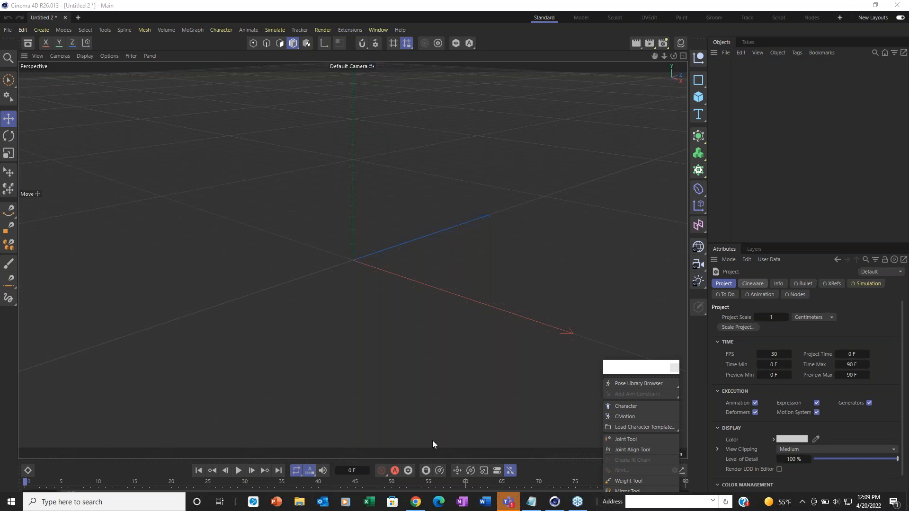
Step: Switch to the Chrome window with The Line ClawToClaw video and place it over the Cinema 4D viewport
mouse_move(419, 503)
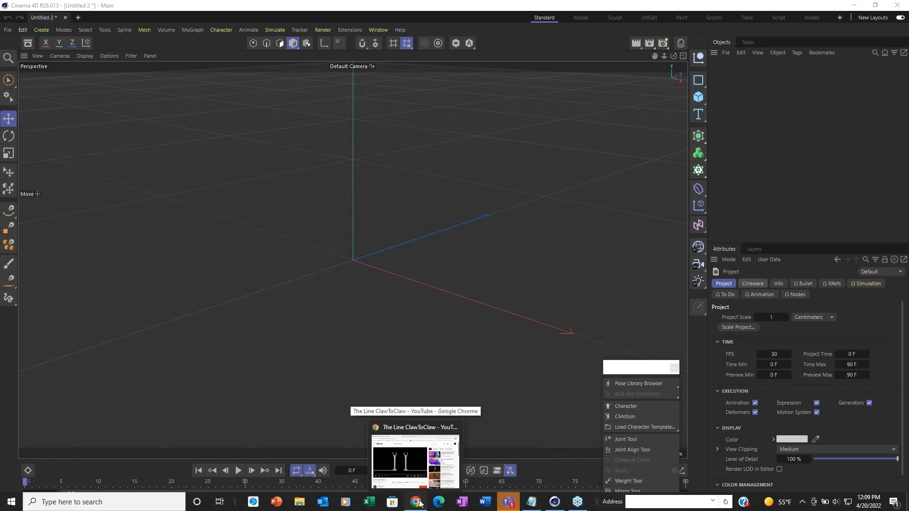
left_click(415, 461)
left_click_drag(577, 78, 415, 54)
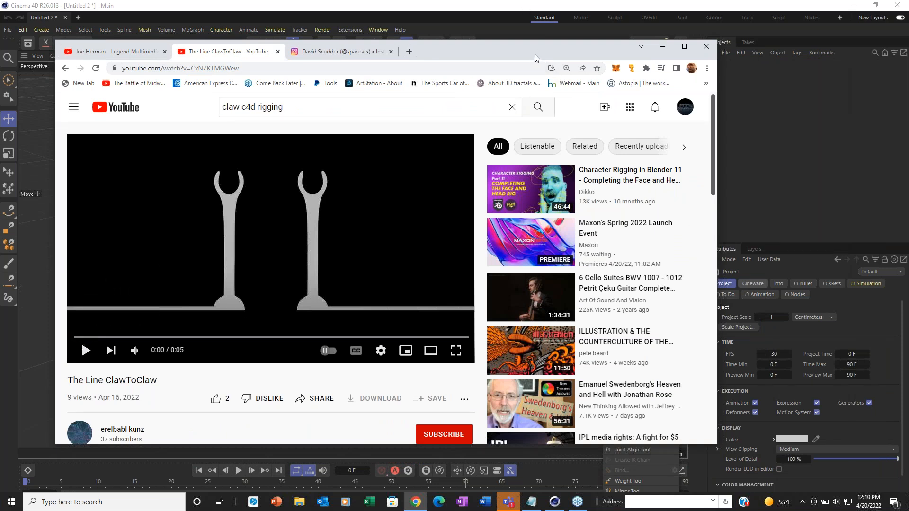
left_click_drag(537, 58, 517, 50)
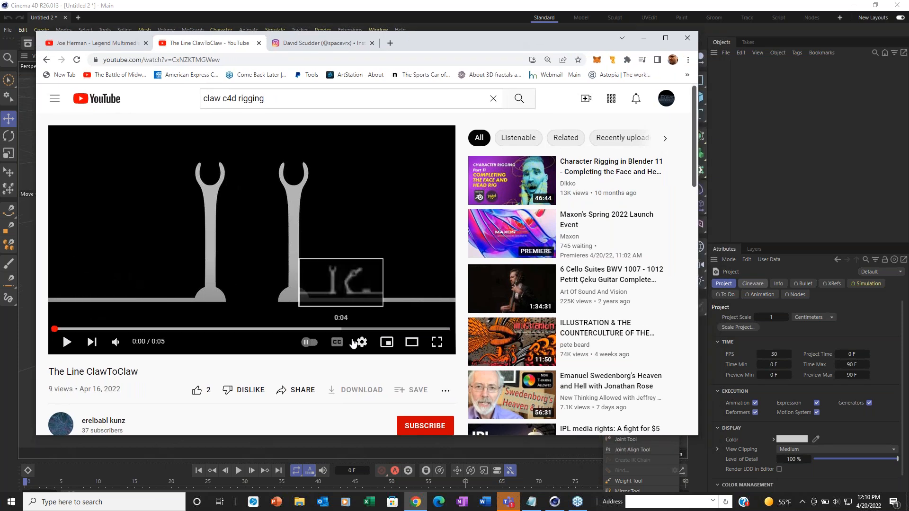
left_click(412, 349)
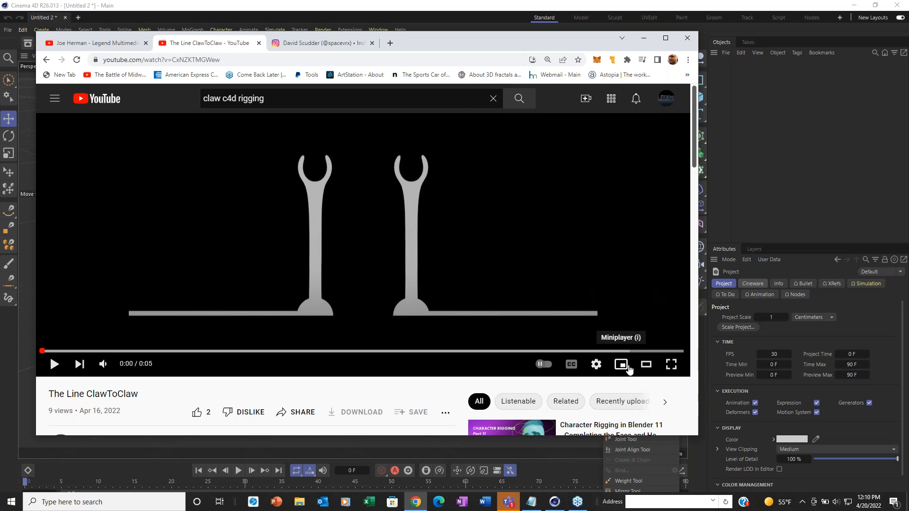
left_click(665, 38)
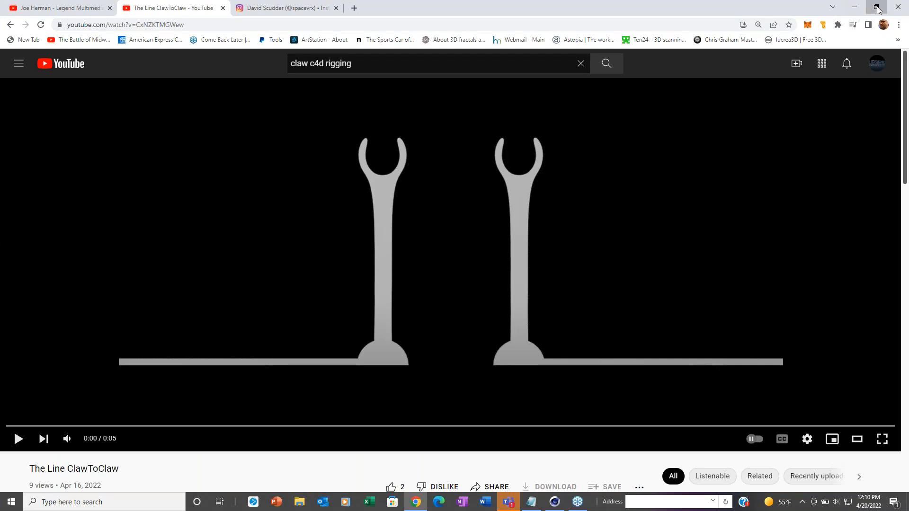
left_click(876, 7)
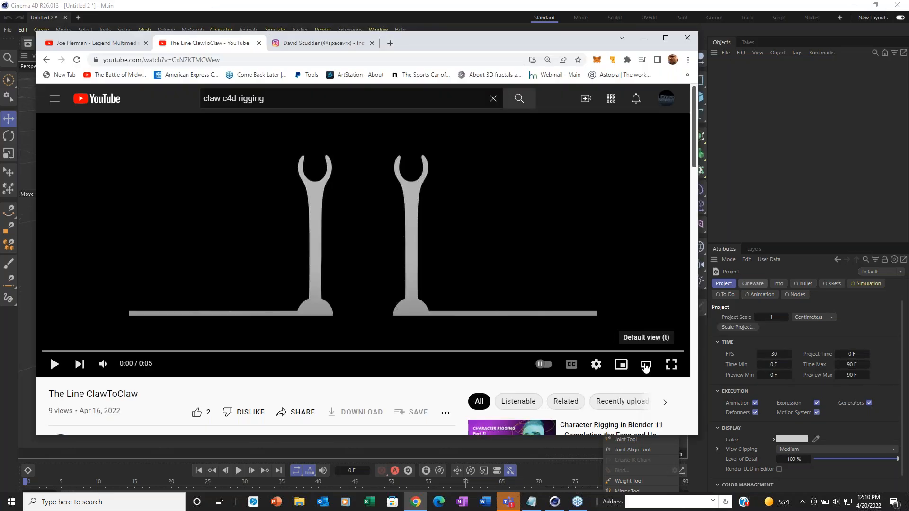
left_click(645, 365)
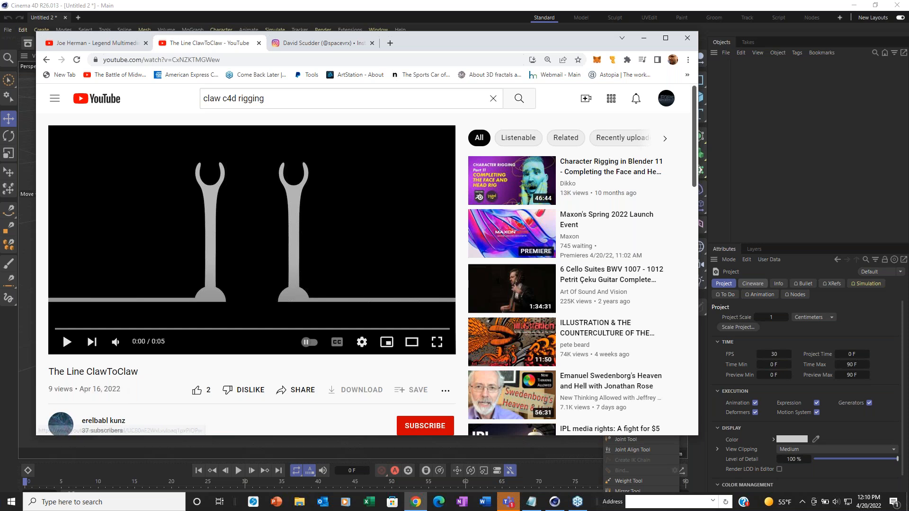
Step: Make the browser window taller and play The Line ClawToClaw video, replaying it from the beginning
left_click_drag(104, 435, 106, 471)
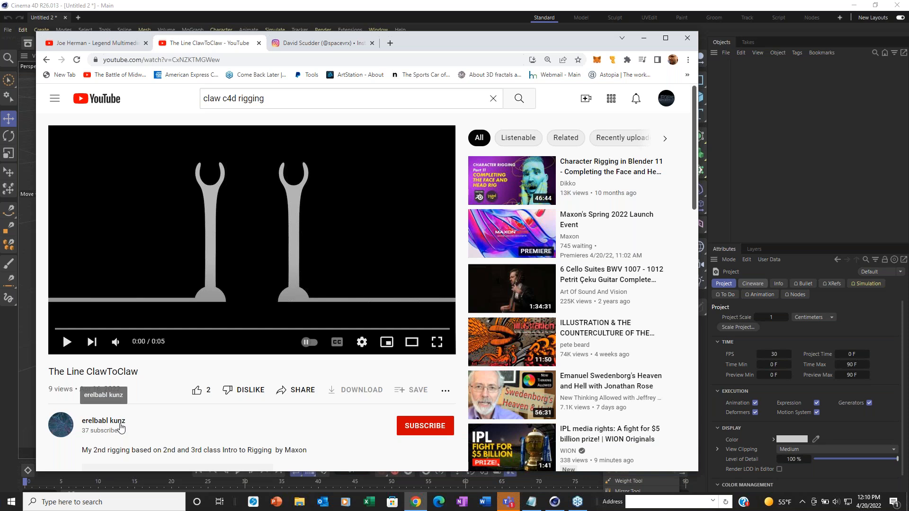
left_click(66, 342)
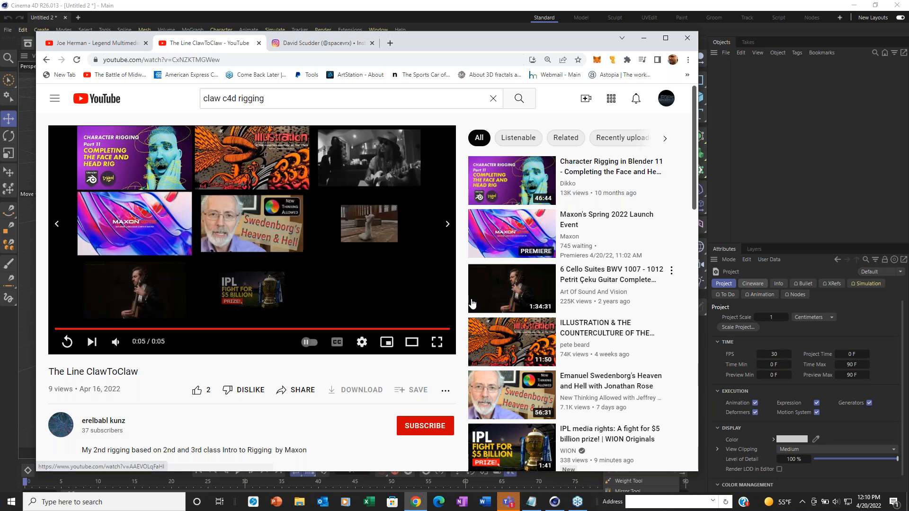
left_click(77, 329)
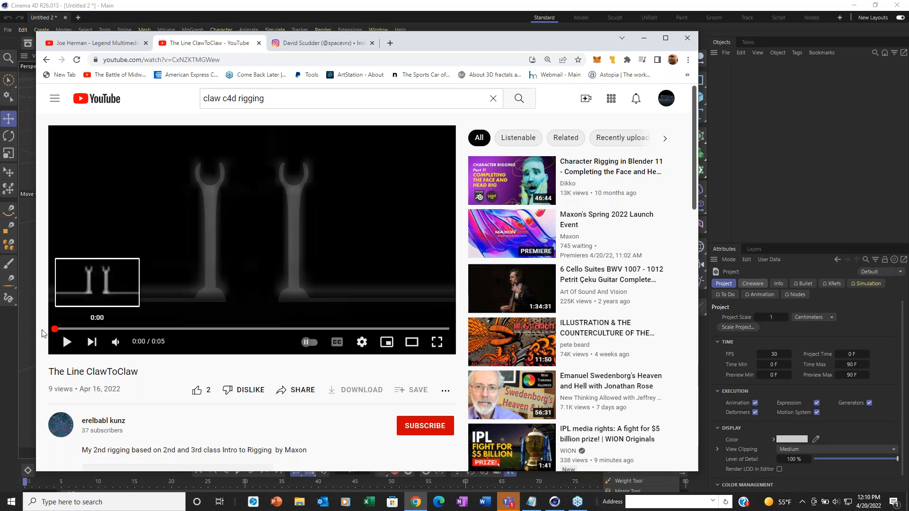
left_click(68, 341)
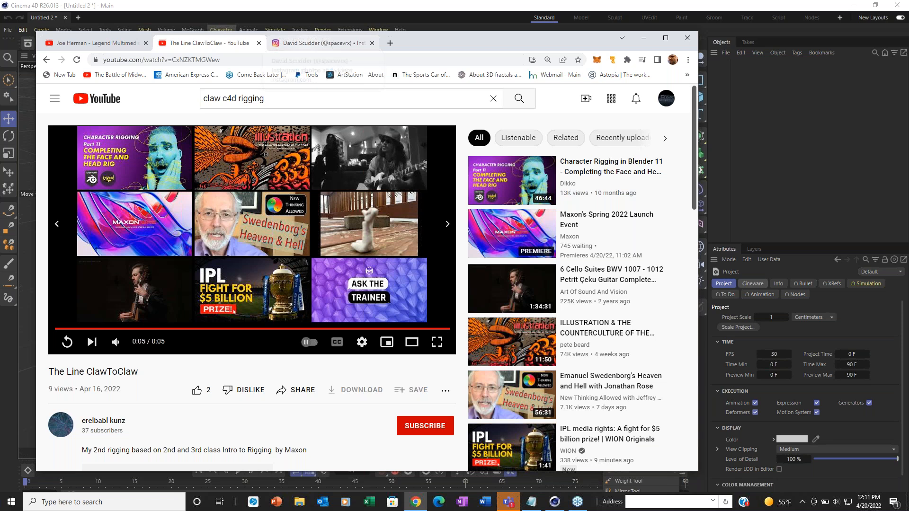
Step: Open the uploader's YouTube channel, watch the First Rigg The Lamp video and return to the channel page
left_click(100, 421)
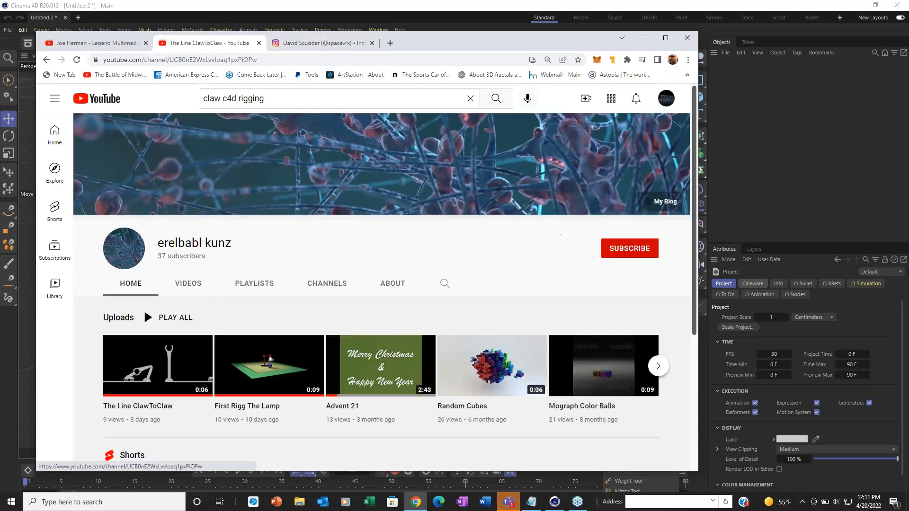
left_click(260, 364)
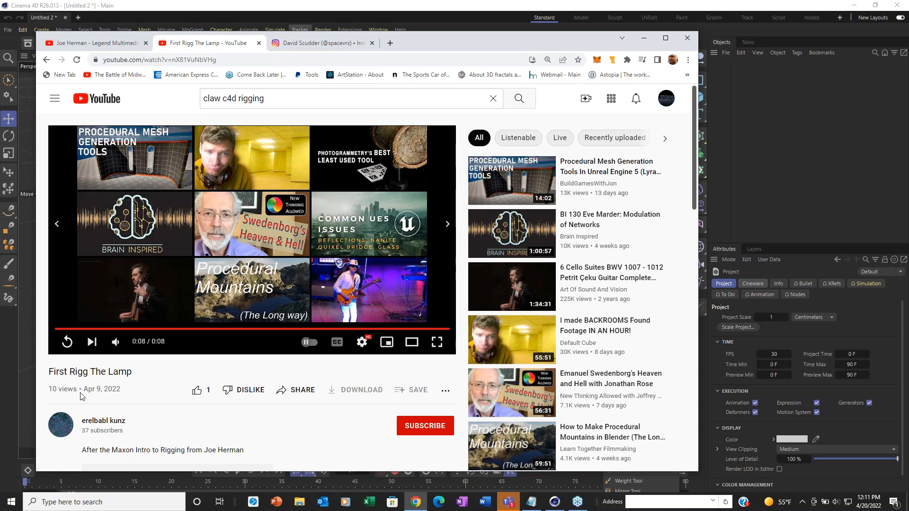
left_click(46, 60)
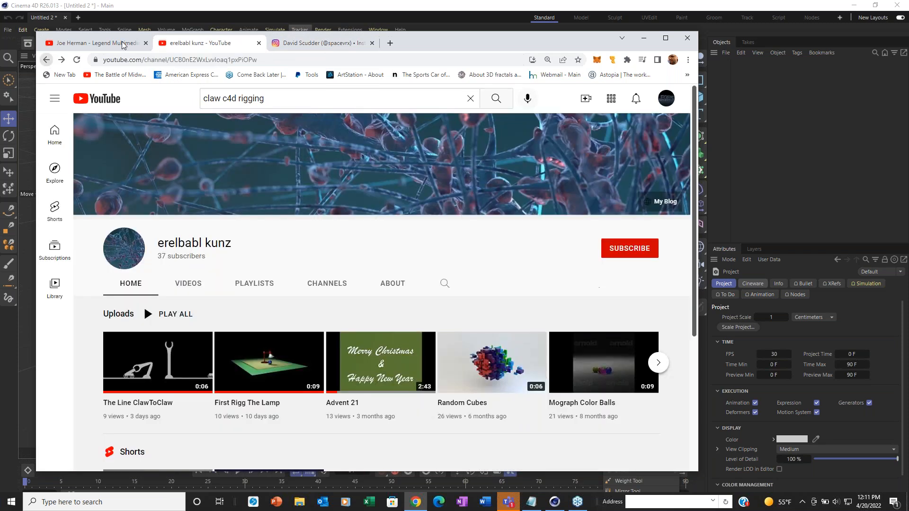
Step: Switch to the open Instagram profile and browse its grid of posts for the student's rigging homework
left_click(323, 47)
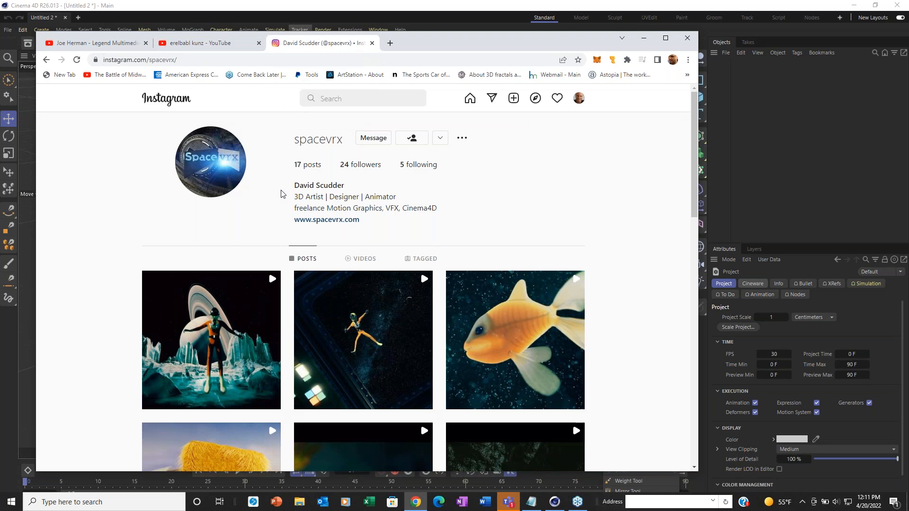
scroll(530, 328, "down", 3)
scroll(530, 328, "down", 2)
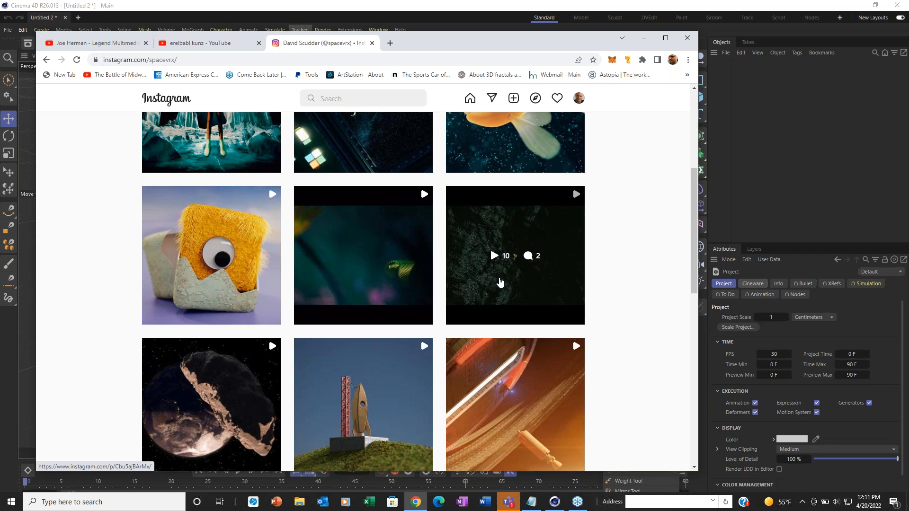
scroll(499, 281, "up", 4)
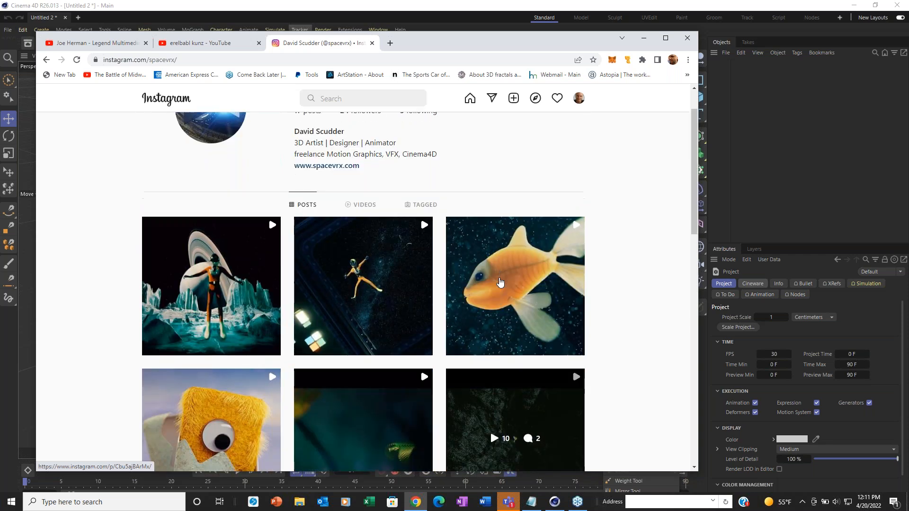
scroll(499, 282, "down", 5)
scroll(485, 371, "up", 3)
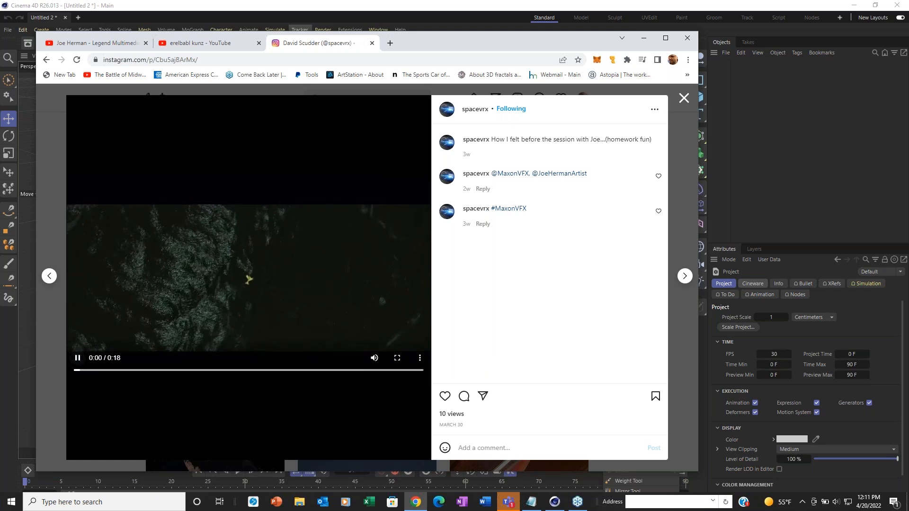
Step: Watch the "How I felt before the session" homework video in full screen, pause it and close the post
left_click(397, 359)
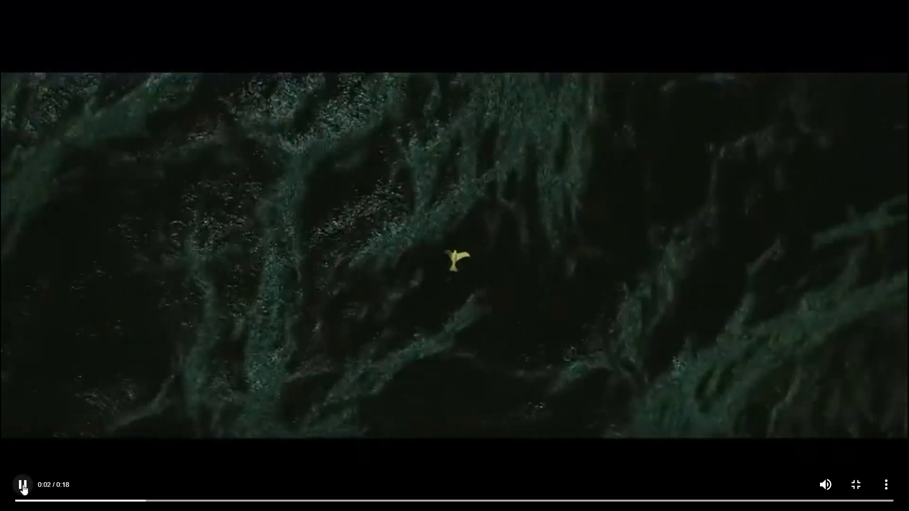
left_click(23, 486)
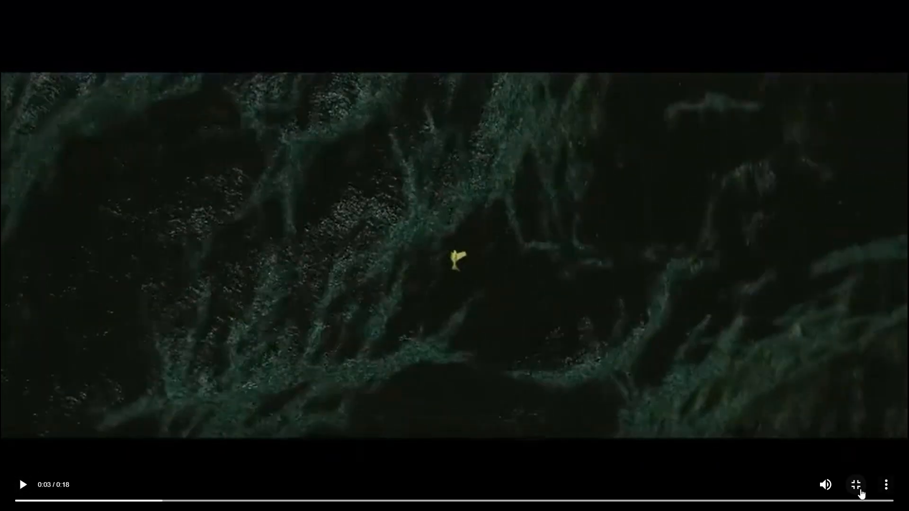
left_click(856, 485)
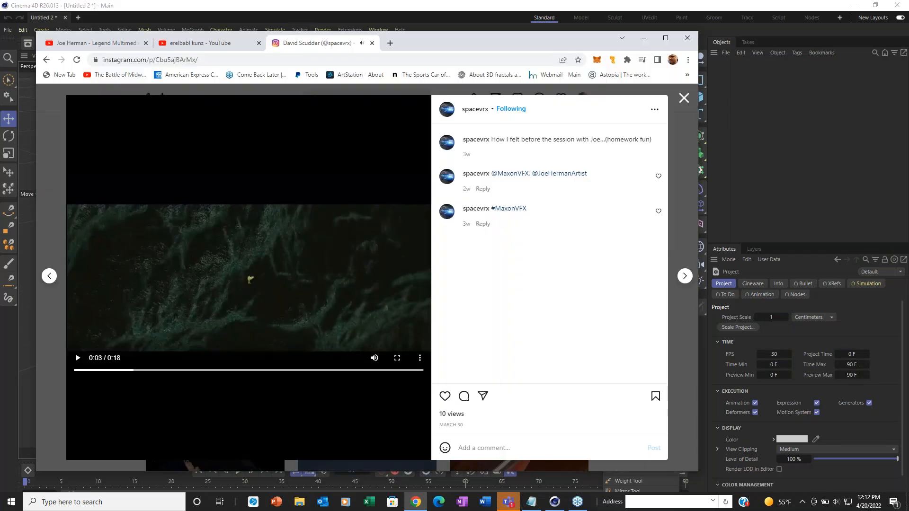
left_click(683, 98)
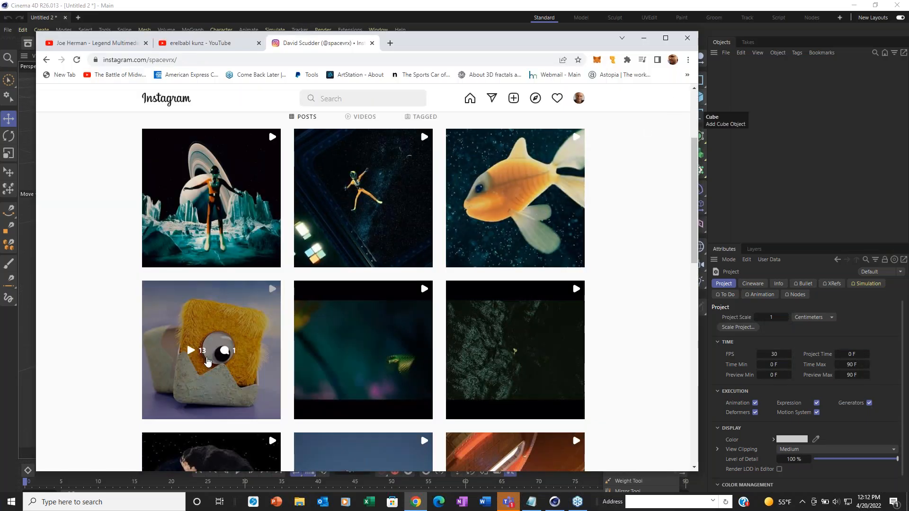
Step: Open the post with the furry orange one-eyed cube, replay its video from near the start in full screen and close the post
left_click(213, 316)
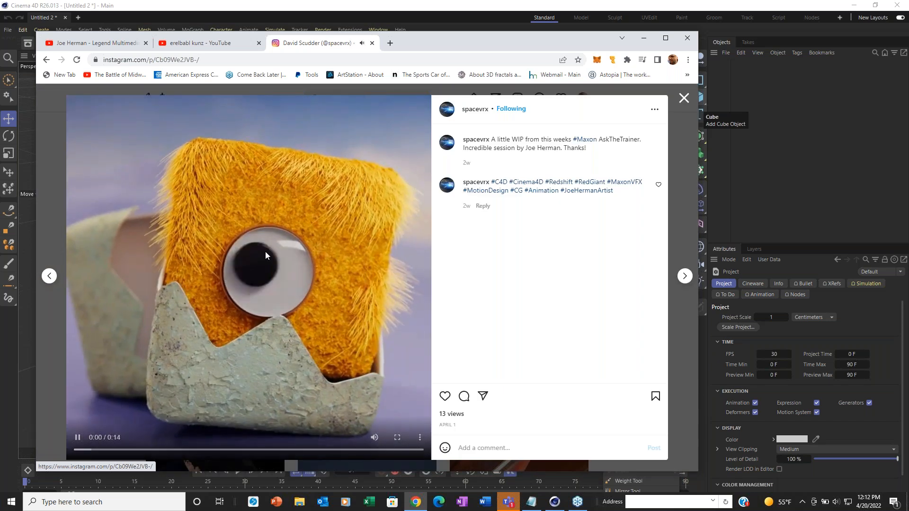
left_click(78, 437)
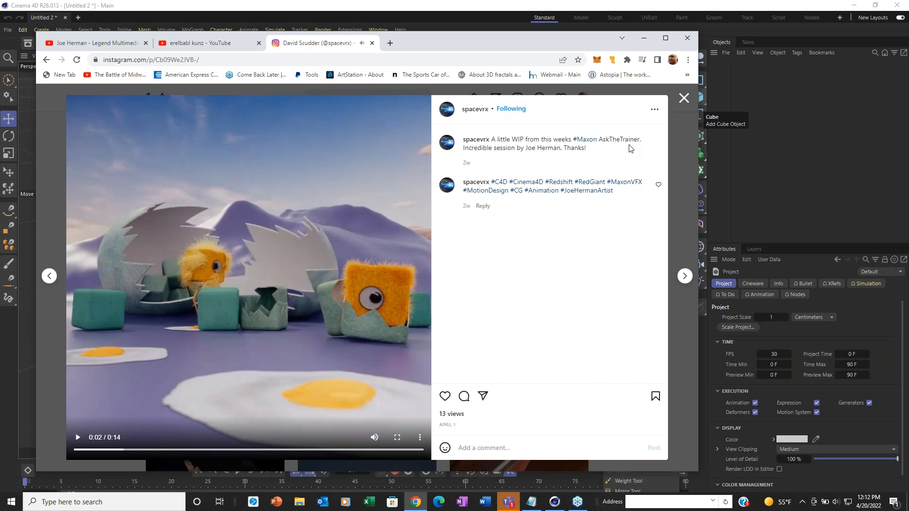
left_click(397, 437)
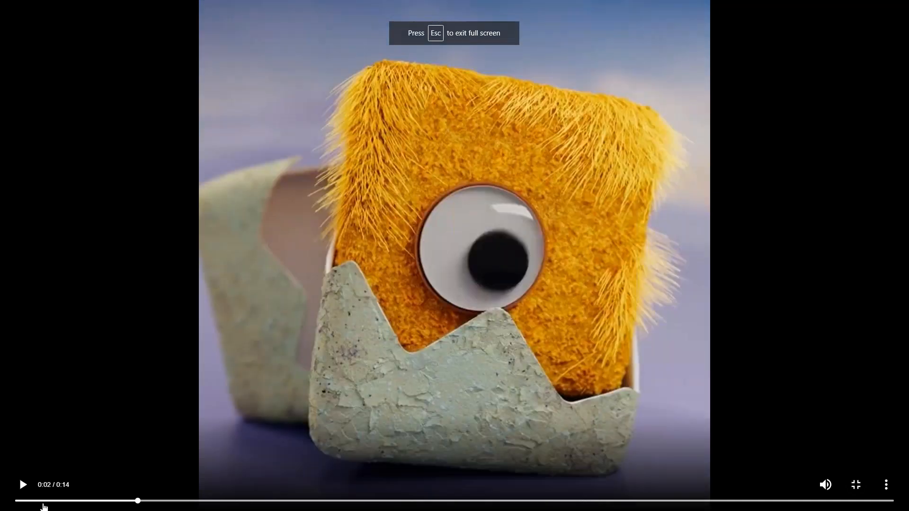
left_click(44, 502)
left_click(23, 487)
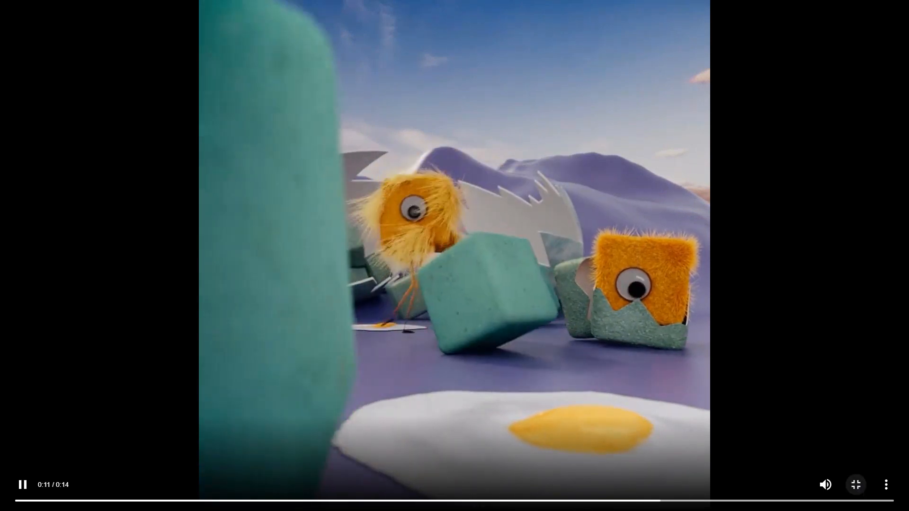
left_click(856, 485)
left_click(683, 98)
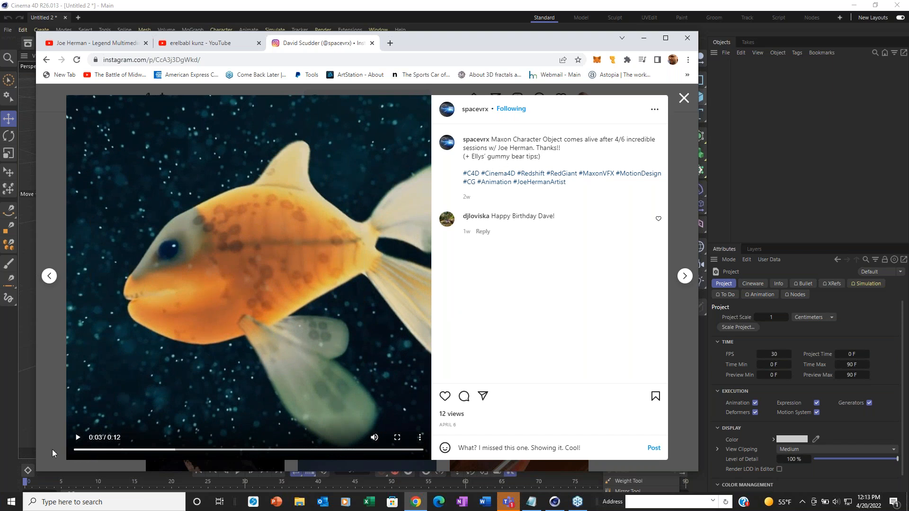
Step: Replay the orange fish character video from the start in full screen, play it again and close the post
left_click(77, 451)
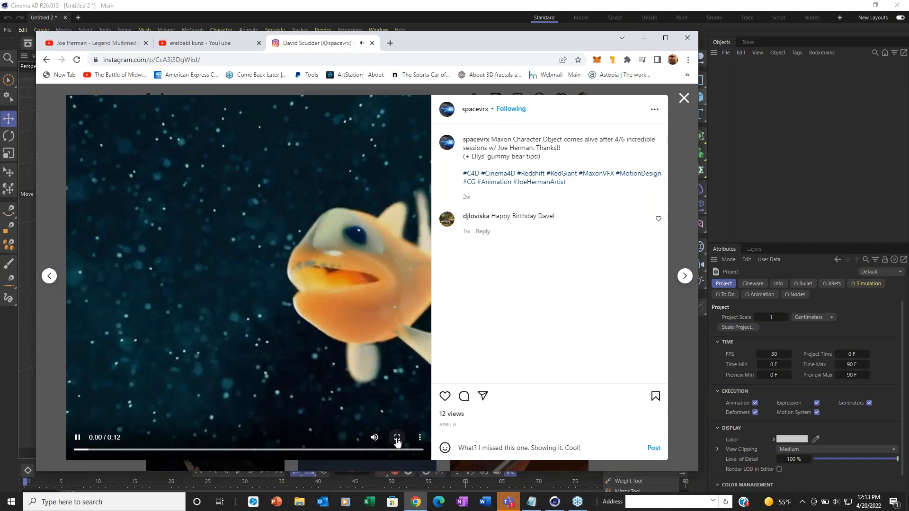
left_click(397, 437)
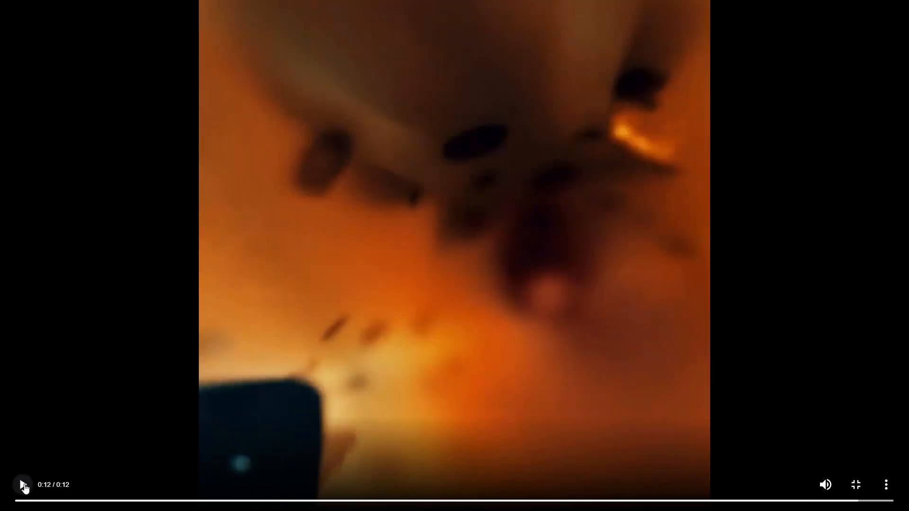
left_click(24, 486)
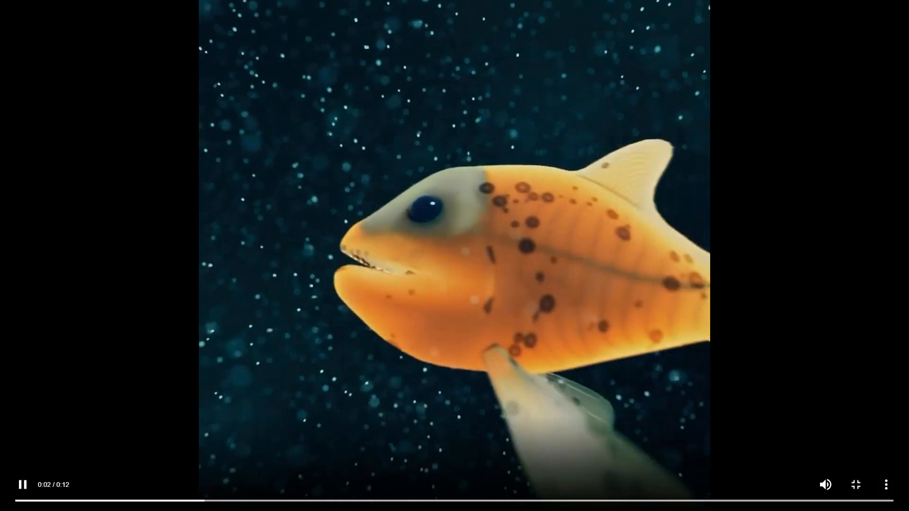
left_click(855, 485)
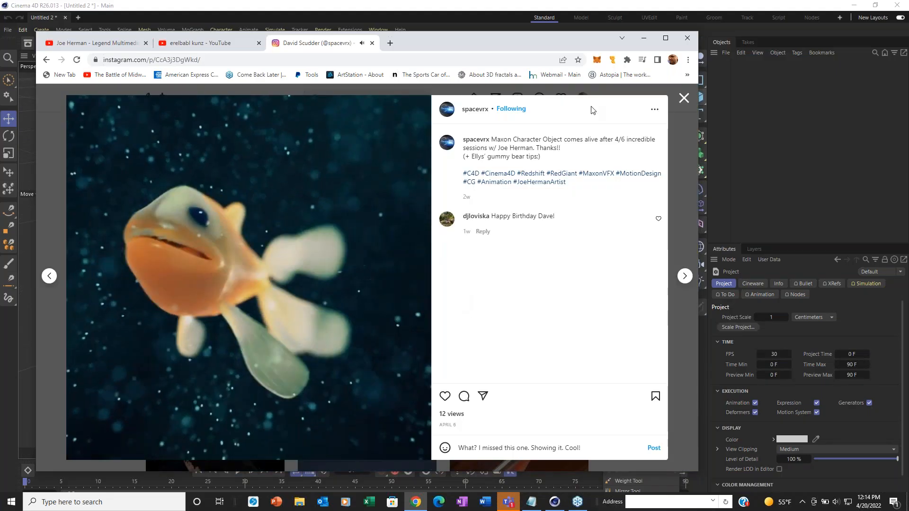
left_click(683, 98)
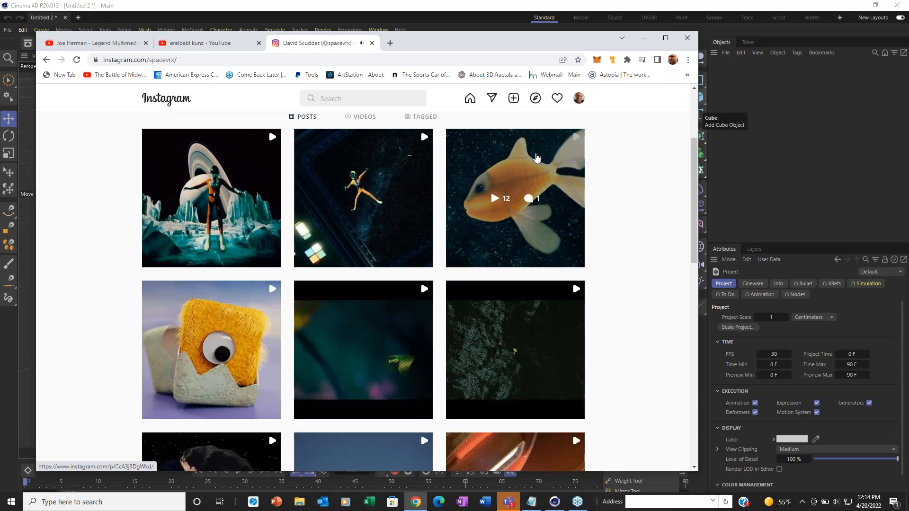
Step: Open the floating astronaut post and play its video from the start in full screen
left_click(359, 232)
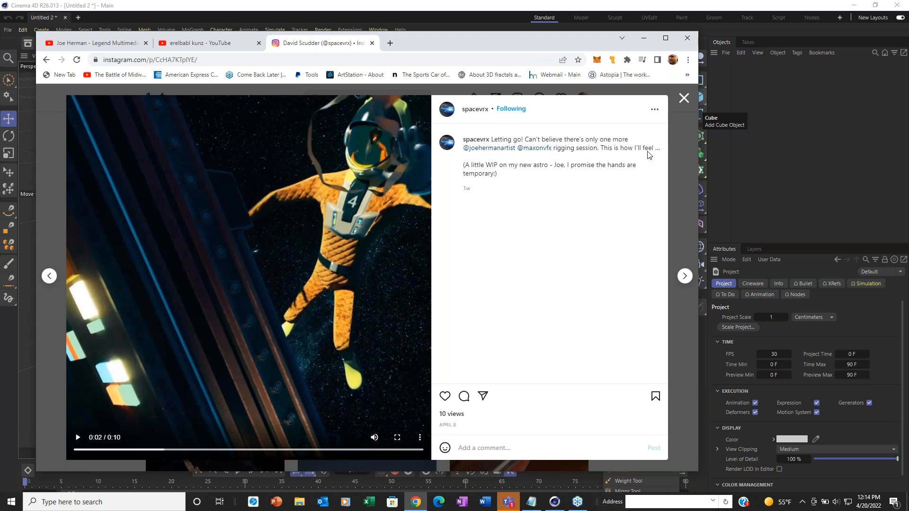
left_click(82, 450)
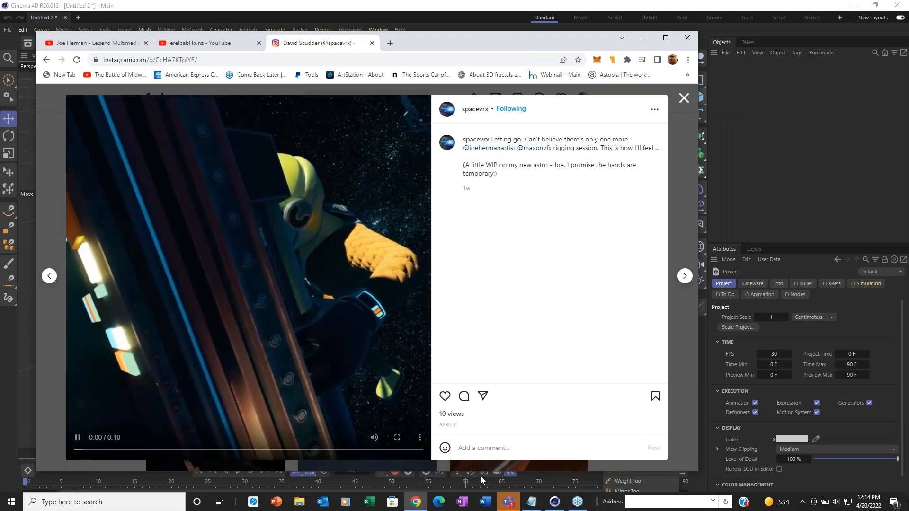
left_click(397, 438)
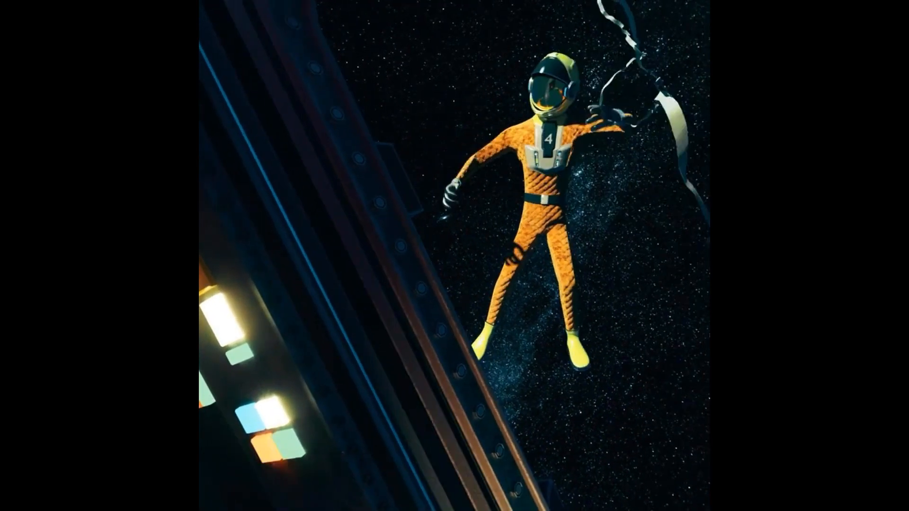
Step: Pause the floating astronaut video, leave full screen and close the post
mouse_move(527, 238)
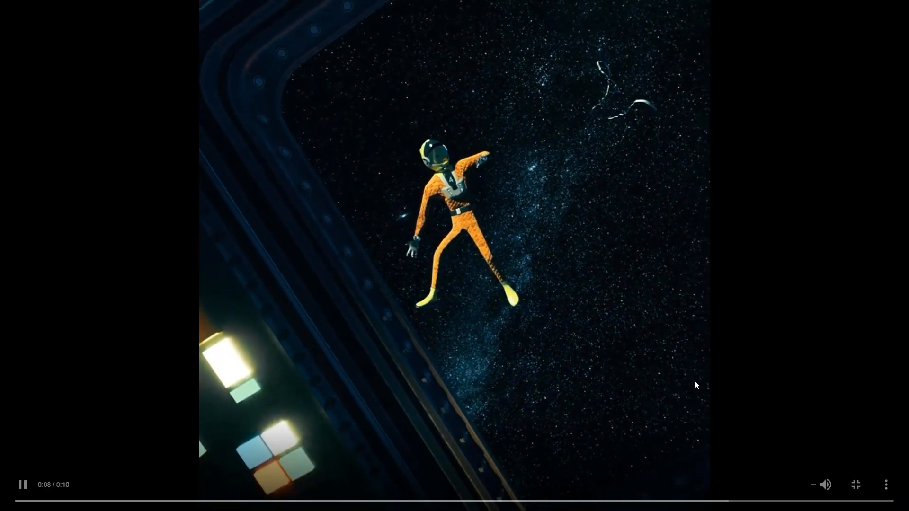
left_click(646, 273)
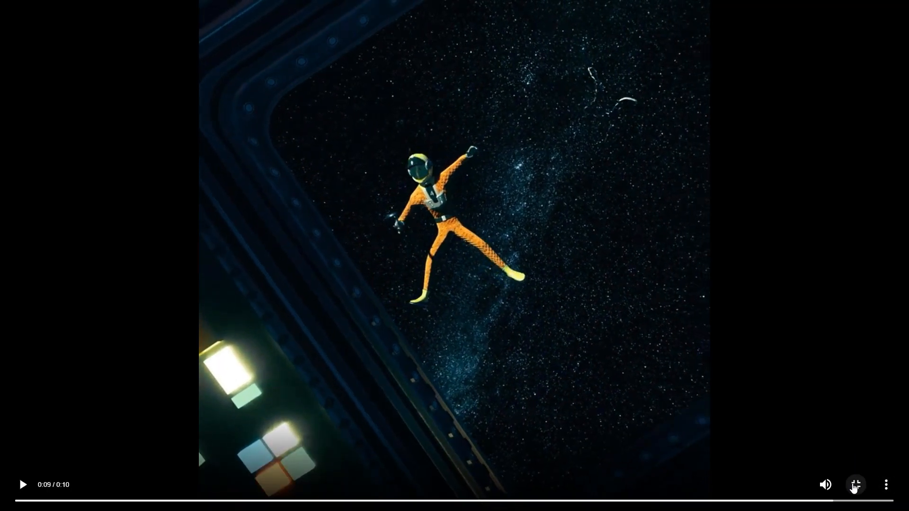
left_click(854, 486)
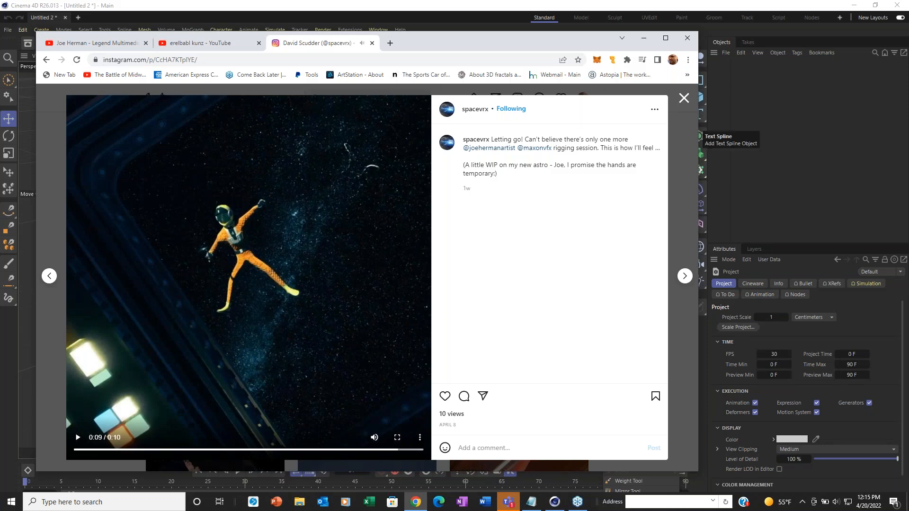
left_click(683, 98)
Step: Open the "So much farther to go..." astronaut post and play its video from the start, then pause it
left_click(161, 180)
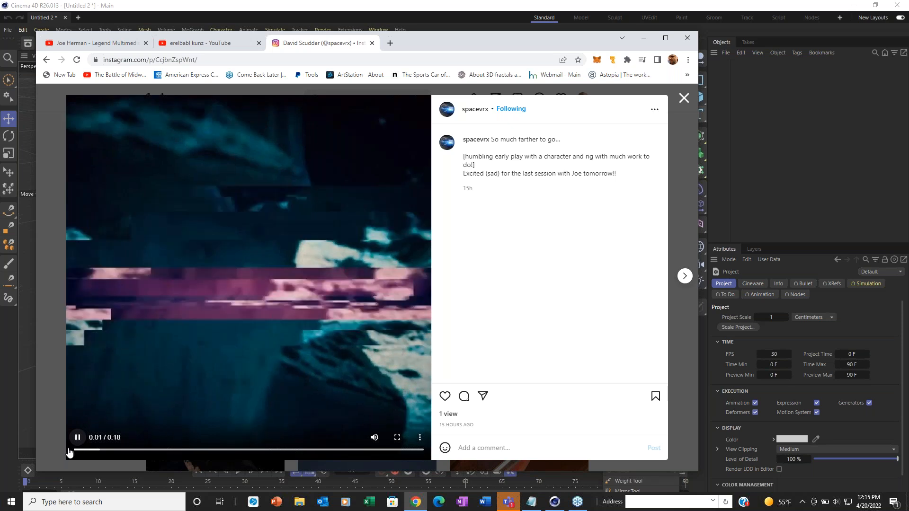
left_click(77, 453)
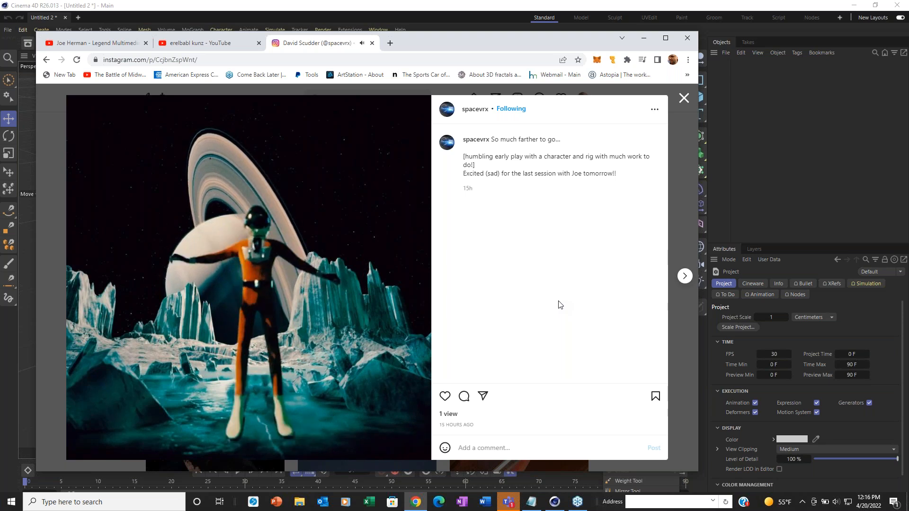
mouse_move(358, 304)
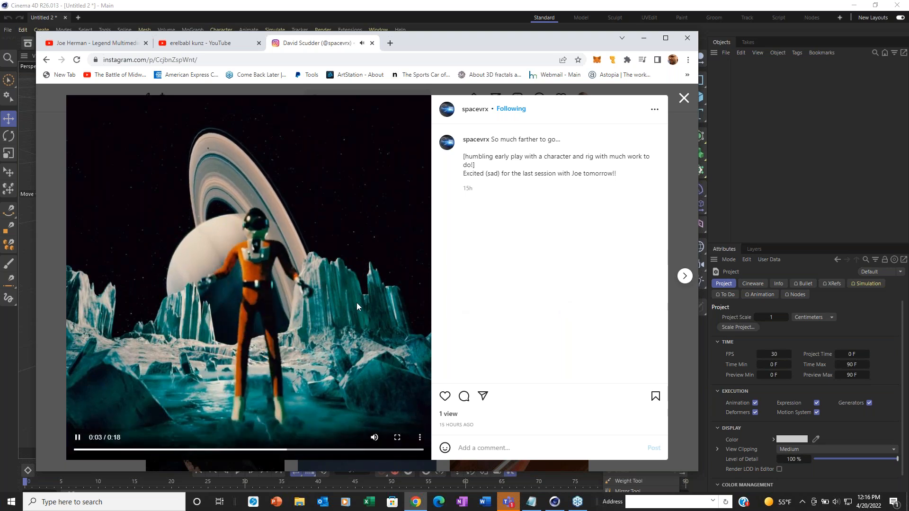
left_click(78, 437)
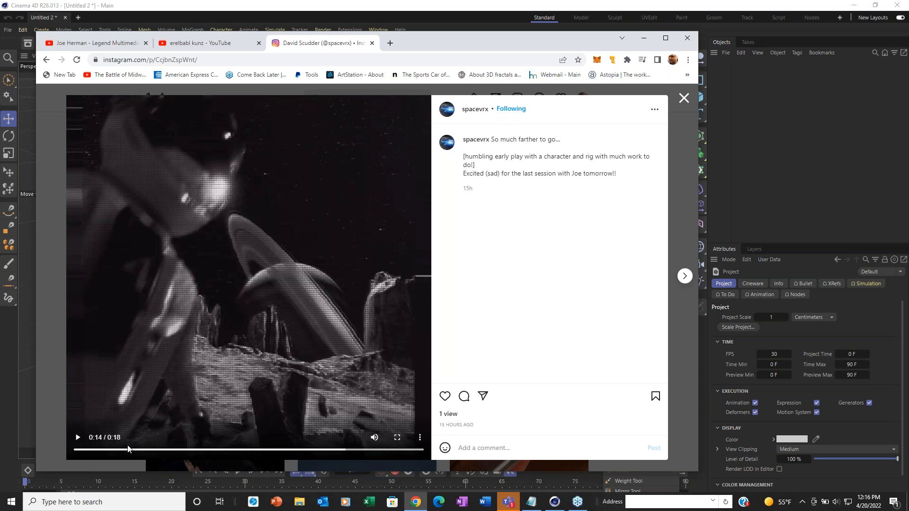
Step: Replay the "So much farther to go..." video from the start, pausing partway through, and close the post
left_click(77, 450)
left_click(78, 441)
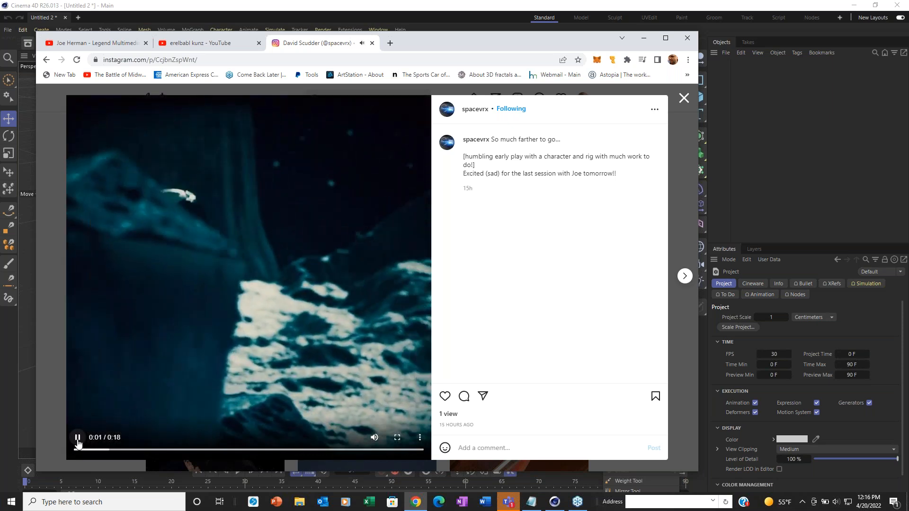
left_click(78, 440)
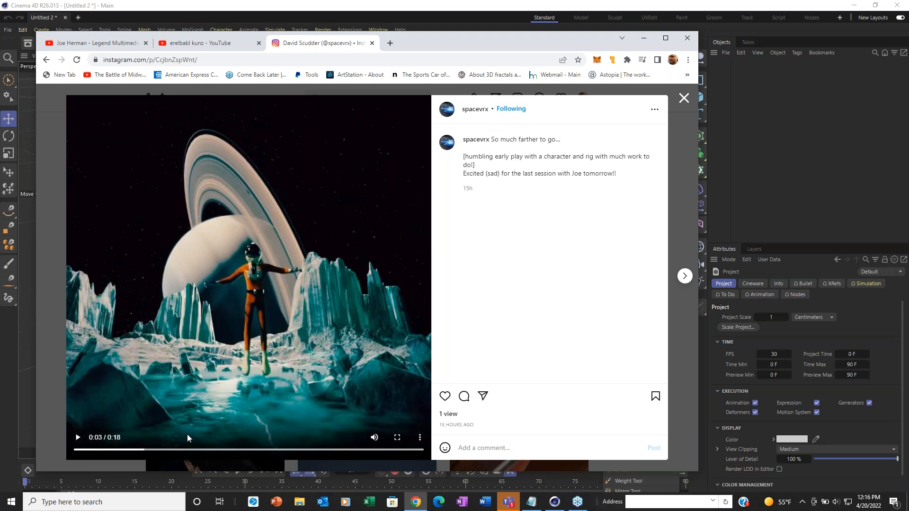
left_click(77, 438)
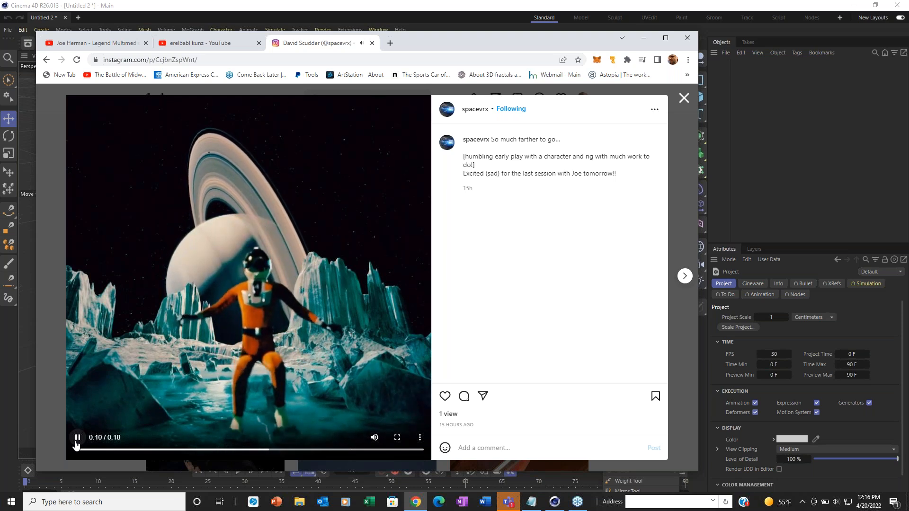
left_click(77, 437)
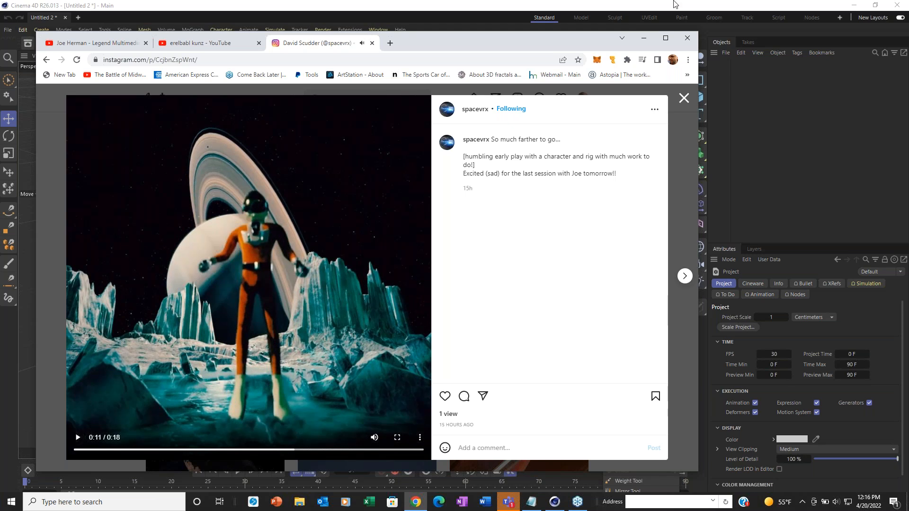
left_click(683, 99)
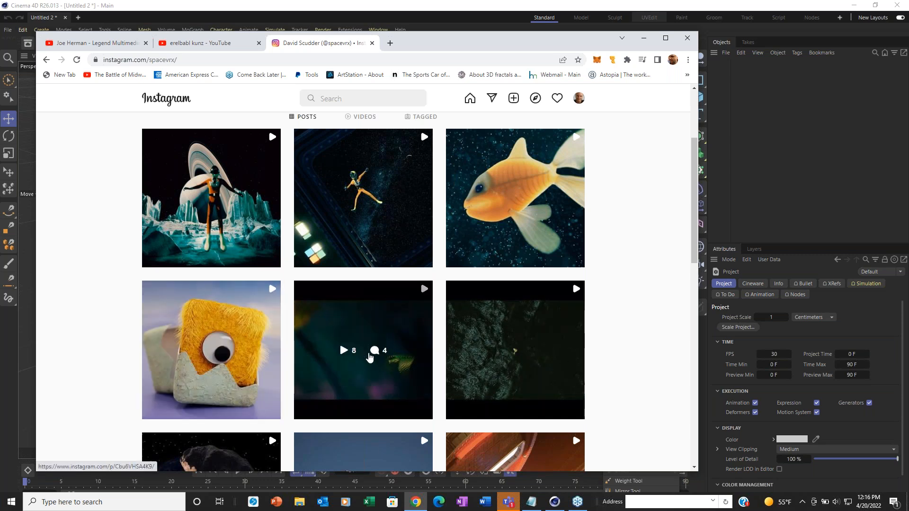
Step: Open the "How I feel after a session" post, watch its video from the start in full screen and return to the post
left_click(371, 326)
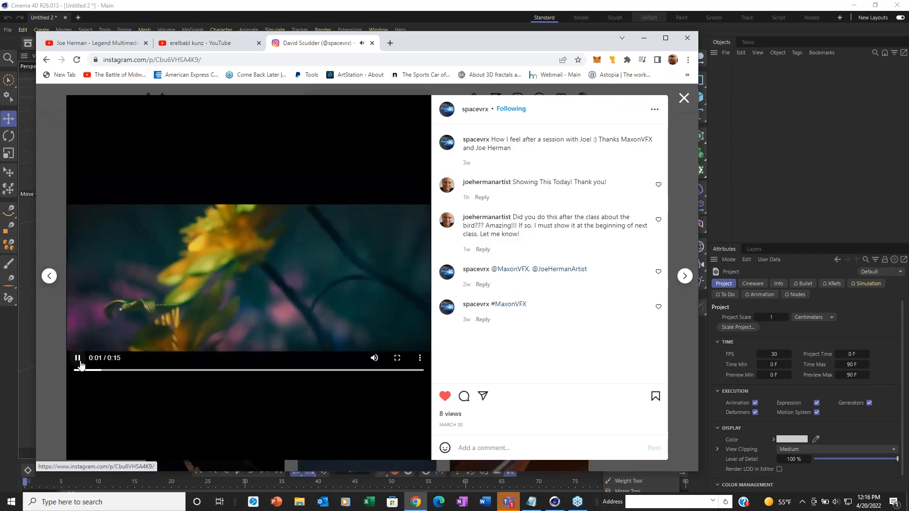
left_click(78, 358)
left_click_drag(98, 376, 67, 375)
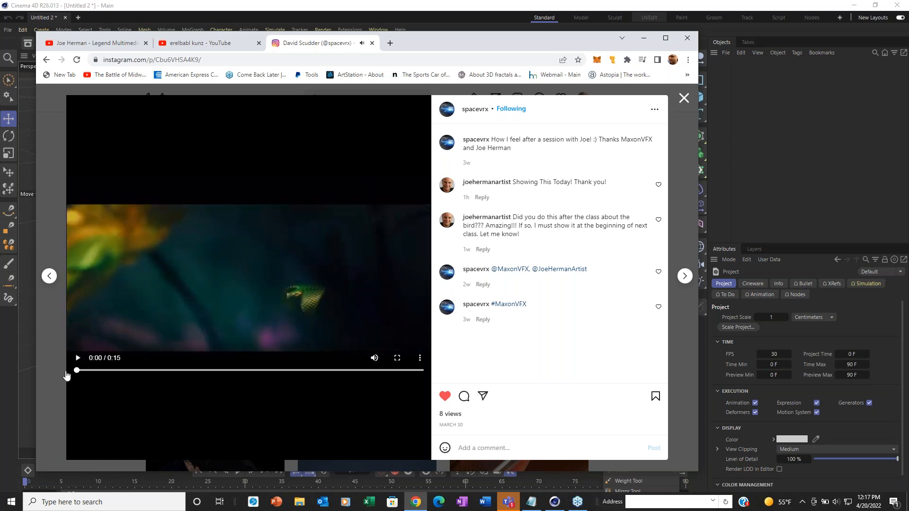
left_click(397, 358)
left_click(22, 484)
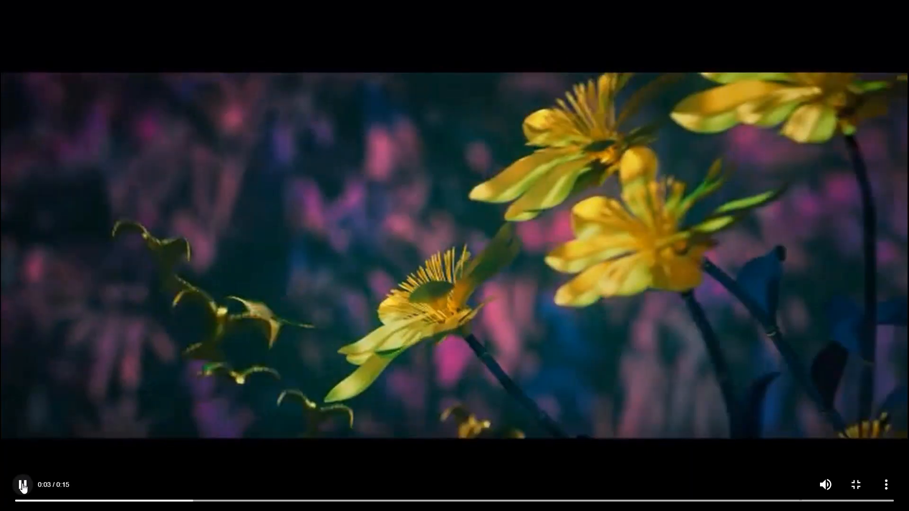
left_click(23, 486)
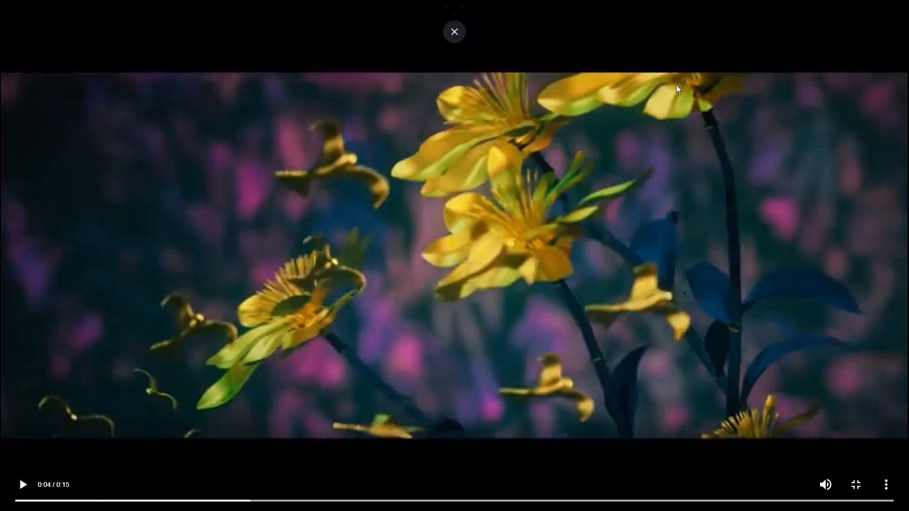
left_click(454, 33)
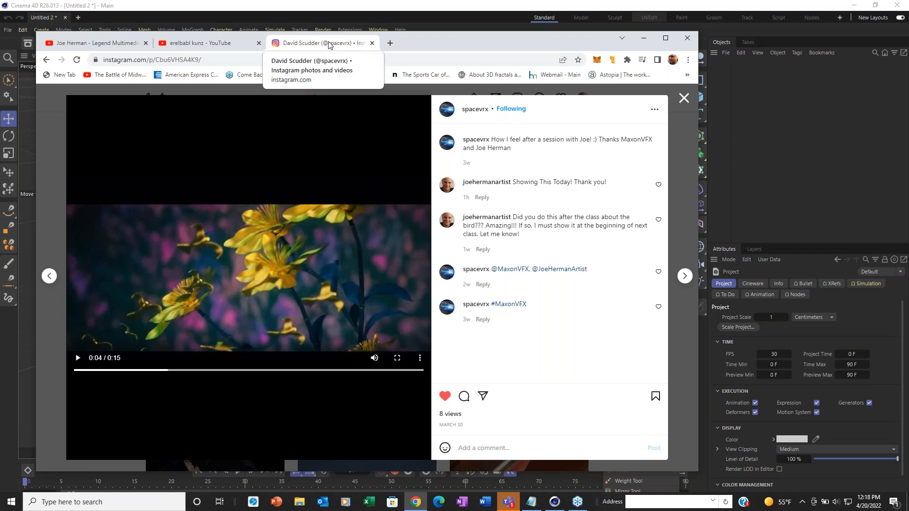
Step: Open the homework video "The Line ClawToClaw" from the uploads on the student's YouTube channel
left_click(199, 48)
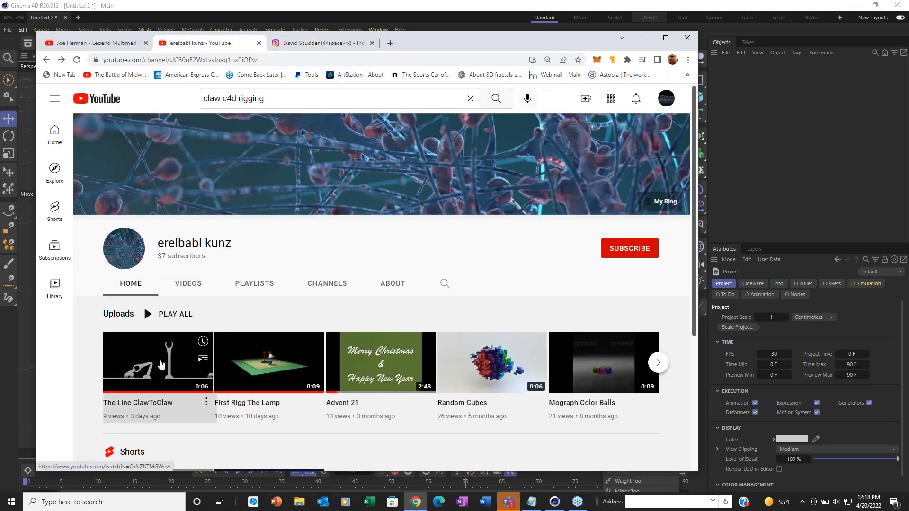
left_click(161, 365)
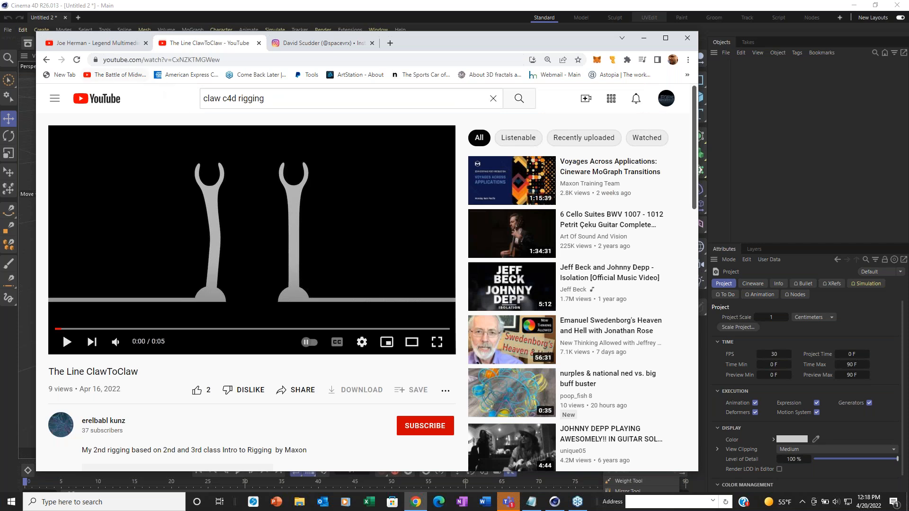
Step: Show the Legend Multimedia YouTube channel and look through its home page down to the Shorts section
left_click(107, 44)
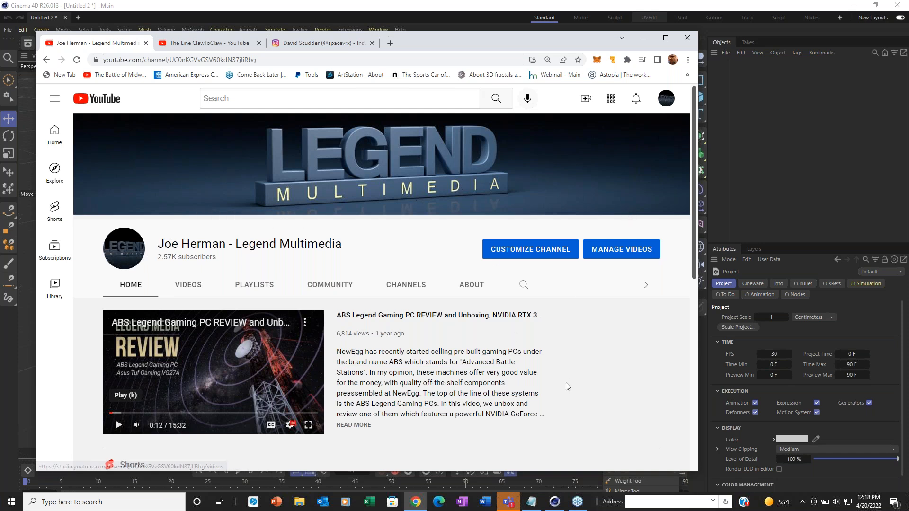
scroll(568, 386, "down", 2)
scroll(566, 382, "down", 5)
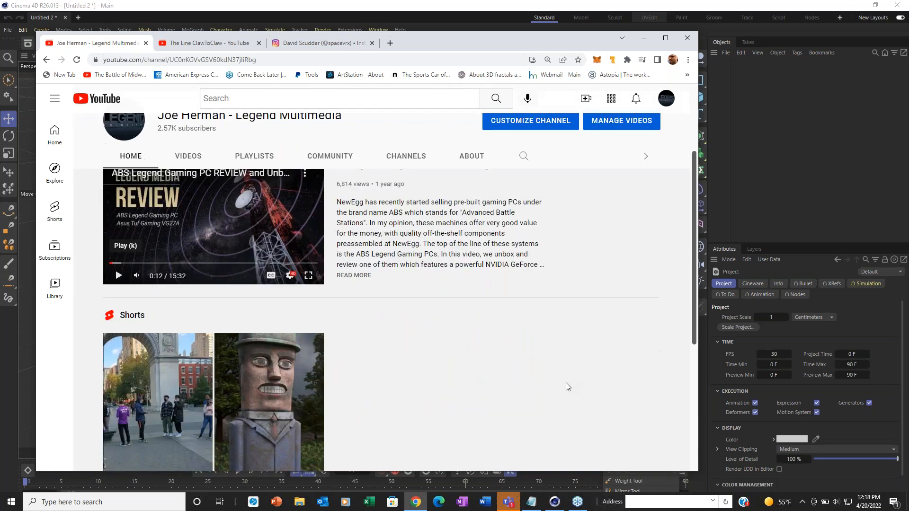
scroll(566, 382, "up", 7)
scroll(568, 387, "down", 8)
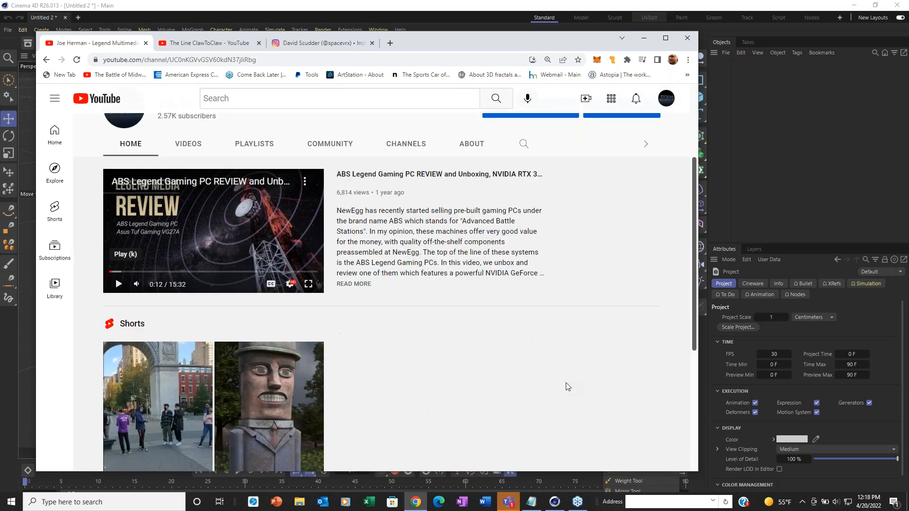
scroll(369, 291, "up", 8)
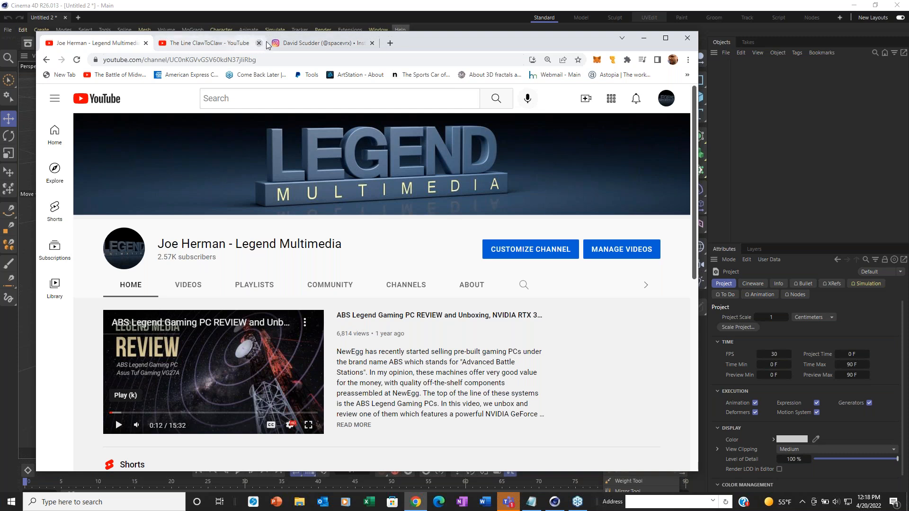
Step: Close the Instagram and ClawToClaw pages and move the browser window out of the way to uncover Cinema 4D
left_click(290, 45)
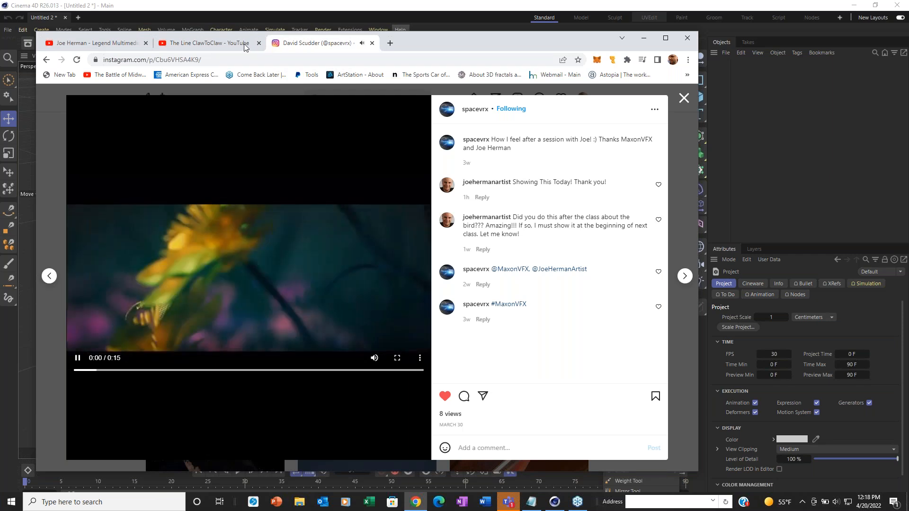
left_click(372, 43)
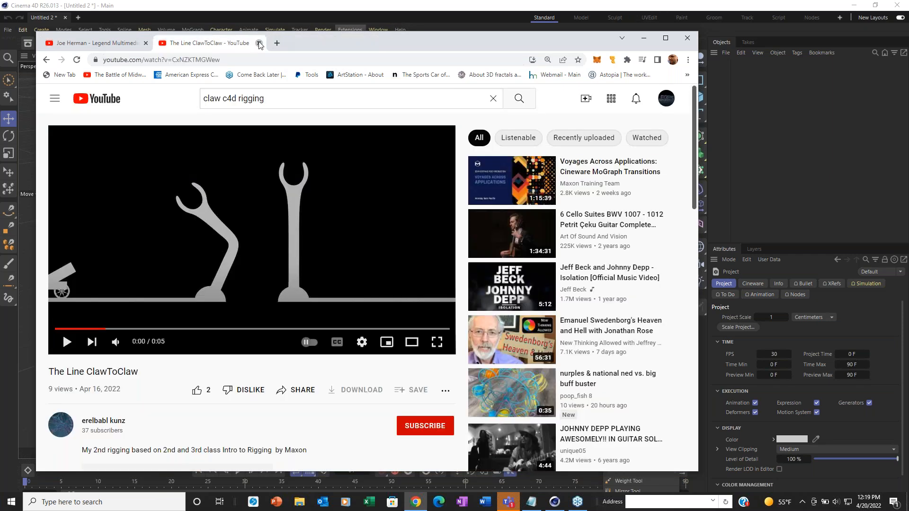
left_click(258, 43)
left_click_drag(277, 38, 249, 481)
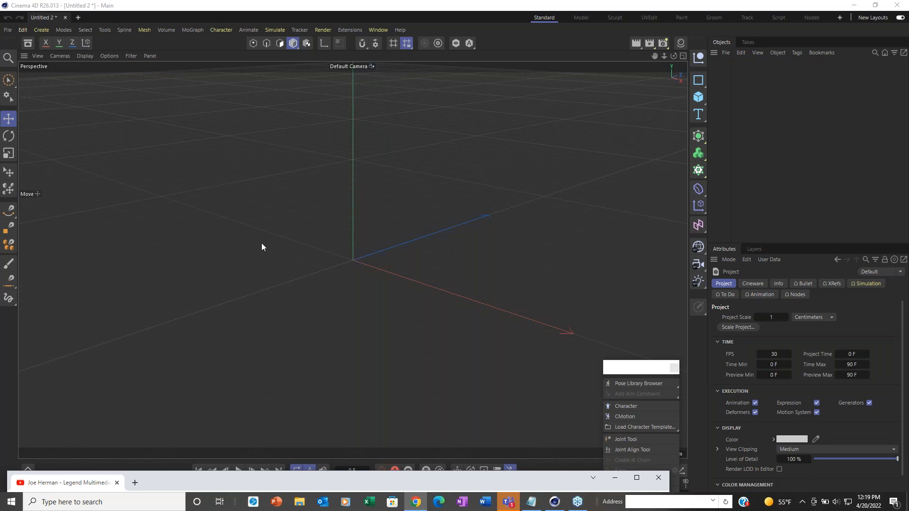
Step: Switch to Cinema 4D and change the viewport to the Right view, with the origin near its lower-left corner
left_click(262, 231)
key("F2")
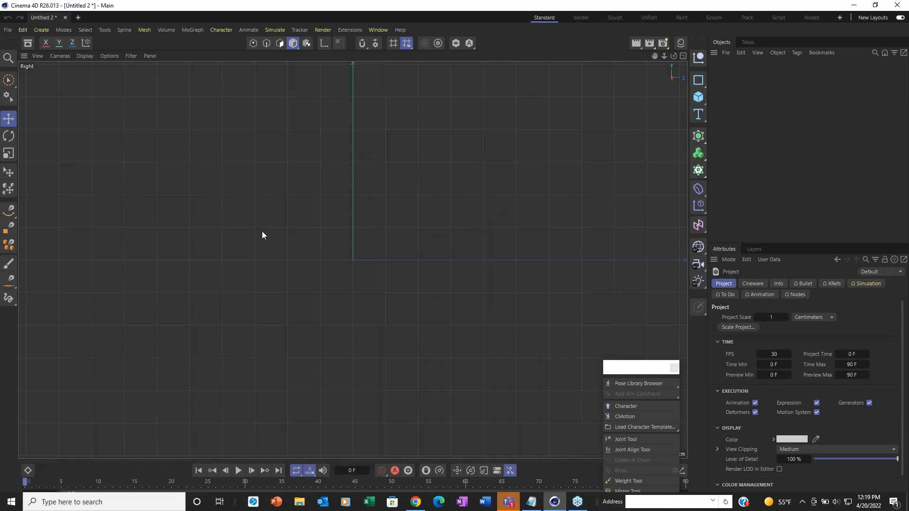
key("F3")
scroll(263, 231, "down", 4)
middle_click_drag(385, 216, 170, 419, "alt")
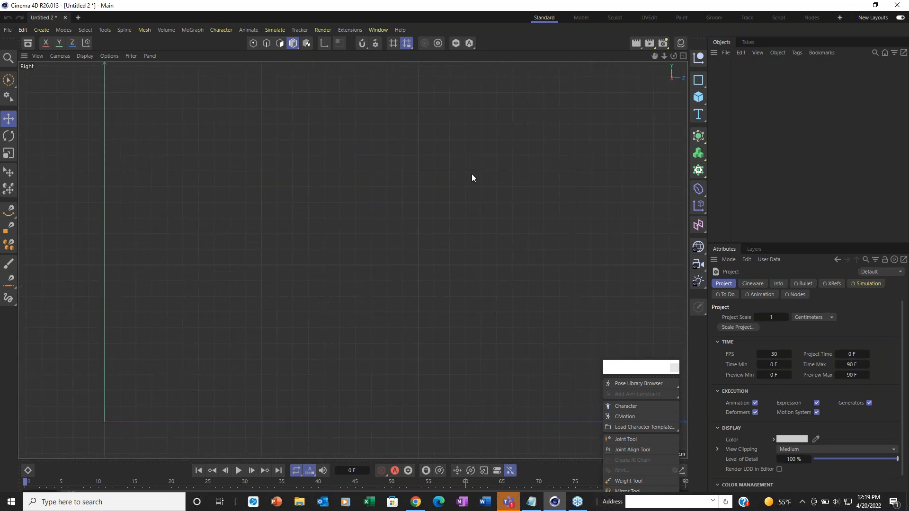
Step: Enable snapping in the modeling settings and turn on Grid/Workplane snapping
double_click(358, 46)
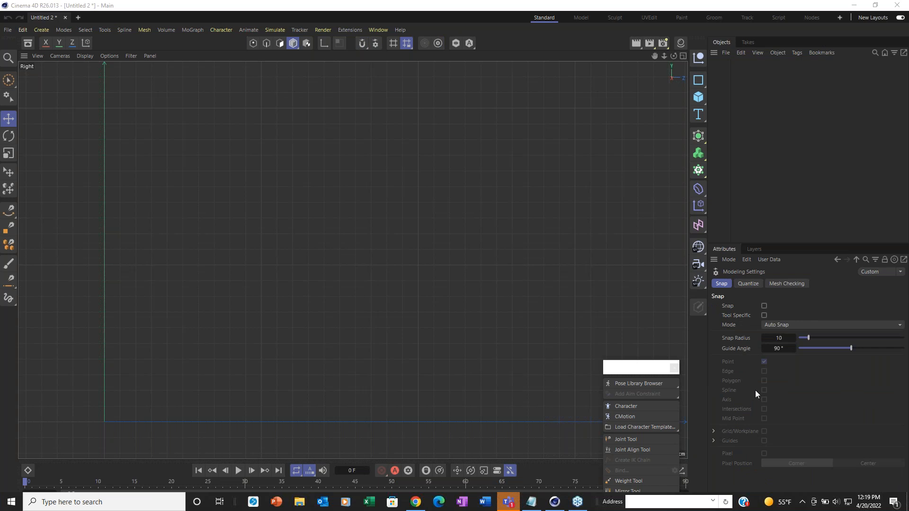
left_click(764, 306)
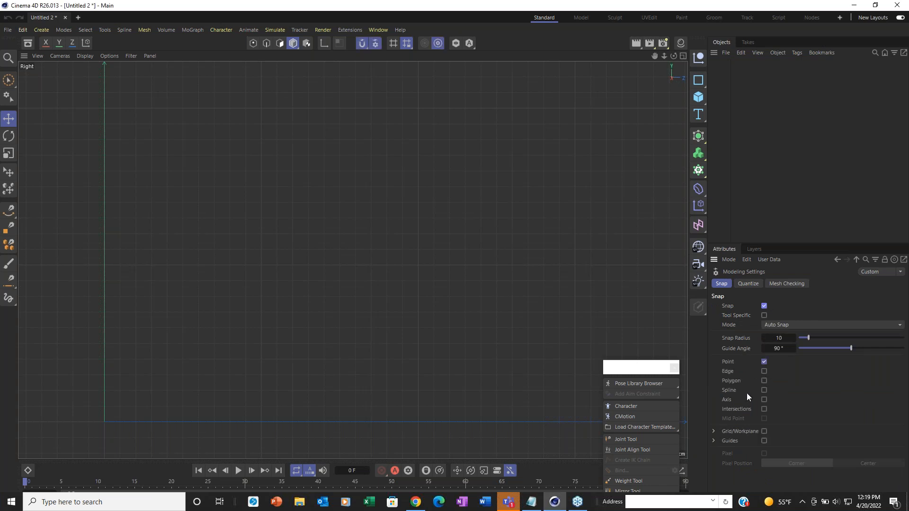
left_click(764, 432)
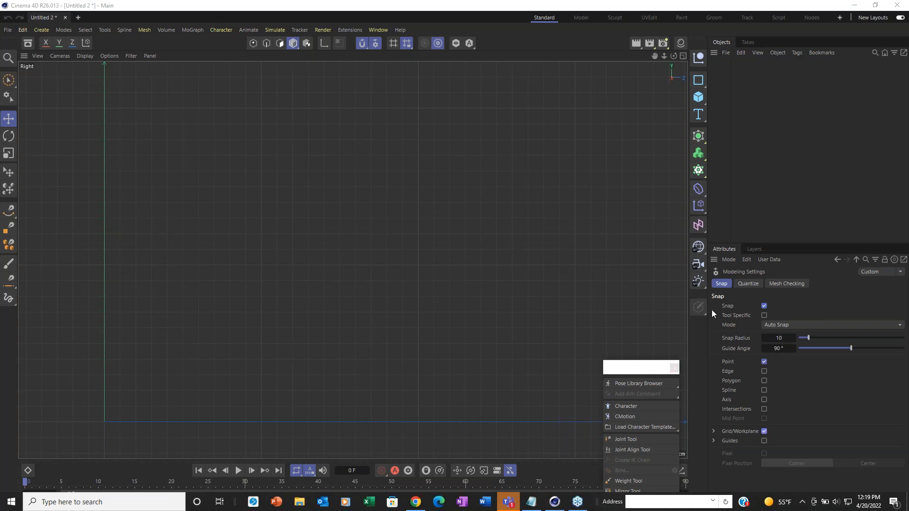
scroll(97, 251, "down", 4)
scroll(377, 191, "up", 1)
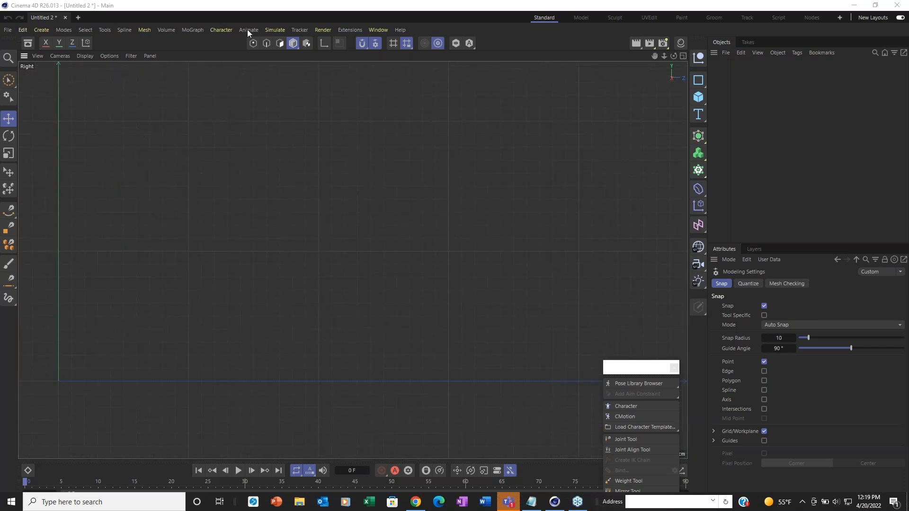
Step: Detach the Character commands as a floating palette and place it along the left side of the viewport
left_click(217, 31)
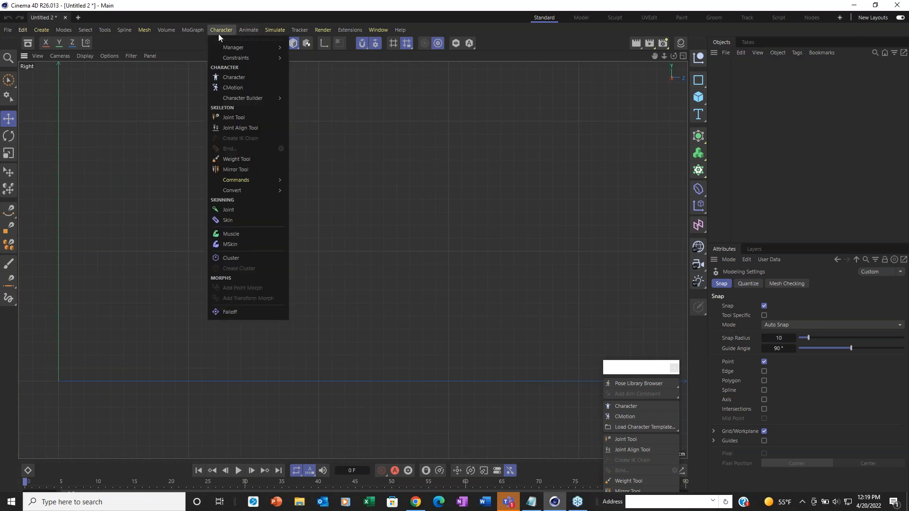
left_click(229, 40)
left_click_drag(231, 34, 56, 130)
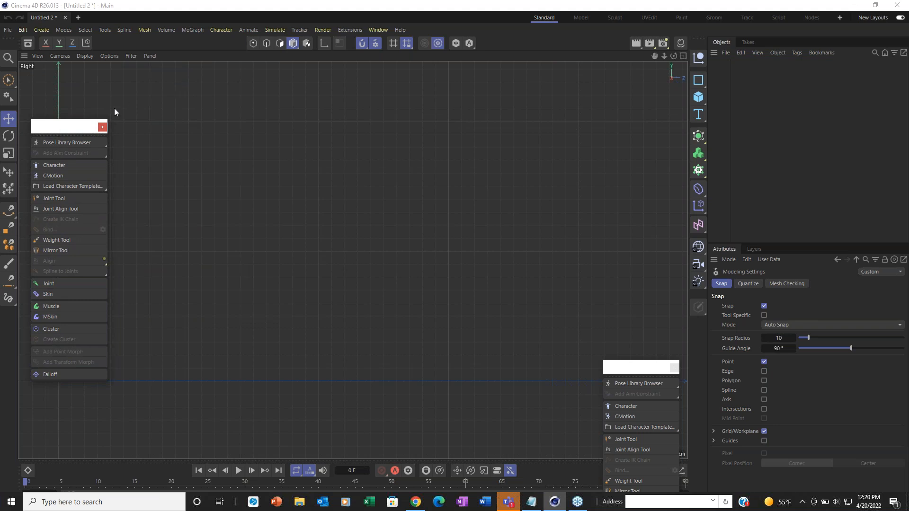
middle_click_drag(246, 187, 303, 178, "alt")
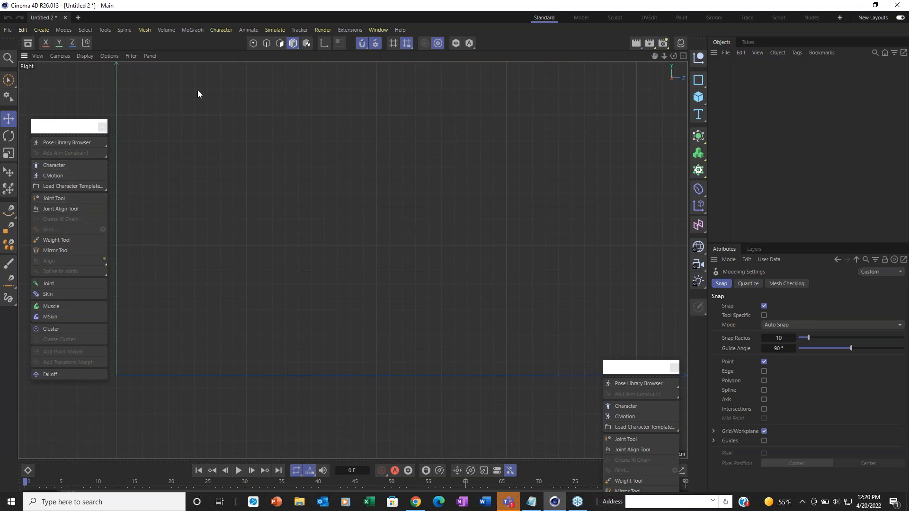
Step: Draw a straight horizontal chain of six evenly spaced joints with the Joint Tool, snapped to grid points above the world axis
left_click(53, 198)
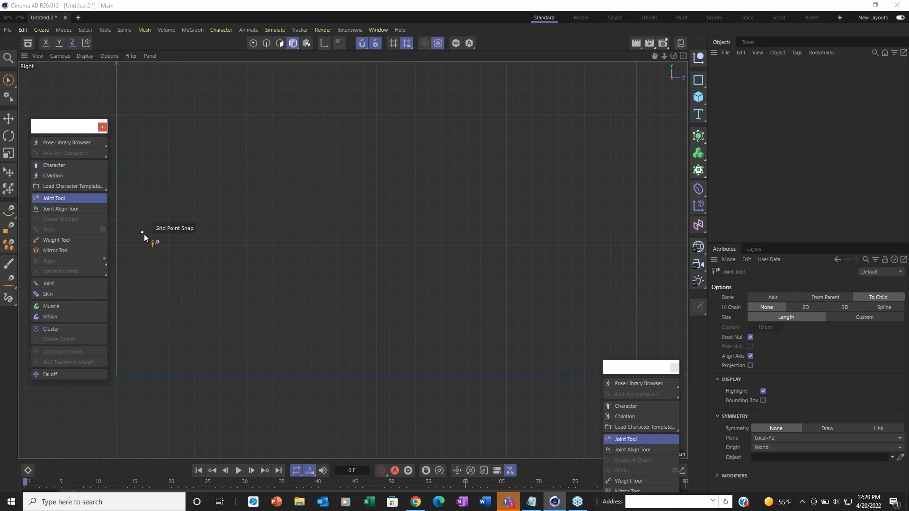
scroll(362, 250, "down", 3)
scroll(362, 250, "up", 2)
scroll(362, 250, "up", 3)
scroll(415, 314, "down", 3)
scroll(414, 314, "up", 1)
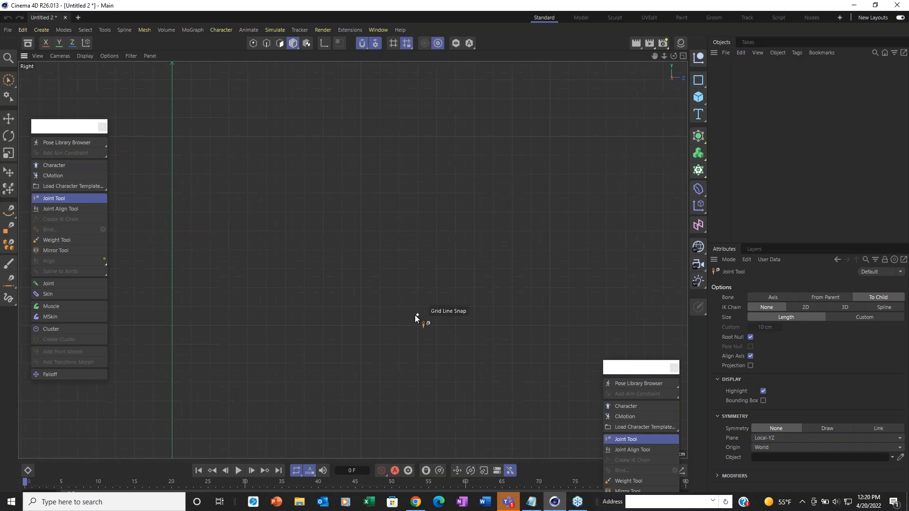
left_click(210, 253)
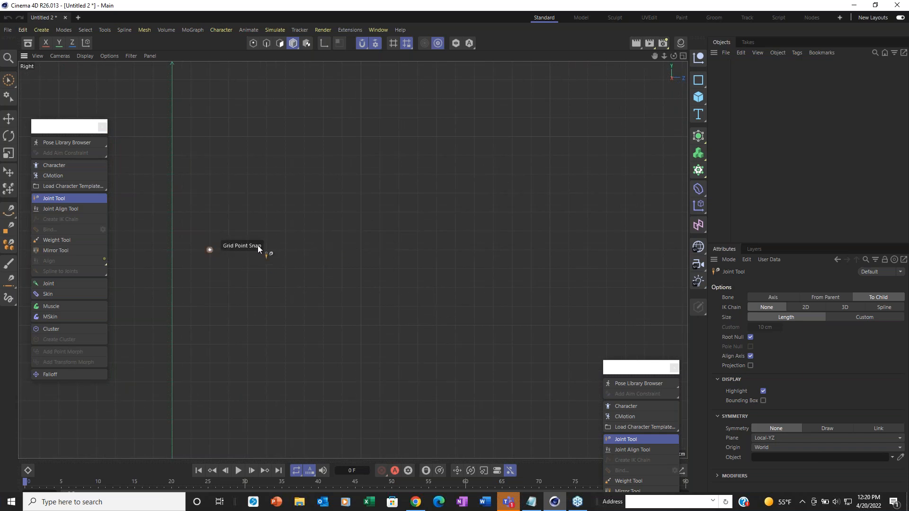
left_click(285, 249, "ctrl")
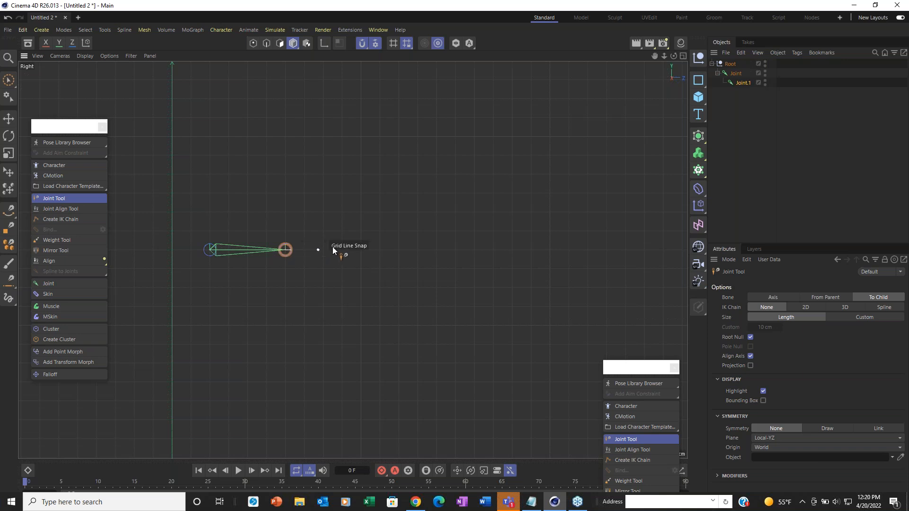
left_click(361, 251, "ctrl")
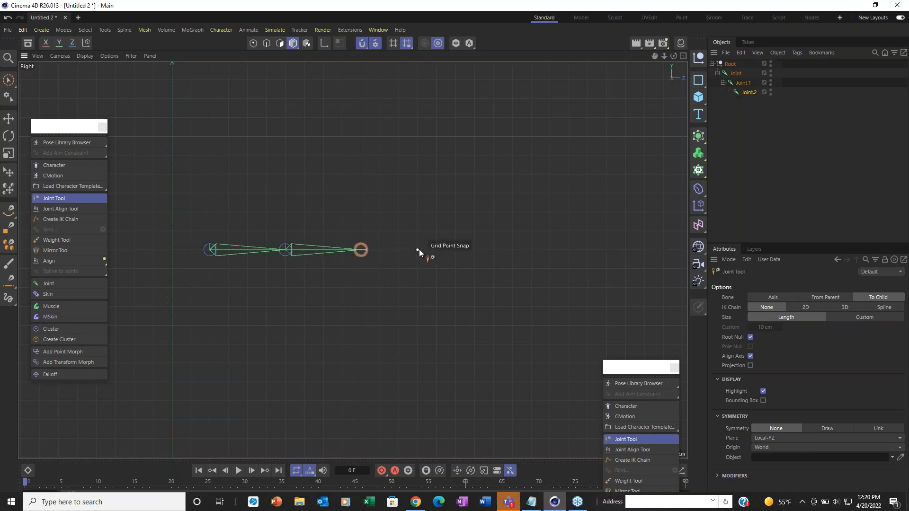
left_click(436, 251, "ctrl")
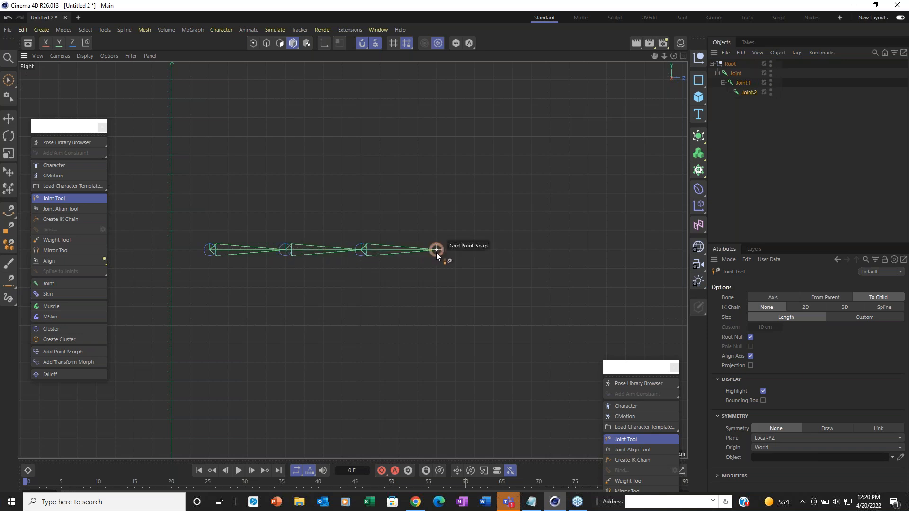
left_click(511, 251, "ctrl")
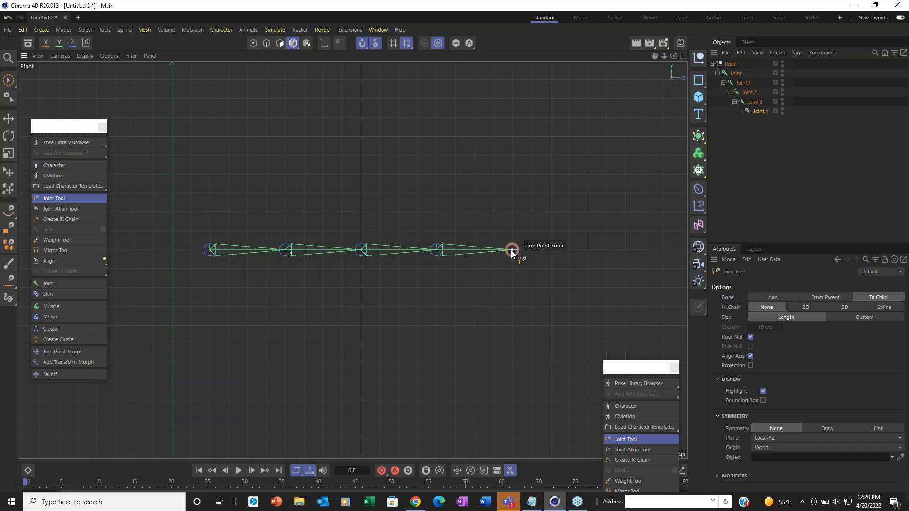
left_click(587, 249, "ctrl")
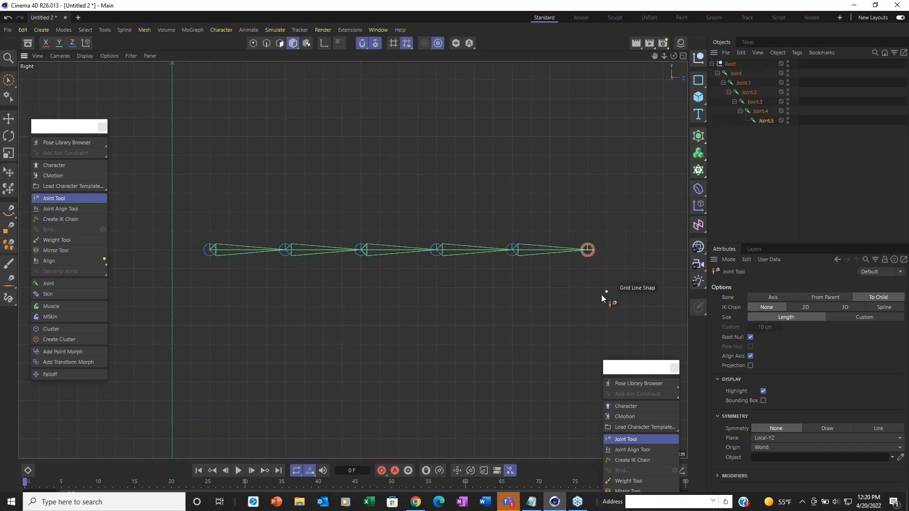
Step: Extend the chain horizontally with three more evenly spaced, grid-snapped joints, giving a total length of about 1600 cm
middle_click_drag(594, 294, 526, 278)
scroll(513, 273, "down", 1)
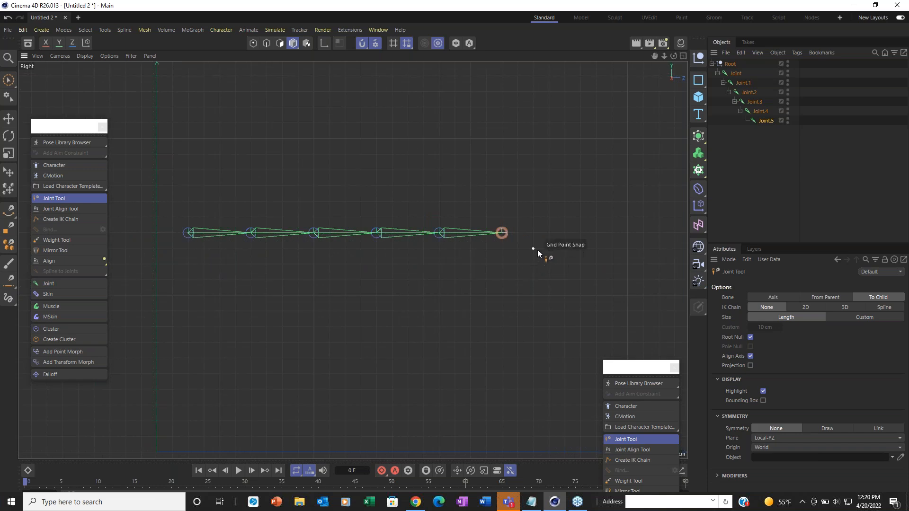
left_click(564, 233, "ctrl")
left_click(627, 234, "ctrl")
middle_click_drag(610, 278, 507, 270, "alt")
left_click(589, 233, "ctrl")
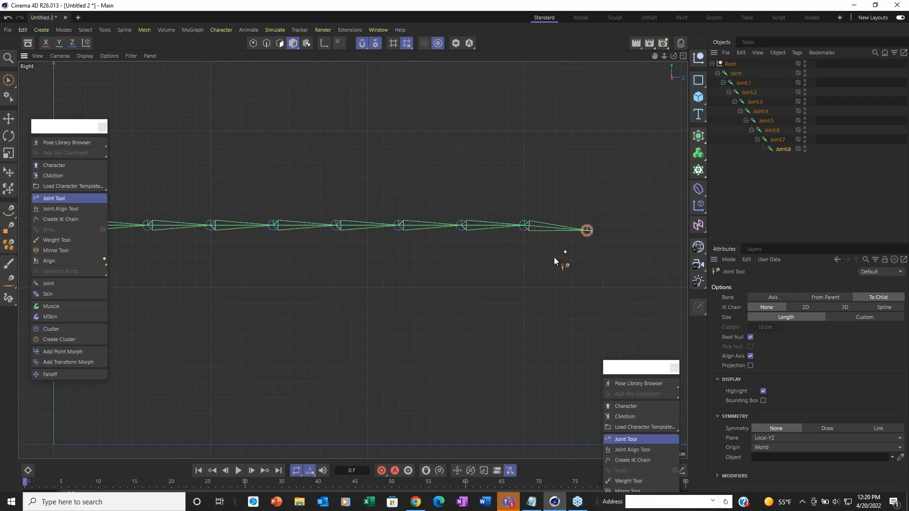
key("ctrl+z")
left_click(587, 226, "ctrl")
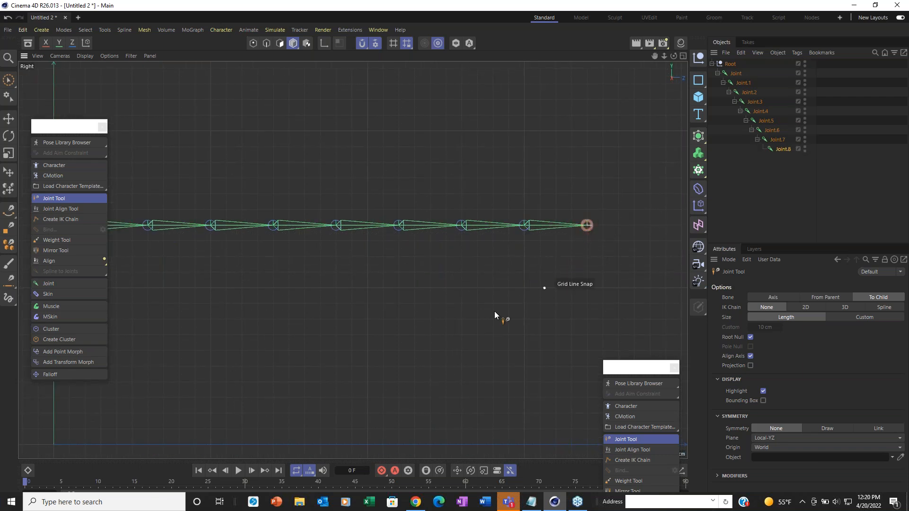
Step: Switch to the Move tool, turn off snapping and deselect all joints
scroll(480, 317, "down", 4)
scroll(476, 314, "up", 2)
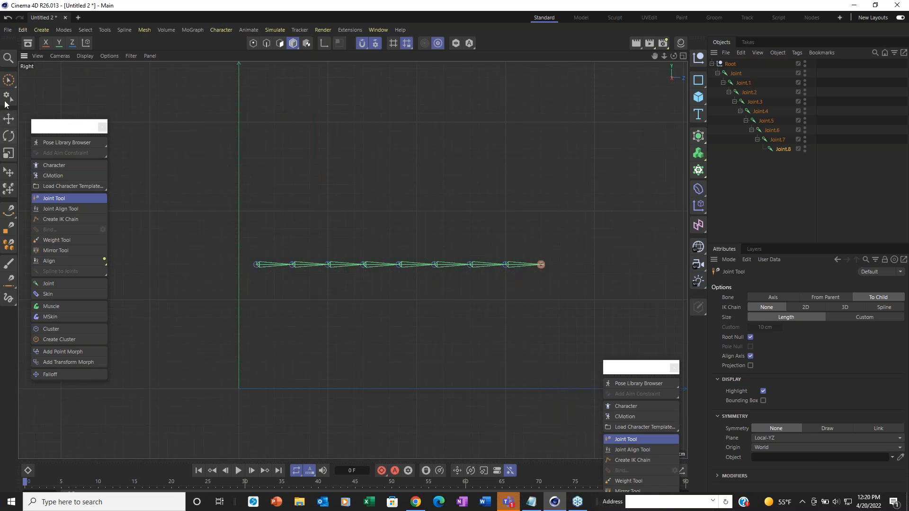
left_click(8, 119)
scroll(424, 117, "down", 3)
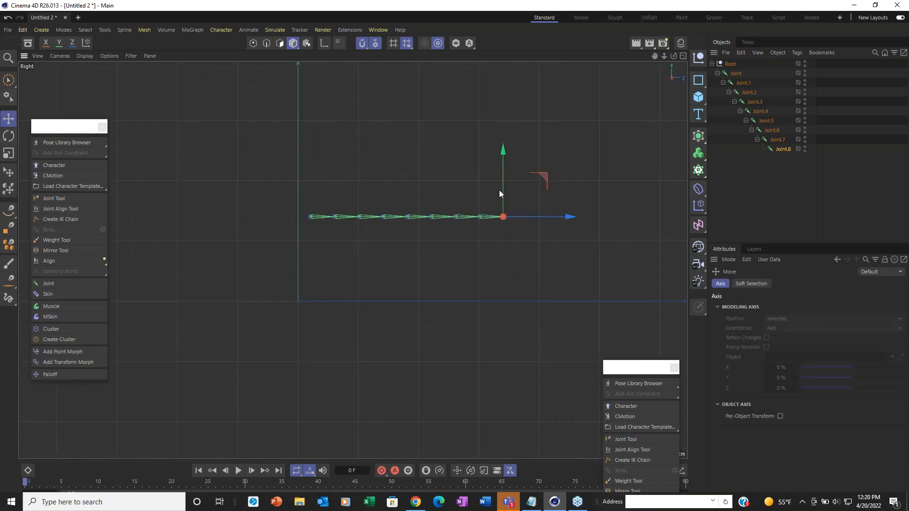
scroll(469, 251, "up", 5)
middle_click_drag(268, 251, 304, 270, "alt")
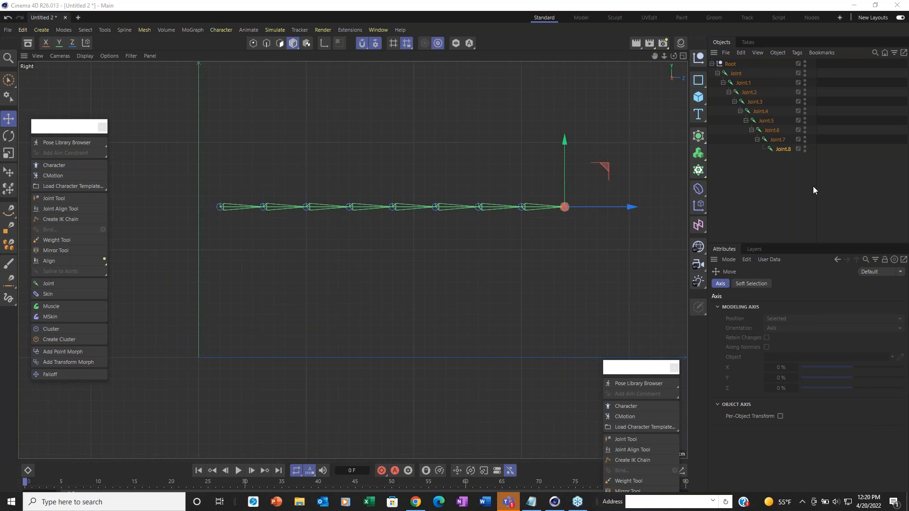
left_click(360, 45)
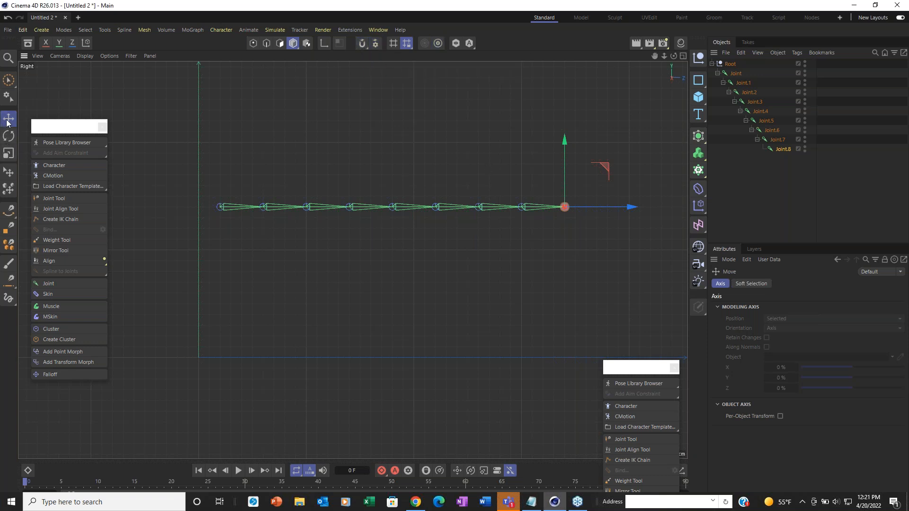
left_click(834, 198)
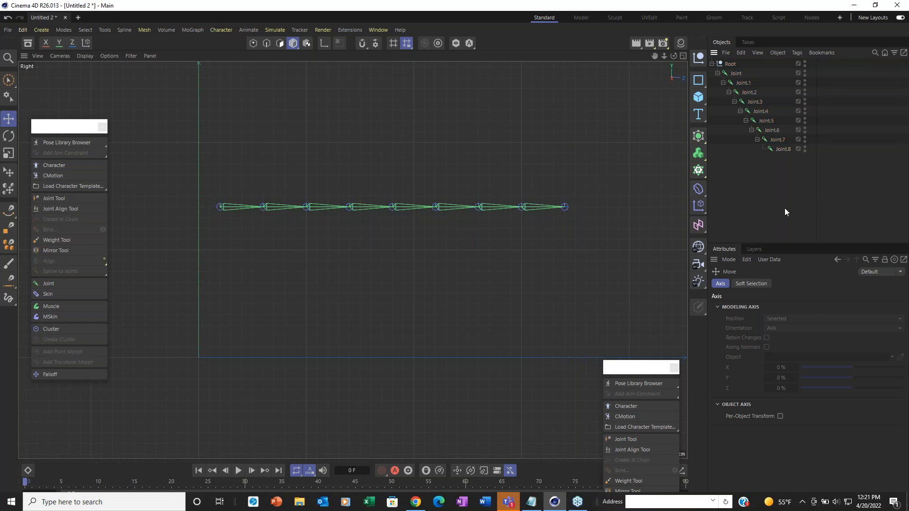
Step: Add an IK tag to the first joint and set Joint.8 as its End
left_click(736, 75)
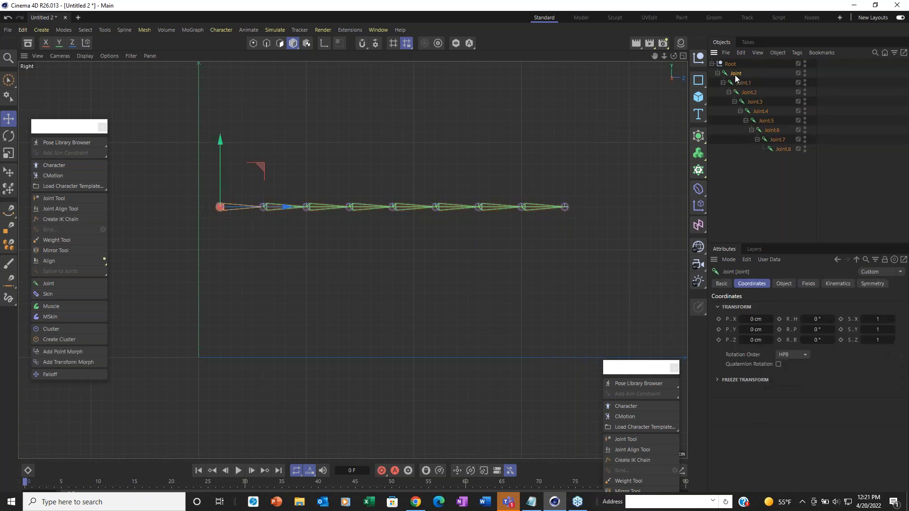
right_click(735, 76)
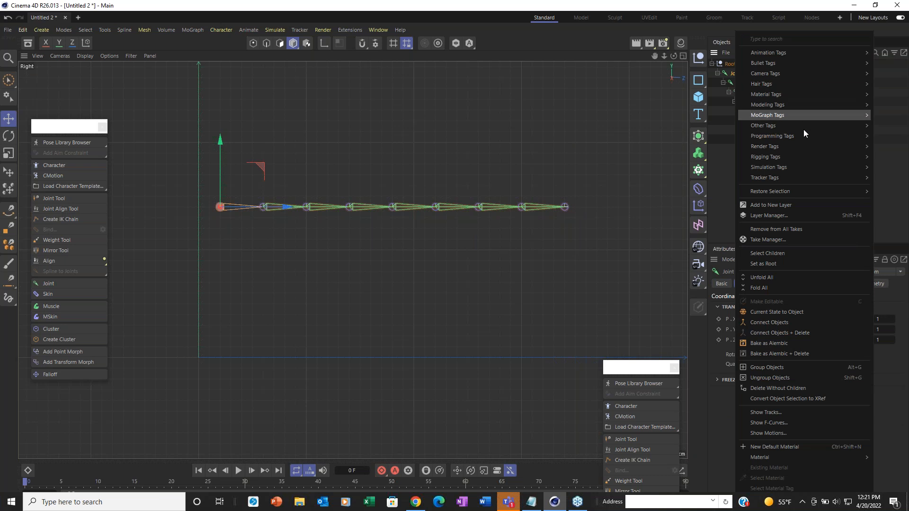
mouse_move(805, 156)
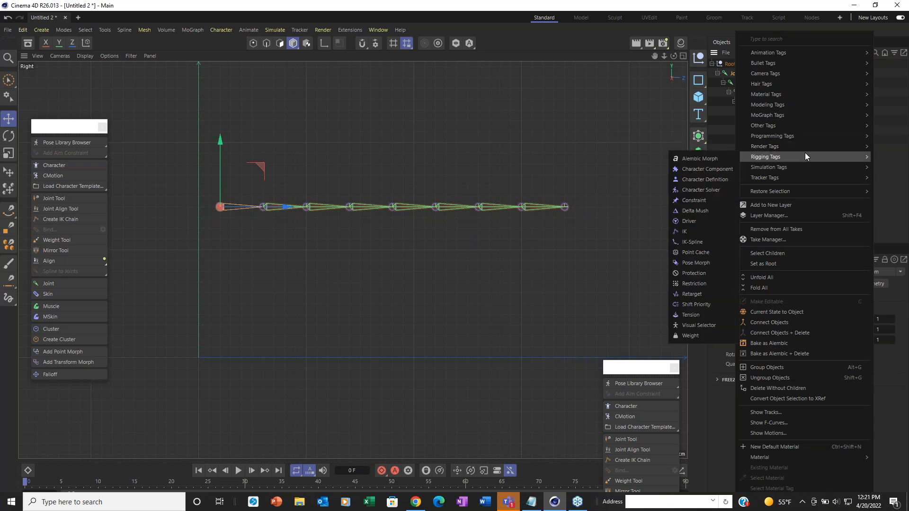
left_click(698, 233)
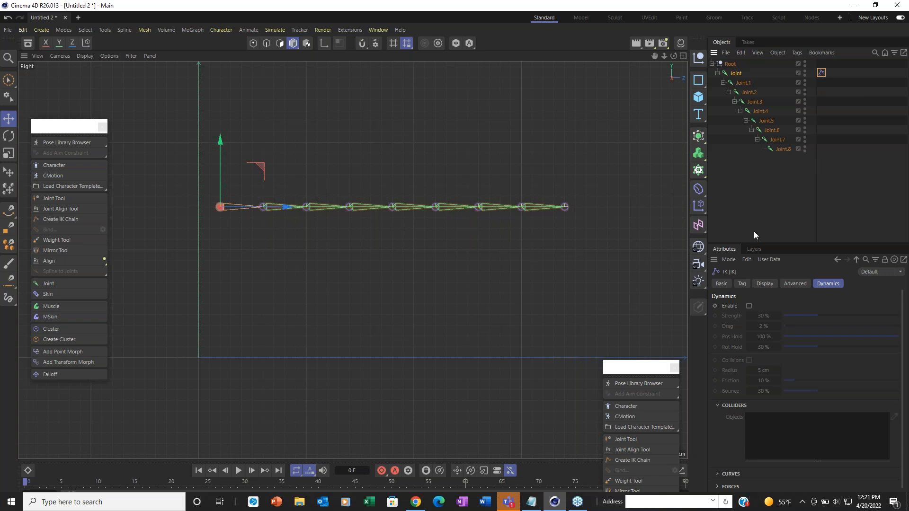
left_click(746, 283)
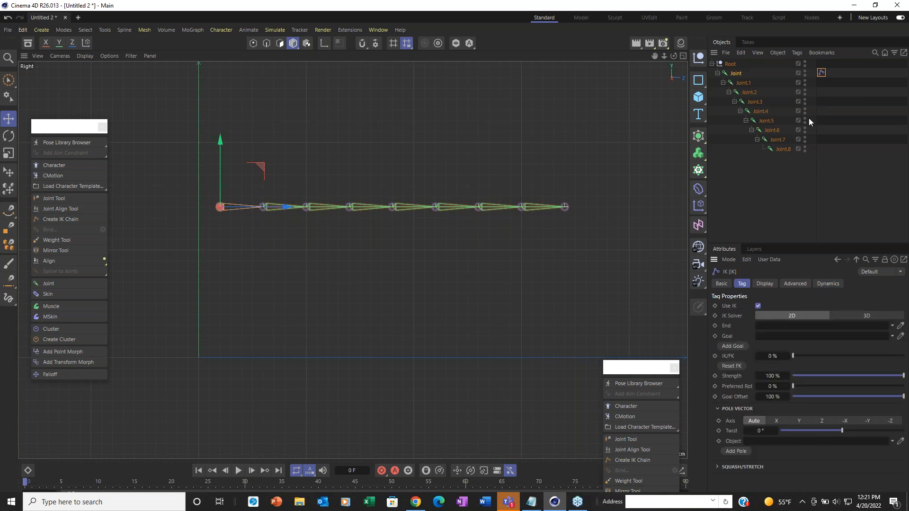
left_click_drag(788, 148, 775, 327)
Step: Try out an IK goal for Joint.8 by moving it toward the chain's start to bend the joints, and undo the move and the goal
left_click(739, 347)
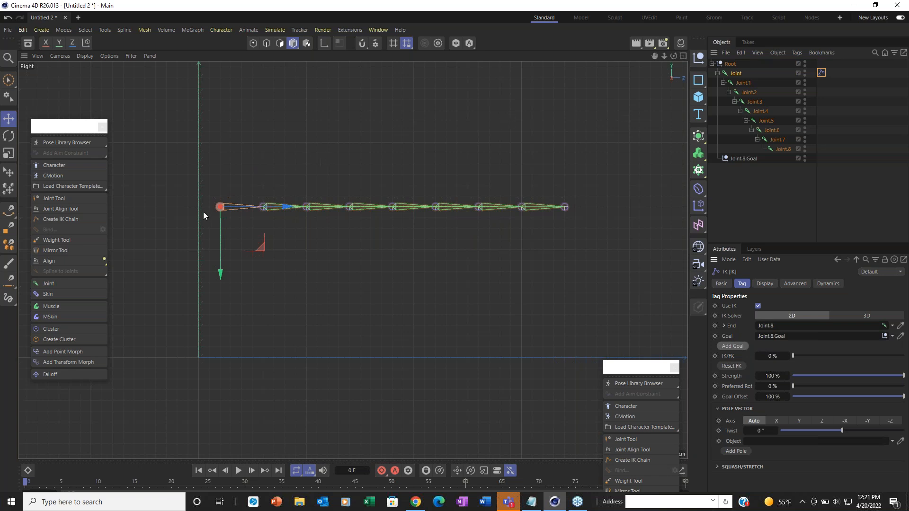
left_click(743, 158)
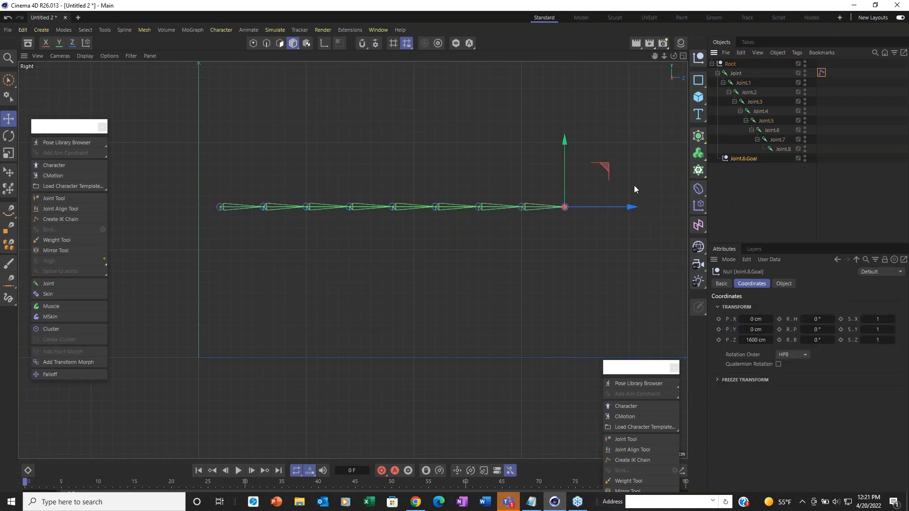
left_click_drag(598, 201, 495, 201)
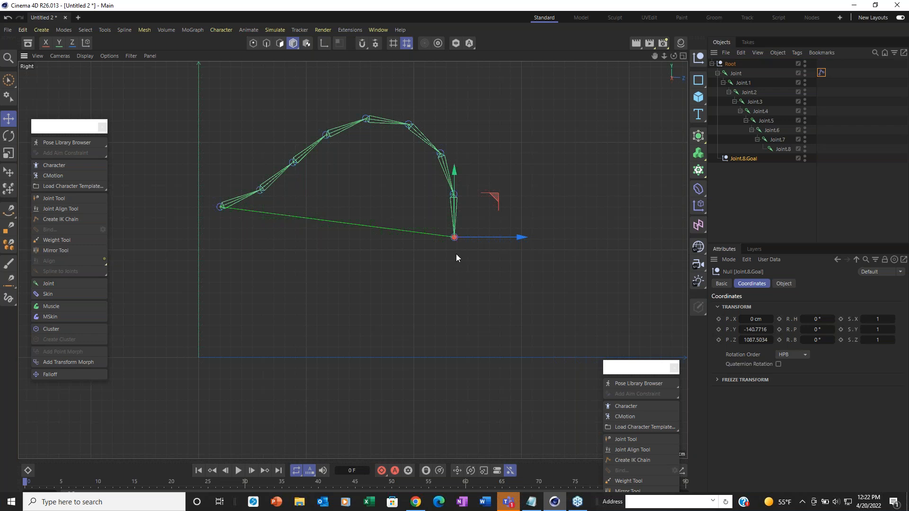
key("ctrl+z")
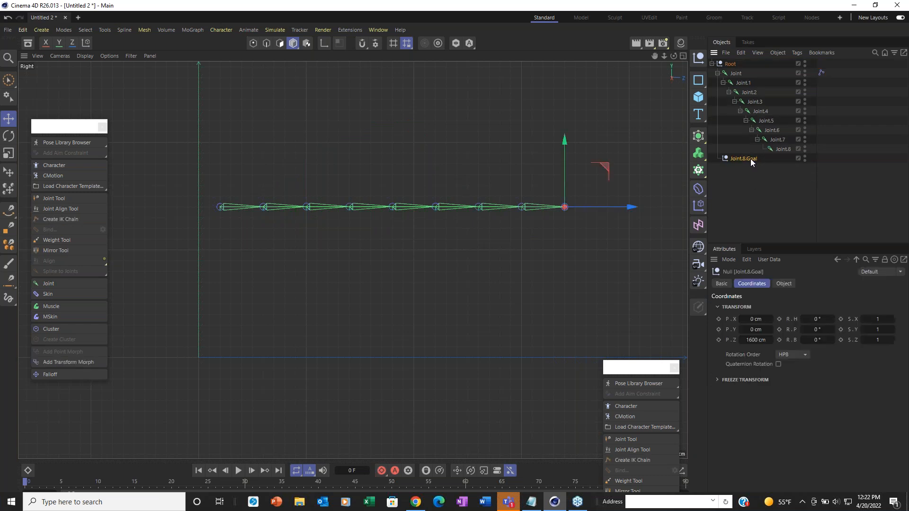
key("ctrl+z")
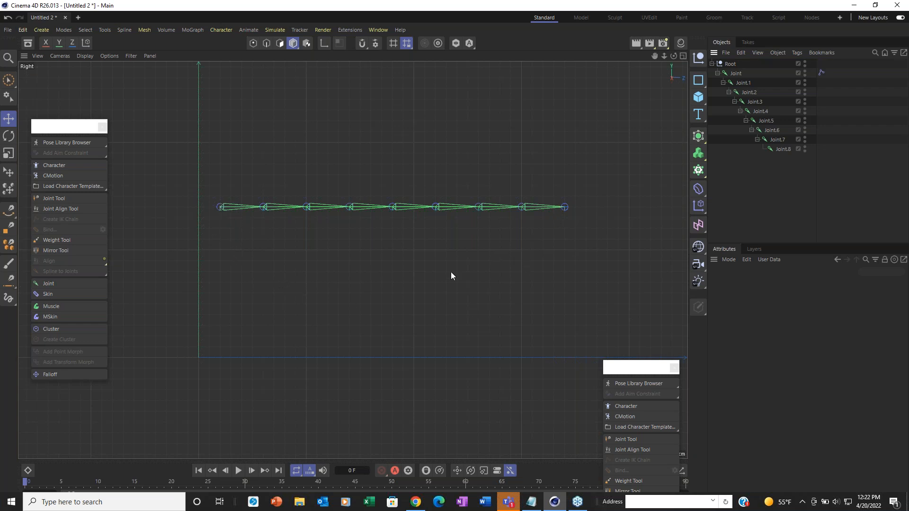
Step: Open the SplineDynamics.c4d project from the Class6 folder
left_click(8, 33)
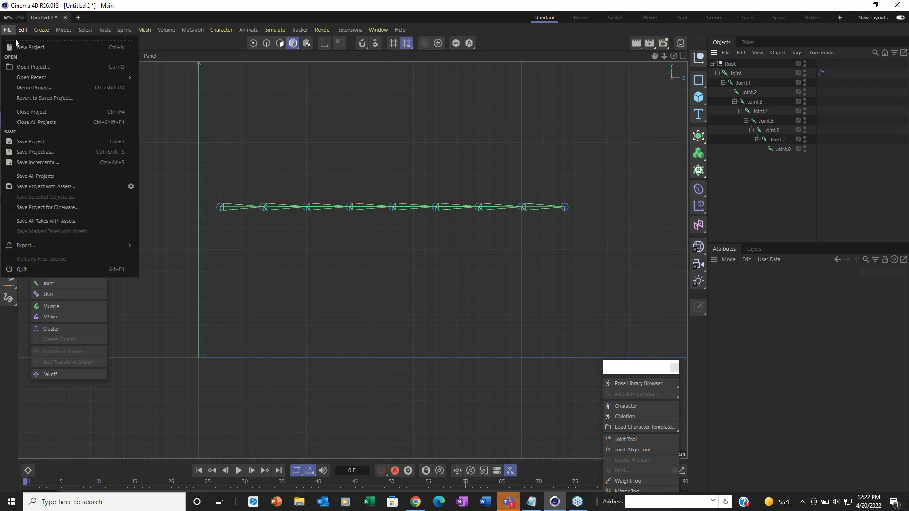
left_click(34, 68)
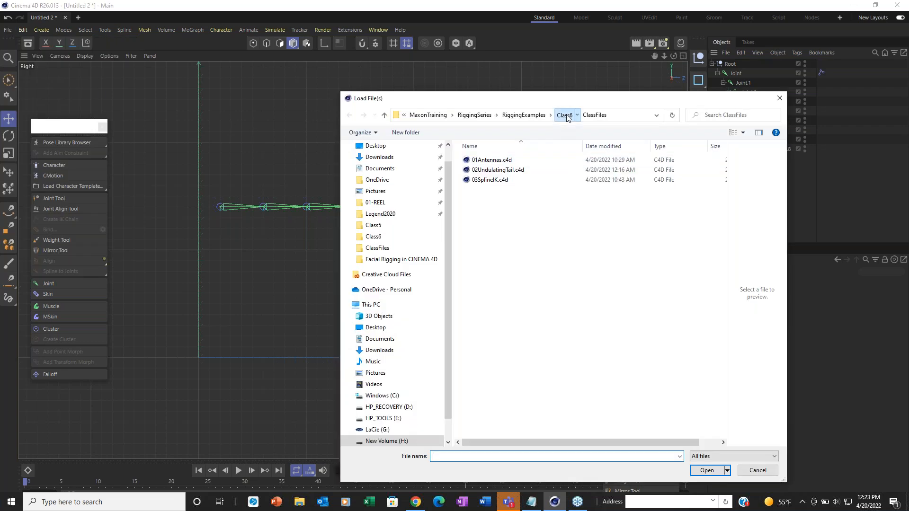
left_click(564, 117)
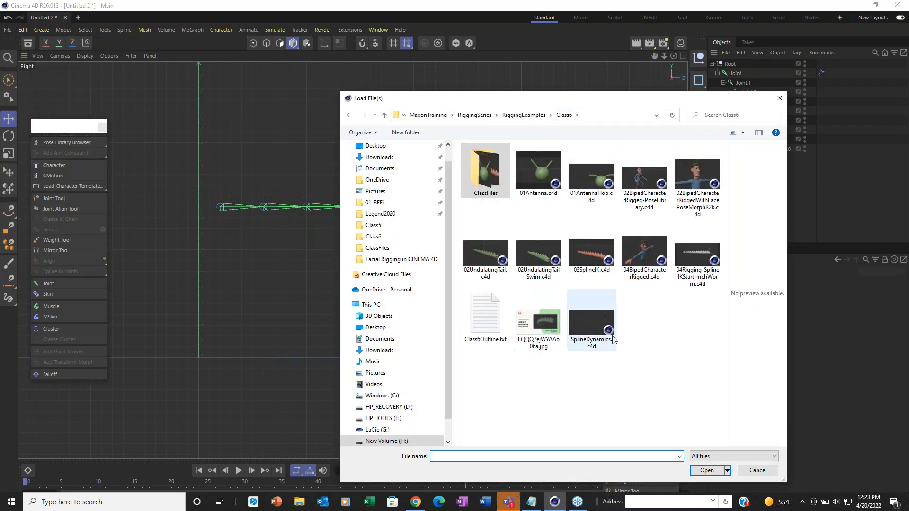
double_click(591, 329)
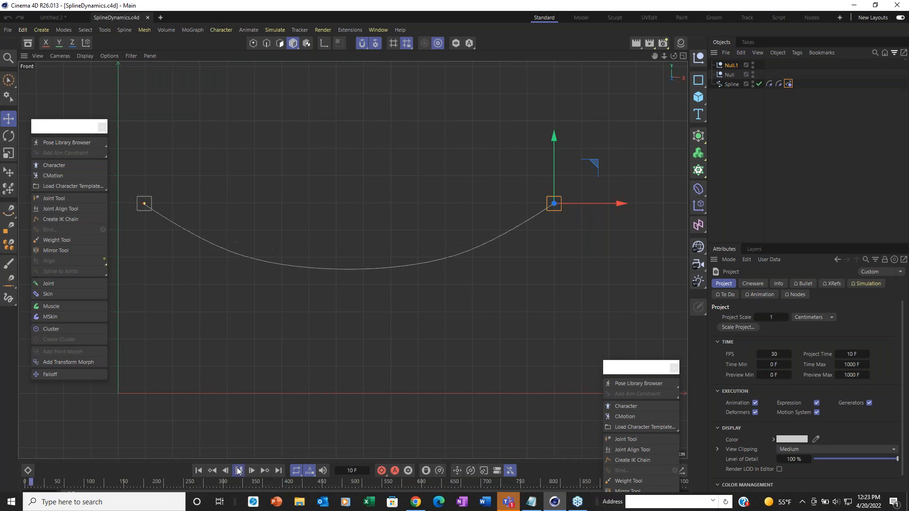
Step: Move Null.1 about 37 cm toward the other null during playback to test the spline dynamics, and close the SplineDynamics project
left_click_drag(595, 163, 574, 169)
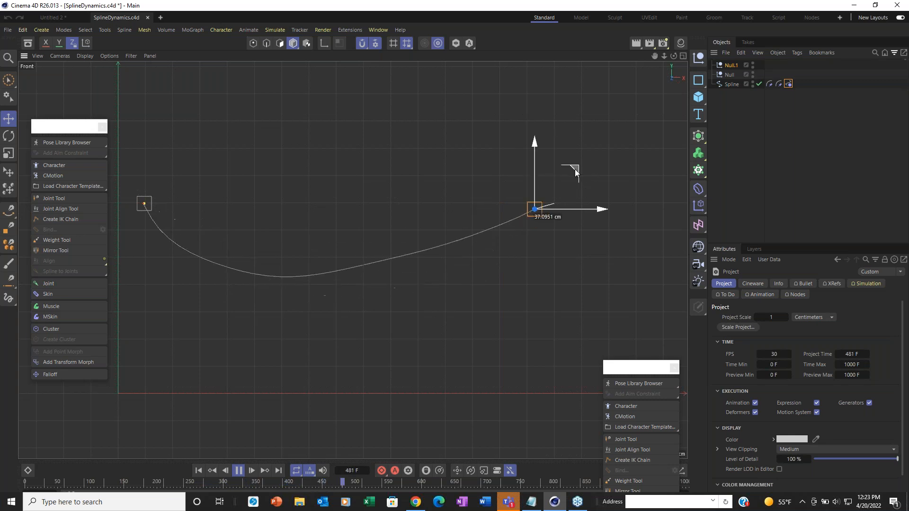
left_click_drag(575, 169, 575, 169)
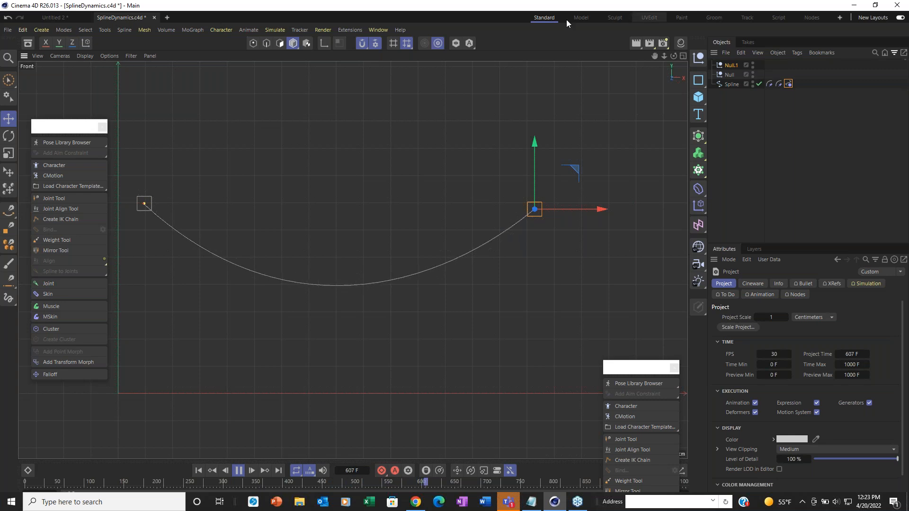
left_click(154, 17)
left_click(461, 294)
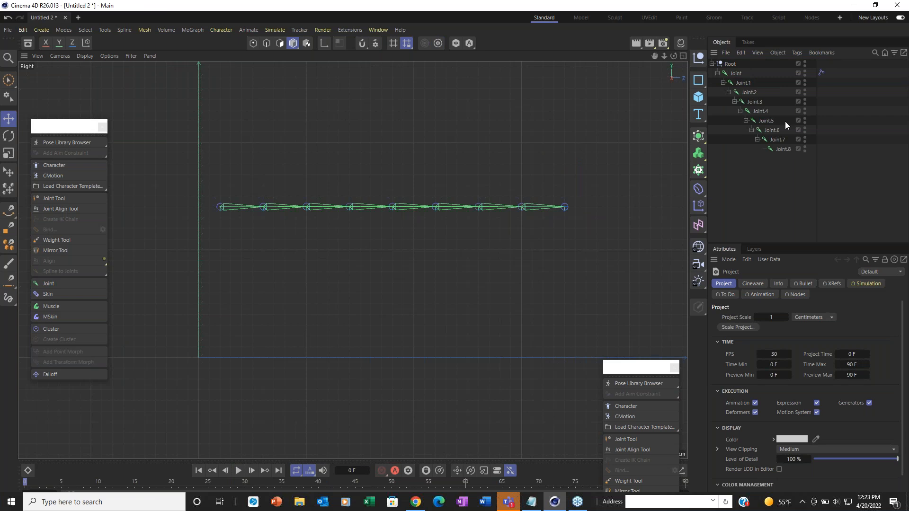
Step: Enable Dynamics on the first joint's IK tag and play the animation to simulate the chain
left_click(821, 73)
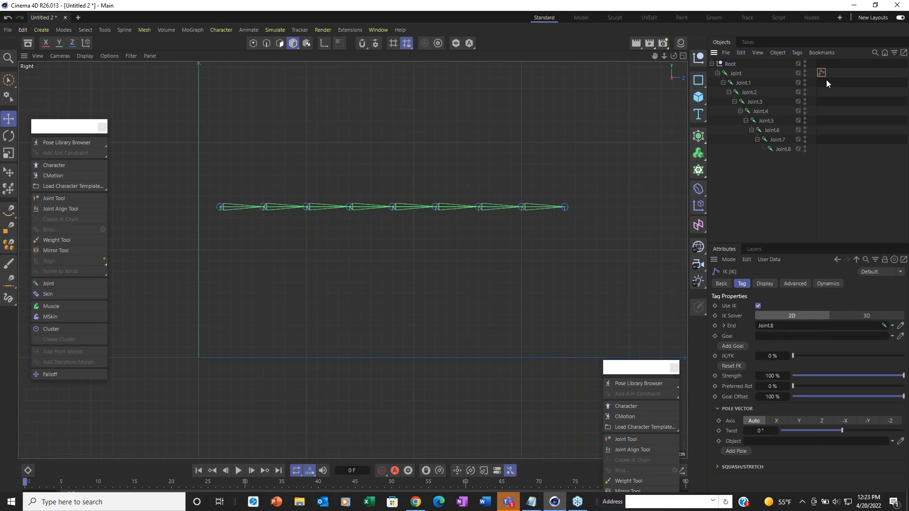
left_click(826, 284)
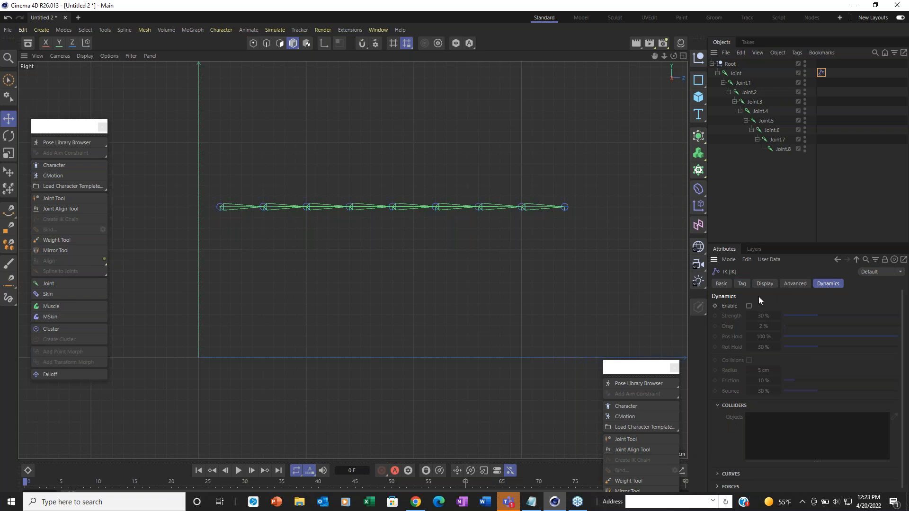
left_click(749, 306)
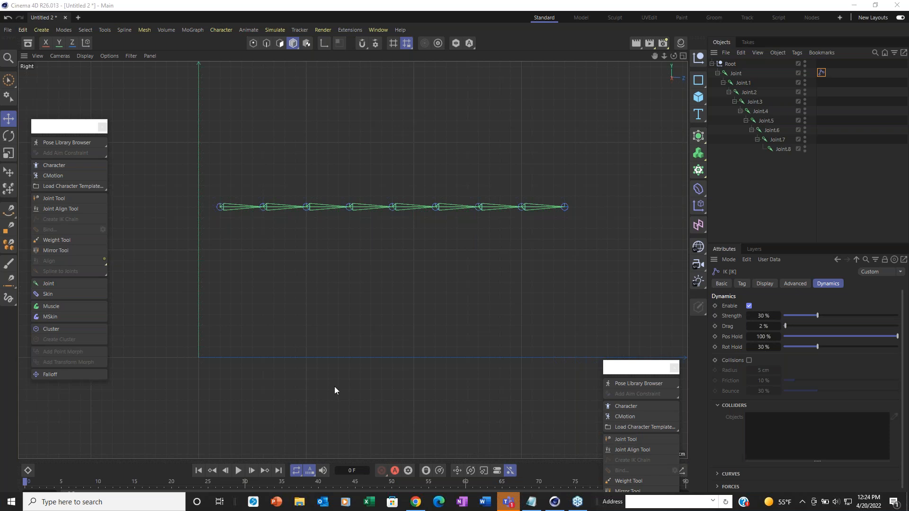
left_click(237, 471)
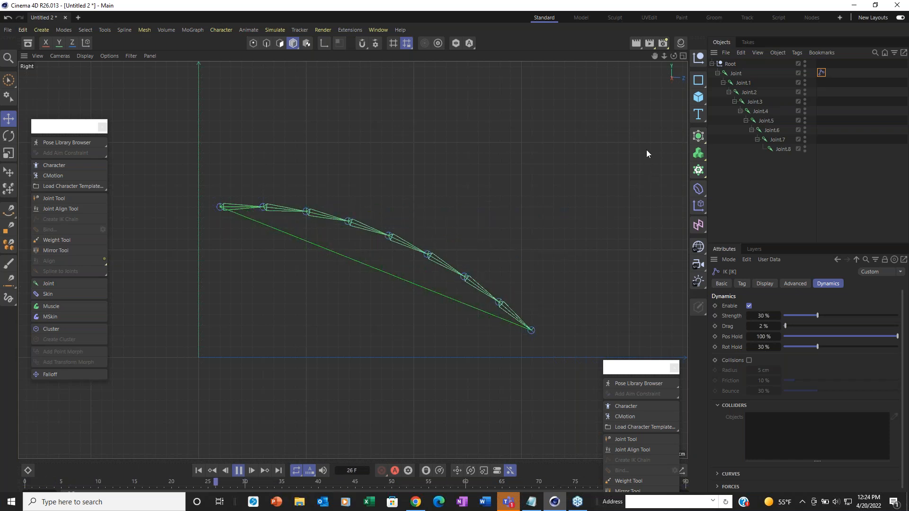
Step: Extend the project's end frame to 300 F and move the floating character palette clear of the Dynamics settings
left_click_drag(628, 374, 804, 359)
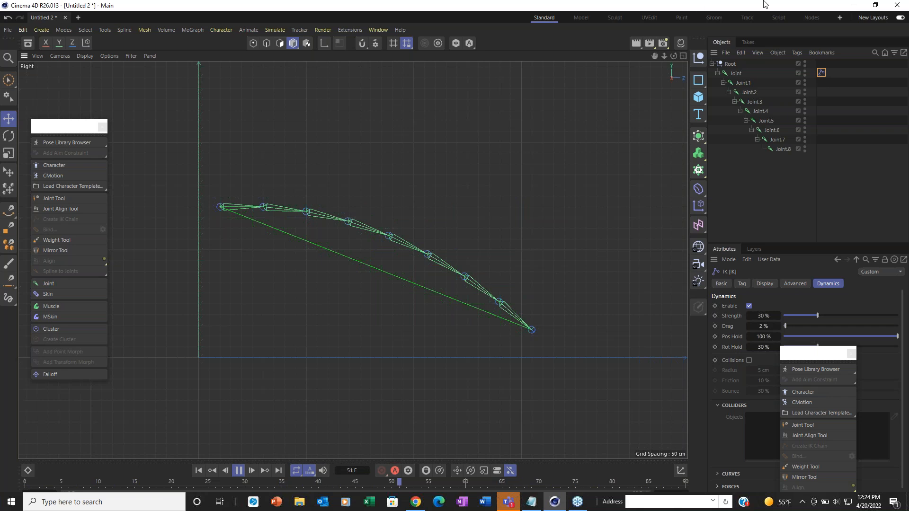
left_click_drag(759, 6, 610, 28)
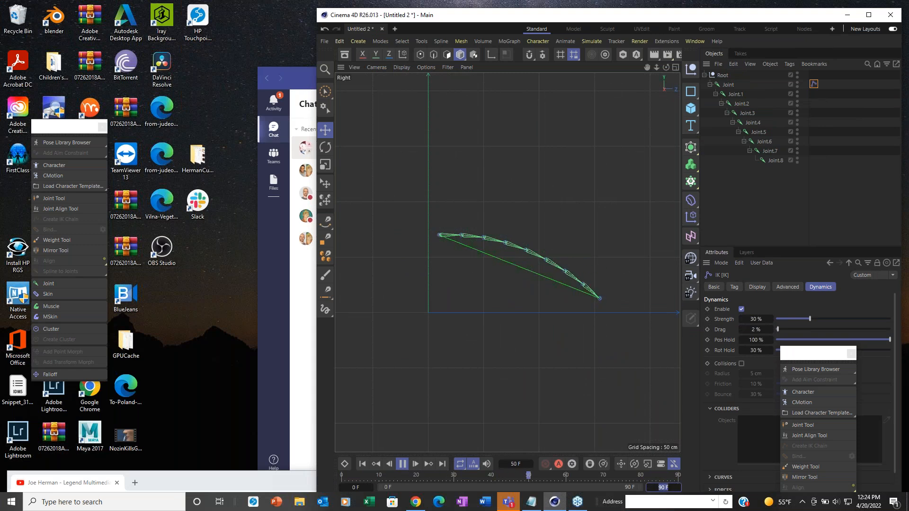
type("0")
key("Return")
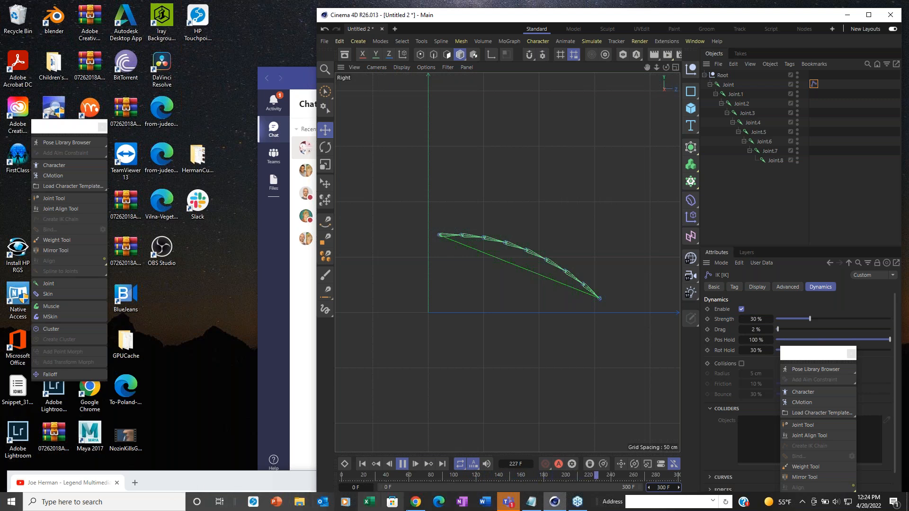
left_click(414, 502)
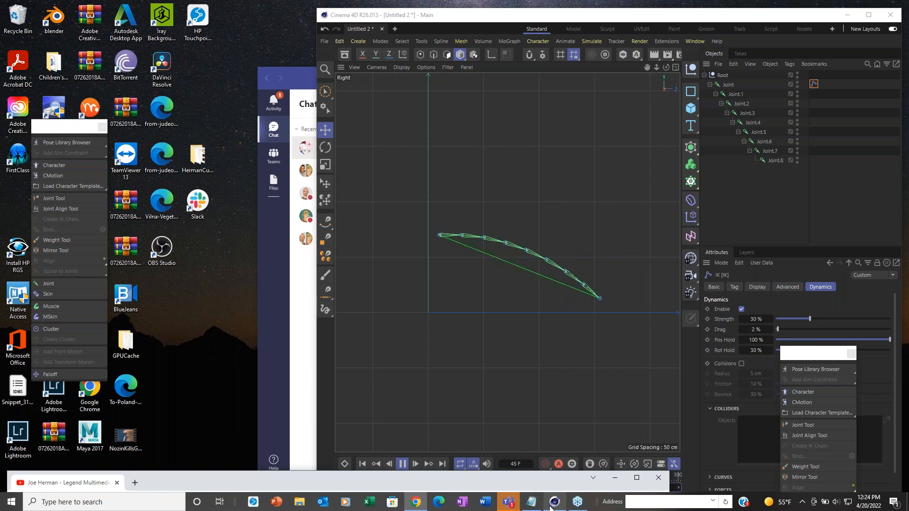
left_click_drag(579, 19, 505, 10)
left_click(798, 10)
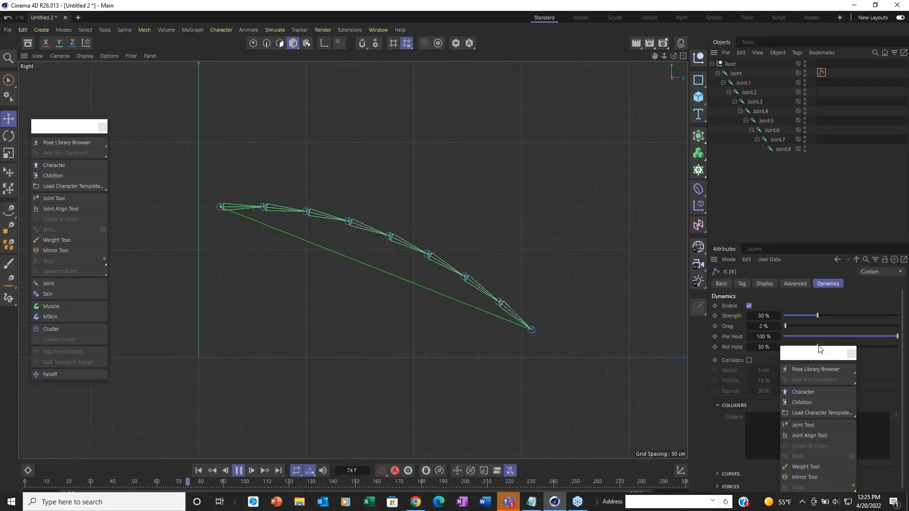
left_click_drag(814, 358, 540, 420)
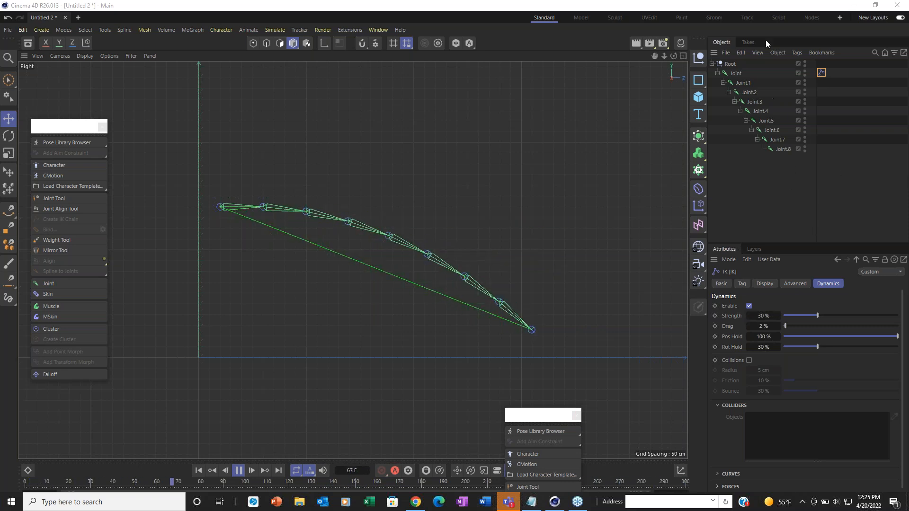
Step: Try moving the Root null along the Z axis to about 637 cm during playback, and undo the move
left_click(730, 65)
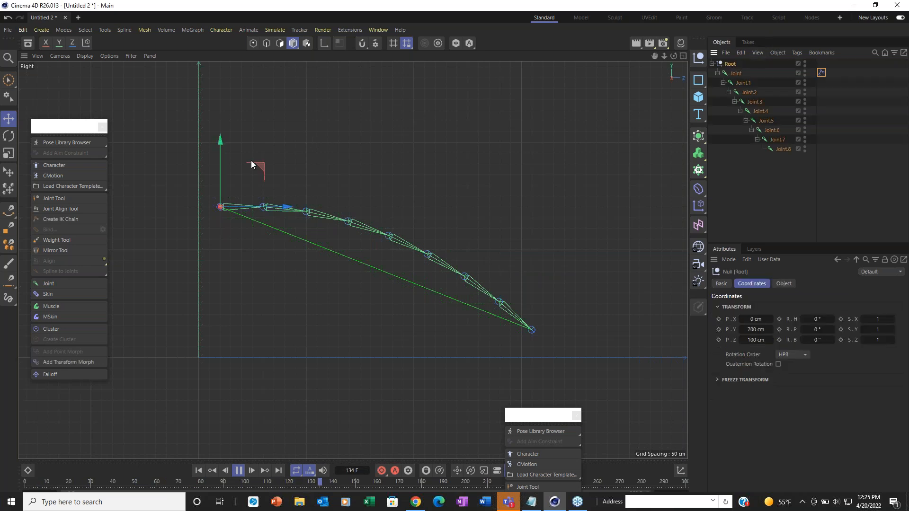
left_click_drag(261, 169, 376, 180)
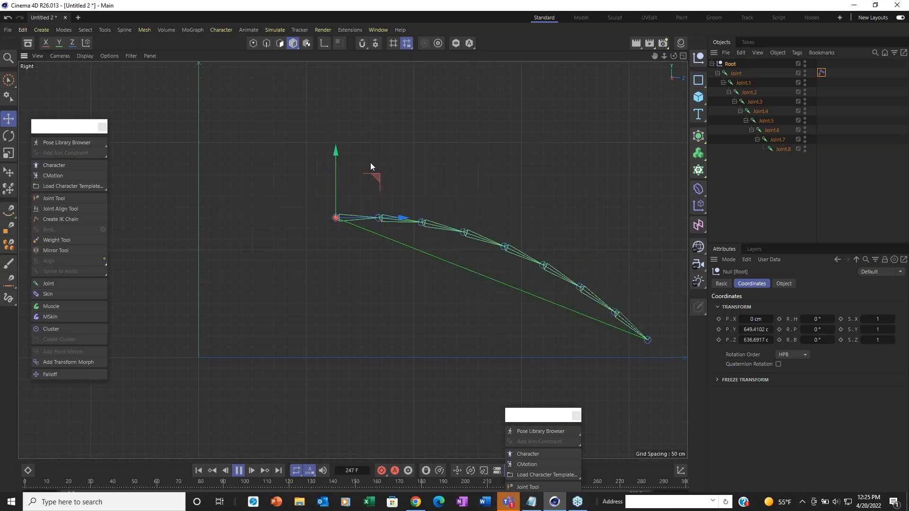
key("ctrl+z")
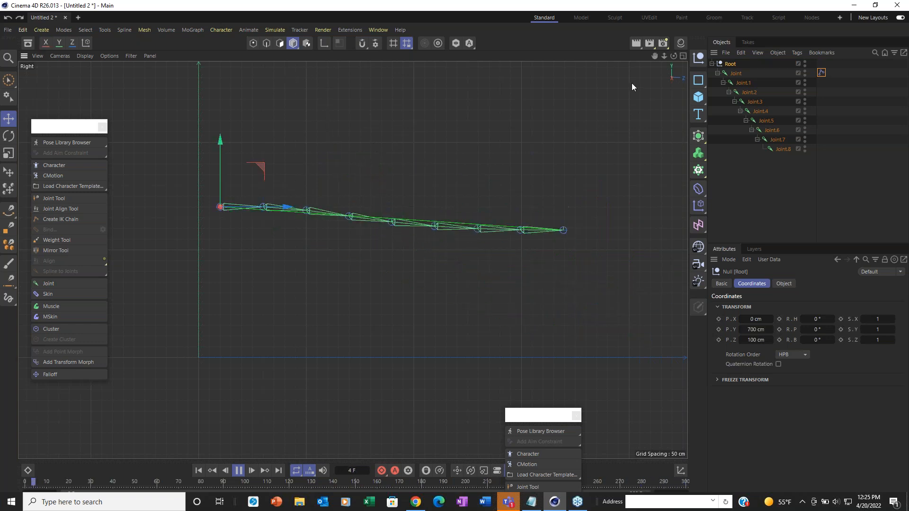
Step: Try moving the Root null sideways in the Top view during playback, undo the move, and return to the Right view
key("F1")
key("F2")
scroll(475, 259, "down", 3)
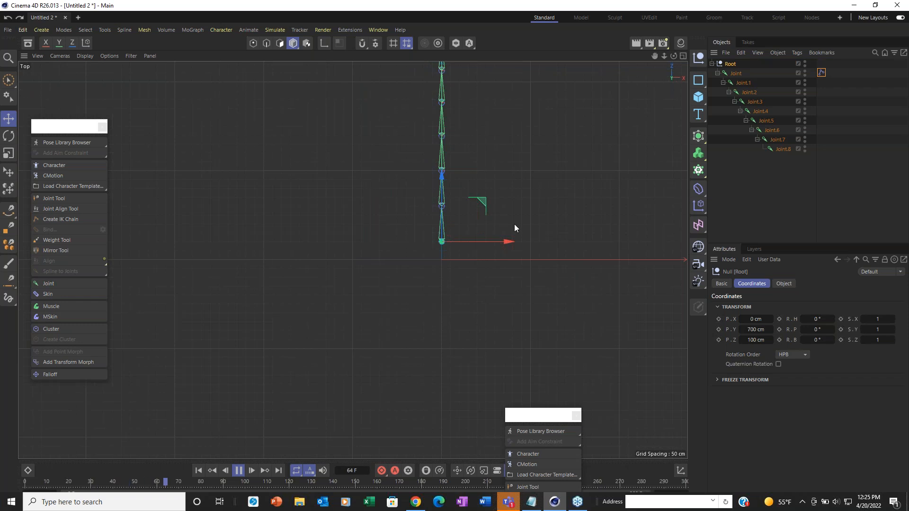
middle_click_drag(475, 319, 467, 385)
left_click_drag(498, 310, 496, 340)
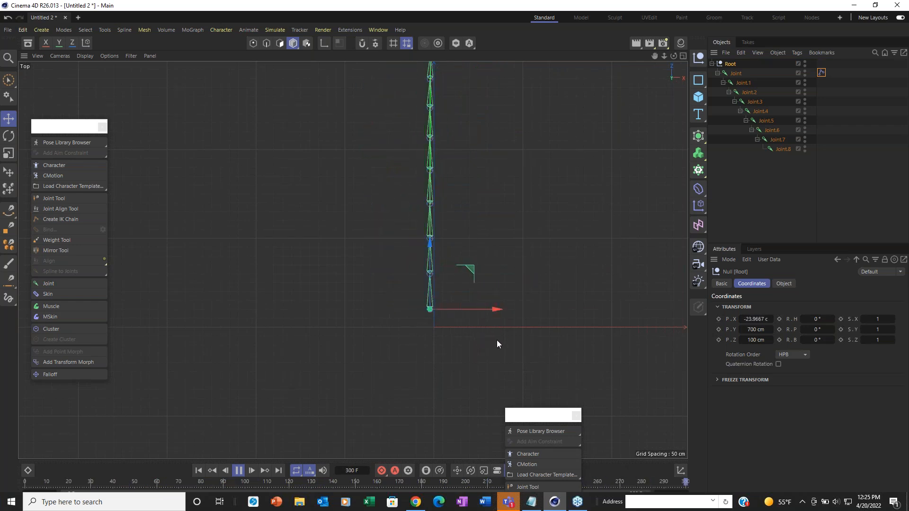
key("F1")
key("F2")
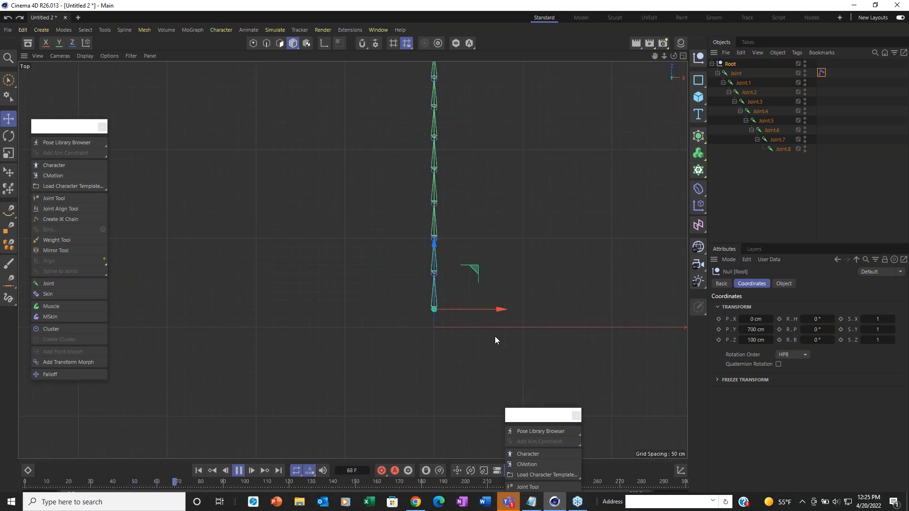
key("F3")
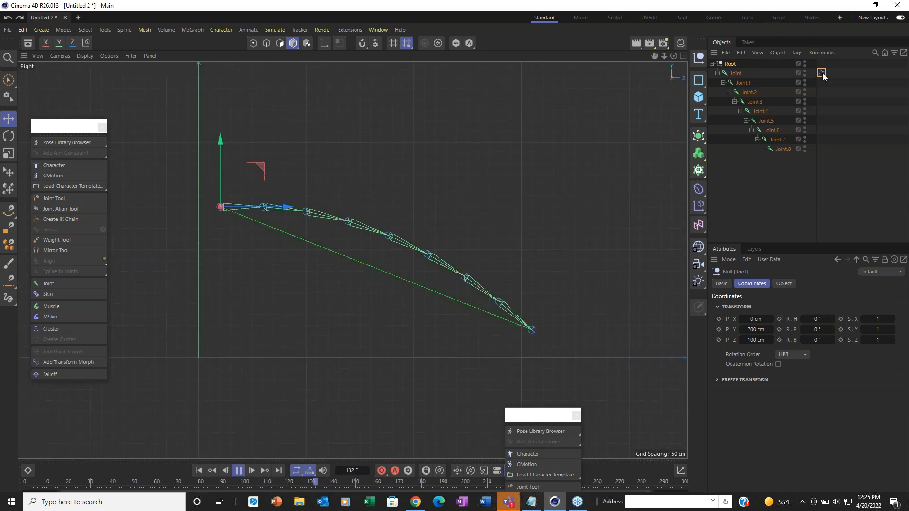
Step: Test the IK tag's dynamics Strength at 9% and at 45%, moving the Root null during playback after each change
left_click(823, 74)
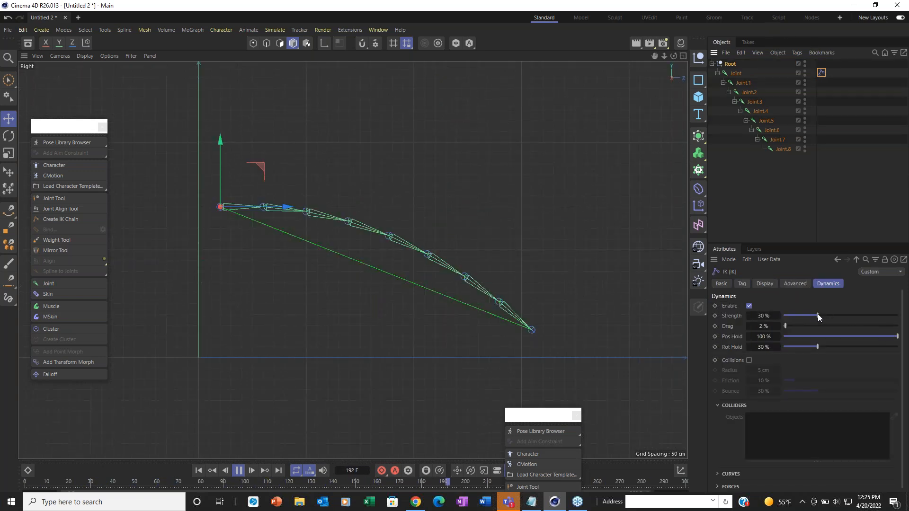
left_click_drag(815, 316, 791, 313)
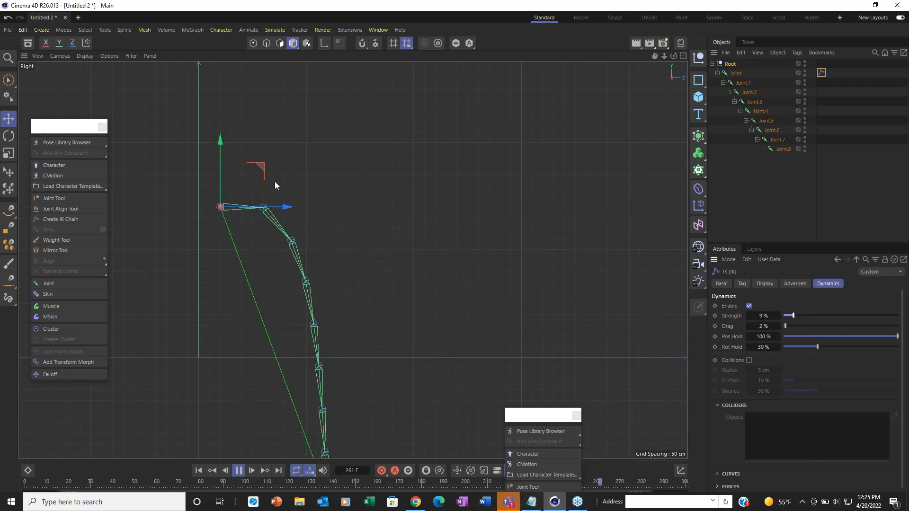
left_click_drag(262, 170, 462, 126)
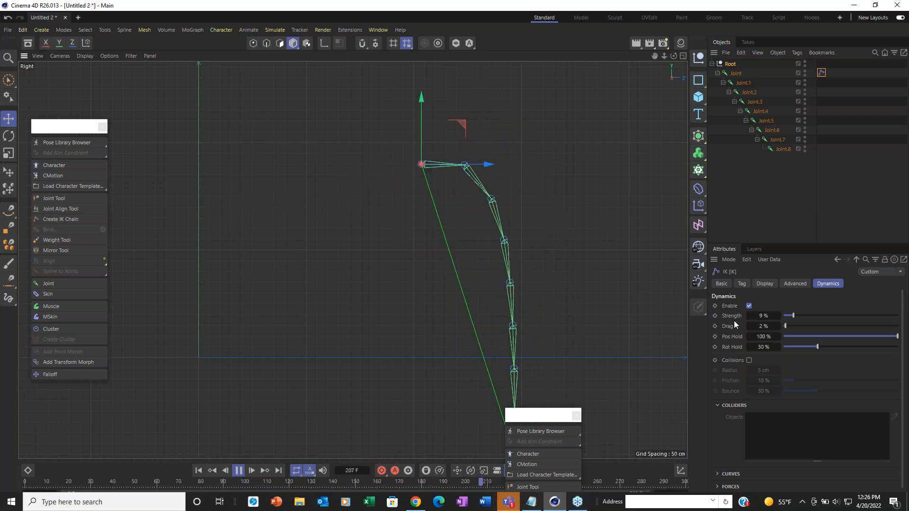
left_click_drag(800, 315, 834, 322)
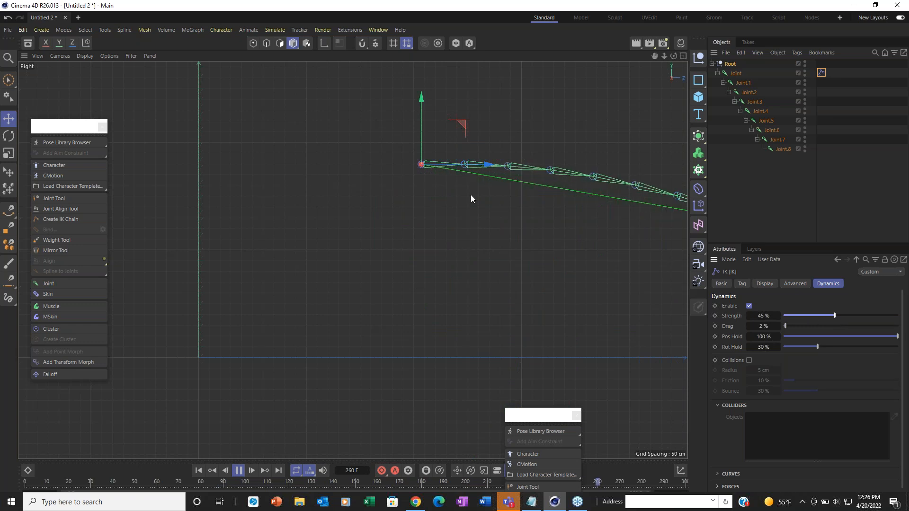
left_click_drag(464, 124, 296, 165)
Step: Set the IK dynamics Strength to 21% and Drag to 29%, and move the Root null to test the damping
left_click_drag(831, 318, 807, 318)
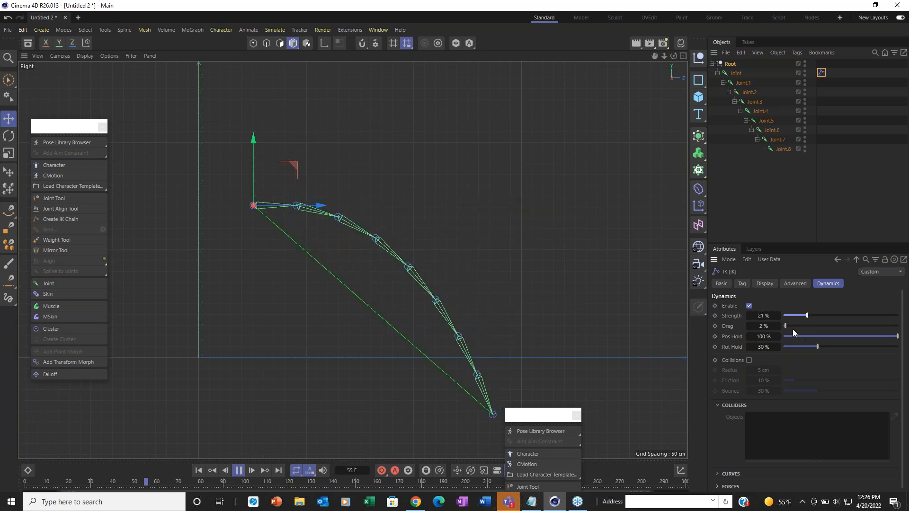
left_click_drag(792, 329, 810, 332)
left_click_drag(295, 169, 442, 177)
Step: Test Pos Hold at 91% by moving the Root null during playback, with Drag set back to 2%
left_click(888, 337)
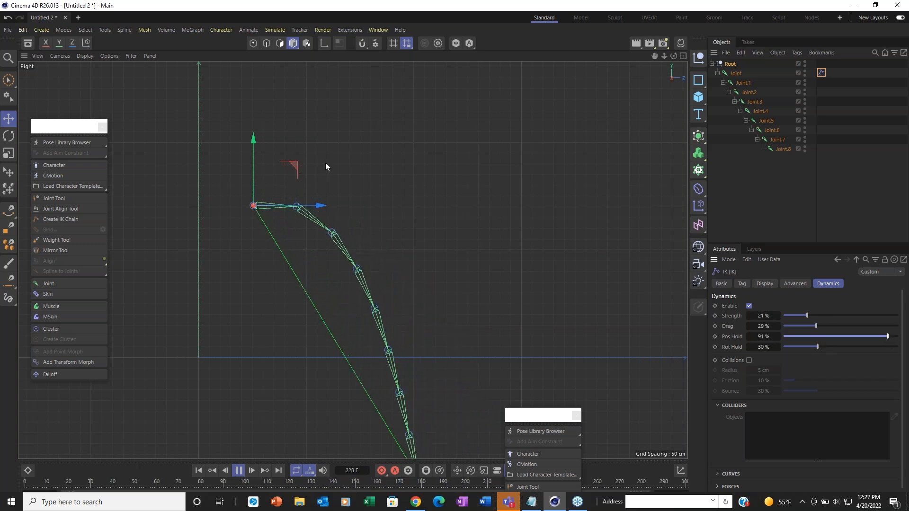
left_click_drag(290, 165, 395, 143)
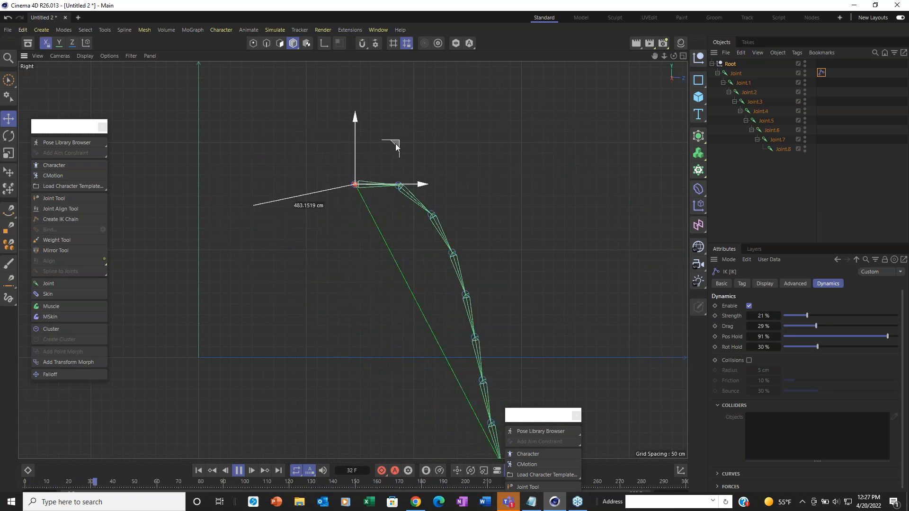
left_click(759, 324)
type("2")
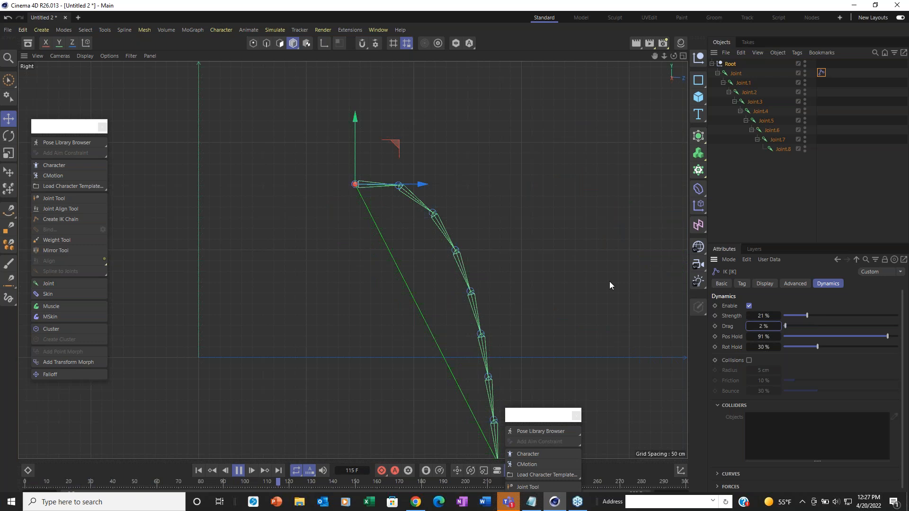
left_click_drag(399, 143, 378, 140)
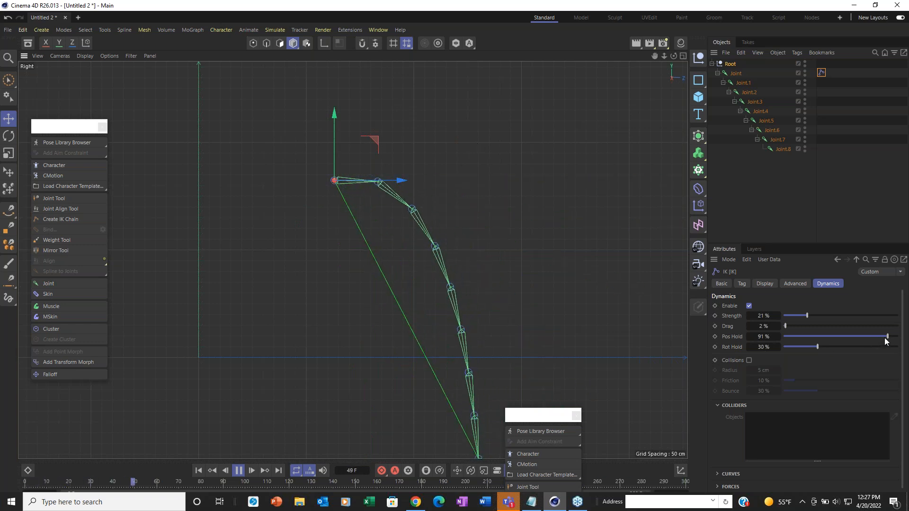
Step: Try Pos Hold at 58%, set it back to 100%, and restart the simulation from the beginning
left_click_drag(886, 336, 850, 337)
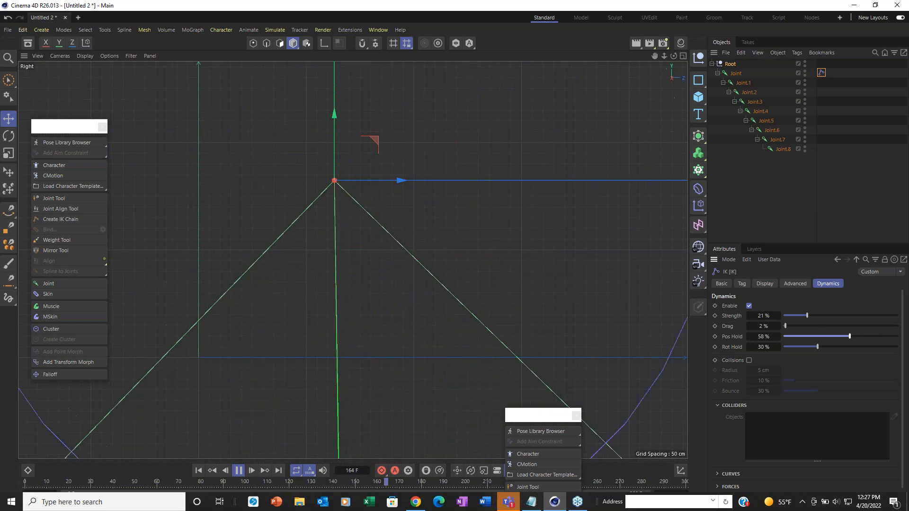
key("F8")
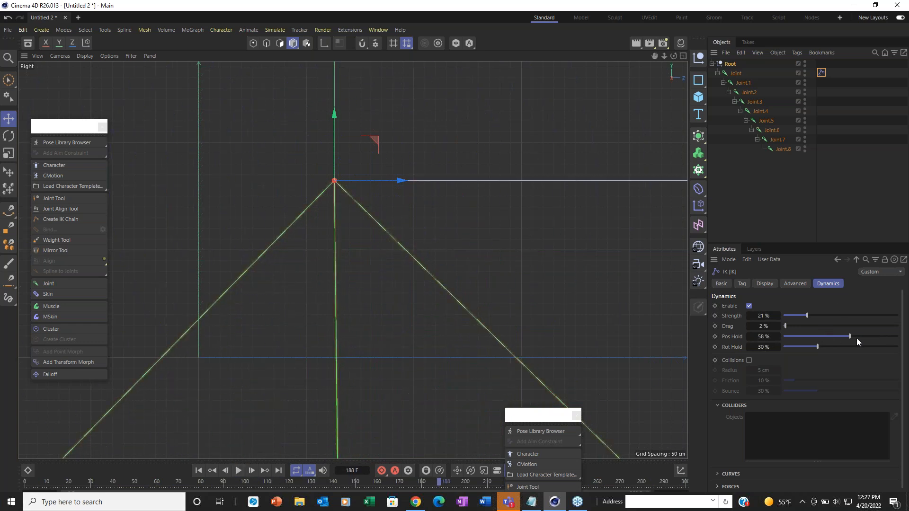
left_click_drag(856, 338, 900, 338)
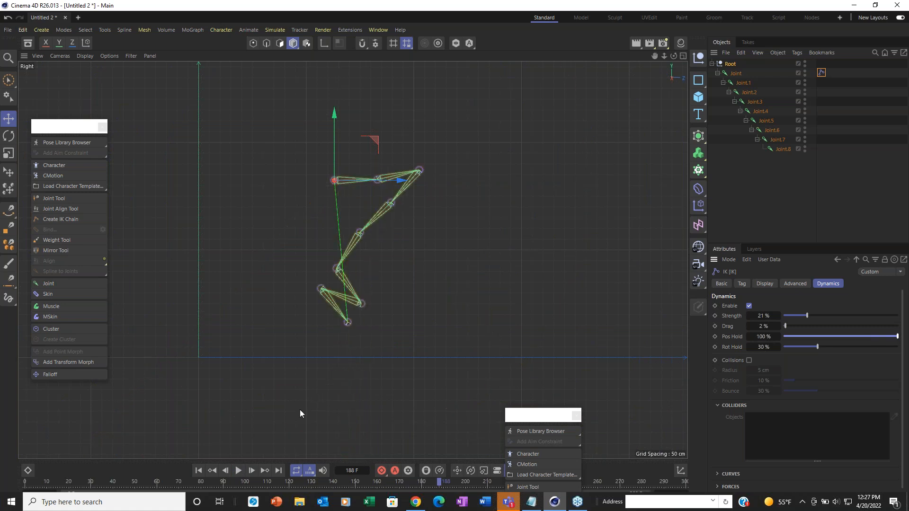
left_click(225, 473)
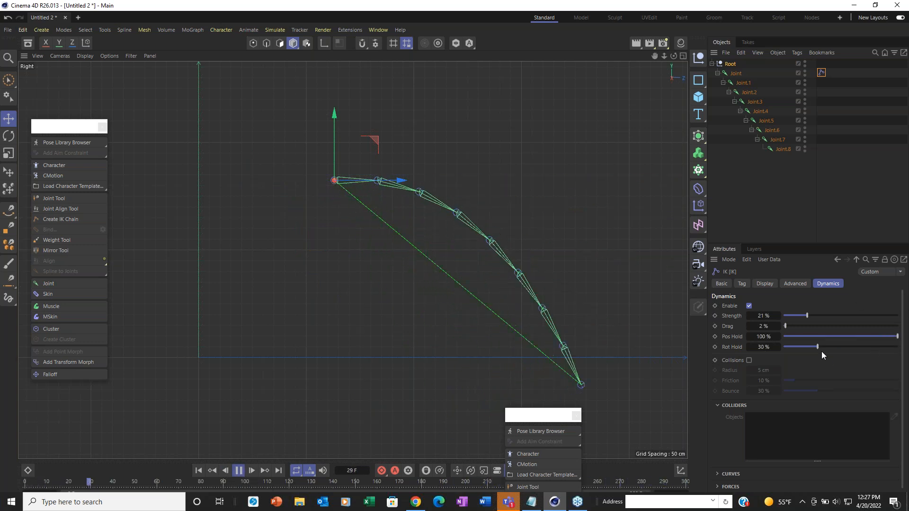
Step: Test Rot Hold at 18% and at 46% while moving the Root null, and set the Strength to 30%
left_click_drag(816, 346, 803, 347)
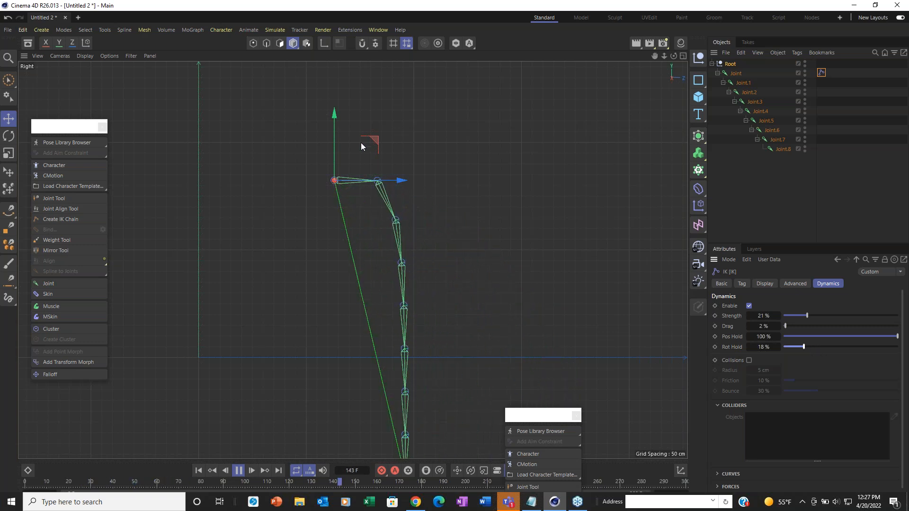
left_click_drag(375, 138, 462, 140)
left_click_drag(803, 346, 836, 348)
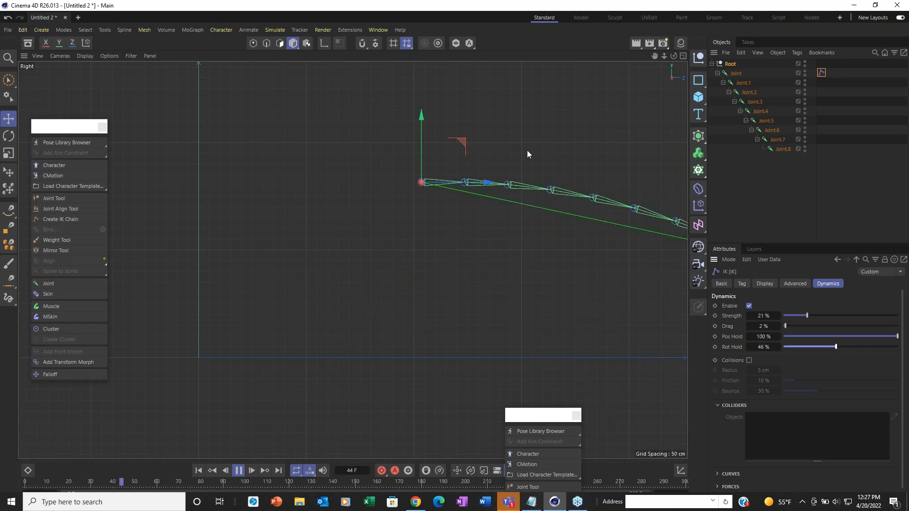
left_click_drag(461, 144, 363, 173)
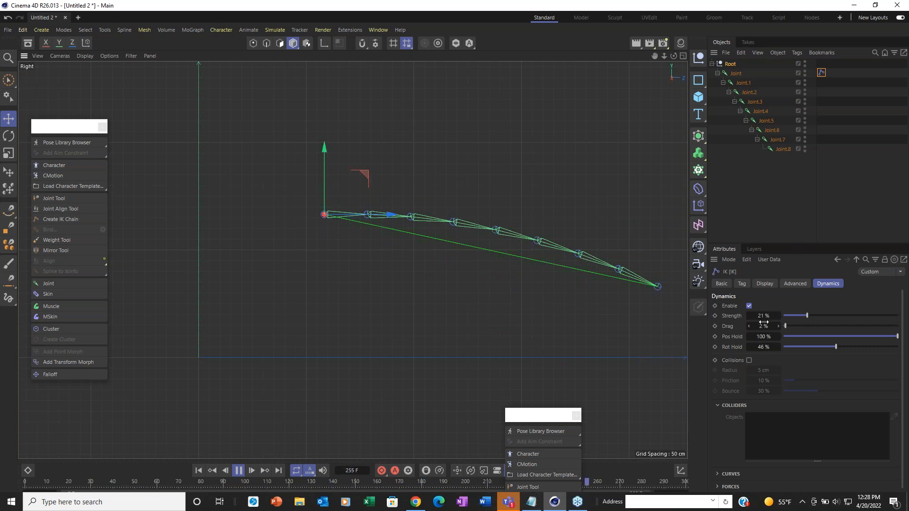
type("30")
key("Return")
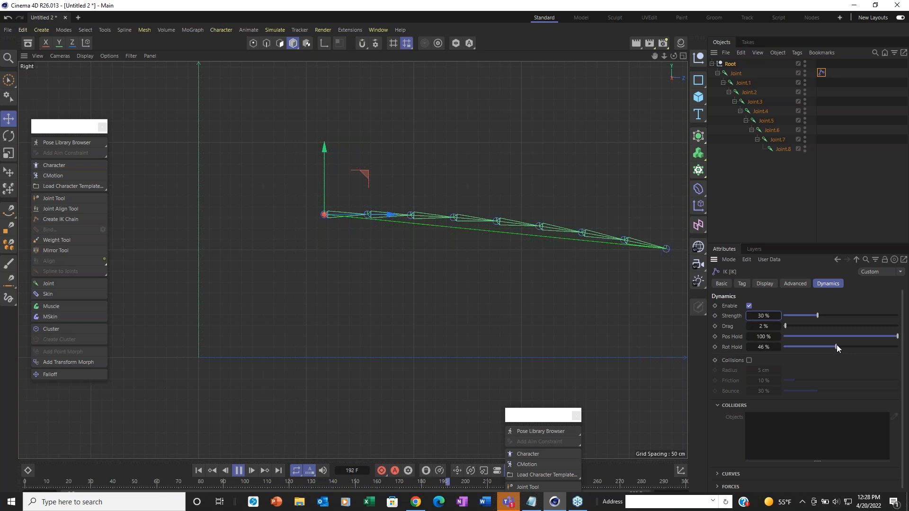
Step: Step back through the recent Root moves and dynamics changes to the state with Strength 45% and Rot Hold 30%
key("ctrl+z")
key("ctrl+z")
key("ctrl+z")
key("ctrl+z")
key("ctrl+z")
key("ctrl+z")
key("ctrl+z")
key("ctrl+y")
key("ctrl+y")
key("ctrl+y")
key("ctrl+y")
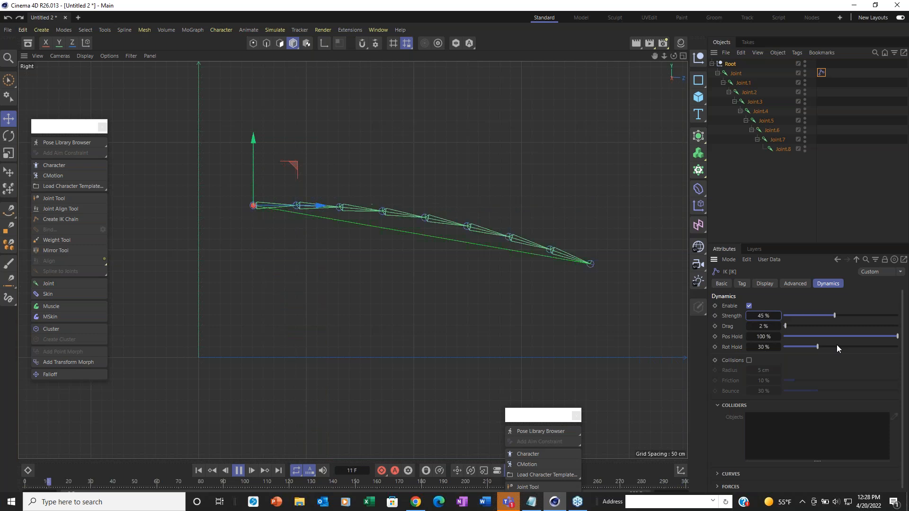
Step: Undo the last Strength changes, set the IK Strength to 18%, and test it by moving the Root null during playback
key("ctrl+z")
key("ctrl+z")
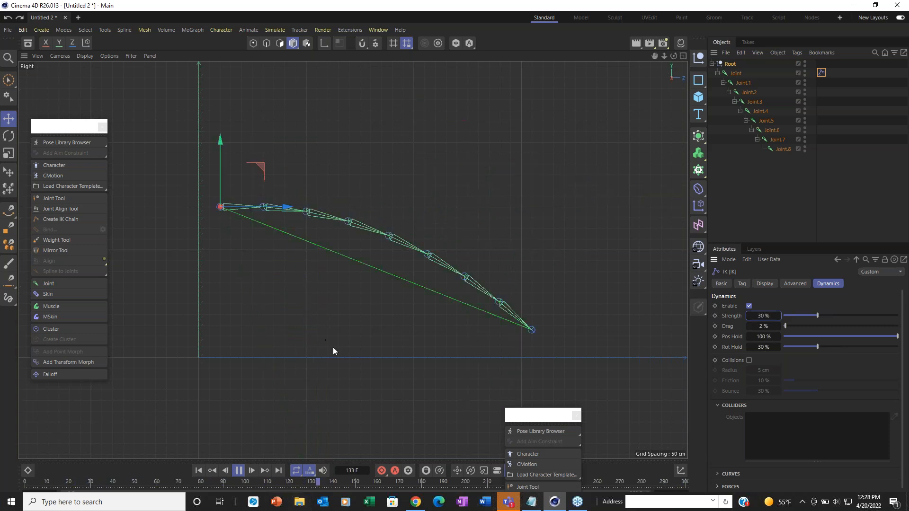
left_click_drag(262, 164, 354, 163)
left_click_drag(351, 172, 351, 172)
left_click_drag(818, 315, 803, 315)
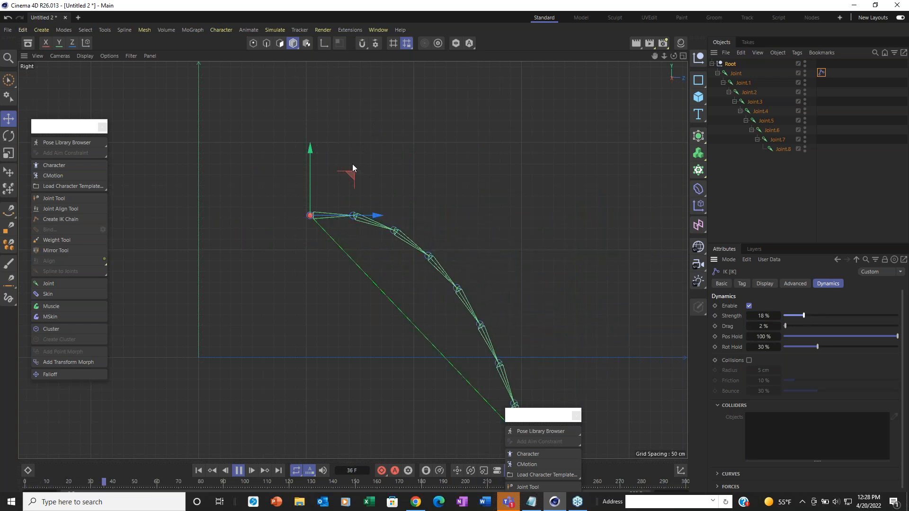
left_click_drag(351, 178, 408, 115)
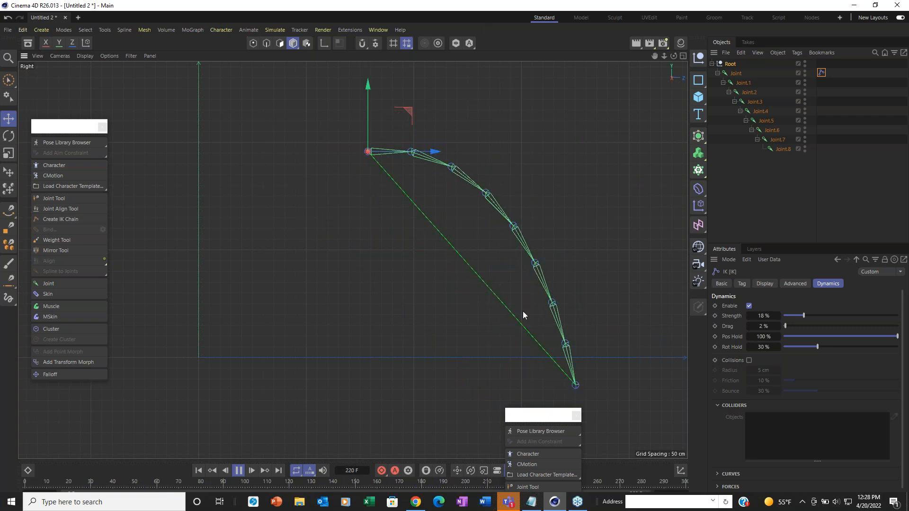
Step: Set the IK dynamics Gravity force to 9.81 cm and test the upward pull by moving the Root null
scroll(773, 429, "down", 1)
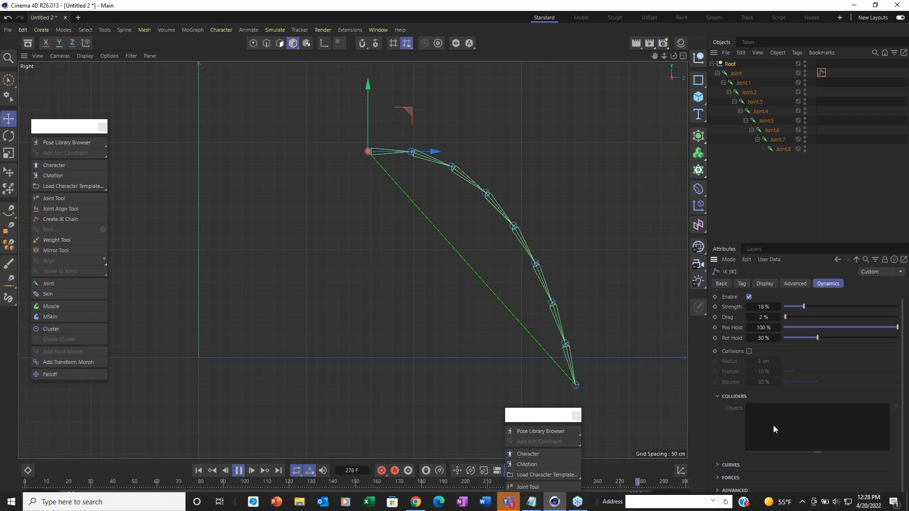
left_click(717, 478)
scroll(762, 427, "down", 3)
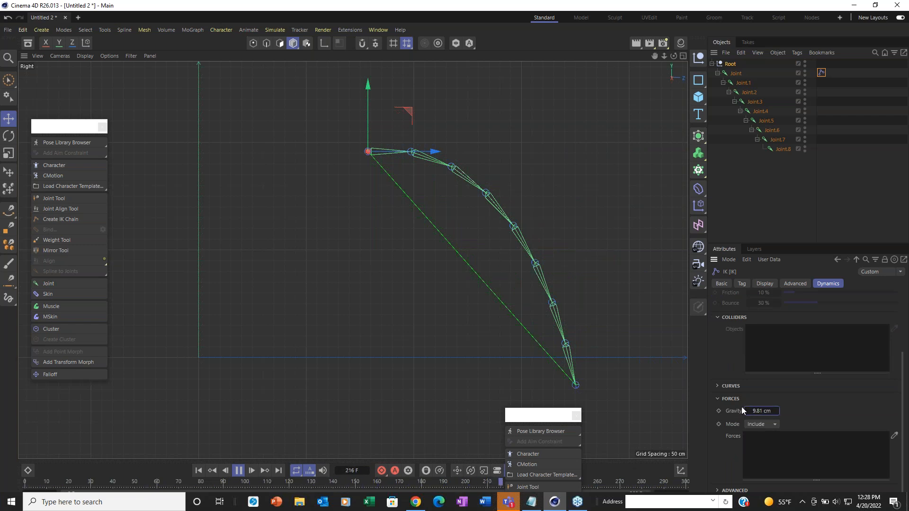
key("Return")
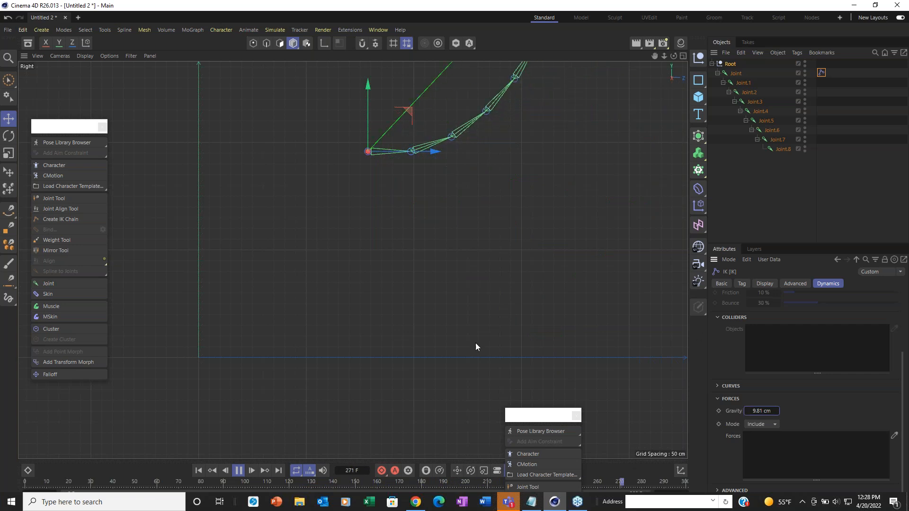
scroll(474, 345, "down", 4)
scroll(473, 342, "up", 4)
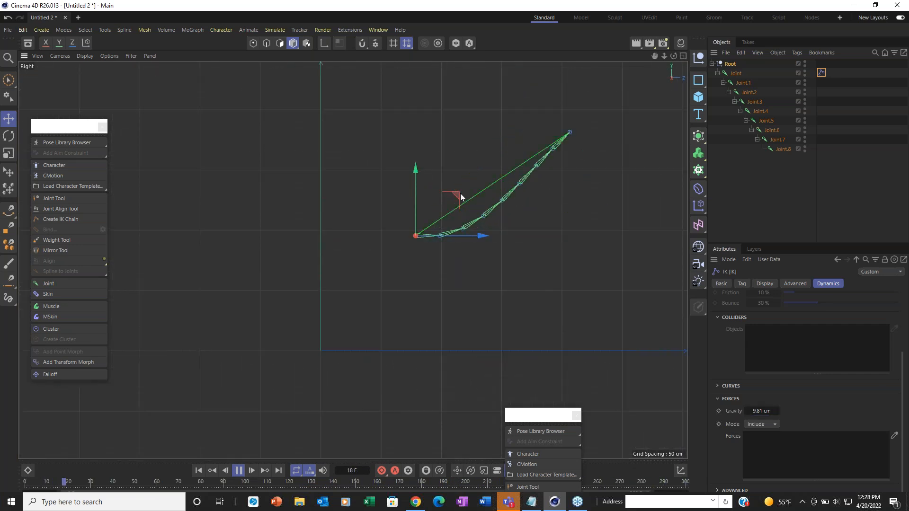
left_click_drag(454, 221, 521, 248)
Step: Set the IK Gravity to 0 cm and move the Root null to test the chain without gravity
double_click(756, 412)
type("0")
key("Return")
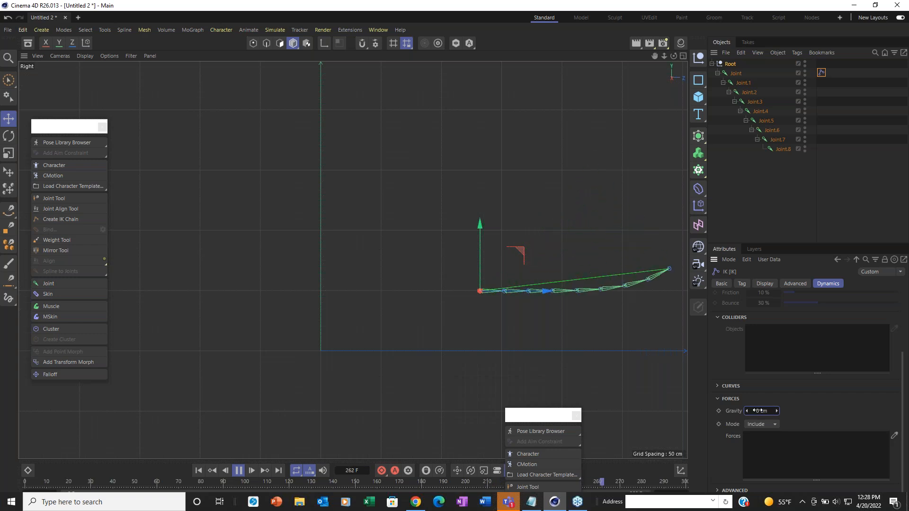
left_click_drag(520, 256, 453, 174)
Step: Set the IK Gravity to -1 cm, move the Root null to test it, and look at the IK display options
double_click(756, 411)
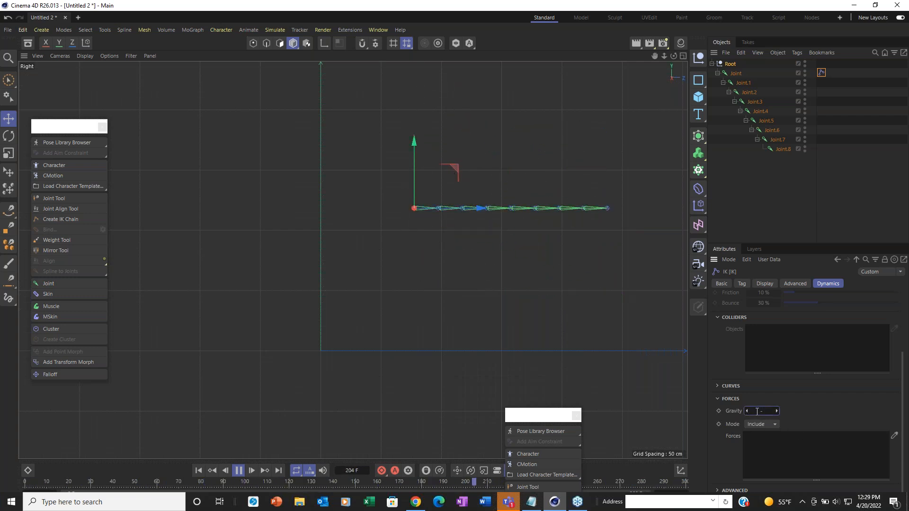
type("-1")
key("Return")
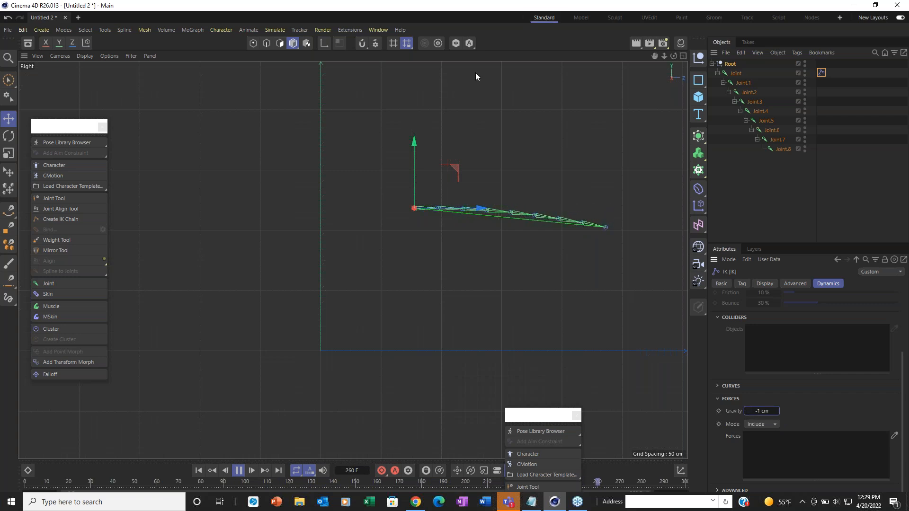
mouse_move(456, 171)
left_mouse_down()
mouse_move(456, 133)
mouse_move(445, 177)
left_mouse_up()
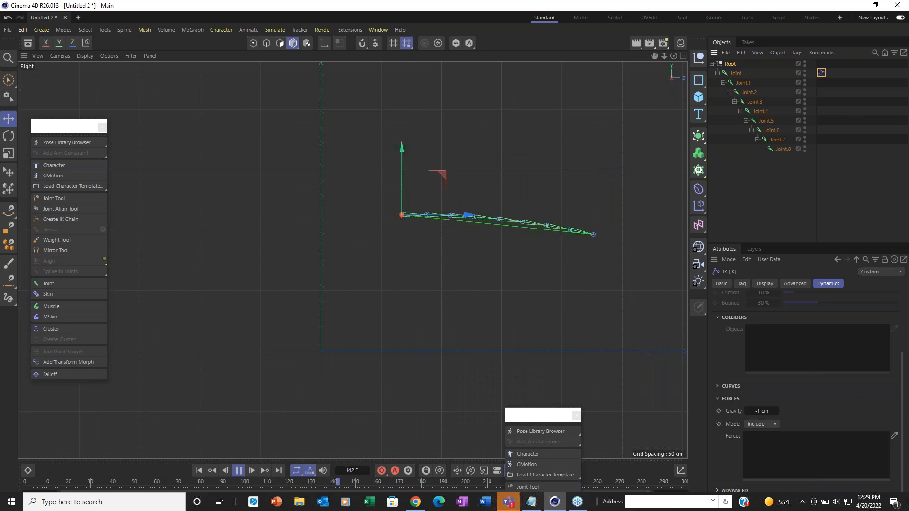
left_click(765, 283)
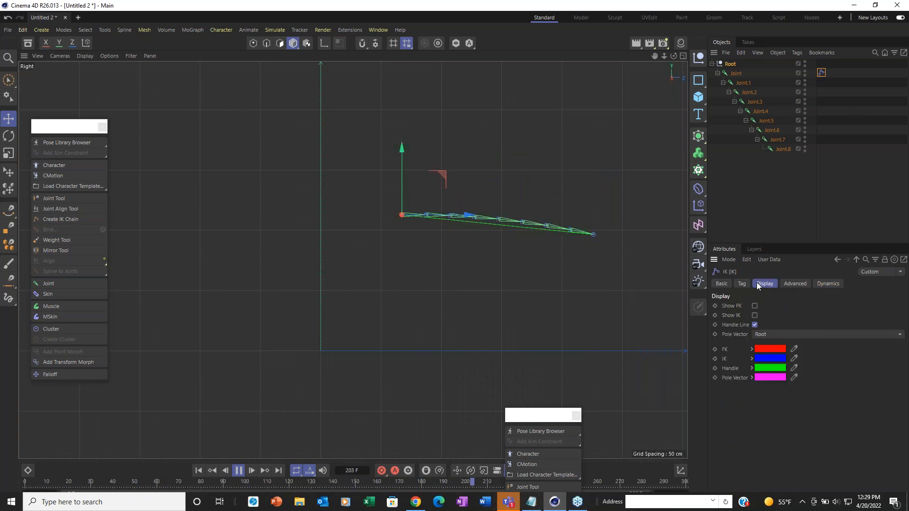
left_click_drag(442, 178, 496, 203)
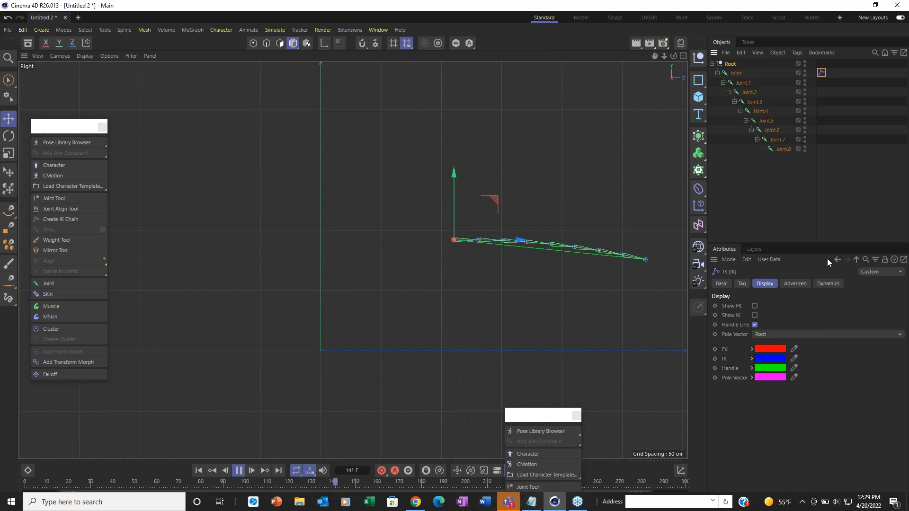
Step: Set the IK dynamics Strength to 20% and test the chain by moving the Root null
left_click(828, 284)
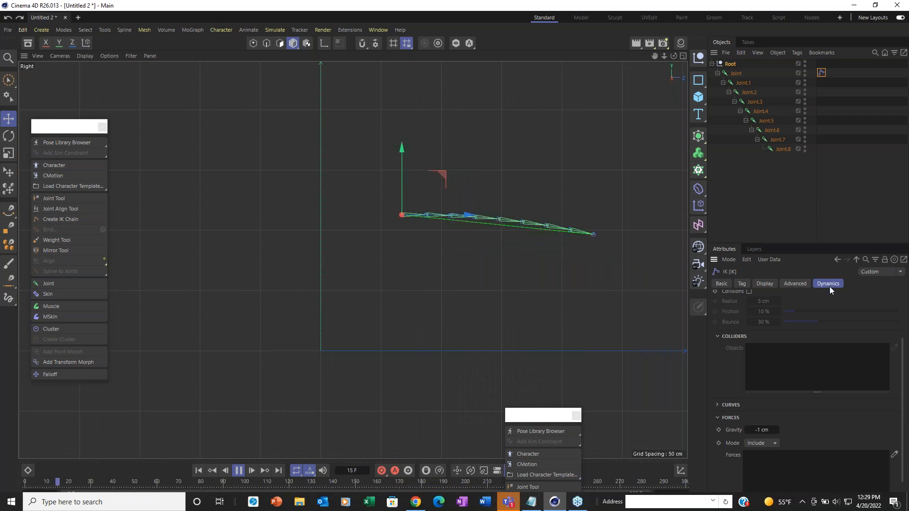
left_click_drag(905, 351, 905, 291)
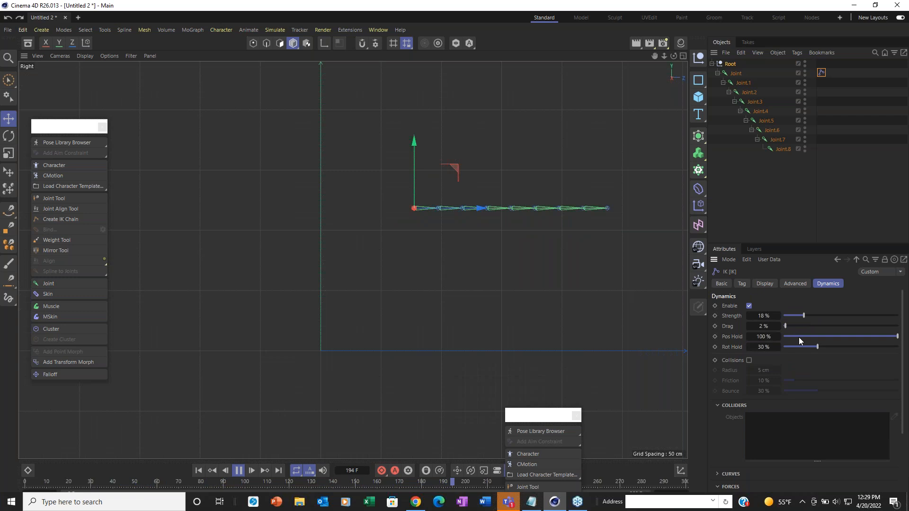
left_click_drag(515, 254, 467, 215)
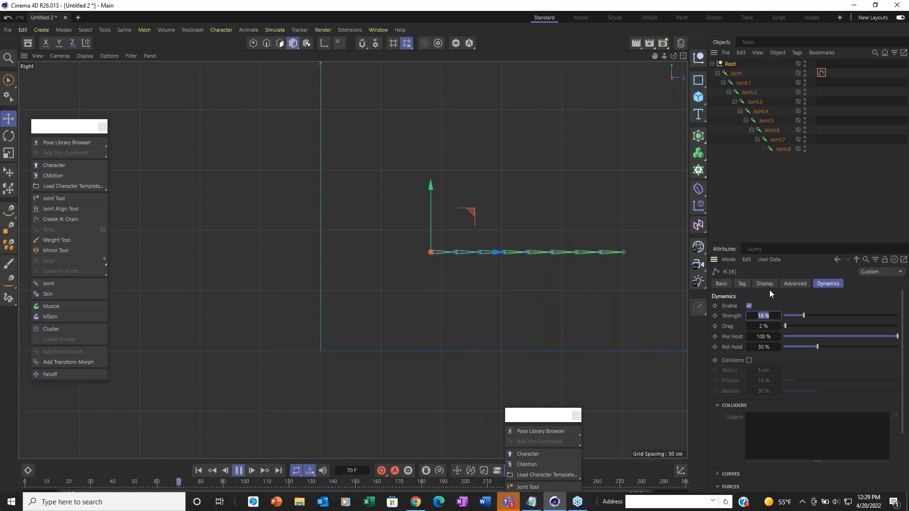
type("20")
key("Return")
left_click_drag(472, 216, 439, 134)
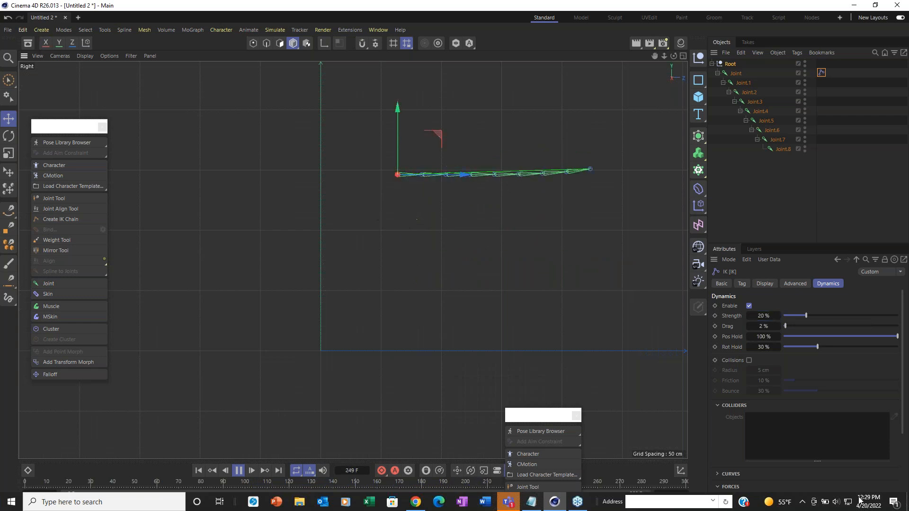
Step: Set the IK Gravity to -9.5 cm and test the downward bend by moving the Root null slightly
scroll(791, 462, "down", 3)
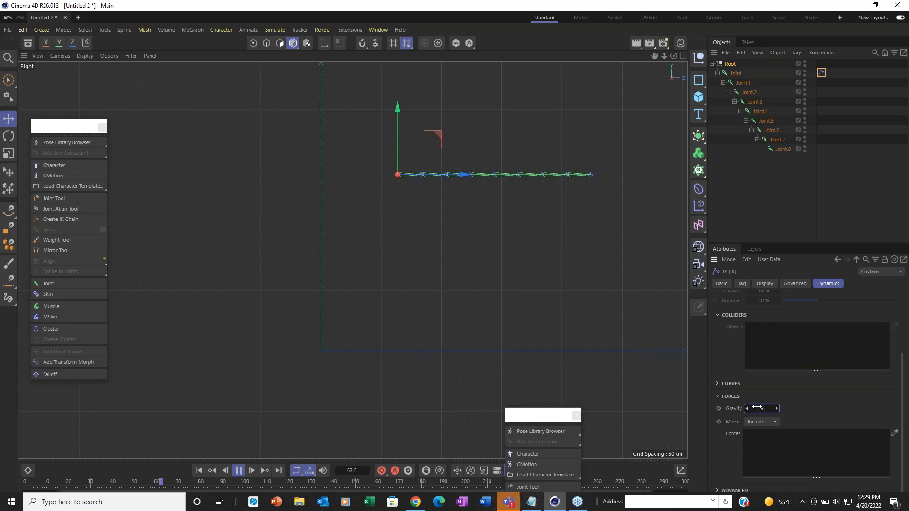
key("Return")
mouse_move(438, 135)
left_mouse_down()
mouse_move(456, 142)
mouse_move(396, 156)
mouse_move(431, 146)
left_mouse_up()
Step: Add a Sphere at the origin and scale it up to a radius of about 652 cm
left_click(699, 97)
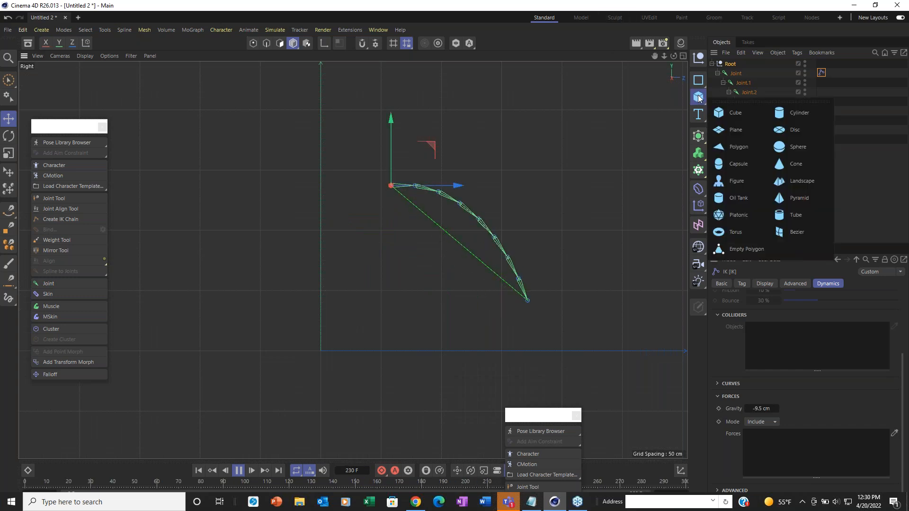
left_click(783, 151)
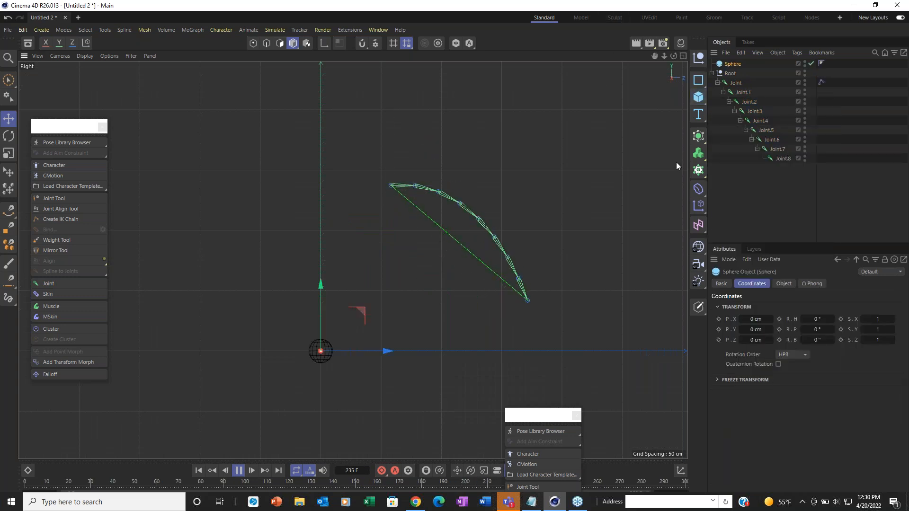
left_click(9, 153)
left_click_drag(489, 357, 684, 353)
left_click_drag(332, 405, 359, 406)
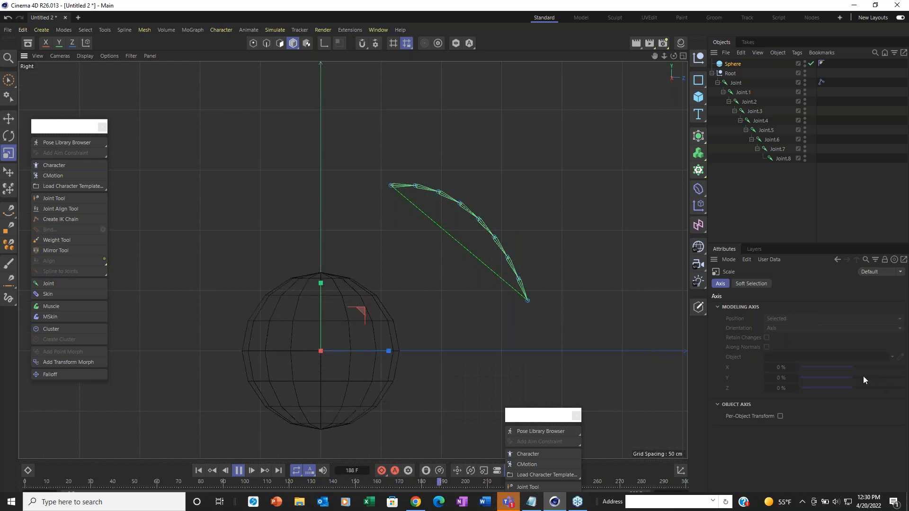
Step: Set the Sphere's Segments to 32 in its object properties
left_click(731, 65)
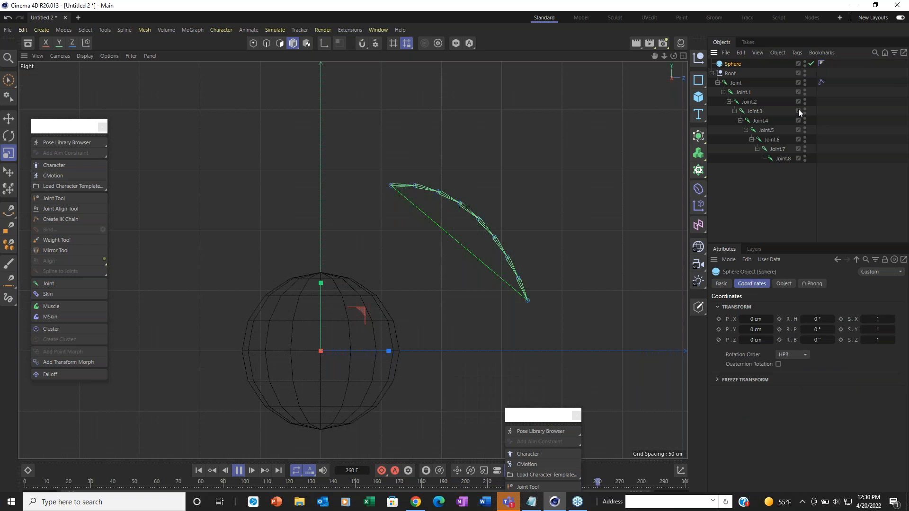
left_click(789, 284)
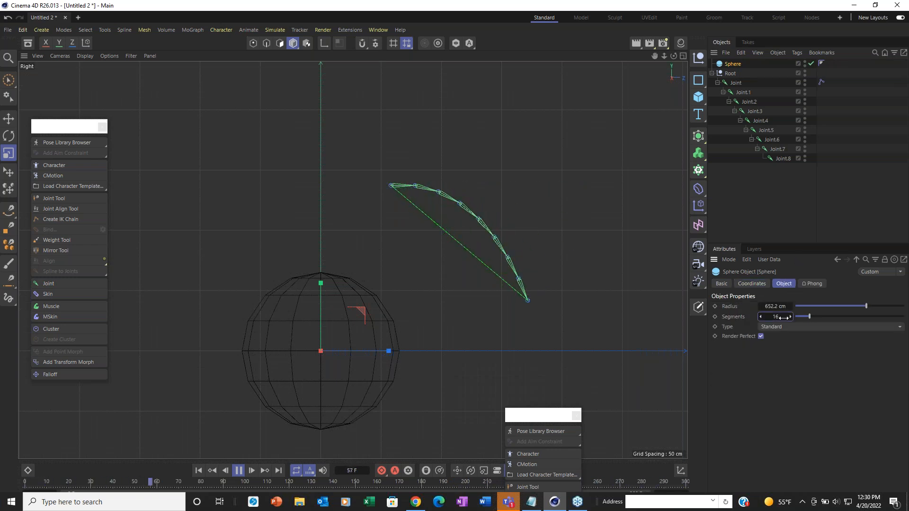
type("32")
key("Return")
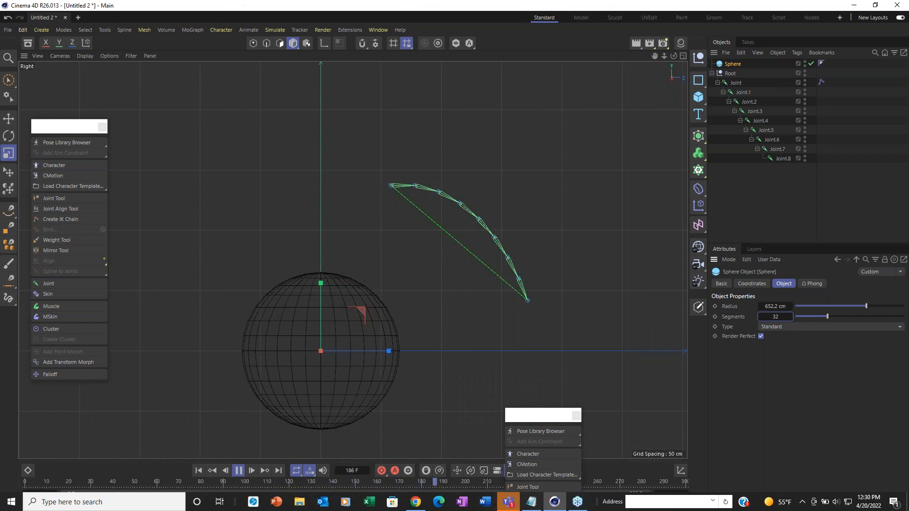
Step: Enable Collisions in the IK tag's dynamics and add the Sphere as a collider object
left_click(821, 82)
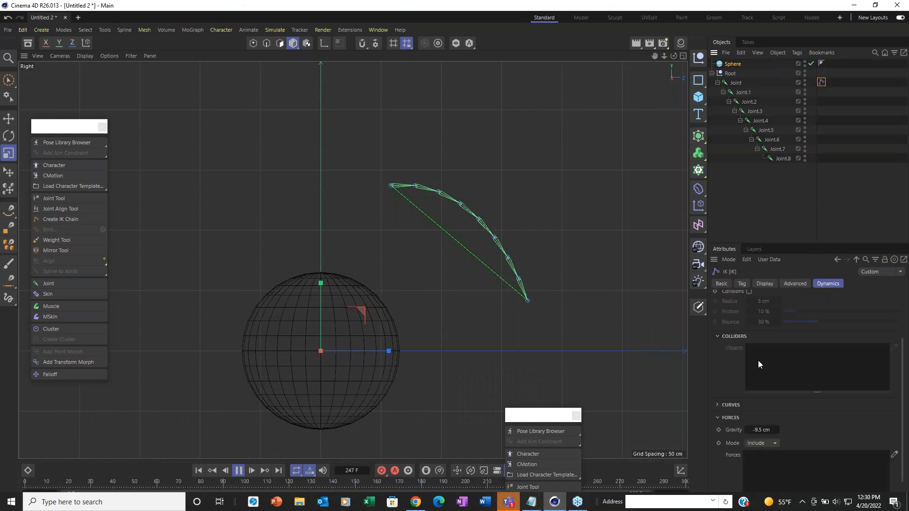
scroll(760, 325, "up", 3)
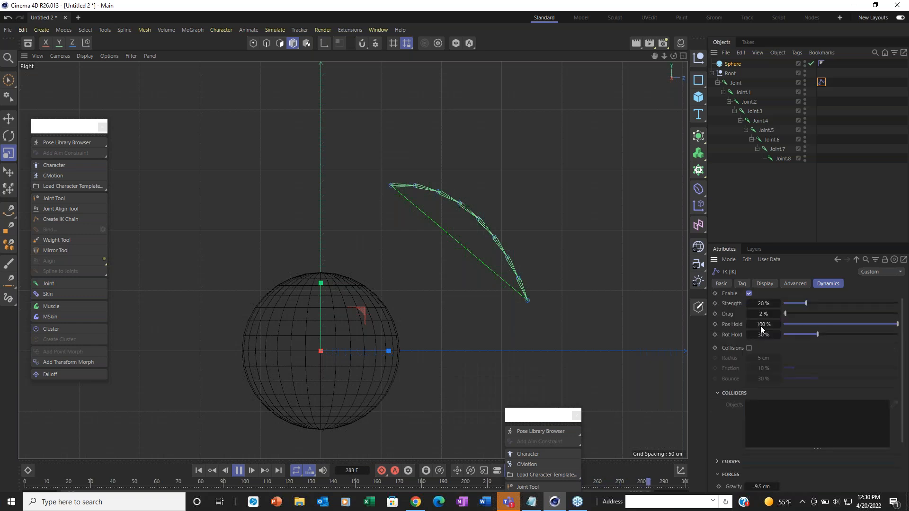
left_click(748, 349)
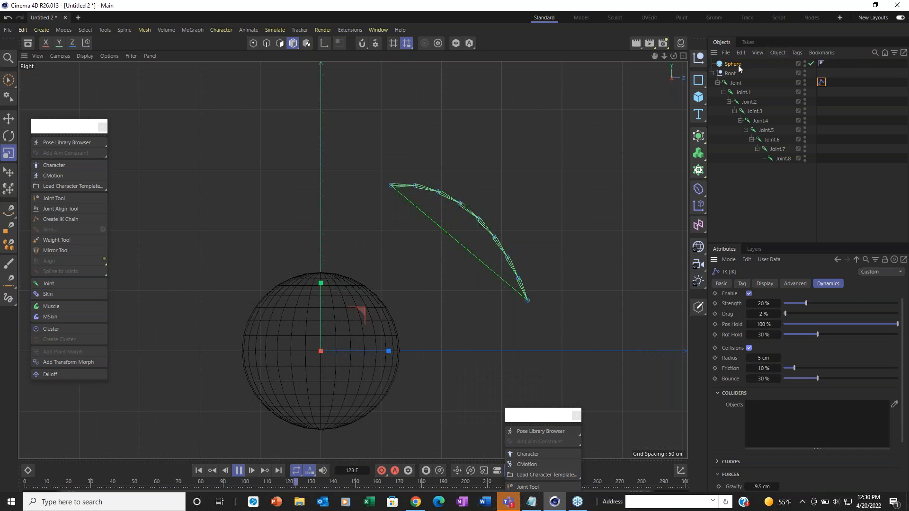
left_click_drag(733, 63, 789, 395)
Step: Enlarge the Sphere to a radius of about 690 cm and test collisions by moving the Sphere and the Root null
left_click_drag(364, 309, 379, 305)
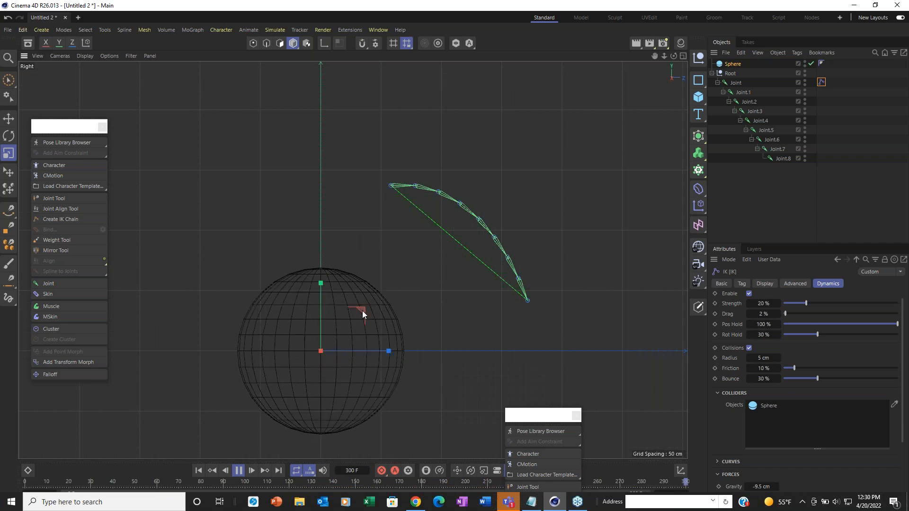
left_click(8, 119)
left_click_drag(375, 308, 383, 353)
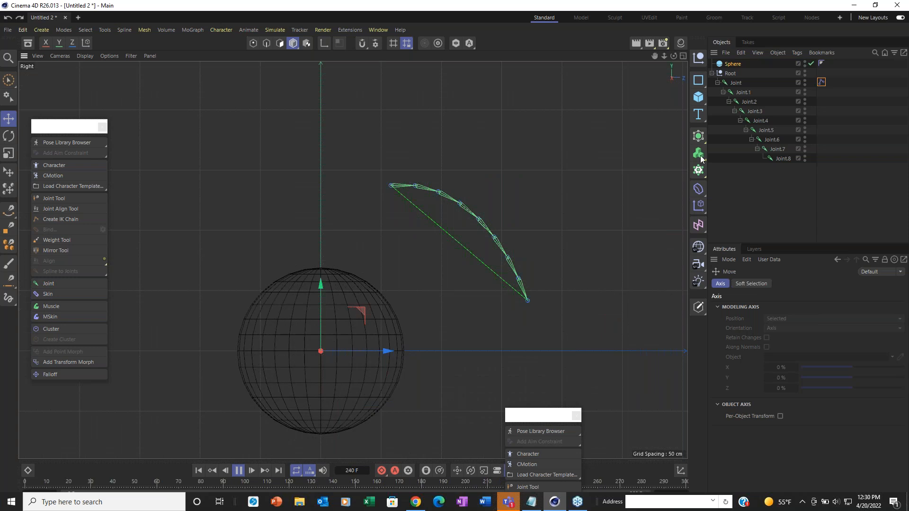
left_click(730, 73)
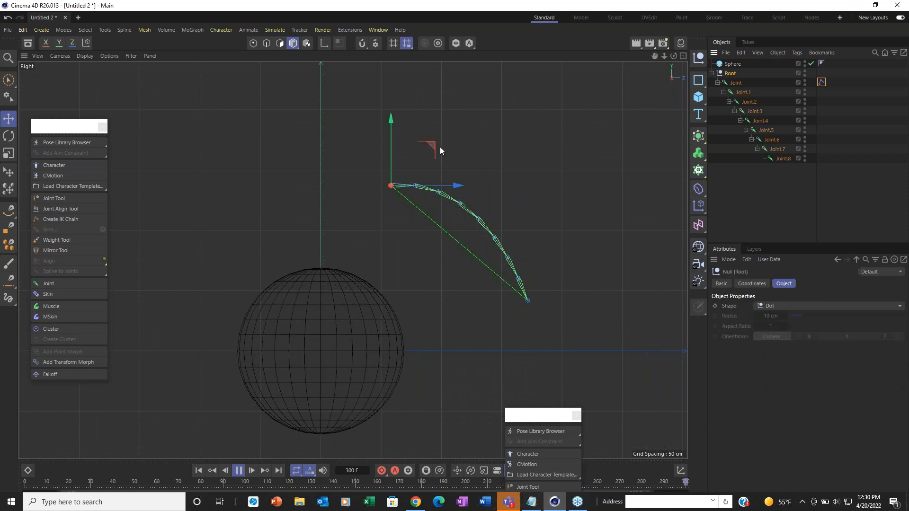
left_click_drag(432, 147, 469, 159)
Step: Switch to the perspective view with the whole rig framed and move the Sphere against the joint chain to test collisions
key("F1")
scroll(396, 206, "down", 10)
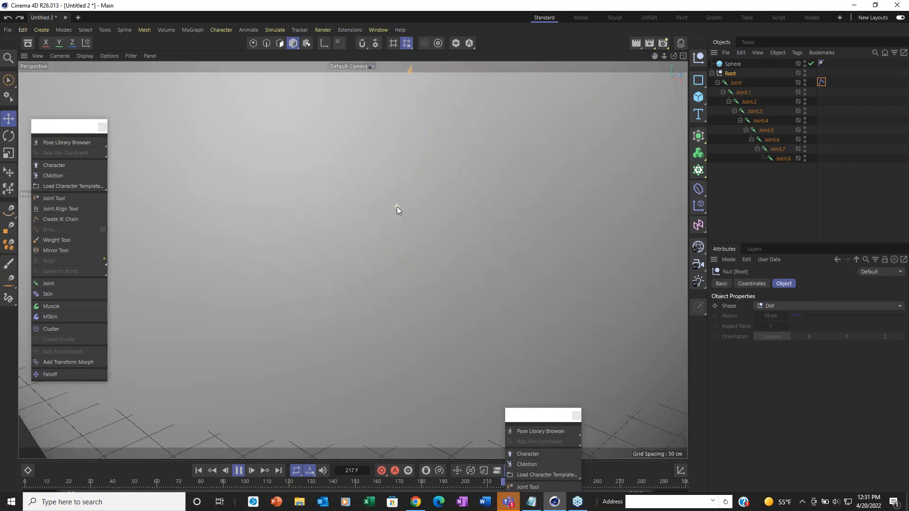
scroll(397, 206, "down", 4)
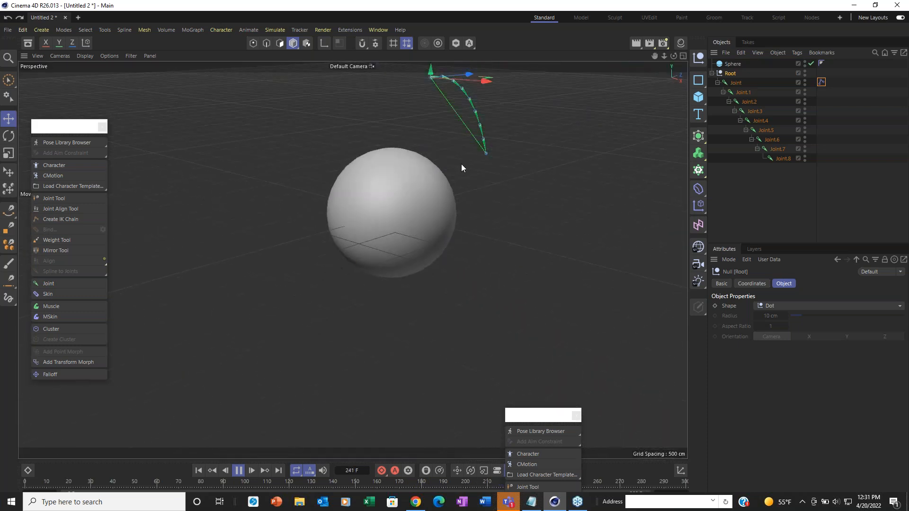
middle_click_drag(461, 164, 455, 260, "alt")
left_click(735, 64)
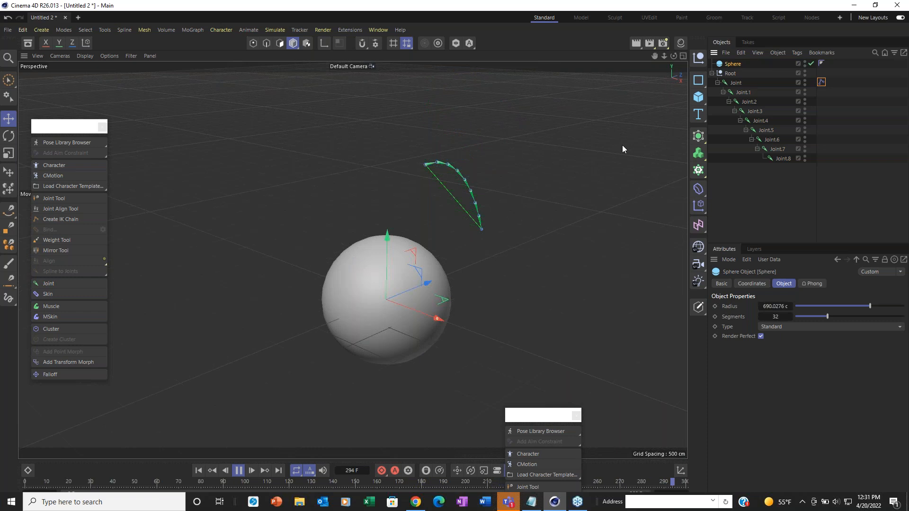
left_click_drag(413, 248, 399, 217)
Step: Stop the playback and open the project file 01Antennas.c4d from the ClassFiles folder
left_click(238, 470)
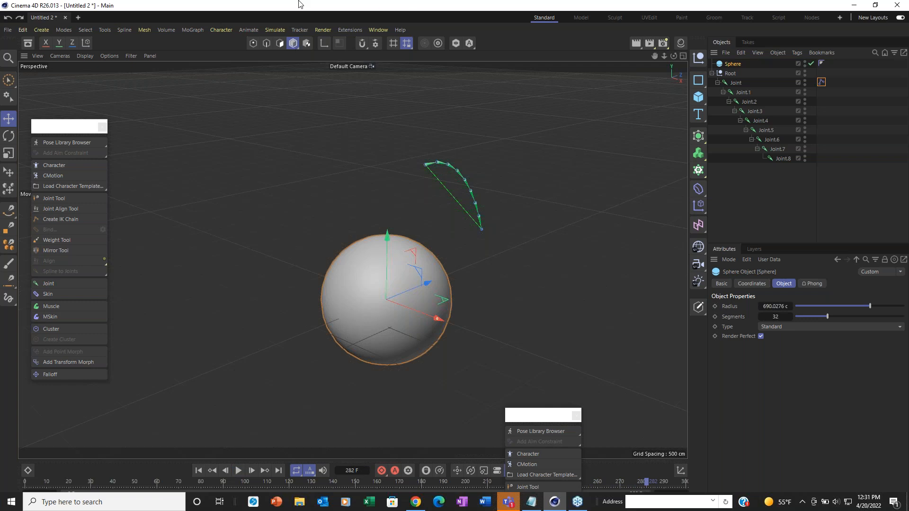
left_click(8, 30)
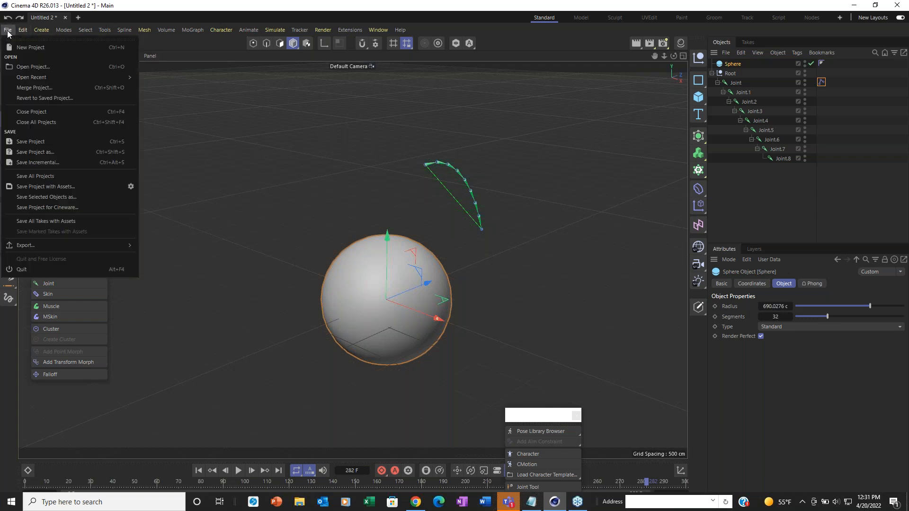
left_click(21, 30)
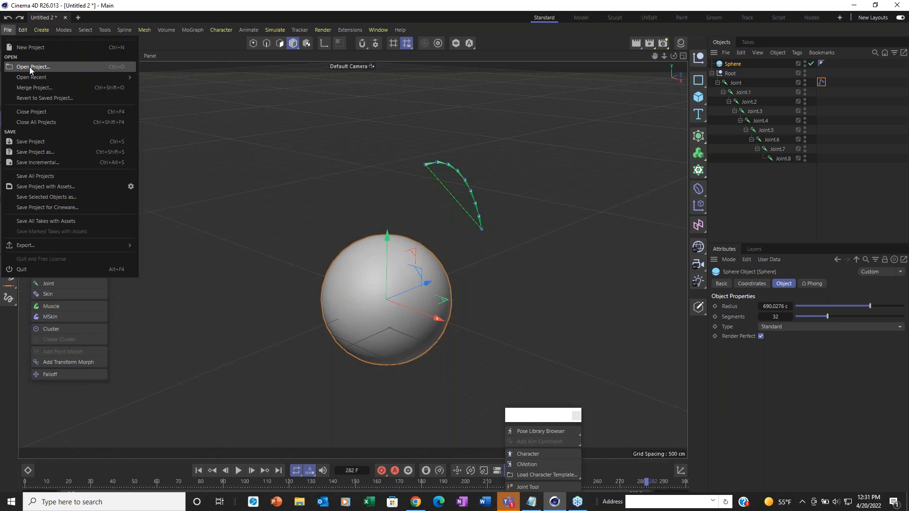
left_click(29, 67)
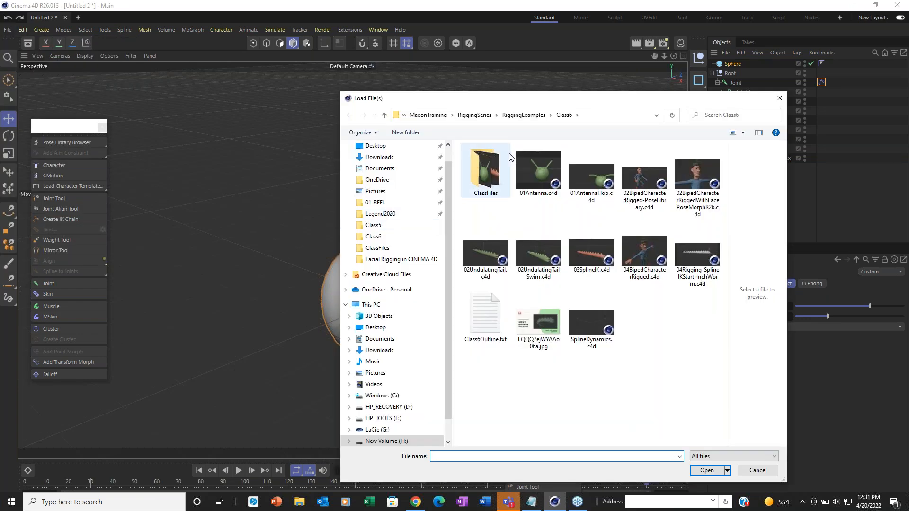
double_click(493, 168)
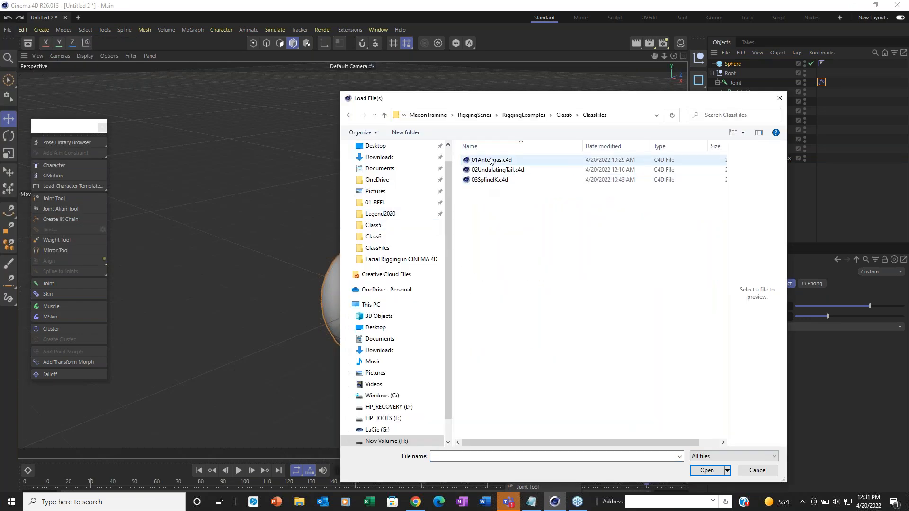
double_click(490, 161)
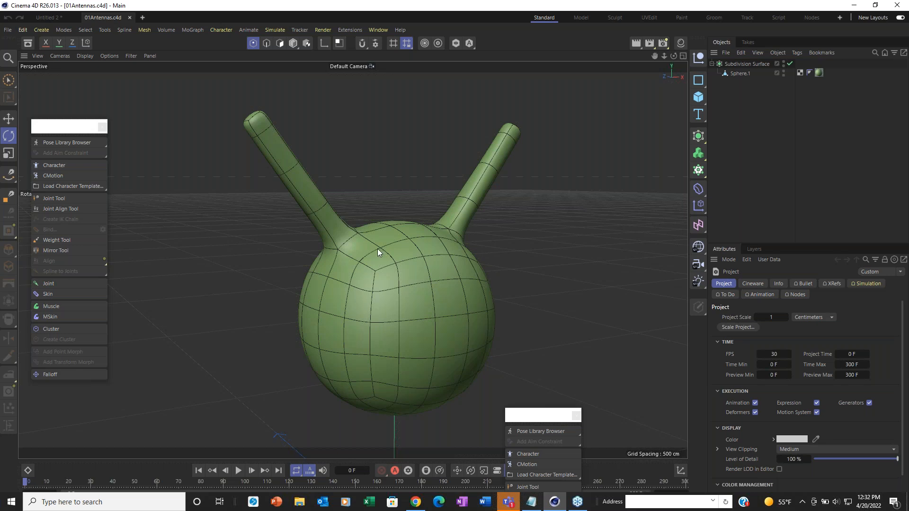
Step: Switch to the Front view and activate the Joint Tool with Symmetry set to Draw
left_click_drag(362, 242, 413, 242, "alt")
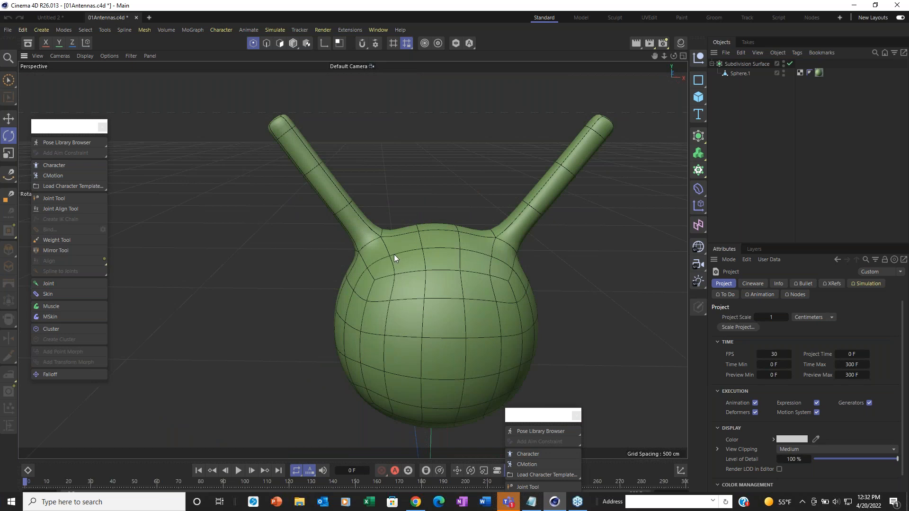
mouse_move(406, 272)
left_mouse_down("alt")
mouse_move(430, 277)
mouse_move(416, 259)
mouse_move(426, 280)
mouse_move(388, 278)
mouse_move(405, 283)
left_mouse_up("alt")
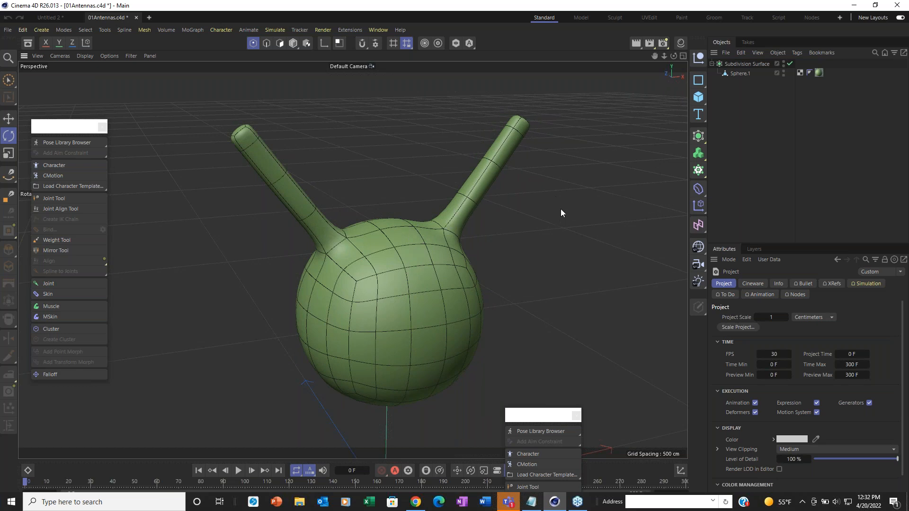
key("F2")
key("F3")
key("F4")
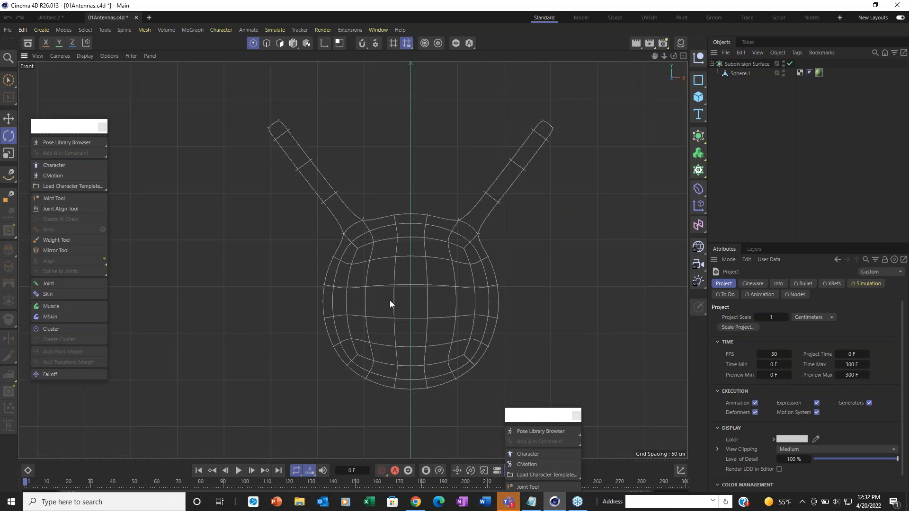
scroll(390, 300, "up", 2)
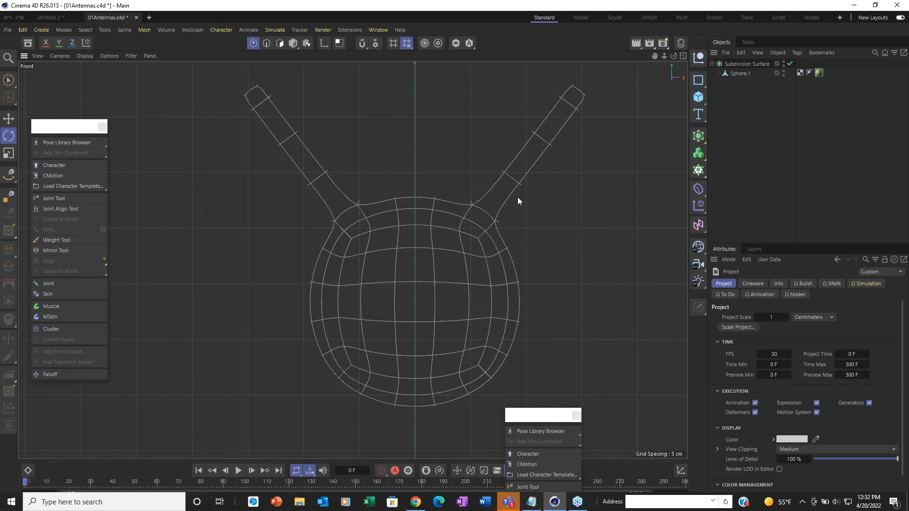
left_click(69, 197)
left_click(69, 198)
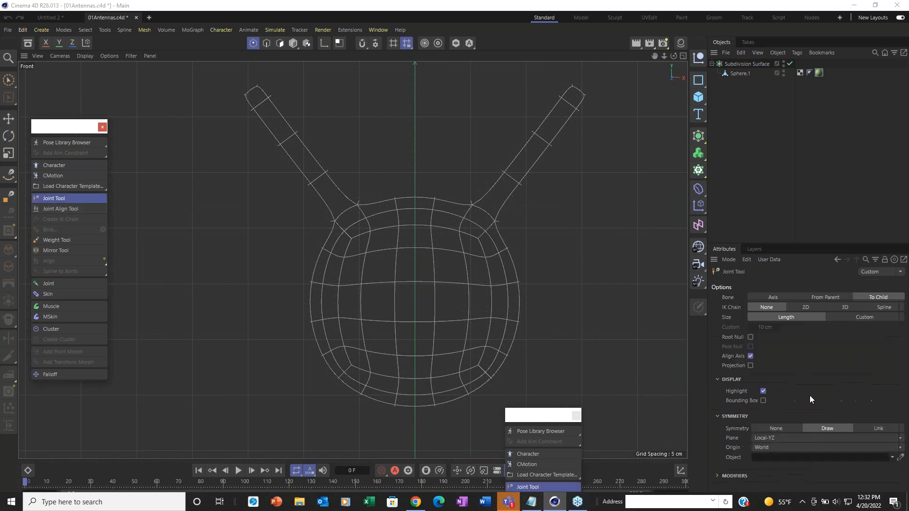
left_click(836, 430)
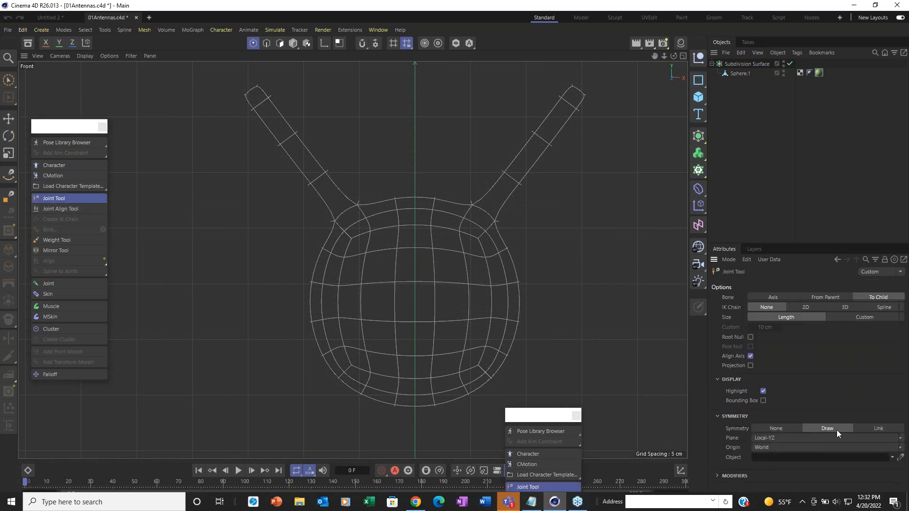
Step: Draw the first two symmetrical joints, from the antenna's base on the head to the first cross edge of the antenna
scroll(539, 242, "up", 10)
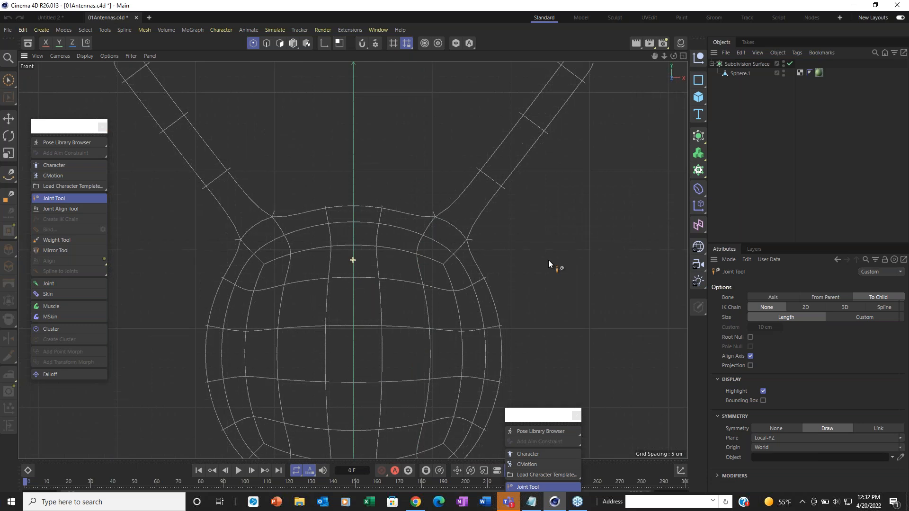
middle_click_drag(535, 233, 588, 137, "alt")
scroll(447, 249, "up", 3)
middle_click_drag(447, 270, 515, 246, "alt")
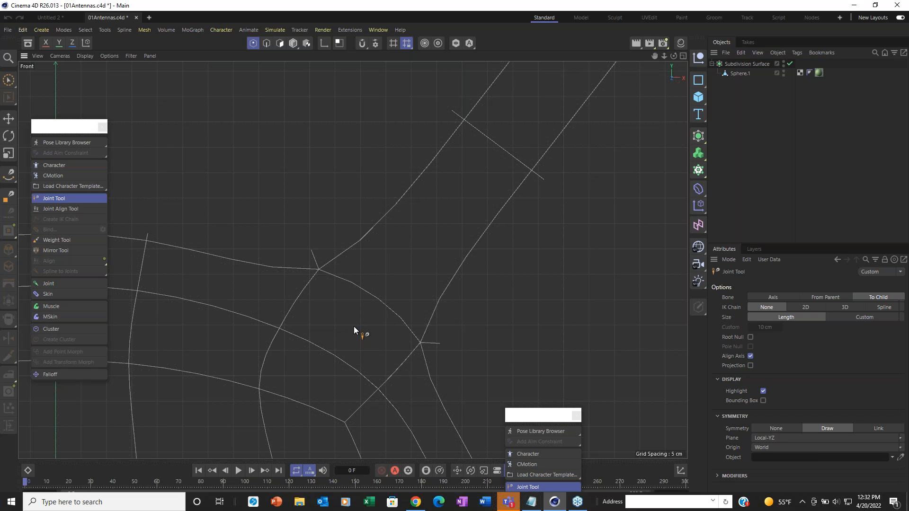
left_click(353, 326, "ctrl")
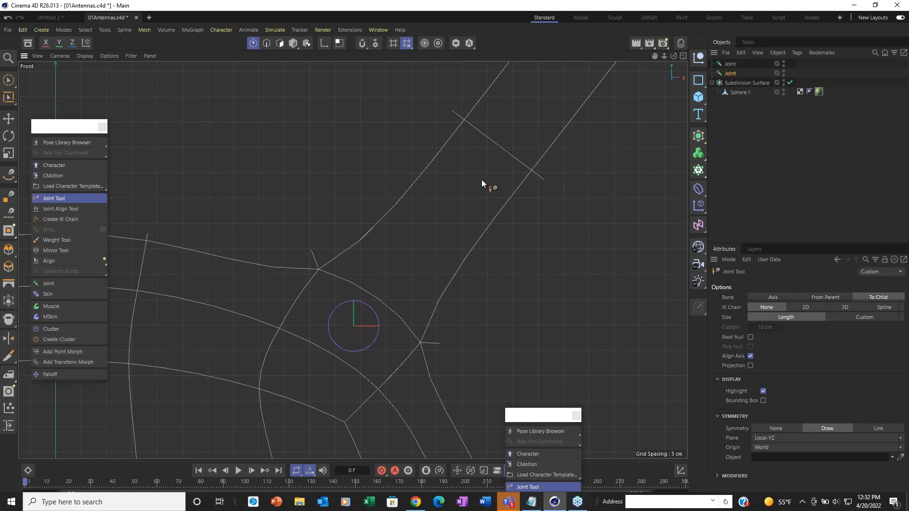
left_click(499, 150, "ctrl")
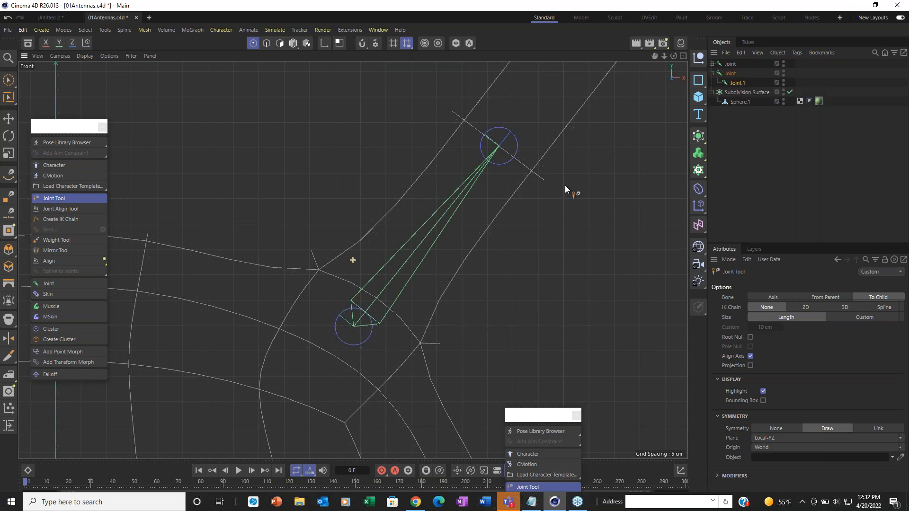
Step: Extend the symmetrical joint chain with two more joints, at the antenna's middle cross edge and at the one near its tip
middle_click_drag(564, 186, 369, 402, "alt")
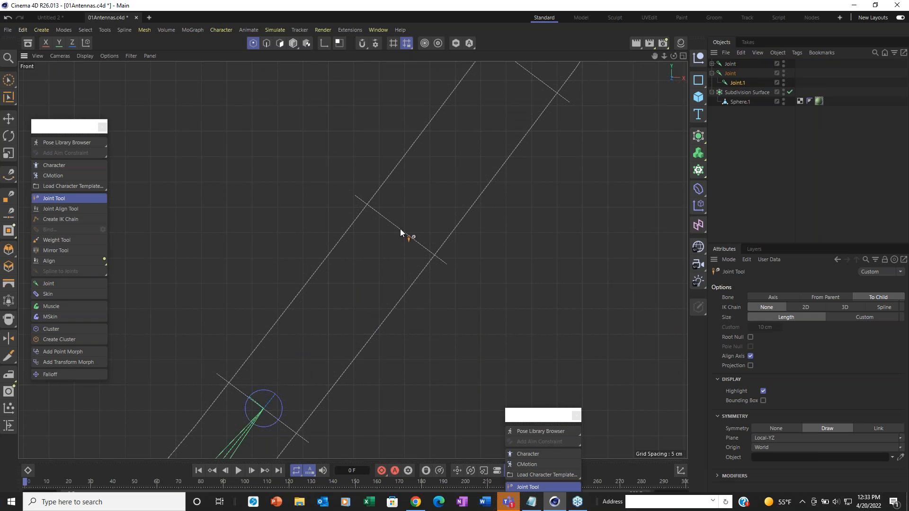
left_click(400, 229, "ctrl")
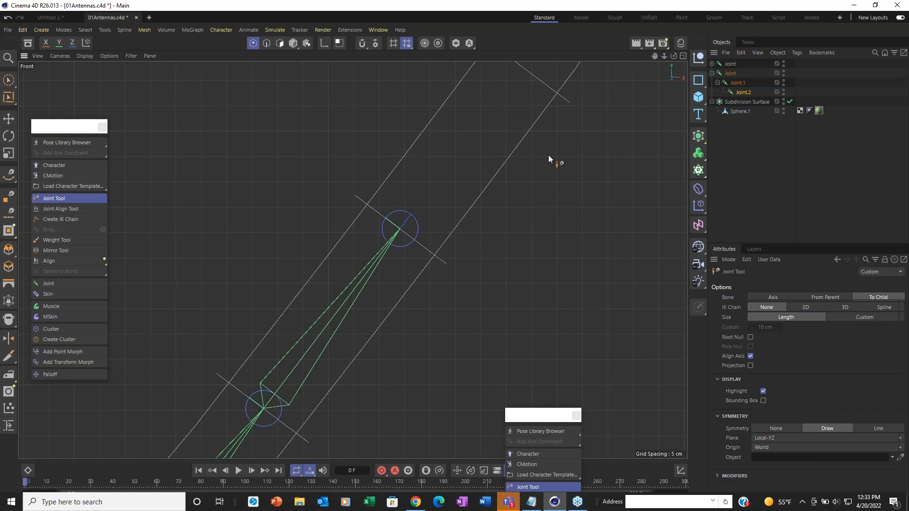
middle_click_drag(549, 157, 418, 339, "alt")
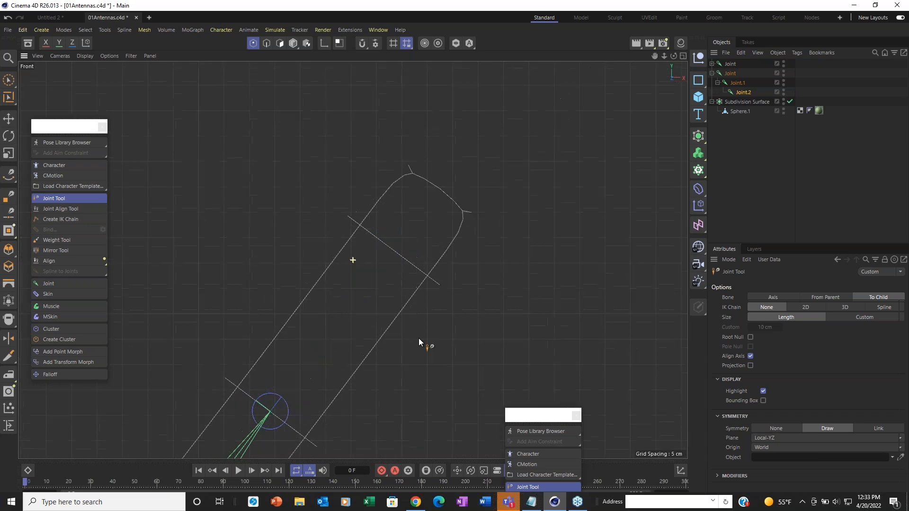
left_click(394, 251, "ctrl")
scroll(620, 229, "down", 5)
middle_click_drag(502, 317, 564, 194, "alt")
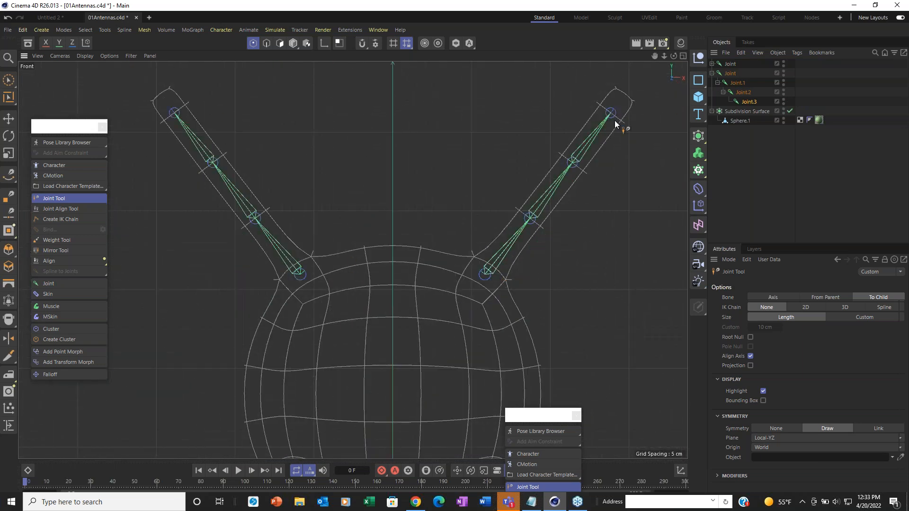
Step: Expand both joint hierarchies, select all their joints and rename them Antenna
left_click(711, 63)
left_click(717, 73)
left_click(722, 82)
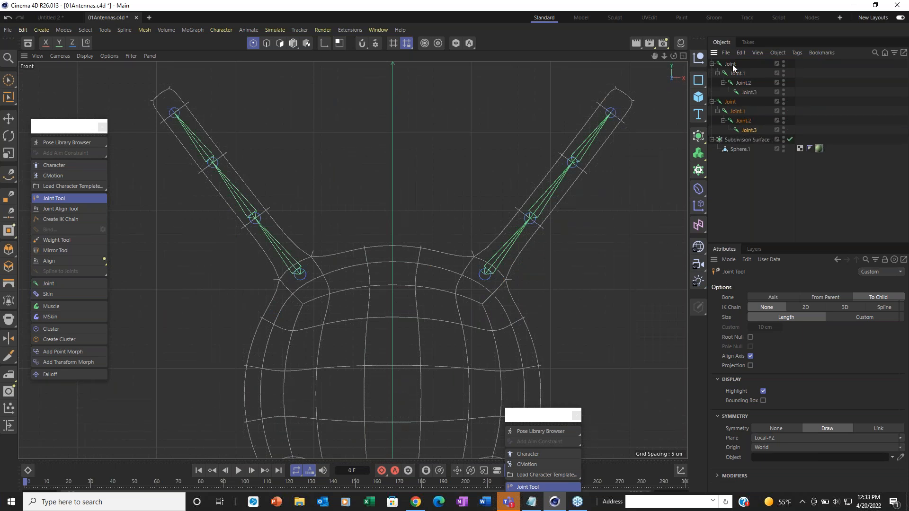
left_click(730, 63)
left_click(743, 129, "shift")
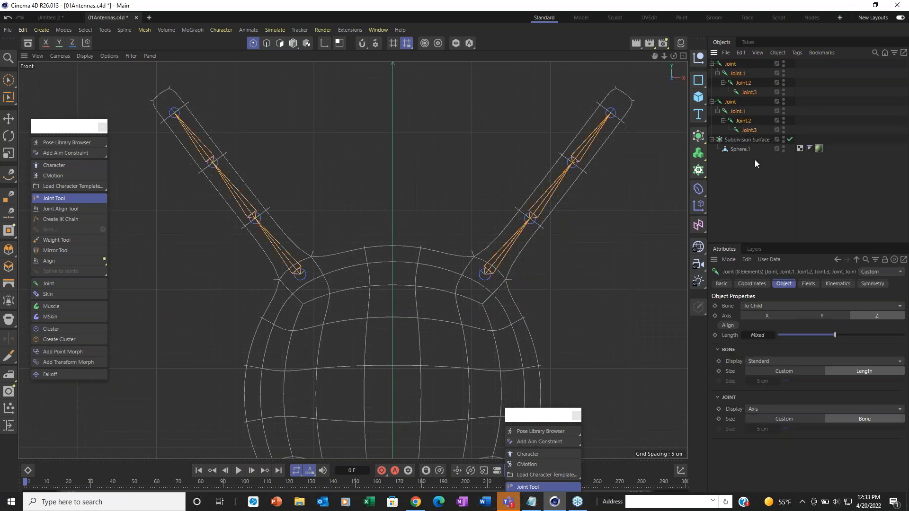
left_click(720, 283)
left_click(784, 320)
type("aNTENN")
key("BackSpace")
key("BackSpace")
key("BackSpace")
key("BackSpace")
key("BackSpace")
key("BackSpace")
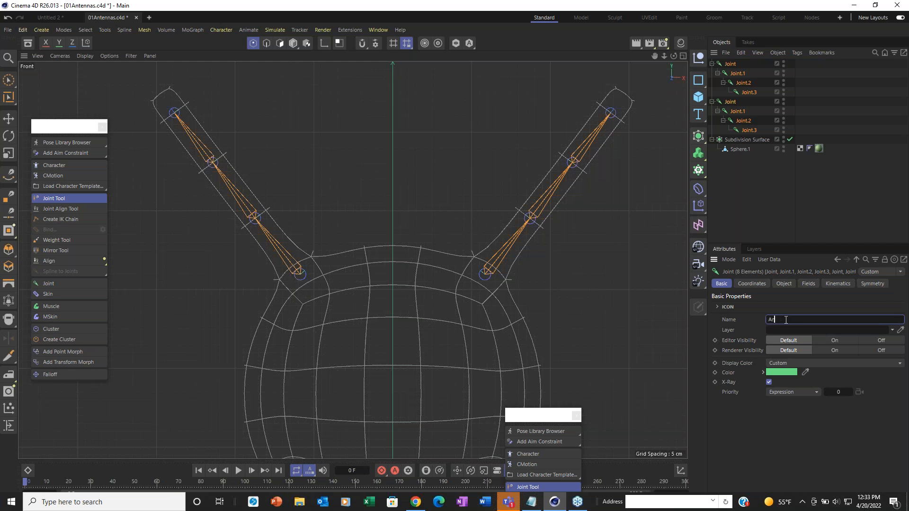
type("Antenna")
key("Return")
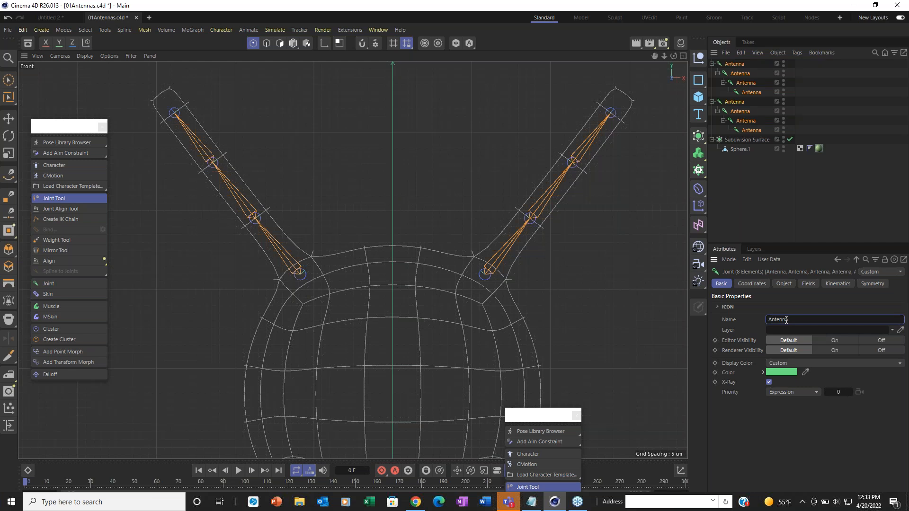
Step: Rename the four joints of the mirrored antenna chain using the Naming Tool with replace prefix R_ and suffix -$N
left_click(741, 67)
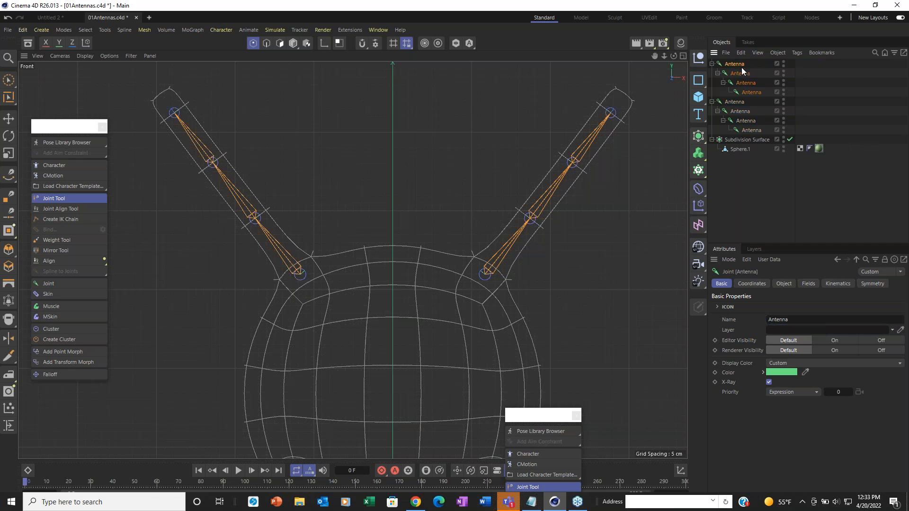
left_click(751, 92, "shift")
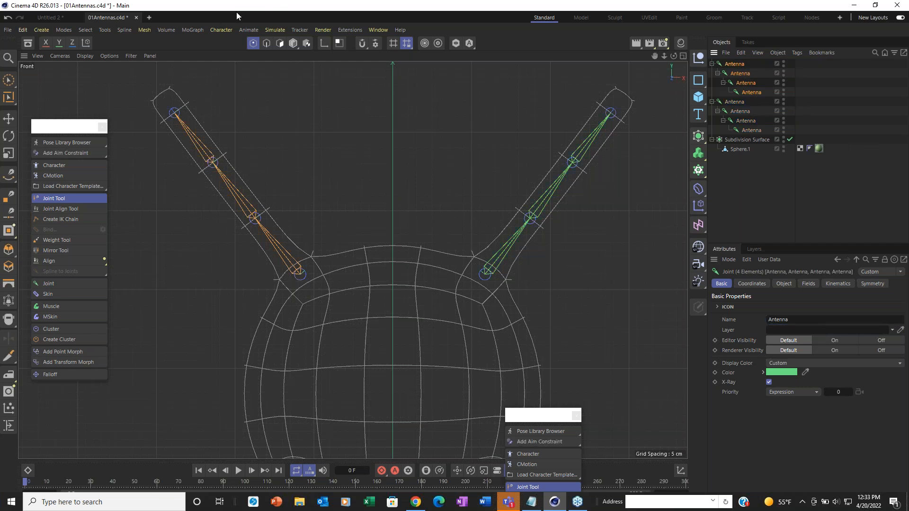
left_click(106, 32)
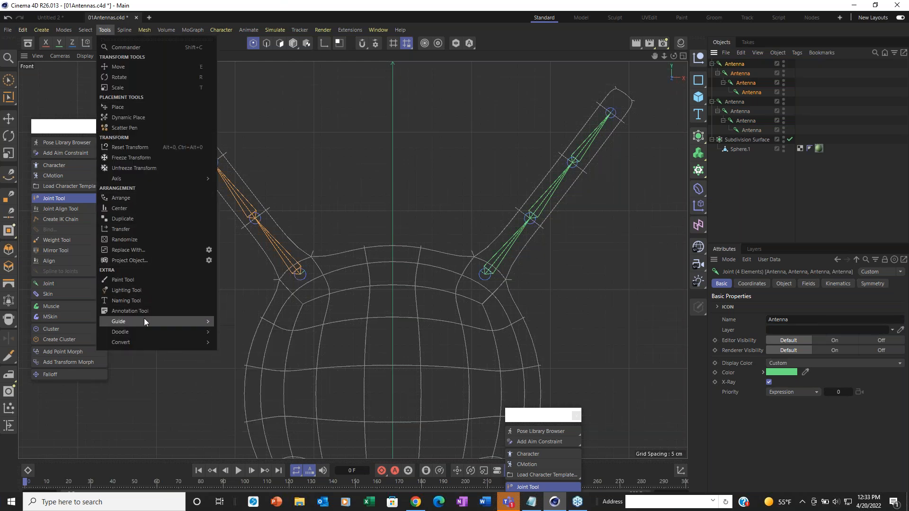
left_click(151, 300)
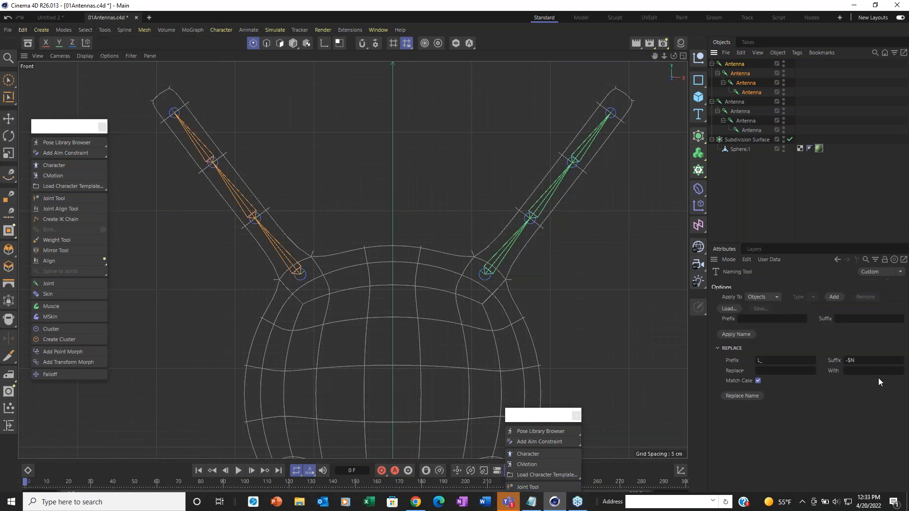
left_click(751, 395)
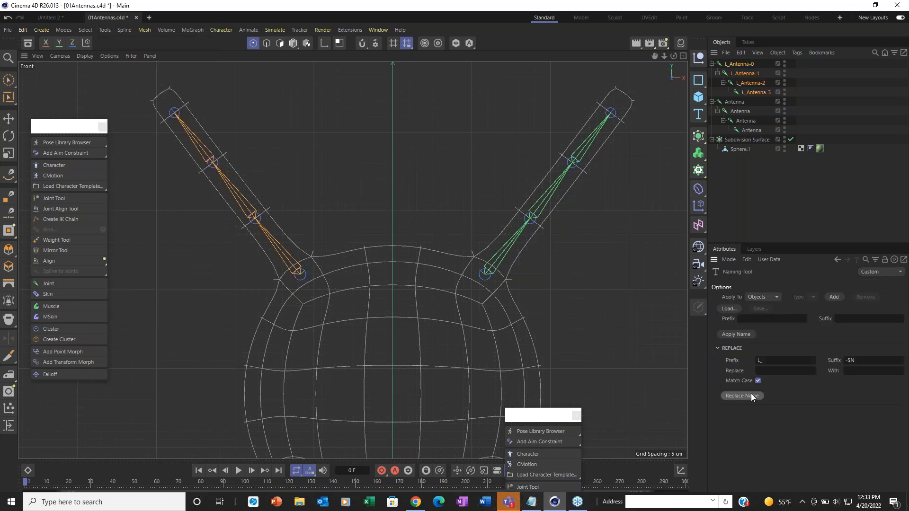
key("ctrl+z")
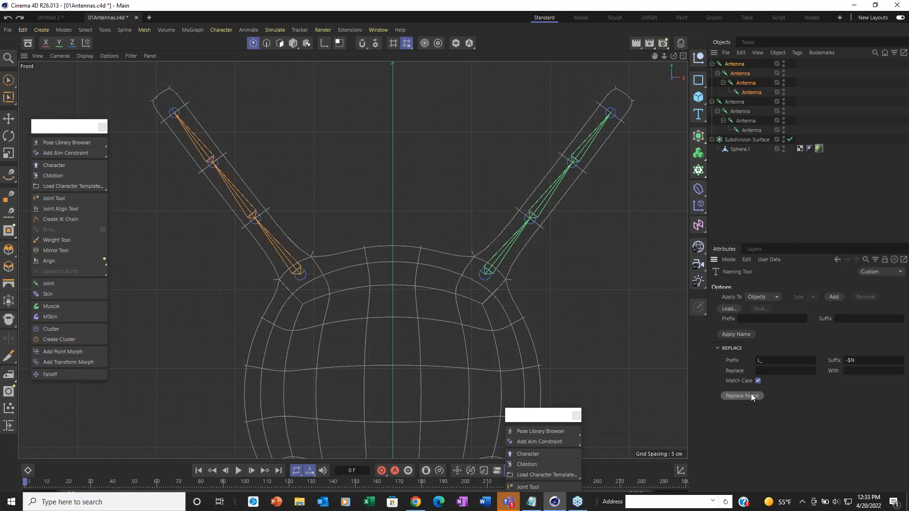
left_click(761, 360)
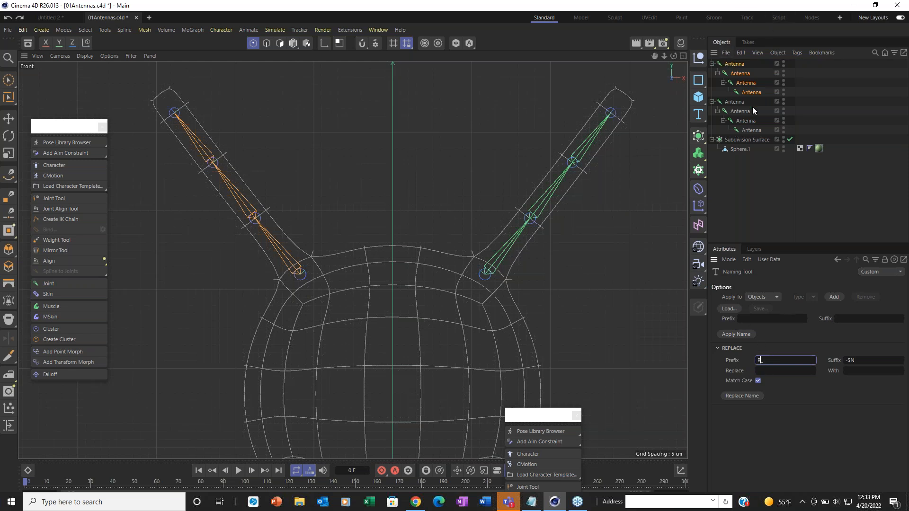
type("_")
left_click(752, 396)
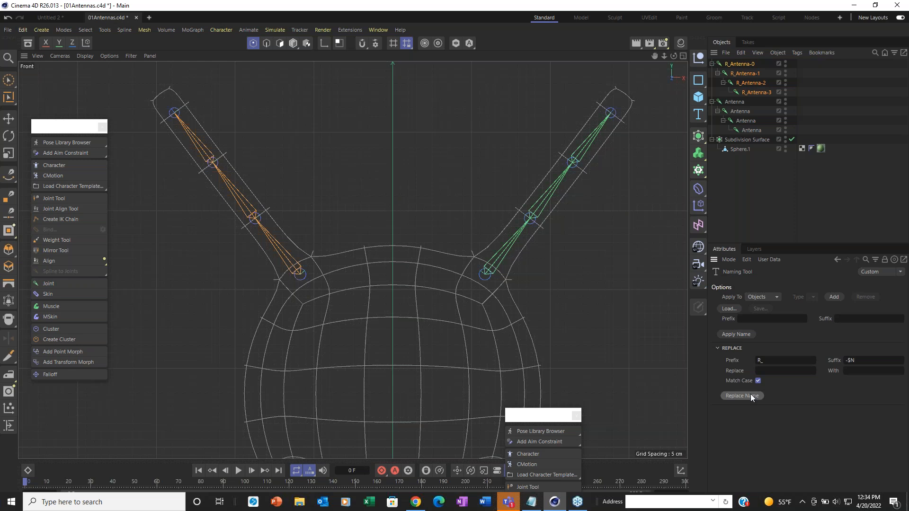
Step: Rename the four joints of the remaining antenna chain using the Naming Tool with replace prefix L_ and suffix -$N
left_click(728, 101)
left_click(752, 130, "shift")
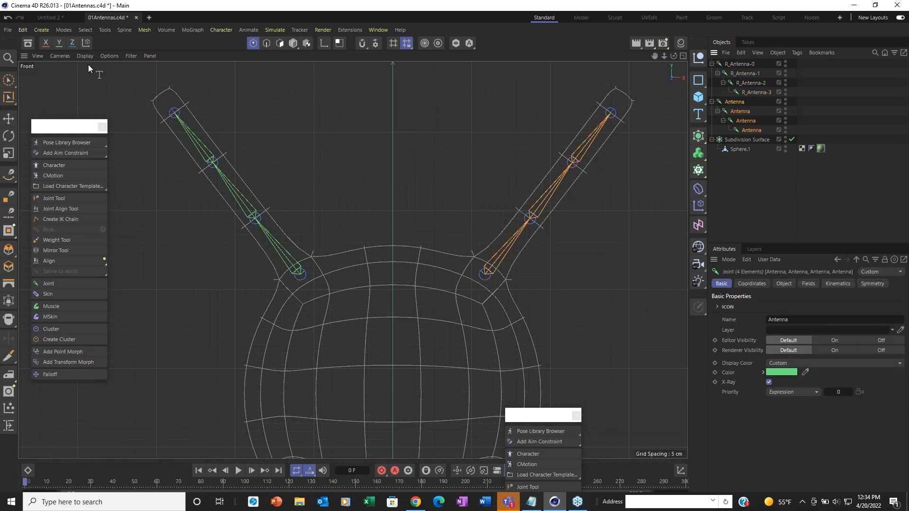
left_click(106, 29)
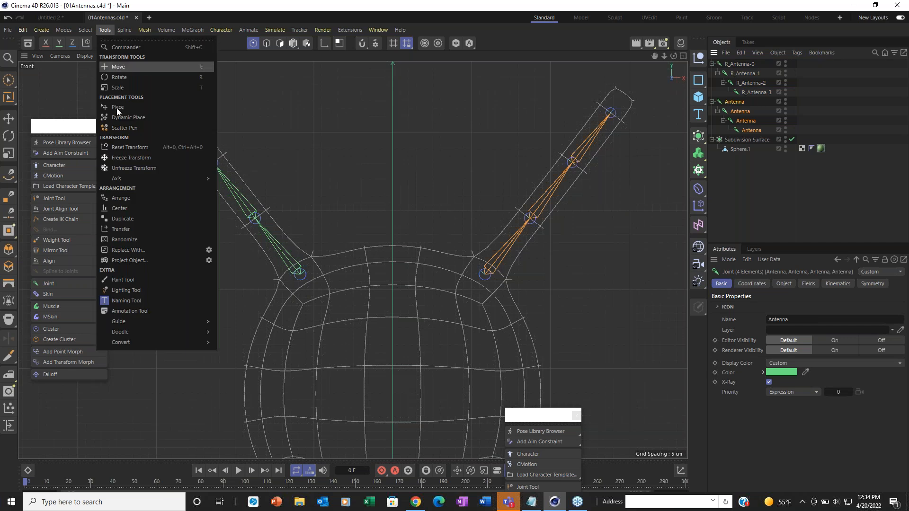
left_click(150, 301)
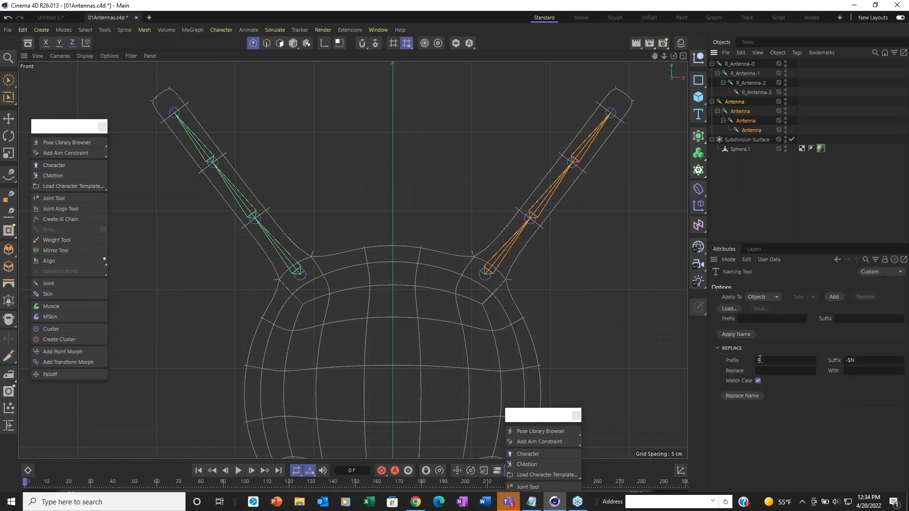
double_click(761, 360)
type("L")
left_click(739, 392)
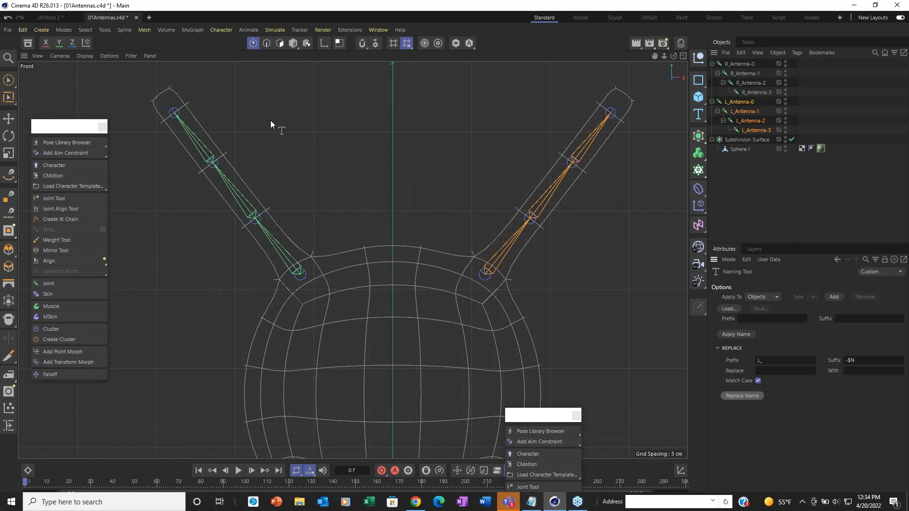
Step: Check the Weight Tool's symmetry settings for name-based mirroring, including the left and right prefixes
left_click(68, 240)
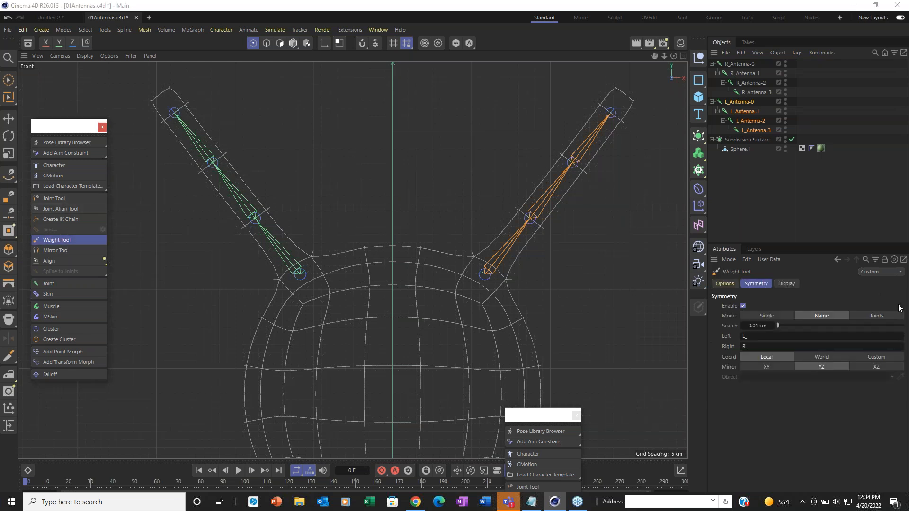
left_click(749, 337)
key("Tab")
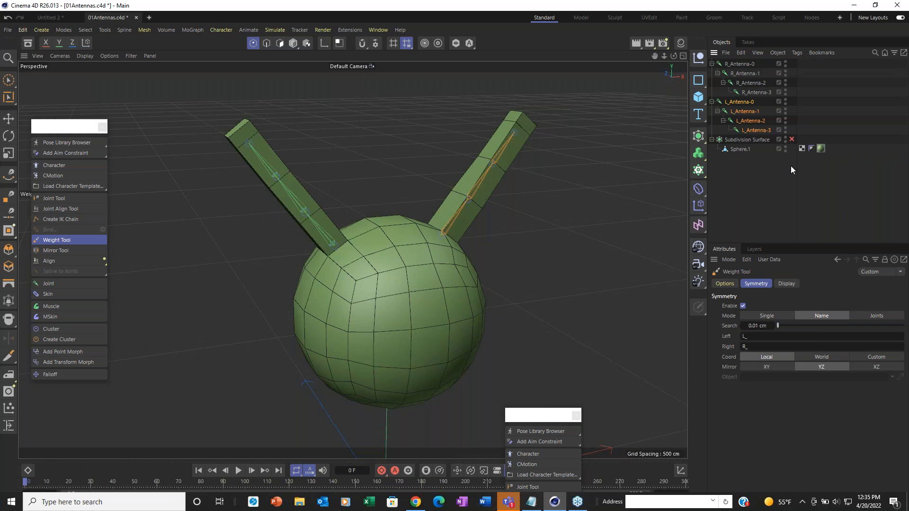
Step: Add a Weight rigging tag to Sphere.1 and place a new Skin deformer under it as a child
right_click(737, 150)
mouse_move(759, 157)
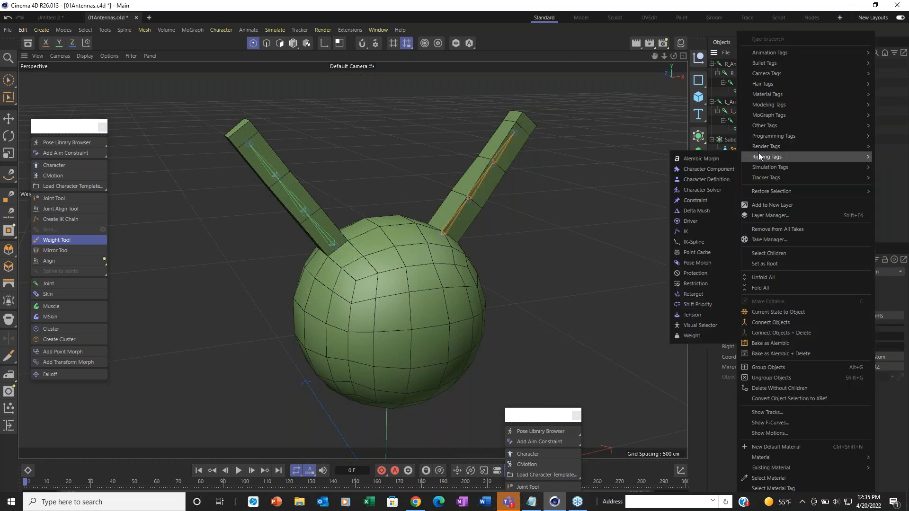
left_click(693, 335)
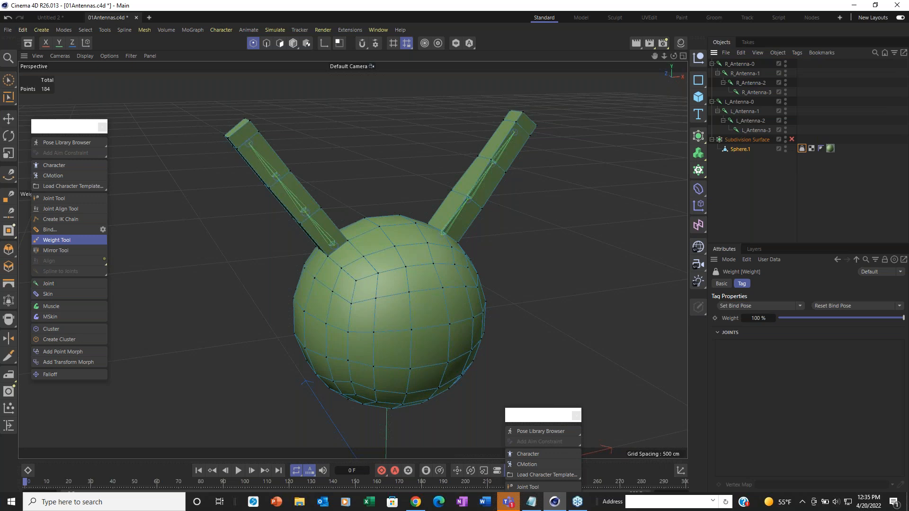
left_click(57, 294)
left_click(729, 63)
left_click_drag(731, 66, 742, 159)
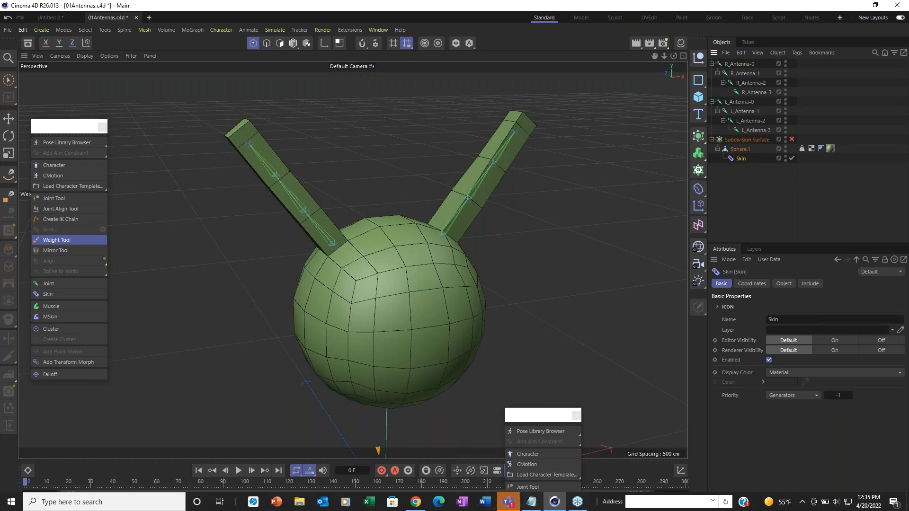
Step: Open the Weight Manager from the sphere's Weight tag and dock it beside the viewport, leaving the view wide enough for the character
left_click(801, 149)
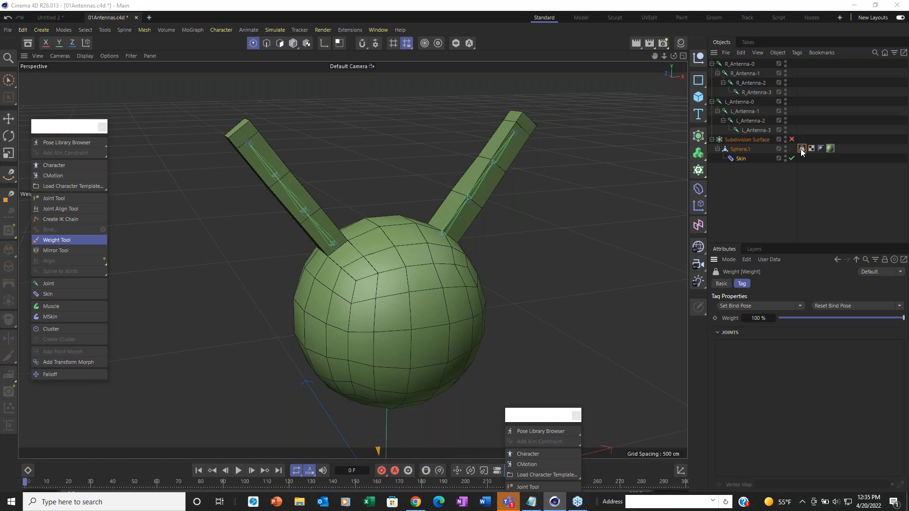
double_click(800, 149)
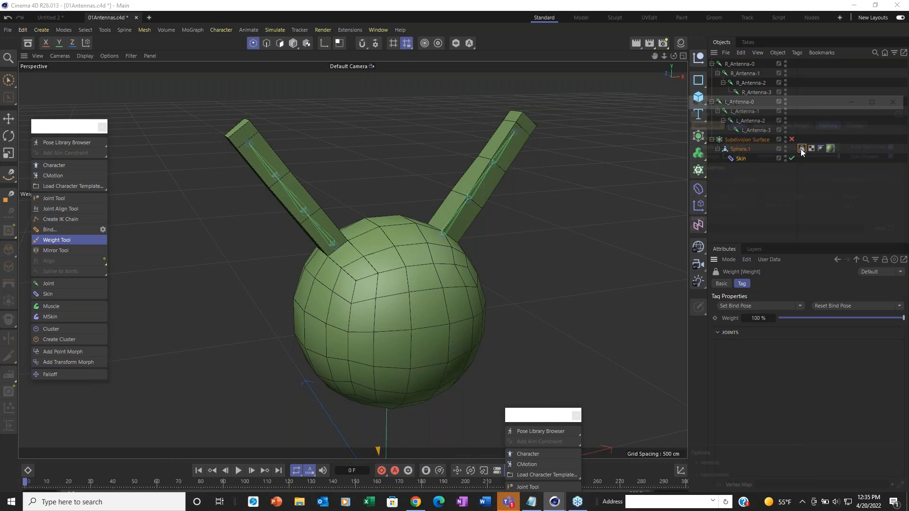
left_click_drag(784, 106, 462, 74)
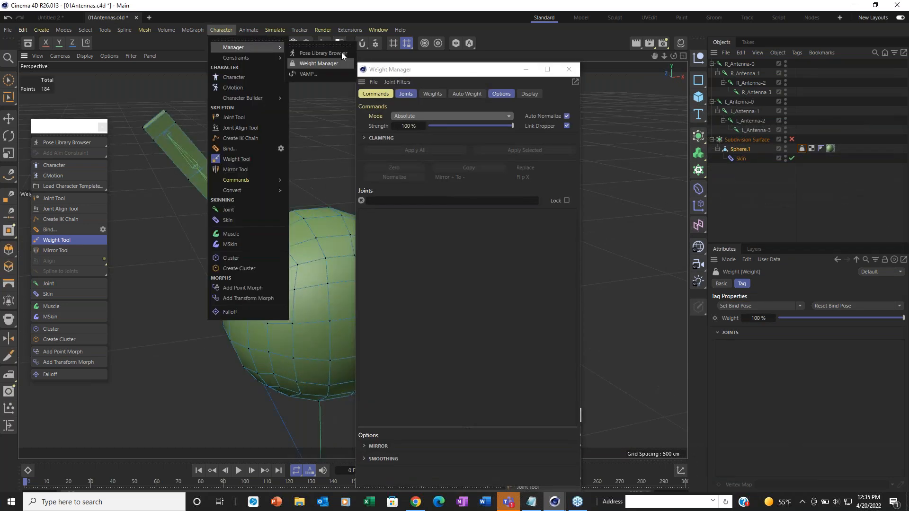
left_click(364, 87)
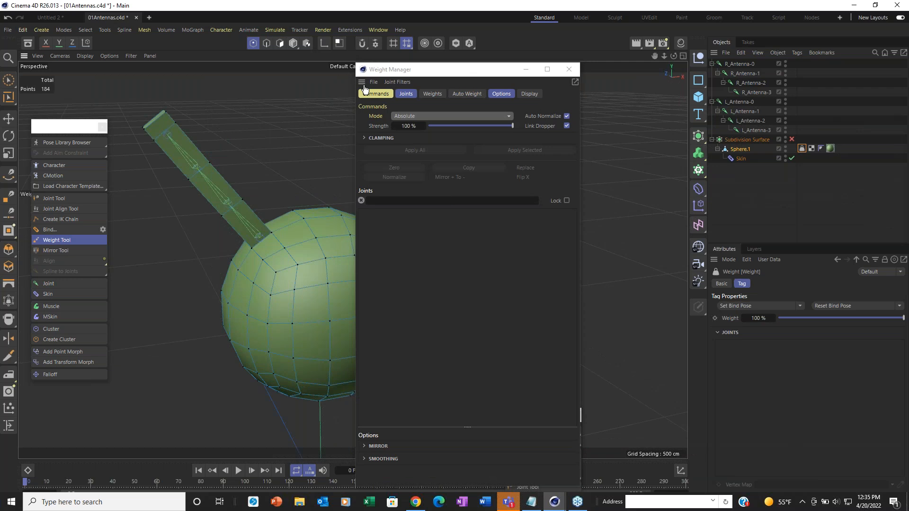
left_click_drag(364, 87, 676, 130)
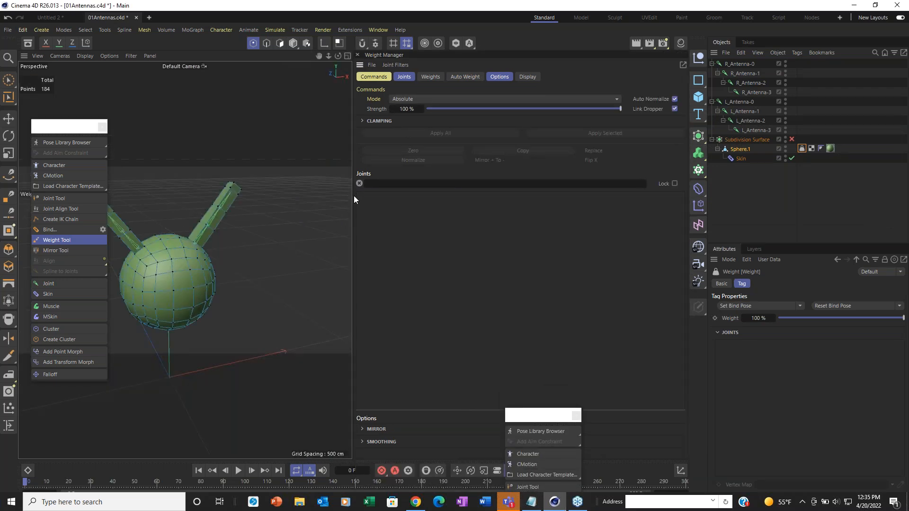
left_click_drag(353, 195, 481, 202)
middle_click_drag(201, 265, 257, 255, "alt")
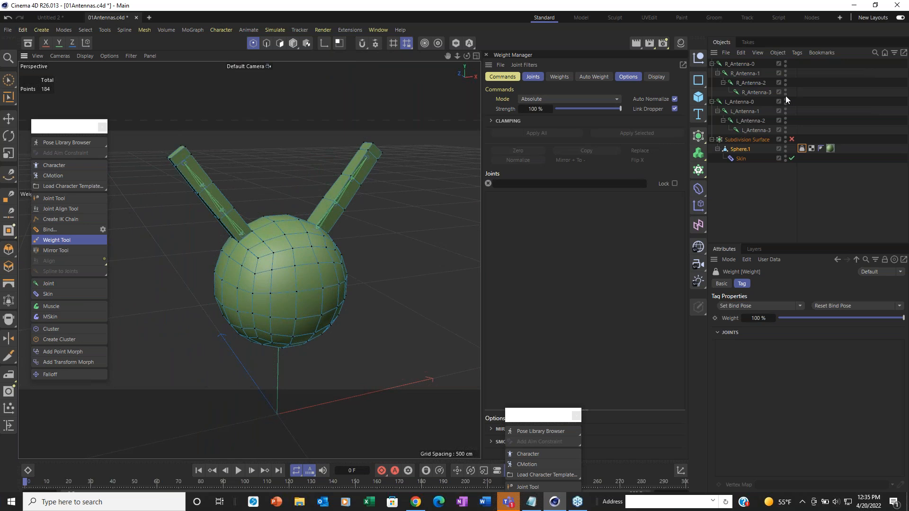
Step: Add all eight R_Antenna and L_Antenna joints to the joint list of the sphere's Weight tag
left_click(740, 65)
left_click(756, 130, "shift")
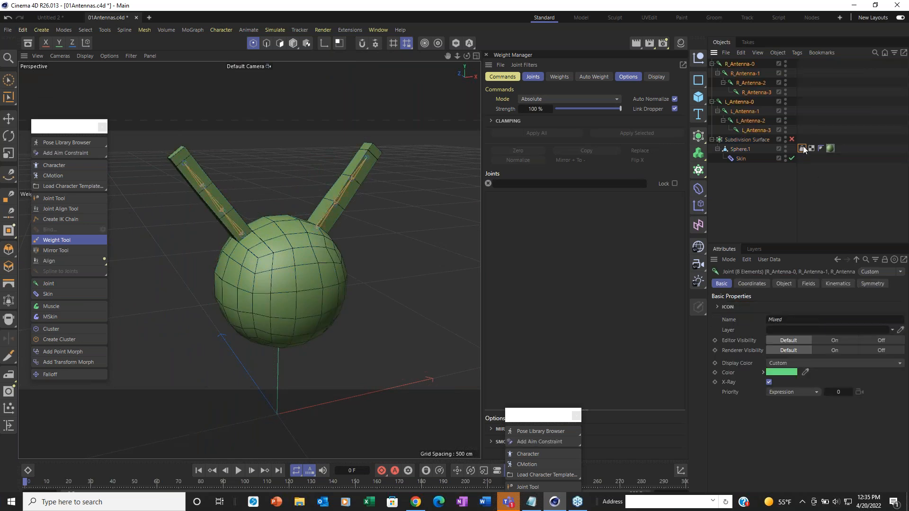
left_click(802, 149)
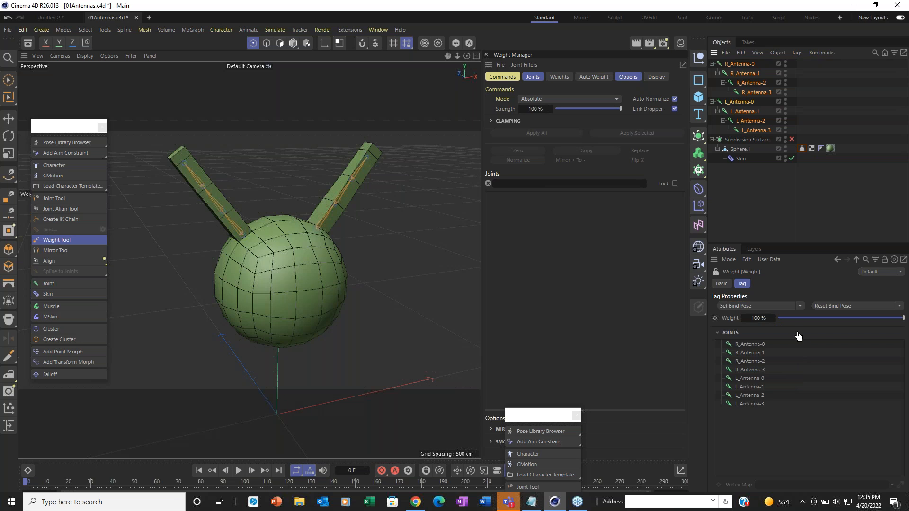
left_click(789, 215)
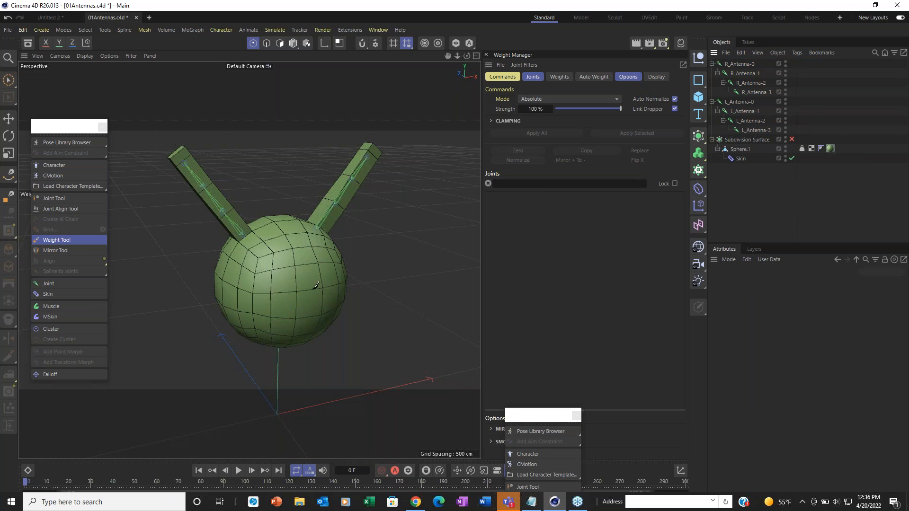
Step: In the front view, draw a single joint near the middle of the head with the Joint Tool's symmetry set to None
key("F4")
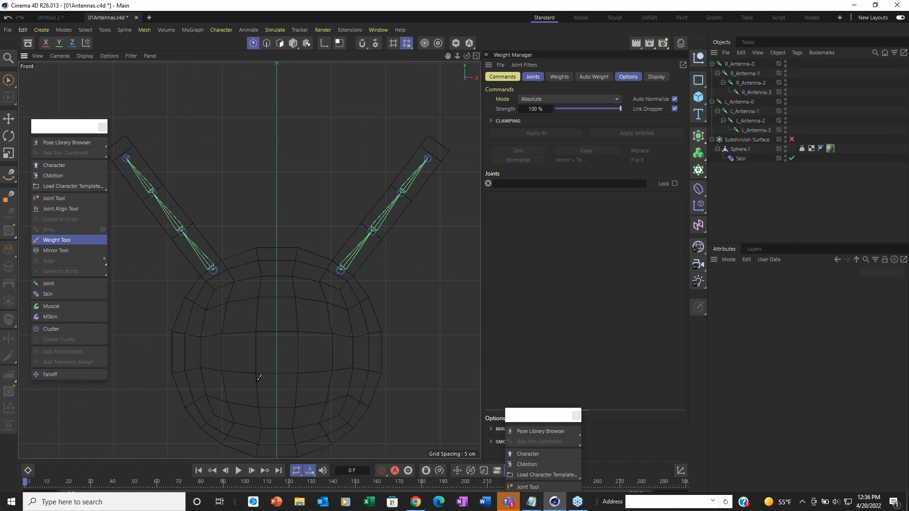
scroll(258, 377, "up", 2)
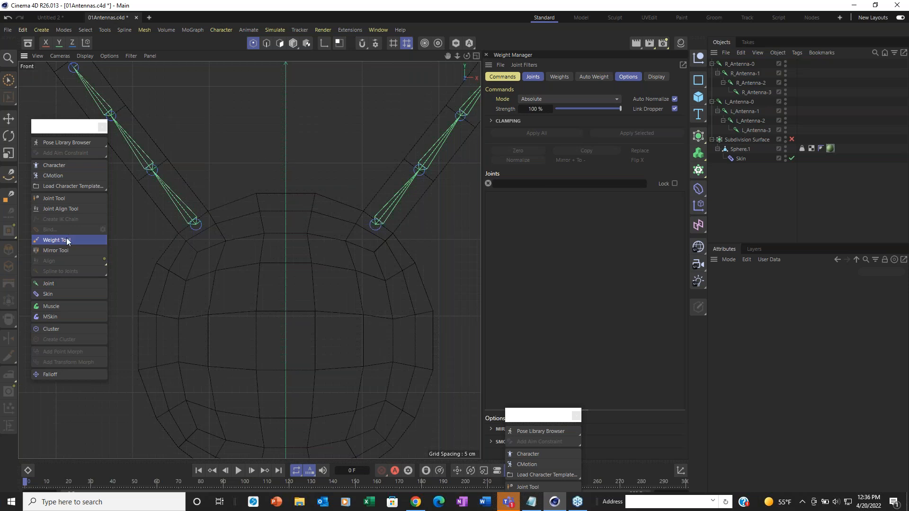
left_click(63, 198)
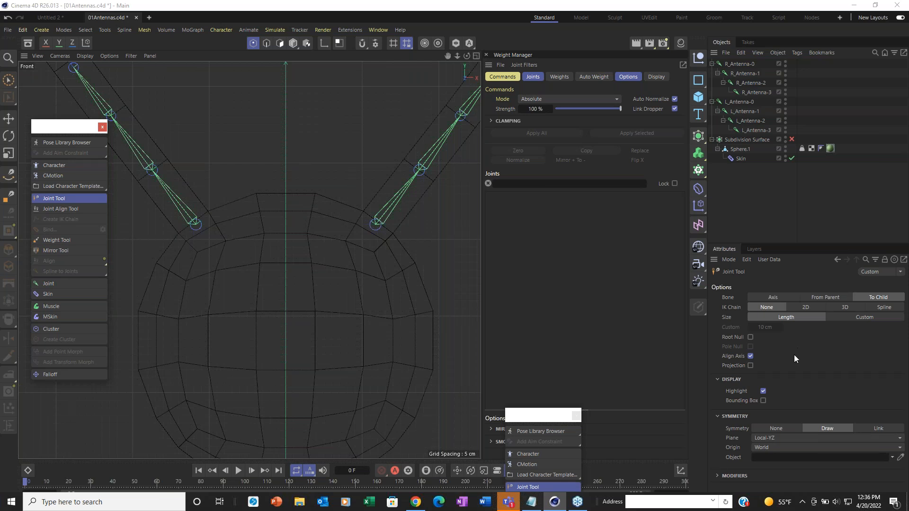
left_click(784, 429)
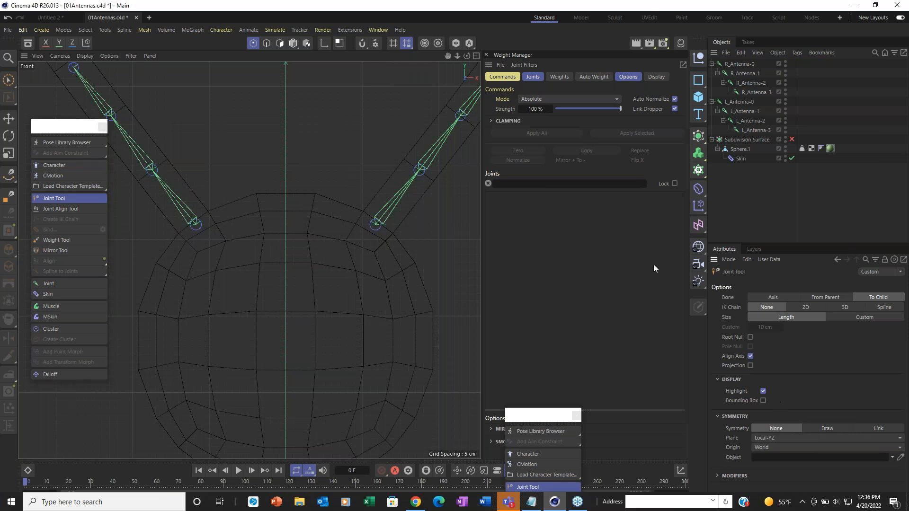
left_click(297, 339)
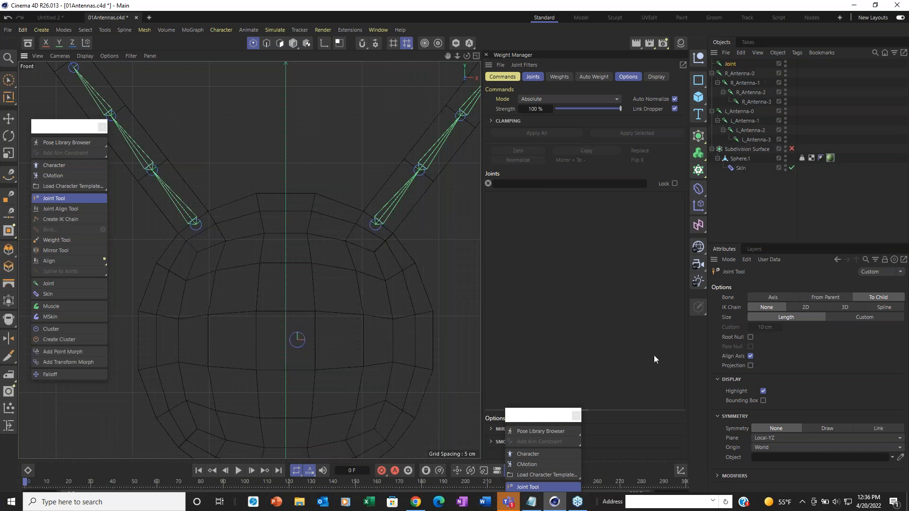
Step: Centre the new head joint by setting its X position to 0 cm
left_click(728, 65)
left_click(751, 283)
left_click(751, 319)
type("0")
key("Return")
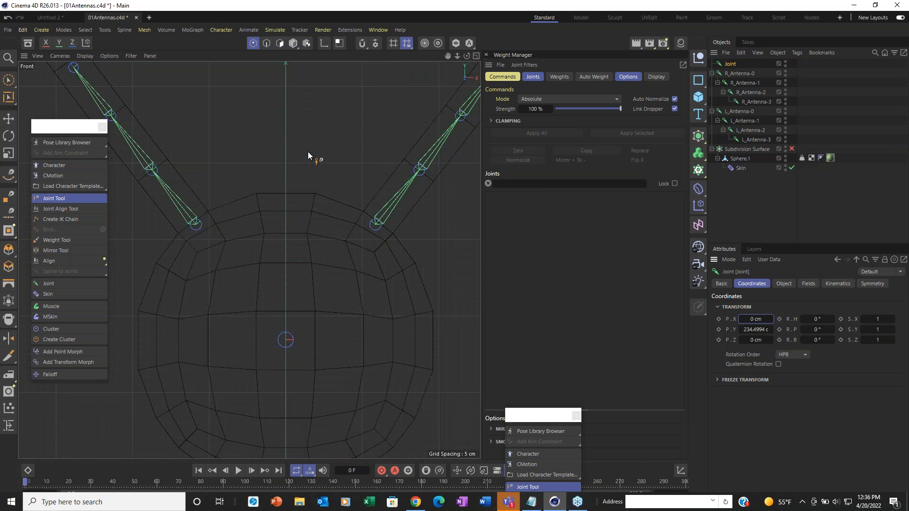
Step: Duplicate the head joint as its own child and move the copy straight up to just above the top of the head
left_click_drag(287, 180, 333, 138, "ctrl")
key("ctrl+z")
mouse_move(729, 64)
left_mouse_down()
mouse_move(740, 62)
mouse_move(732, 76)
left_mouse_up()
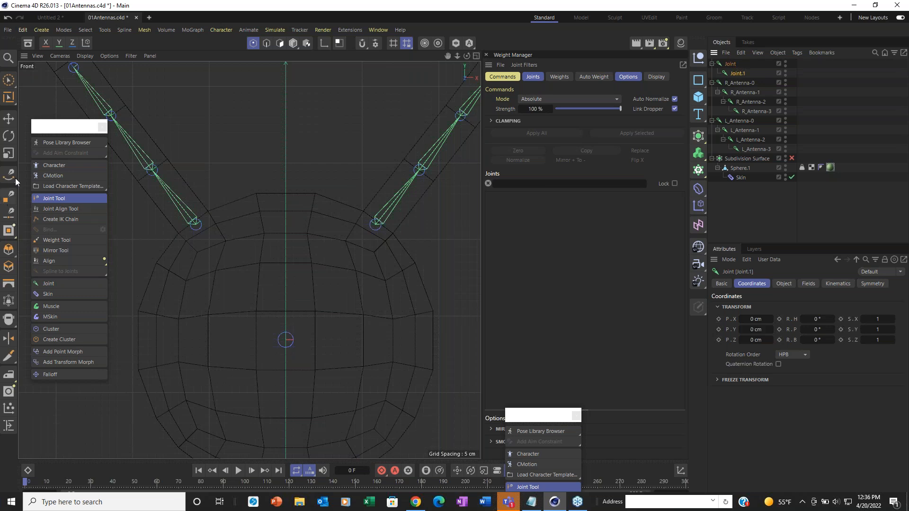
left_click(8, 119)
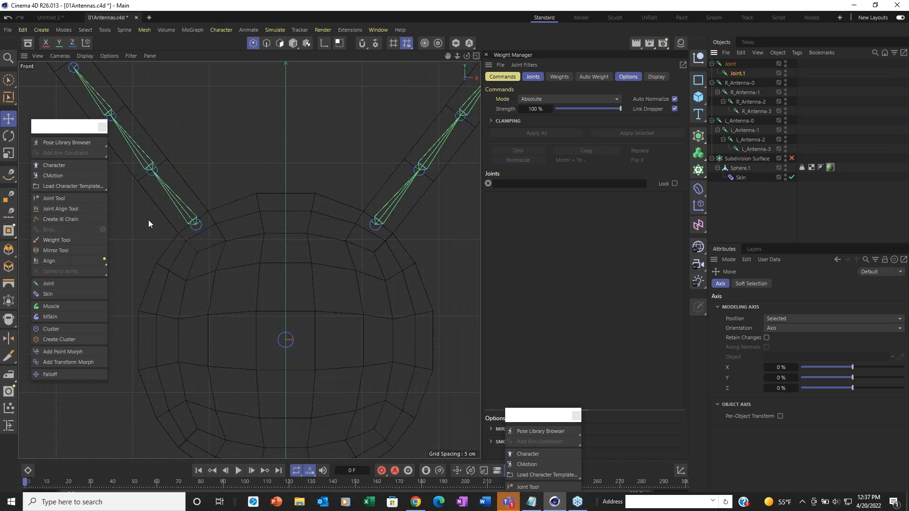
left_click(293, 43)
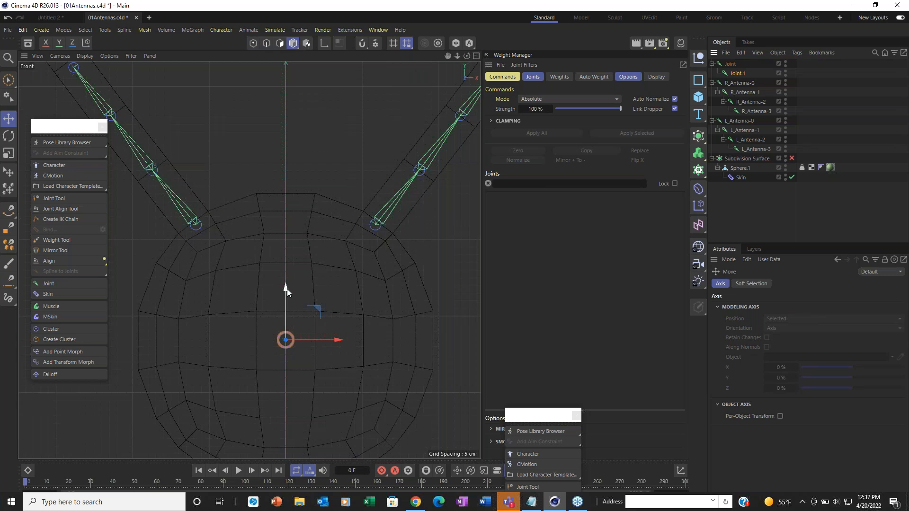
left_click_drag(287, 290, 313, 129)
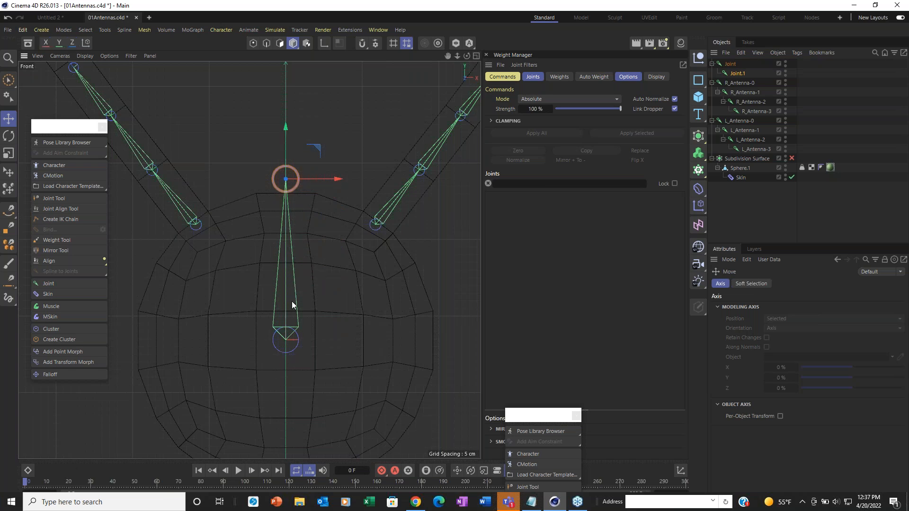
Step: Rename the joint inside the head as Head and its child joint as Head-Tip
scroll(291, 301, "down", 3)
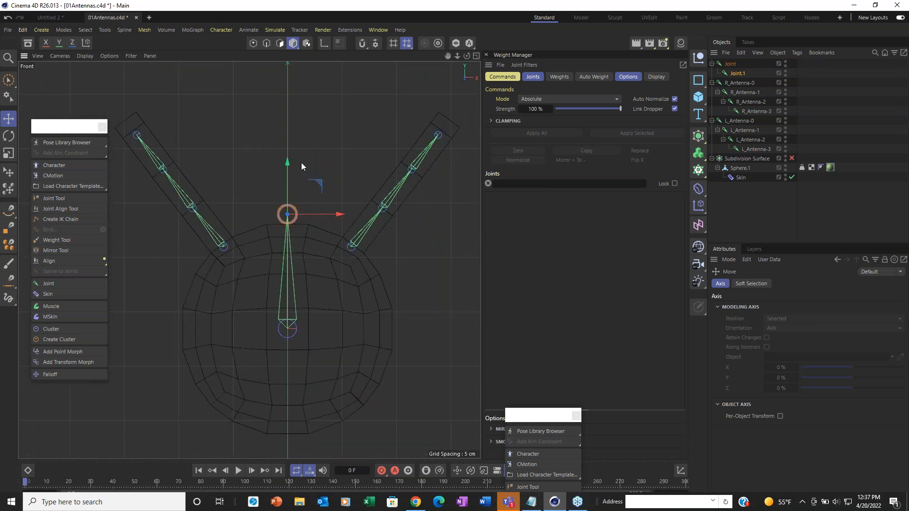
double_click(730, 64)
type("Head")
key("Return")
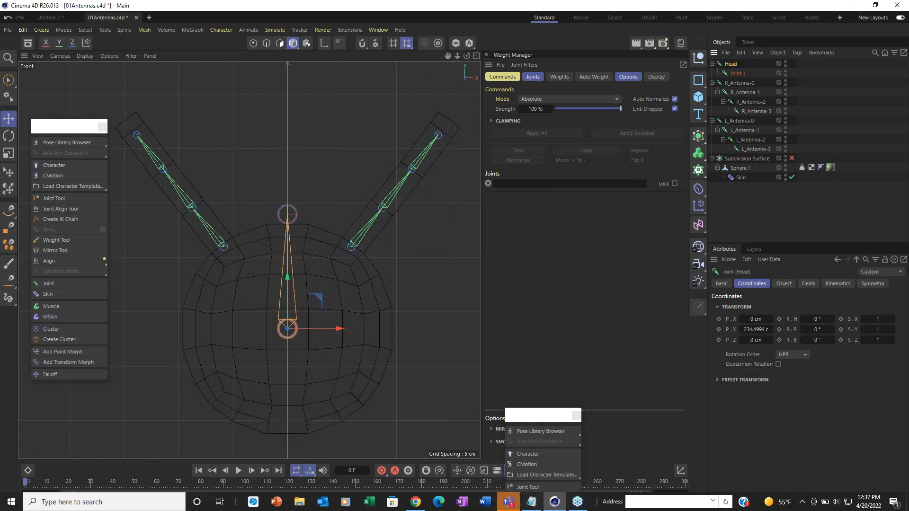
left_click(741, 74)
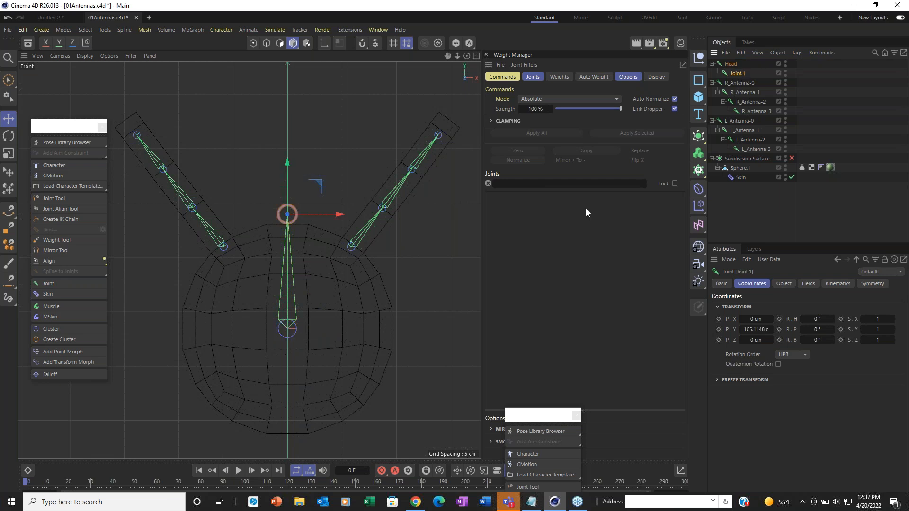
double_click(737, 73)
type("He")
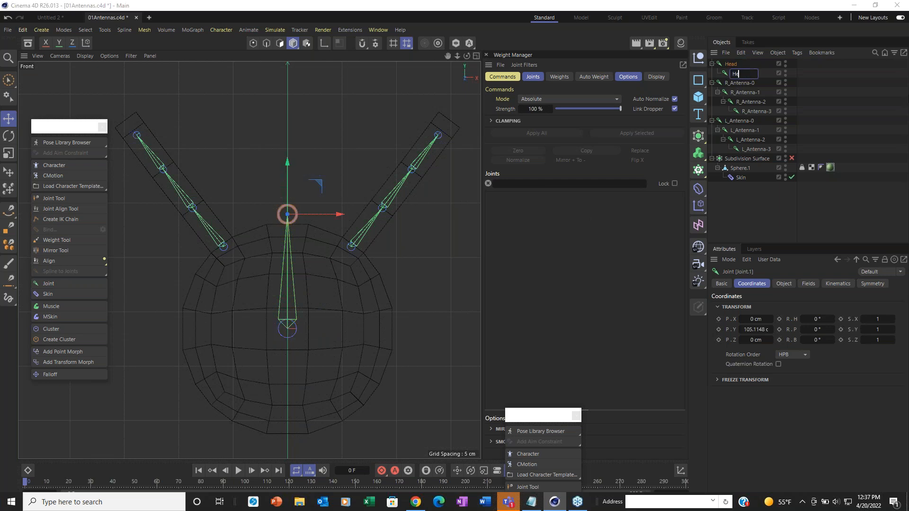
type("ad-Tip")
key("Return")
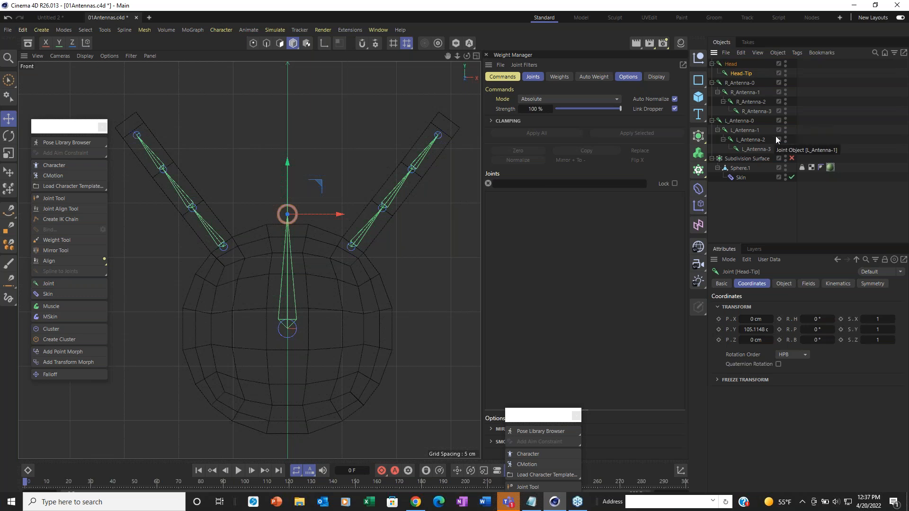
Step: Add the Head joint to the joint list of the sphere's Weight tag
left_click(802, 169)
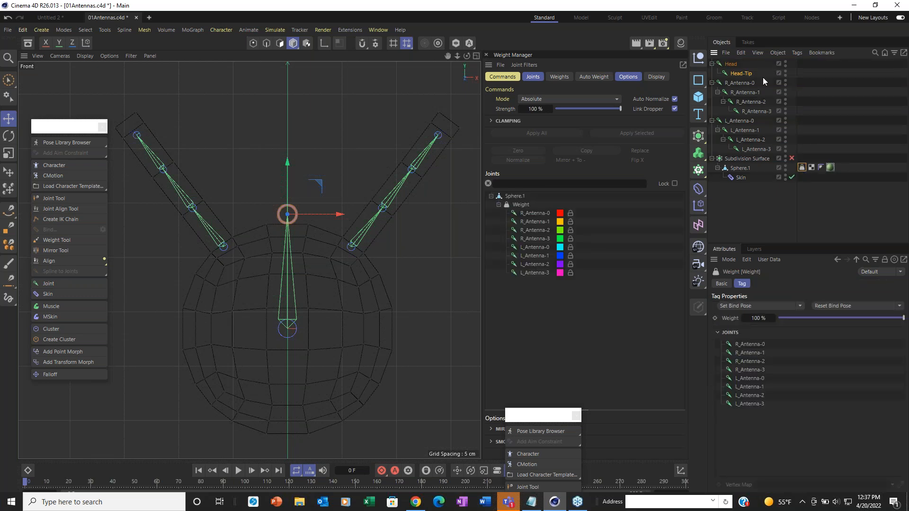
left_click(734, 64)
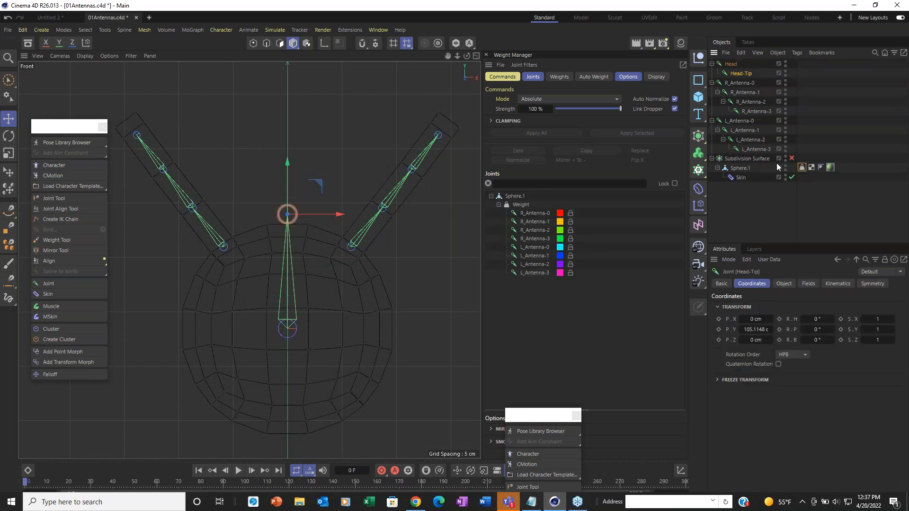
left_click(802, 167)
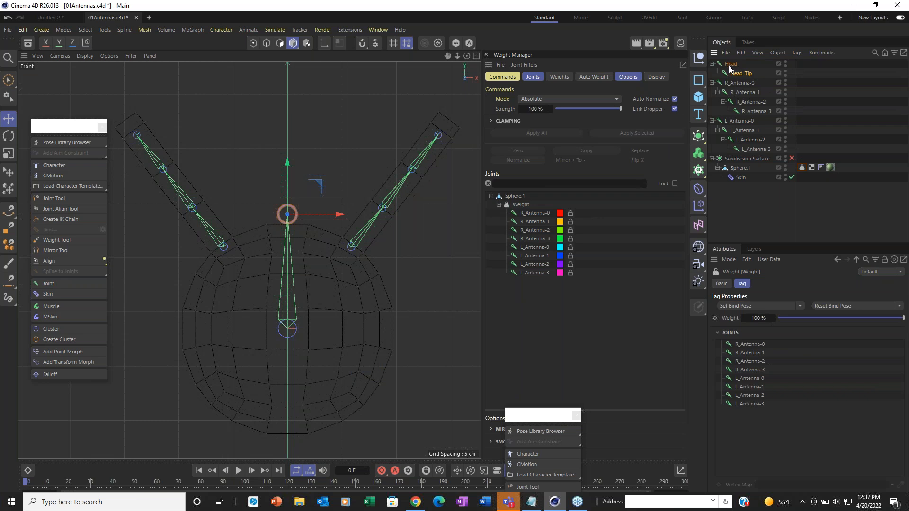
left_click_drag(730, 66, 758, 408)
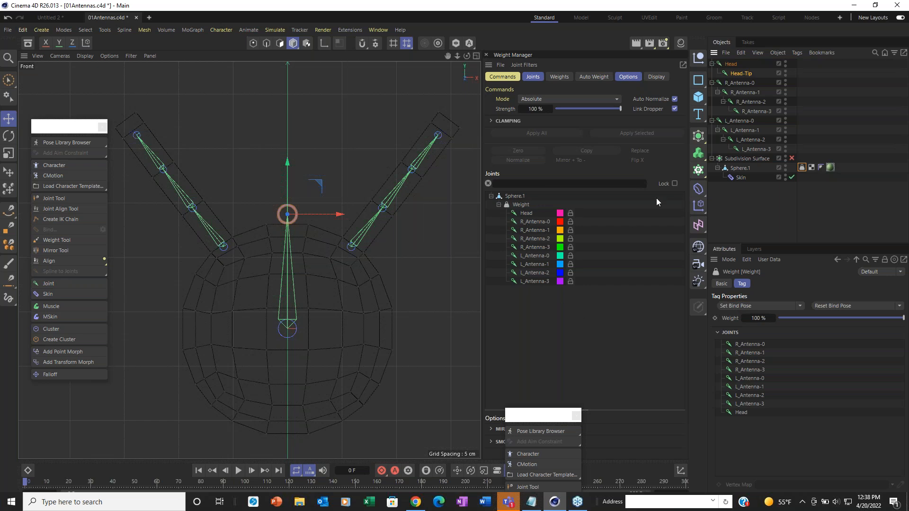
Step: Add the Head-Tip joint to the joint list of the same Weight tag
left_click(734, 65)
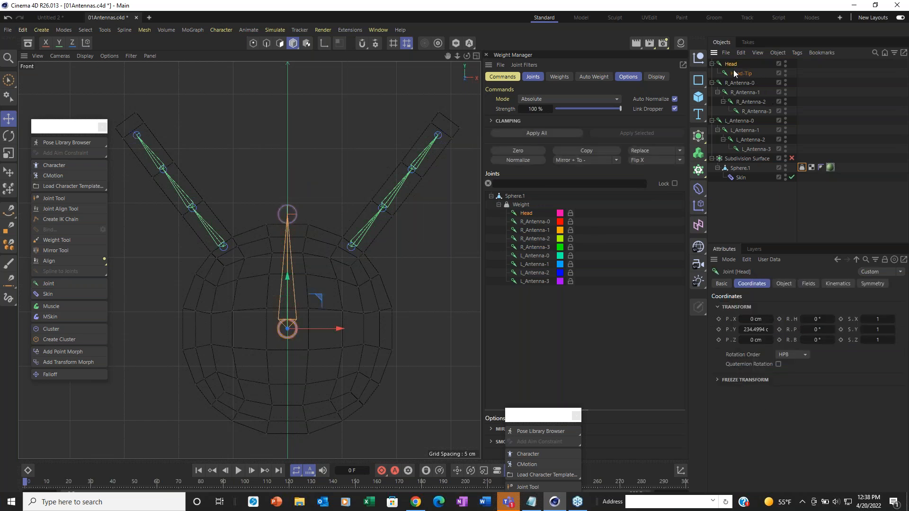
left_click(802, 168)
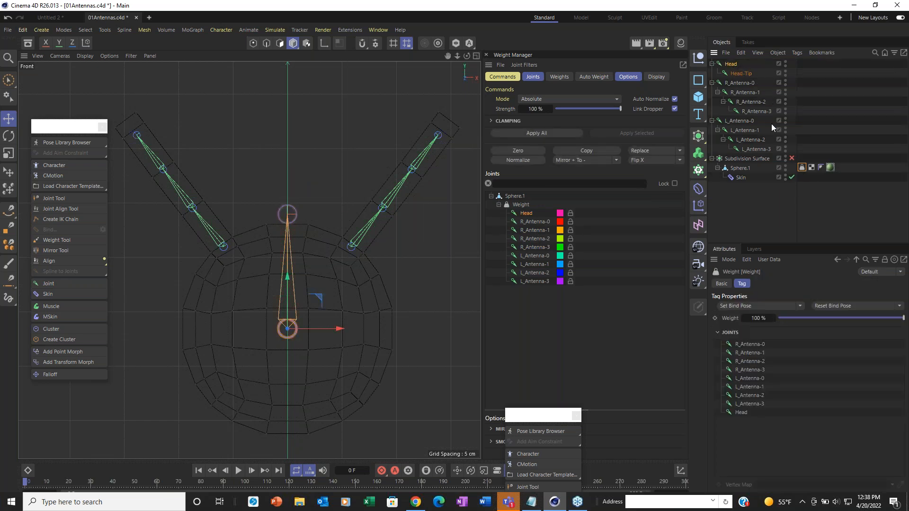
left_click(741, 74)
left_click(801, 168)
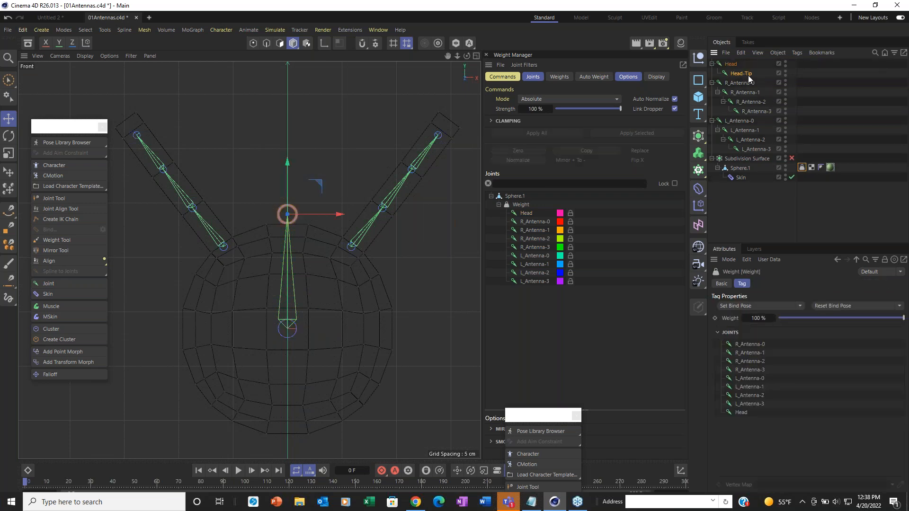
left_click_drag(741, 74, 752, 382)
left_click_drag(758, 417, 757, 418)
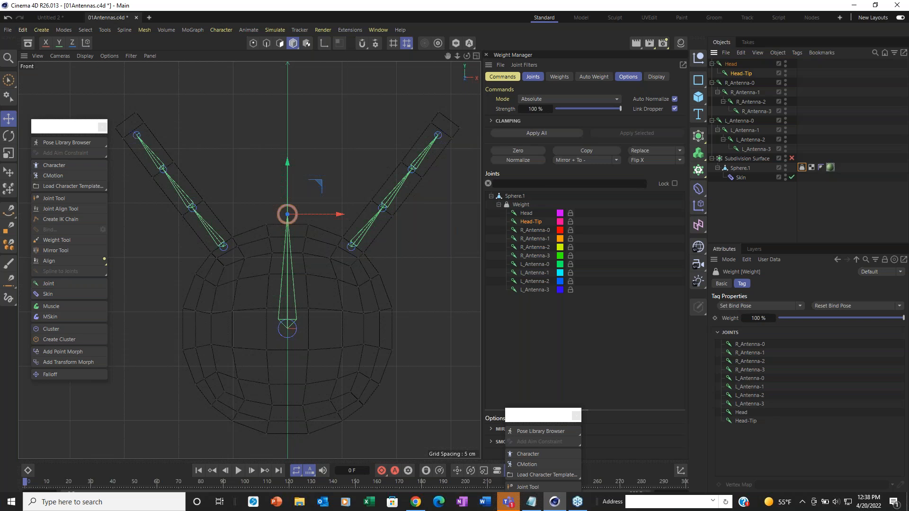
left_click(555, 321)
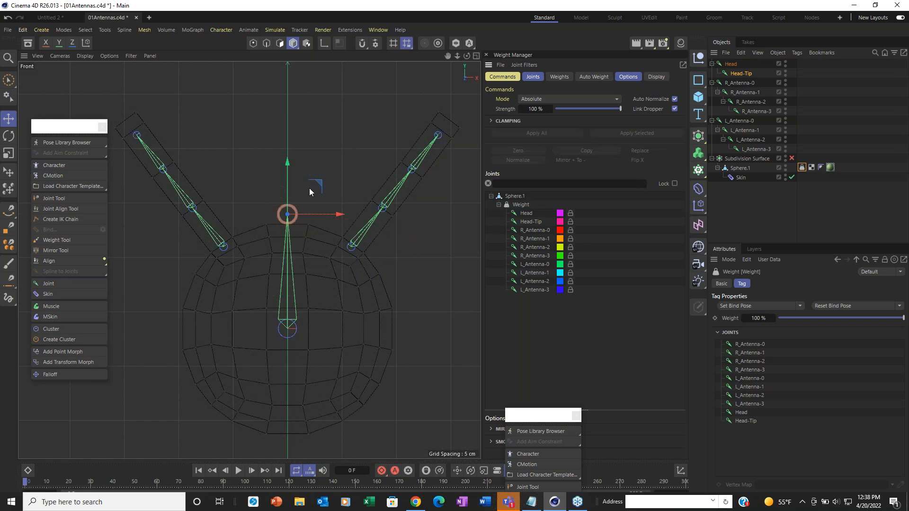
Step: In the perspective view and point mode, paint 100% Head joint weight over the front of Sphere.1 with the Weight Tool
key("F1")
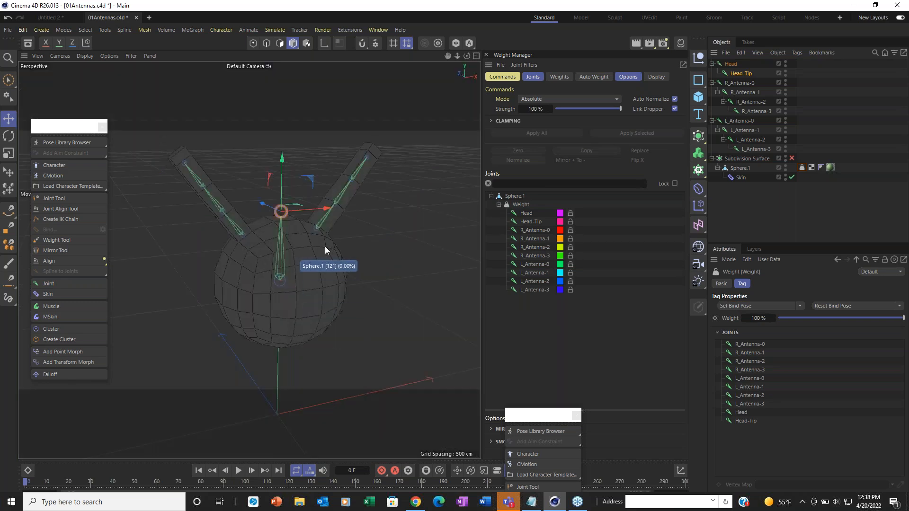
scroll(269, 244, "up", 1)
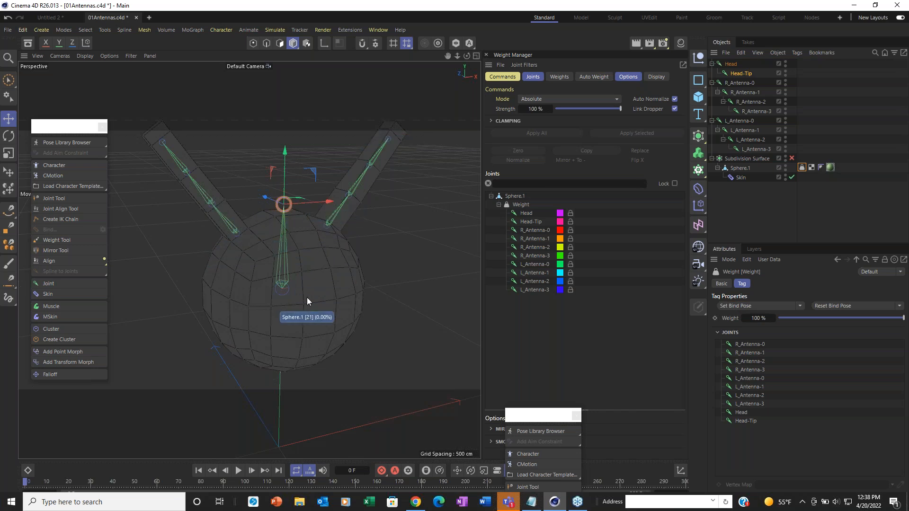
left_click(254, 43)
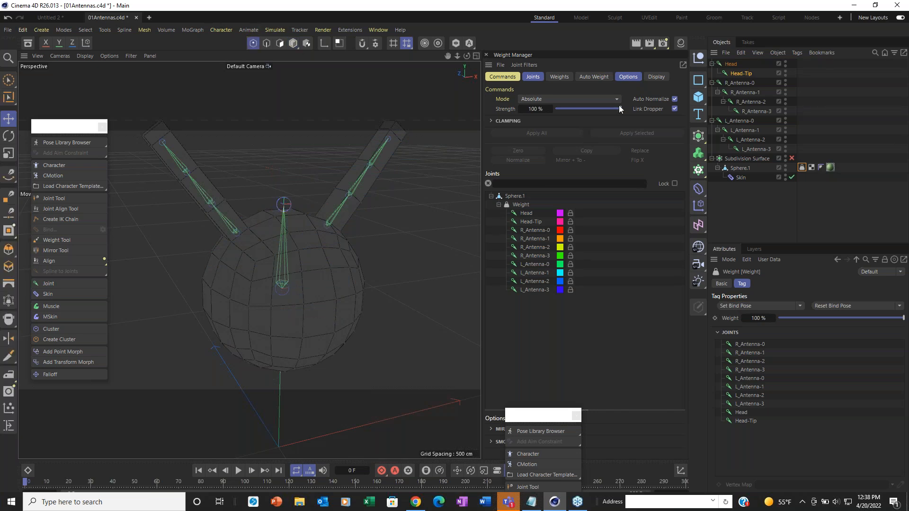
left_click(739, 168)
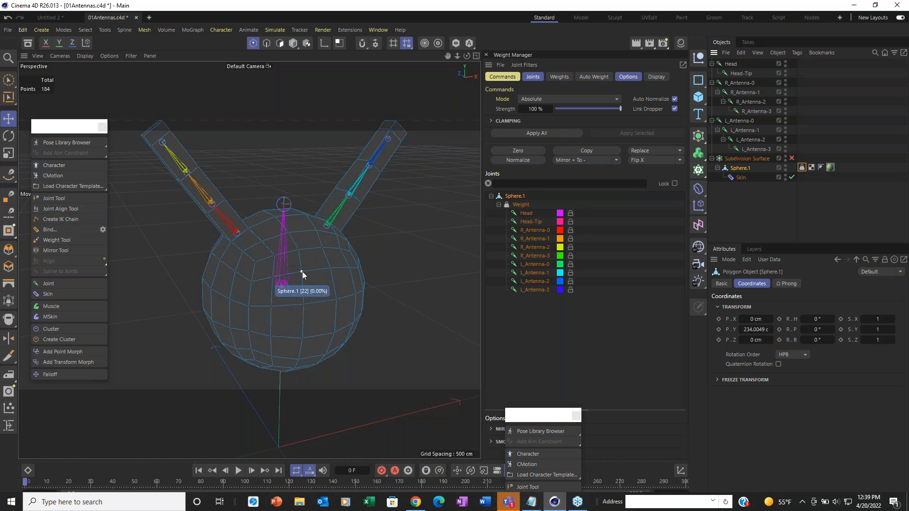
scroll(302, 271, "up", 2)
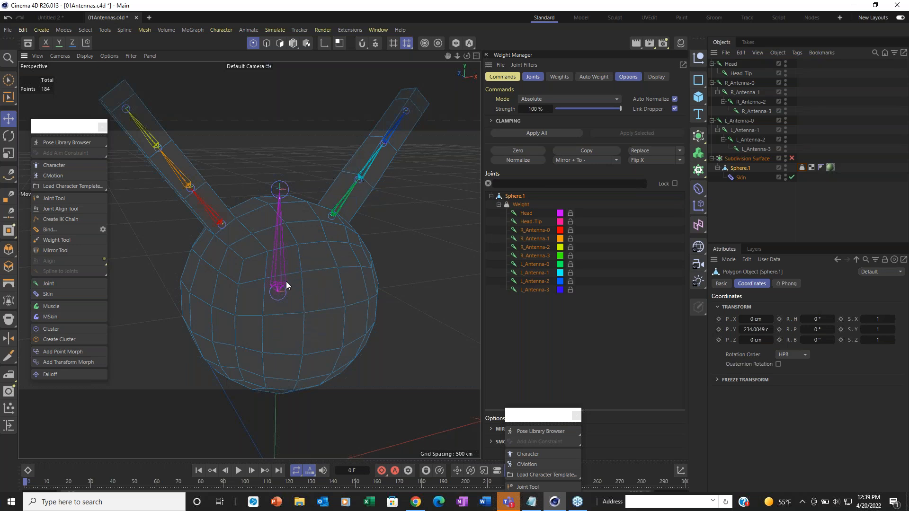
left_click(530, 214)
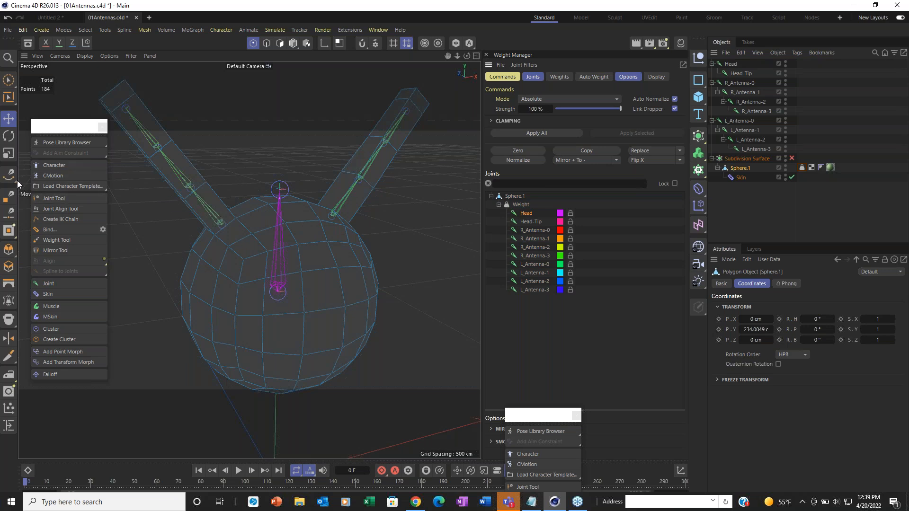
left_click(71, 243)
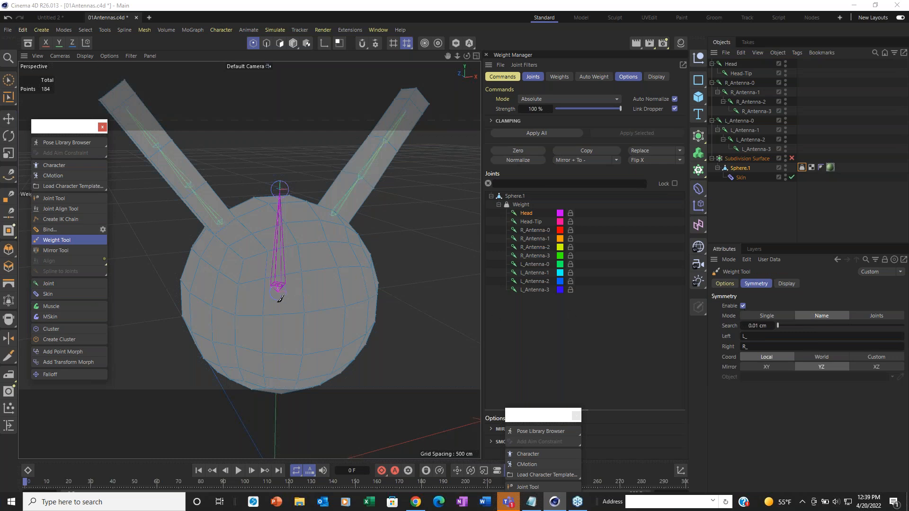
mouse_move(249, 265)
left_mouse_down()
mouse_move(239, 299)
mouse_move(263, 311)
mouse_move(240, 308)
mouse_move(255, 298)
mouse_move(295, 321)
left_mouse_up()
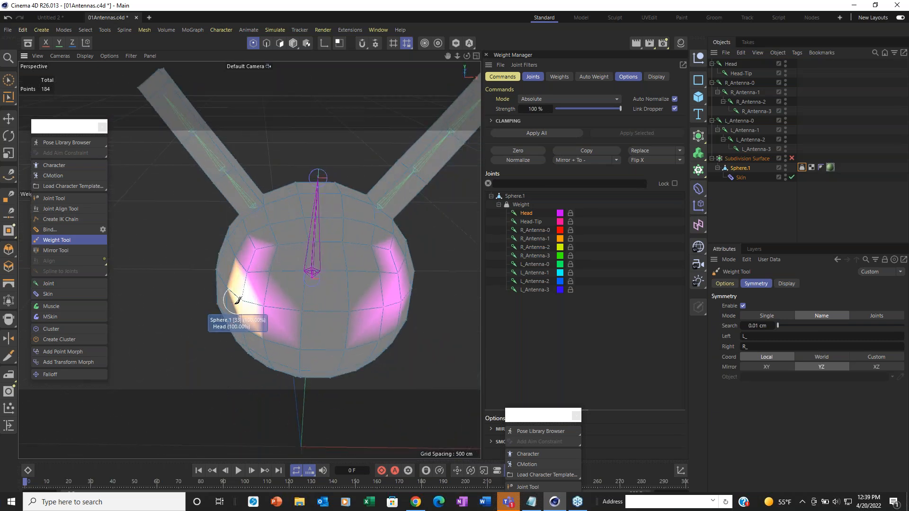
mouse_move(339, 290)
left_mouse_down()
mouse_move(304, 310)
mouse_move(308, 211)
mouse_move(261, 273)
mouse_move(274, 335)
mouse_move(293, 357)
mouse_move(242, 332)
left_mouse_up()
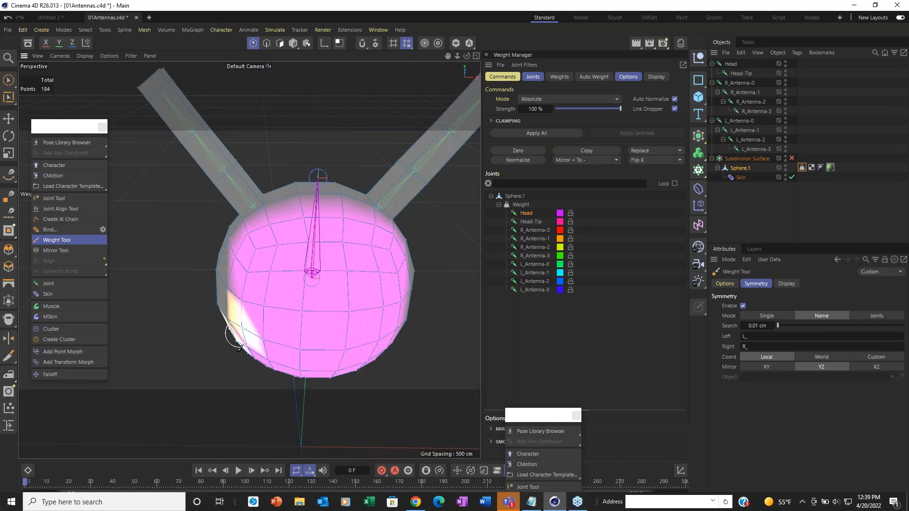
Step: Paint 100% Head joint weight over the sides, back and underside of the head until the whole ball is covered
left_click_drag(356, 285, 440, 280, "alt")
mouse_move(256, 320)
left_mouse_down()
mouse_move(149, 335)
mouse_move(304, 358)
mouse_move(218, 372)
mouse_move(252, 365)
mouse_move(379, 237)
mouse_move(348, 234)
mouse_move(347, 197)
mouse_move(360, 189)
left_mouse_up()
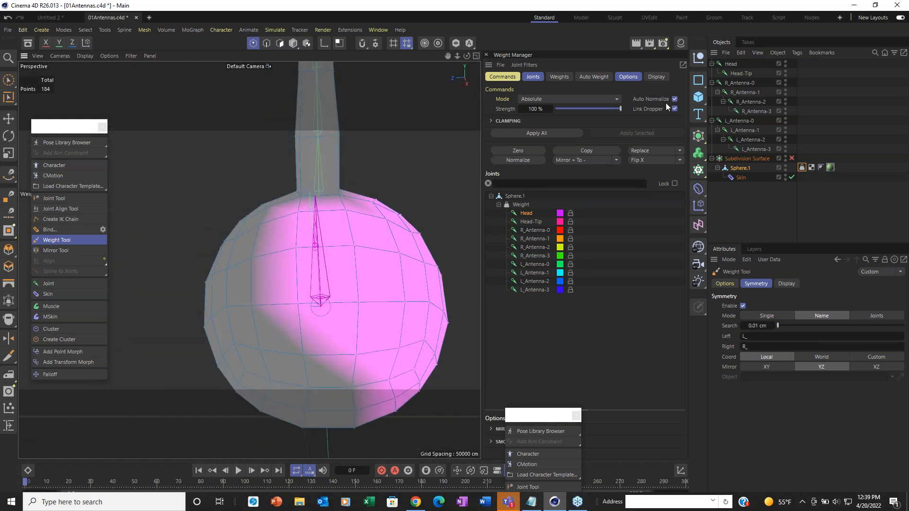
left_click(732, 285)
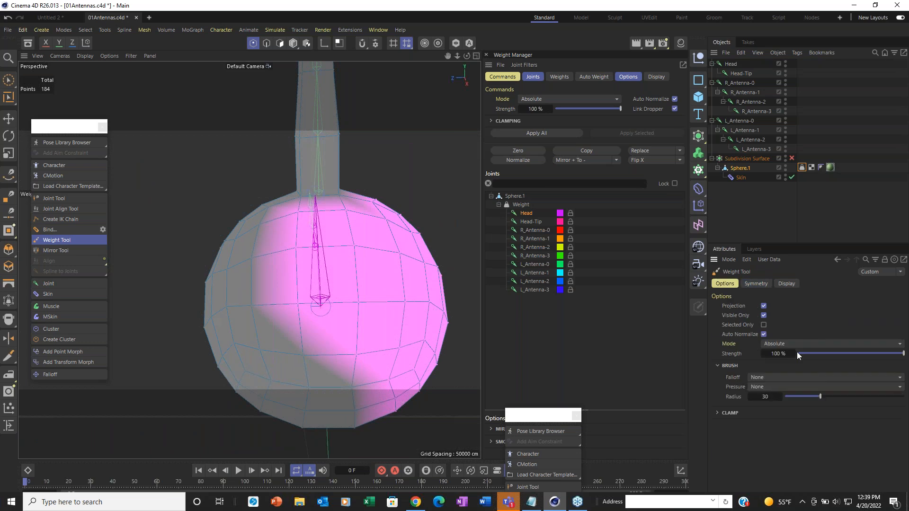
mouse_move(304, 337)
left_mouse_down("alt")
mouse_move(304, 300)
mouse_move(396, 284)
mouse_move(284, 274)
left_mouse_up("alt")
mouse_move(334, 251)
left_mouse_down()
mouse_move(265, 199)
mouse_move(313, 336)
mouse_move(365, 321)
mouse_move(257, 309)
mouse_move(305, 325)
left_mouse_up()
mouse_move(296, 265)
left_mouse_down("alt")
mouse_move(426, 270)
mouse_move(378, 272)
left_mouse_up("alt")
left_click_drag(251, 260, 371, 327, "alt")
mouse_move(197, 213)
left_mouse_down()
mouse_move(309, 213)
mouse_move(316, 305)
mouse_move(208, 349)
mouse_move(371, 279)
left_mouse_up()
mouse_move(349, 227)
left_mouse_down("alt")
mouse_move(345, 300)
mouse_move(345, 187)
mouse_move(345, 274)
mouse_move(269, 287)
mouse_move(303, 209)
mouse_move(265, 152)
mouse_move(300, 142)
mouse_move(347, 199)
mouse_move(439, 223)
mouse_move(432, 197)
mouse_move(417, 316)
mouse_move(396, 283)
mouse_move(479, 243)
mouse_move(346, 235)
left_mouse_up("alt")
scroll(243, 221, "down", 1)
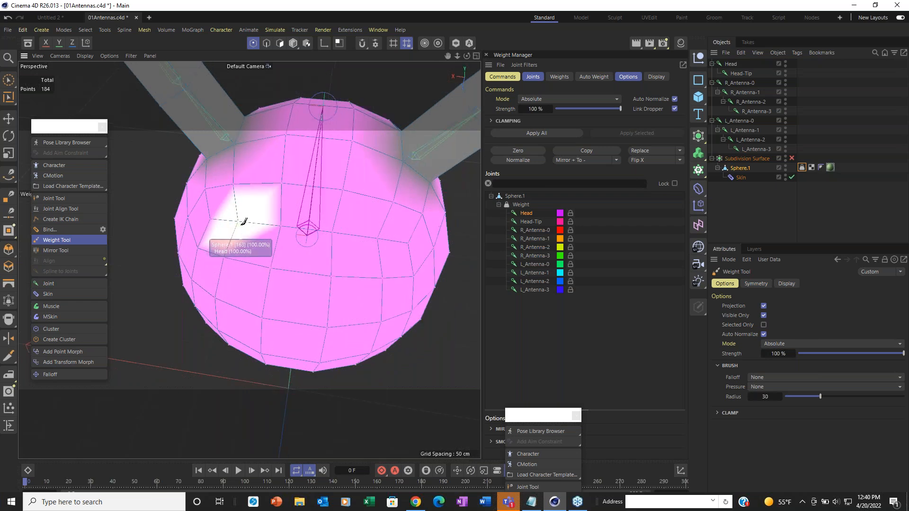
scroll(243, 222, "down", 3)
mouse_move(282, 222)
left_mouse_down("alt")
mouse_move(370, 345)
mouse_move(402, 362)
mouse_move(349, 345)
mouse_move(436, 361)
mouse_move(432, 331)
mouse_move(159, 252)
mouse_move(203, 257)
left_mouse_up("alt")
mouse_move(260, 257)
left_mouse_down("alt")
mouse_move(236, 232)
mouse_move(335, 257)
left_mouse_up("alt")
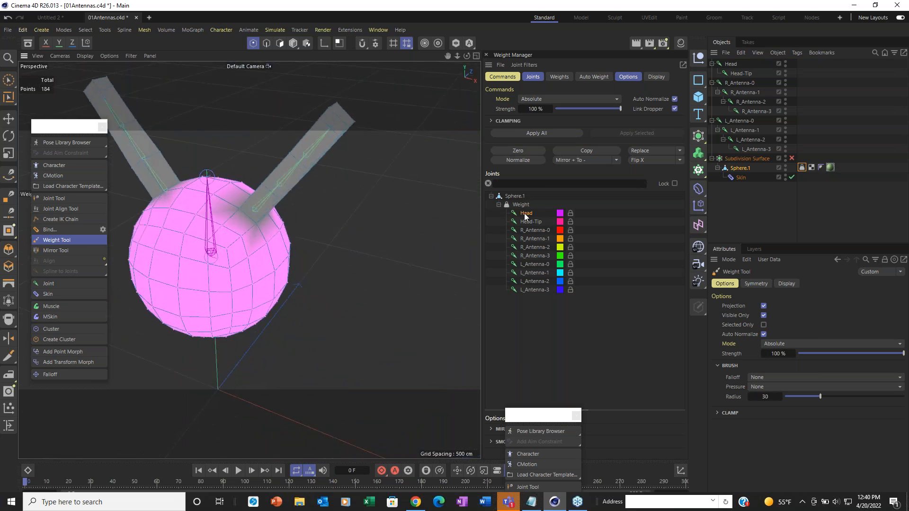
Step: Add R_Antenna-0 to the Head joint selection and paint their shared weight around the points at the antenna's base
left_click(535, 231)
scroll(142, 184, "up", 6)
middle_click_drag(181, 223, 286, 275, "alt")
mouse_move(274, 273)
left_mouse_down("alt")
mouse_move(274, 286)
mouse_move(291, 276)
left_mouse_up("alt")
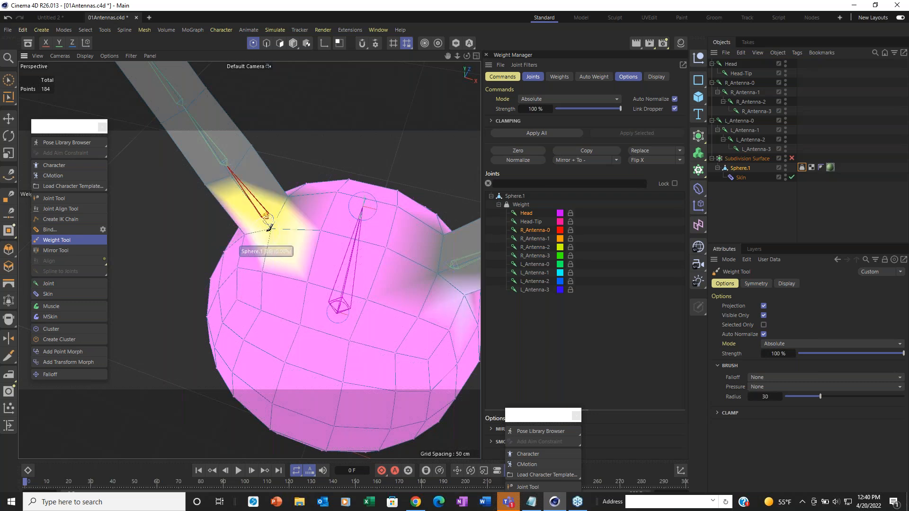
left_click_drag(284, 218, 78, 222, "alt")
left_click(75, 212)
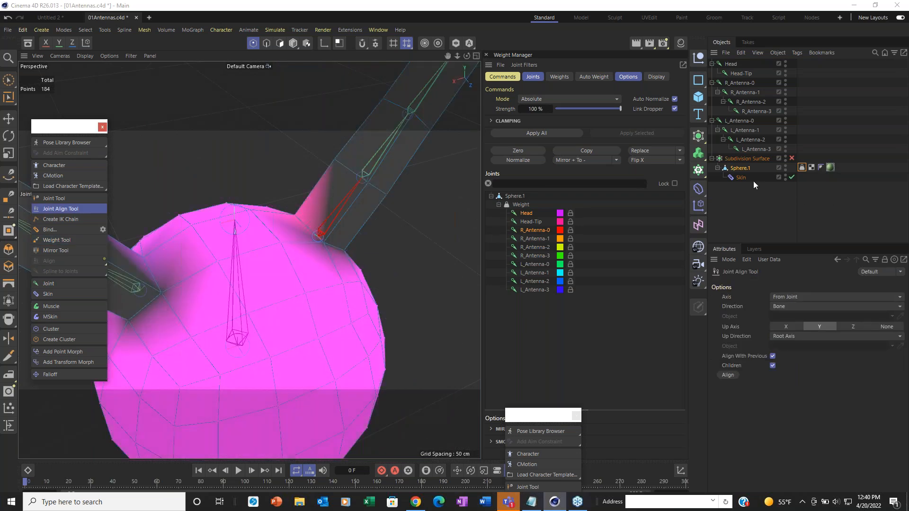
left_click(62, 241)
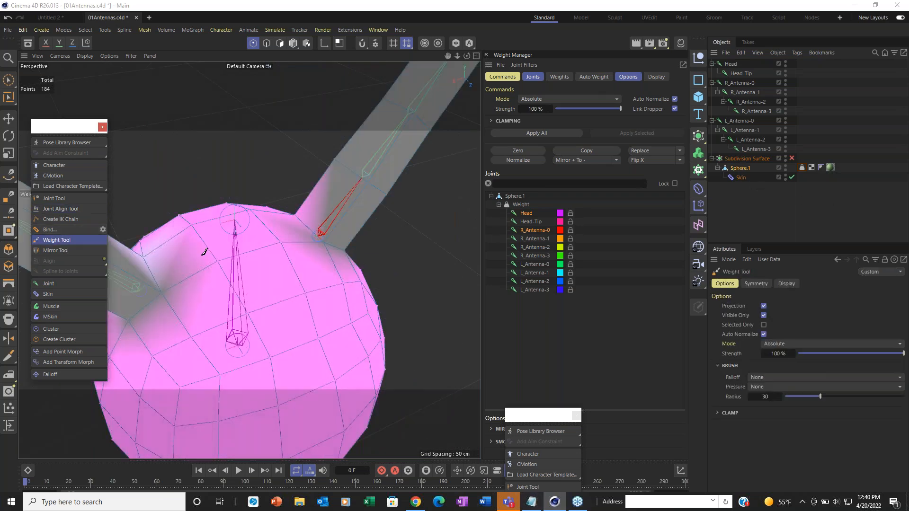
left_click(327, 244)
left_click_drag(310, 318, 194, 293, "alt")
mouse_move(358, 345)
left_mouse_down("alt")
mouse_move(326, 322)
mouse_move(284, 256)
mouse_move(247, 251)
mouse_move(336, 279)
mouse_move(251, 211)
left_mouse_up("alt")
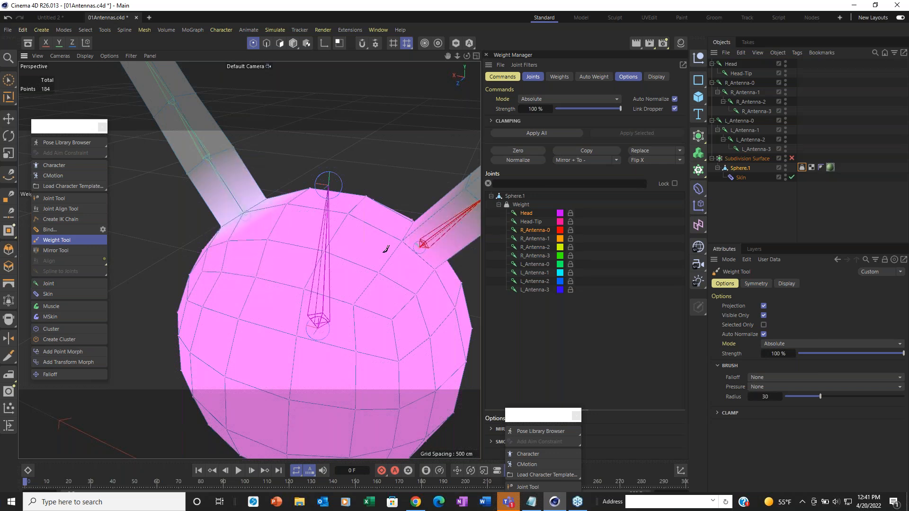
left_click_drag(386, 243, 547, 247, "alt")
Step: Paint shared R_Antenna-0 and R_Antenna-1 weight on the antenna's point loop where these two joints meet
left_click(537, 231)
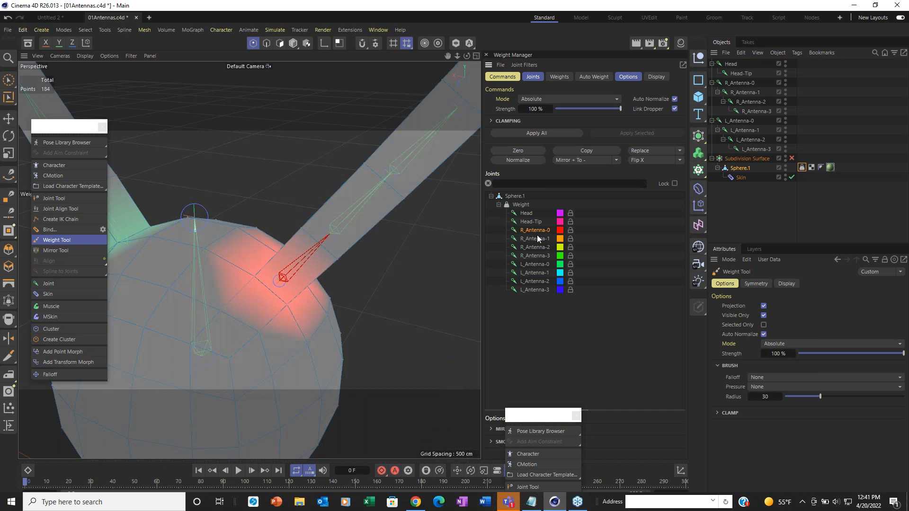
left_click(534, 239, "shift")
mouse_move(313, 272)
left_mouse_down("alt")
mouse_move(265, 228)
mouse_move(357, 260)
mouse_move(310, 234)
mouse_move(147, 213)
left_mouse_up("alt")
left_click_drag(369, 215, 354, 248)
left_click_drag(373, 248, 303, 246, "alt")
left_click_drag(425, 225, 332, 270)
left_click_drag(367, 205, 486, 150, "alt")
Step: Paint shared R_Antenna-1 and R_Antenna-2 weight on the next point loop up the antenna
left_click(535, 240)
left_click(535, 245, "shift")
mouse_move(393, 198)
left_mouse_down("alt")
mouse_move(365, 248)
mouse_move(337, 230)
mouse_move(265, 258)
left_mouse_up("alt")
mouse_move(399, 224)
left_mouse_down()
mouse_move(405, 216)
mouse_move(322, 256)
left_mouse_up()
left_click_drag(389, 162, 477, 195, "alt")
Step: Try painting the antenna's upper points with both R_Antenna-2 and R_Antenna-3 selected, and undo the strokes
left_click(534, 248)
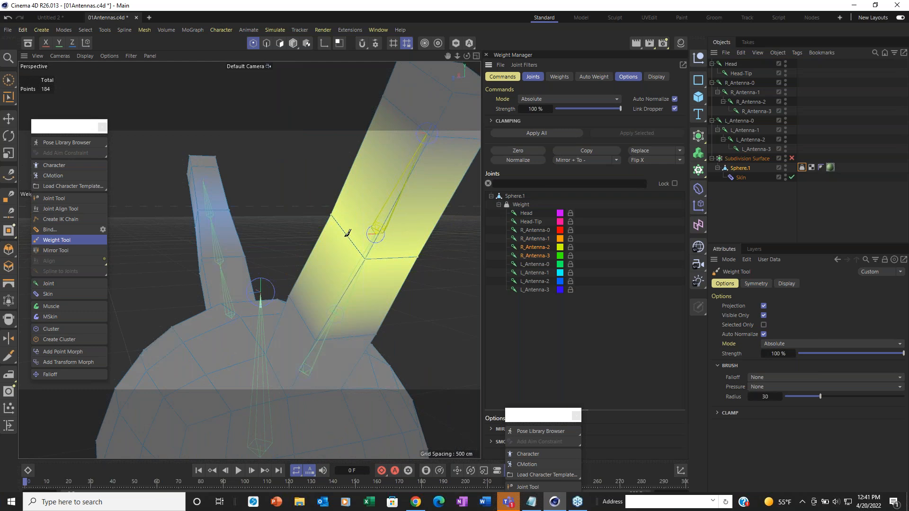
mouse_move(335, 230)
left_mouse_down("alt")
mouse_move(229, 310)
mouse_move(318, 263)
mouse_move(290, 187)
mouse_move(296, 197)
left_mouse_up("alt")
left_click_drag(369, 216, 391, 202)
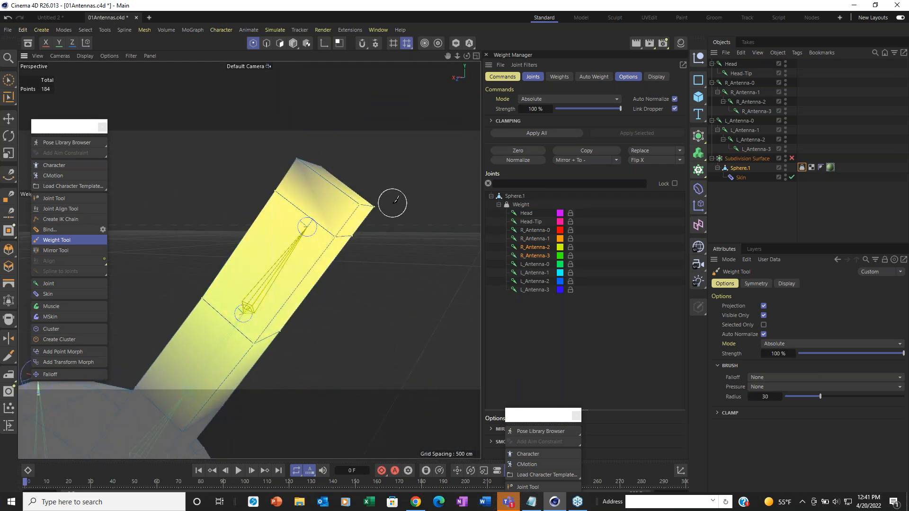
key("ctrl+z")
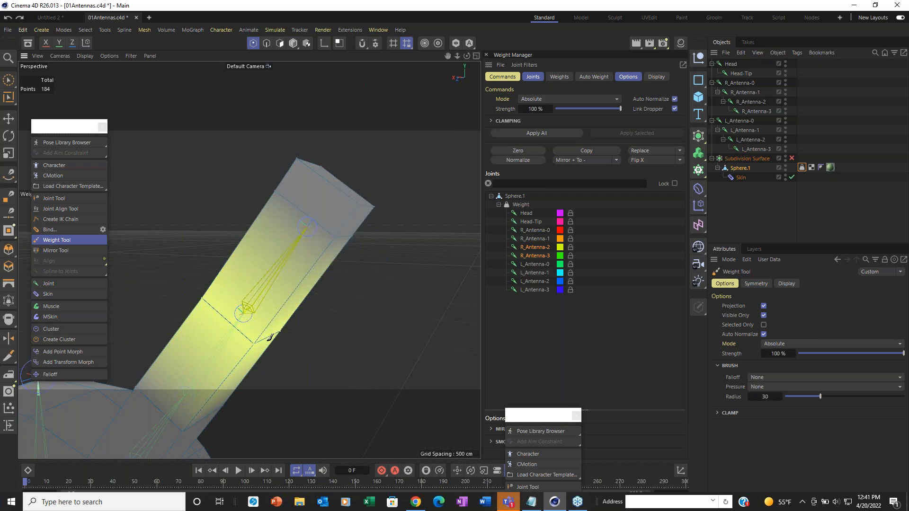
left_click_drag(269, 338, 284, 334)
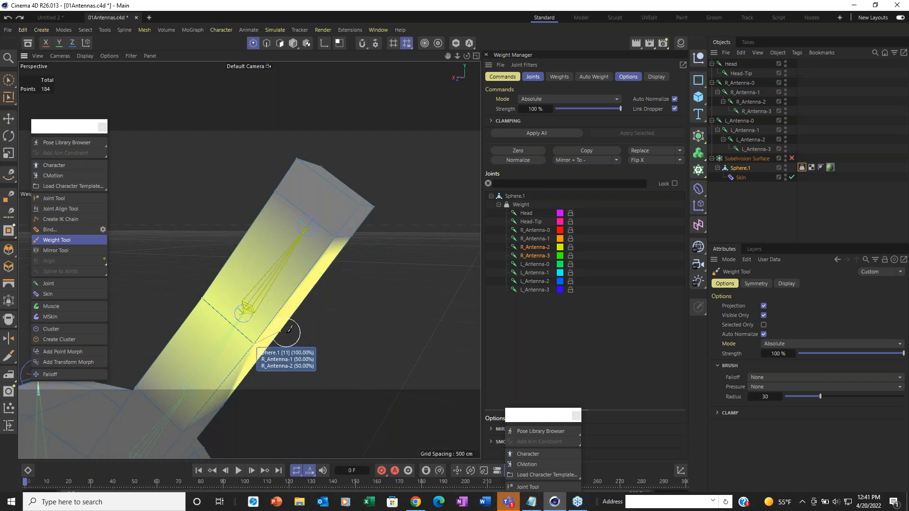
key("ctrl+z")
Step: Select only R_Antenna-2 and paint its full weight over all points at the antenna's tip
left_click(541, 246)
mouse_move(257, 194)
left_mouse_down()
mouse_move(306, 199)
mouse_move(350, 167)
left_mouse_up()
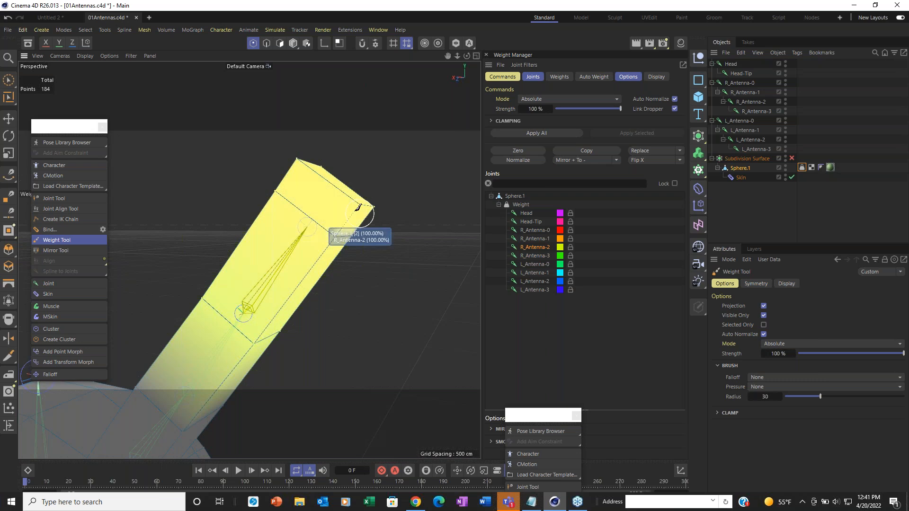
mouse_move(358, 207)
left_mouse_down("alt")
mouse_move(122, 231)
mouse_move(187, 232)
mouse_move(335, 180)
left_mouse_up("alt")
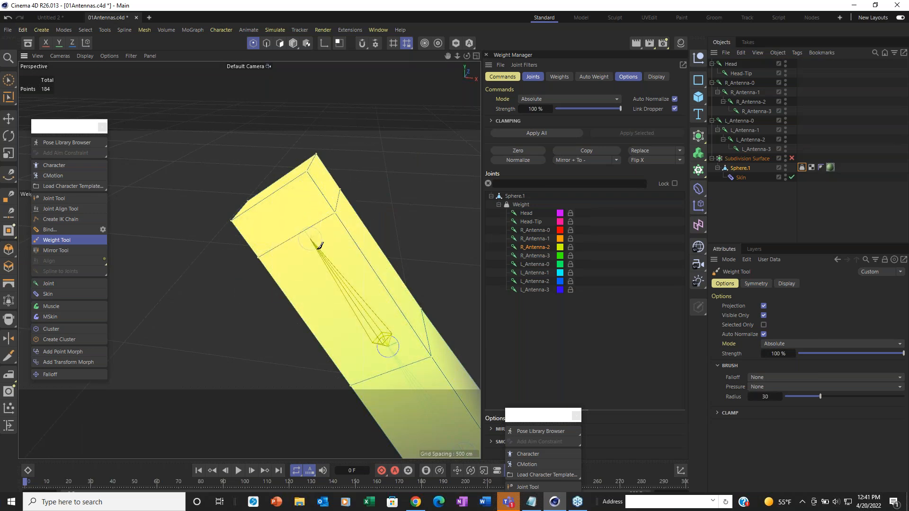
left_click_drag(318, 244, 314, 263, "alt")
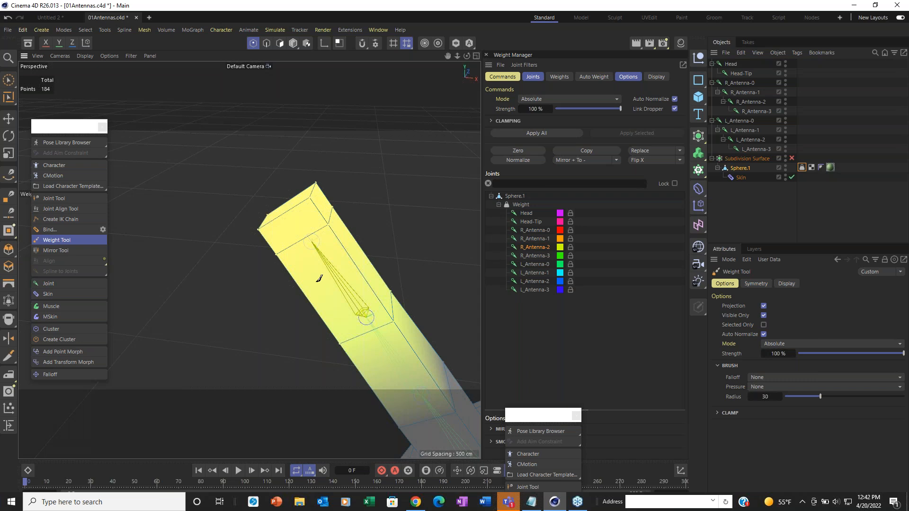
scroll(319, 278, "down", 3)
mouse_move(358, 320)
middle_mouse_down("alt")
mouse_move(249, 258)
mouse_move(247, 158)
middle_mouse_up("alt")
left_click_drag(293, 227, 5, 192, "alt")
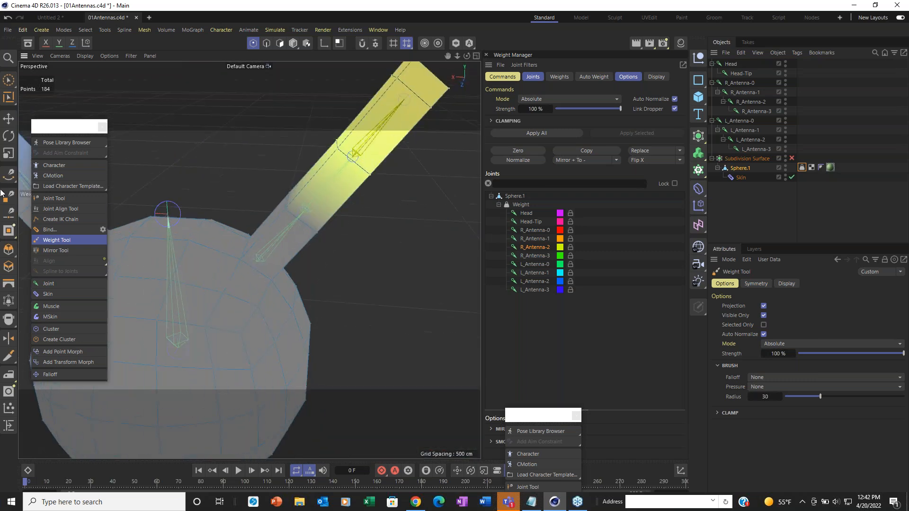
Step: Leave the Weight Tool, select the whole Weight entry, and examine all joints' weight colours over the head and both antennas
left_click(9, 120)
left_click(520, 204)
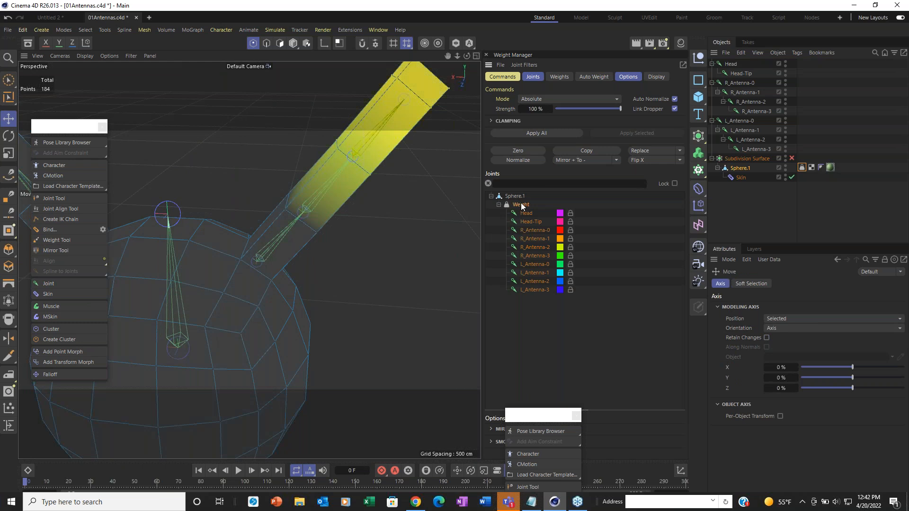
scroll(305, 284, "down", 2)
right_click_drag(339, 280, 283, 300, "alt")
middle_click_drag(281, 300, 345, 246, "alt")
left_click_drag(344, 261, 525, 205, "alt")
left_click_drag(402, 237, 341, 260, "alt")
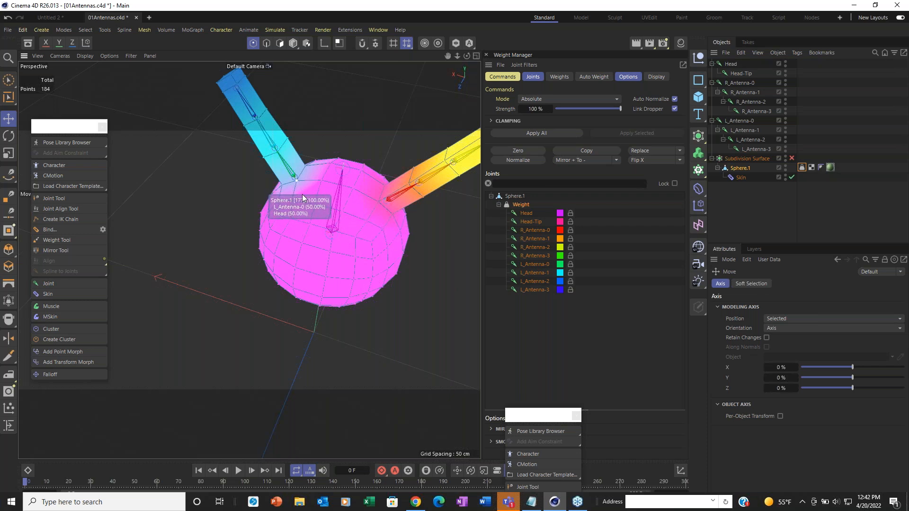
left_click_drag(359, 237, 469, 271, "alt")
Step: Re-enable the Subdivision Surface and close the Weight Manager to get a full view of the smoothed character
left_click(791, 158)
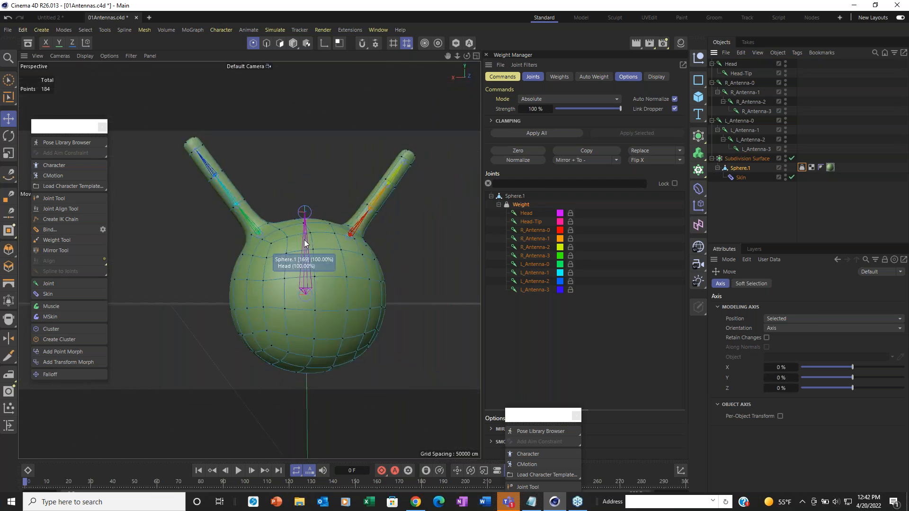
left_click_drag(324, 258, 254, 291, "alt")
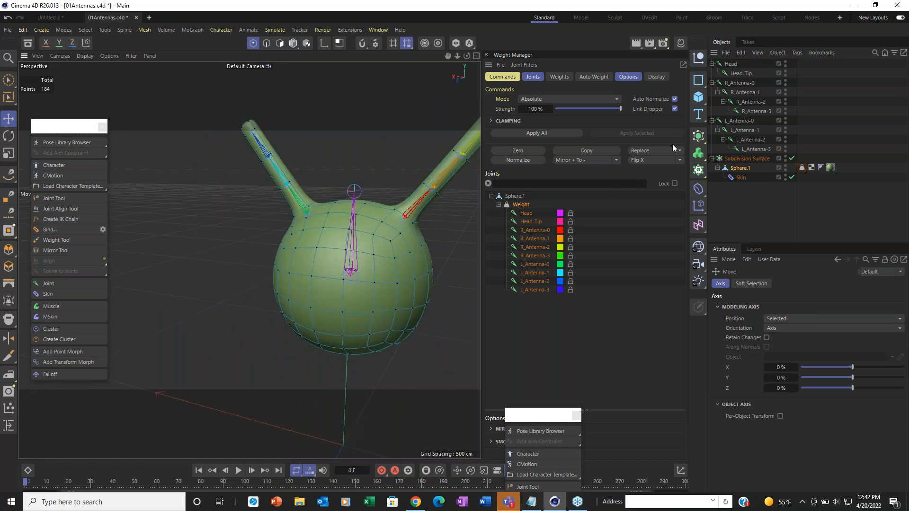
left_click(488, 57)
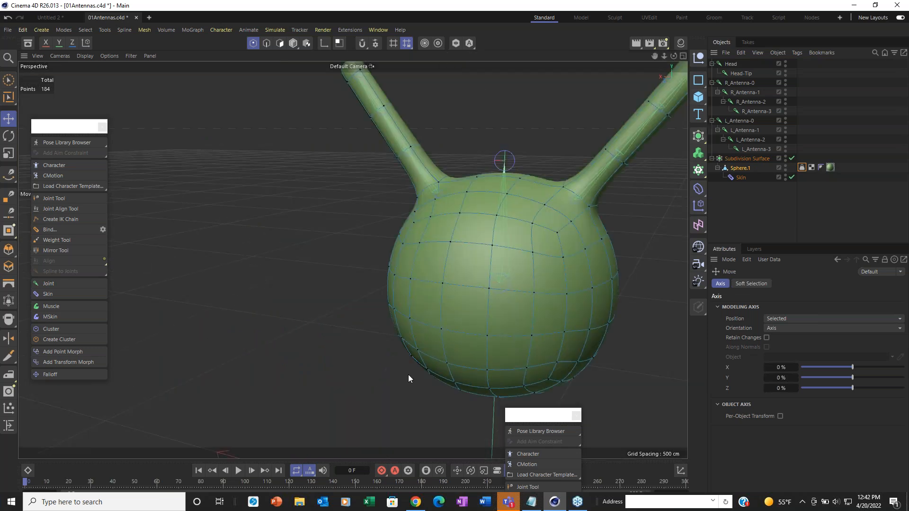
left_click_drag(408, 374, 466, 315, "alt")
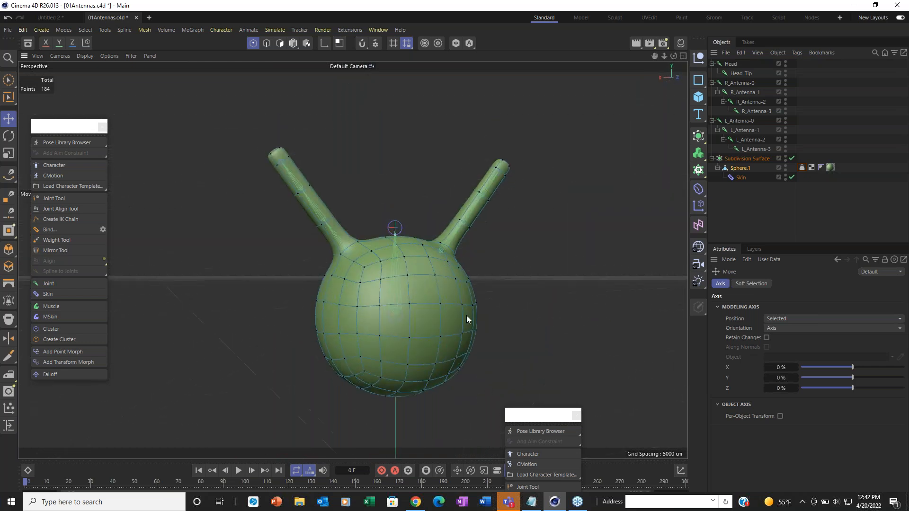
scroll(438, 329, "up", 1)
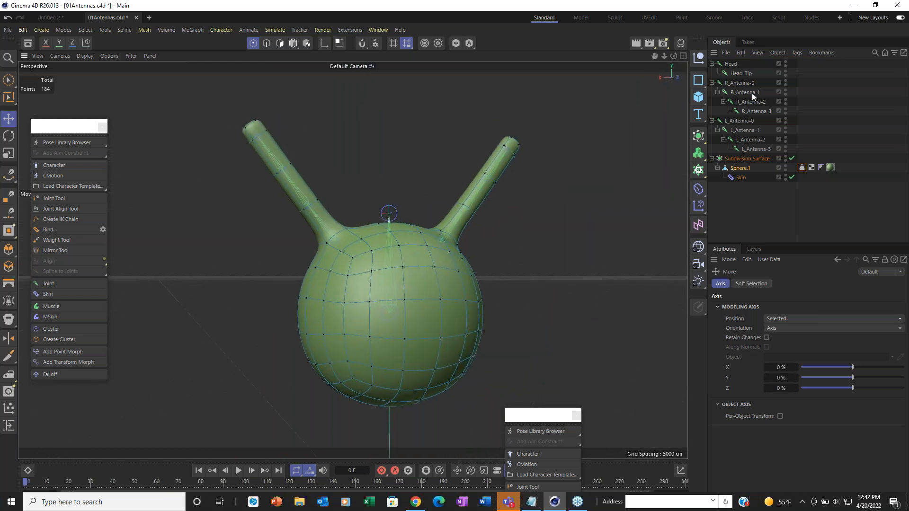
Step: Switch to Model mode, activate the Rotate tool, and try rotating joint R_Antenna-2
left_click(751, 101)
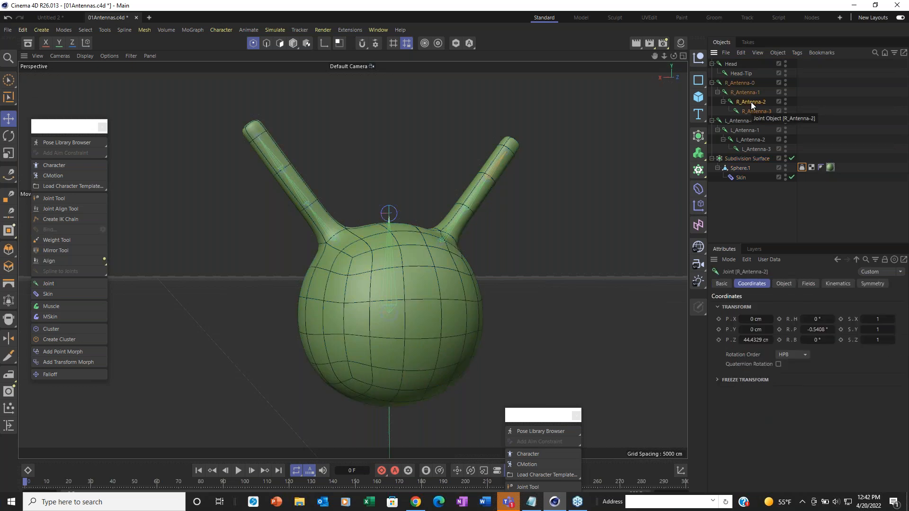
left_click(292, 44)
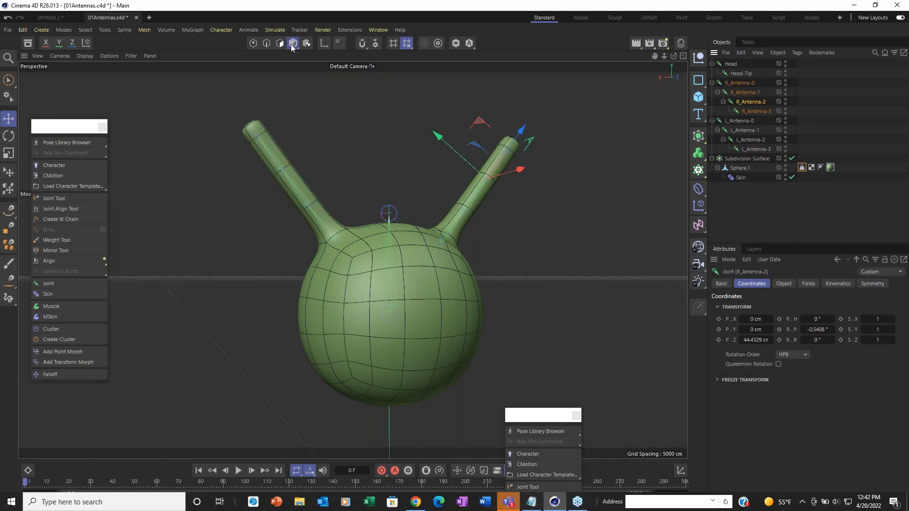
left_click(9, 137)
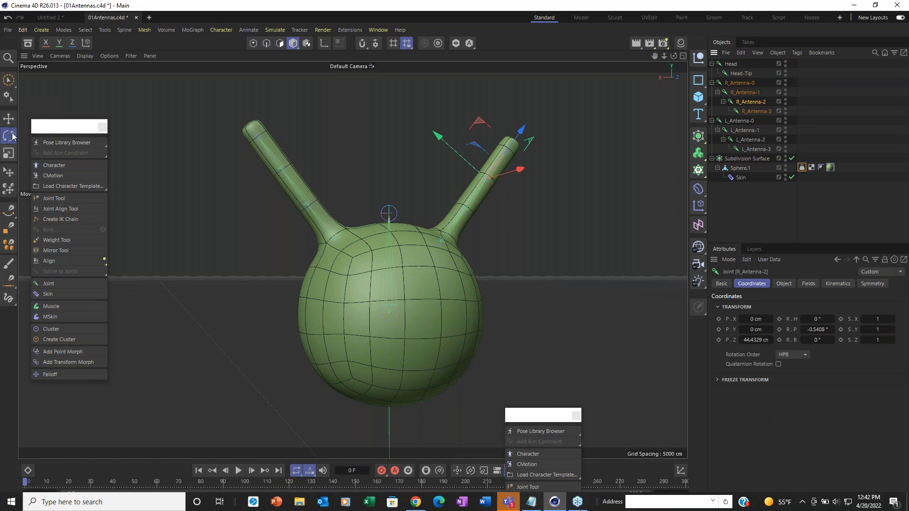
mouse_move(451, 184)
left_mouse_down()
mouse_move(453, 148)
mouse_move(456, 238)
mouse_move(451, 124)
mouse_move(465, 225)
mouse_move(448, 175)
left_mouse_up()
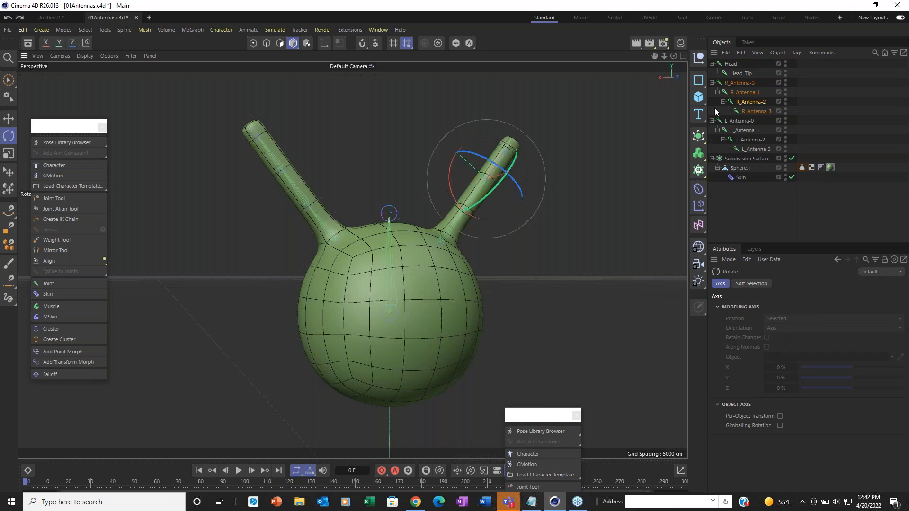
Step: Try bending the antenna by rotating joint R_Antenna-1 to a pitch of about -43°, and undo the rotation
left_click(758, 93)
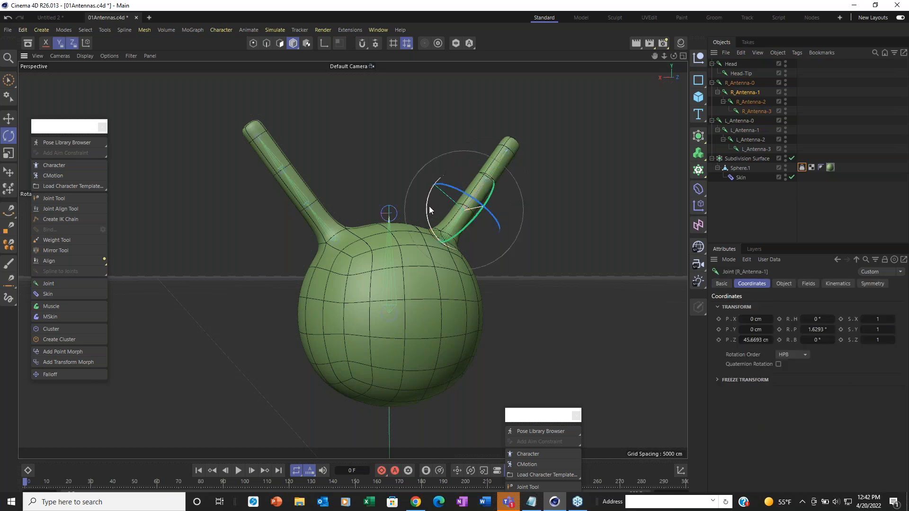
left_click_drag(429, 210, 450, 186)
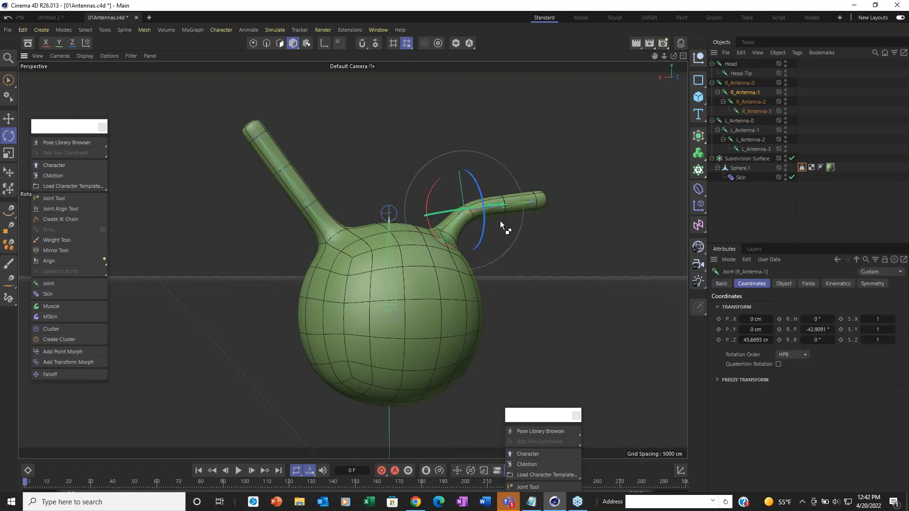
key("ctrl+z")
left_click_drag(439, 264, 318, 300, "alt")
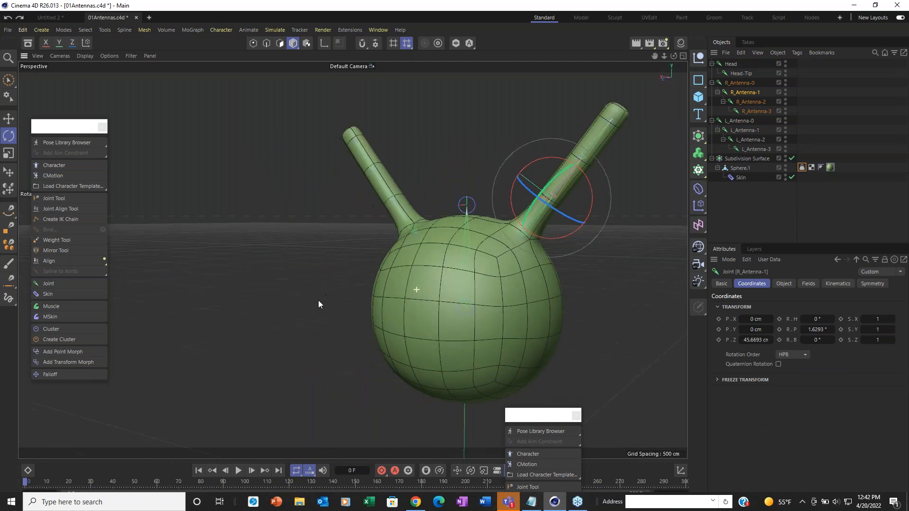
Step: Try moving the Head joint on its own, and undo the move
left_click(733, 65)
left_click_drag(513, 311, 440, 291, "alt")
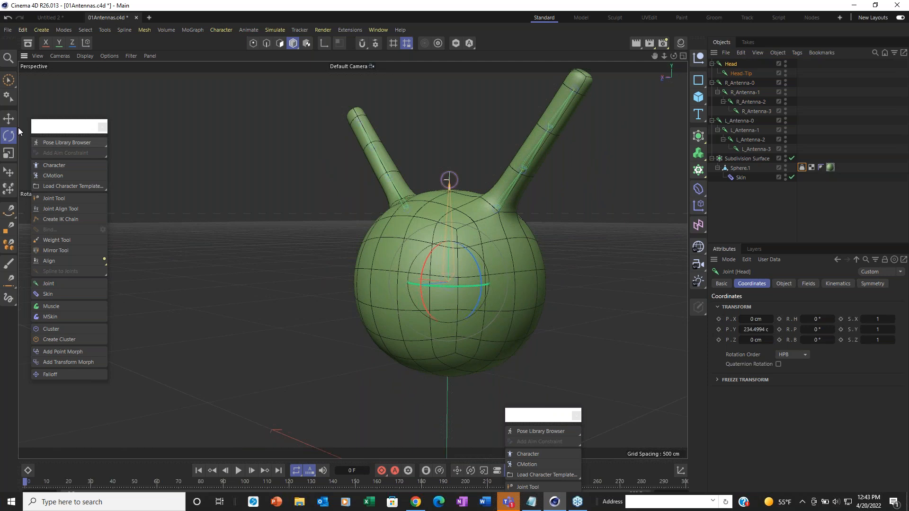
left_click(9, 118)
left_click_drag(520, 220, 121, 251, "alt")
key("ctrl+z")
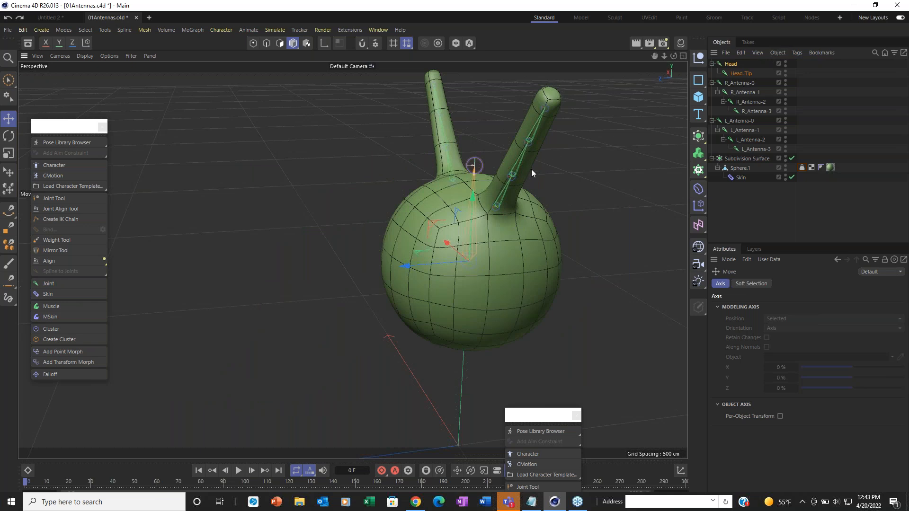
Step: Switch to the Front view and parent the R_Antenna-0 and L_Antenna-0 joint chains under the Head joint
key("F2")
key("F3")
key("F4")
scroll(531, 169, "down", 5)
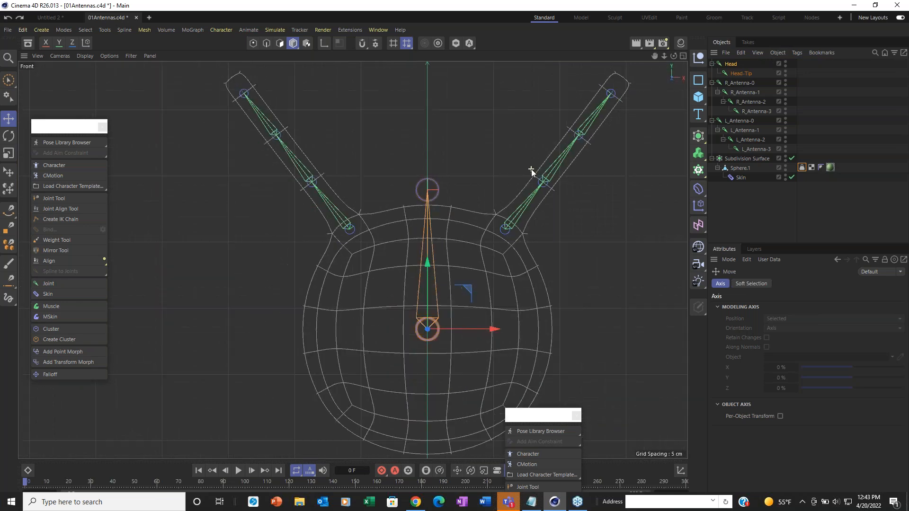
left_click(734, 83)
left_click(746, 121, "shift")
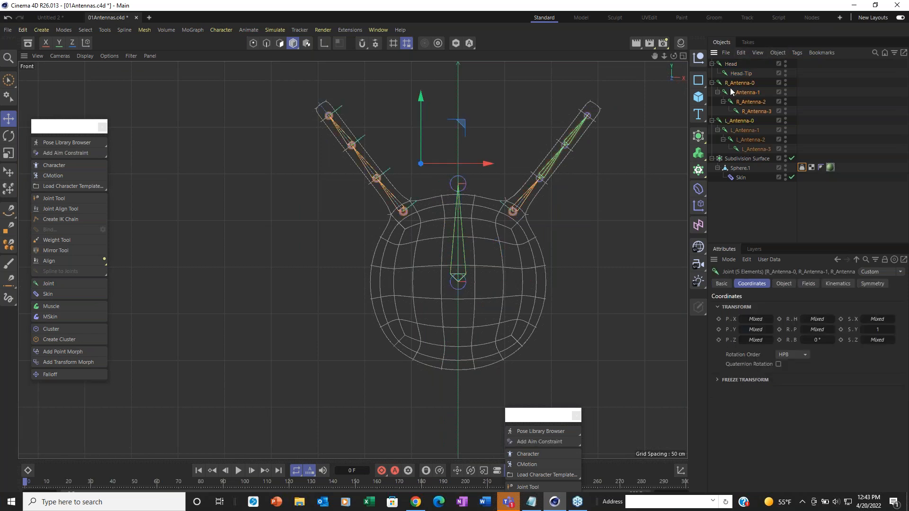
left_click_drag(735, 84, 732, 64)
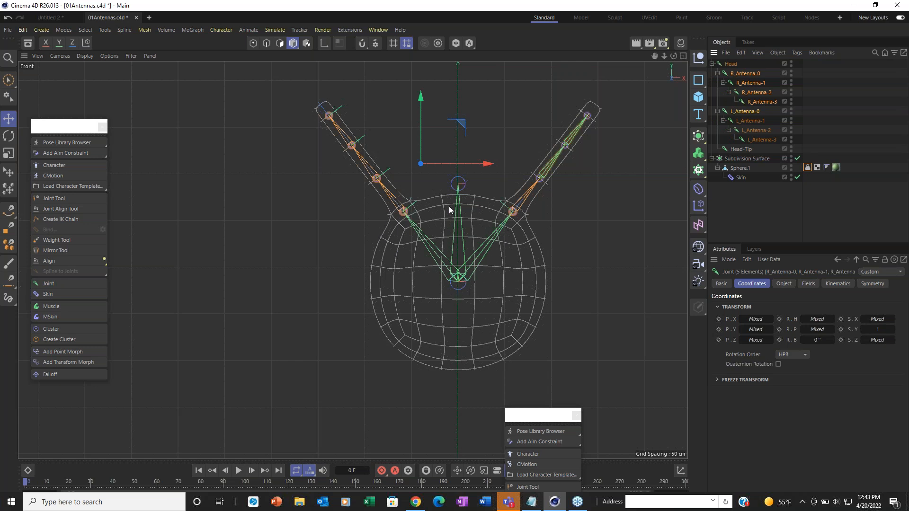
Step: Return to the Perspective view, try moving the Head joint with its antenna chains, and undo the move
left_click(737, 63)
key("F1")
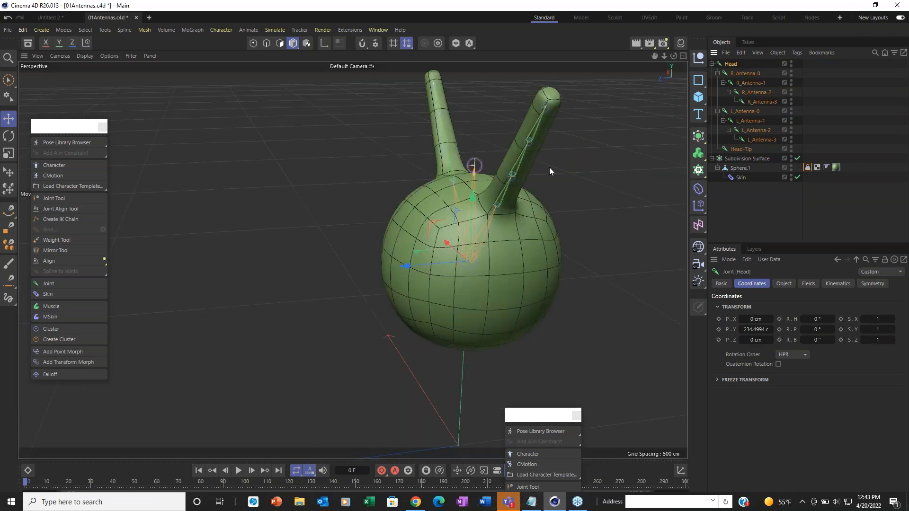
left_click_drag(428, 227, 239, 255)
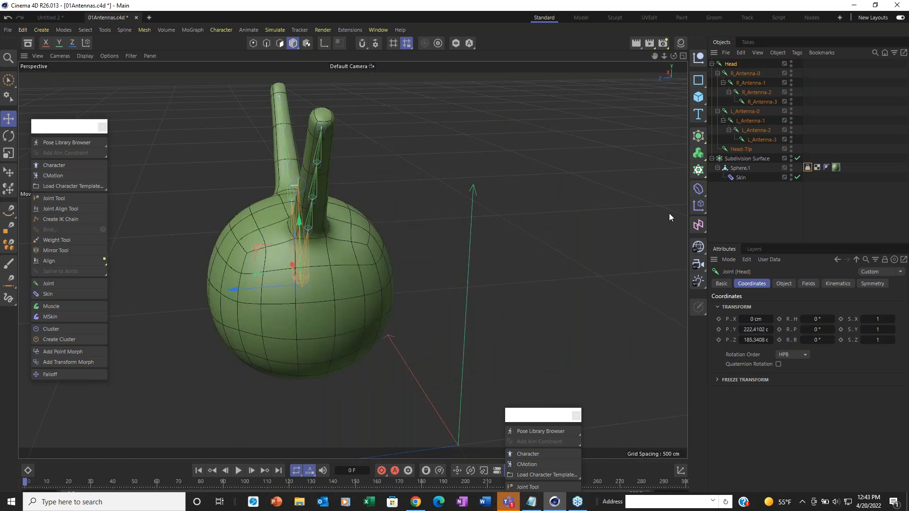
key("ctrl+z")
left_click_drag(481, 245, 598, 115, "alt")
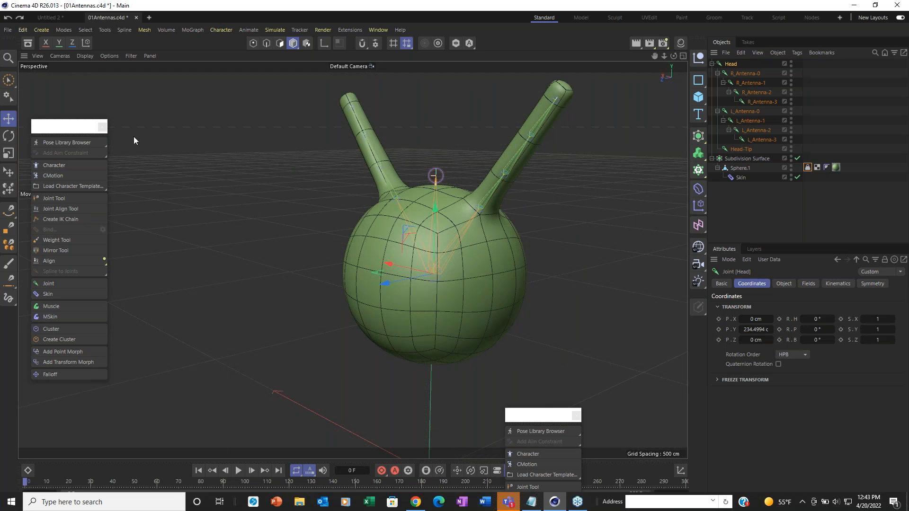
Step: Try rotating the Head joint about different axes, undoing each rotation
left_click(9, 136)
left_click_drag(405, 260, 353, 324)
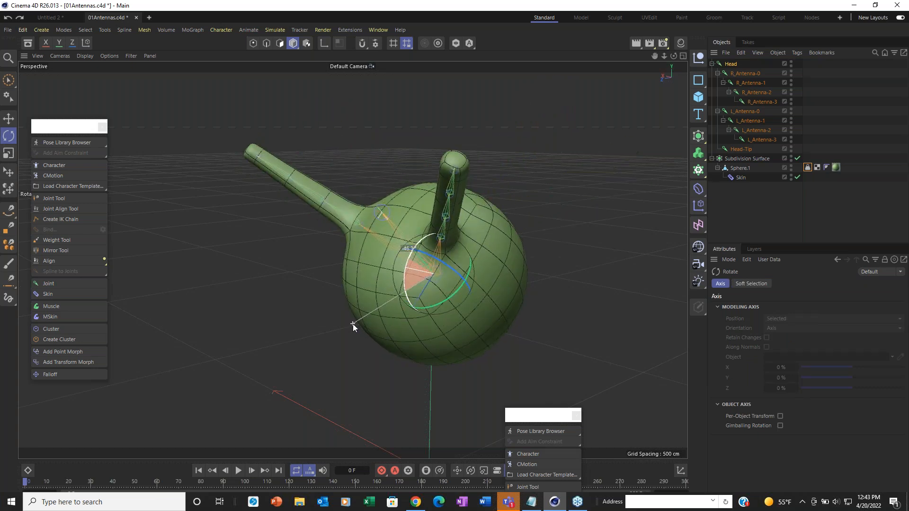
key("ctrl+z")
left_click_drag(441, 282, 303, 295)
key("ctrl+z")
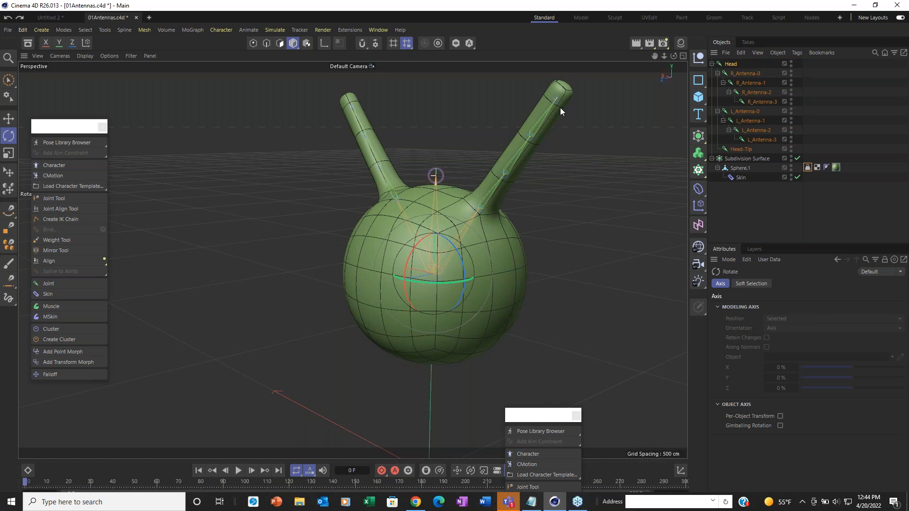
Step: Tilt the Head joint and bend the right antenna by rotating joints R_Antenna-0, R_Antenna-1 and R_Antenna-2
left_click_drag(413, 245, 432, 213)
left_click(742, 75)
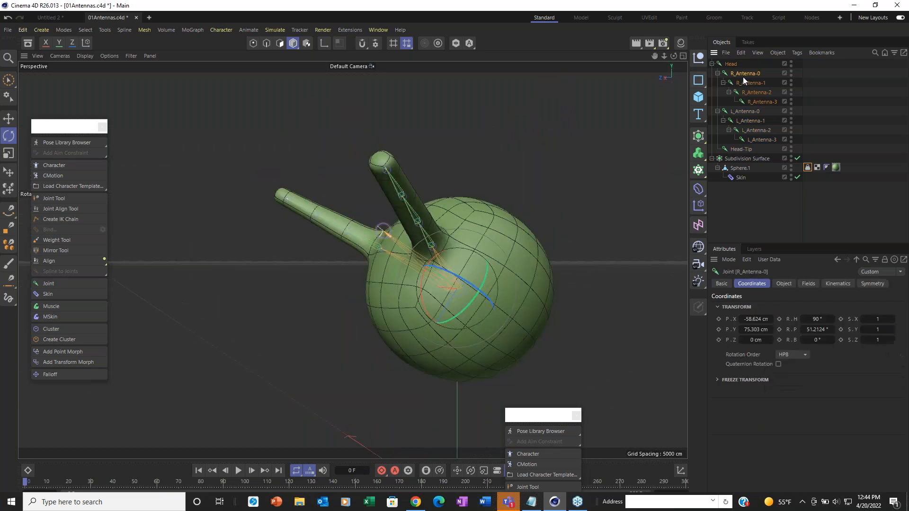
left_click_drag(380, 271, 429, 219, "alt")
left_click(752, 83)
mouse_move(423, 175)
left_mouse_down()
mouse_move(435, 166)
mouse_move(427, 174)
left_mouse_up()
left_click(756, 92)
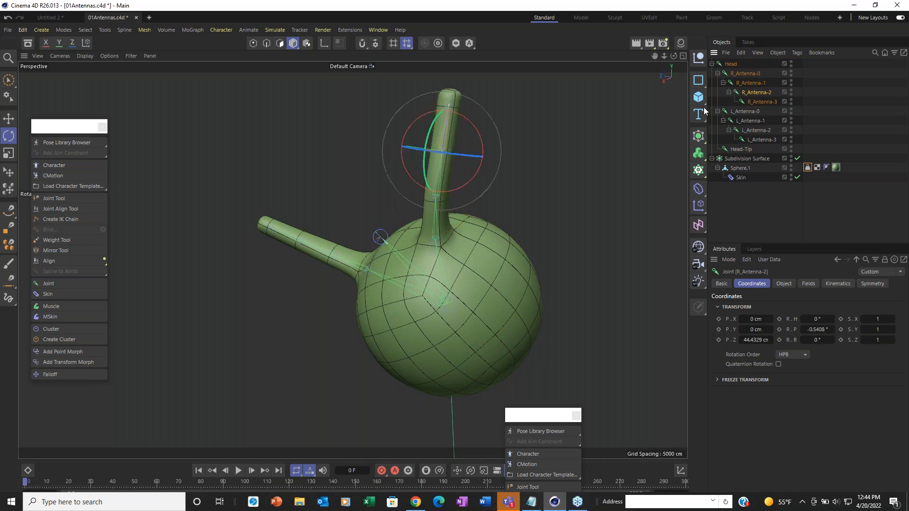
left_click_drag(446, 115, 525, 102)
Step: Rotate the Head joint toward the opposite side and swing R_Antenna-0 and R_Antenna-1 back over the head
left_click(732, 65)
left_click_drag(478, 248, 545, 332)
left_click(751, 73)
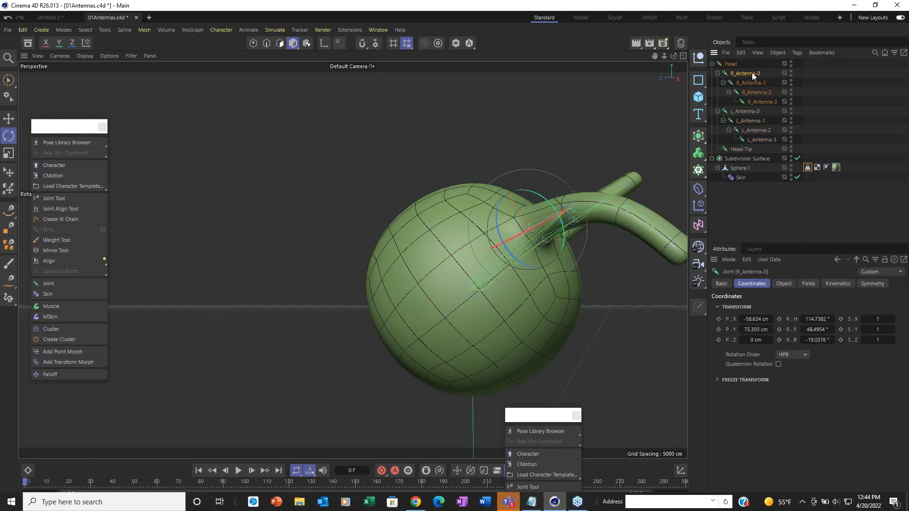
left_click_drag(548, 203, 520, 177)
left_click(757, 82)
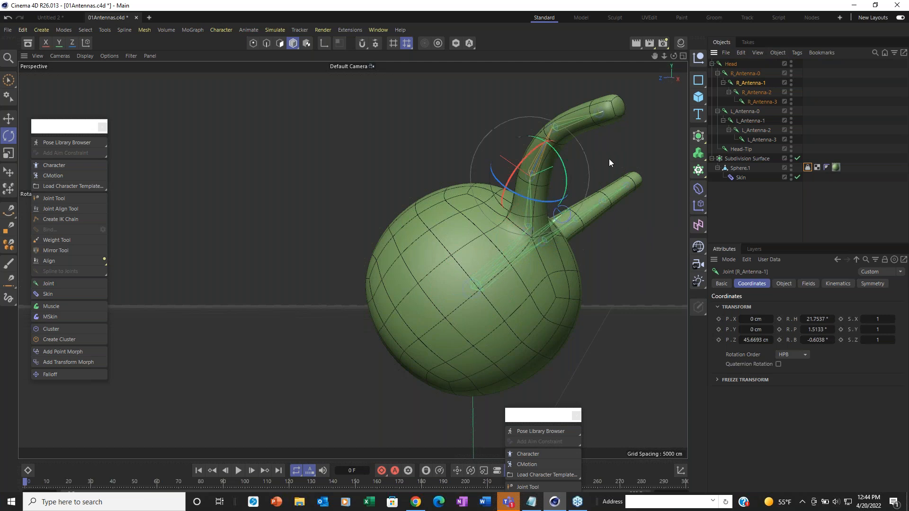
left_click_drag(565, 169, 479, 100)
Step: Undo the last R_Antenna-2 rotation and bend that joint again to a heading of about -38°
left_click(757, 92)
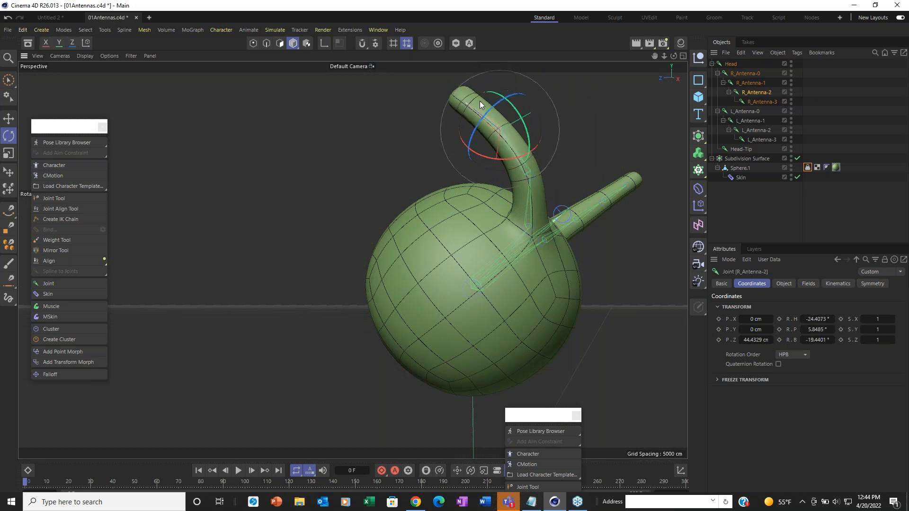
key("ctrl+z")
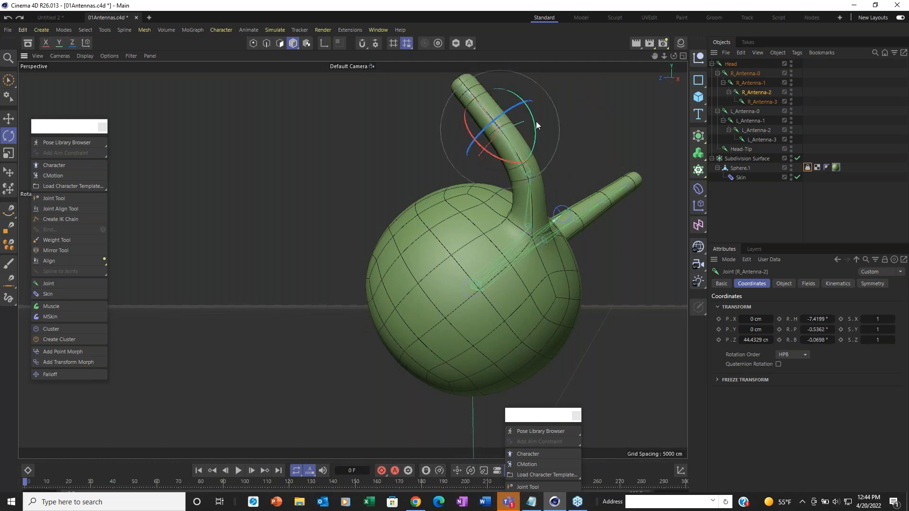
left_click(536, 122)
left_click(766, 92)
left_click_drag(534, 131, 530, 109)
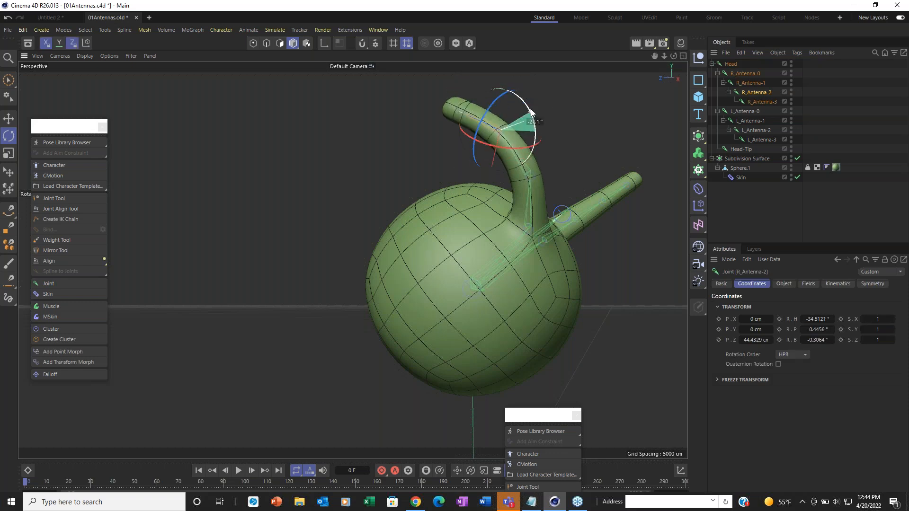
scroll(390, 204, "down", 2)
left_click_drag(390, 204, 659, 125, "alt")
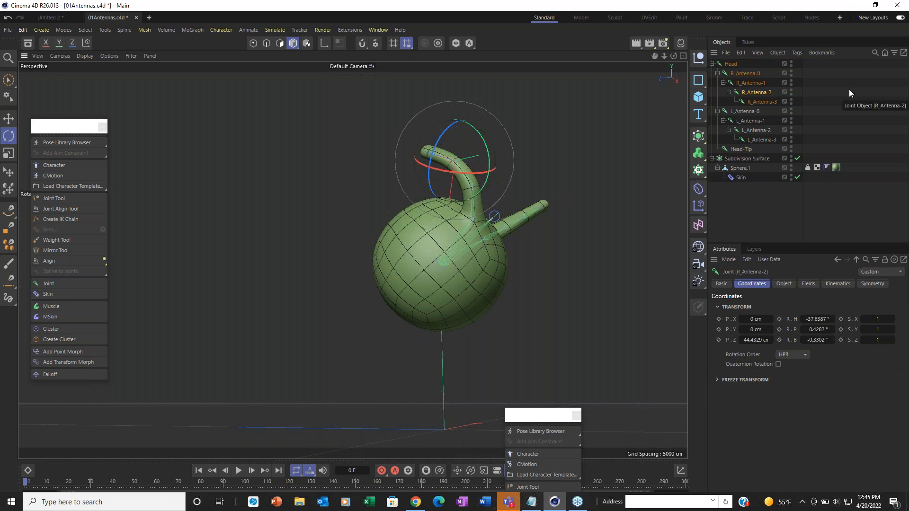
Step: Undo all test rotations of the Head and right antenna joints to return the rig to its rest pose
key("ctrl+z")
key("ctrl+z")
key("ctrl+z")
key("ctrl+z")
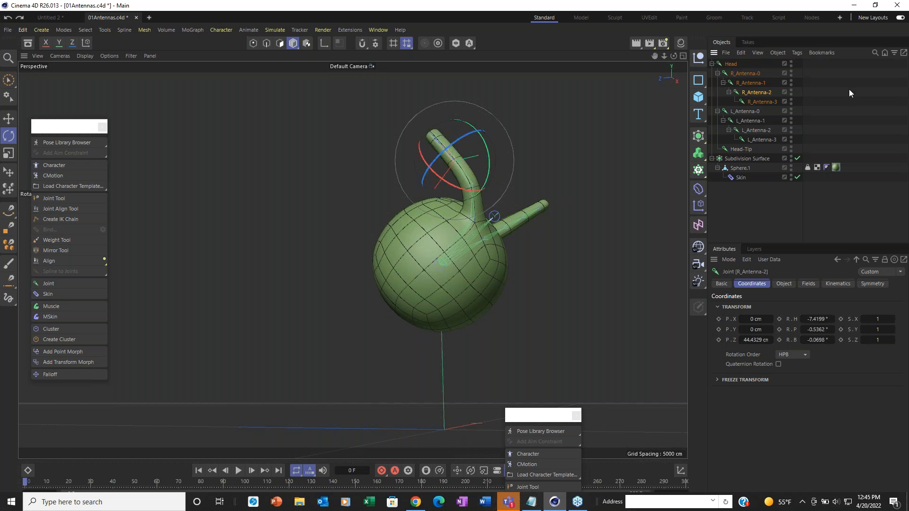
key("ctrl+z")
key("ctrl+z")
key("ctrl+z")
key("ctrl+z")
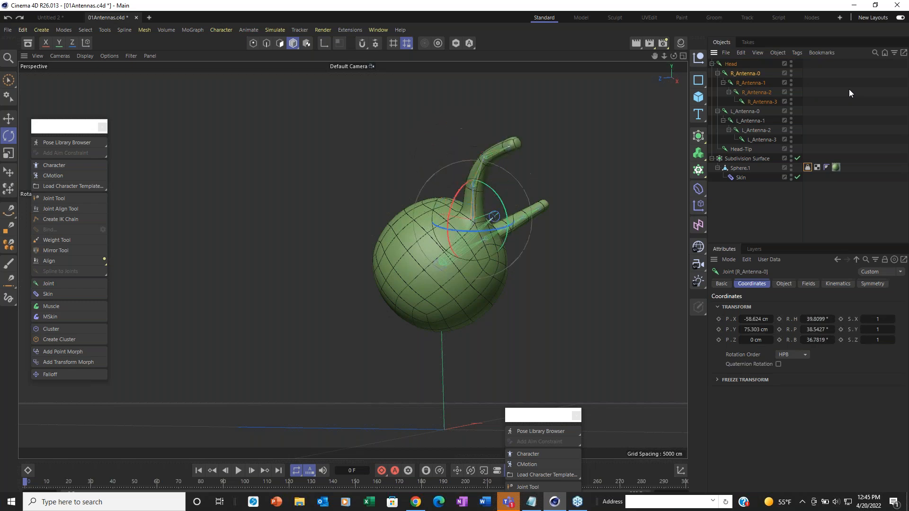
key("ctrl+z")
key("ctrl+z")
key("ctrl+z")
key("ctrl+z")
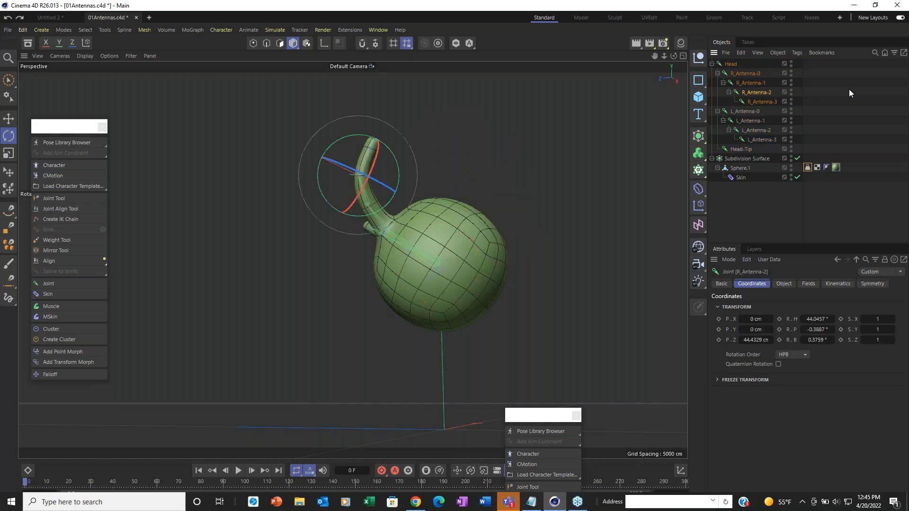
key("ctrl+z")
key("ctrl+z")
key("ctrl+z")
key("ctrl+z")
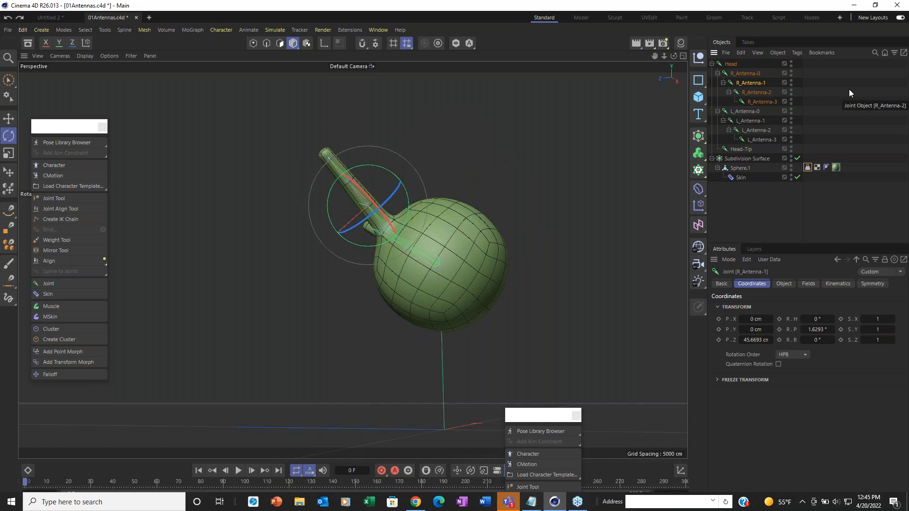
key("ctrl+z")
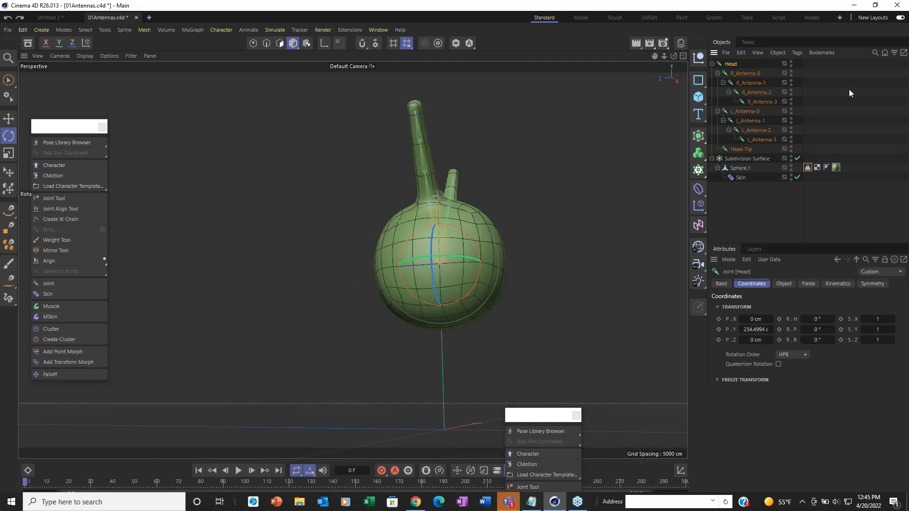
Step: Add an IK rigging tag to R_Antenna-0 and another one to L_Antenna-0
left_click_drag(455, 236, 555, 221, "alt")
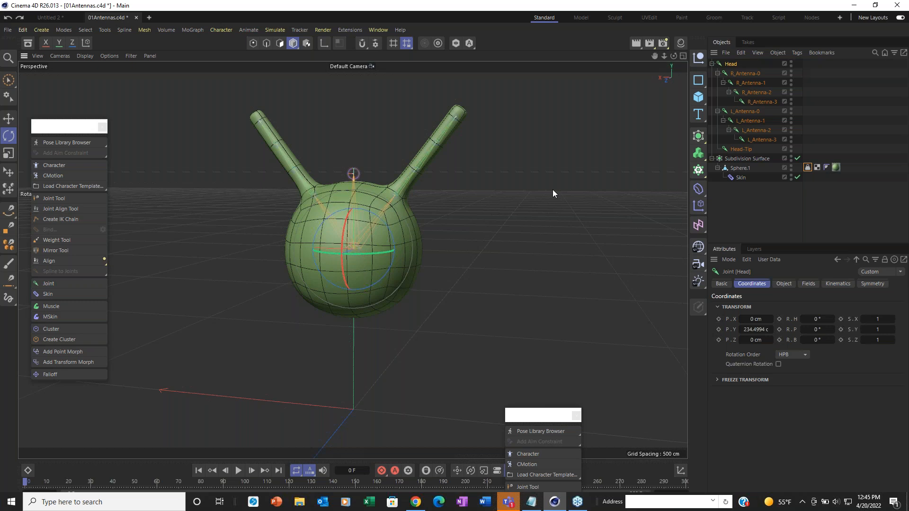
left_click(741, 75)
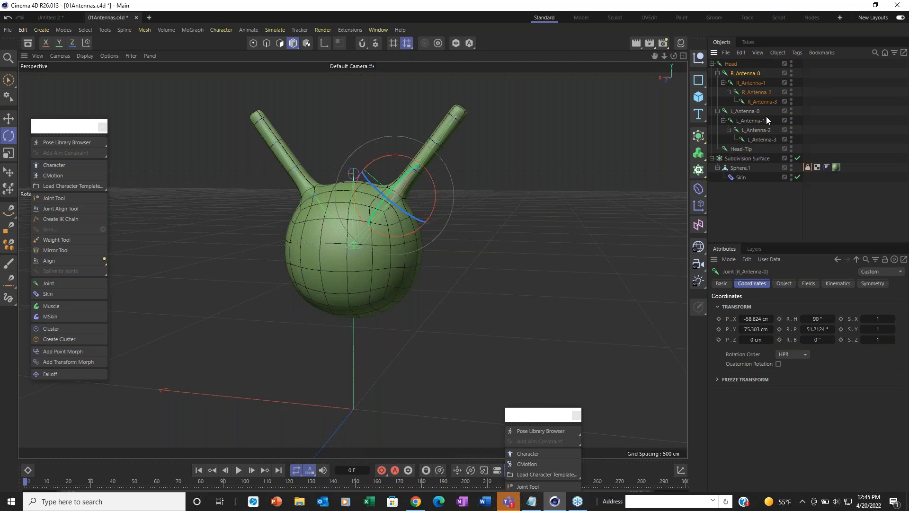
right_click(745, 74)
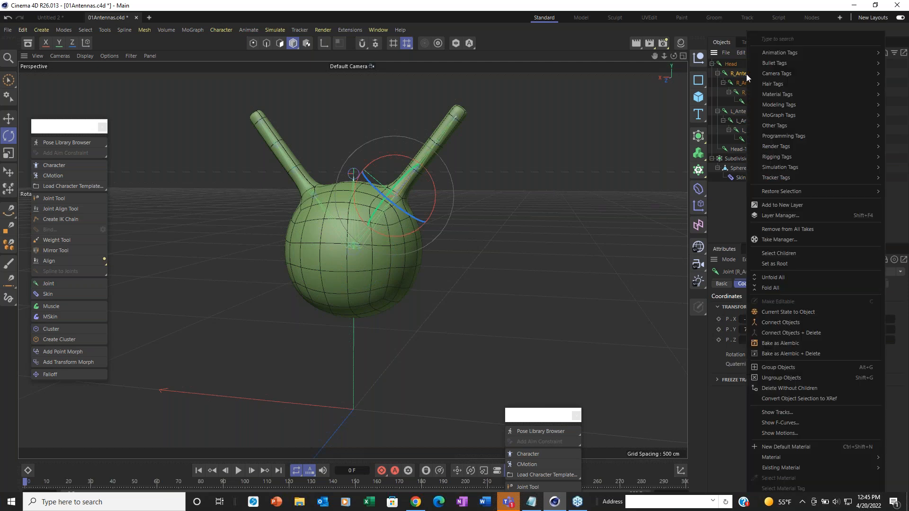
mouse_move(802, 158)
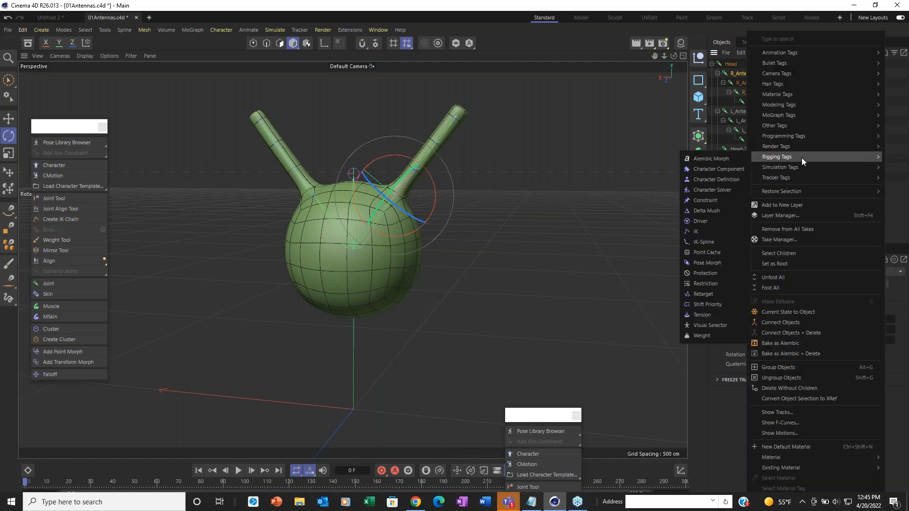
left_click(704, 231)
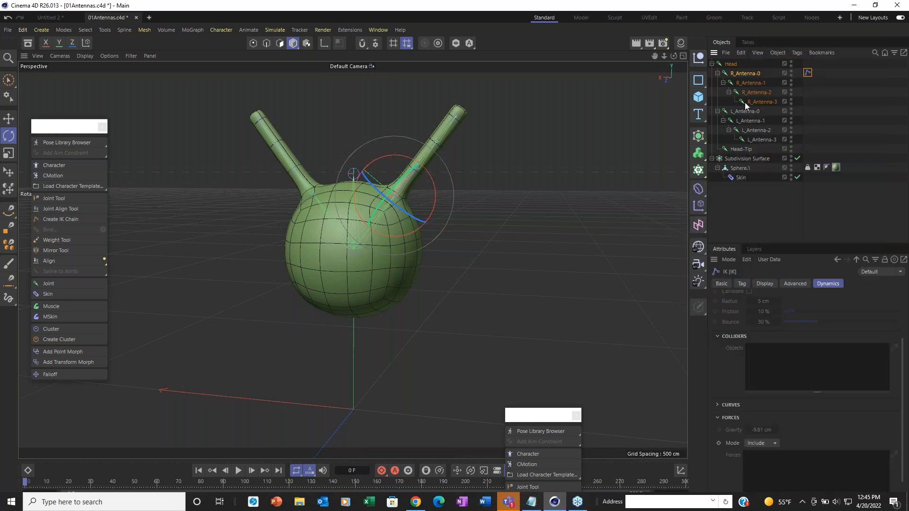
right_click(747, 115)
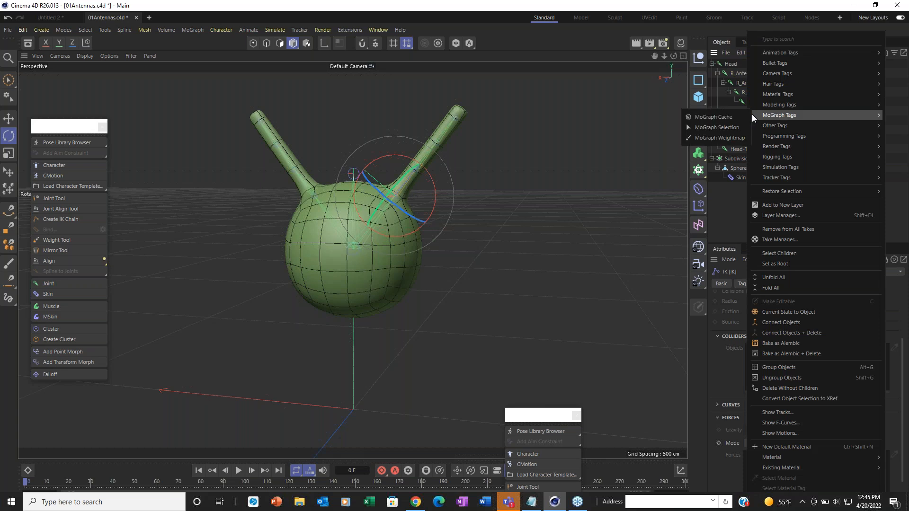
mouse_move(771, 158)
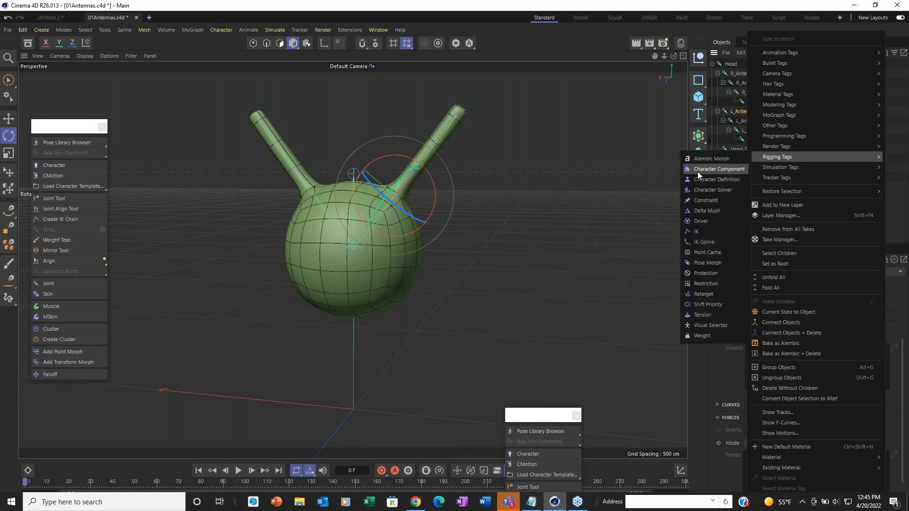
left_click(699, 232)
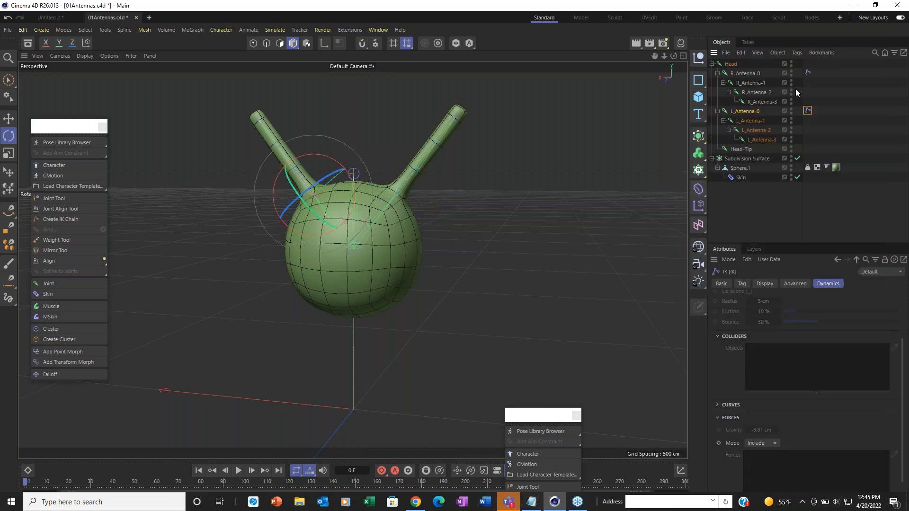
Step: Assign R_Antenna-3 as the End of R_Antenna-0's IK tag and L_Antenna-3 as the End of L_Antenna-0's IK tag
left_click(807, 73)
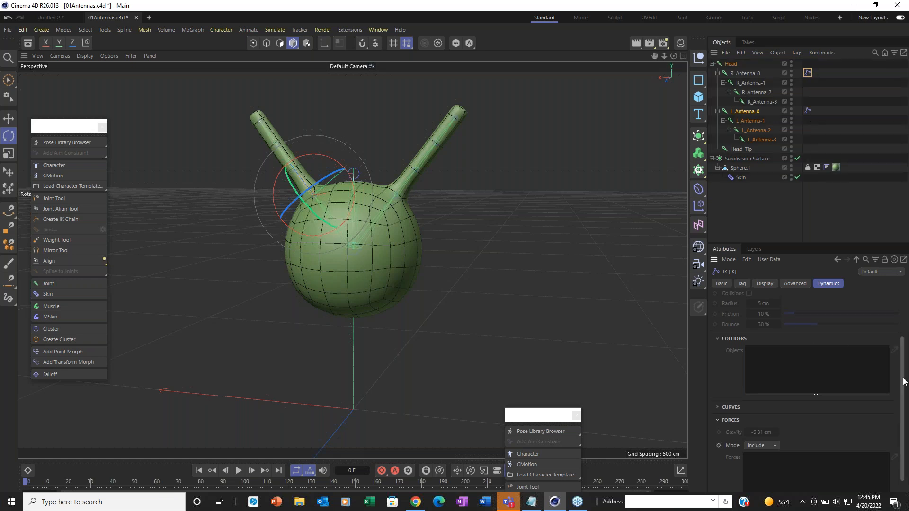
scroll(904, 386, "up", 3)
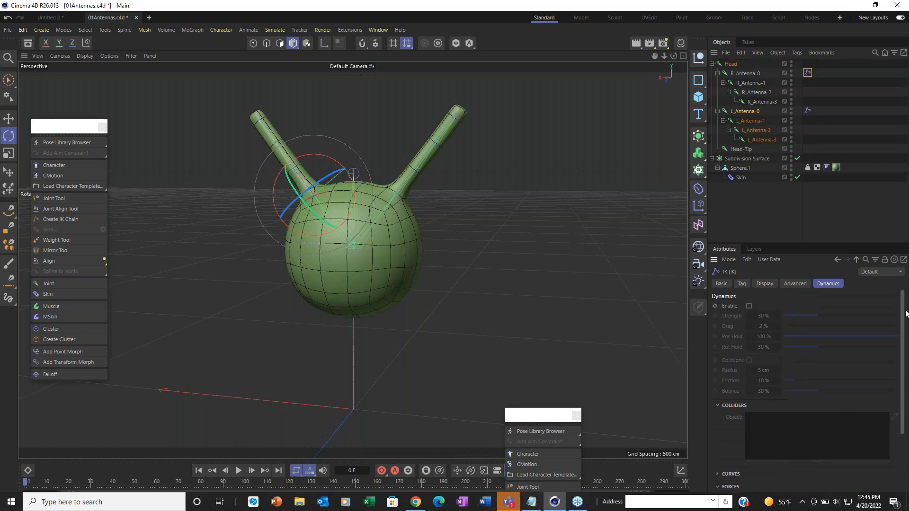
left_click(742, 284)
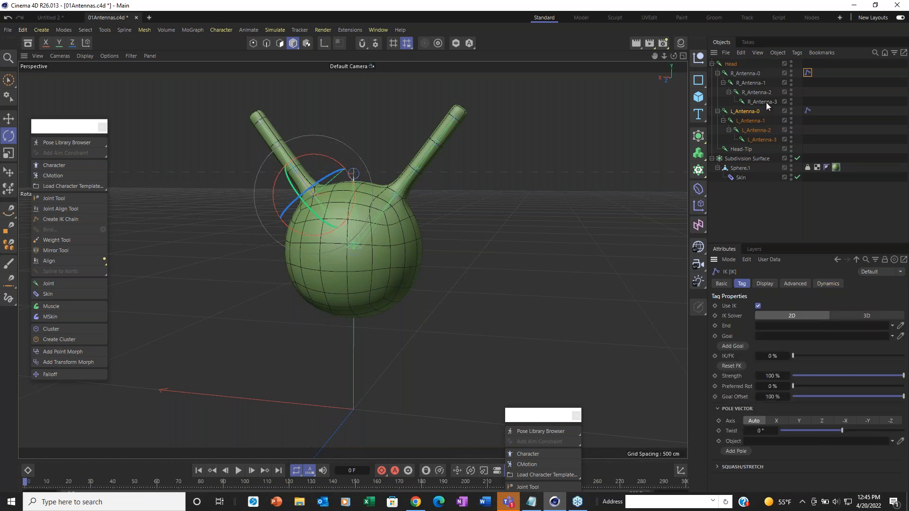
left_click_drag(767, 101, 774, 315)
left_click_drag(788, 330, 788, 330)
left_click_drag(807, 107, 807, 110, "ctrl")
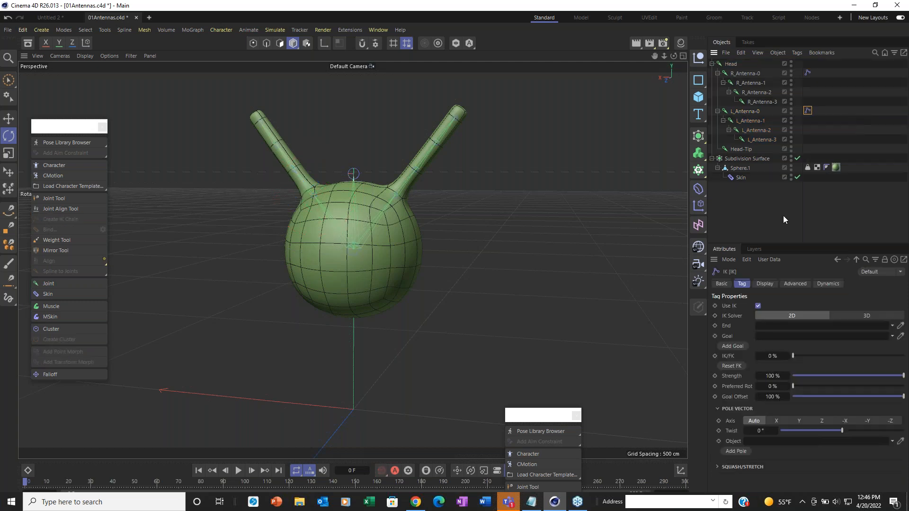
left_click_drag(768, 141, 805, 329)
Step: Enable Dynamics on both antenna IK tags together
left_click(808, 73)
left_click(807, 112, "ctrl")
left_click(831, 284)
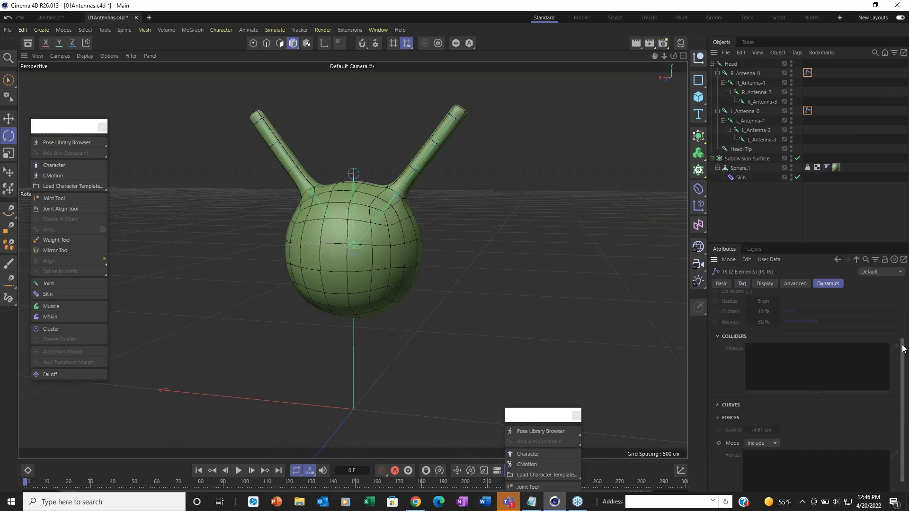
left_click_drag(902, 345, 893, 223)
left_click(748, 305)
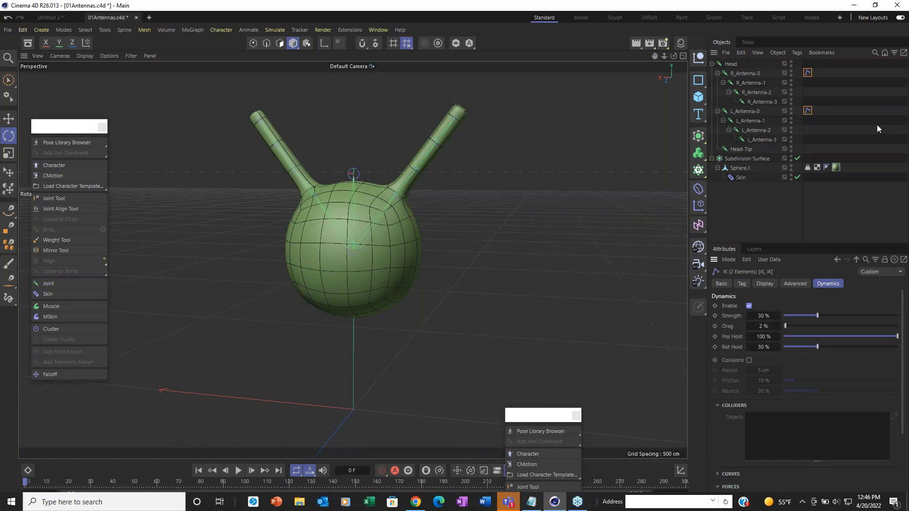
Step: Play the timeline while rotating and moving the Head joint to test how the antennas react to the IK dynamics
left_click(238, 471)
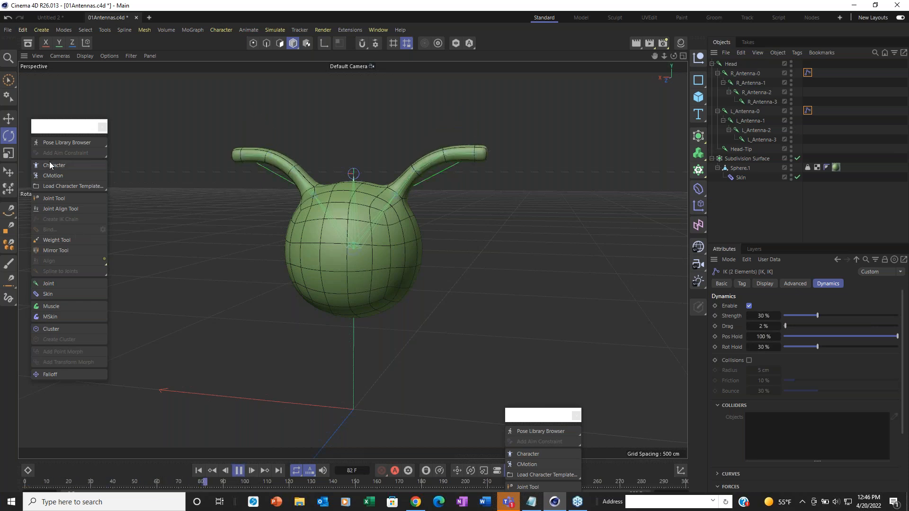
left_click(8, 119)
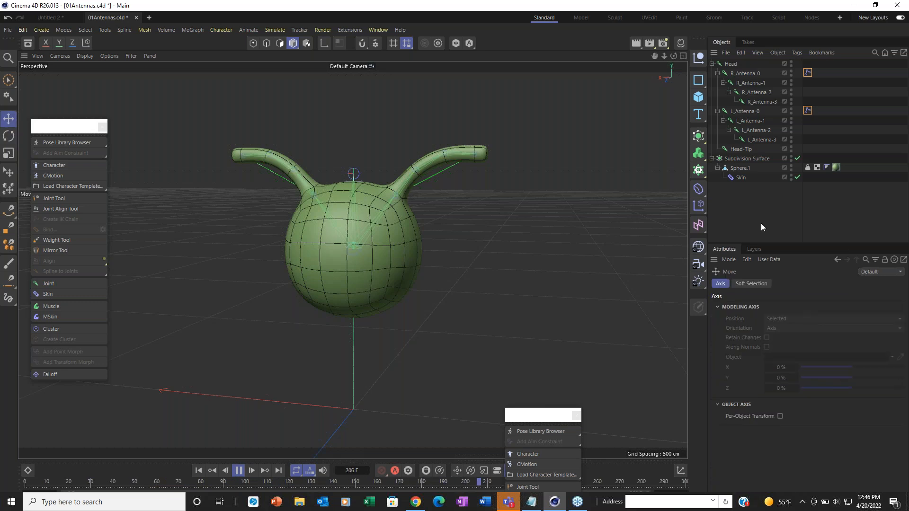
left_click(730, 64)
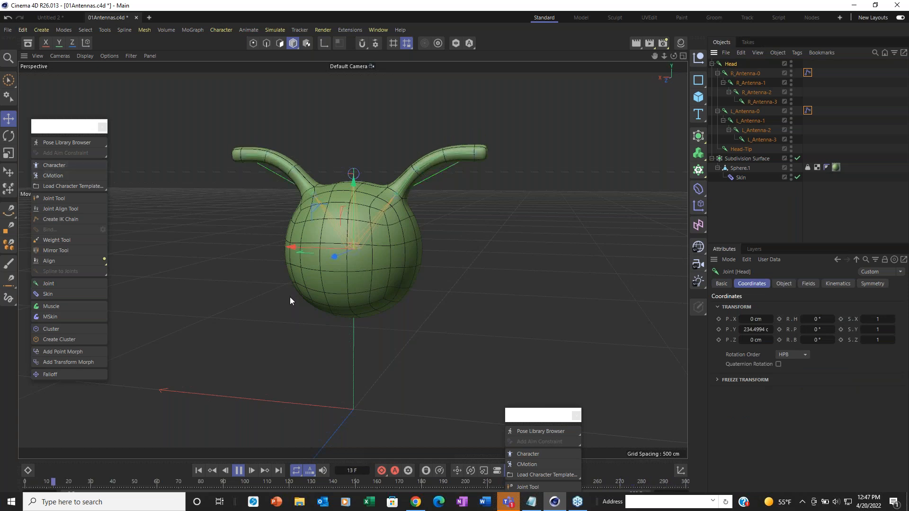
left_click_drag(333, 301, 331, 246, "alt")
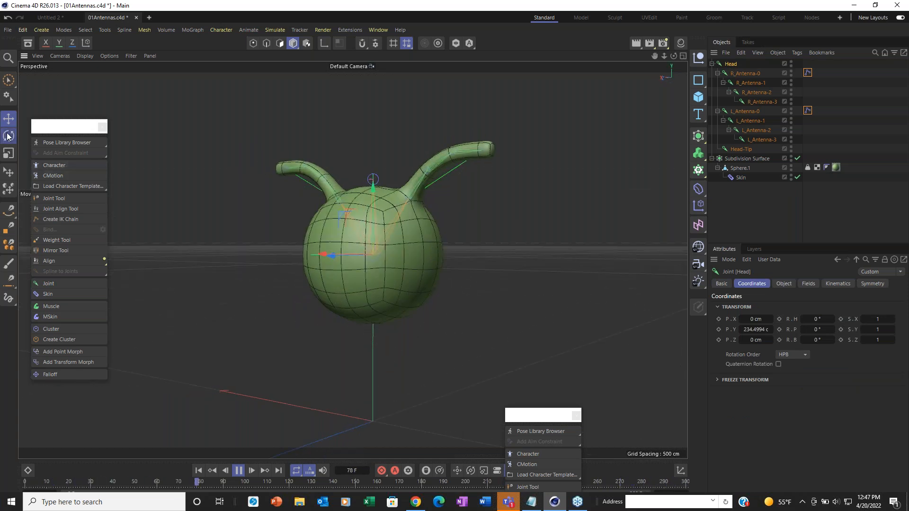
key("r")
left_click_drag(349, 239, 352, 268)
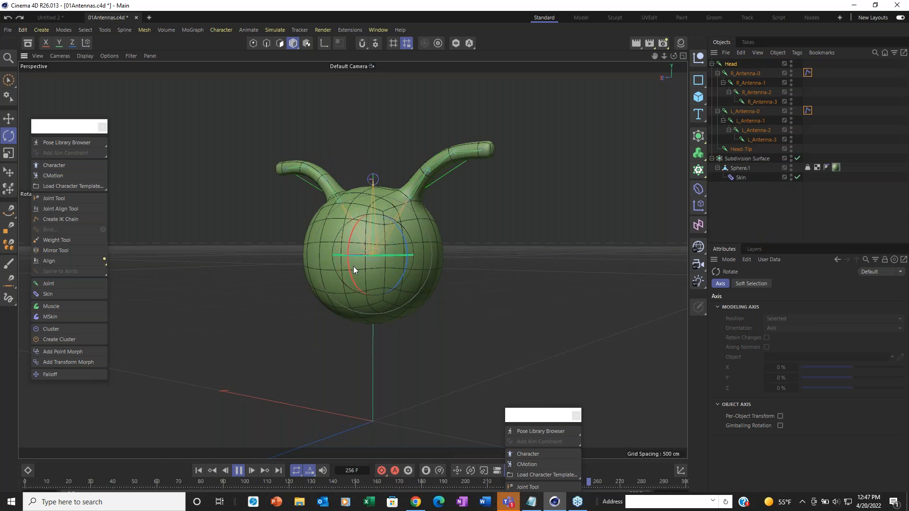
key("ctrl+z")
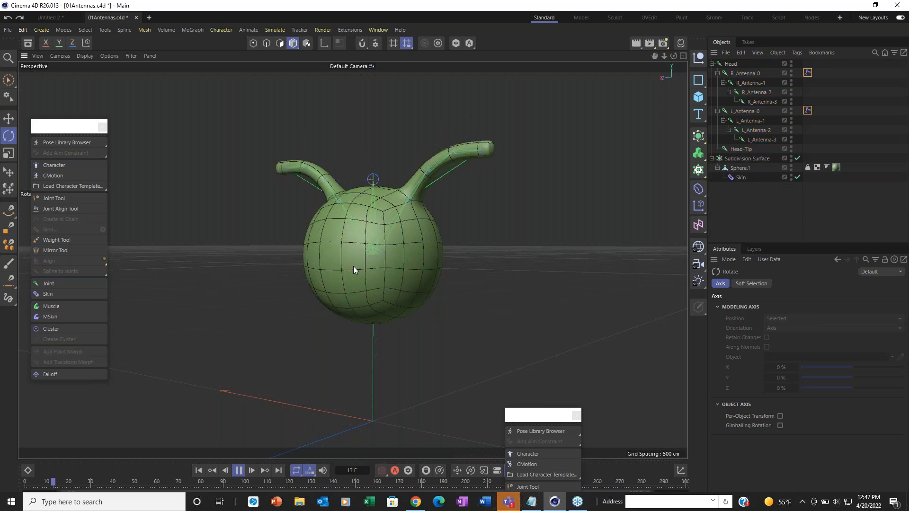
key("ctrl+y")
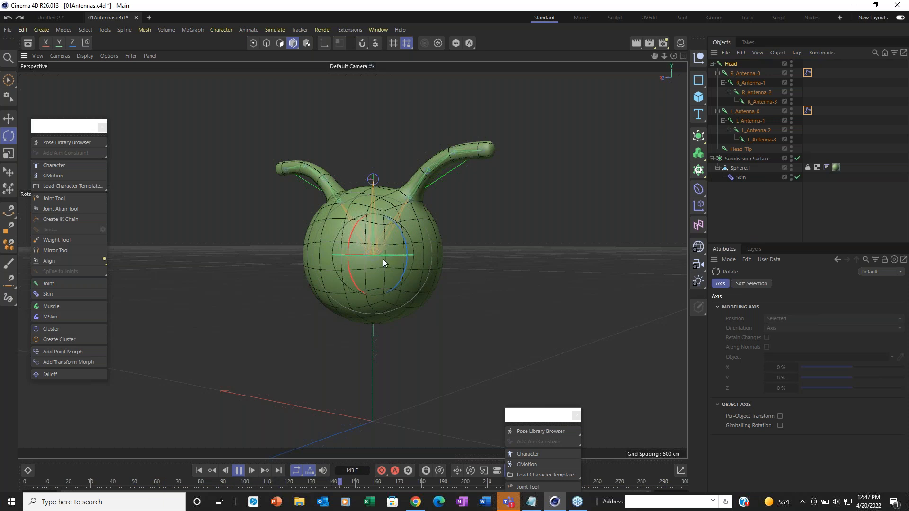
left_click_drag(380, 265, 396, 251, "alt")
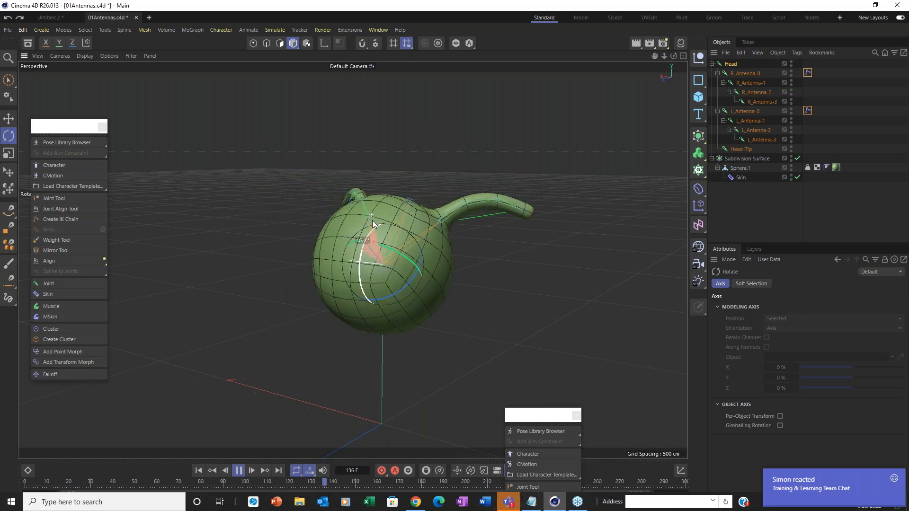
left_click(9, 118)
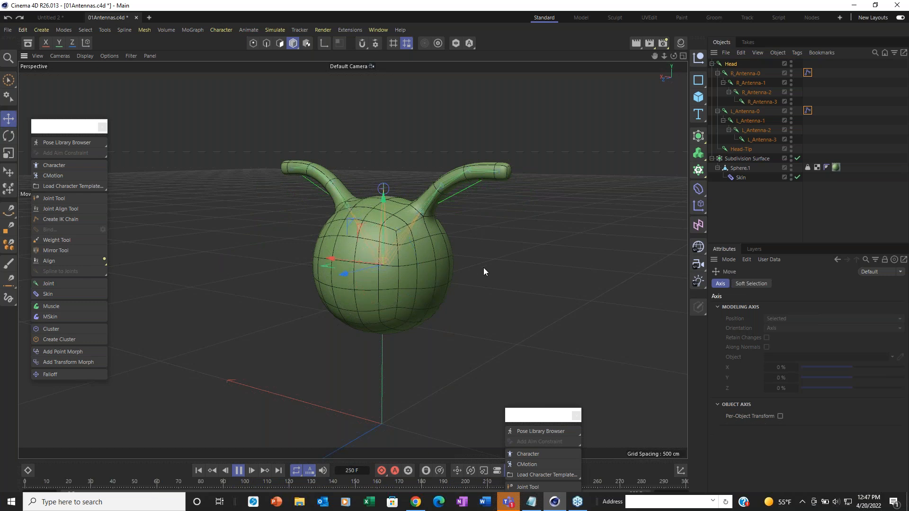
left_click_drag(384, 199, 412, 219)
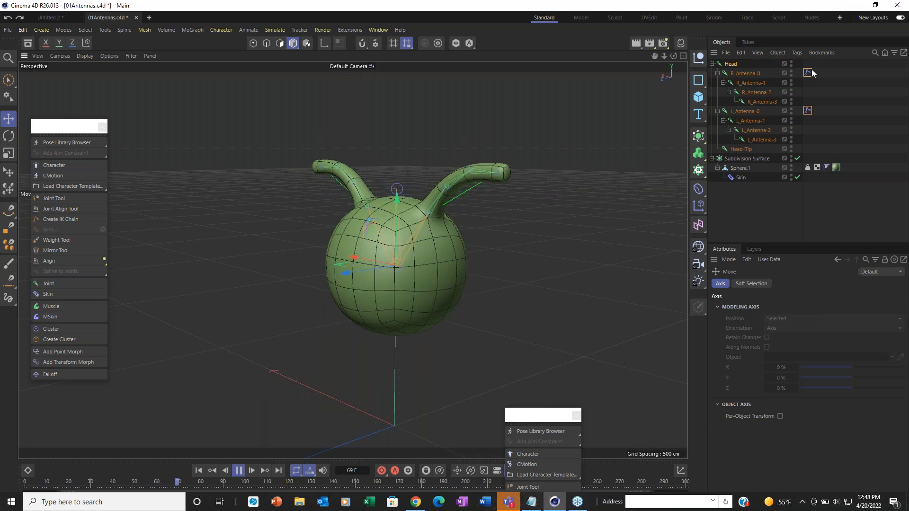
Step: Try a Gravity of -20 cm on both antenna IK tags and move the Head joint to test the droop
left_click(807, 111)
left_click(807, 111, "ctrl")
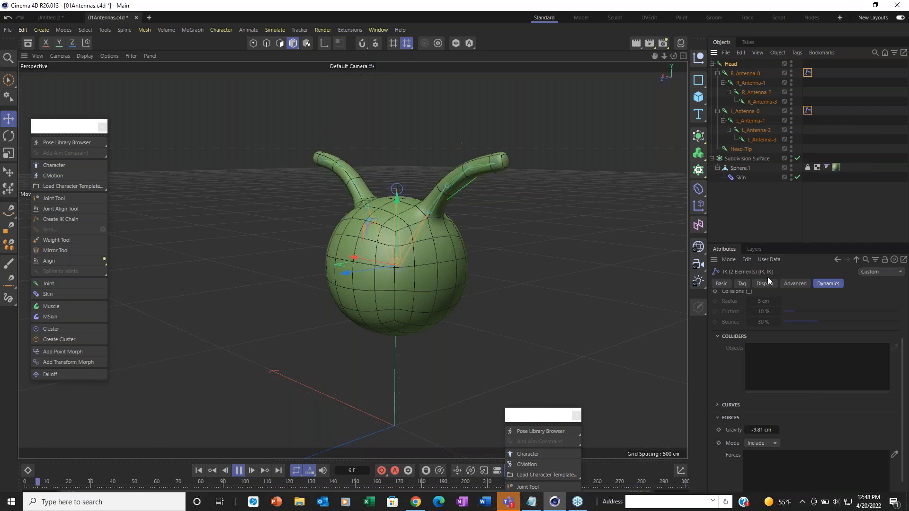
key("F4")
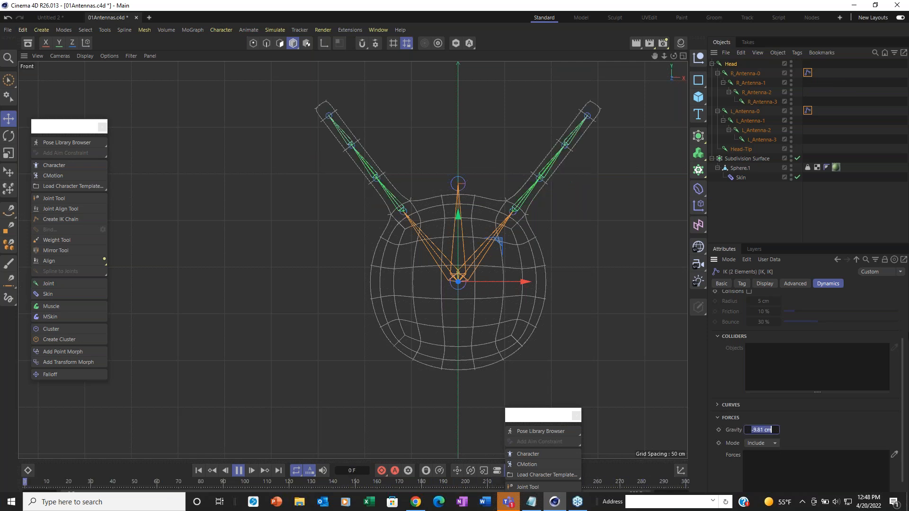
type("-20.")
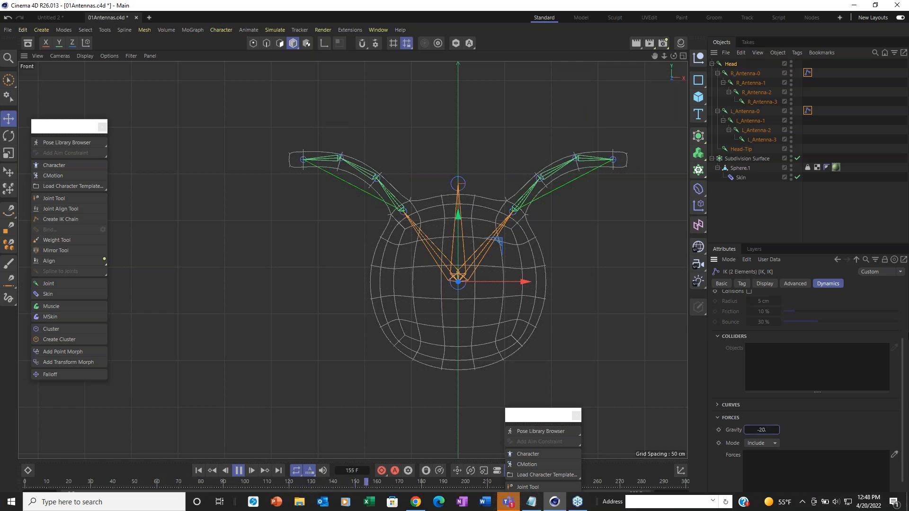
key("Return")
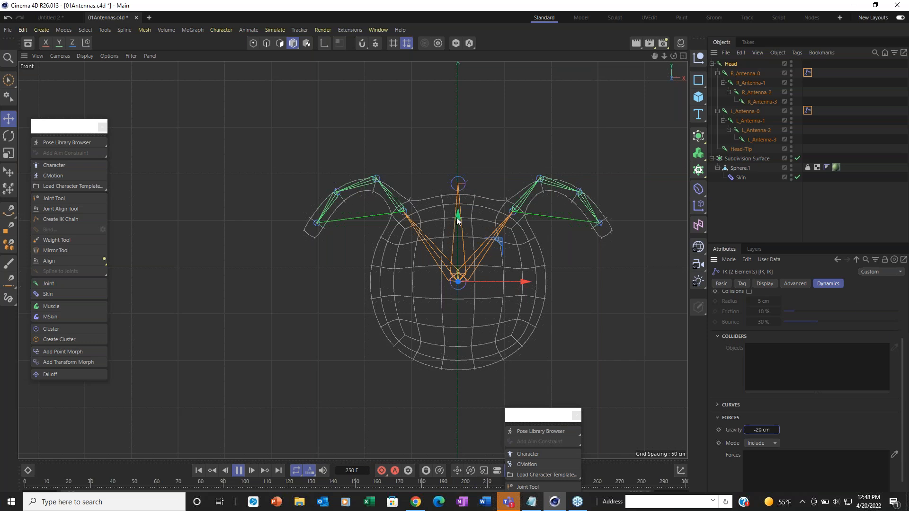
left_click_drag(456, 218, 543, 222)
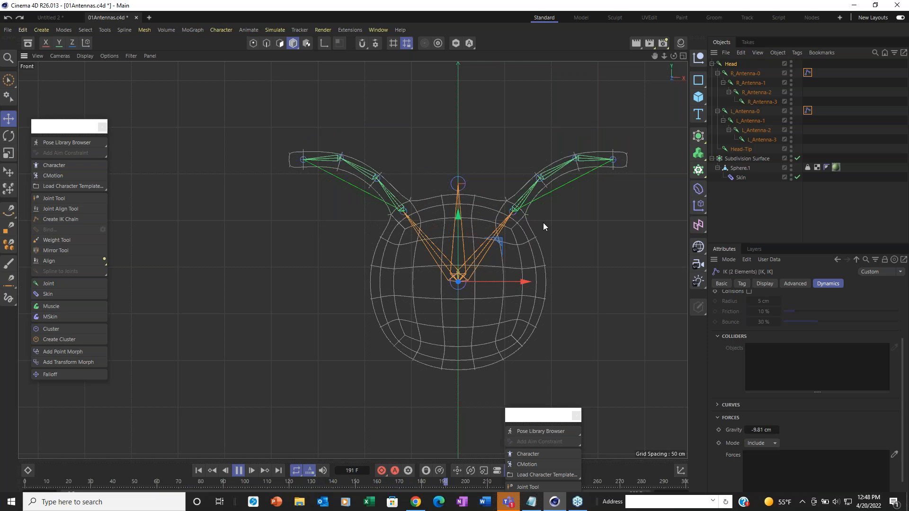
Step: Set Rot Hold to 22% on both antenna IK tags together
left_click(807, 74)
left_click(807, 110, "ctrl")
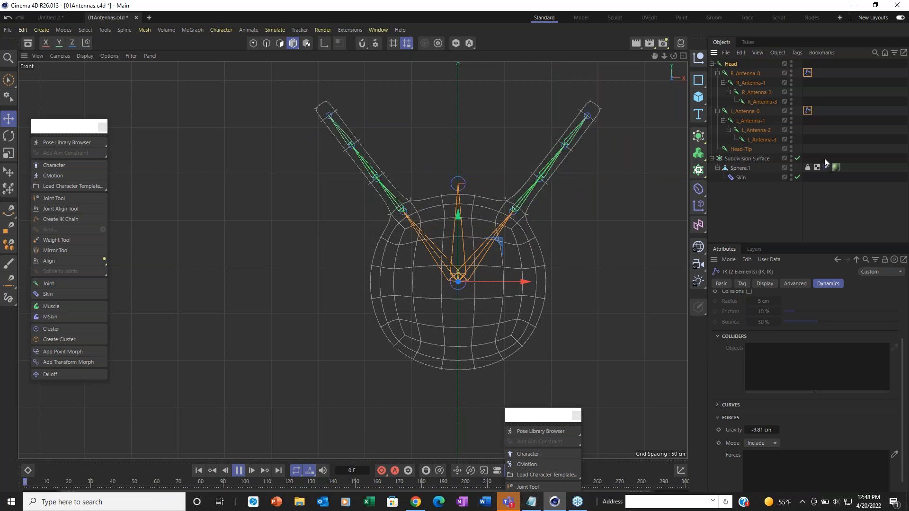
scroll(904, 265, "up", 3)
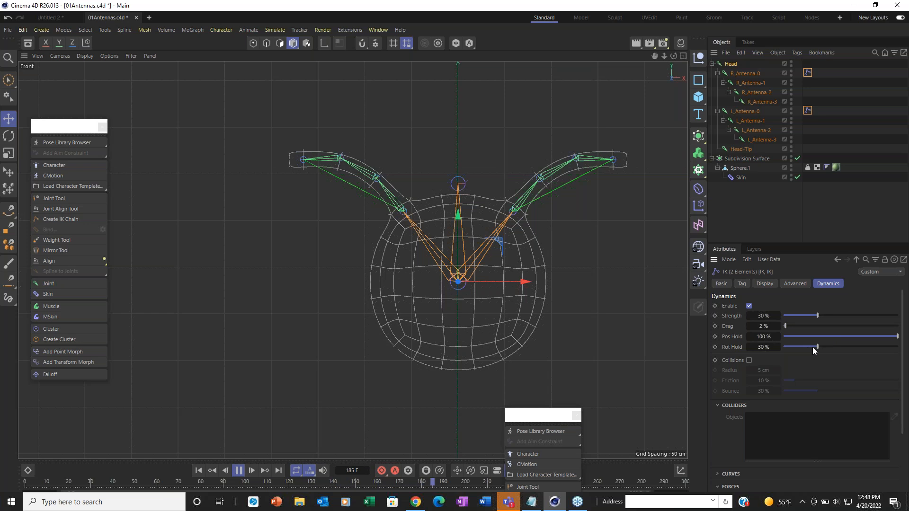
left_click_drag(816, 346, 808, 348)
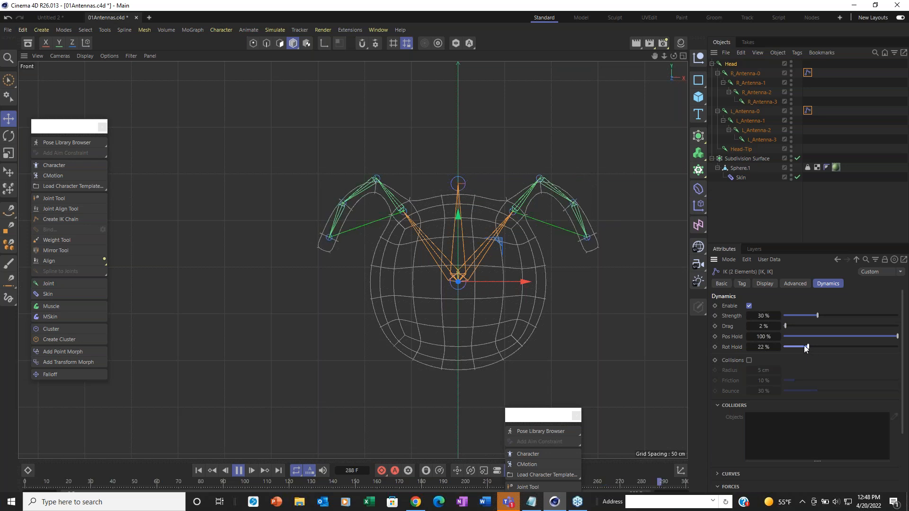
Step: Move the Head joint in the perspective view to test how the antennas flop with the reduced Rot Hold
key("F1")
left_click_drag(374, 269, 490, 162, "alt")
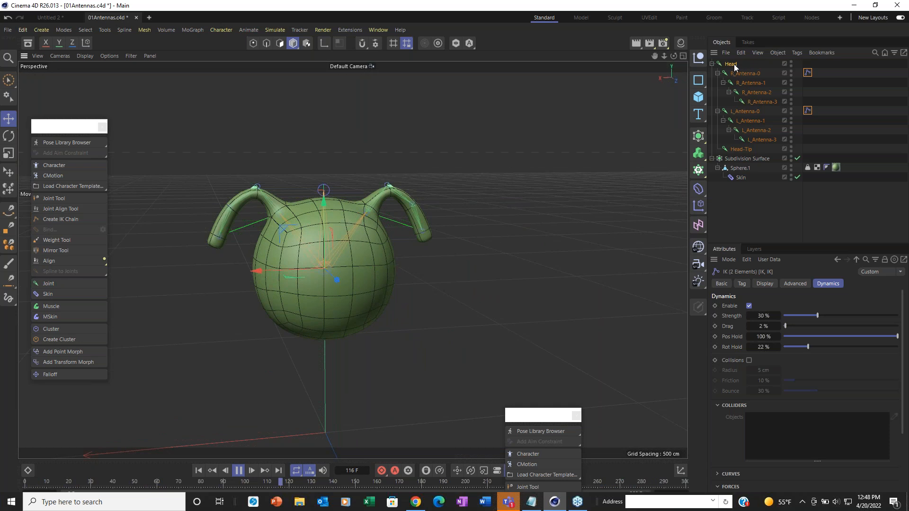
left_click(322, 205)
left_click_drag(322, 205, 393, 203)
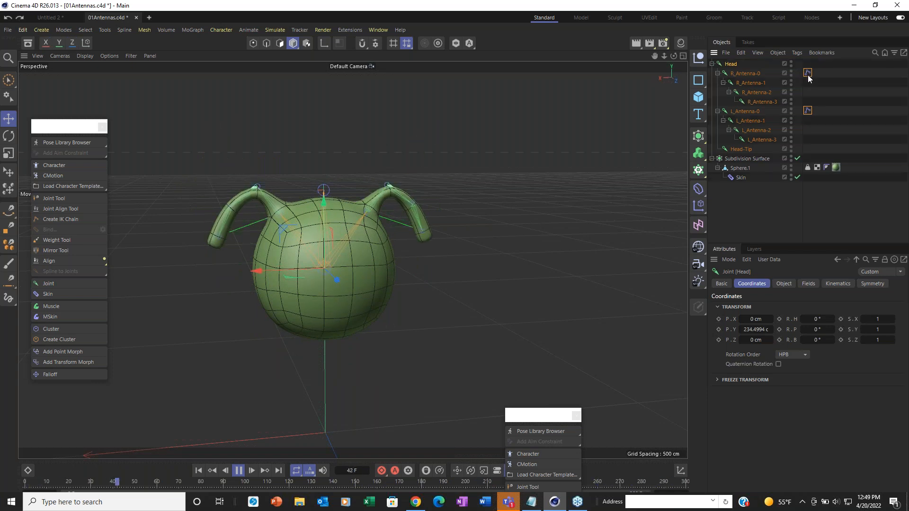
Step: Set the dynamics Strength to 25% on both antenna IK tags
left_click(807, 75)
left_click(807, 112, "shift")
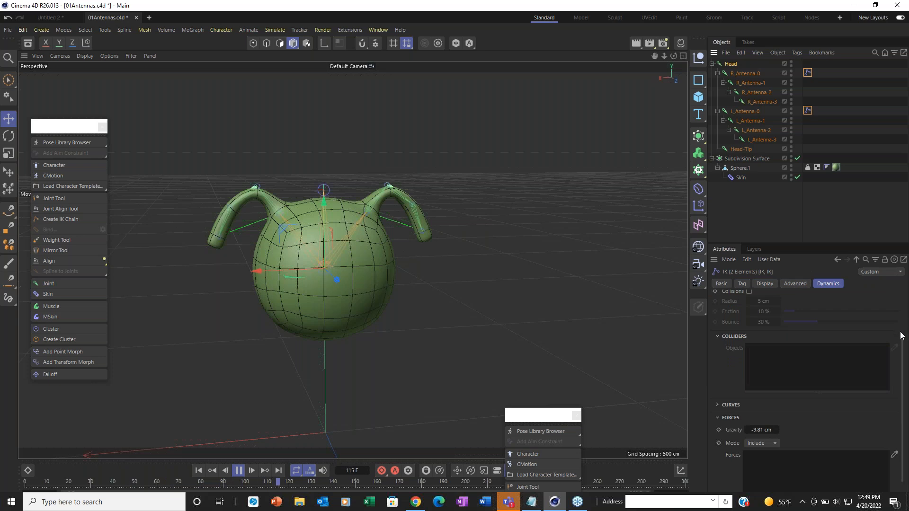
left_click_drag(903, 339, 905, 280)
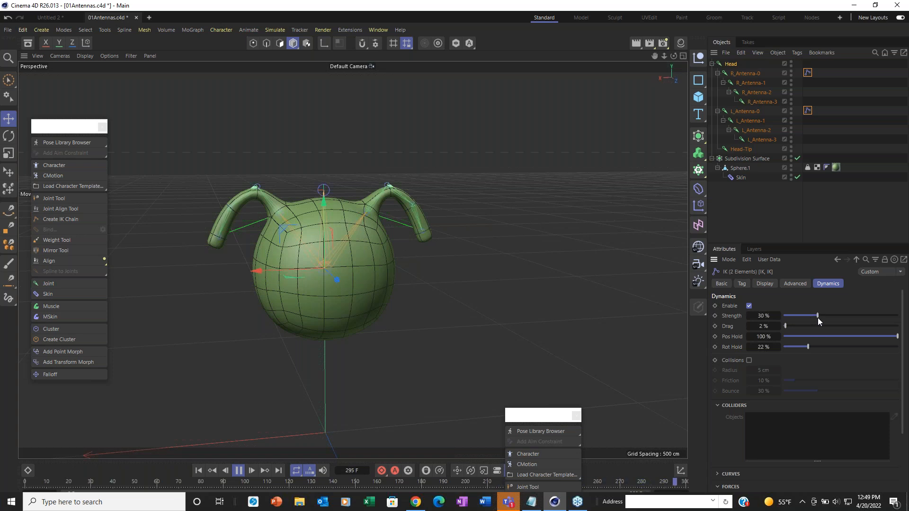
mouse_move(817, 317)
left_mouse_down()
mouse_move(802, 316)
mouse_move(812, 316)
left_mouse_up()
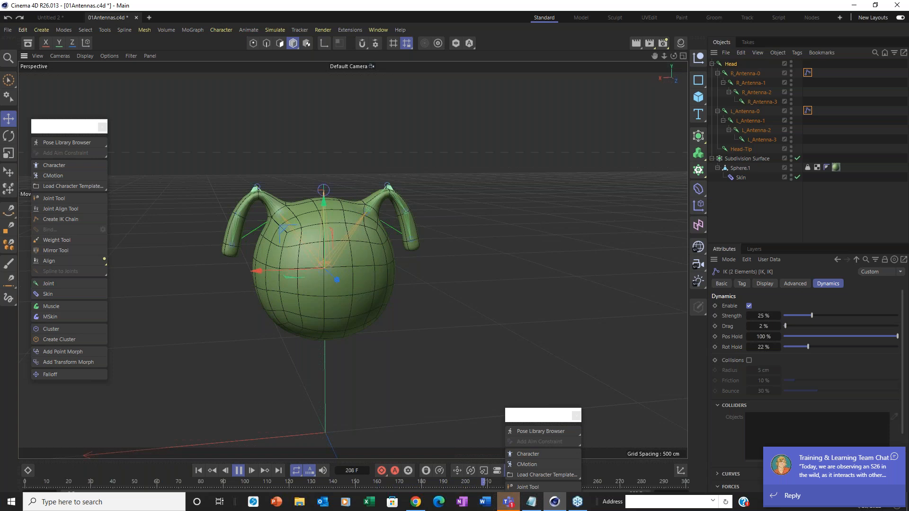
Step: Stop playback and delete the Head-Tip joint in the front view
left_click(239, 469)
key("F4")
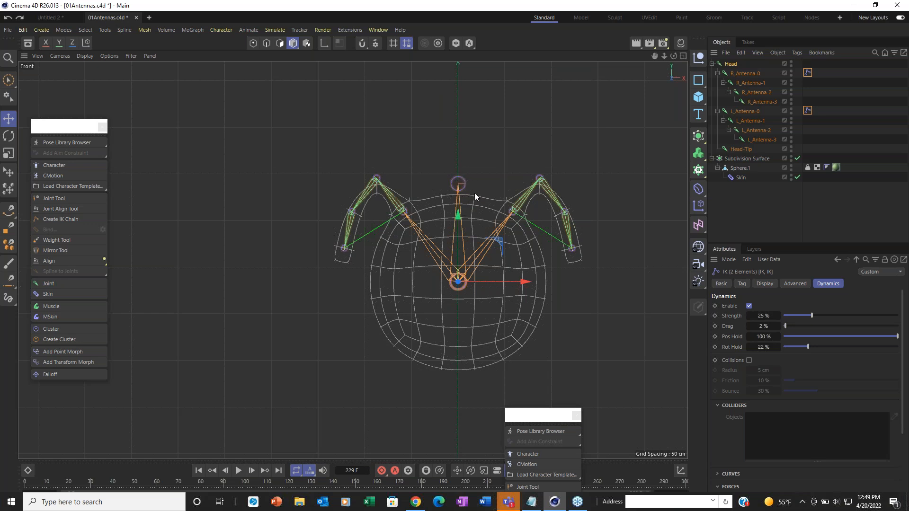
left_click(739, 149)
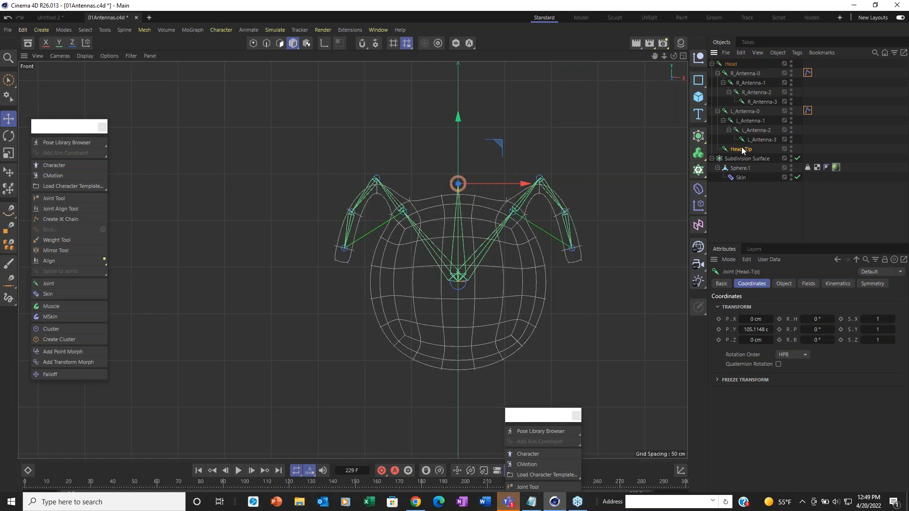
key("Delete")
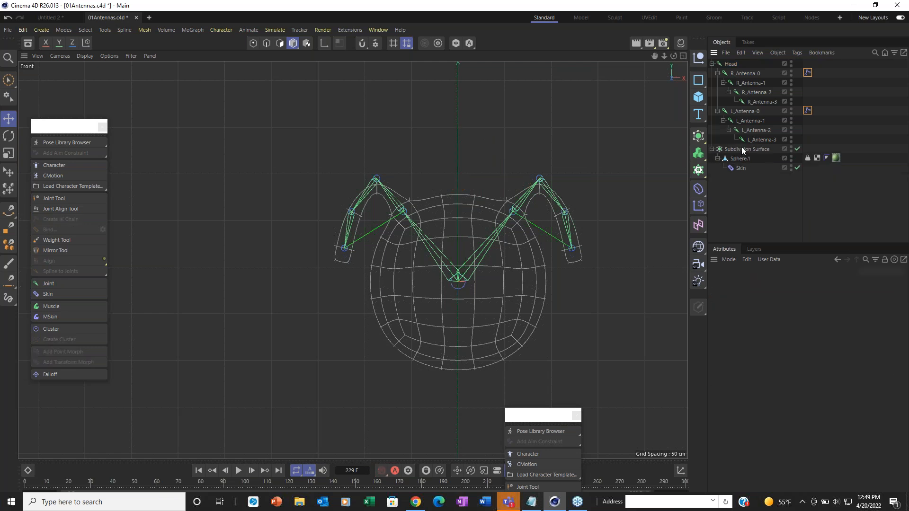
Step: Play the timeline while moving and rotating the Head joint to test the rig without its tip joint
left_click(720, 67)
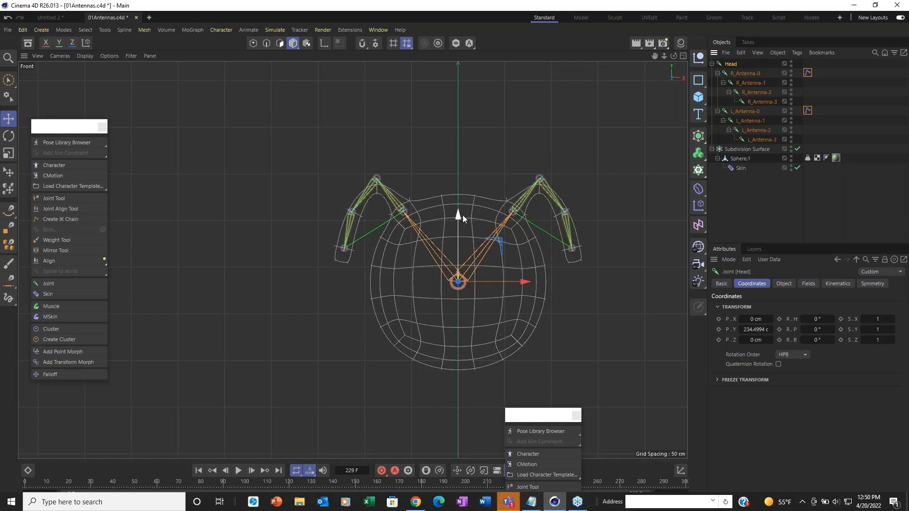
left_click(238, 470)
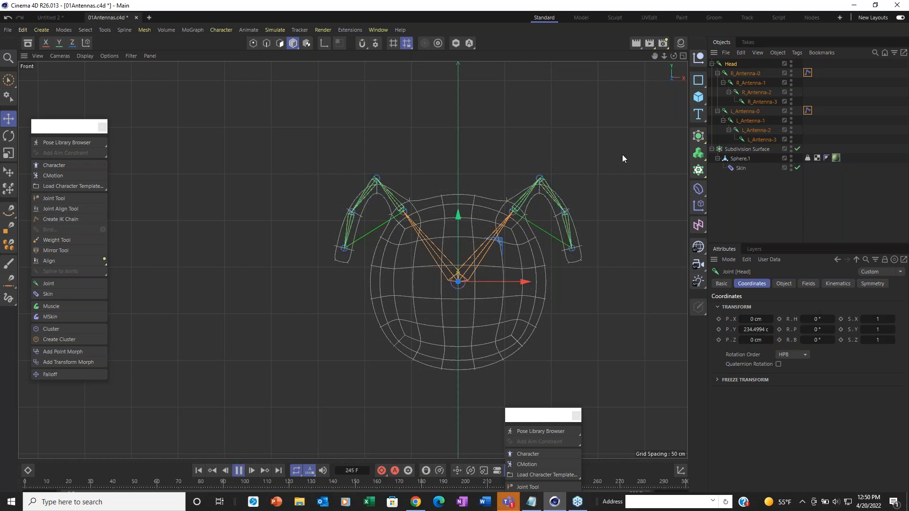
left_click_drag(456, 213, 509, 177)
left_click(8, 135)
left_click_drag(498, 265, 526, 276)
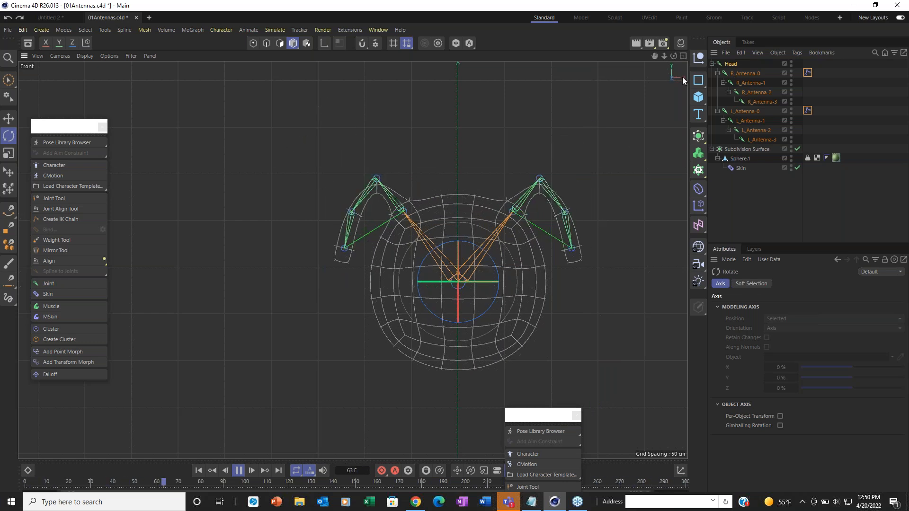
Step: Undo the deletion of the Head-Tip joint and return to the Move tool with nothing selected
key("ctrl+z")
key("ctrl+z")
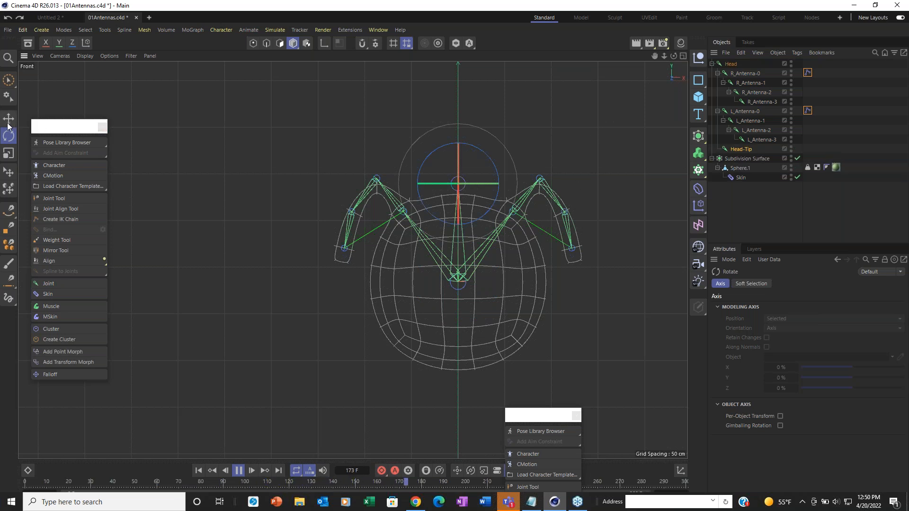
key("e")
left_click(476, 112)
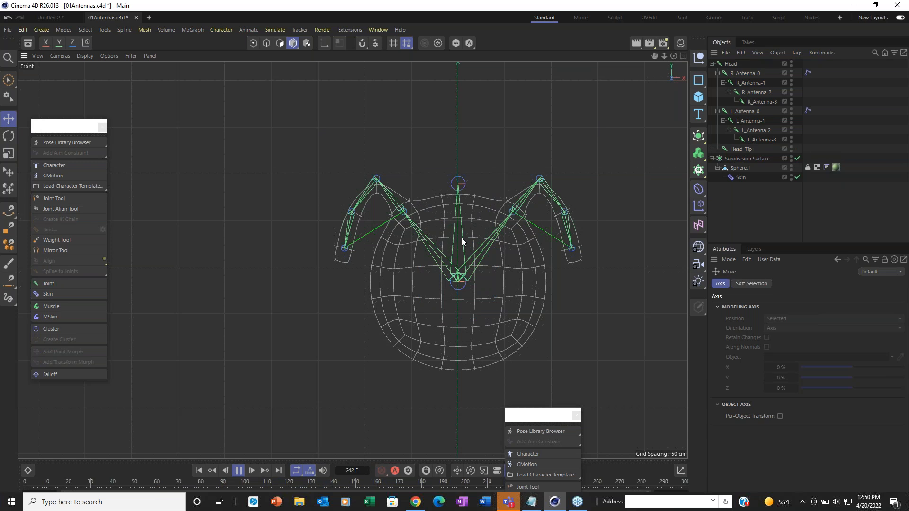
Step: Move the Head-Tip joint down and up to show its effect on the Head bone, ending at about 106.6 cm in Y
left_click(461, 181)
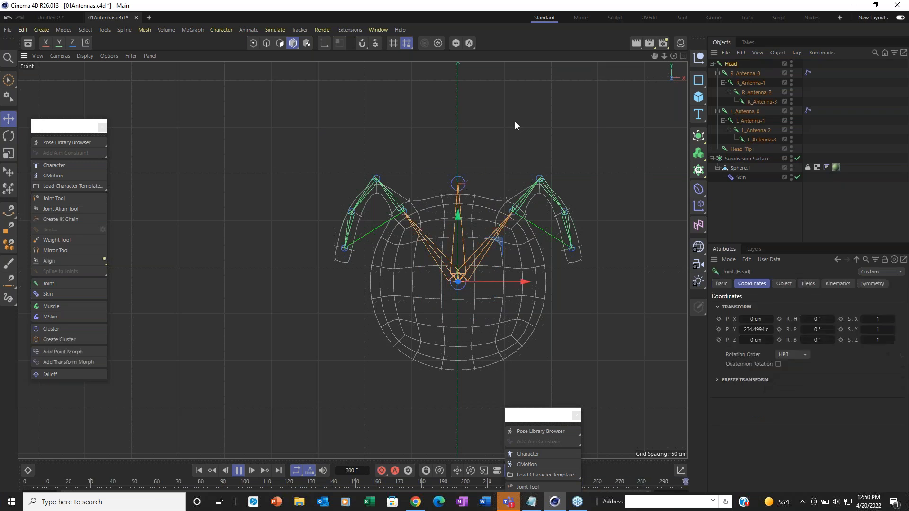
left_click(740, 149)
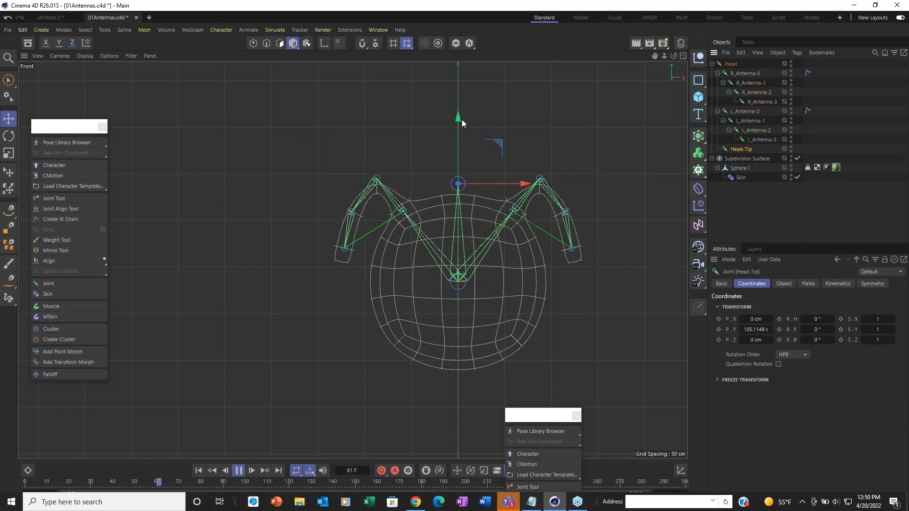
mouse_move(458, 121)
left_mouse_down()
mouse_move(490, 194)
mouse_move(464, 171)
mouse_move(464, 137)
left_mouse_up()
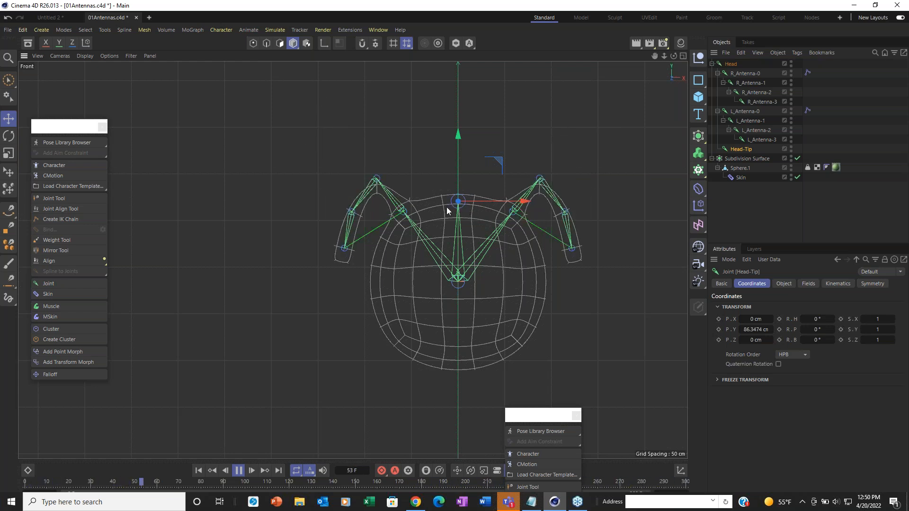
left_click_drag(455, 136, 469, 51)
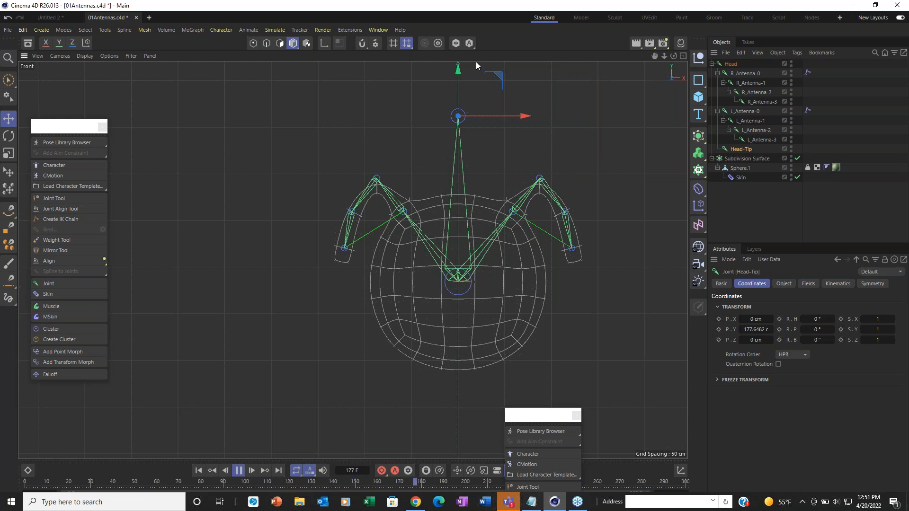
left_click_drag(459, 71, 481, 137)
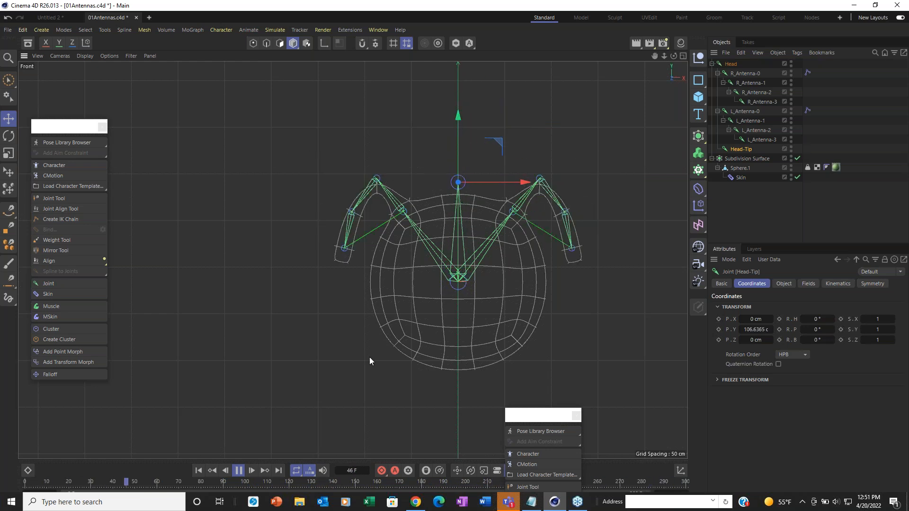
Step: Set the dynamics Strength to 33% on both antenna IK tags, and return the stopped timeline to frame 0
left_click(806, 73)
left_click(808, 110, "ctrl")
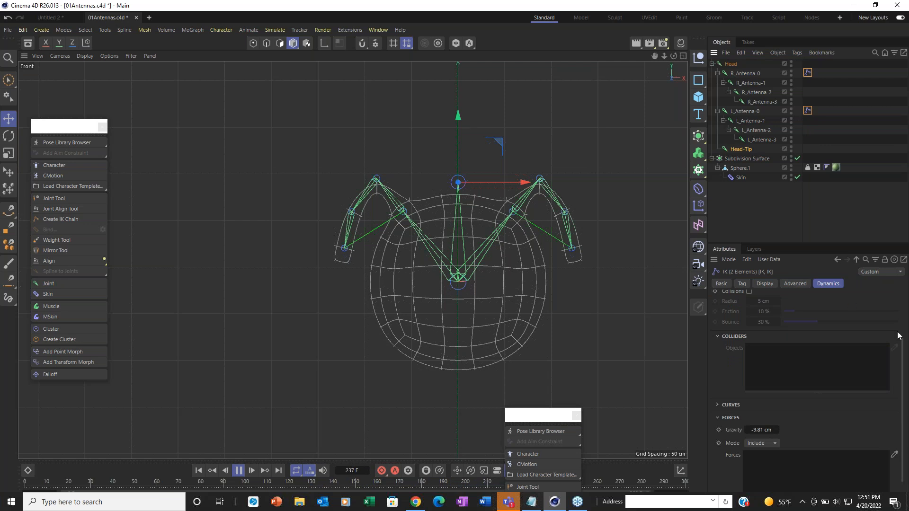
scroll(791, 304, "up", 3)
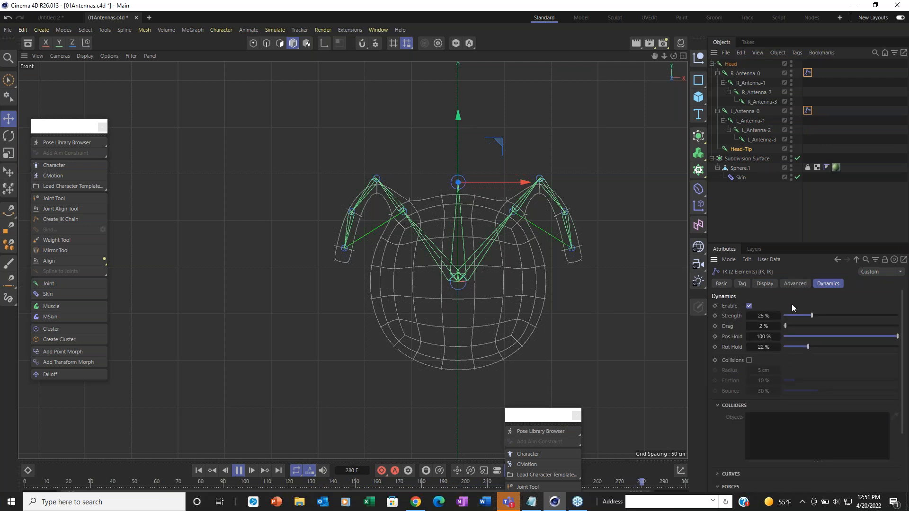
left_click_drag(806, 313, 822, 316)
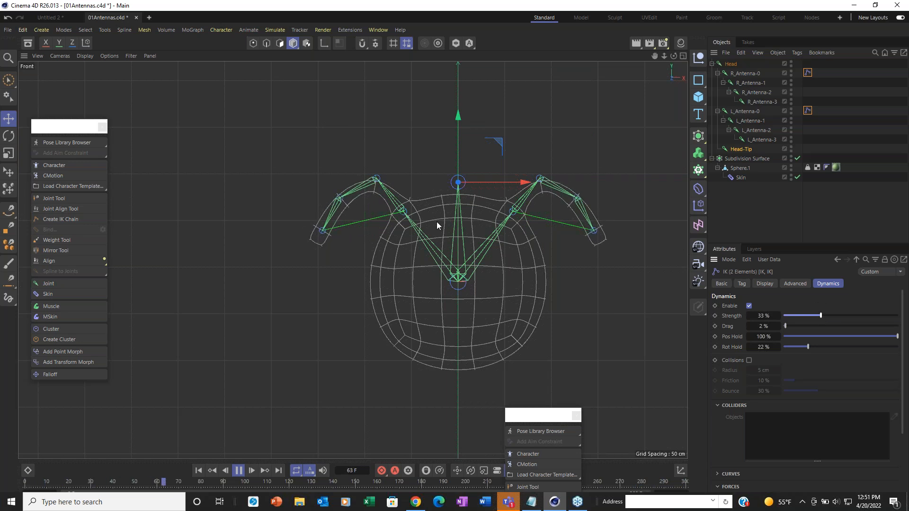
left_click(239, 471)
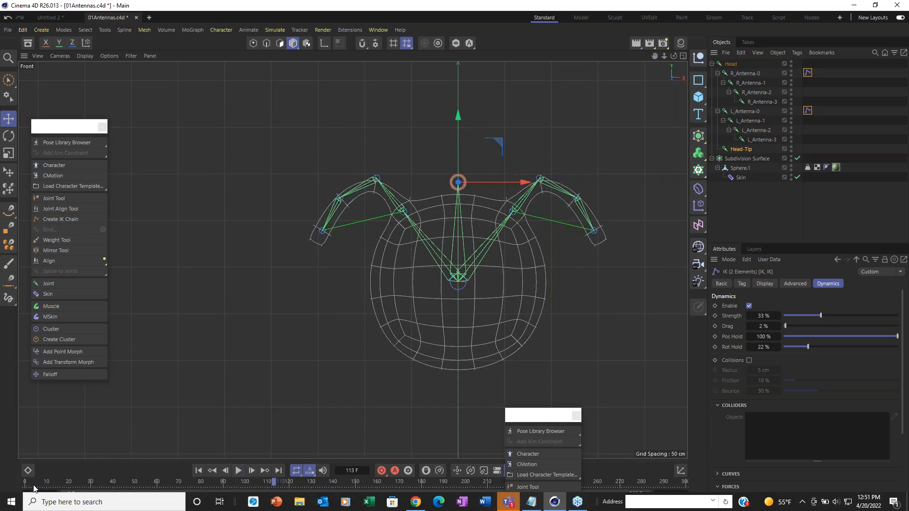
left_click(201, 471)
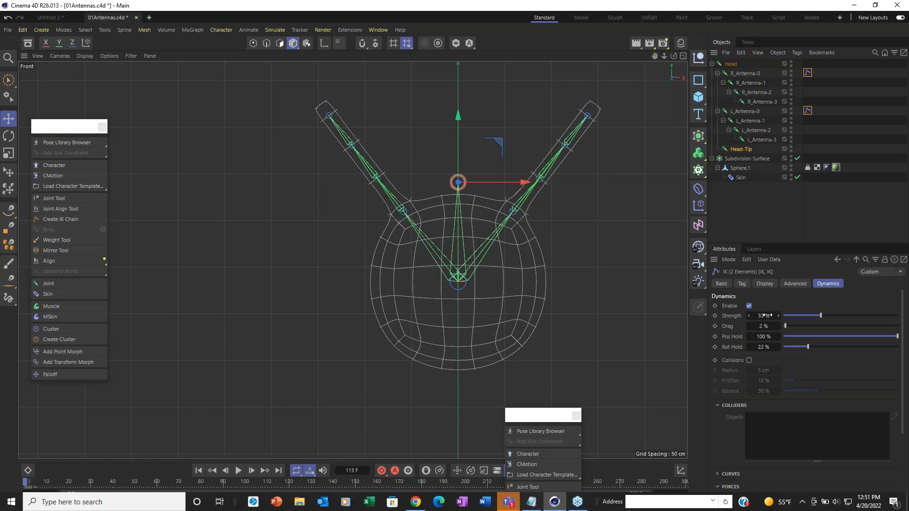
Step: Enable Collisions in the dynamics of R_Antenna-0's IK tag
left_click(809, 112)
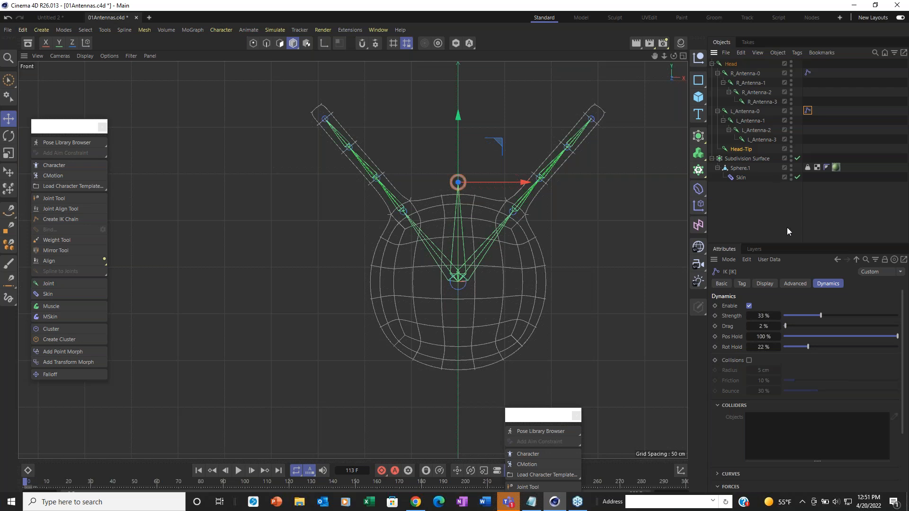
left_click(806, 73)
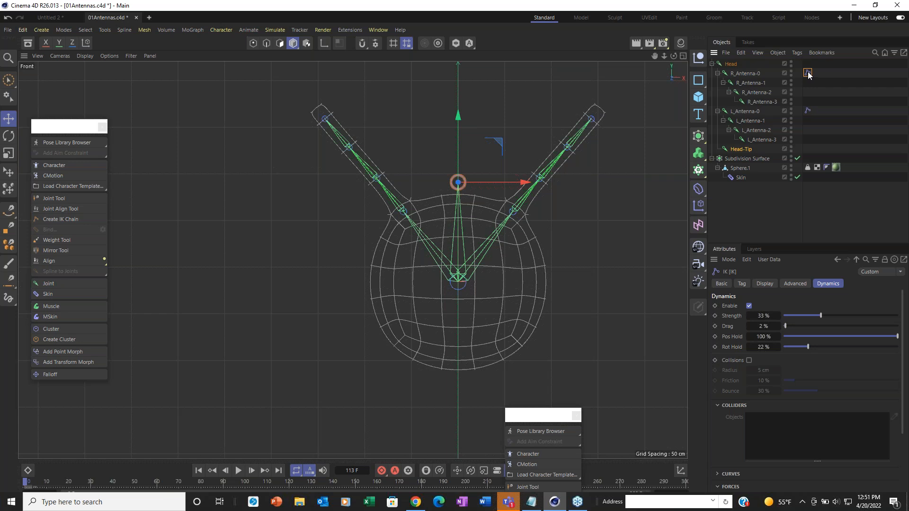
left_click(748, 360)
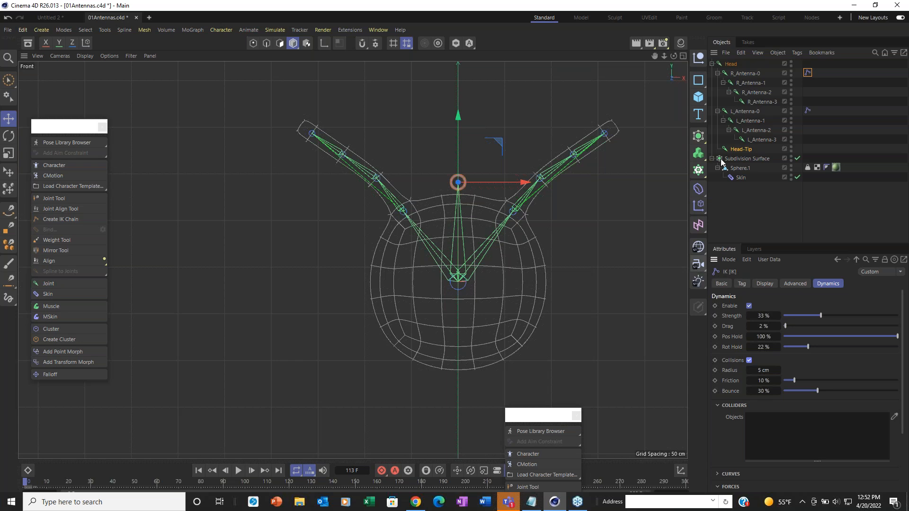
Step: Try a sphere primitive raised to about 234 cm in Y around the head, hidden in the viewport, and delete it
left_click(699, 101)
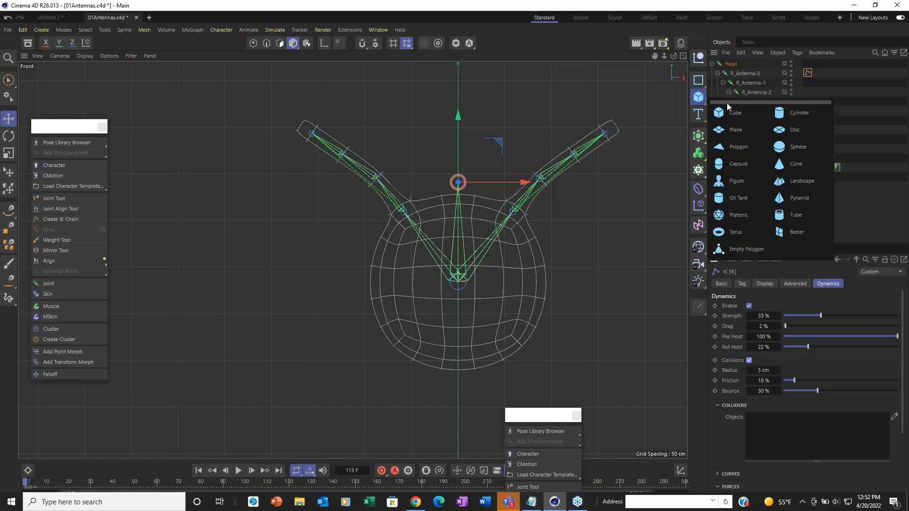
left_click(810, 146)
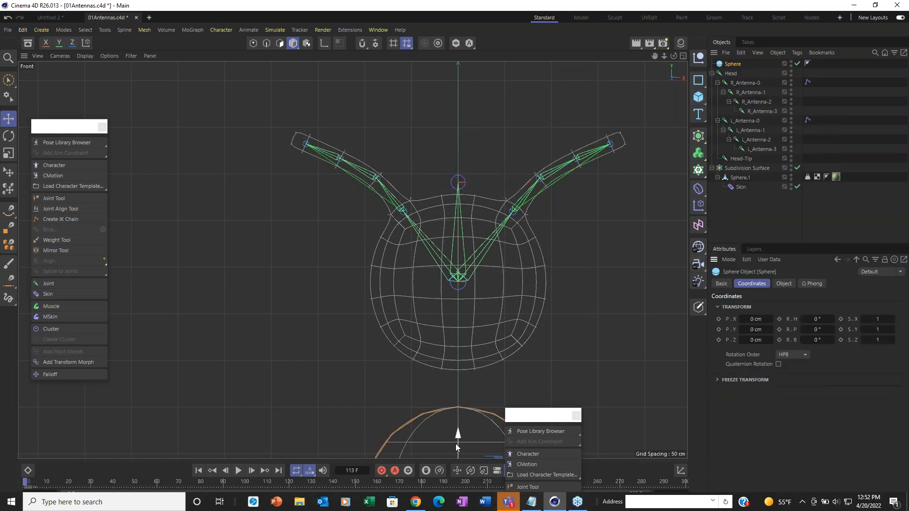
left_click_drag(457, 434, 509, 218)
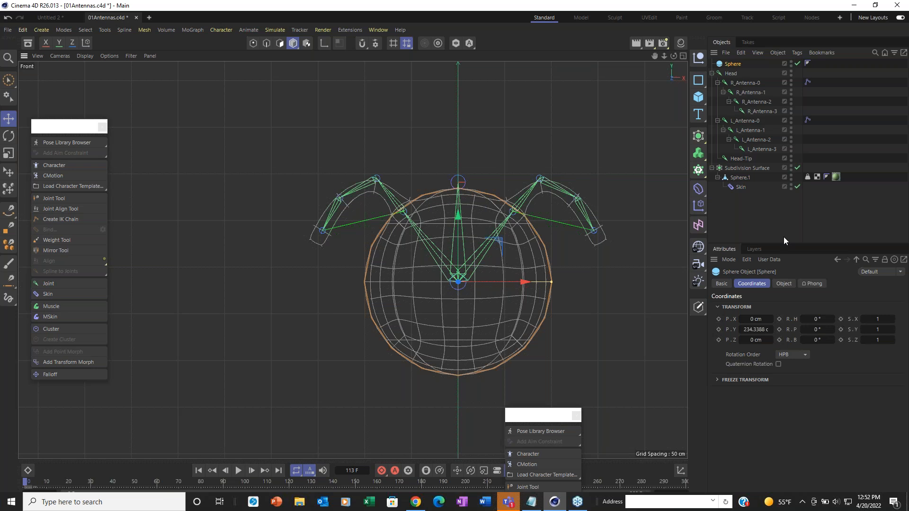
left_click(791, 62)
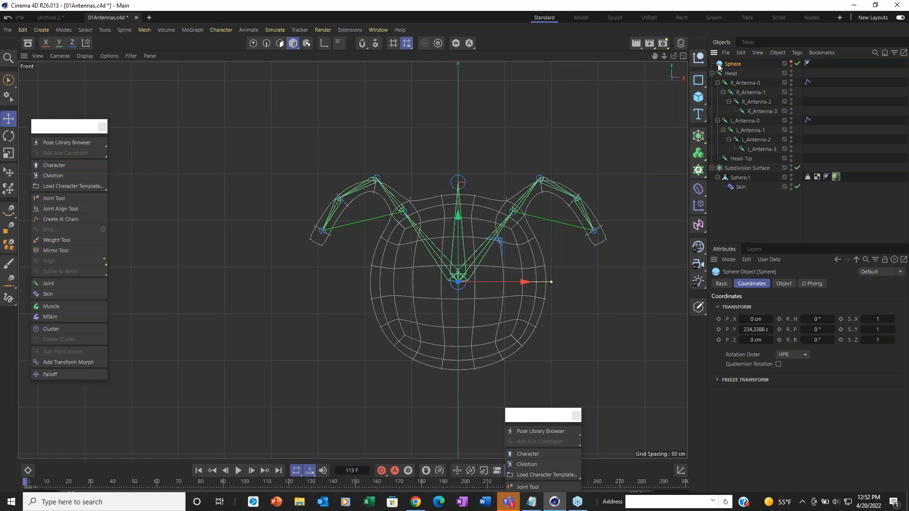
key("Delete")
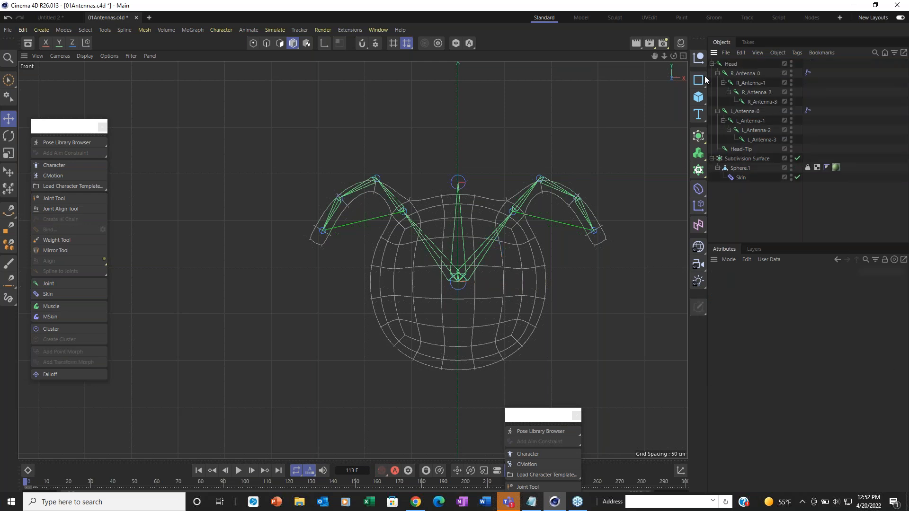
Step: Try a Rot Hold of 25% in the dynamics of both antenna IK tags, and undo the change
key("F1")
middle_click_drag(358, 283, 457, 294, "alt")
left_click(808, 72)
left_click(808, 110, "ctrl")
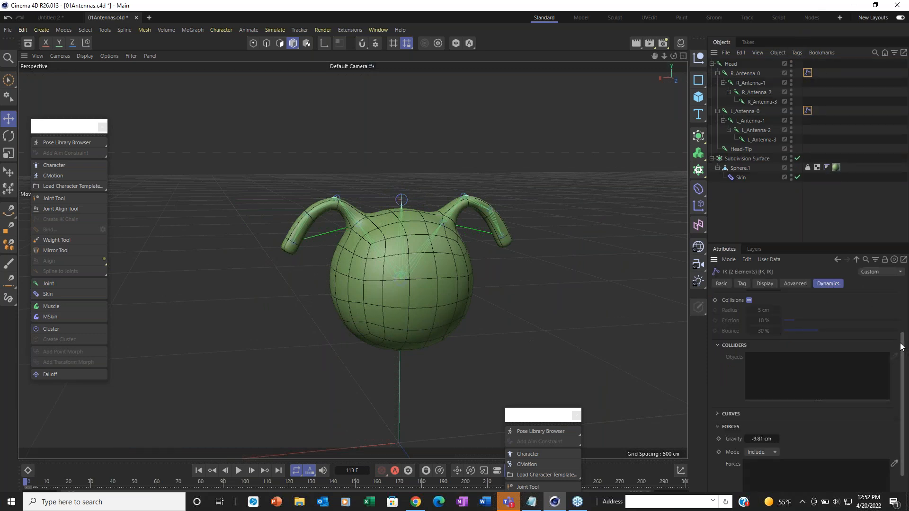
scroll(861, 291, "up", 2)
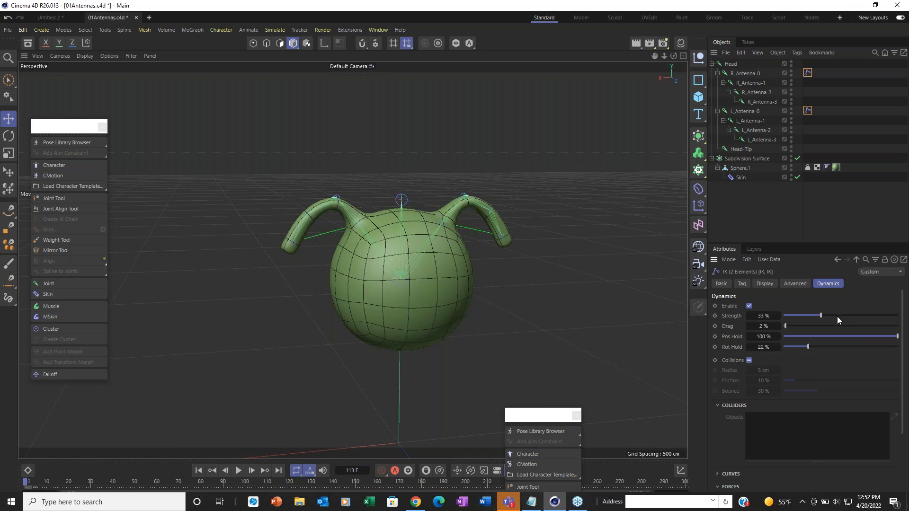
mouse_move(807, 347)
left_mouse_down()
mouse_move(799, 347)
mouse_move(811, 348)
left_mouse_up()
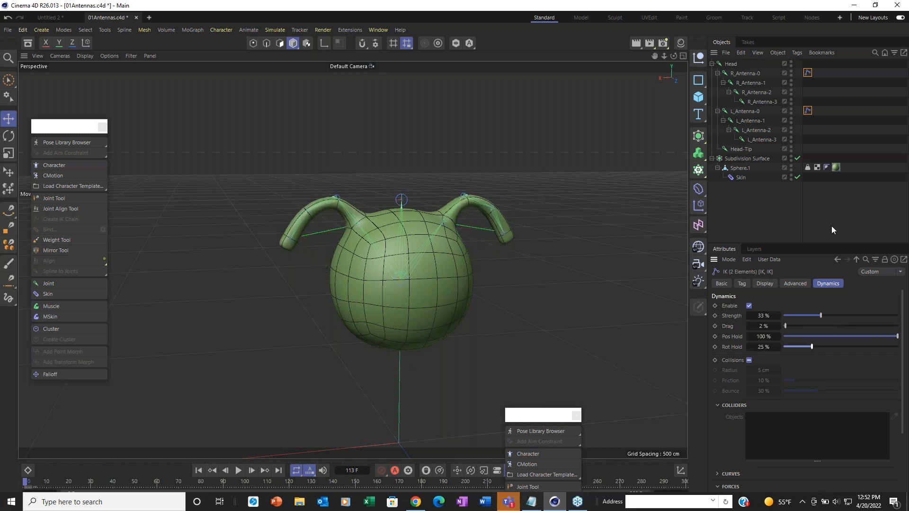
key("ctrl+z")
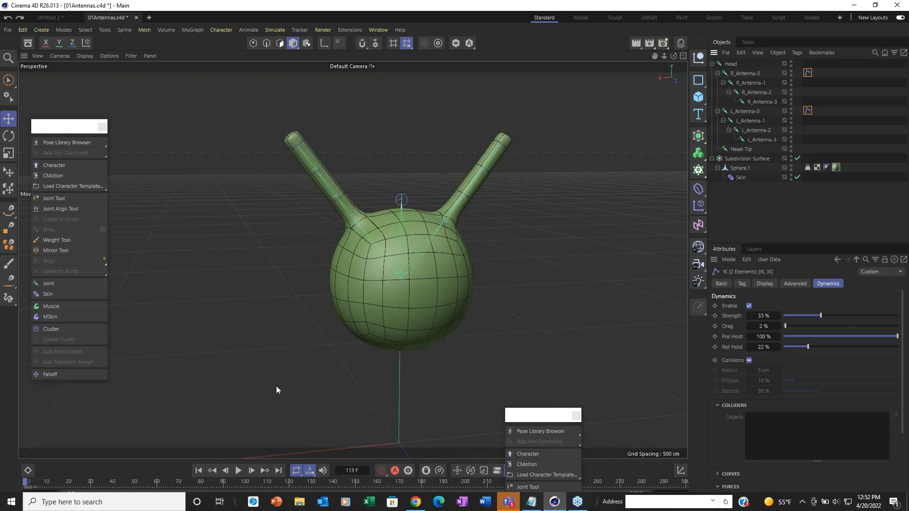
key("F1")
key("F2")
key("F3")
key("F4")
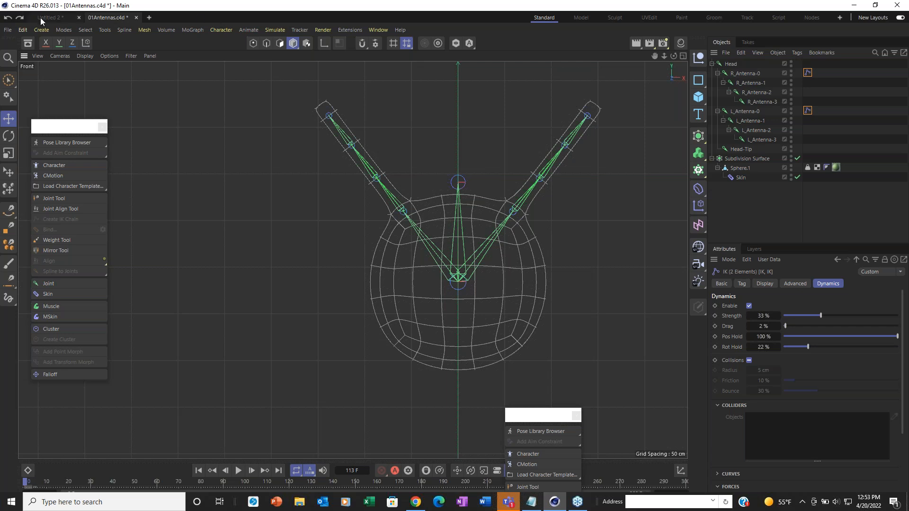
Step: Open the project 04BipedCharacterRigged.c4d from the Class6 folder
left_click(8, 30)
mouse_move(19, 80)
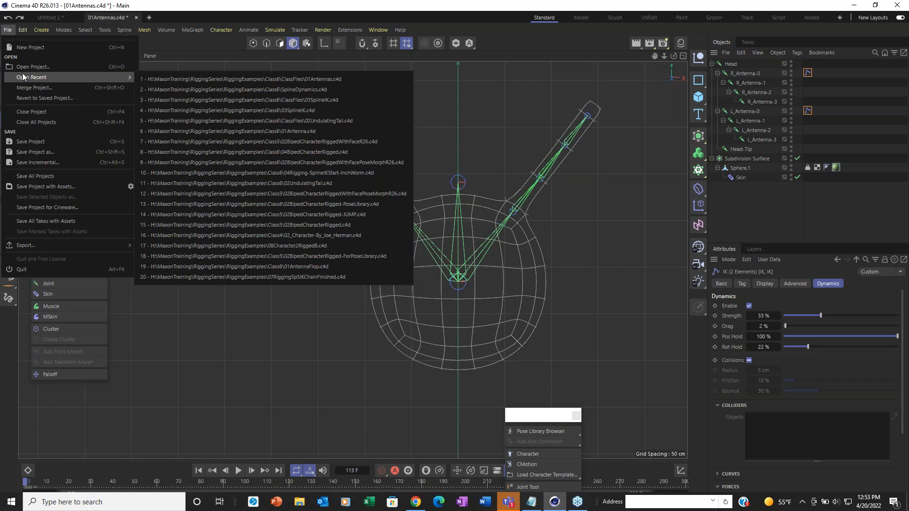
left_click(28, 66)
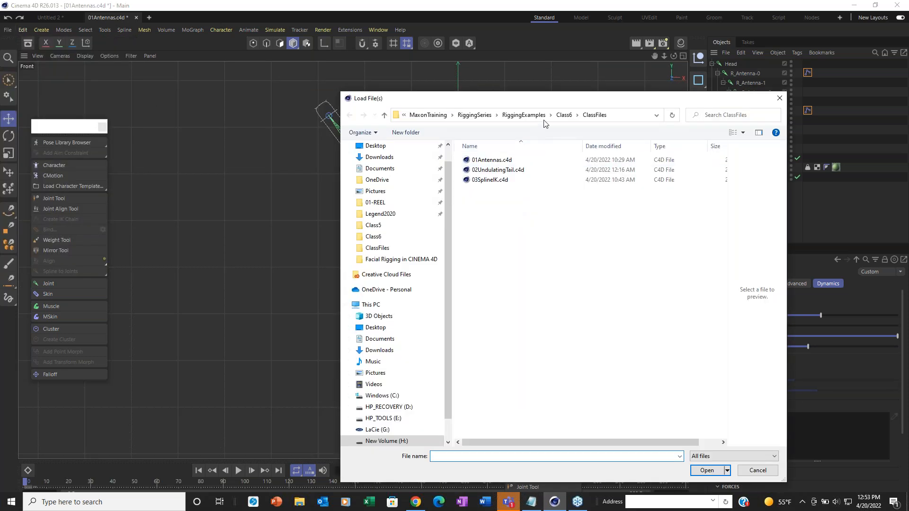
left_click(564, 117)
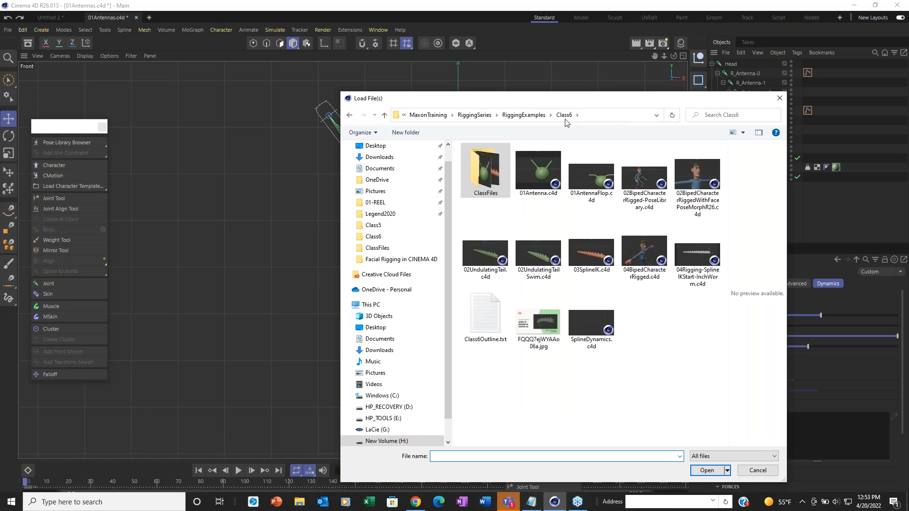
double_click(637, 252)
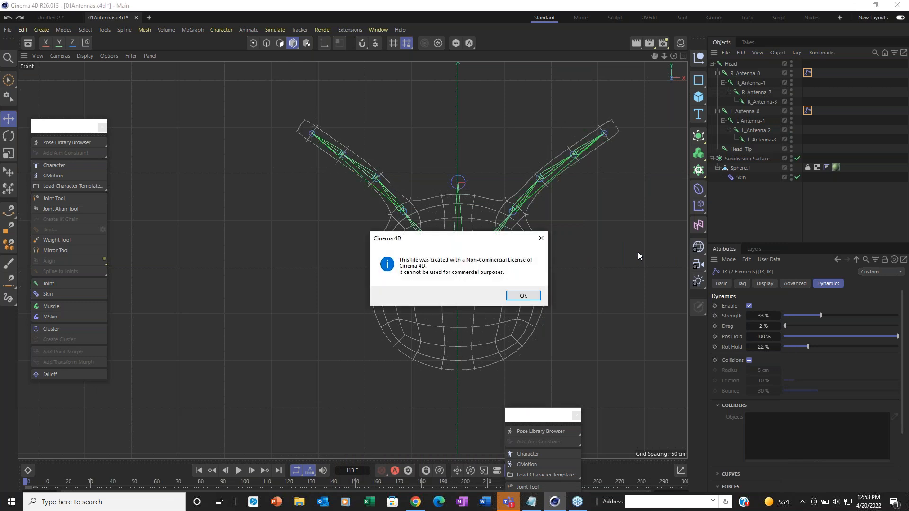
left_click(520, 296)
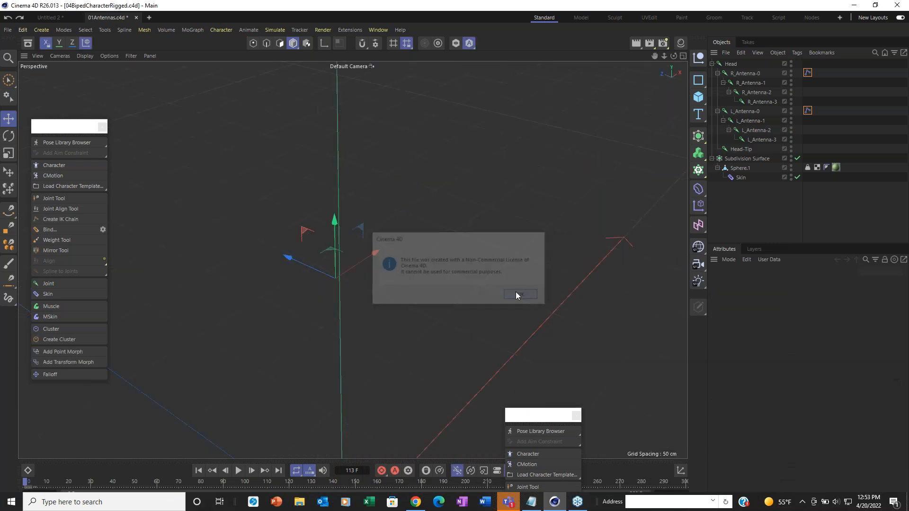
Step: Draw a chain of four joints in the front view, starting on the side of the hat and arching outward, and locate it in the object hierarchy
left_click_drag(351, 321, 358, 210, "alt")
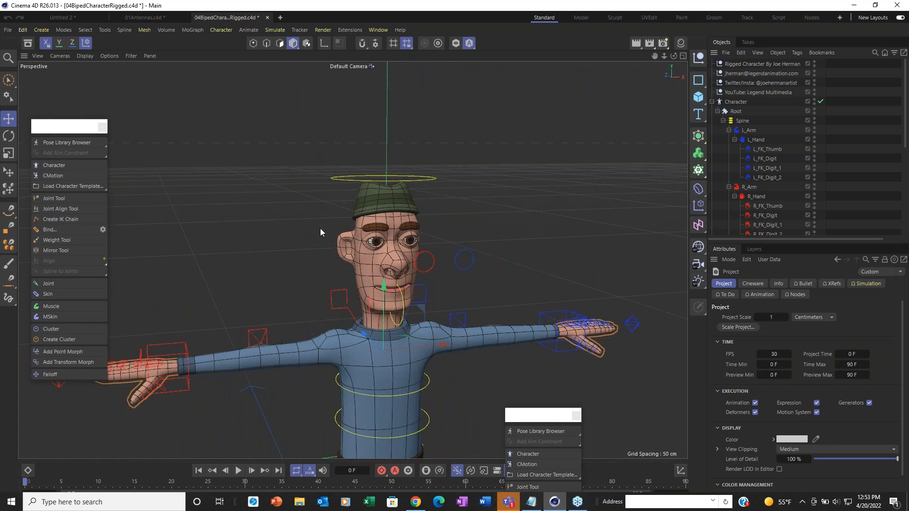
left_click_drag(388, 248, 368, 244, "alt")
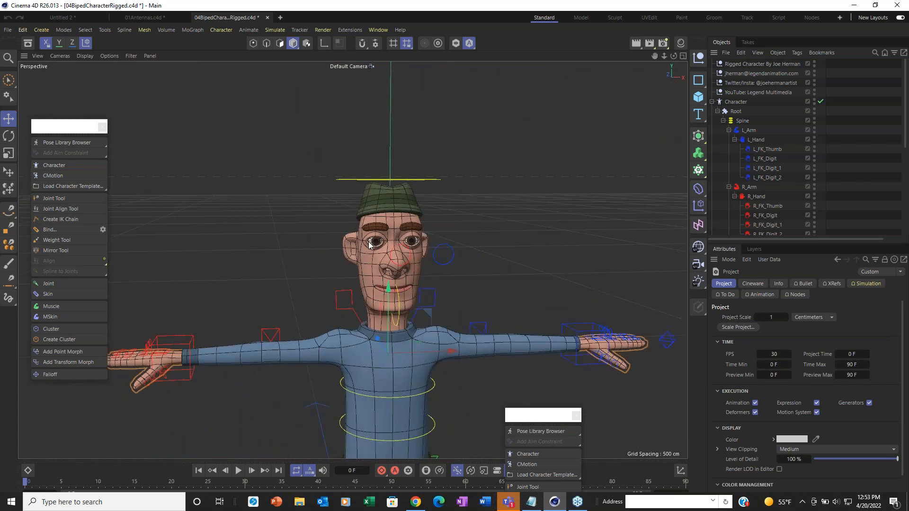
key("F4")
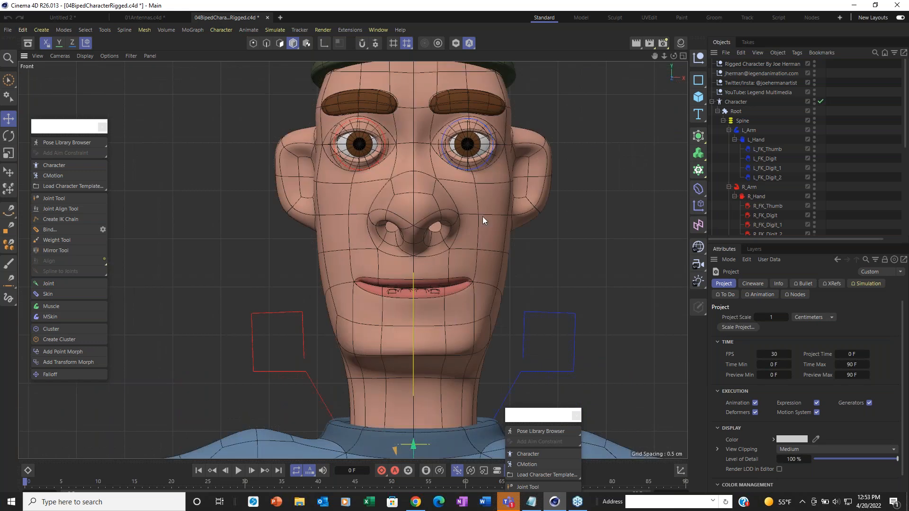
middle_click_drag(489, 194, 463, 418, "alt")
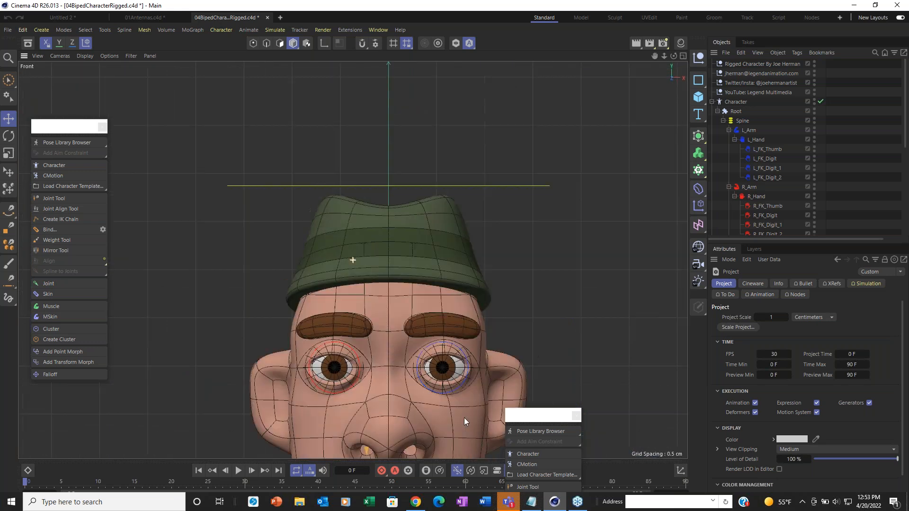
left_click(62, 199)
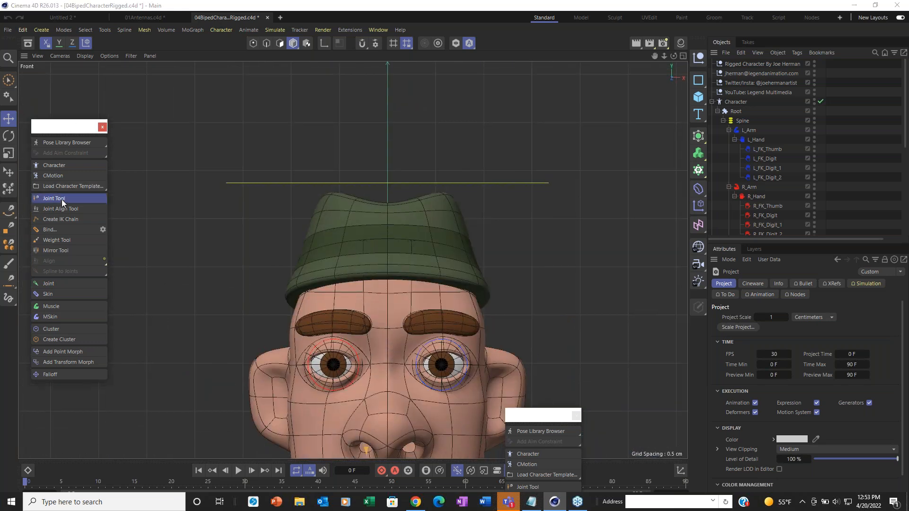
left_click(466, 244, "ctrl")
left_click(527, 212, "ctrl")
left_click(589, 212, "ctrl")
left_click(615, 236, "ctrl")
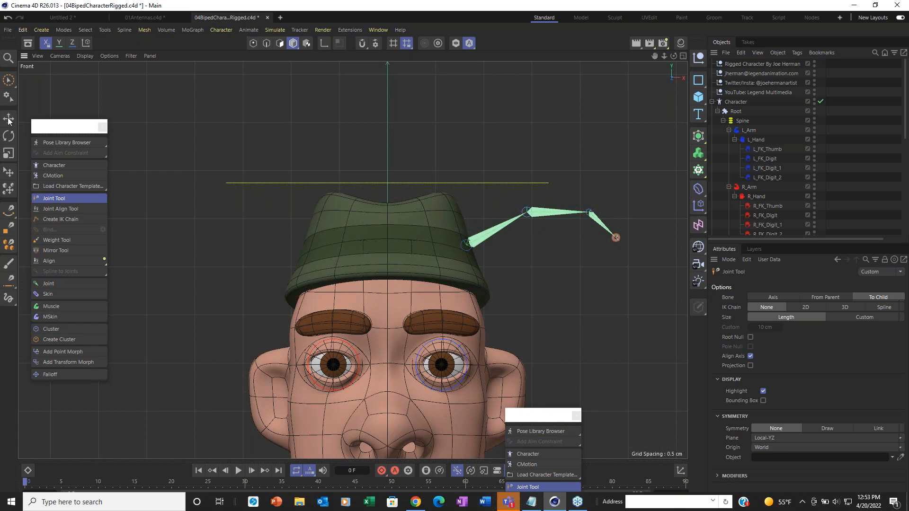
left_click(8, 118)
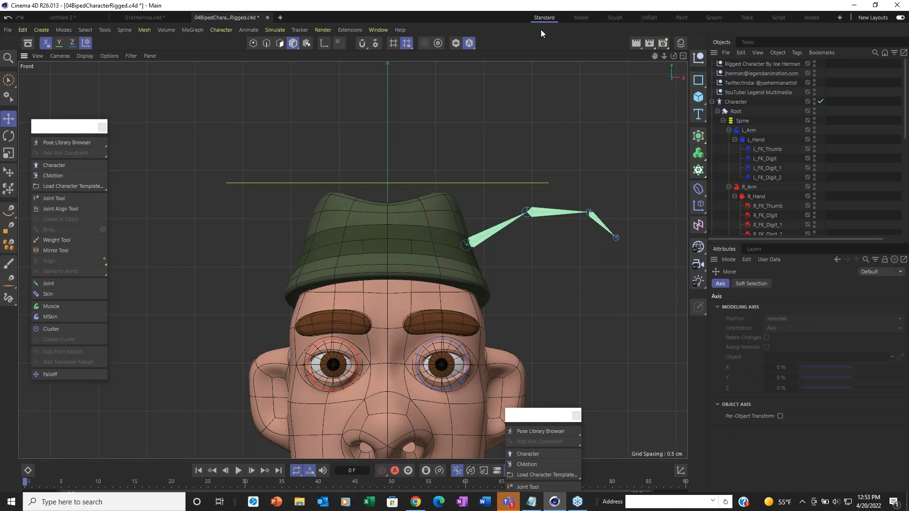
scroll(743, 164, "down", 10)
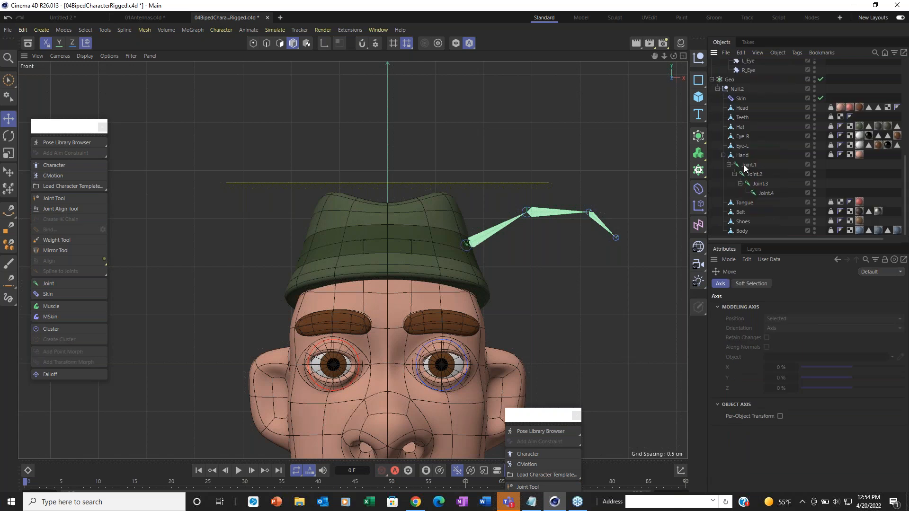
Step: Move the Joint.1 to Joint.4 chain out of the Hand object to the top level of the object hierarchy
left_click(743, 165)
left_click(770, 195, "shift")
left_click_drag(770, 195, 764, 59)
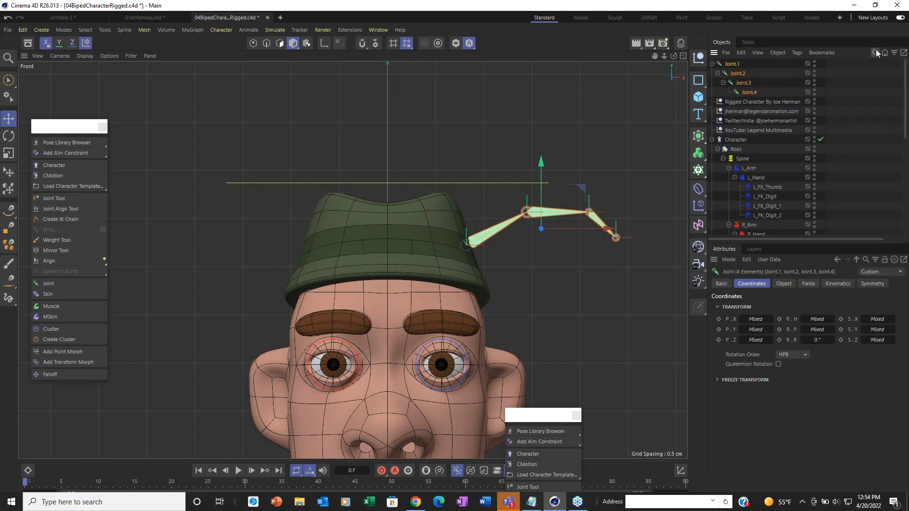
Step: Set the Character object's Object Manager display to Full Hierarchy and look through its joints and controllers
left_click(736, 141)
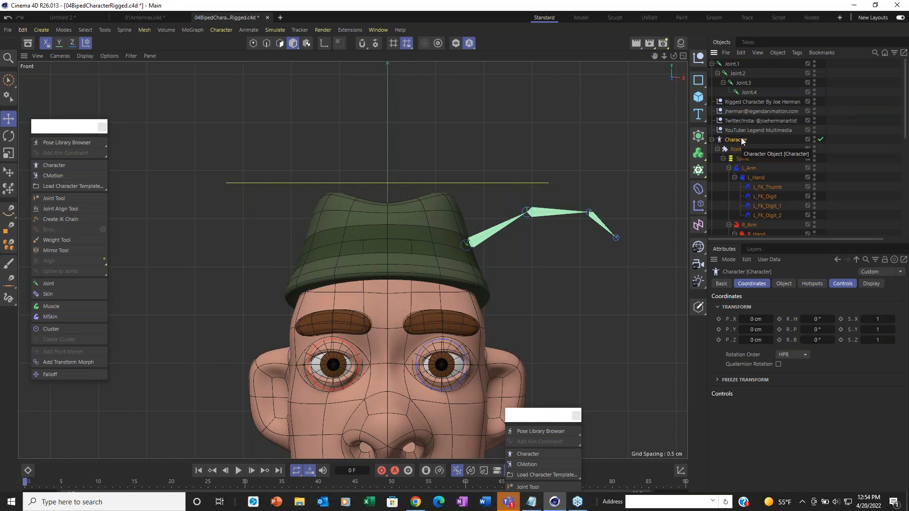
left_click(872, 283)
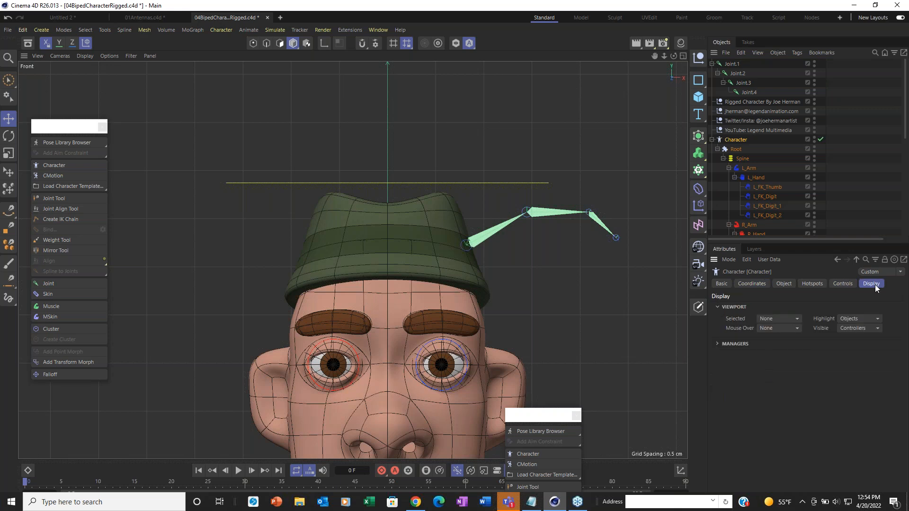
left_click(716, 343)
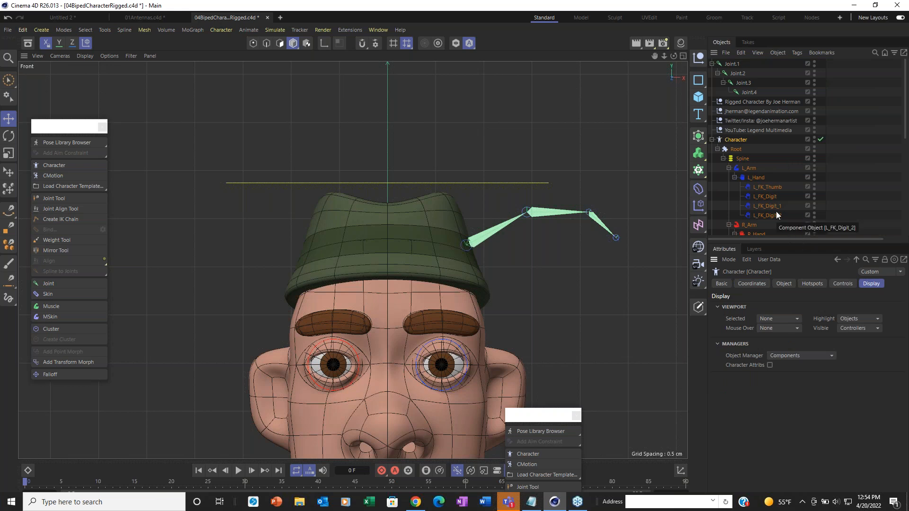
left_click(796, 356)
left_click(802, 440)
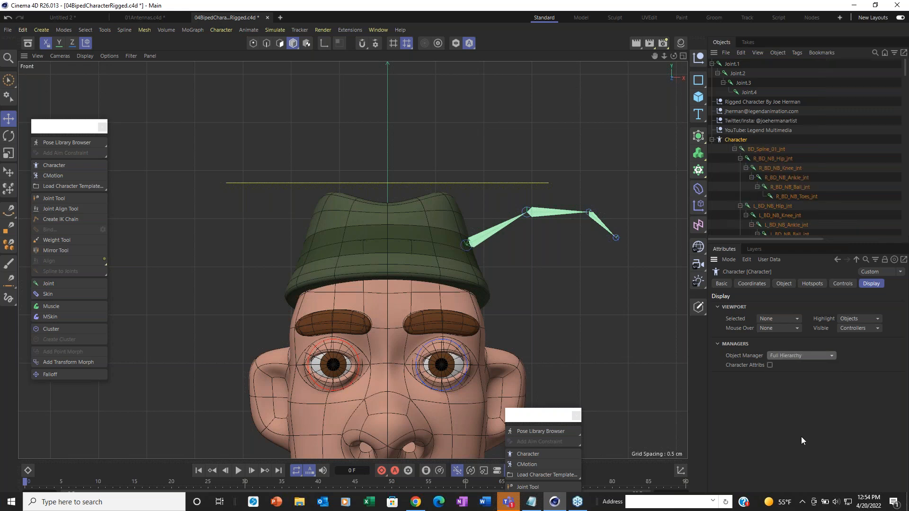
scroll(841, 154, "down", 15)
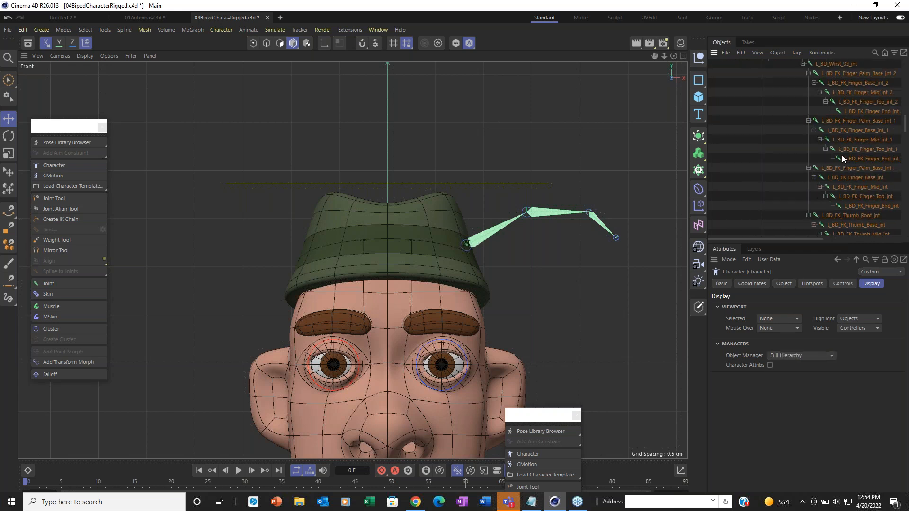
scroll(842, 155, "down", 6)
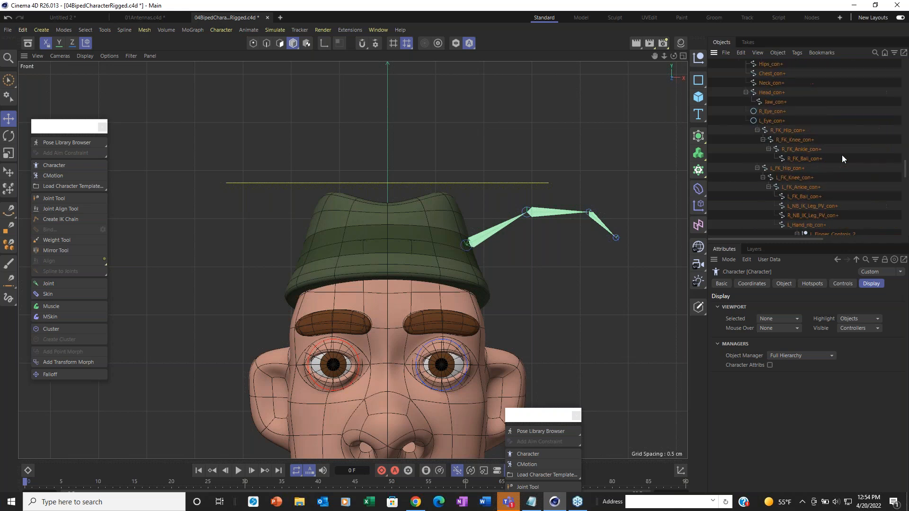
scroll(842, 155, "up", 20)
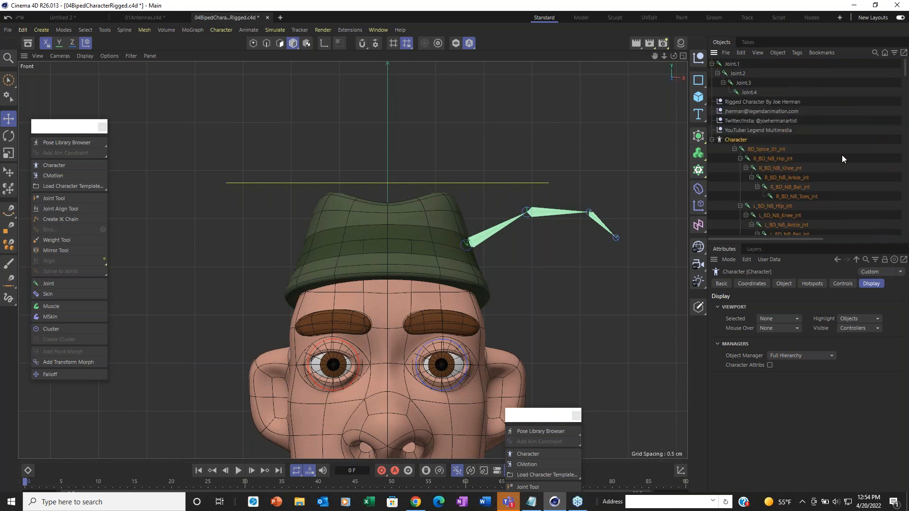
Step: Set the Character object's Object Manager display to Controllers and look through the listed controllers
left_click(786, 355)
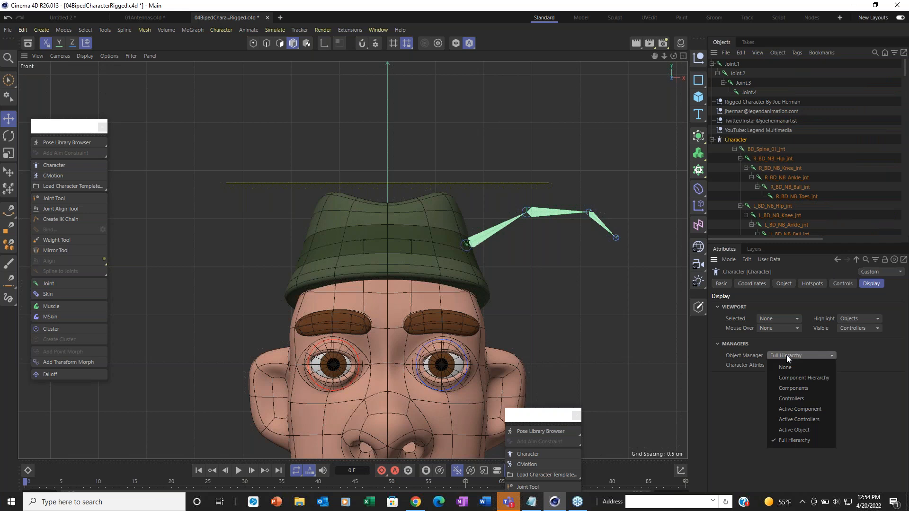
left_click(816, 398)
scroll(807, 197, "down", 10)
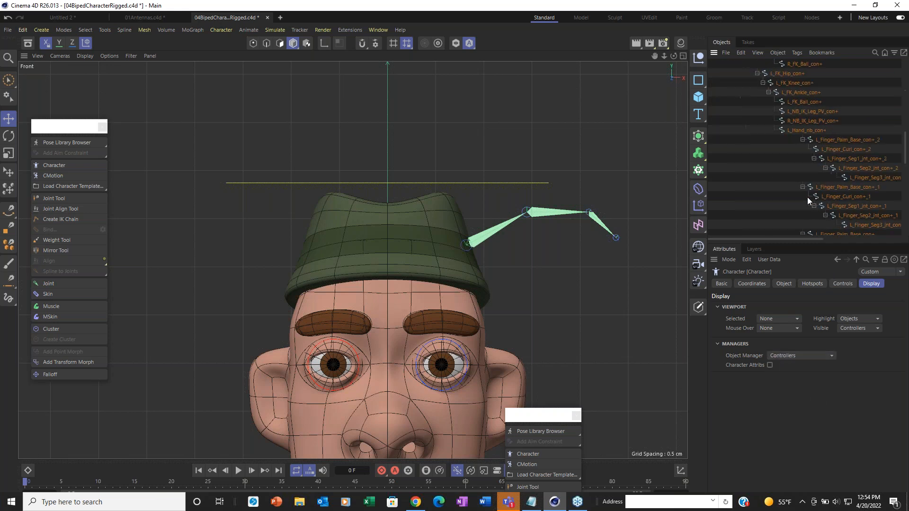
scroll(807, 196, "up", 15)
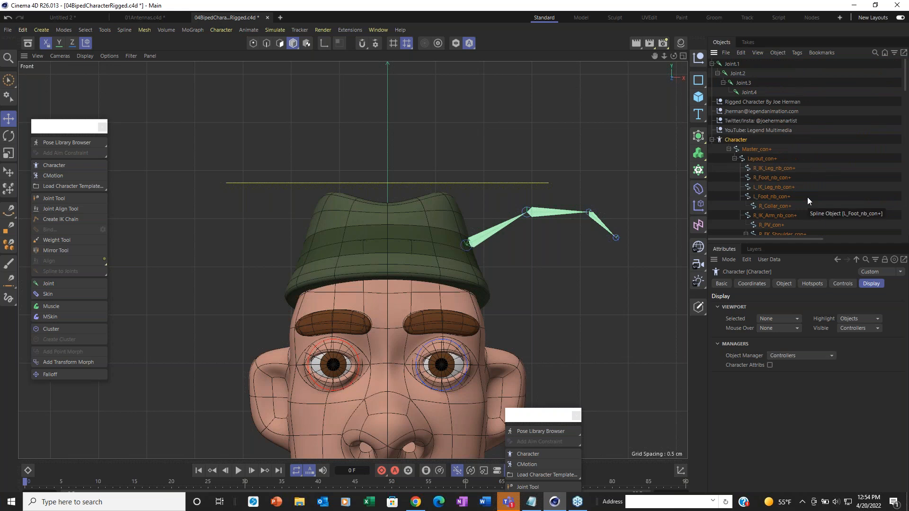
Step: Add a Constraint rigging tag to Joint.1 and enable its Parent constraint
left_click(731, 64)
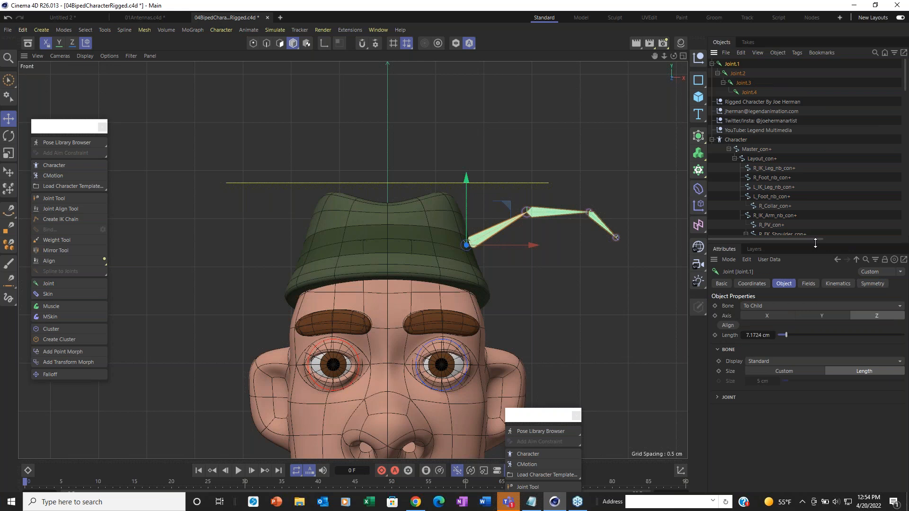
left_click_drag(811, 238, 832, 238)
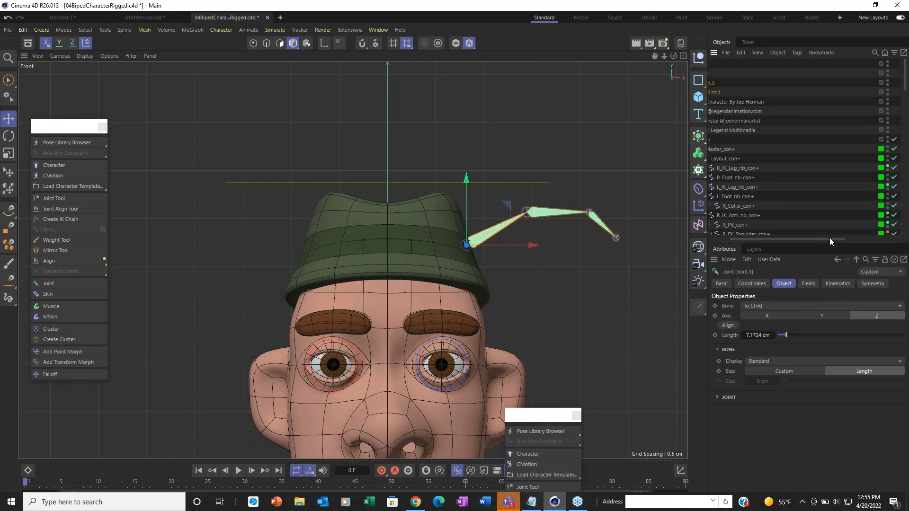
left_click_drag(829, 238, 844, 238)
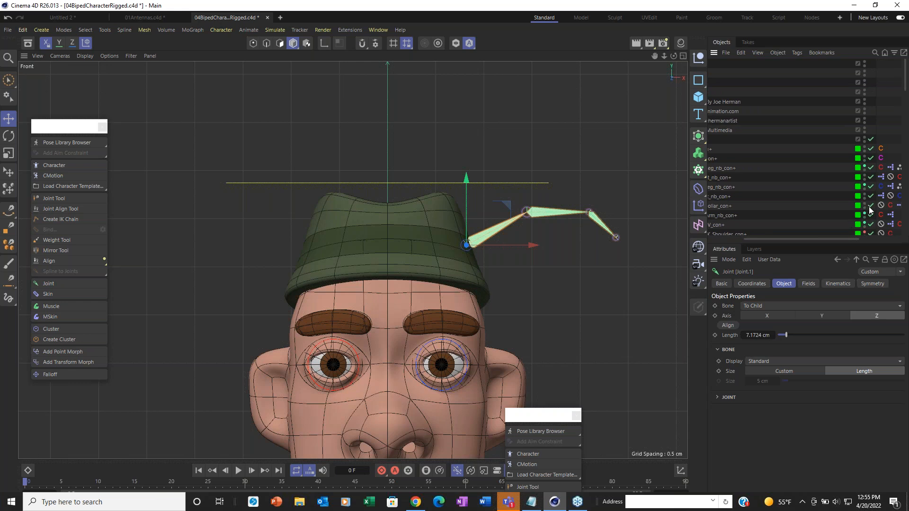
left_click_drag(847, 239, 779, 239)
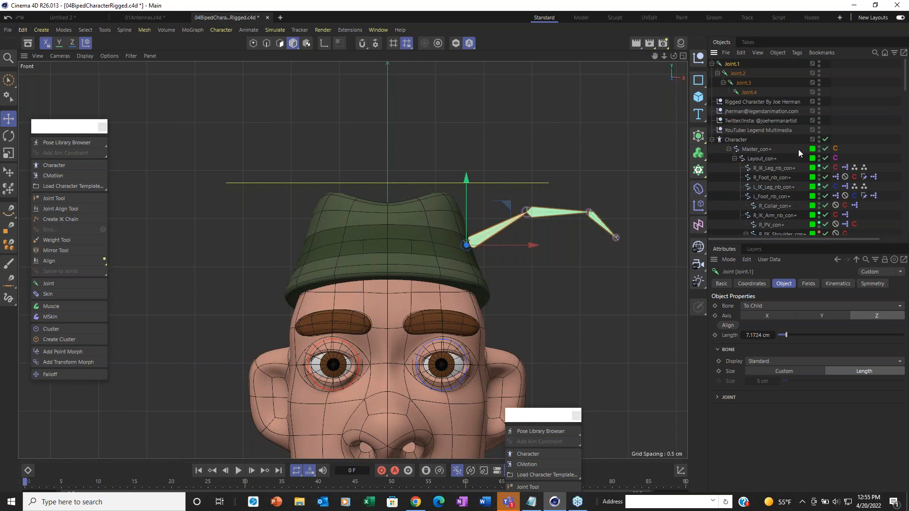
right_click(732, 67)
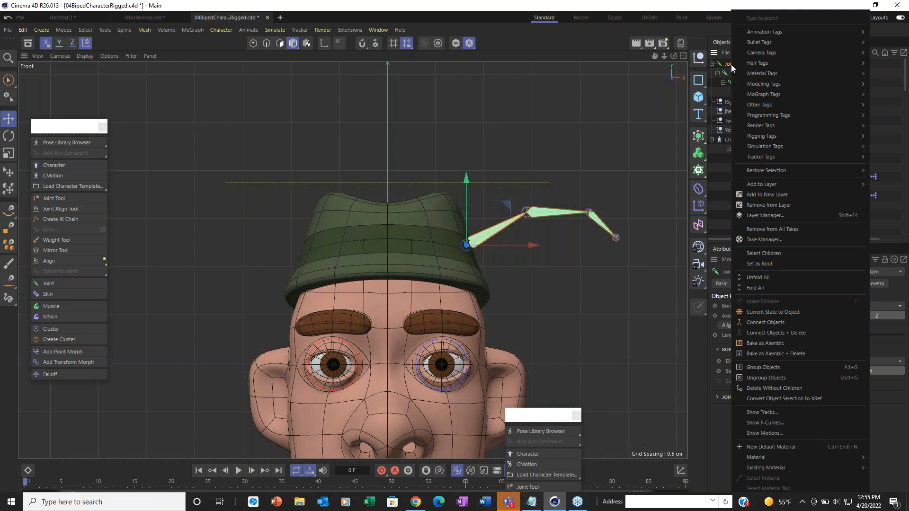
mouse_move(796, 133)
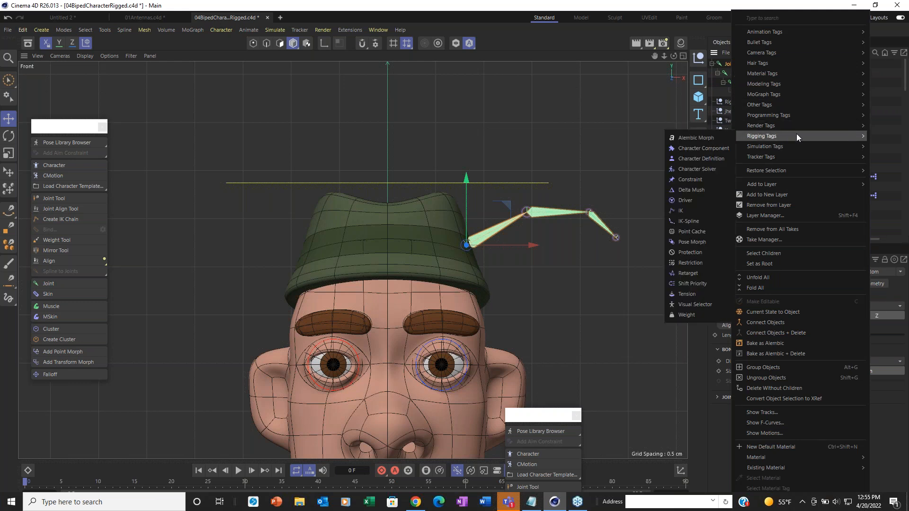
left_click(677, 182)
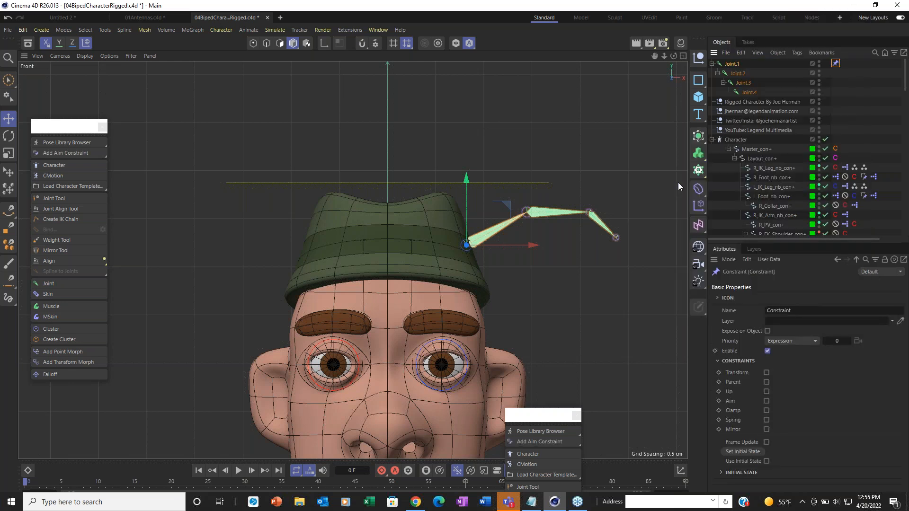
left_click(766, 382)
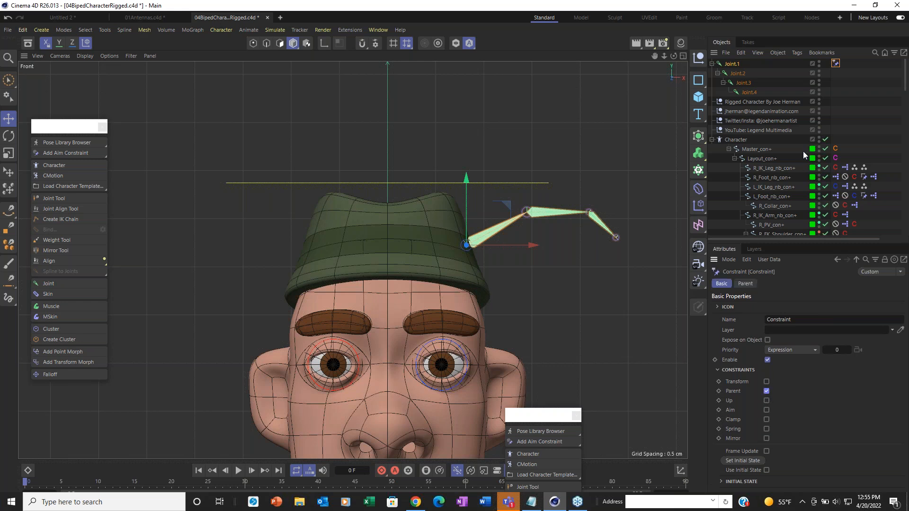
Step: Lock the attributes on Joint.1's Constraint tag and show its Parent constraint settings
scroll(753, 177, "down", 4)
scroll(752, 177, "down", 2)
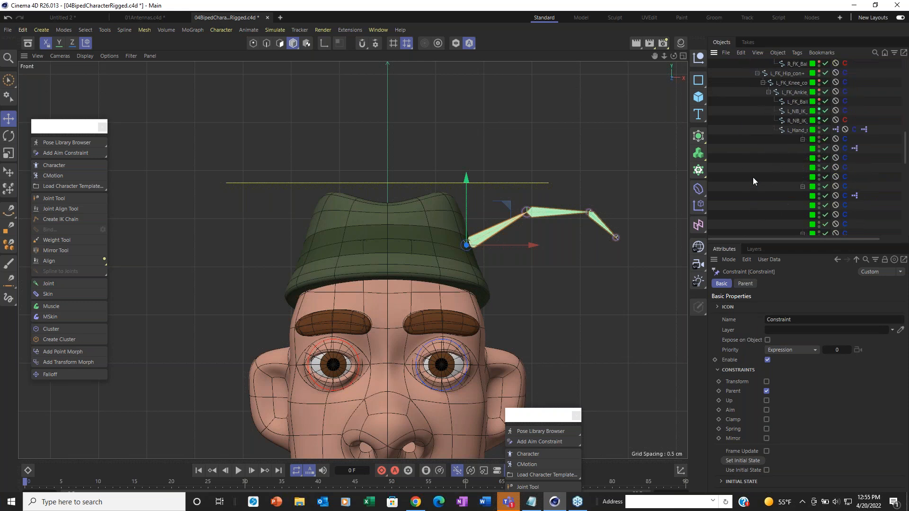
scroll(753, 177, "up", 2)
scroll(752, 177, "up", 4)
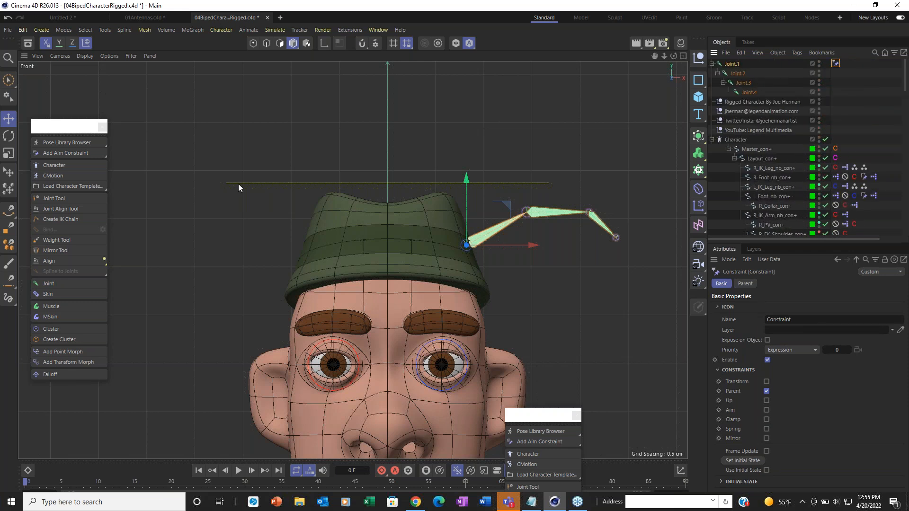
left_click(239, 184)
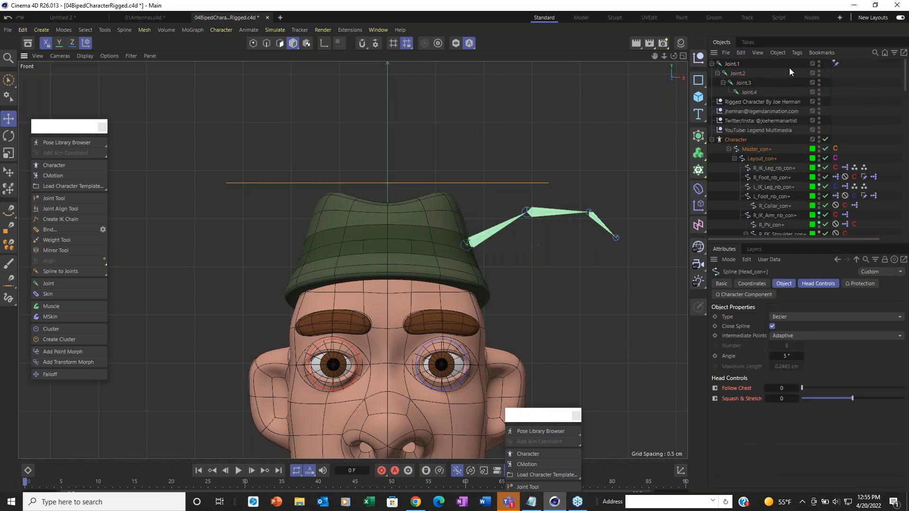
left_click(835, 63)
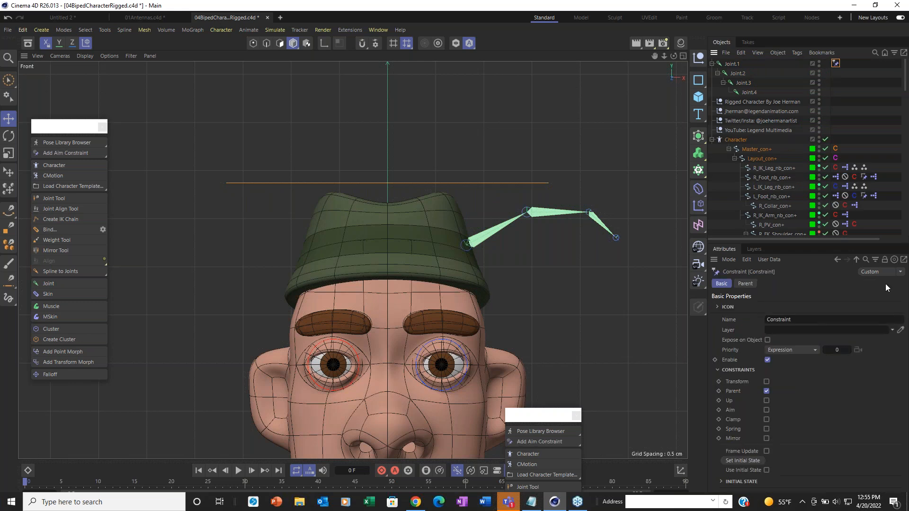
left_click(884, 259)
left_click(745, 283)
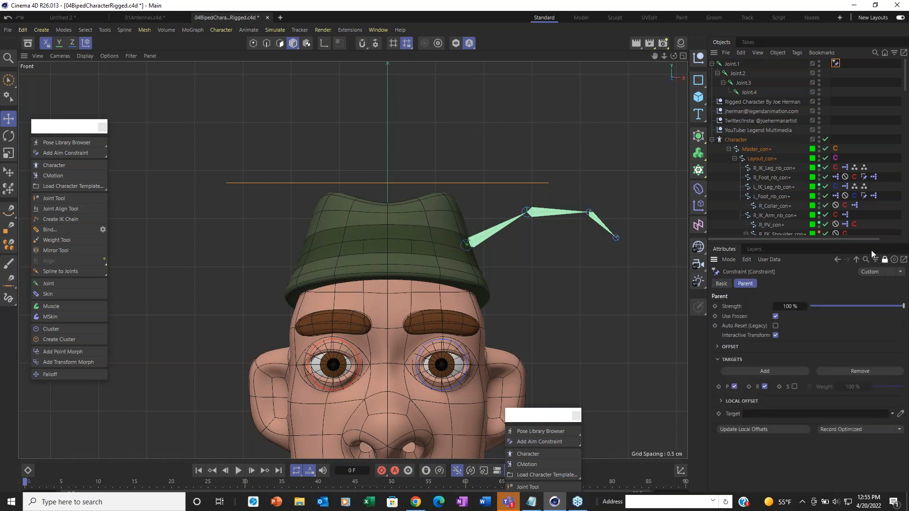
left_click(722, 283)
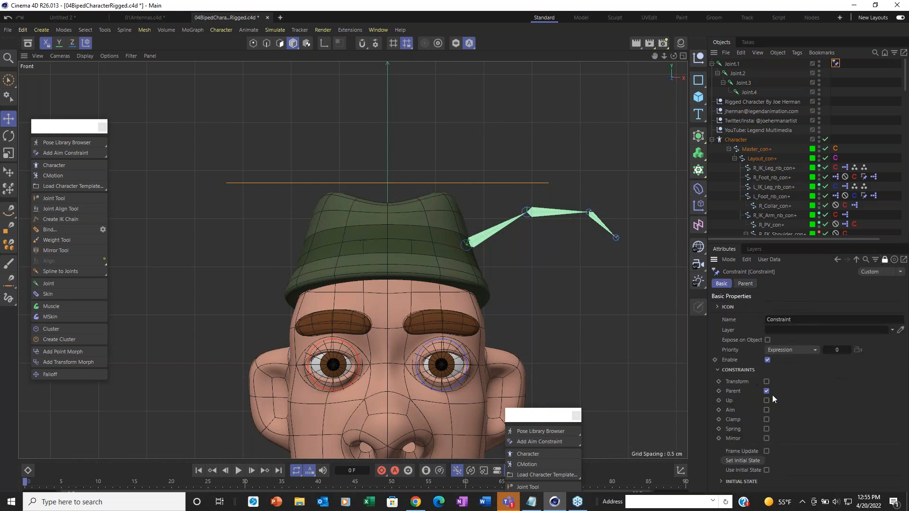
left_click(745, 283)
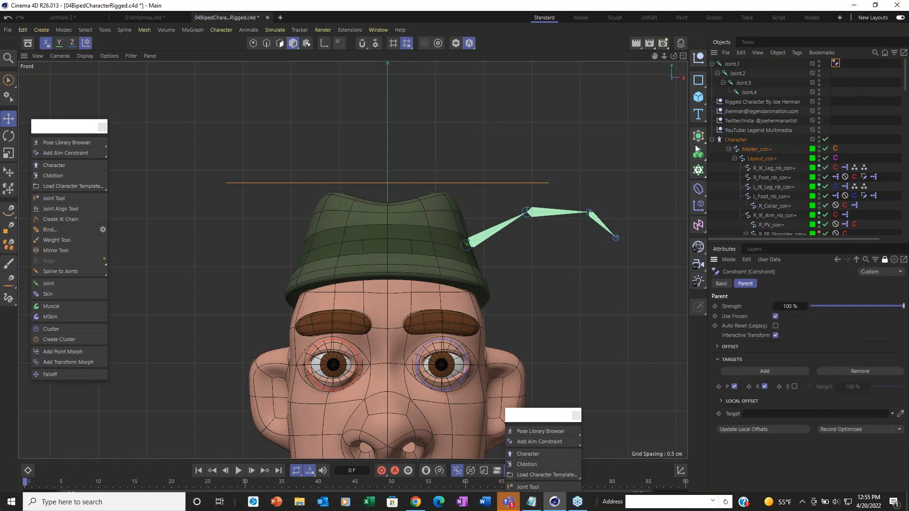
Step: Select the head controller above the hat and assign Head_con+ as the Parent constraint's target
left_click(276, 185)
left_click(303, 127)
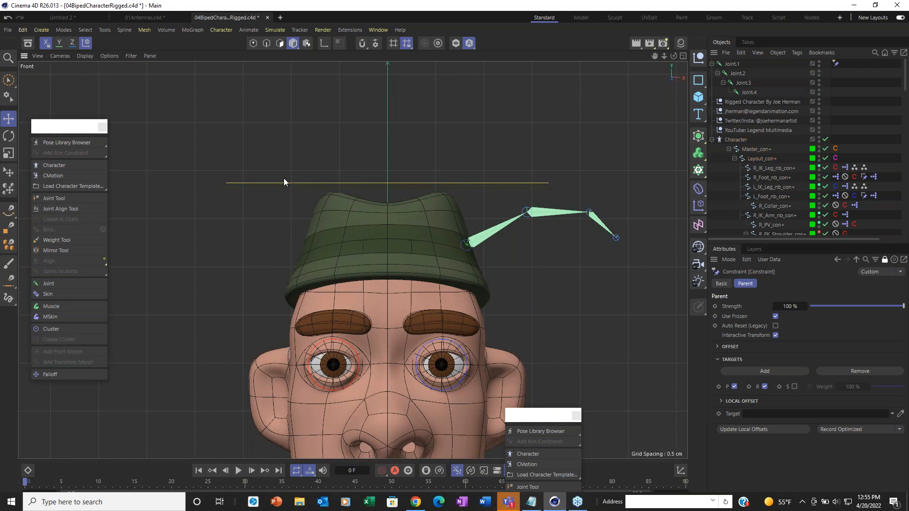
left_click(288, 183)
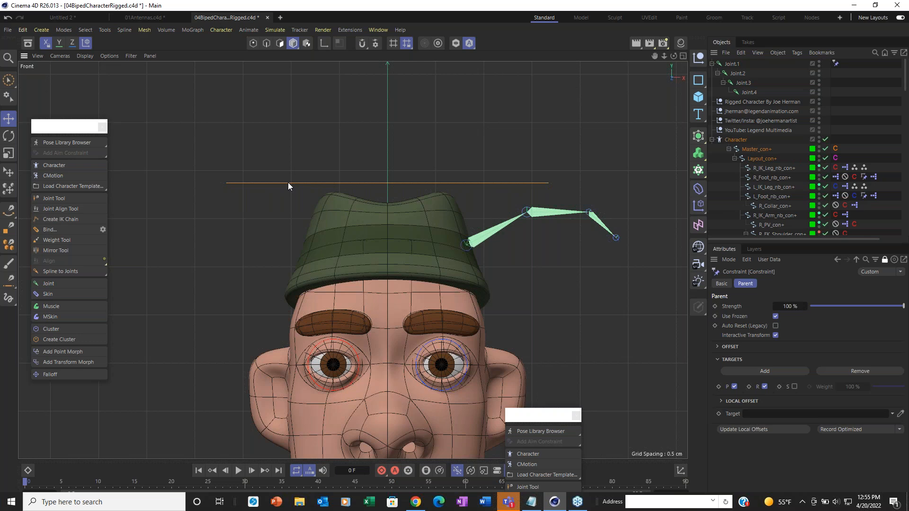
scroll(287, 183, "down", 3)
scroll(287, 183, "up", 3)
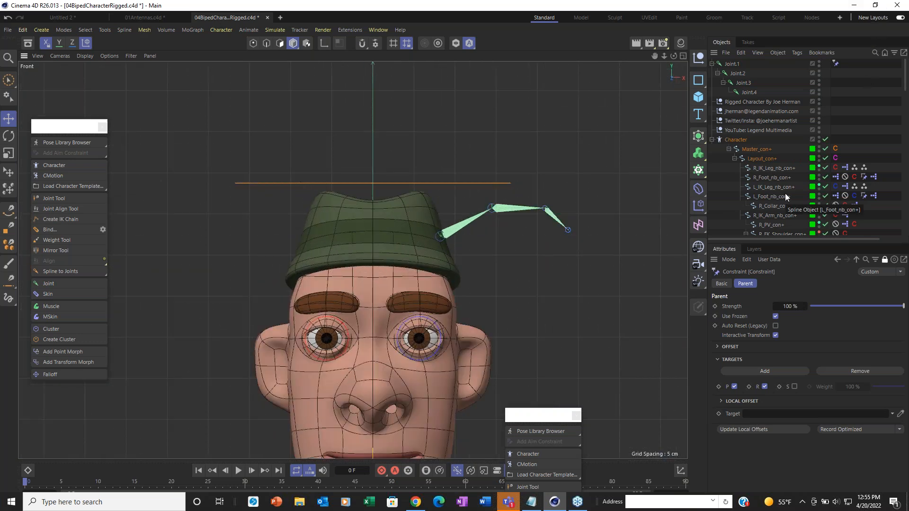
scroll(785, 193, "down", 5)
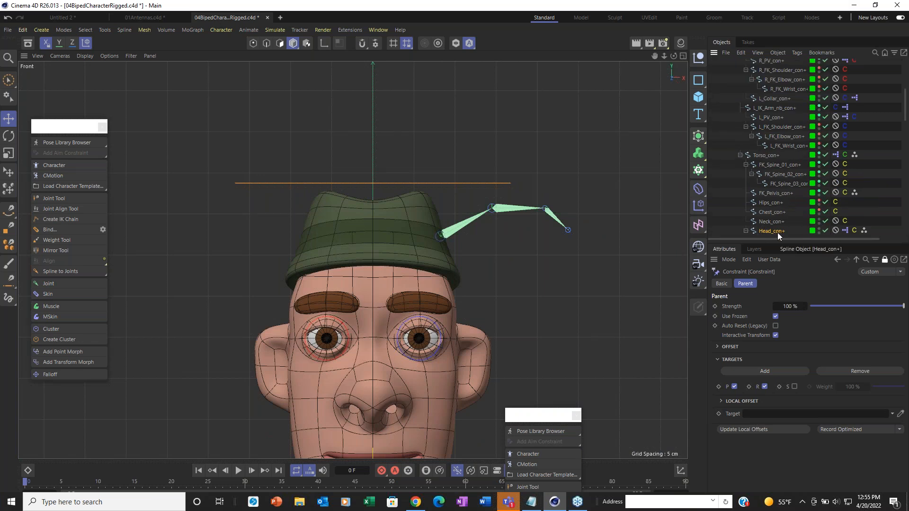
left_click_drag(777, 232, 780, 417)
Step: Rotate Head_con+ in the perspective view to tilt the head and test whether the joint chain follows
scroll(581, 288, "down", 2)
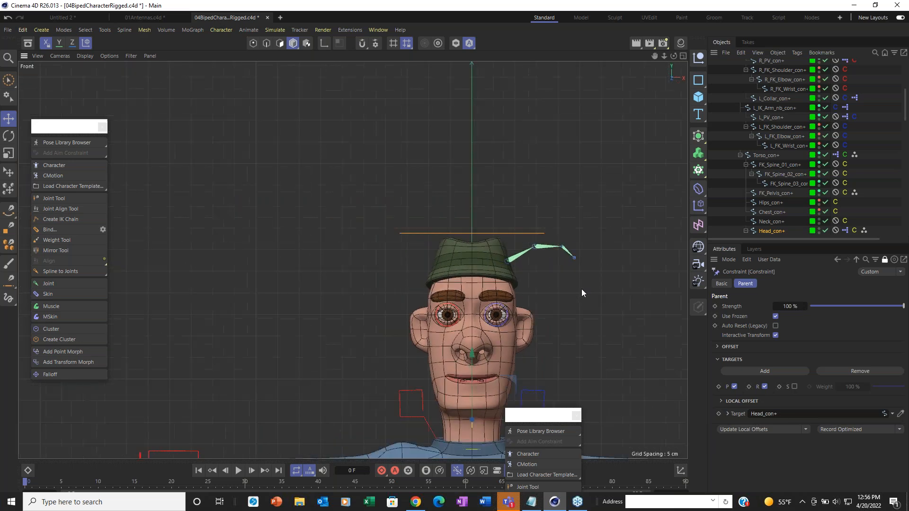
scroll(582, 289, "up", 2)
scroll(777, 174, "up", 2)
scroll(777, 174, "up", 4)
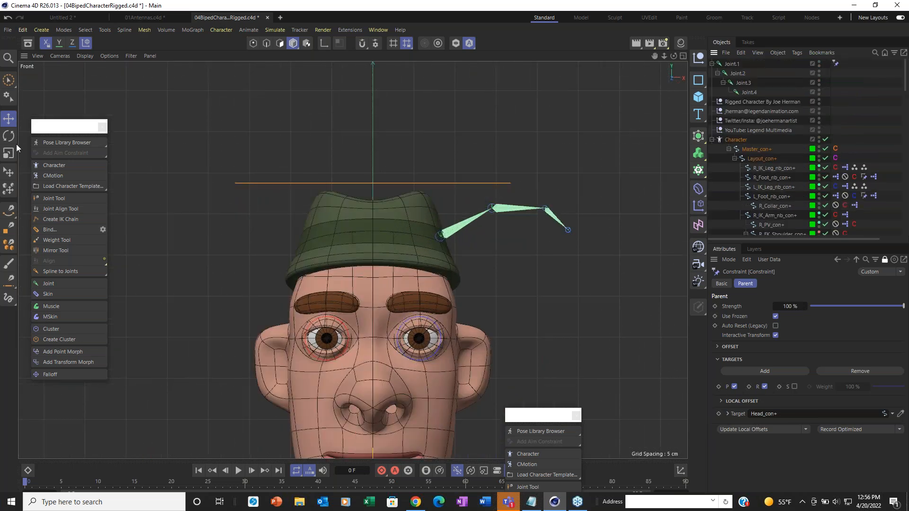
key("F1")
left_click_drag(350, 209, 332, 222, "alt")
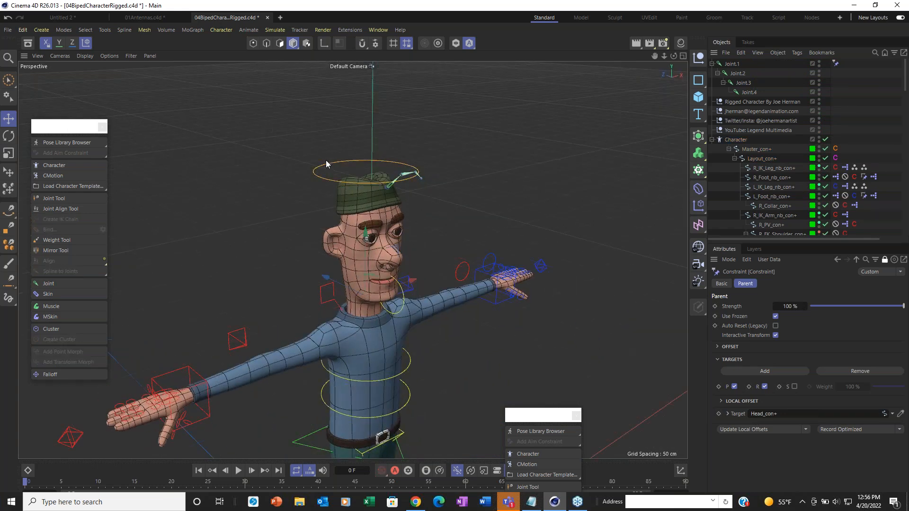
left_click(8, 136)
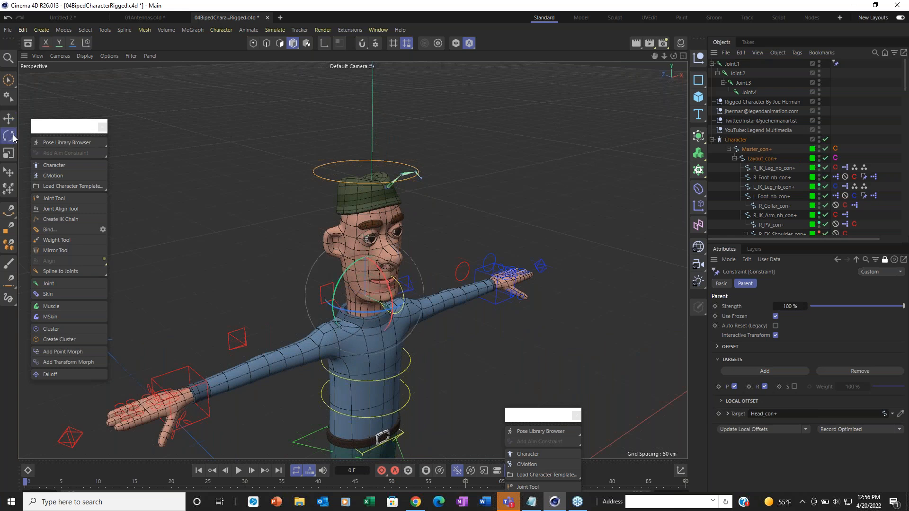
left_click_drag(382, 272, 373, 233)
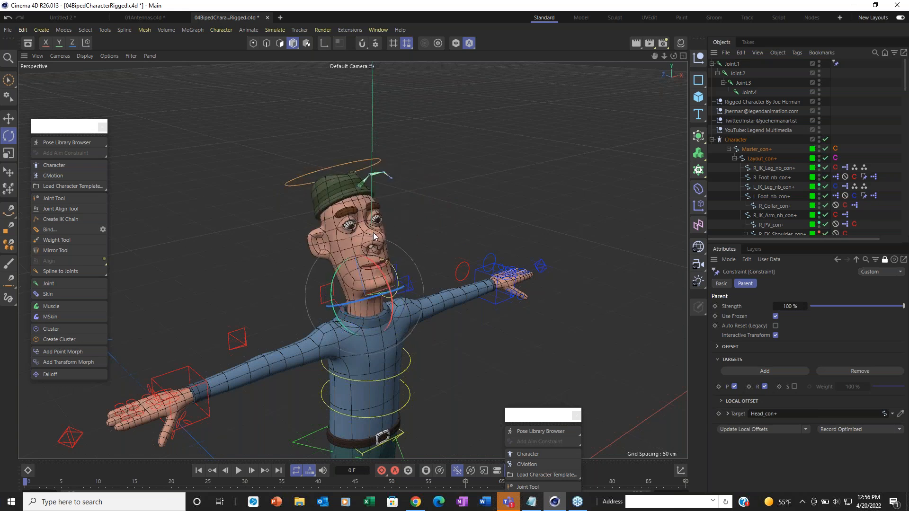
Step: Undo the head controller's rotation and add an IK rigging tag to Joint.1
key("ctrl+z")
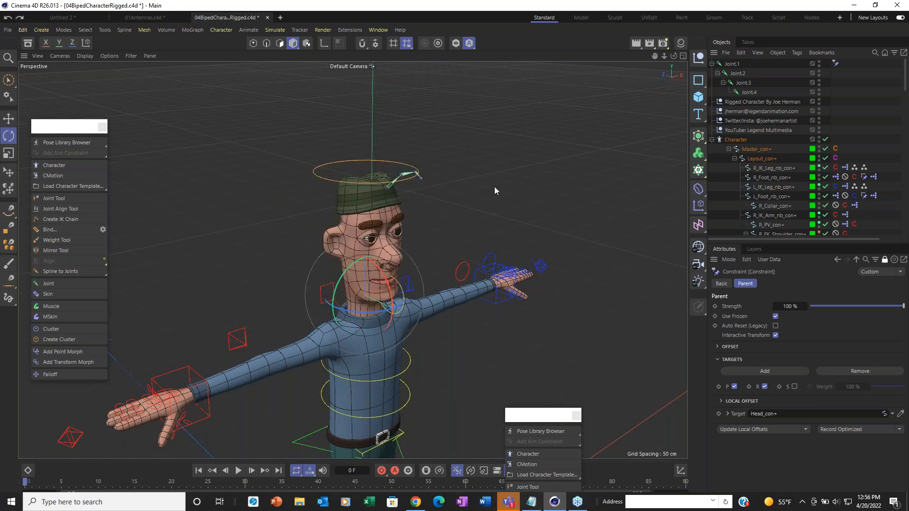
right_click(728, 69)
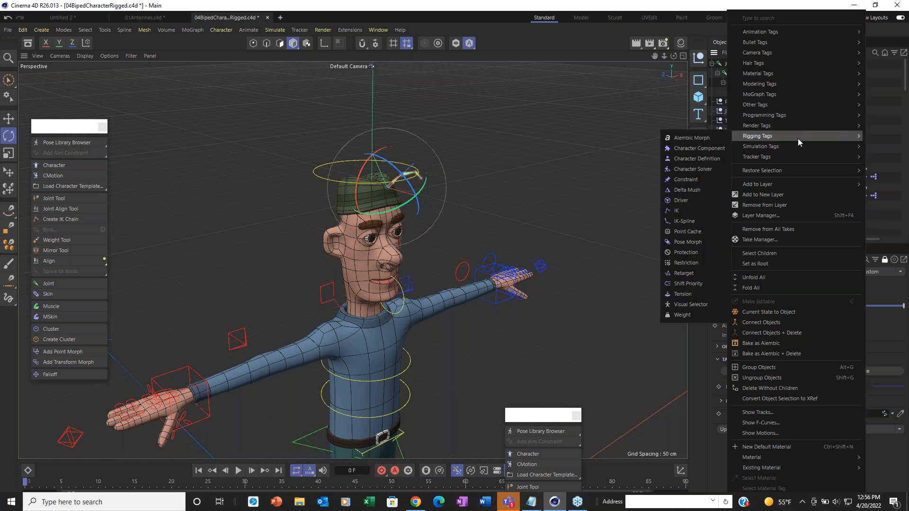
mouse_move(784, 64)
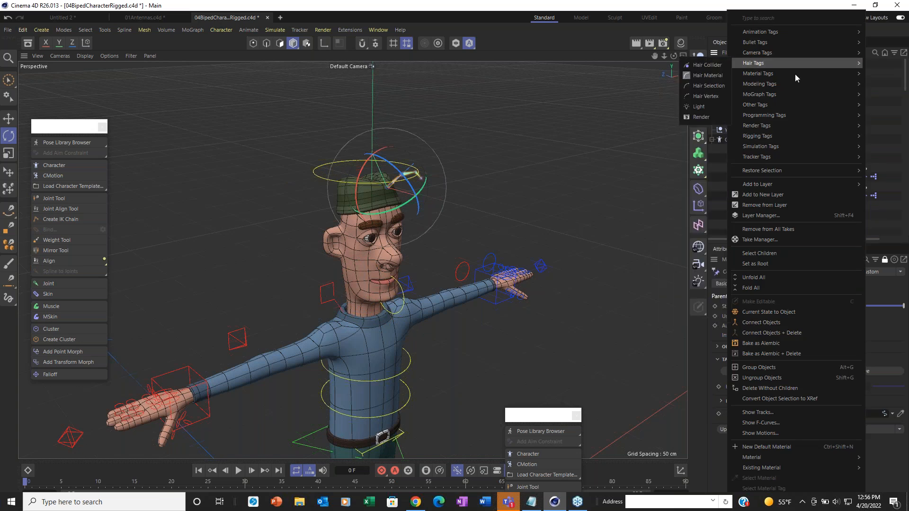
left_click(797, 139)
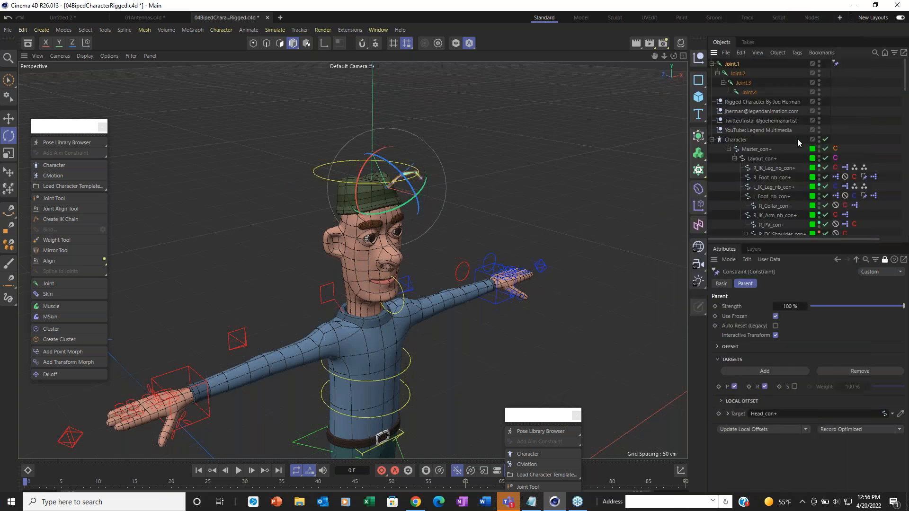
right_click(740, 65)
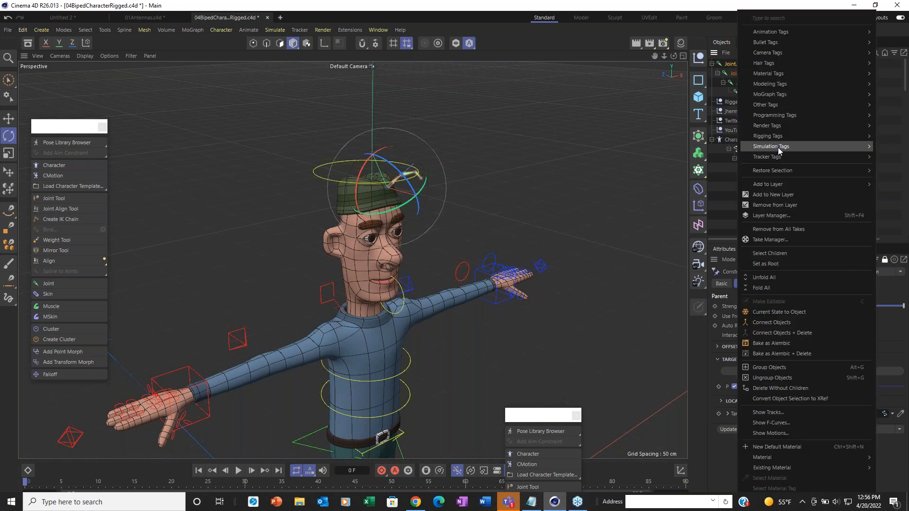
mouse_move(776, 135)
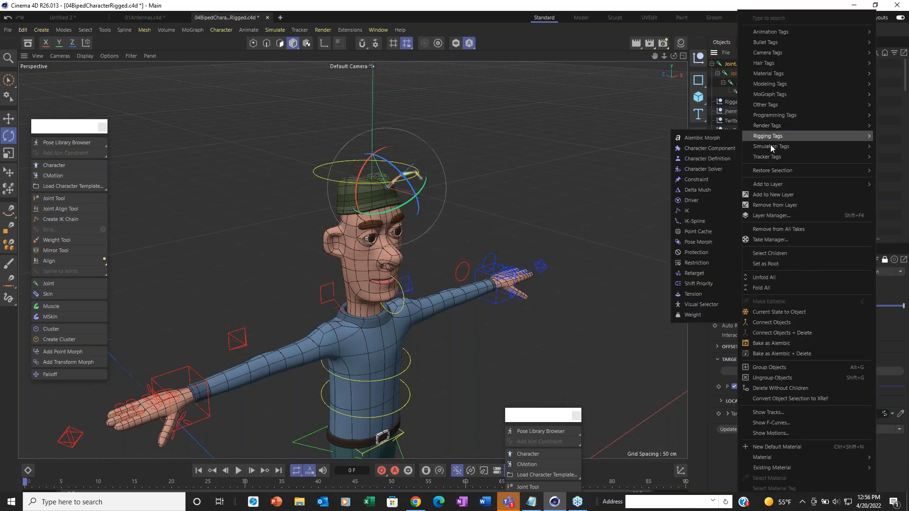
left_click(695, 211)
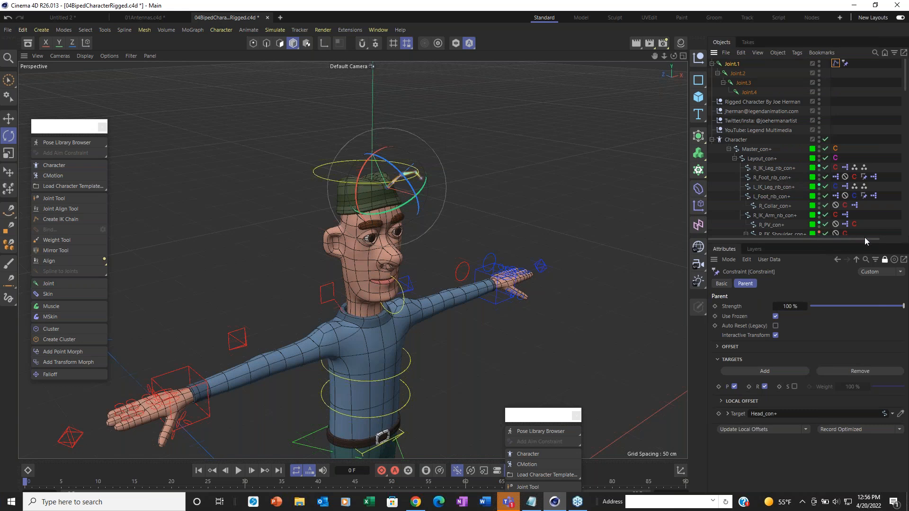
Step: Unlock the attributes, show the IK tag's properties and assign Joint.4 as its End joint
left_click(885, 259)
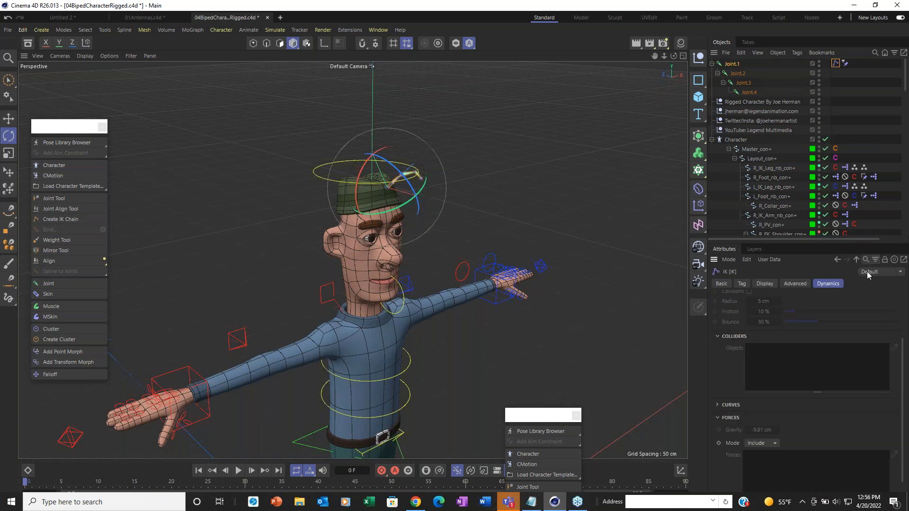
left_click(741, 284)
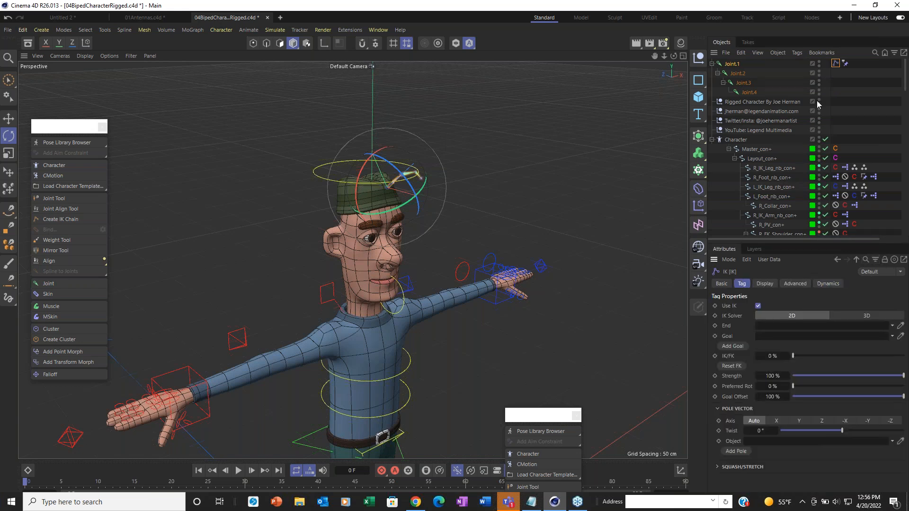
left_click_drag(744, 92, 798, 327)
Step: Enable dynamics on Joint.1's IK tag and set the dynamics Strength to 38%
left_click(827, 283)
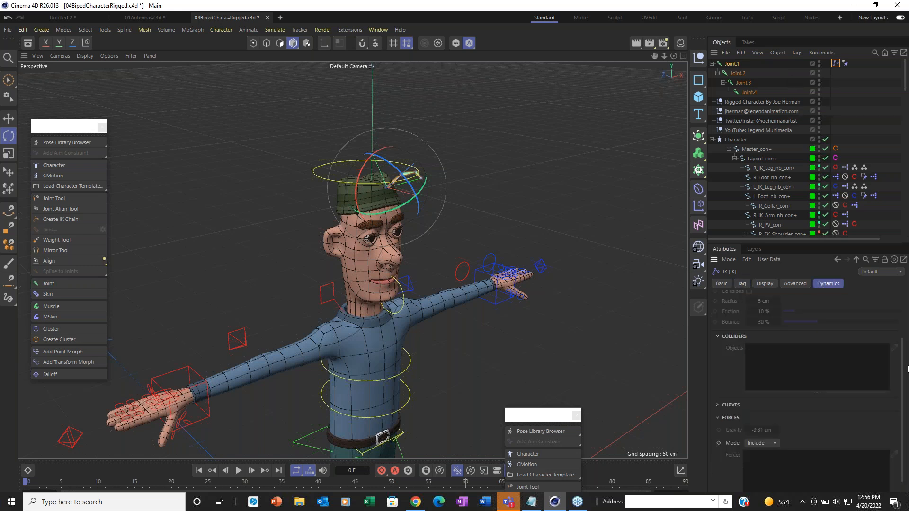
scroll(907, 369, "up", 3)
left_click(748, 305)
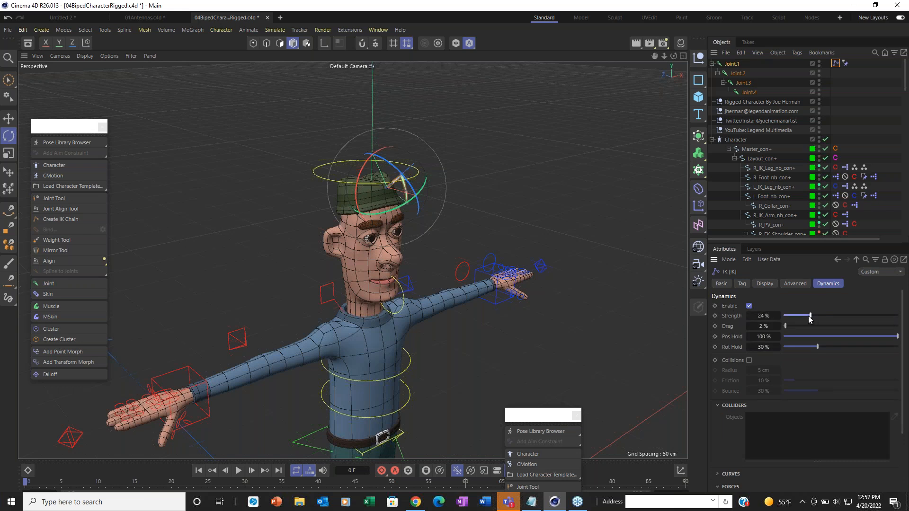
left_click_drag(807, 316, 828, 317)
Step: Play the simulation and rotate the head controller to check how the dynamic joint chain reacts, then stop playback
left_click(236, 470)
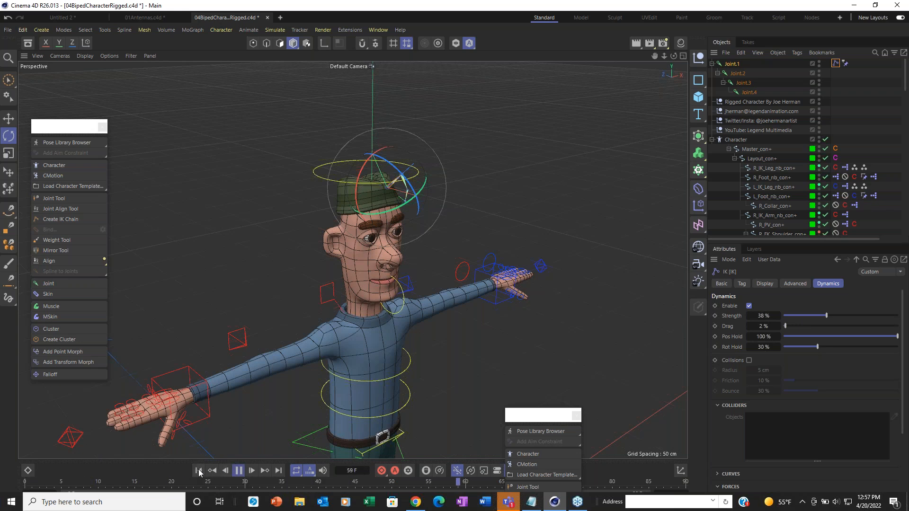
left_click_drag(387, 291, 275, 282, "alt")
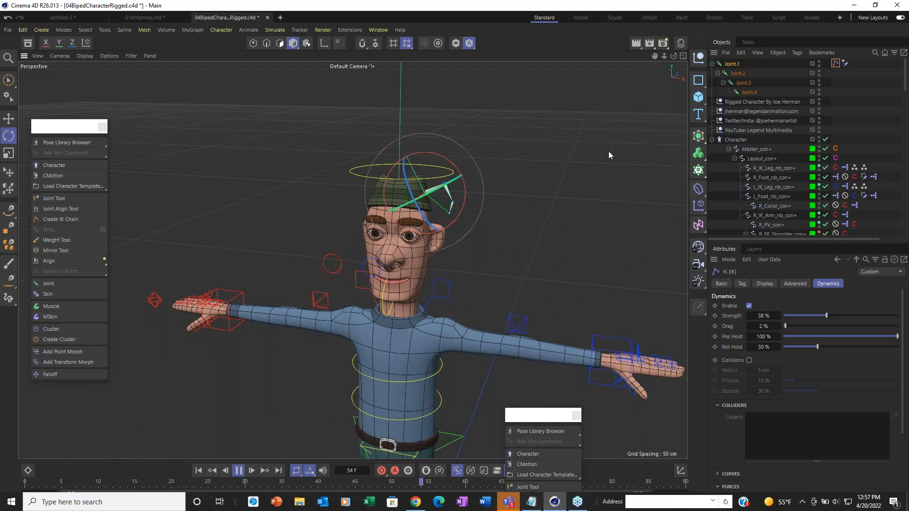
left_click(351, 177)
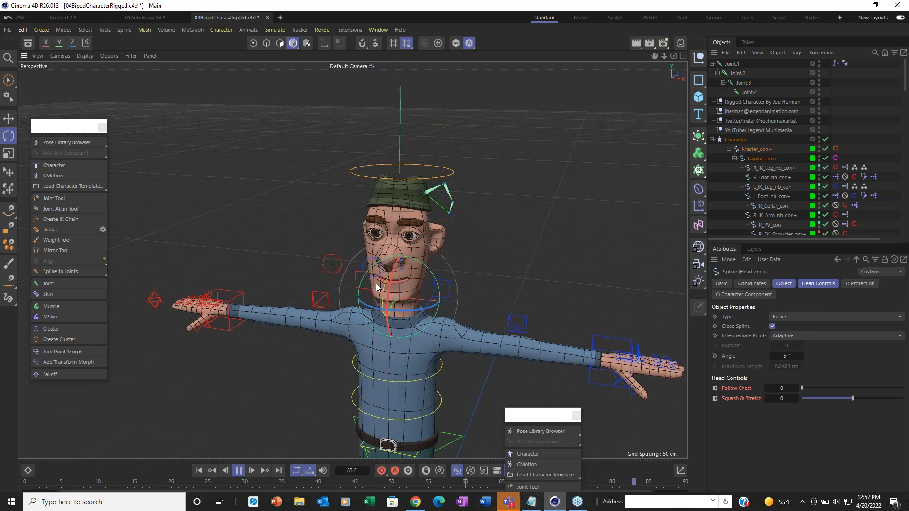
left_click_drag(407, 299, 479, 299, "alt")
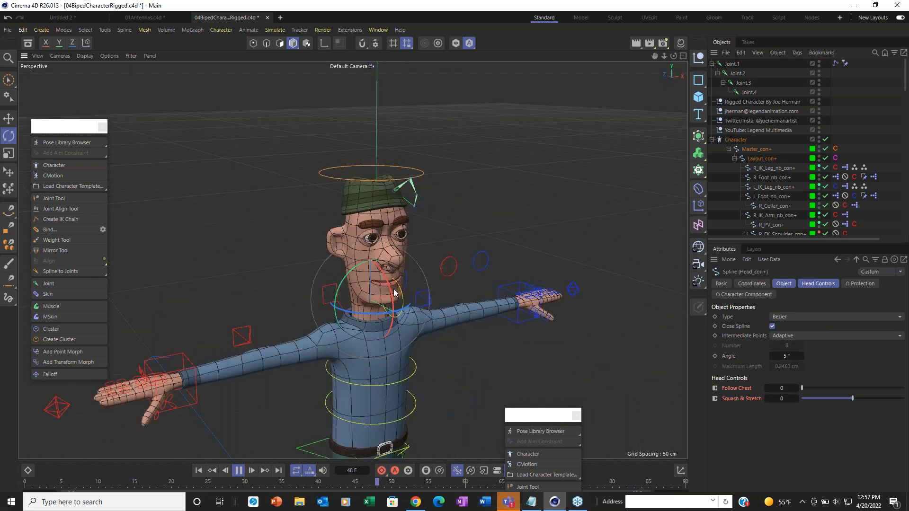
left_click_drag(391, 298, 417, 325)
left_click(238, 471)
Step: Switch to the 01Antennas.c4d document, play its antenna simulation and return to the first frame
left_click(860, 506)
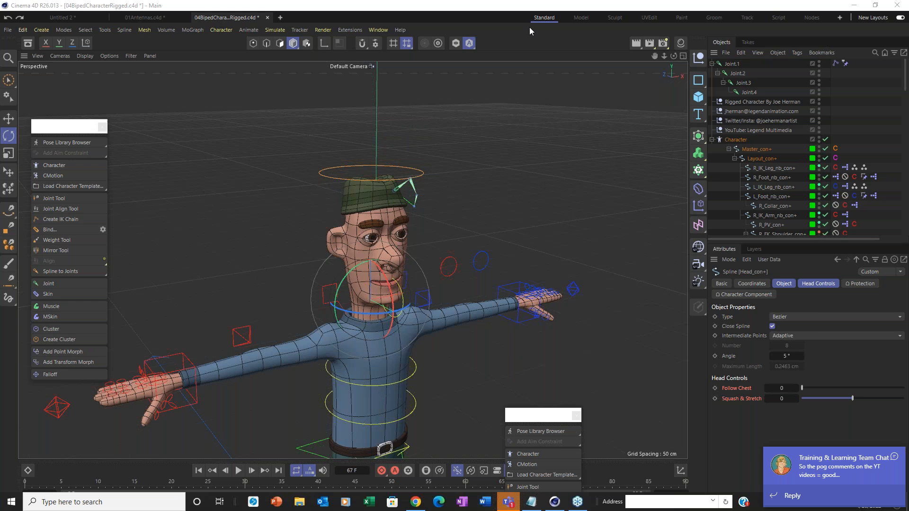
left_click(135, 21)
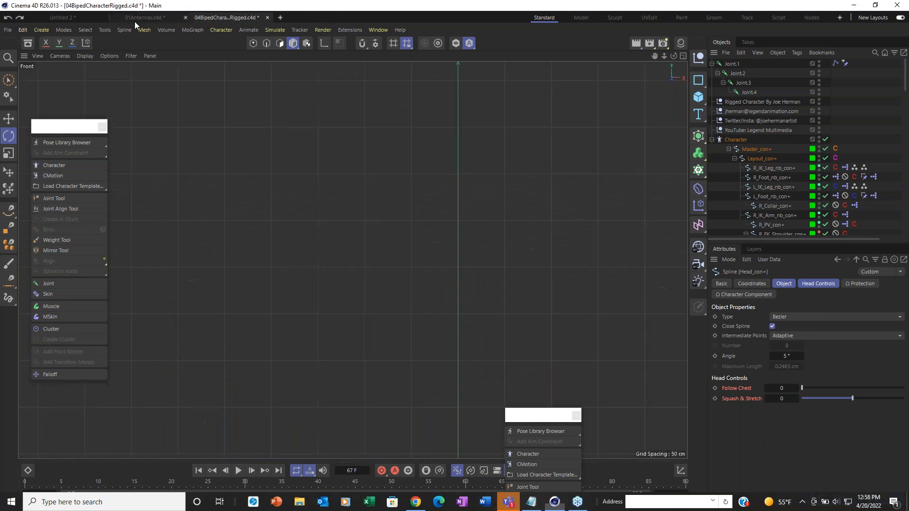
left_click(237, 471)
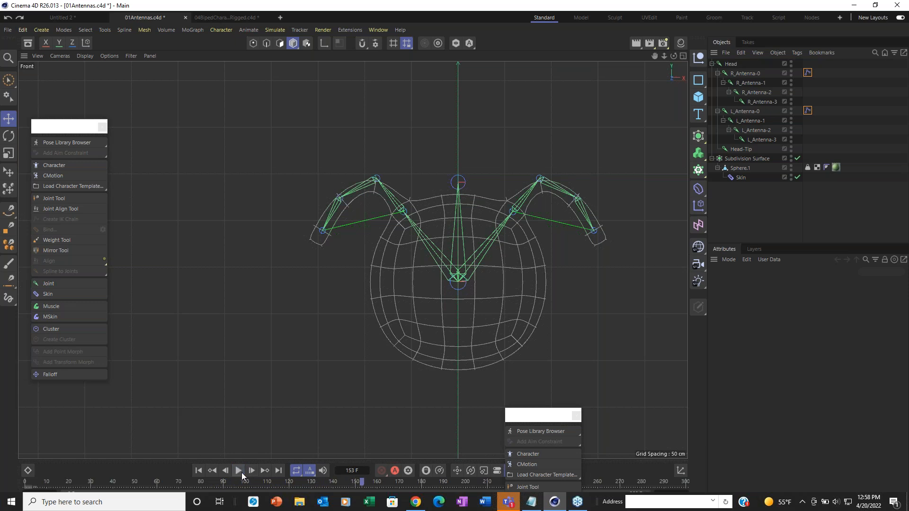
left_click(199, 471)
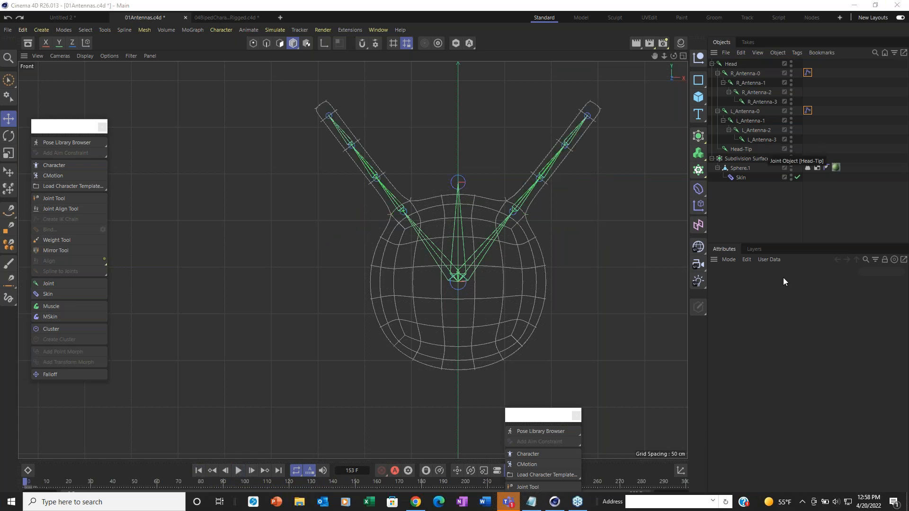
Step: Move the R_Antenna-0 and L_Antenna-0 IK tags onto the Head joint and play the simulation in the perspective view
left_click_drag(806, 75, 802, 63)
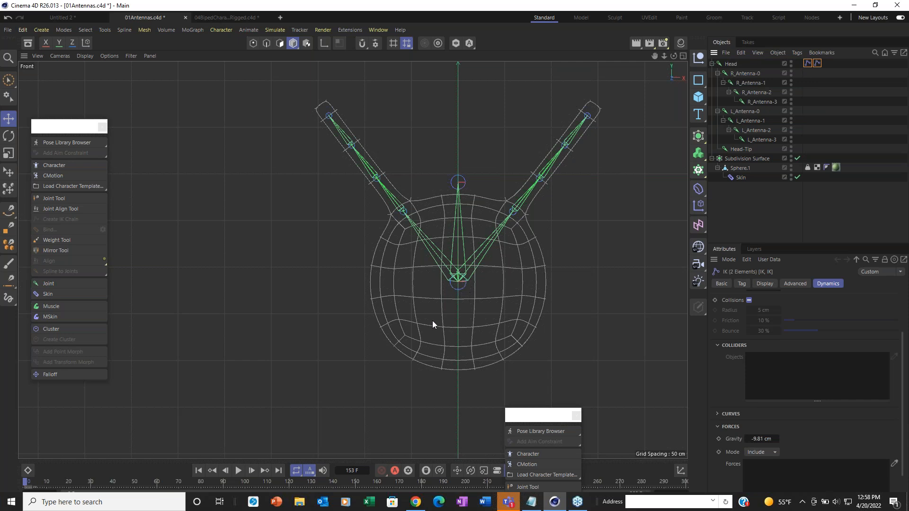
left_click(237, 469)
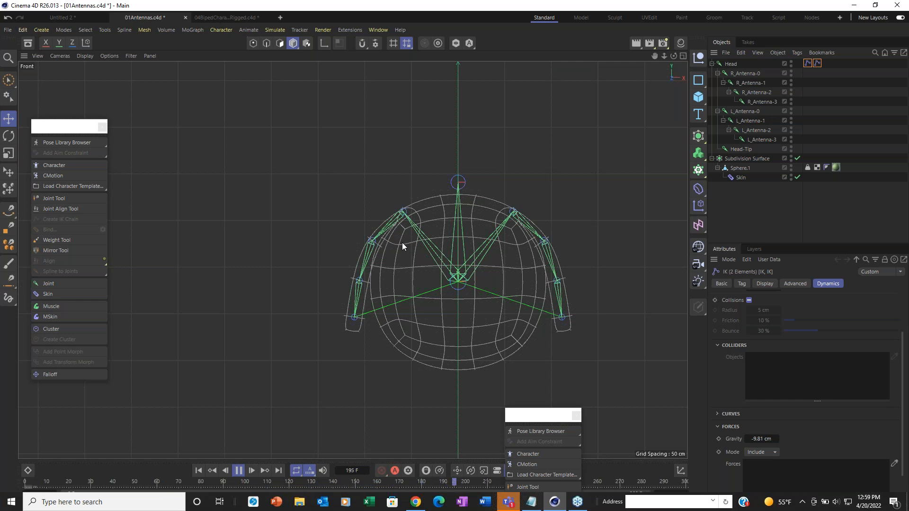
key("F1")
mouse_move(398, 266)
left_mouse_down("alt")
mouse_move(498, 280)
mouse_move(368, 266)
mouse_move(397, 265)
left_mouse_up("alt")
Step: Rotate the Head joint twice during playback to test how the antennas swing, undoing each rotation
left_click(733, 66)
key("r")
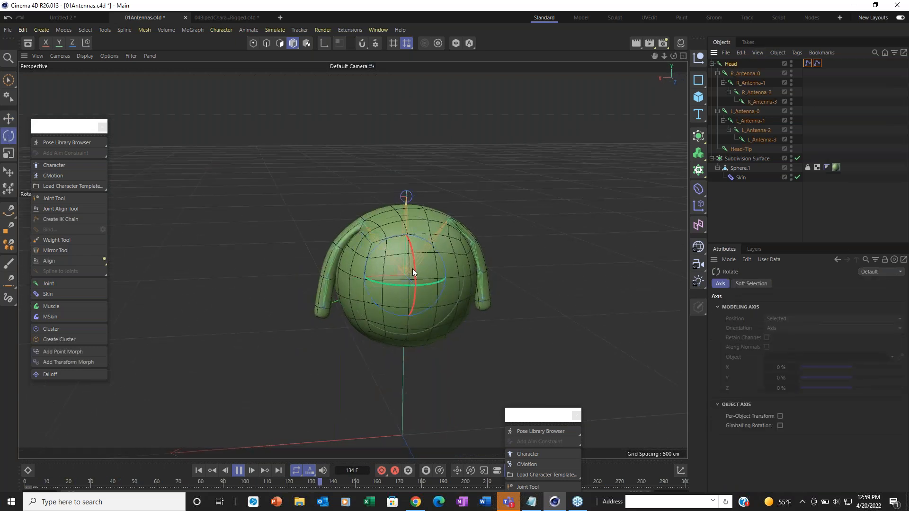
left_click_drag(414, 268, 461, 323)
key("ctrl+z")
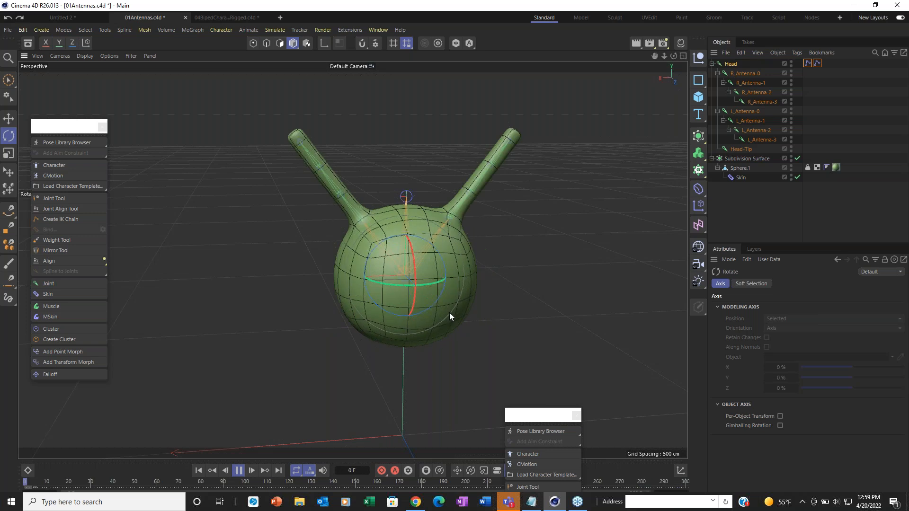
left_click_drag(397, 286, 407, 325)
key("ctrl+z")
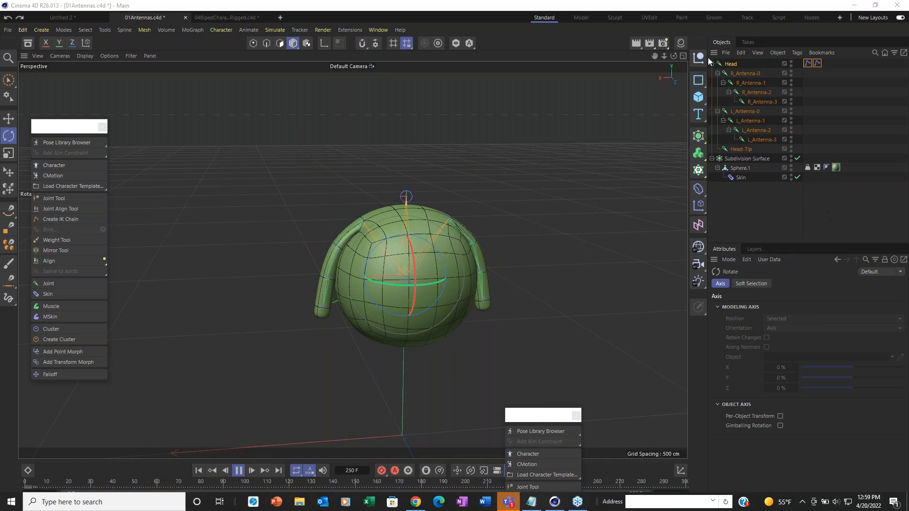
Step: Disable Collisions on Head's first IK tag and leave Rot Hold at 22%
left_click(807, 63)
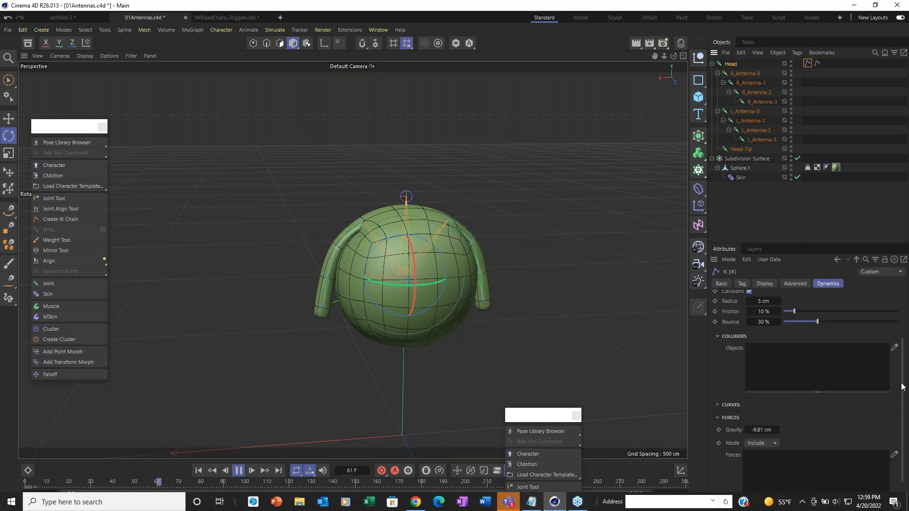
left_click_drag(902, 387, 905, 267)
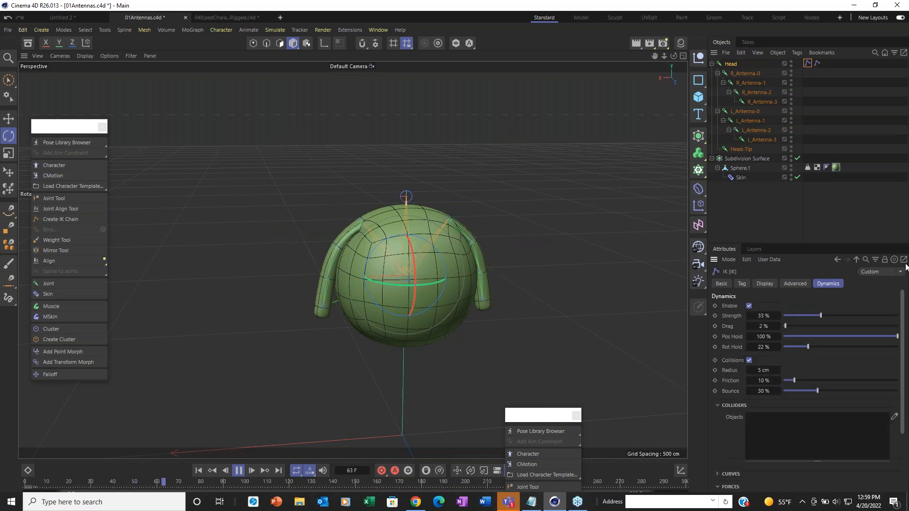
left_click(748, 359)
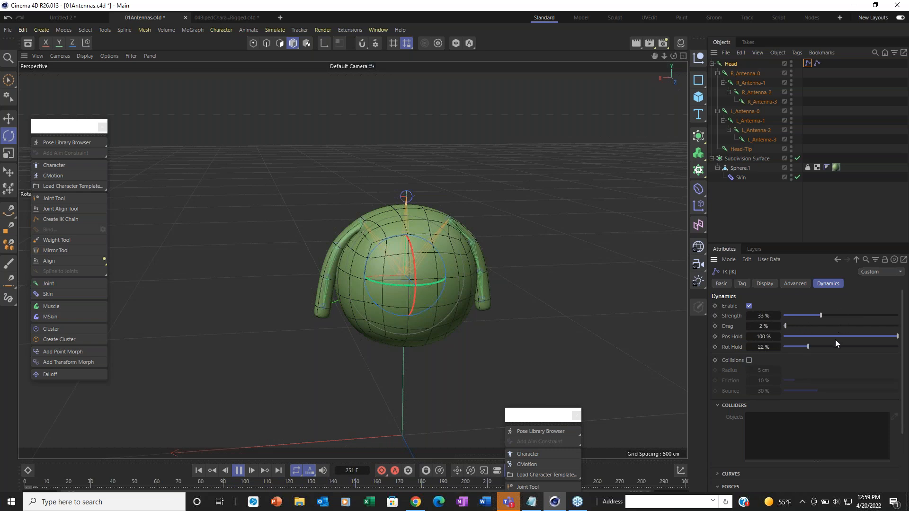
mouse_move(808, 347)
left_mouse_down()
mouse_move(790, 354)
mouse_move(808, 351)
left_mouse_up()
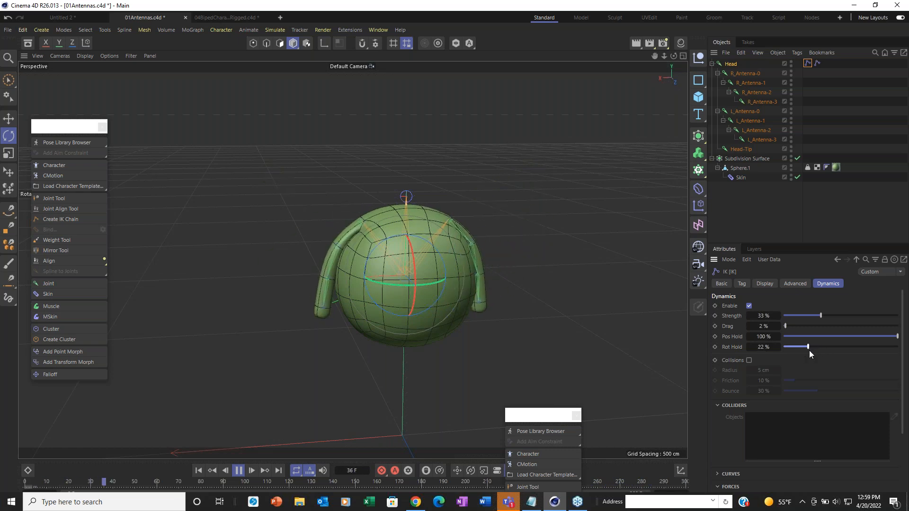
Step: Raise the dynamics Strength to 44% on Head's second IK tag and 41% on its first
left_click(816, 63)
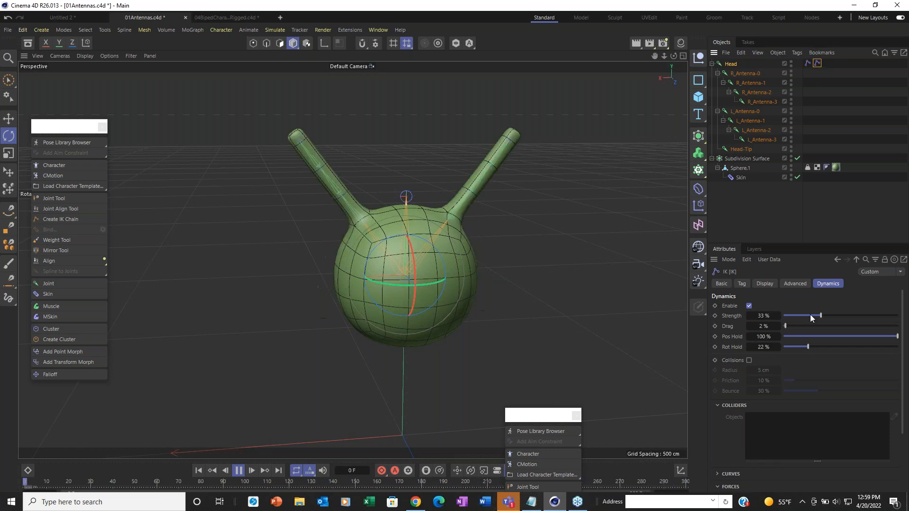
left_click_drag(823, 314, 833, 316)
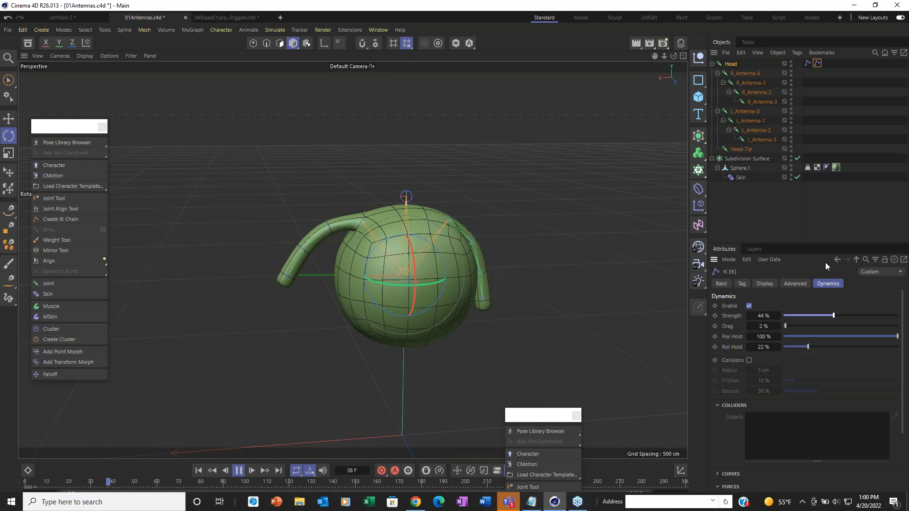
left_click(807, 63)
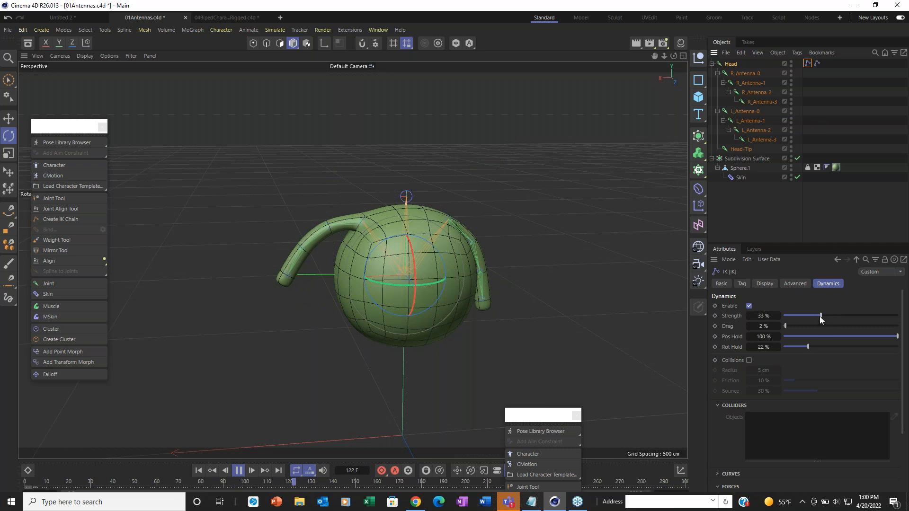
left_click_drag(820, 315, 830, 314)
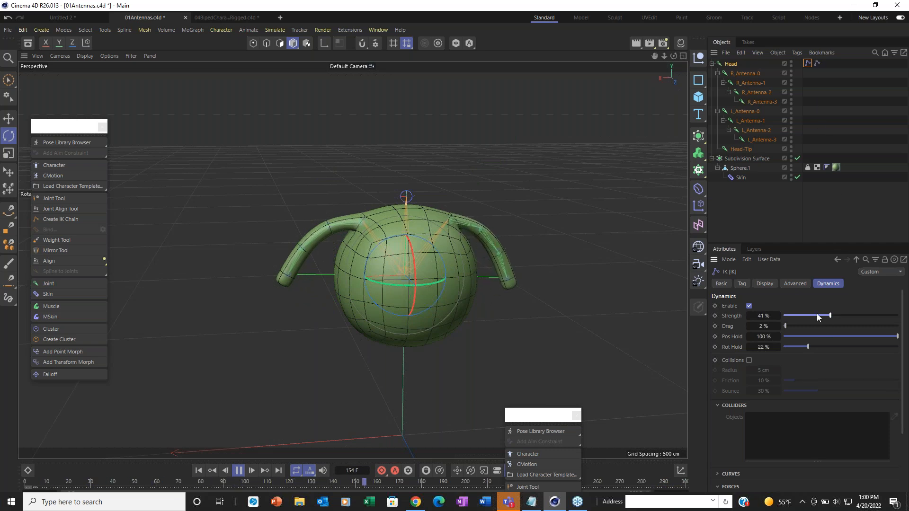
Step: Set the dynamics Strength of both Head IK tags to 40%, test with a Head rotation and undo that rotation
left_click(763, 316)
type("44")
key("Return")
left_click(816, 63)
double_click(765, 315)
type("40")
key("Return")
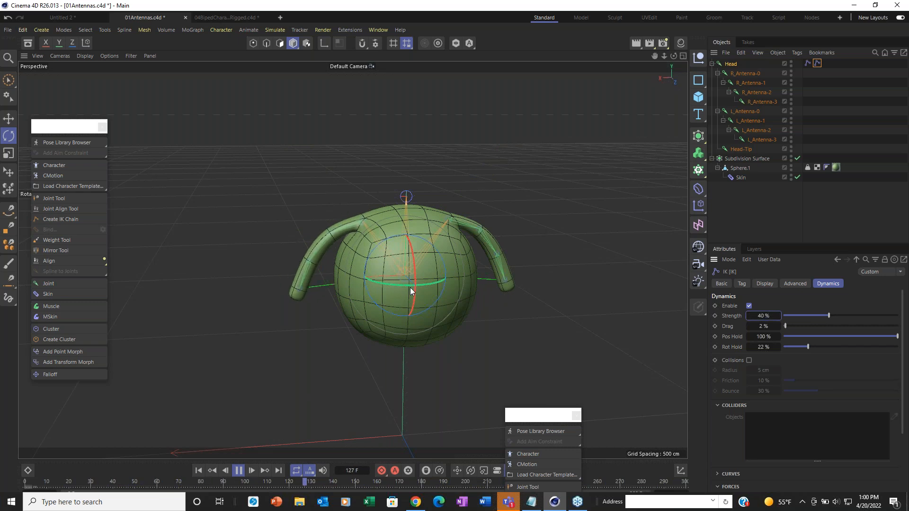
mouse_move(402, 284)
left_mouse_down()
mouse_move(531, 282)
mouse_move(350, 282)
mouse_move(410, 285)
left_mouse_up()
key("ctrl+z")
Step: Set the dynamics Strength to 30% on both of Head's IK tags
left_click(762, 315)
type("30")
key("Return")
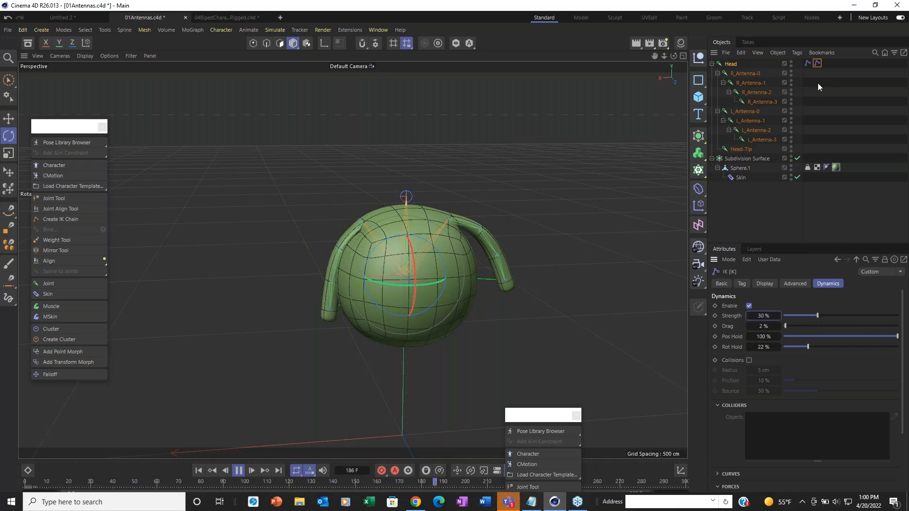
left_click(807, 63)
left_click(763, 316)
type("30")
key("Return")
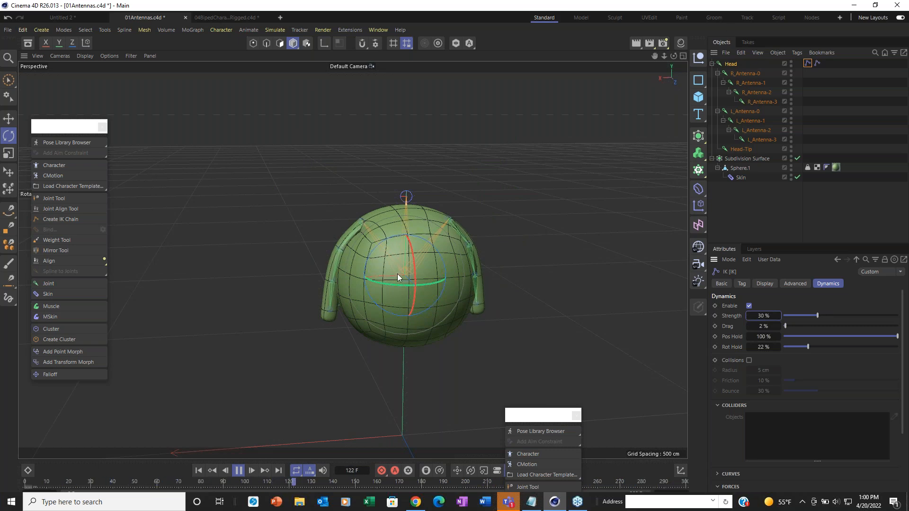
Step: Enable Collisions in the dynamics of both of Head's IK tags
left_click_drag(384, 283, 290, 268)
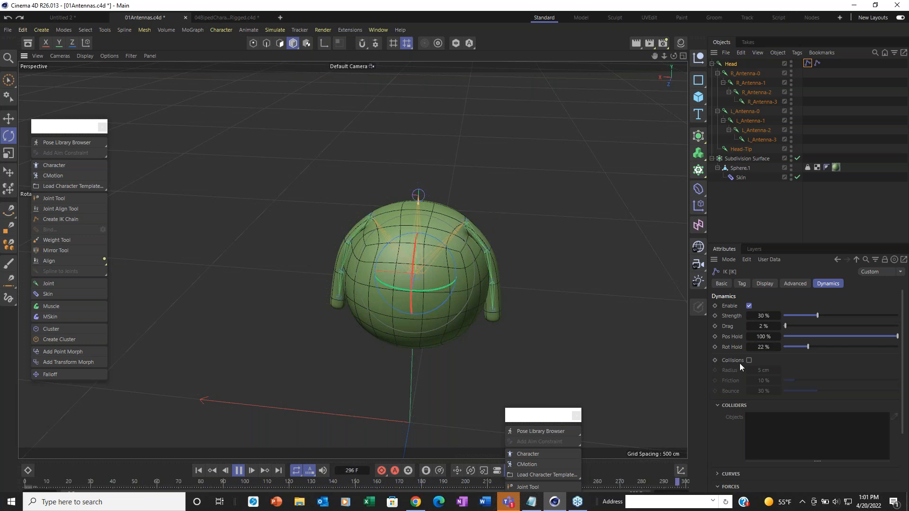
left_click(817, 63)
left_click(806, 63, "ctrl")
left_click(749, 360)
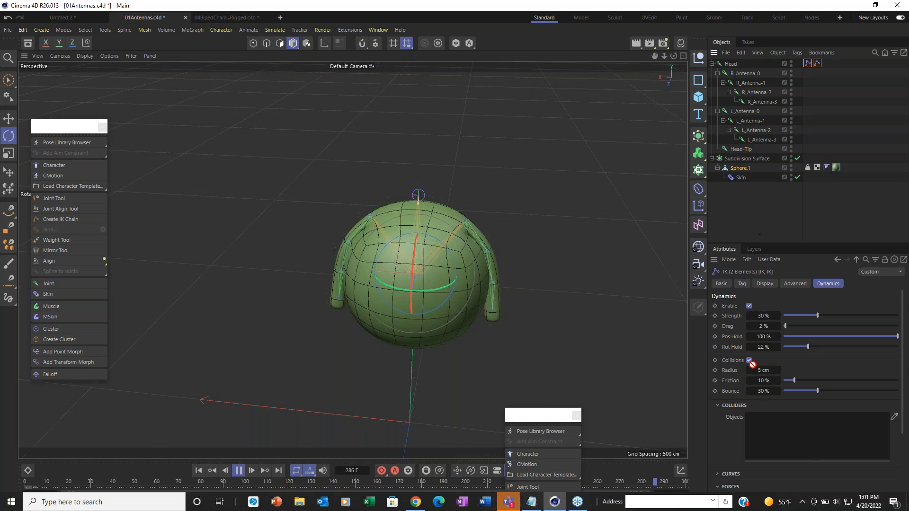
Step: Try Subdivision Surface and Sphere.1 in turn as the collider object for both IK tags, undoing each assignment
left_click_drag(766, 427, 788, 433)
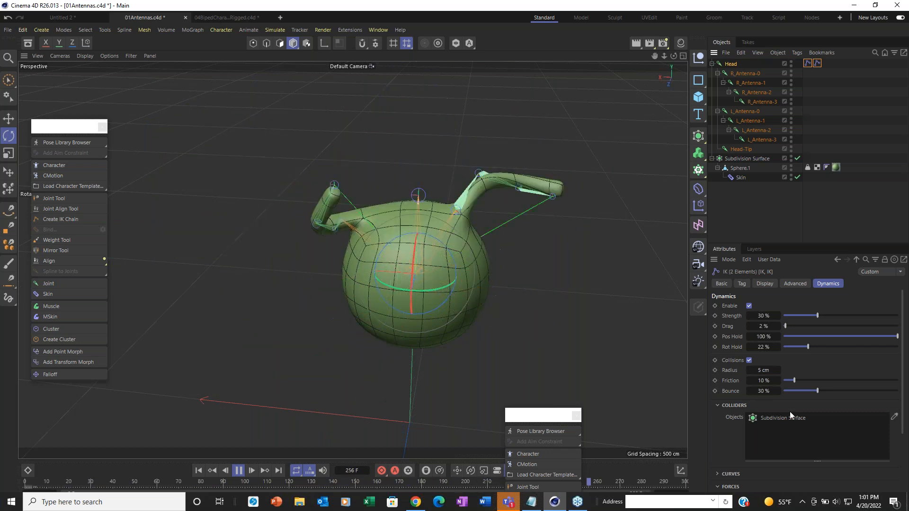
key("ctrl+z")
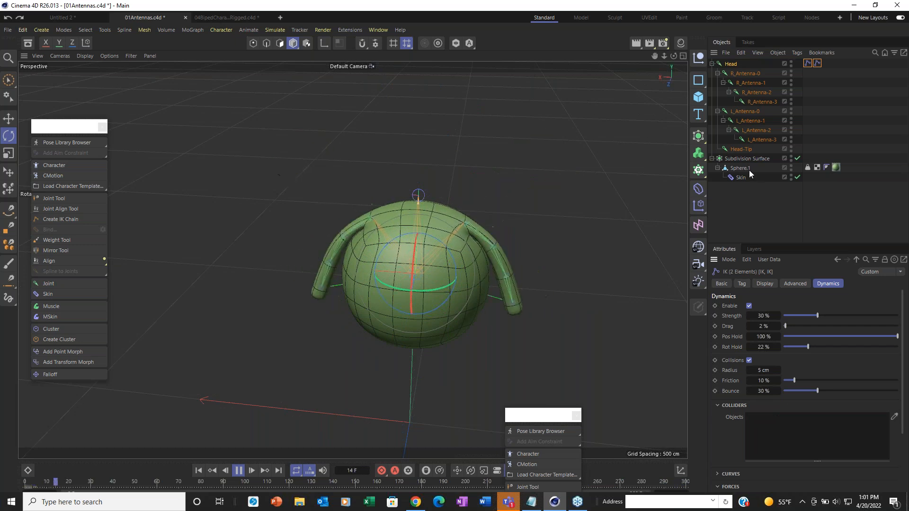
left_click_drag(740, 169, 785, 436)
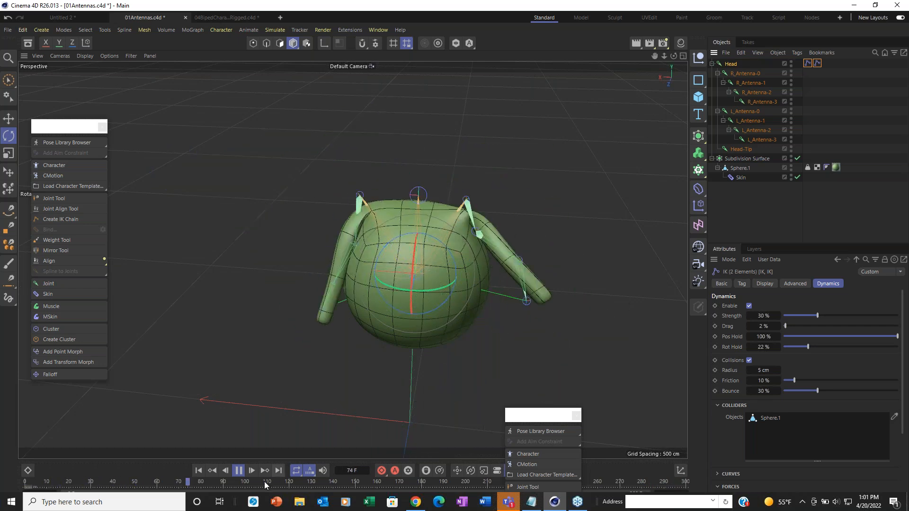
left_click(238, 471)
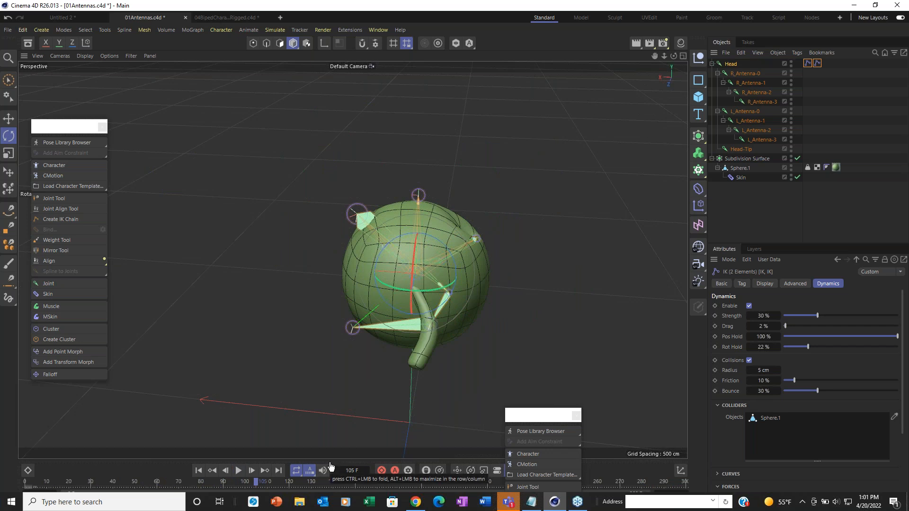
key("ctrl+z")
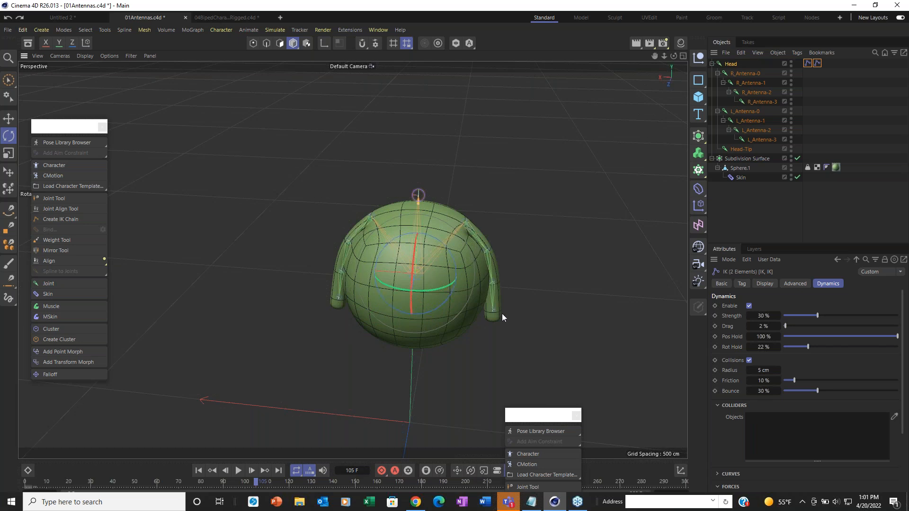
Step: Create a sphere primitive as a child of Head and reset its transform to centre it on the head
left_click_drag(430, 318, 468, 265, "alt")
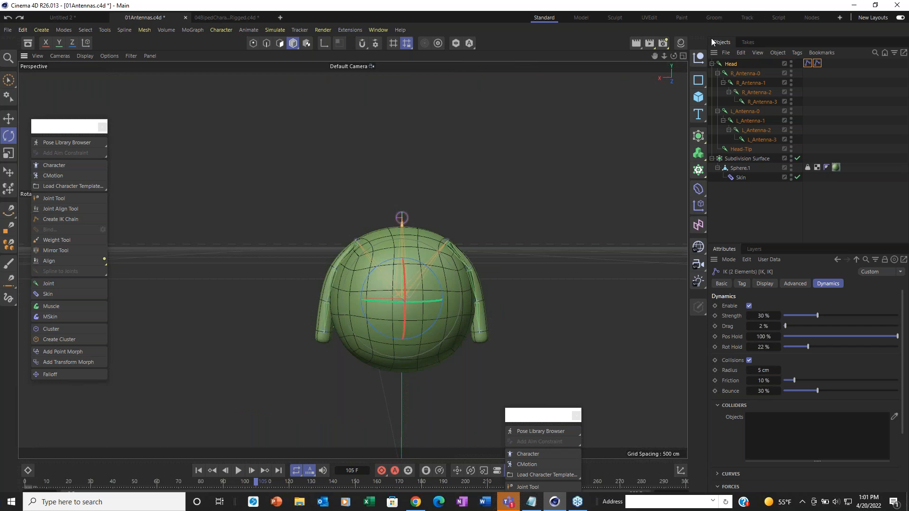
left_click(699, 103)
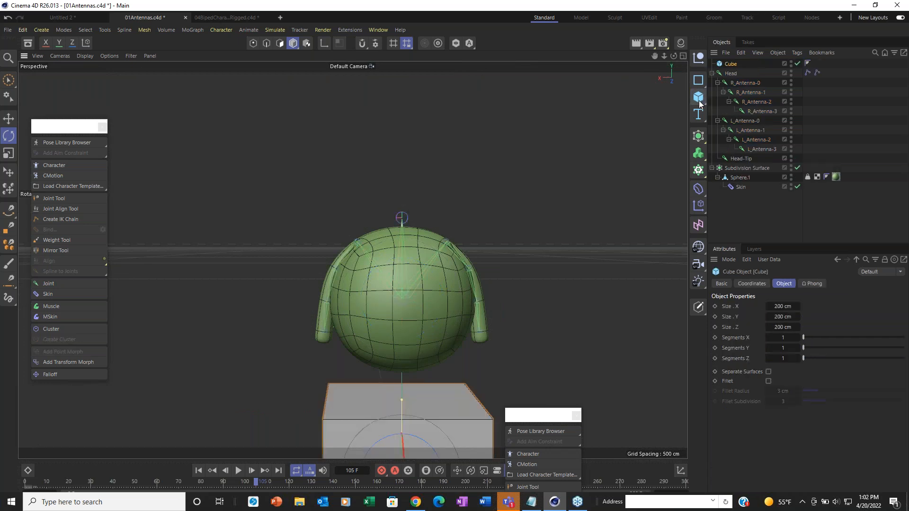
key("ctrl+z")
key("F4")
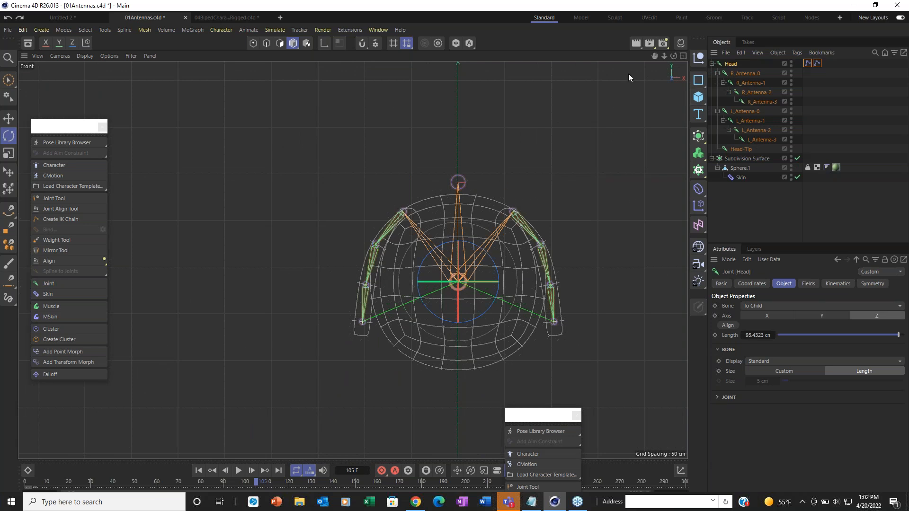
left_click(698, 97)
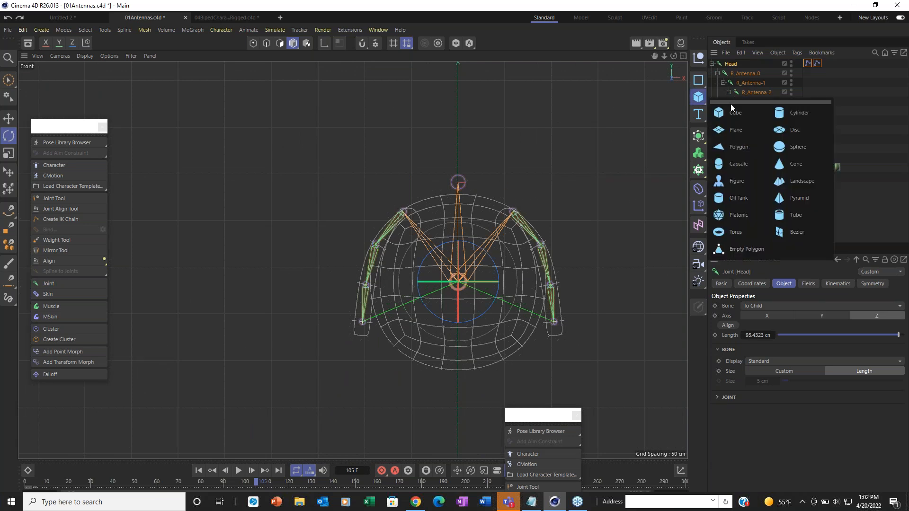
left_click(788, 148)
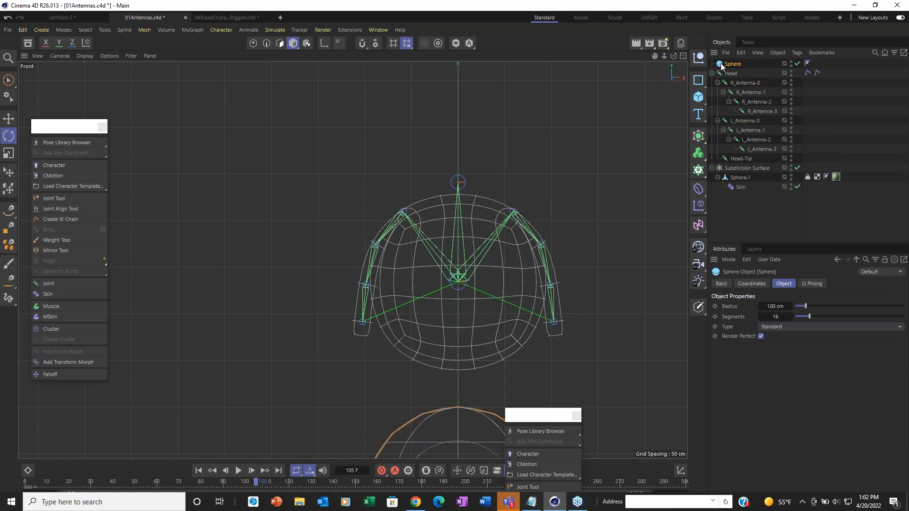
left_click_drag(730, 67, 731, 74)
left_click(105, 30)
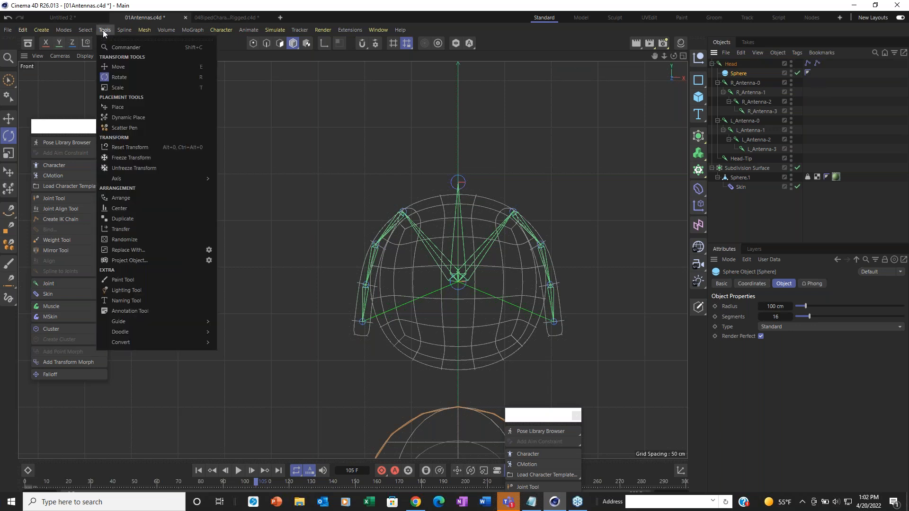
left_click(157, 147)
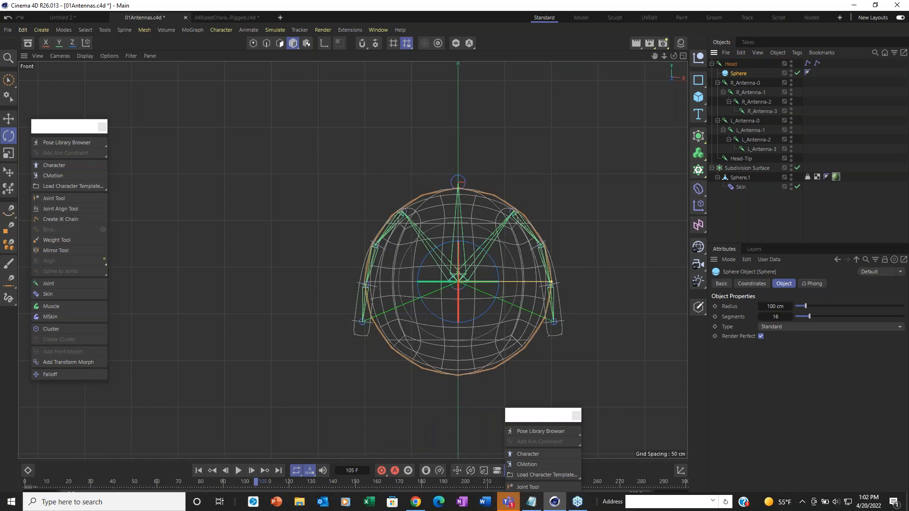
Step: Inspect the sphere primitive around the head in the perspective view and delete it
key("F1")
mouse_move(419, 275)
left_mouse_down("alt")
mouse_move(468, 322)
mouse_move(427, 314)
mouse_move(478, 288)
mouse_move(445, 286)
mouse_move(459, 327)
mouse_move(429, 310)
mouse_move(450, 304)
mouse_move(473, 322)
mouse_move(439, 301)
mouse_move(447, 298)
left_mouse_up("alt")
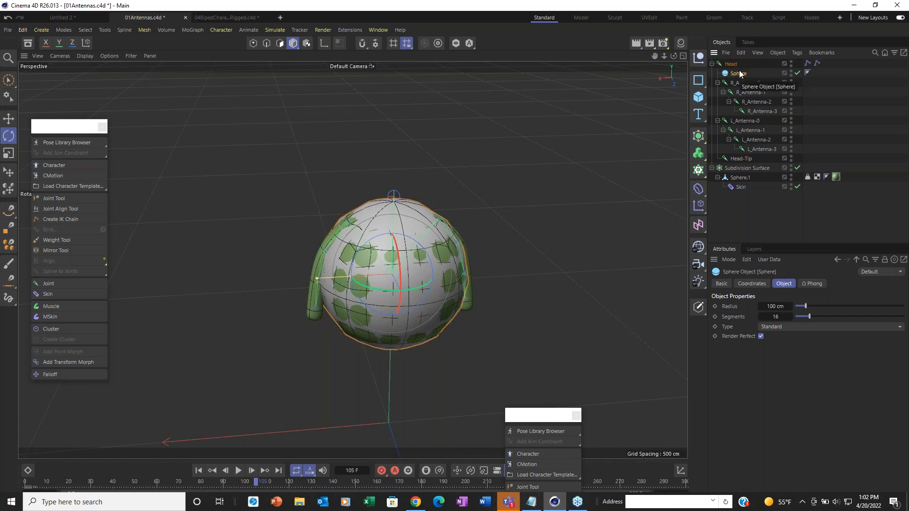
key("Delete")
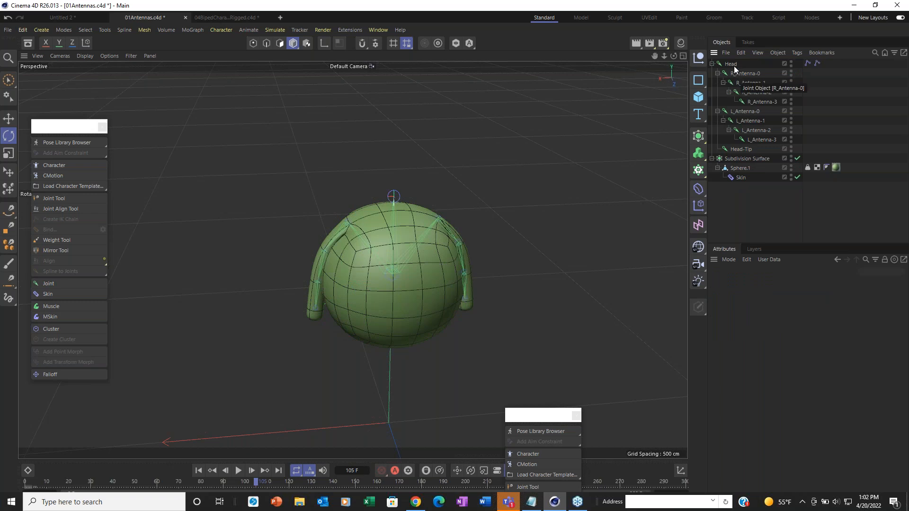
Step: Set the dynamics Strength to 45% and Rot Hold to 40% on both of Head's IK tags
left_click(730, 64)
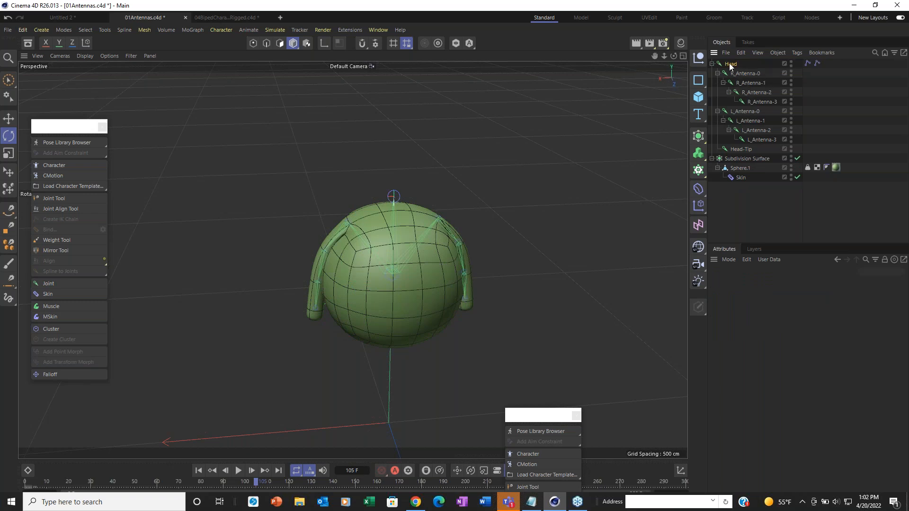
left_click(806, 63)
left_click(817, 64, "ctrl")
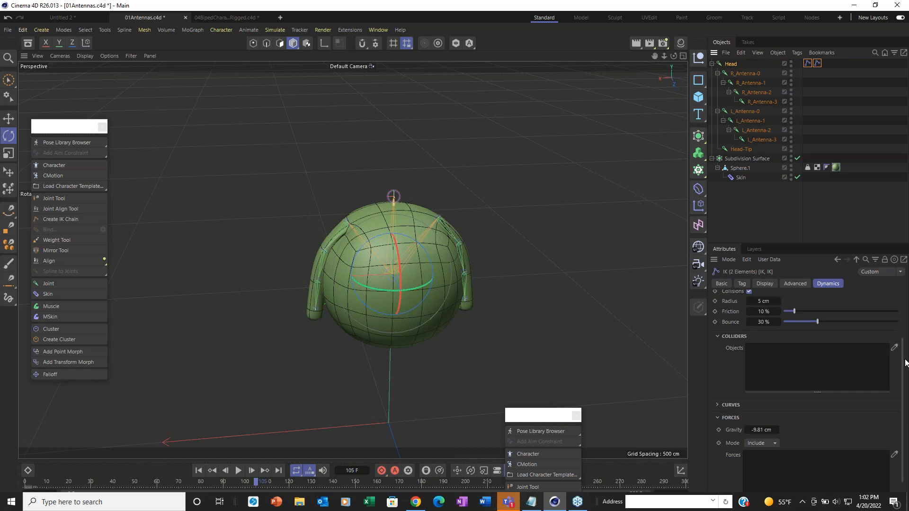
scroll(905, 362, "up", 3)
left_click(760, 315)
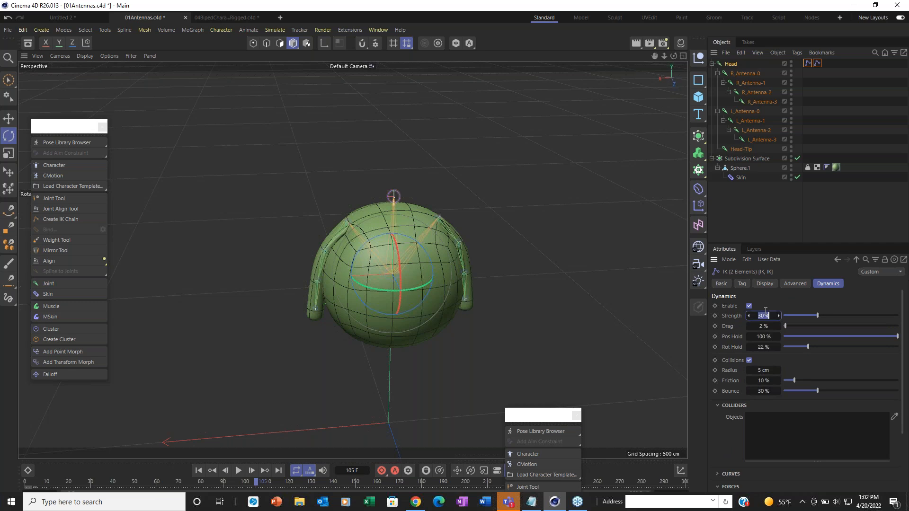
type("45")
key("Return")
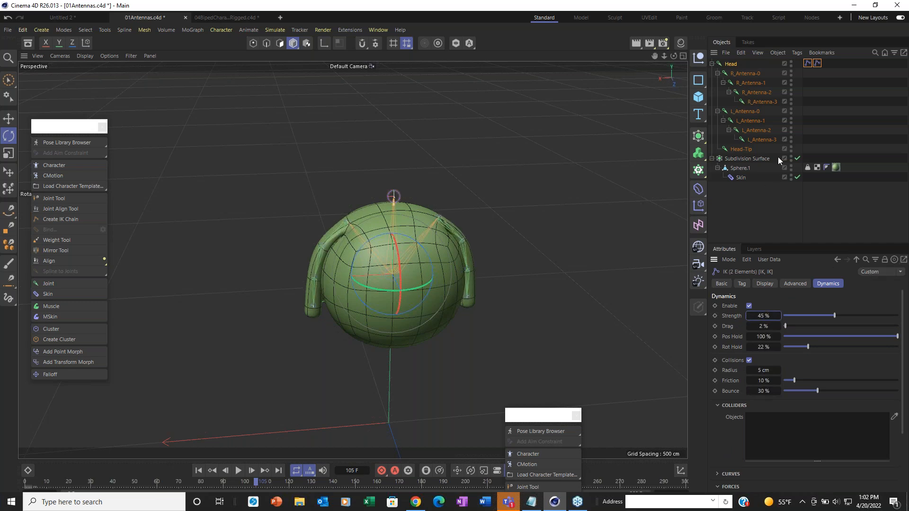
left_click(758, 347)
type("40")
key("Return")
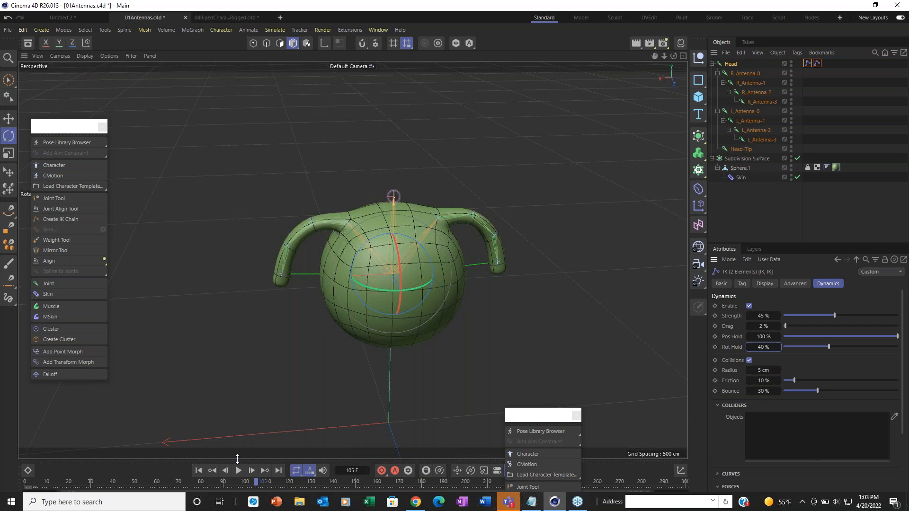
Step: Play the animation from the start and try Rot Hold at 30% and 25% on both IK tags
left_click(198, 471)
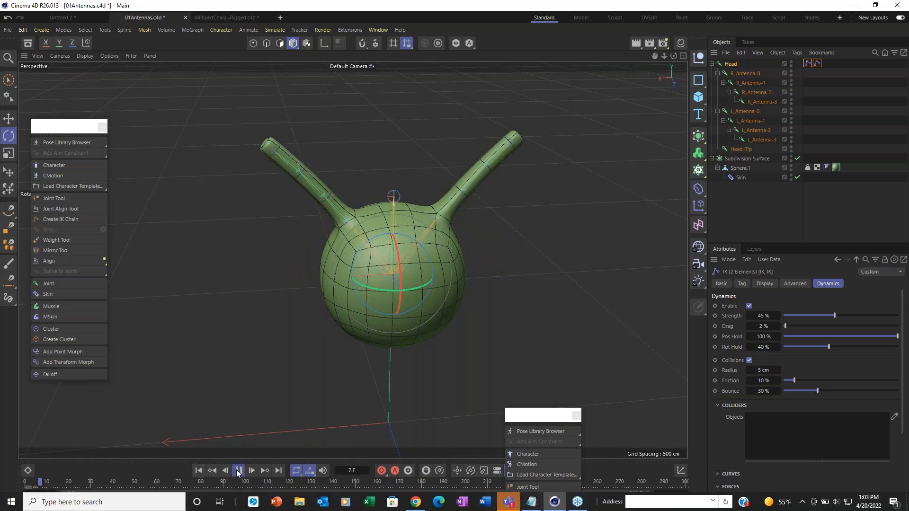
double_click(765, 347)
type("30")
key("Return")
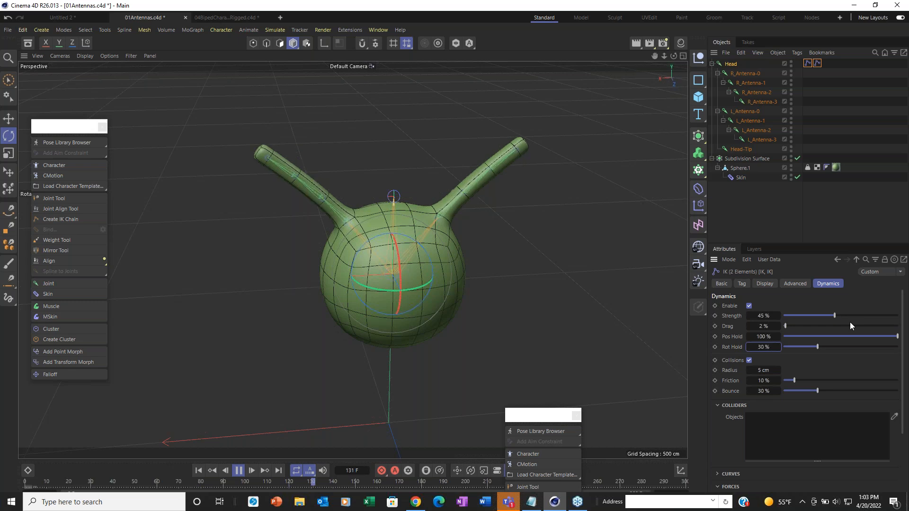
double_click(771, 346)
type("25")
key("Return")
Step: Set the dynamics Strength to 40% and Rot Hold to 30% on both IK tags
double_click(774, 315)
type("1")
type("0")
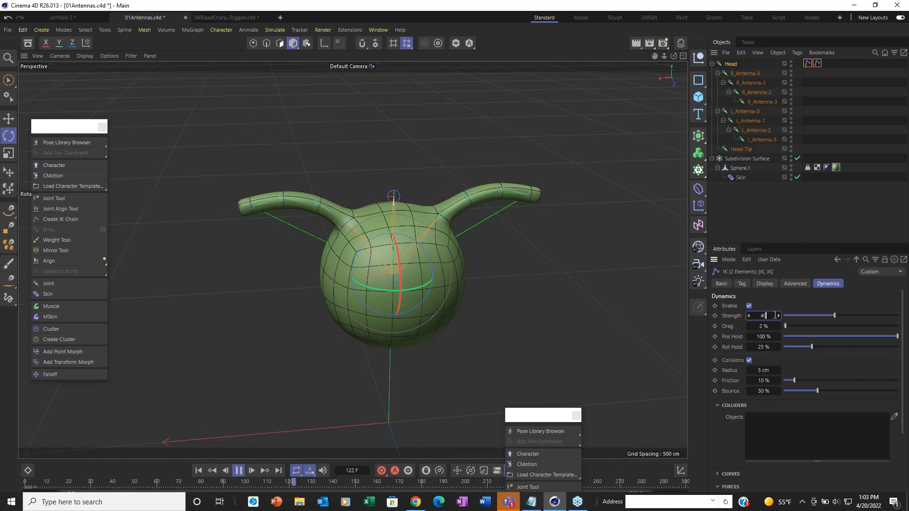
key("Return")
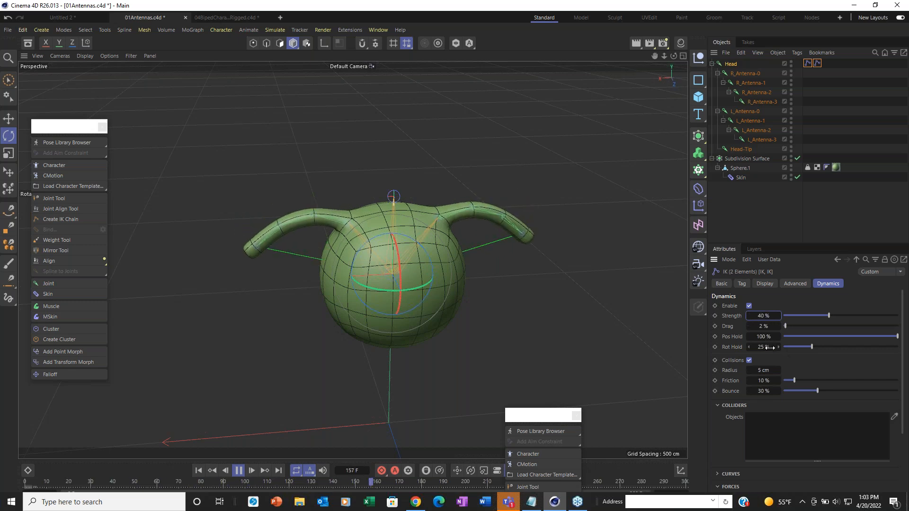
left_click(768, 348)
type("30")
key("Return")
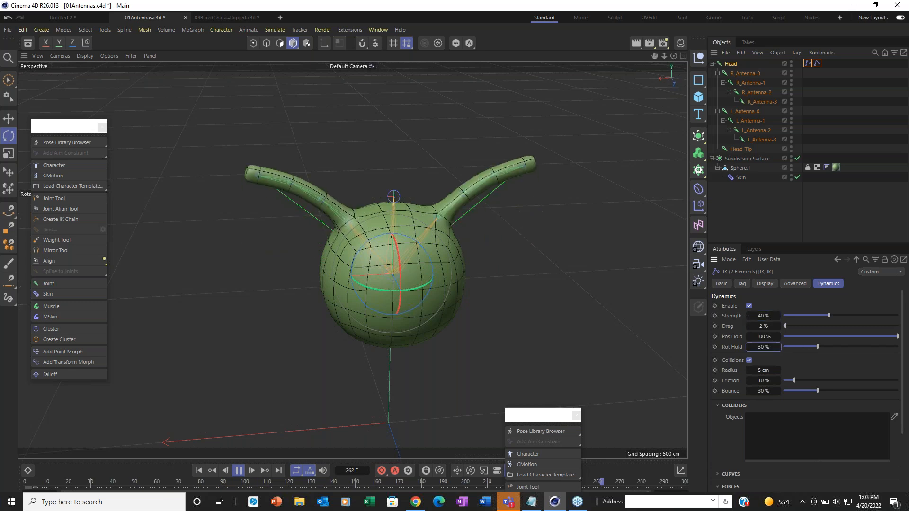
Step: Add a null as a child of Head and reset its transform to align it with the joint
left_click_drag(399, 267, 425, 207)
left_click(699, 57)
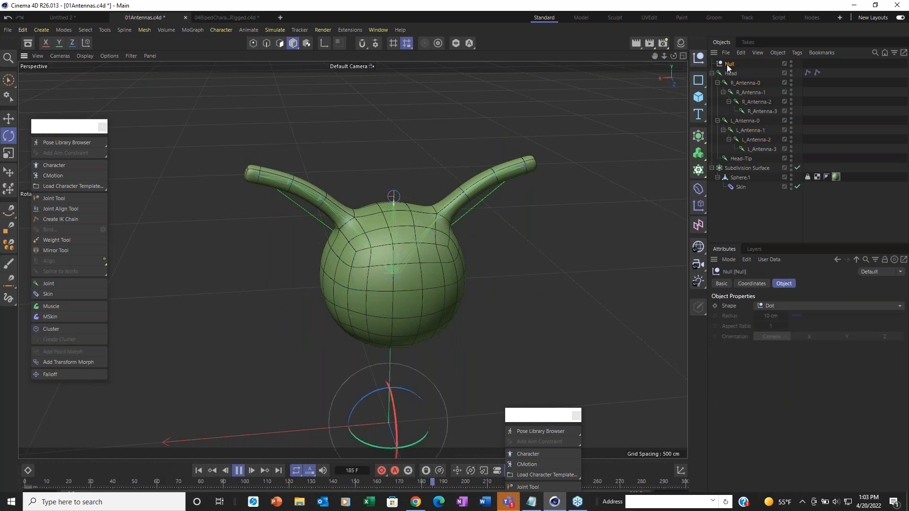
left_click_drag(728, 64, 726, 74)
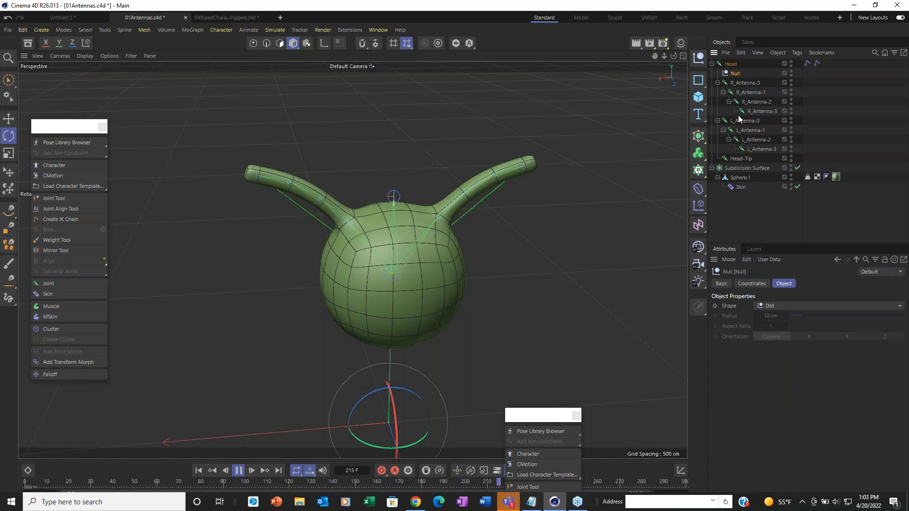
left_click(103, 30)
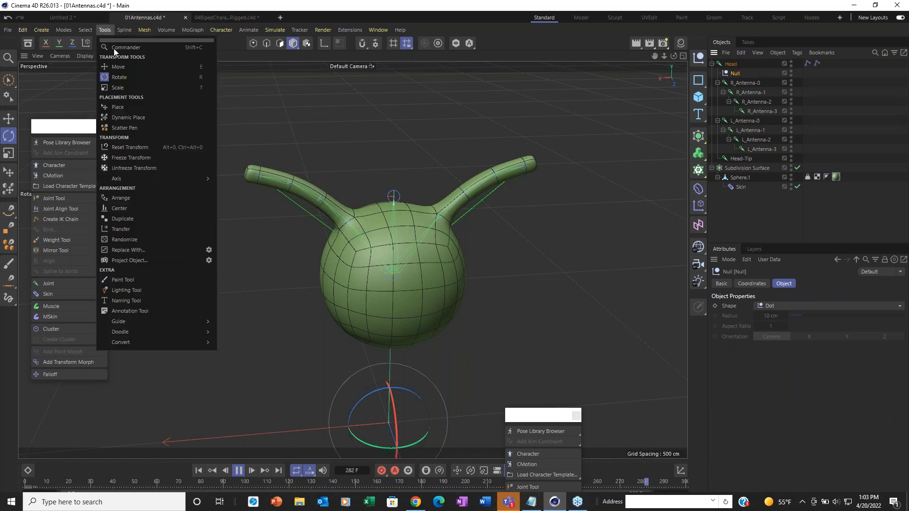
left_click(142, 147)
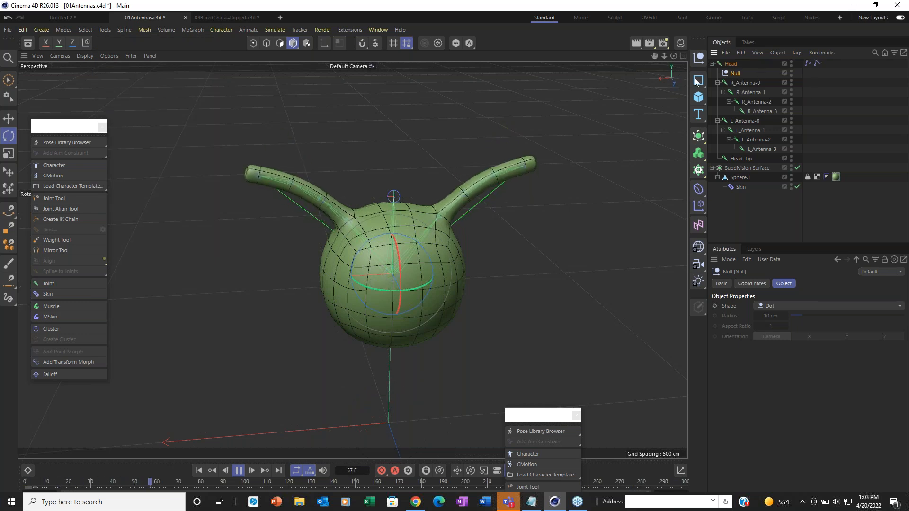
Step: Move the null out of Head to the top level and make Head its child
left_click_drag(734, 73, 727, 62)
left_click(731, 73)
left_click_drag(730, 72, 728, 63)
left_click(728, 64)
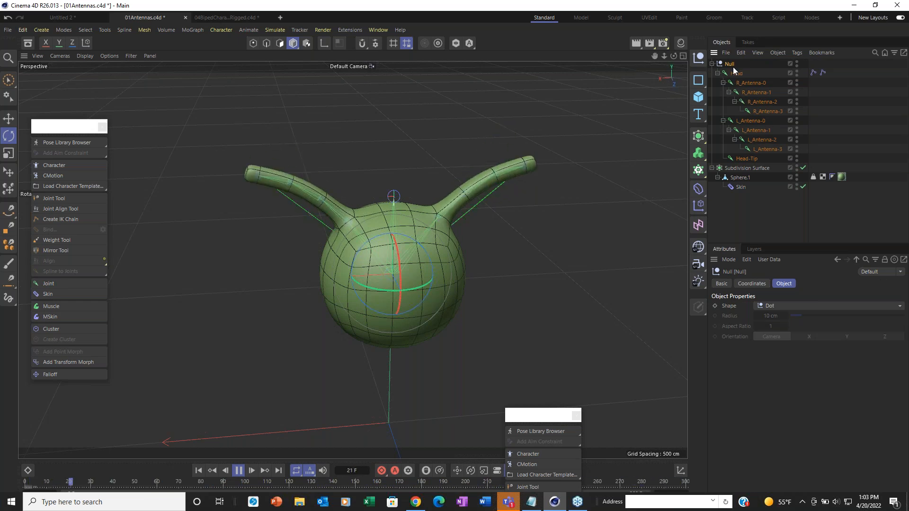
Step: Add a Vibrate tag to the null above Head and enable its position vibration
right_click(730, 65)
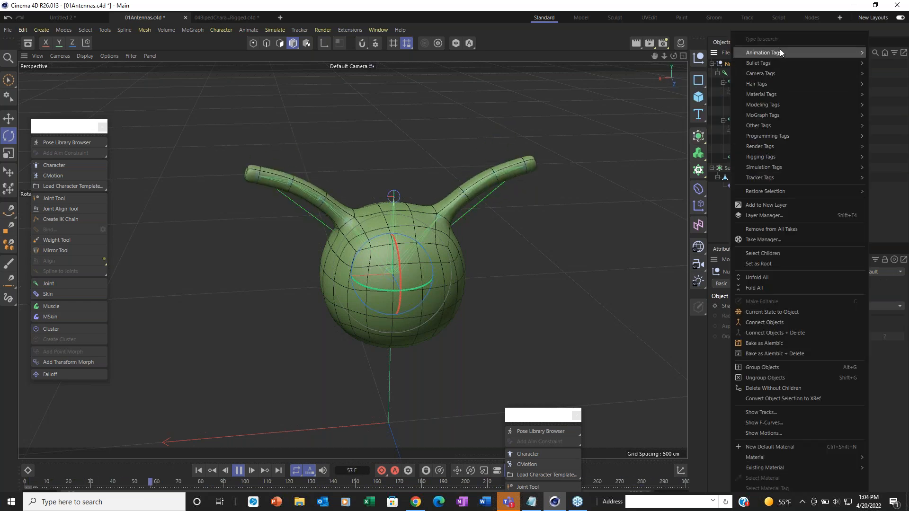
mouse_move(782, 52)
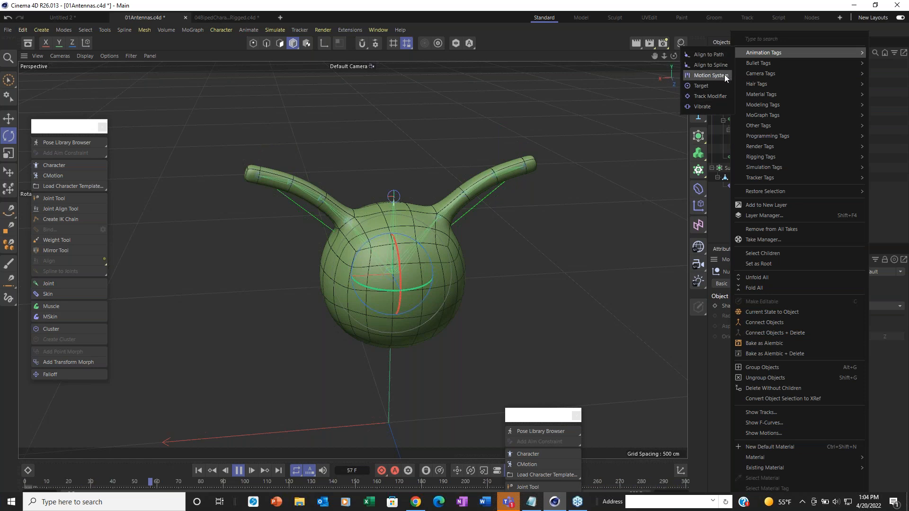
left_click(715, 106)
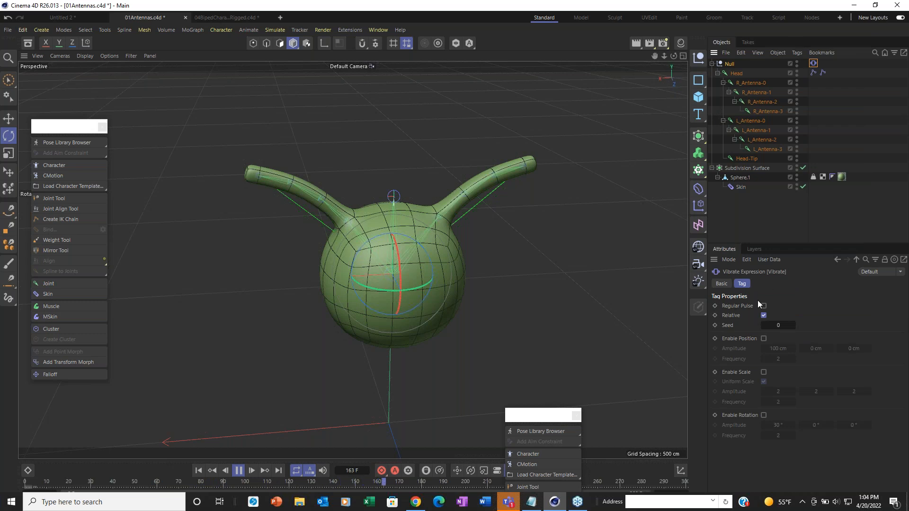
left_click(763, 339)
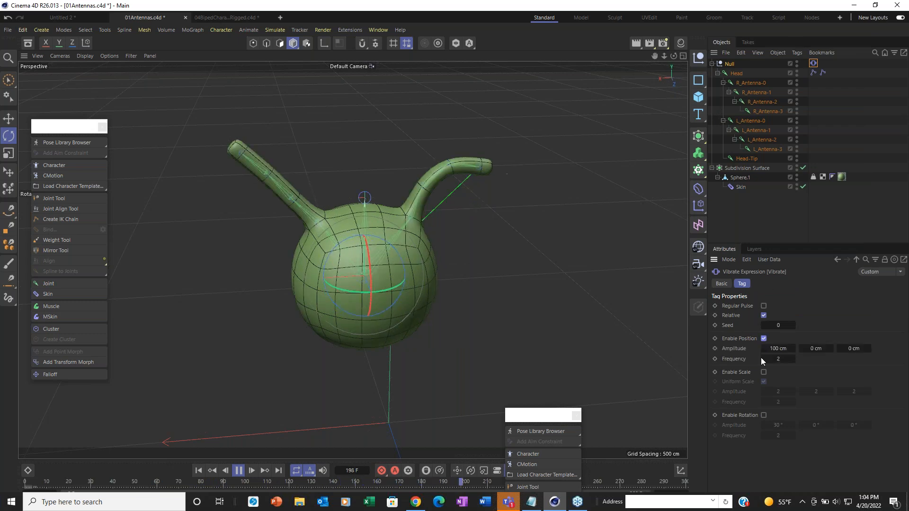
Step: Enable rotation vibration on the null's Vibrate tag and set both the position and rotation frequencies to 1
left_click(763, 415)
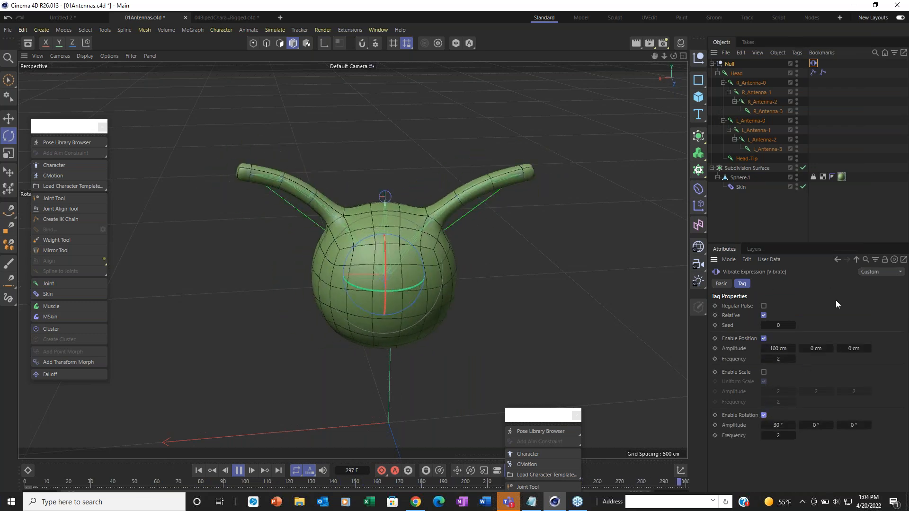
left_click(785, 359)
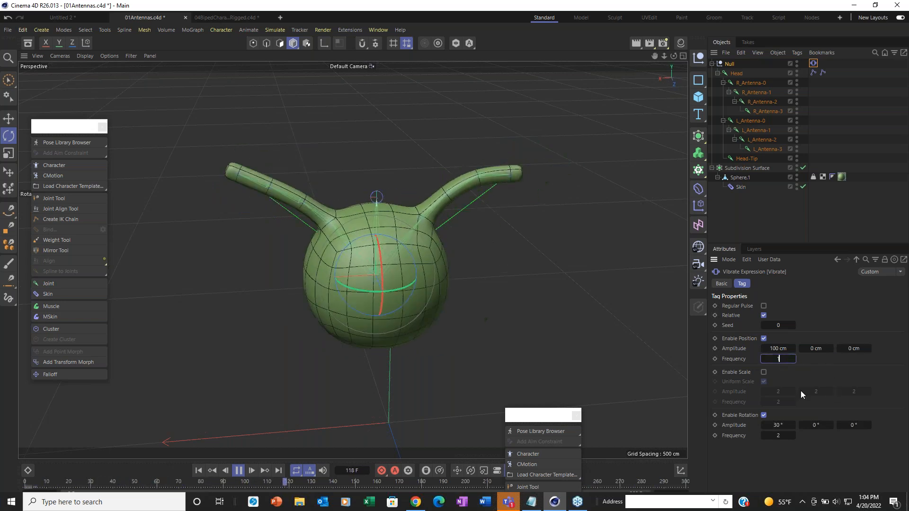
left_click(779, 435)
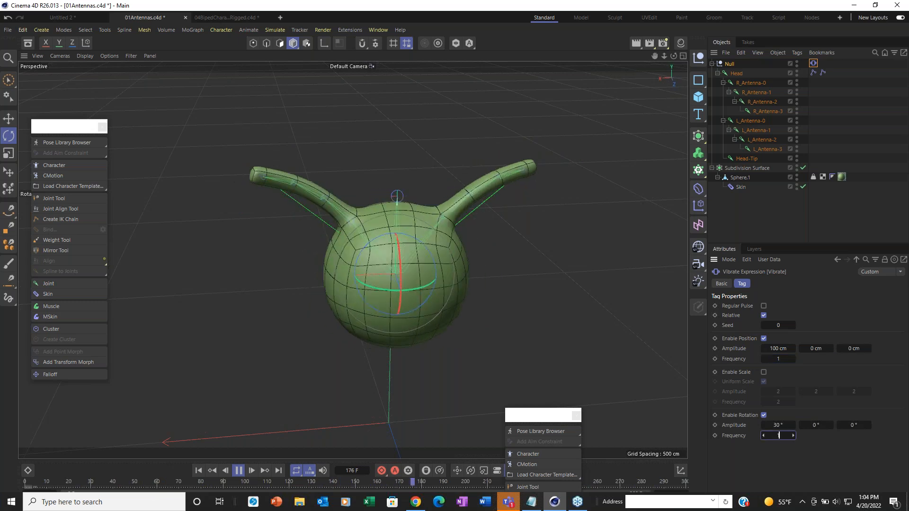
Step: Set the Vibrate tag's second and third position amplitudes to 100 cm each
left_click(816, 348)
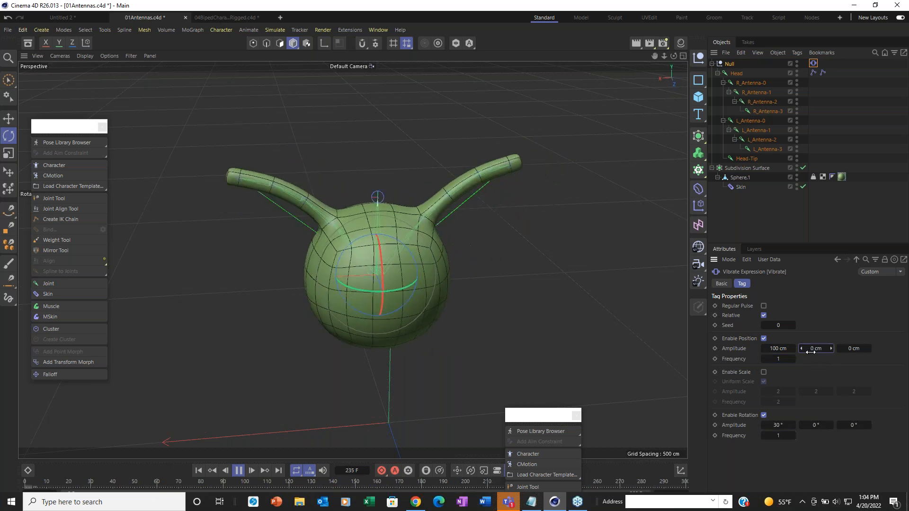
type("100")
key("Tab")
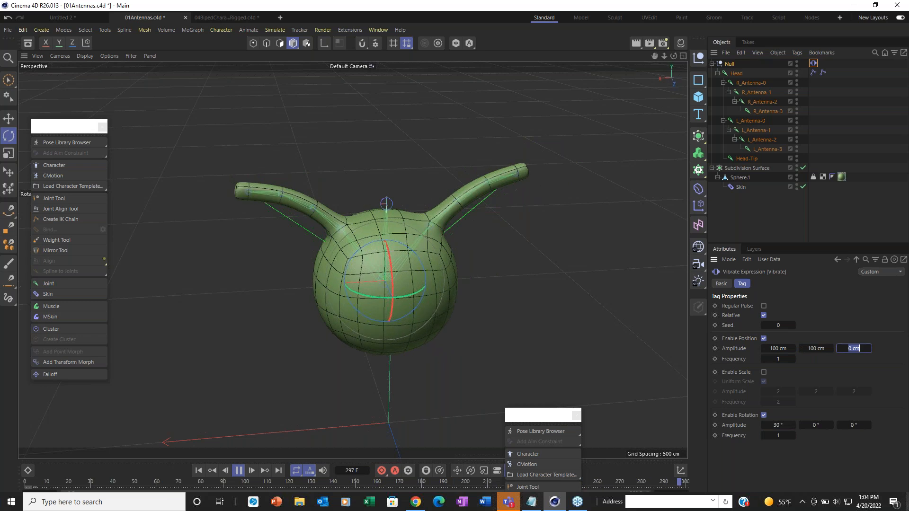
type("100.")
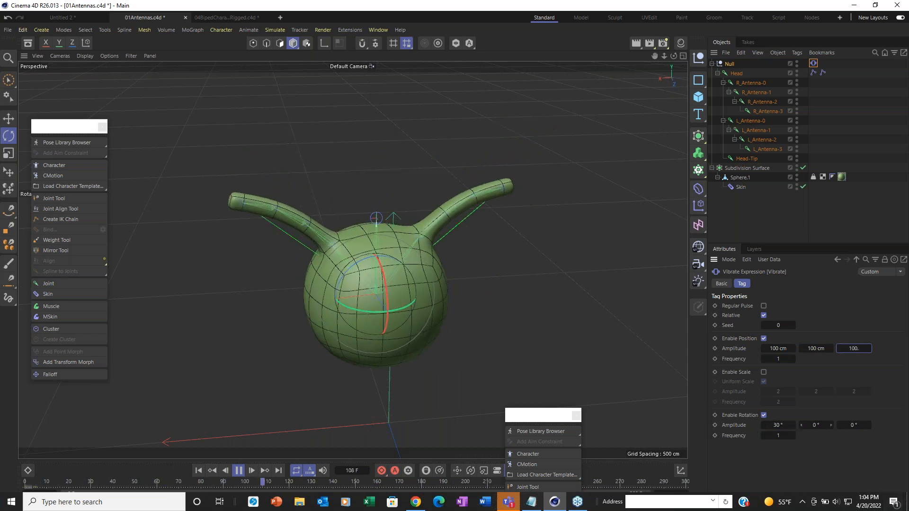
Step: Set all three rotation amplitudes of the Vibrate tag to 60° and stop the playback after watching the antennas swing
double_click(779, 425)
type("60")
key("Tab")
type("60")
key("Tab")
type("6")
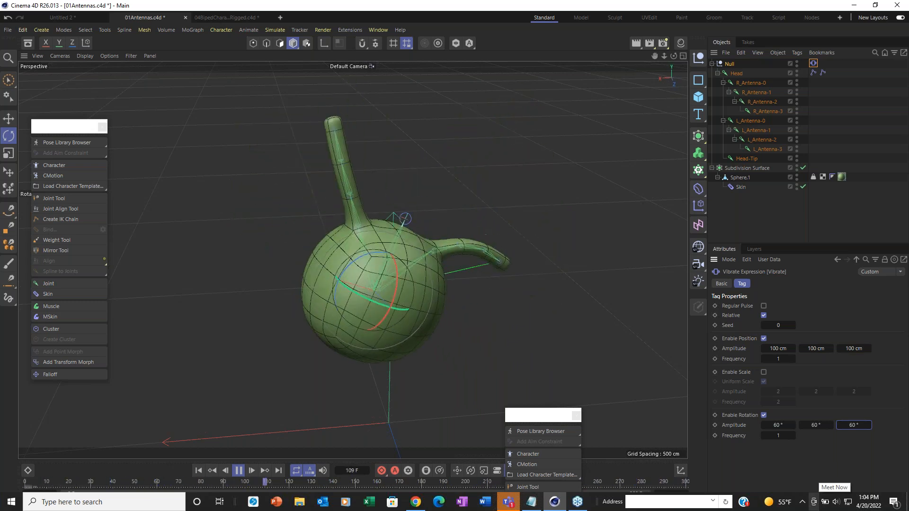
left_click(239, 469)
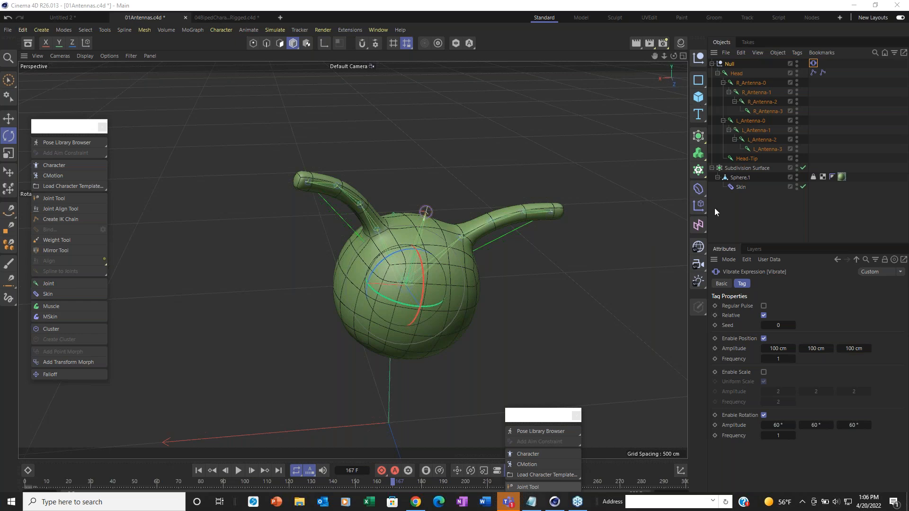
Step: Inspect the right antenna chain, the left antenna chain and the Head joint by selecting each in turn
left_click(750, 83)
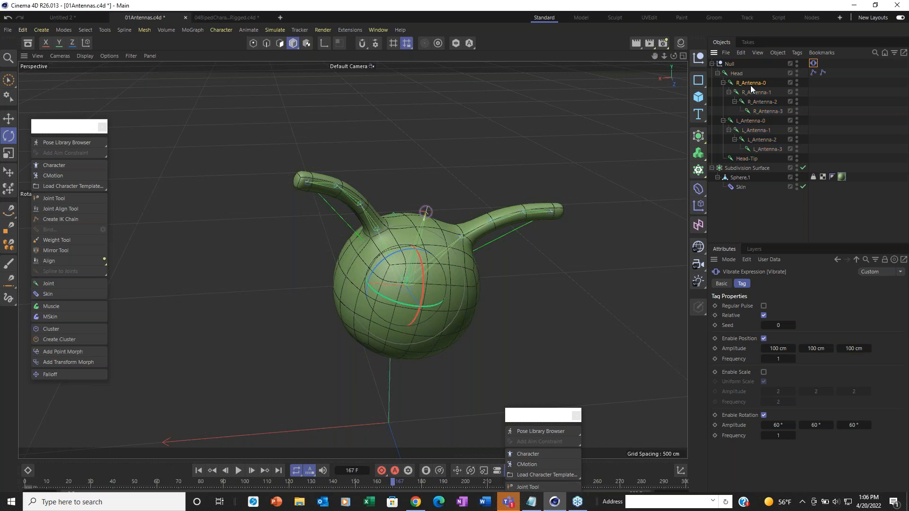
left_click(759, 111, "shift")
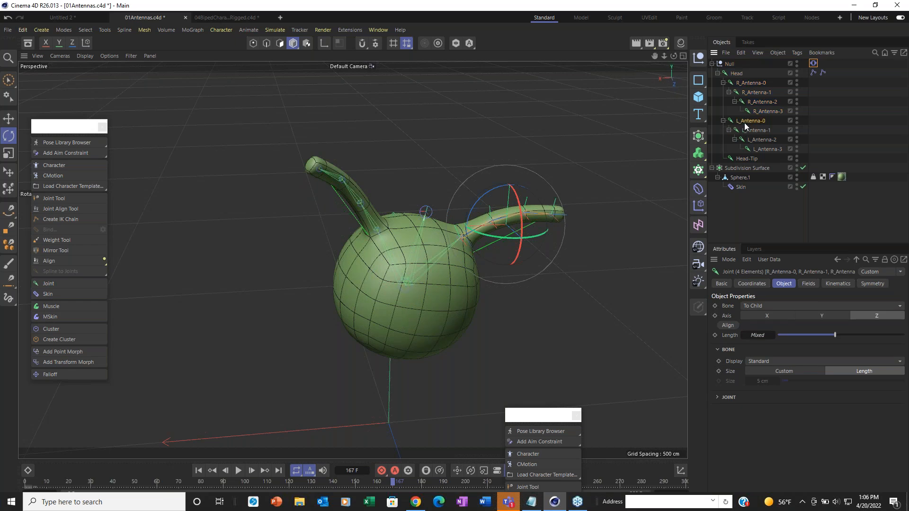
left_click(750, 120)
left_click(762, 150, "shift")
left_click(752, 84)
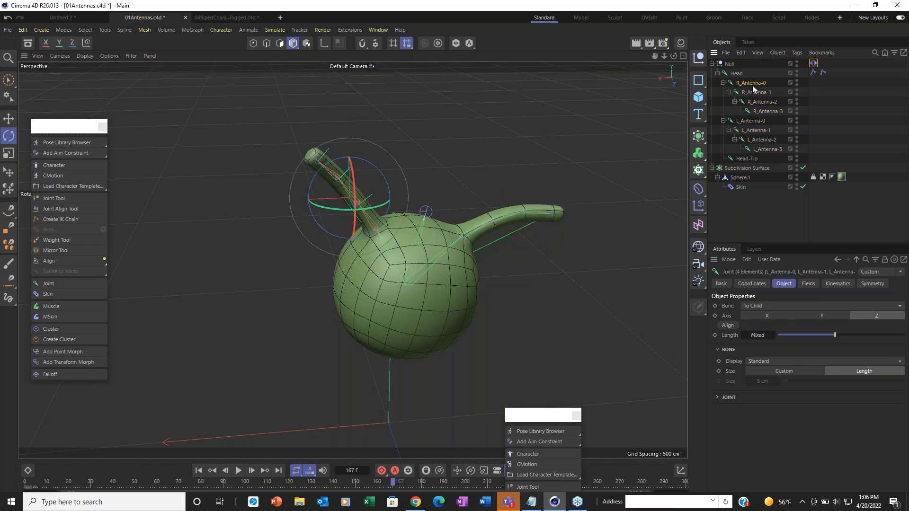
left_click(724, 74)
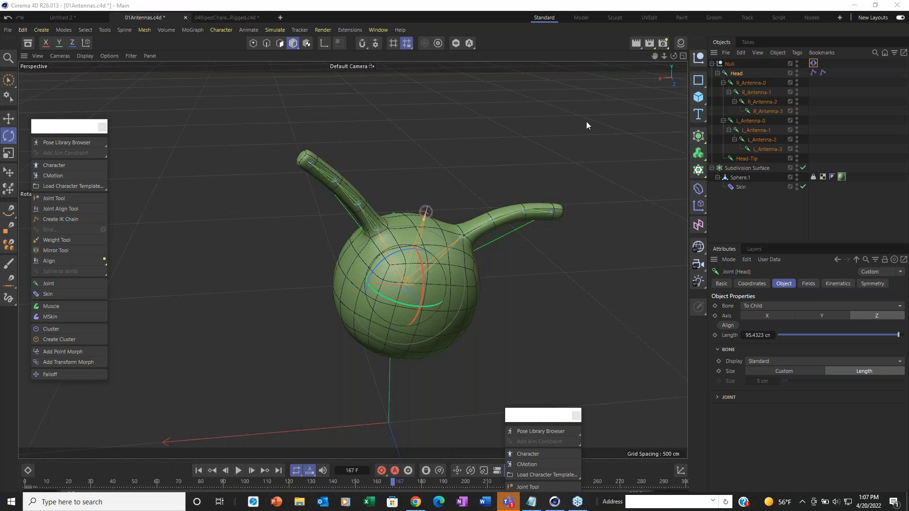
Step: Switch to the rigged biped character file and review the IK dynamics and parent constraint settings on Joint.1
left_click(209, 16)
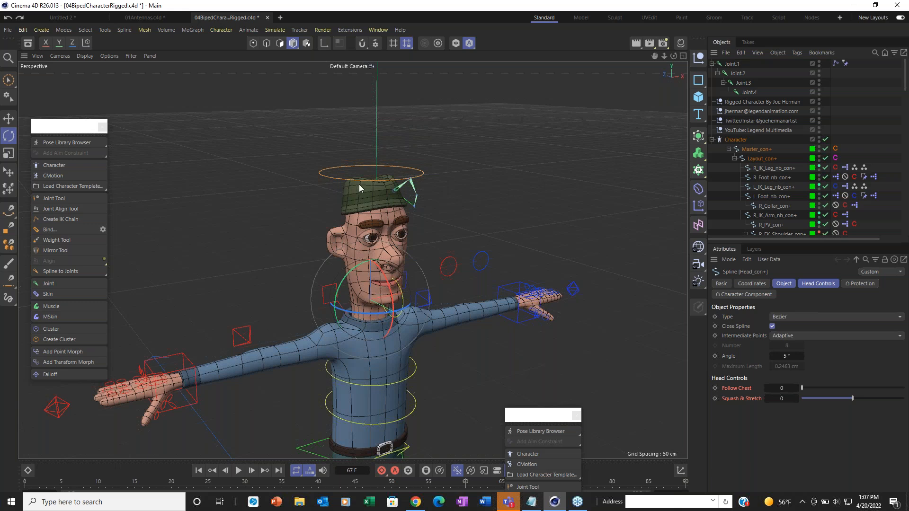
scroll(796, 161, "down", 10)
scroll(796, 161, "up", 10)
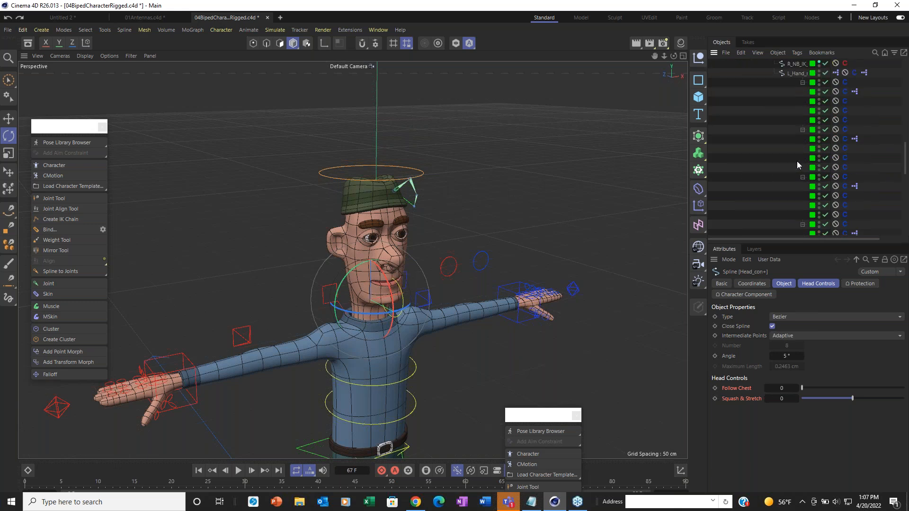
left_click(835, 63)
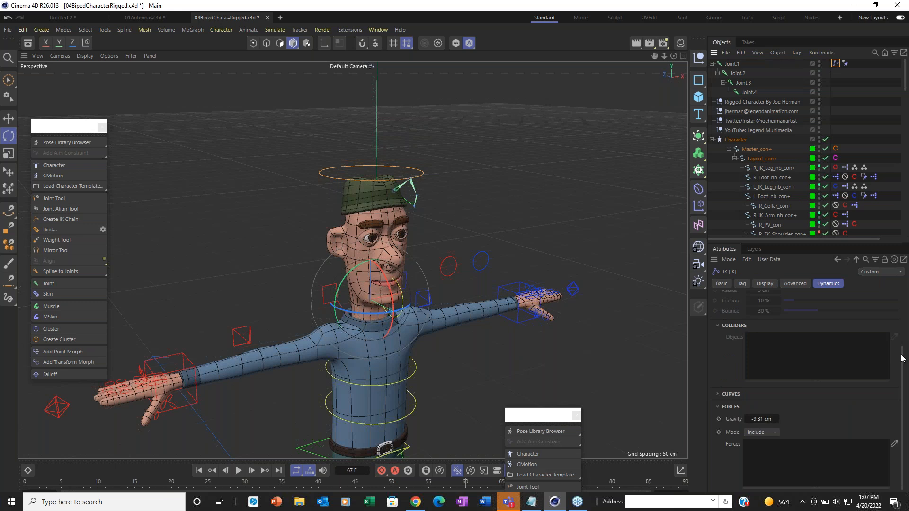
scroll(901, 358, "up", 5)
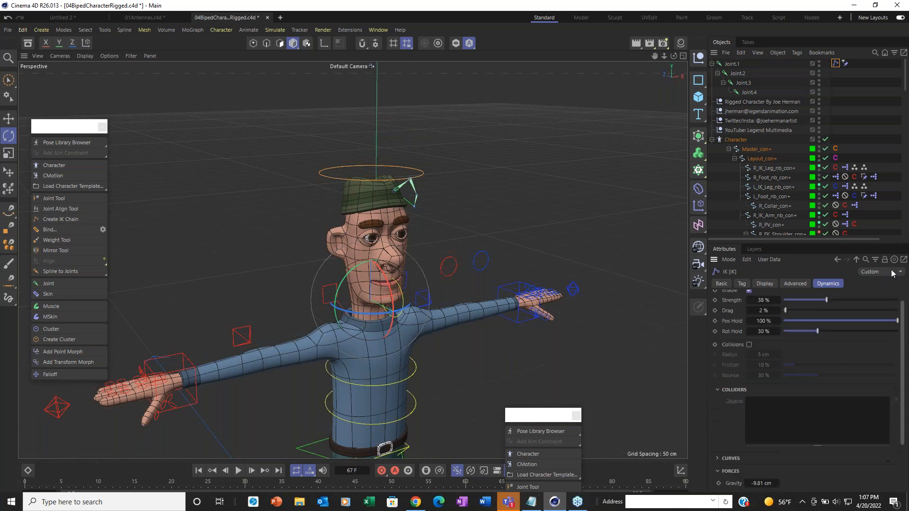
left_click(845, 63)
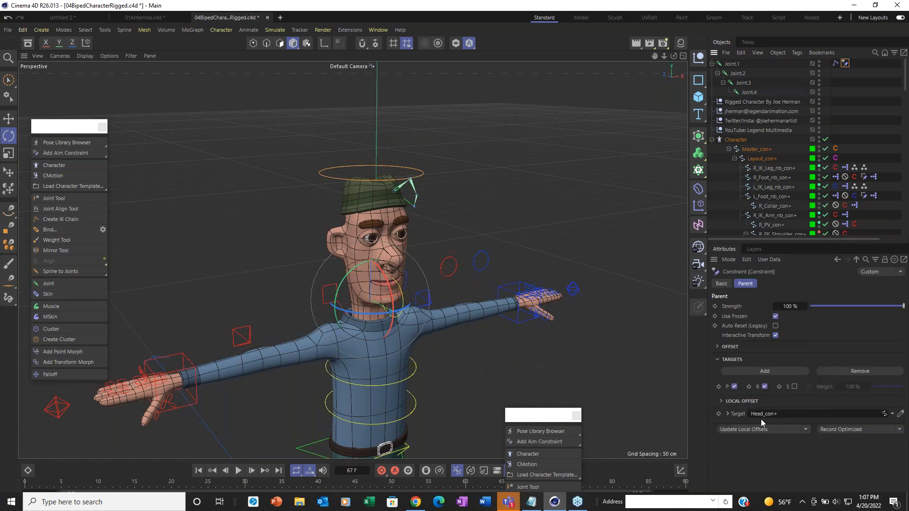
Step: Set the Character object's display to Full Hierarchy in the Object Manager and its viewport Visible option to Full
left_click(759, 139)
left_click(788, 357)
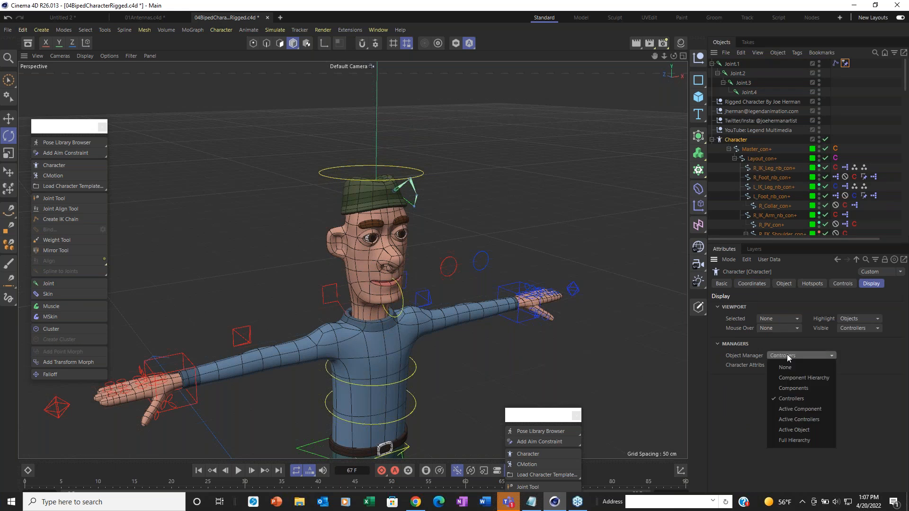
left_click(784, 442)
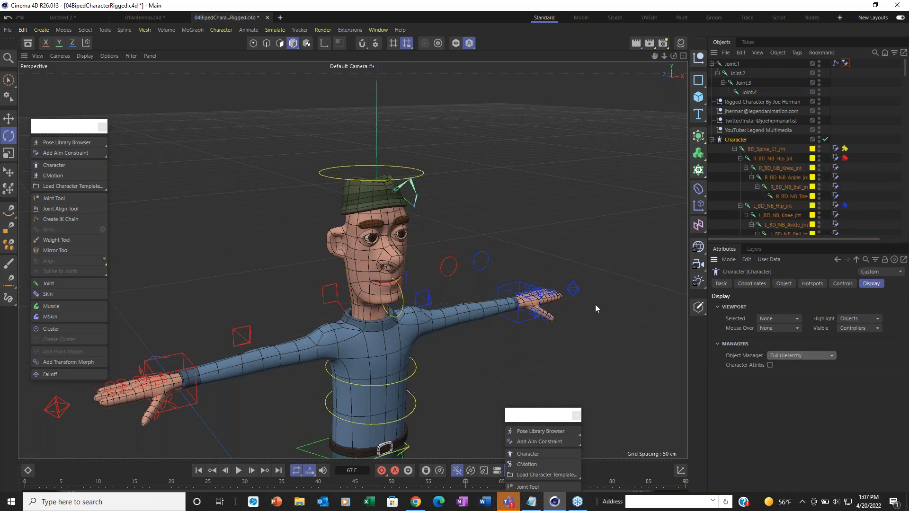
left_click(866, 328)
left_click(859, 371)
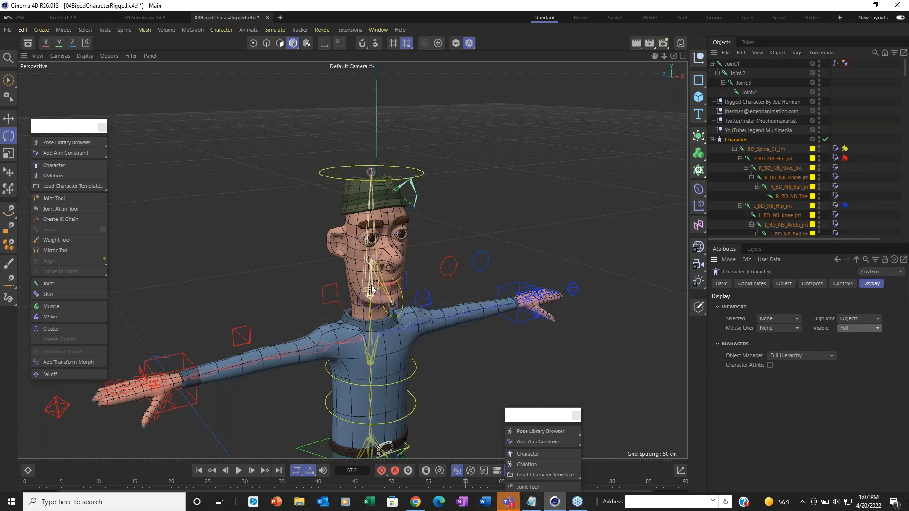
Step: Show the layer list and look for the character's head joint in the viewport and the object hierarchy
left_click(373, 241)
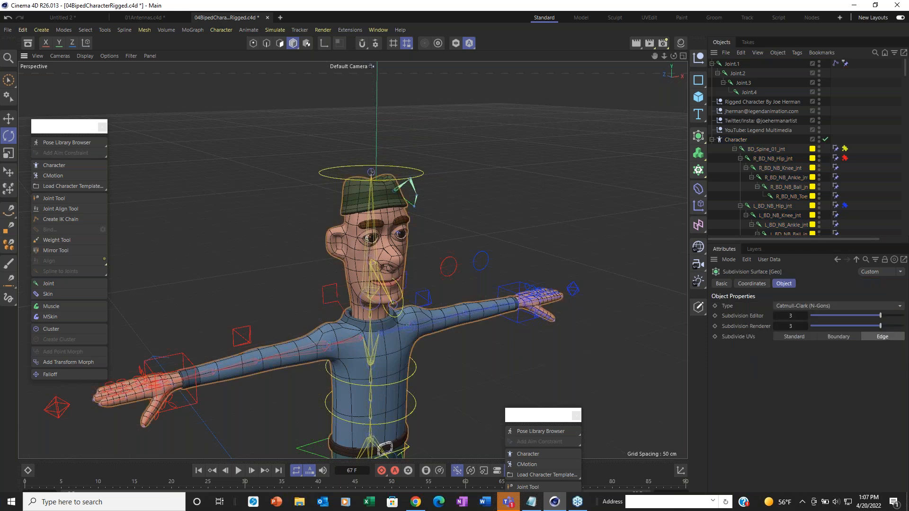
left_click(754, 249)
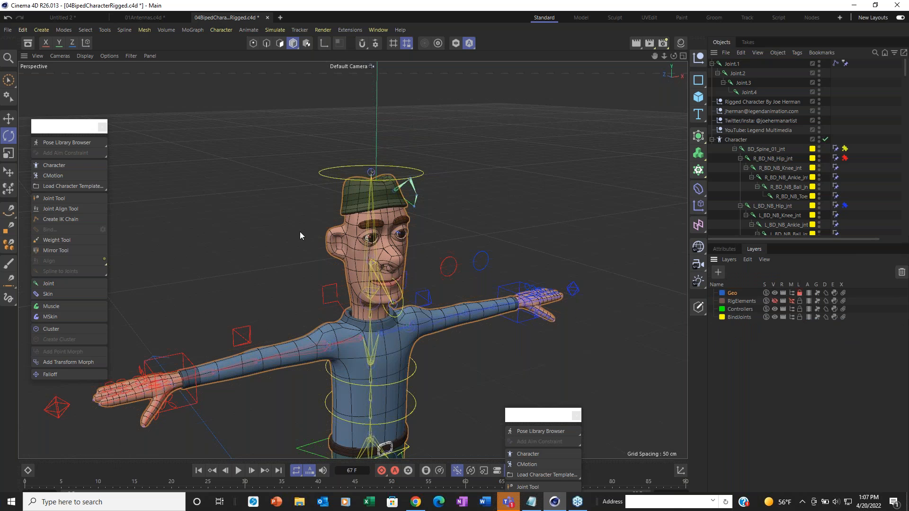
left_click(368, 242)
left_click(369, 243)
scroll(791, 127, "down", 10)
scroll(756, 175, "up", 3)
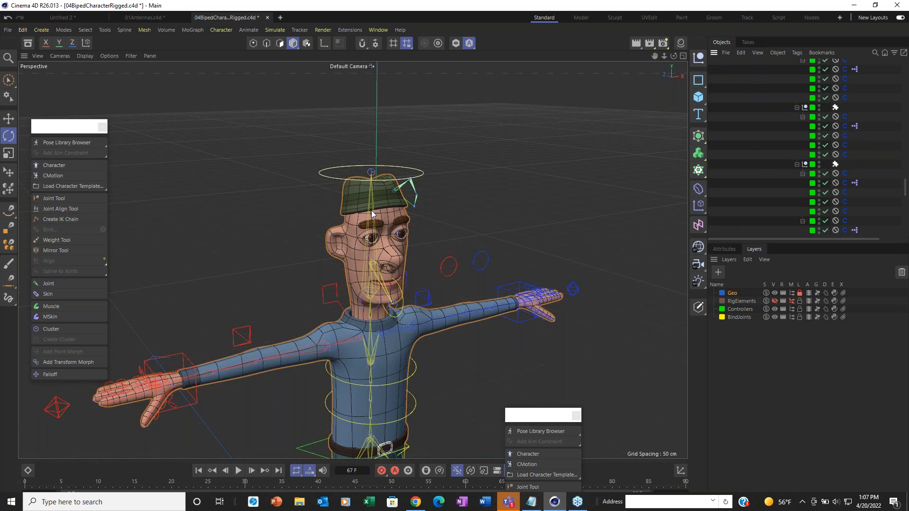
scroll(796, 139, "up", 5)
scroll(800, 136, "down", 5)
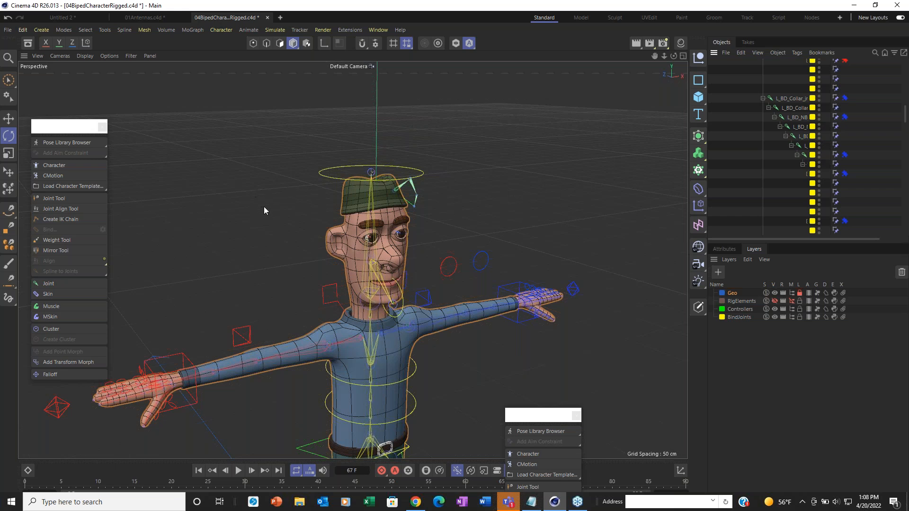
left_click_drag(348, 233, 388, 213, "alt")
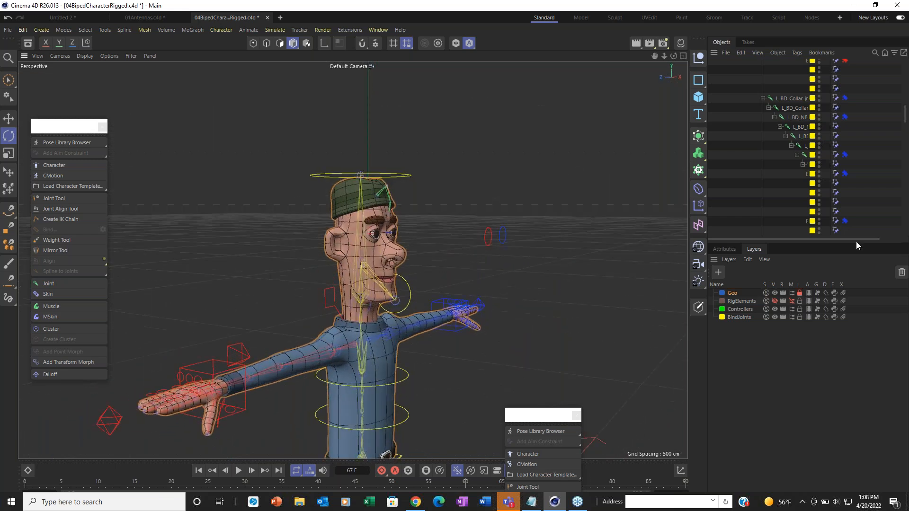
scroll(373, 255, "up", 3)
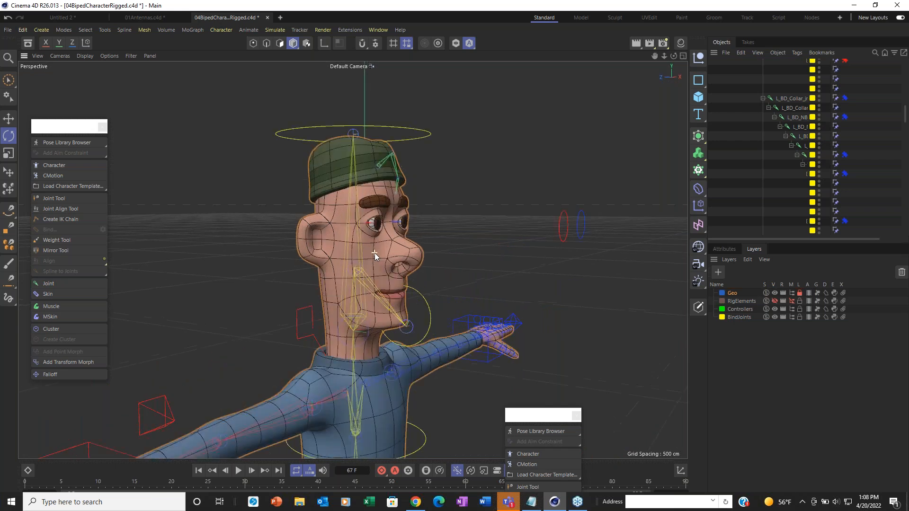
scroll(374, 252, "up", 2)
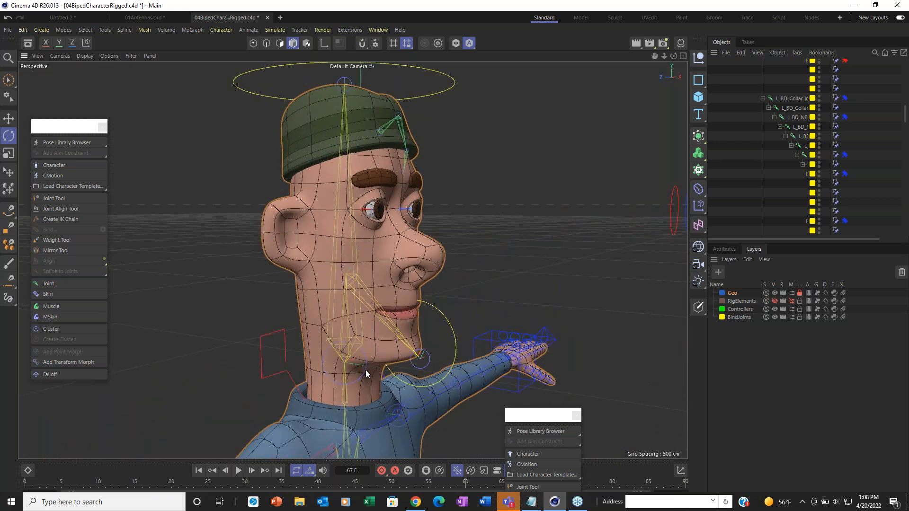
Step: Add the Geo subdivision surface and all its child objects to the locked Geo layer
left_click(774, 293)
scroll(804, 177, "down", 10)
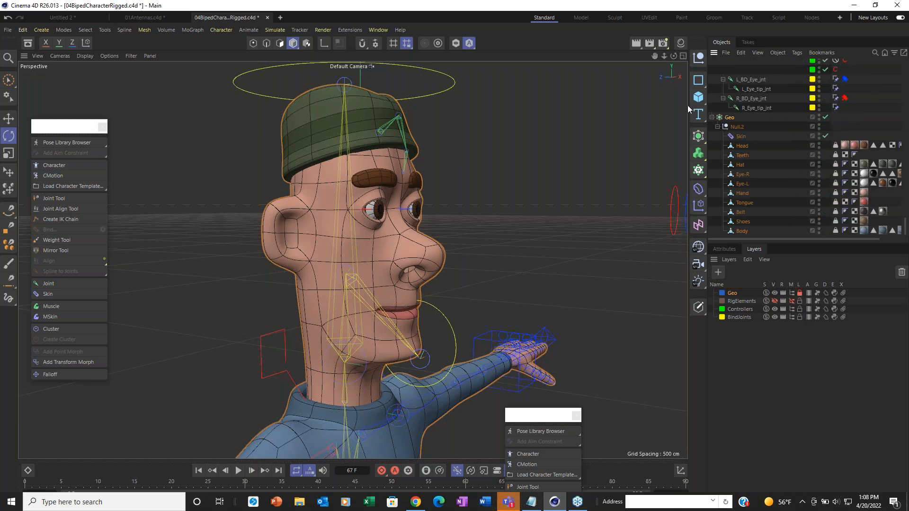
left_click(745, 231)
right_click(730, 122)
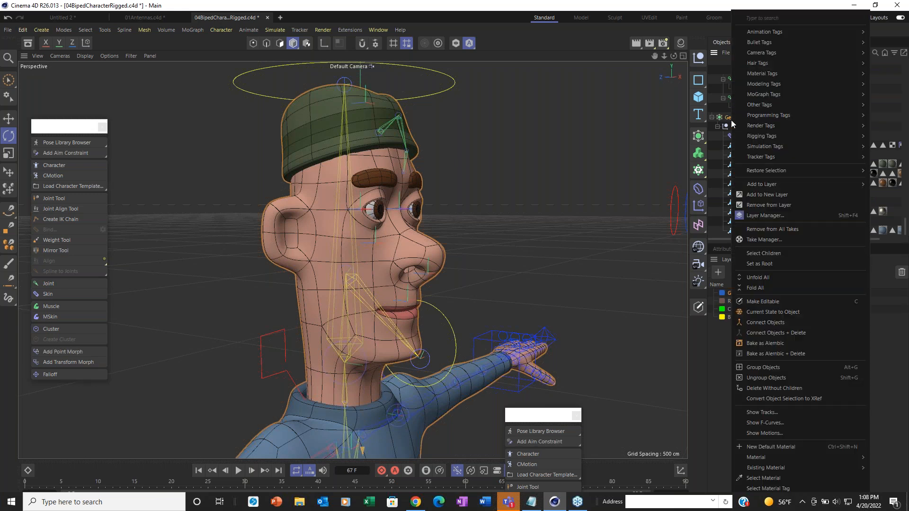
mouse_move(774, 184)
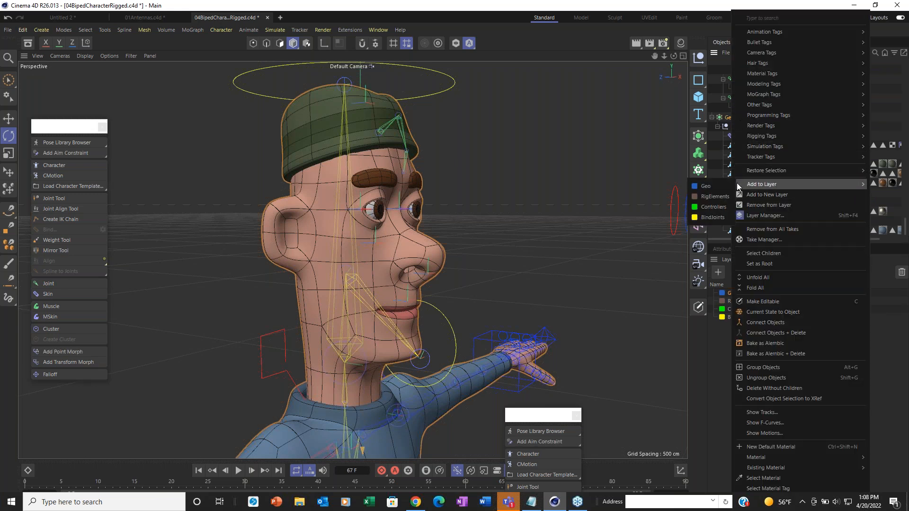
left_click(721, 185)
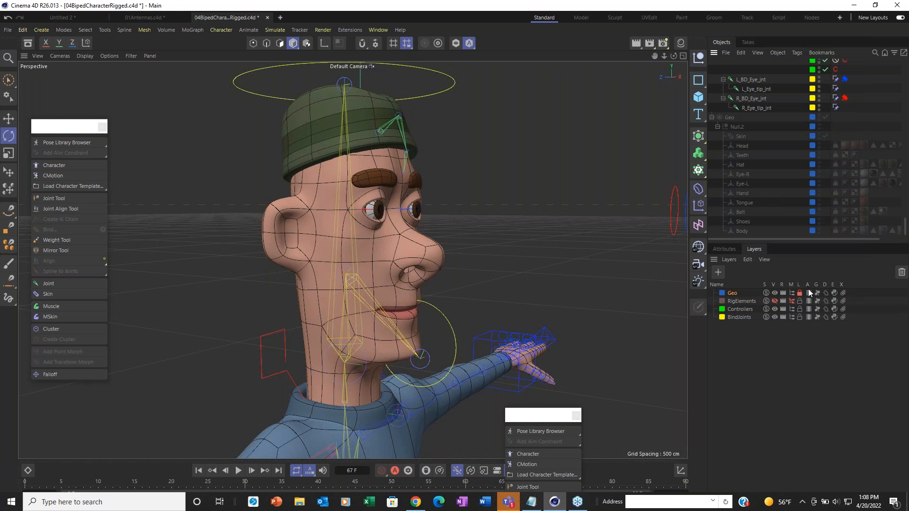
Step: Select the head bind joint in the viewport and locate it under the neck joint in the character's hierarchy
left_click(364, 374)
left_click(327, 351)
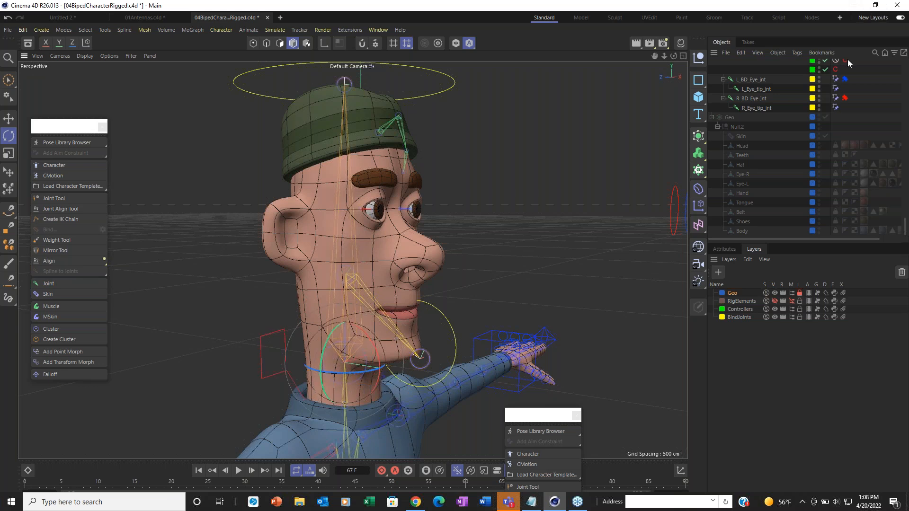
scroll(870, 115, "up", 5)
scroll(870, 114, "up", 5)
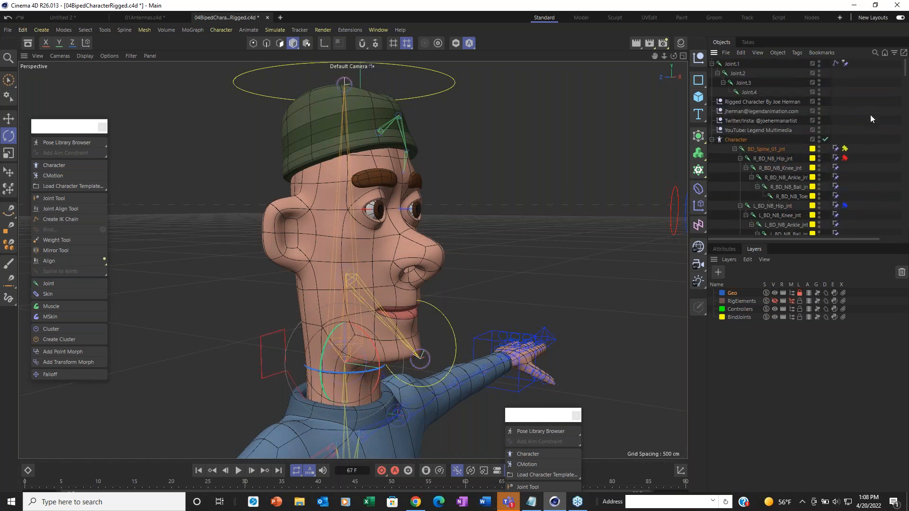
scroll(791, 143, "down", 5)
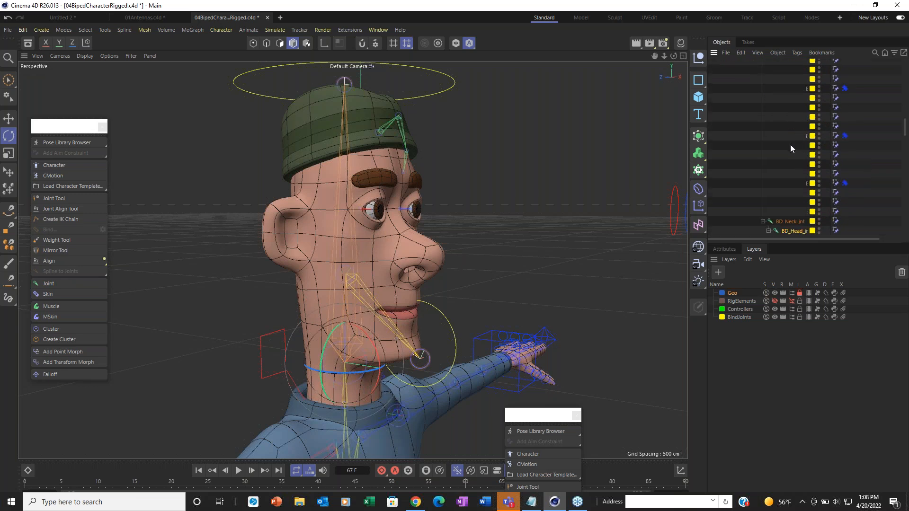
scroll(794, 152, "up", 4)
scroll(801, 191, "down", 2)
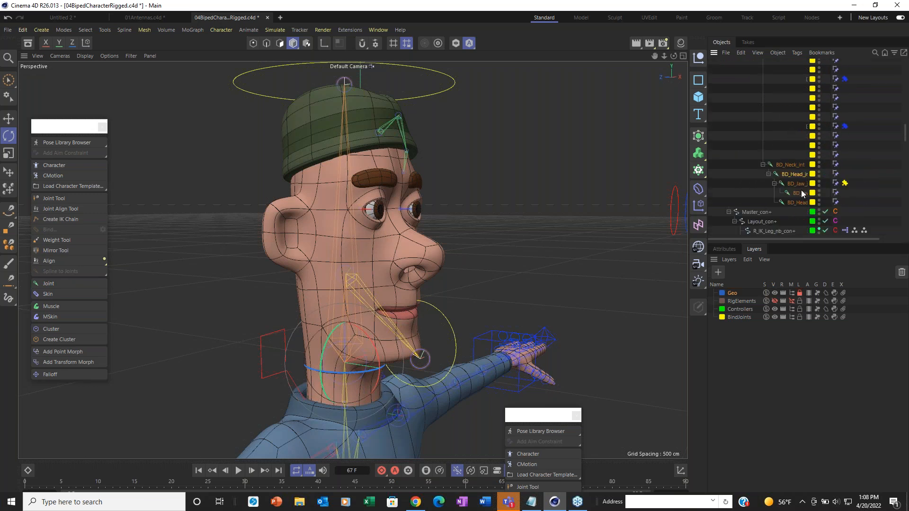
Step: Replace the target of the Joint.1 parent constraint with the head bind joint BD_Head_jnt, keeping the constraint's attributes locked in view
left_click(731, 249)
scroll(801, 113, "up", 10)
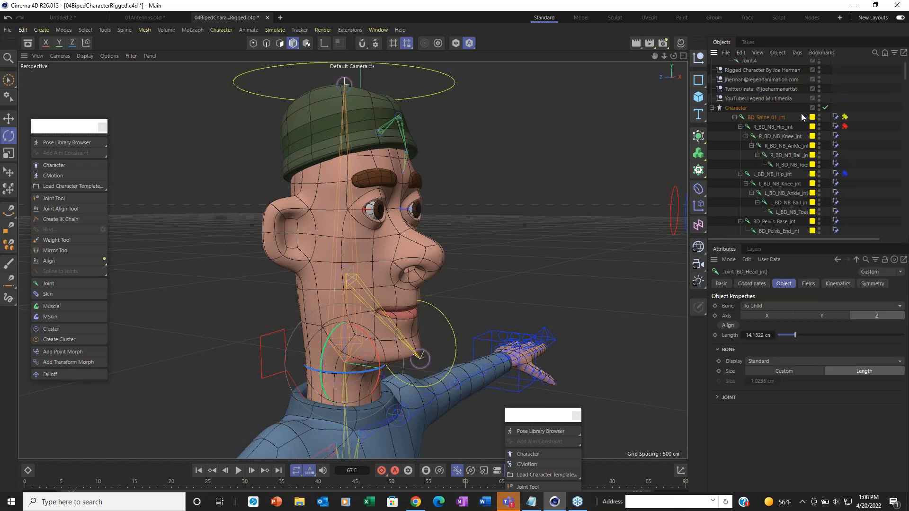
left_click(843, 63)
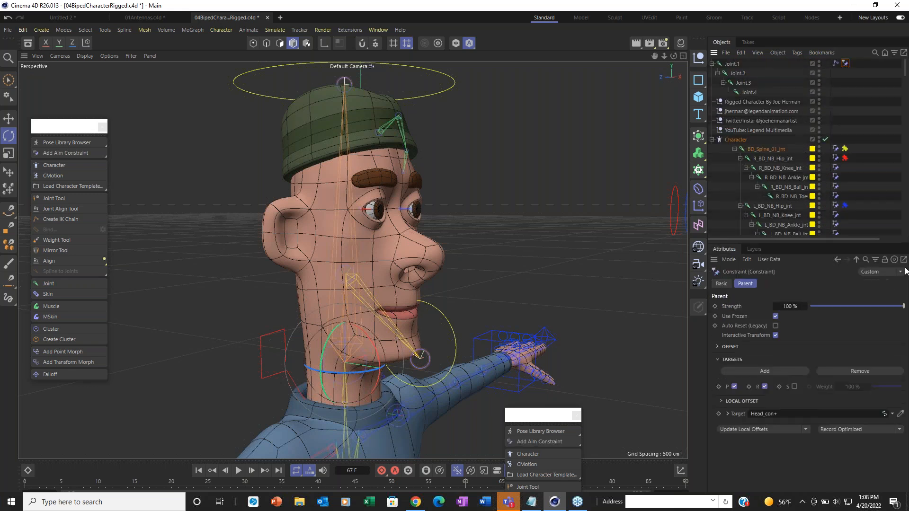
left_click(883, 260)
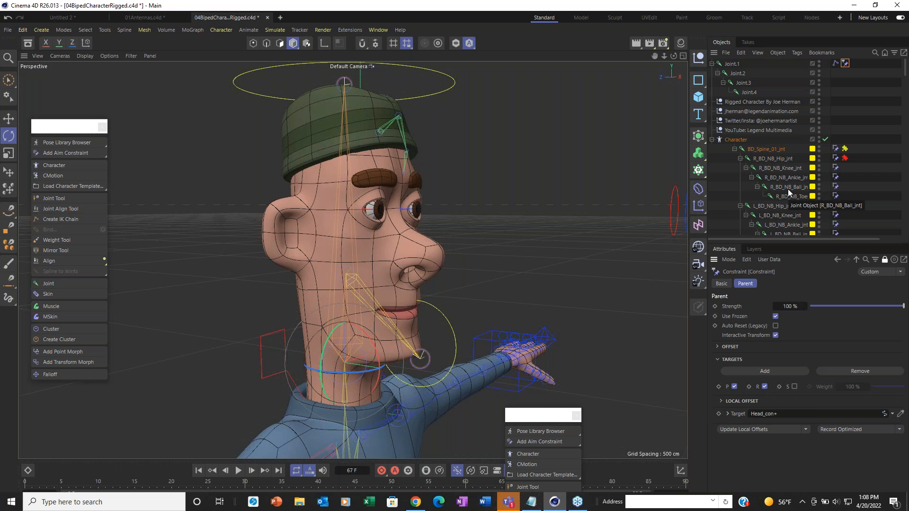
left_click(169, 285)
left_click(323, 362)
scroll(757, 183, "down", 5)
left_click_drag(796, 229, 777, 414)
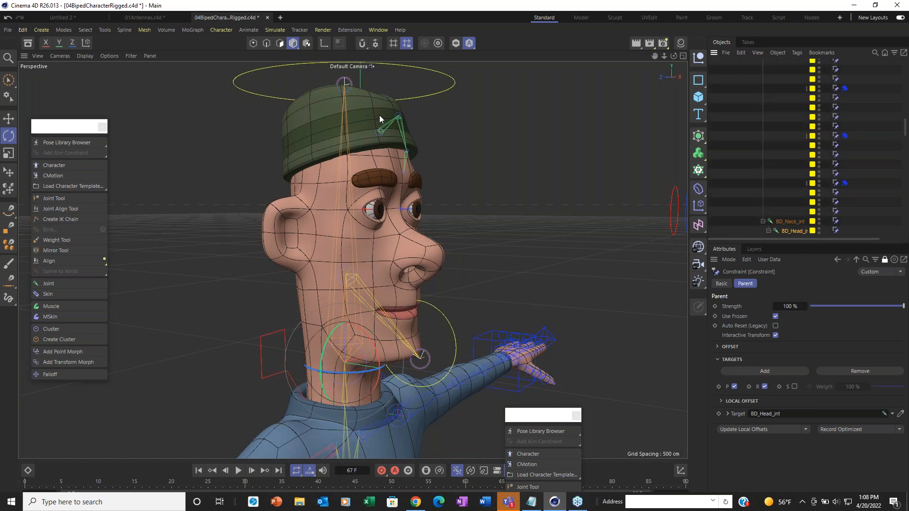
Step: Play the animation and rotate the head controller to test how the hat chain follows, and undo the rotation
scroll(378, 115, "down", 4)
left_click(9, 119)
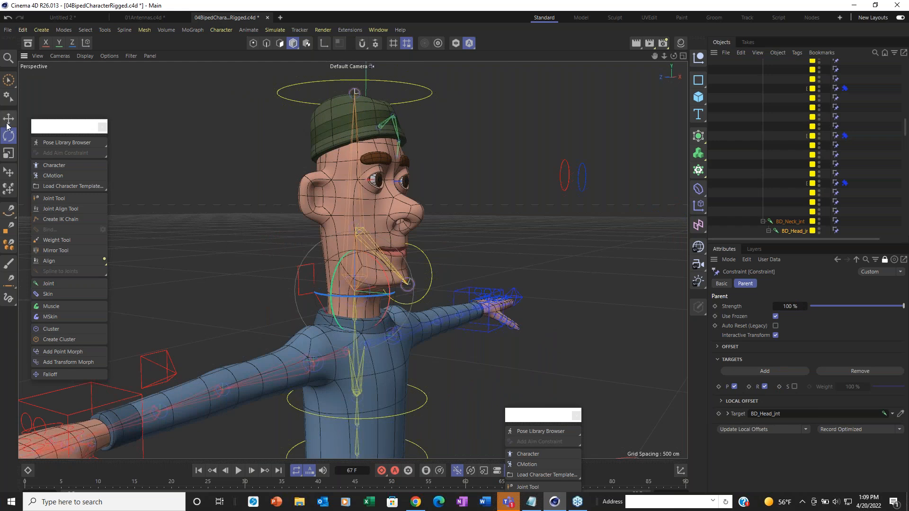
left_click(444, 69)
left_click(425, 93)
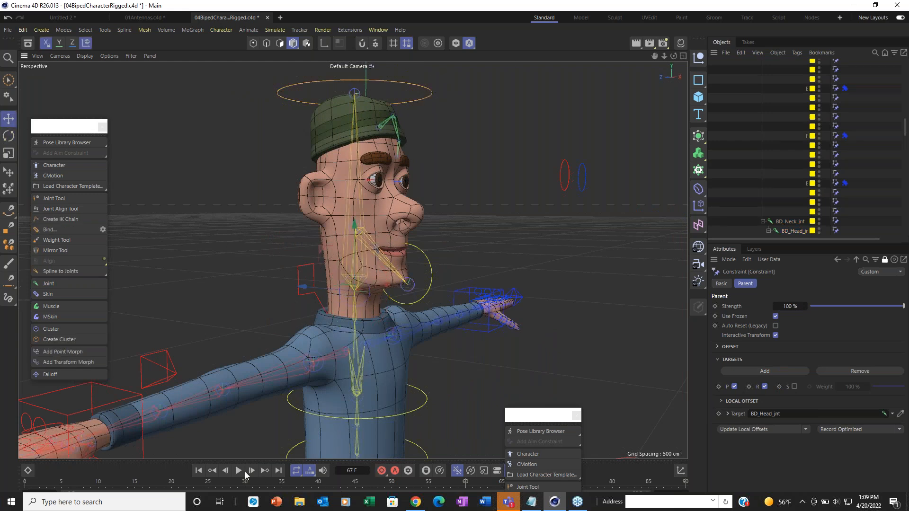
left_click(239, 469)
left_click(9, 136)
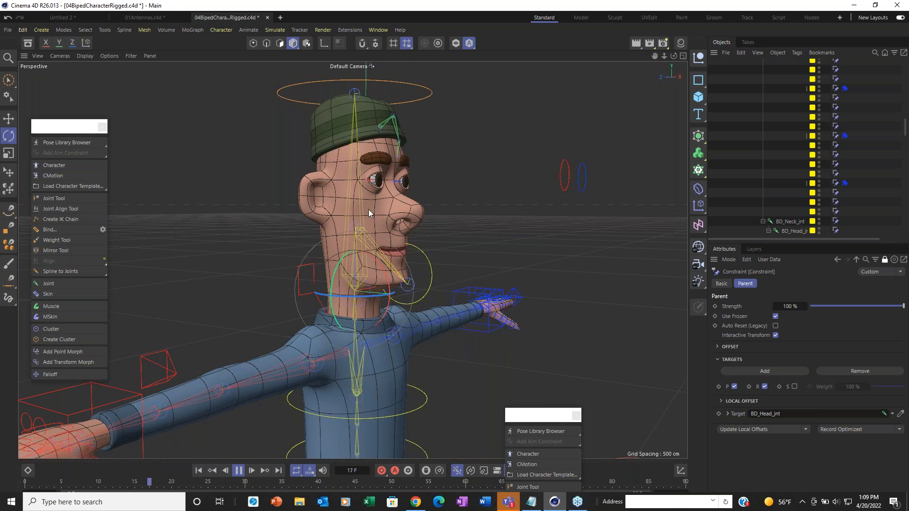
left_click_drag(344, 217, 395, 237, "alt")
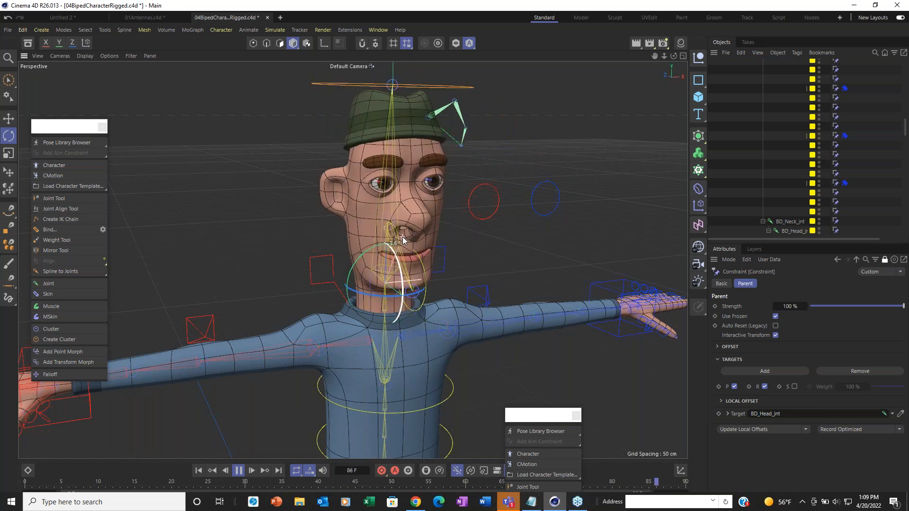
middle_click_drag(385, 229, 203, 214, "alt")
left_click_drag(410, 217, 331, 235, "alt")
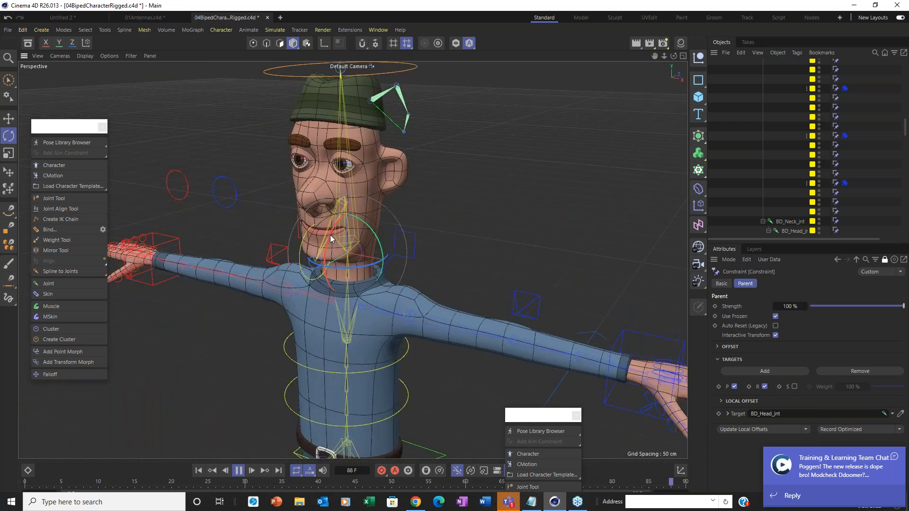
mouse_move(330, 236)
left_mouse_down()
mouse_move(342, 224)
mouse_move(334, 246)
mouse_move(343, 245)
left_mouse_up()
key("ctrl+z")
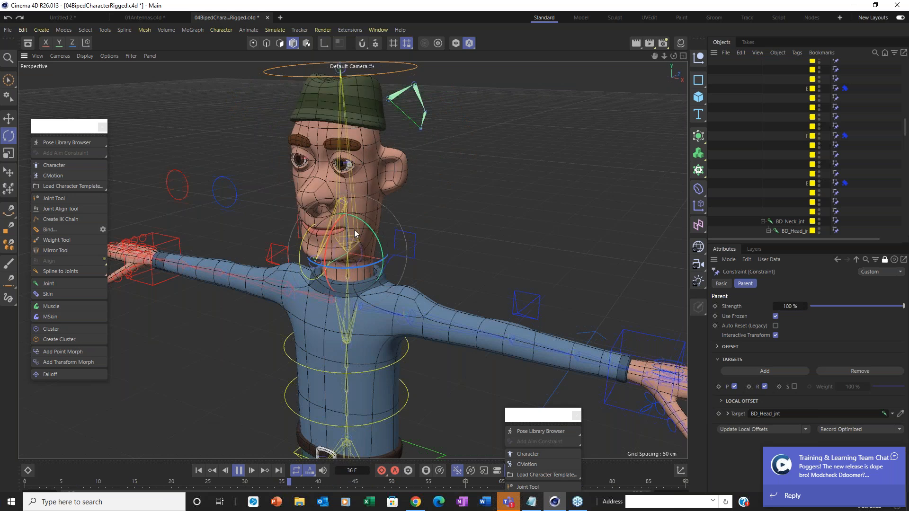
Step: Set the priority of the Joint.1 constraint to 70 and test it by rotating the head during playback
scroll(872, 102, "up", 10)
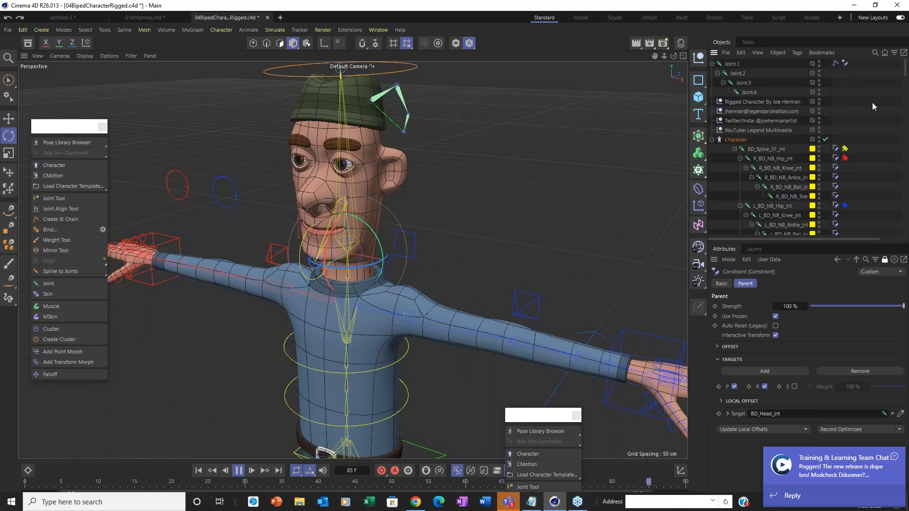
left_click(845, 63)
left_click(727, 283)
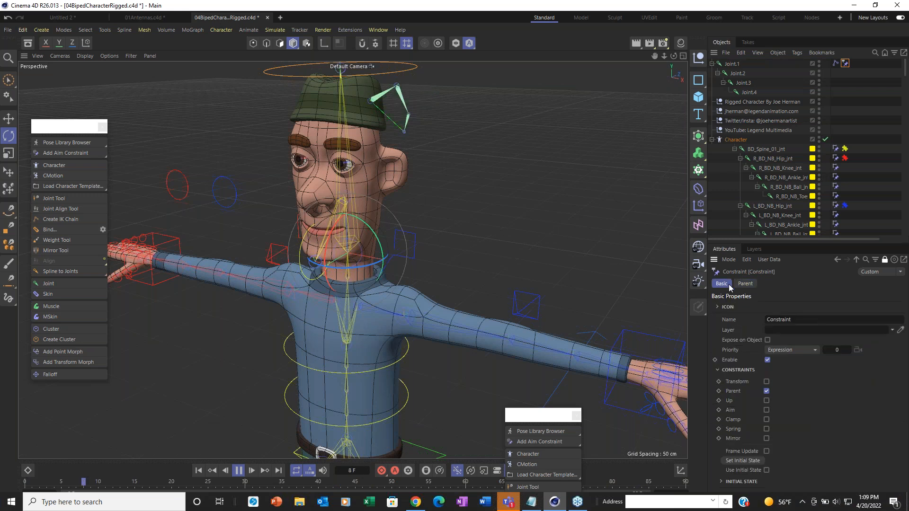
left_click(839, 350)
type("70")
left_click_drag(330, 231, 342, 245)
left_click(240, 472)
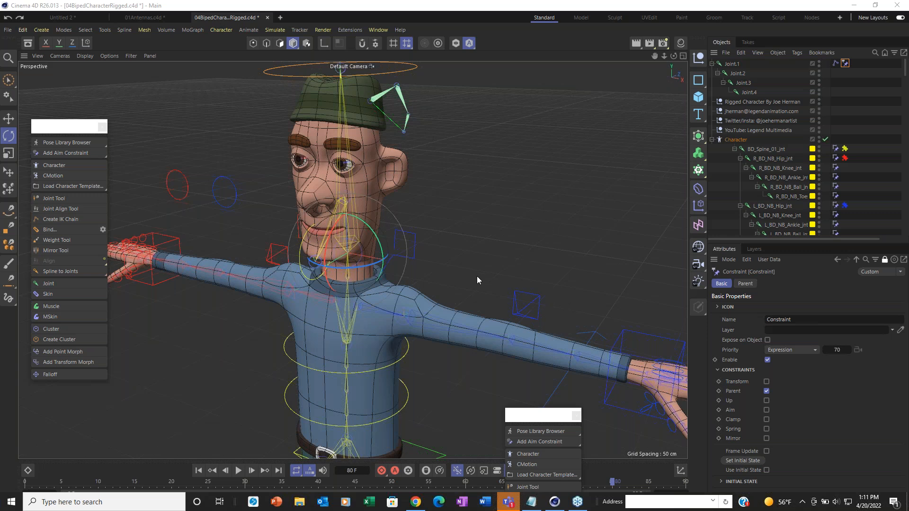
Step: Open the example project 02UndulatingTailSwim.c4d from the Class6 folder
left_click(143, 17)
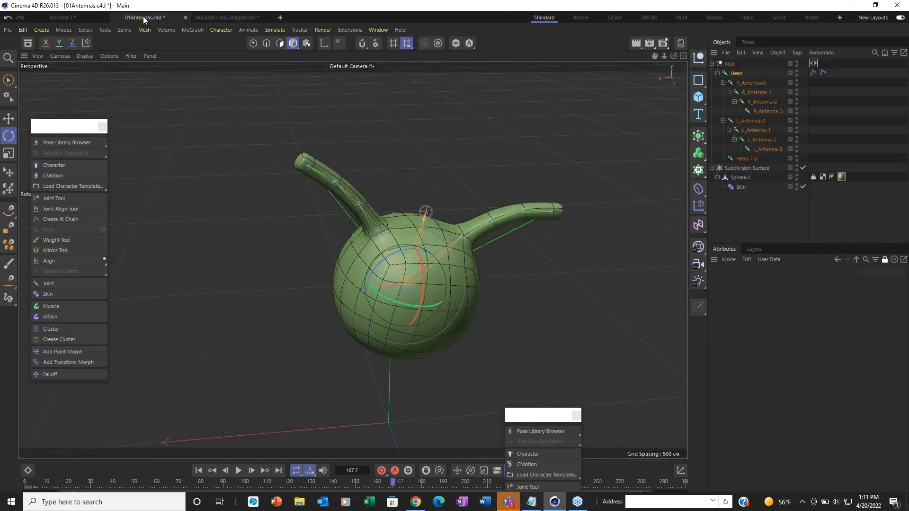
left_click(54, 18)
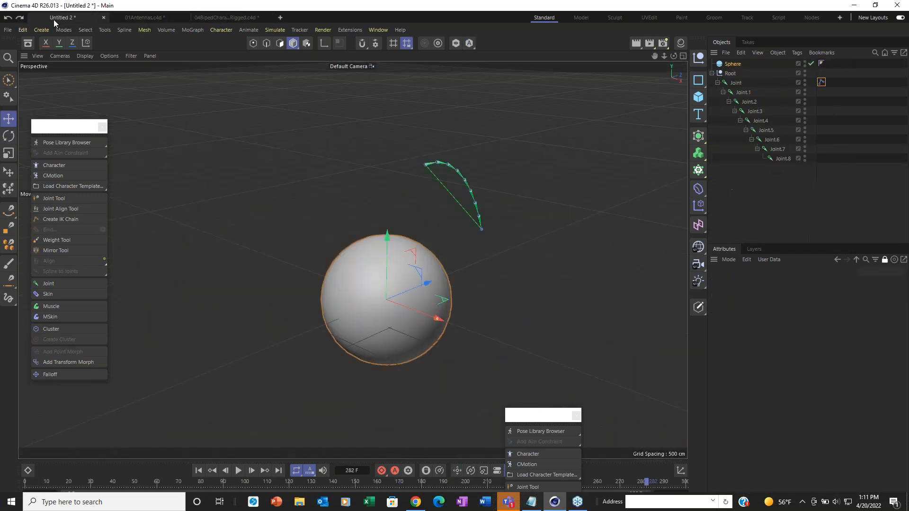
left_click(9, 31)
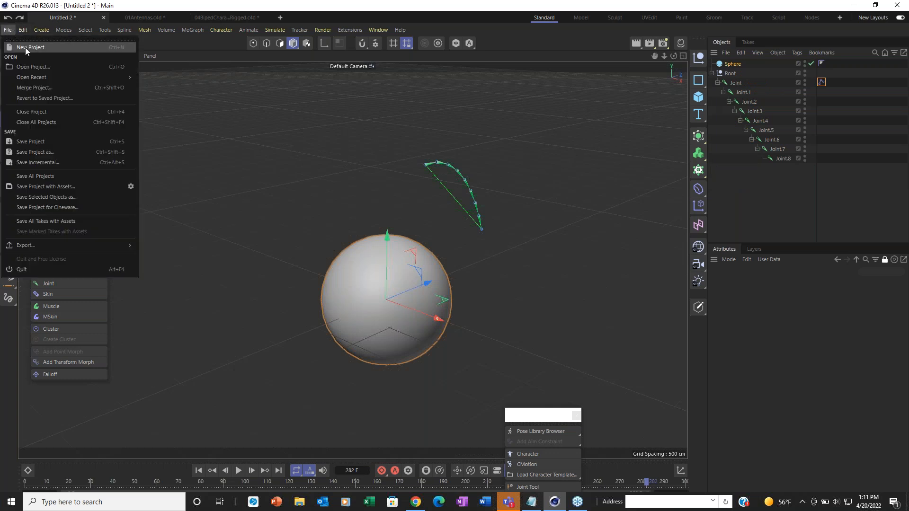
mouse_move(50, 78)
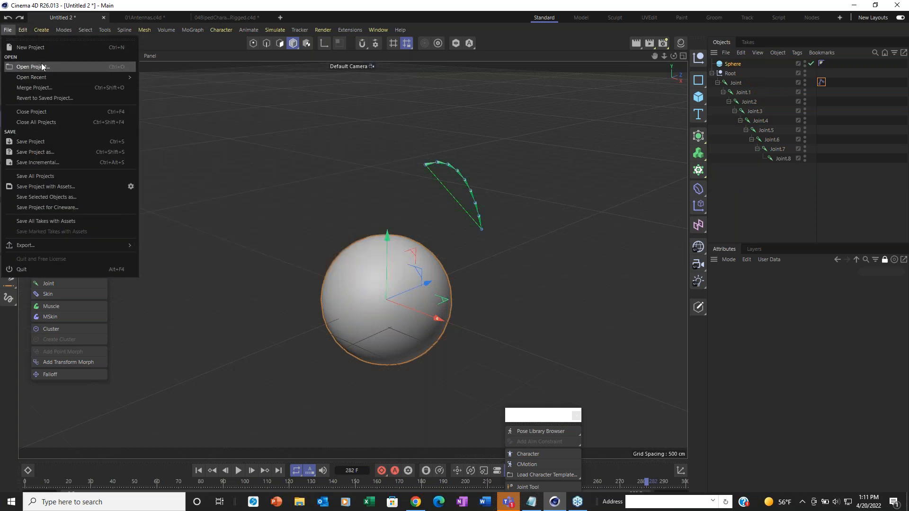
left_click(42, 65)
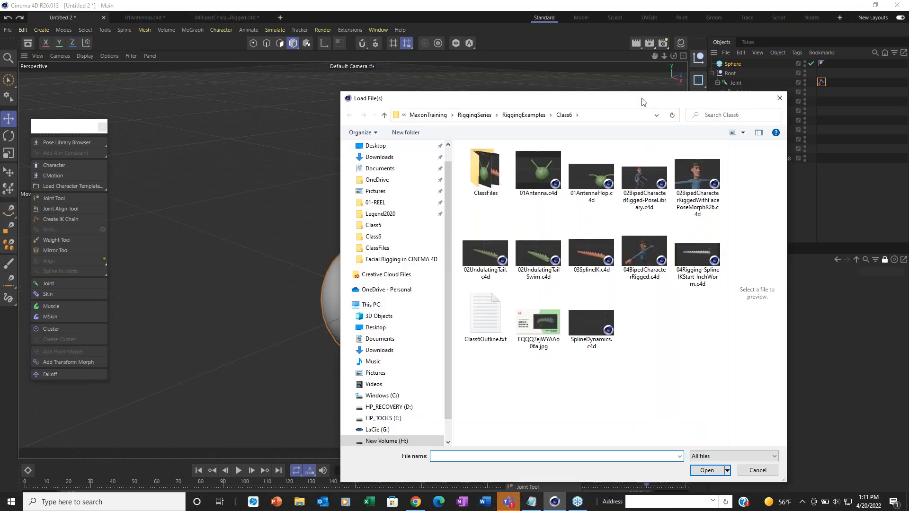
left_click_drag(640, 100, 423, 100)
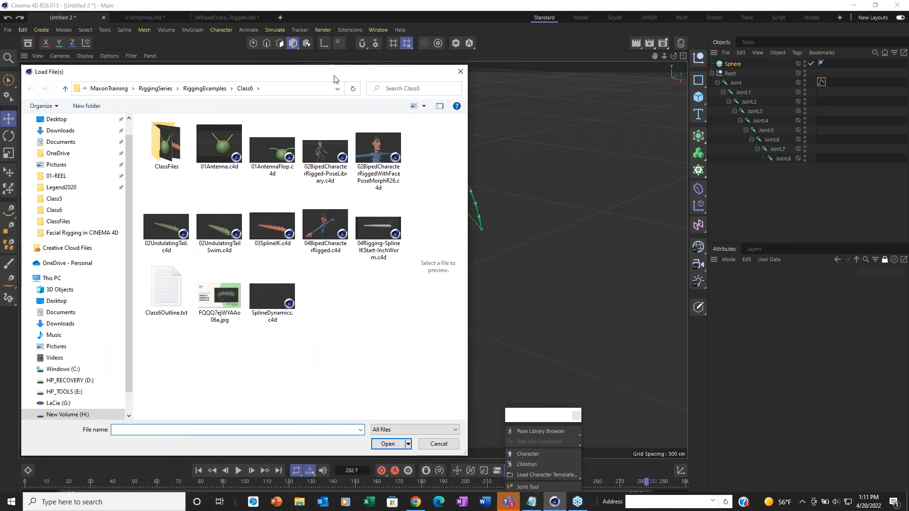
left_click(219, 239)
double_click(219, 239)
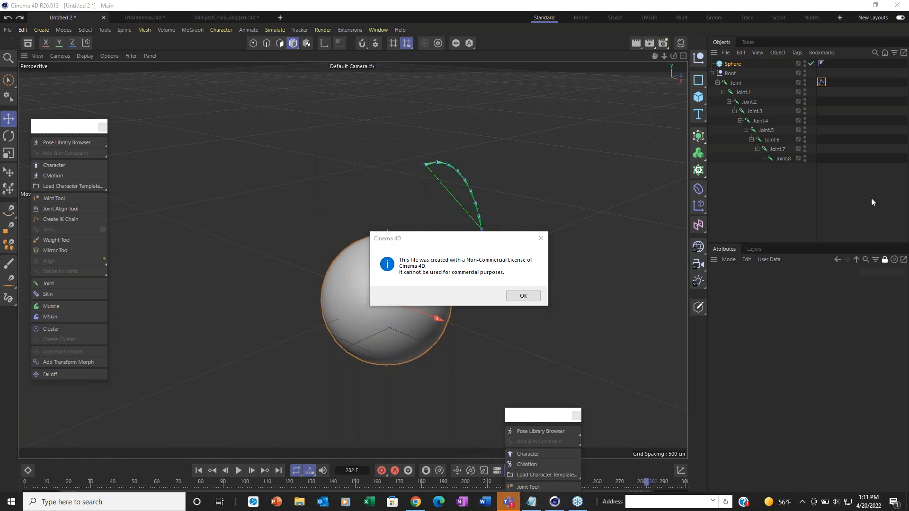
left_click(521, 297)
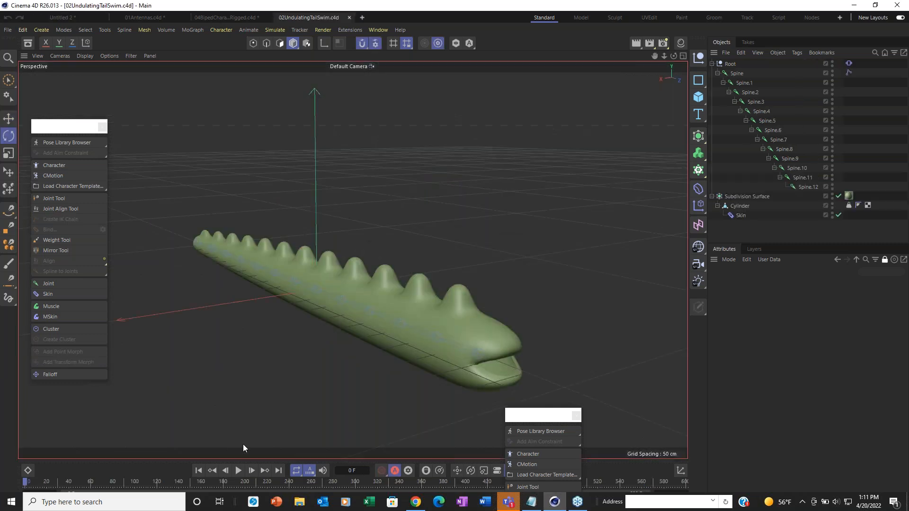
Step: Play the swimming tail and set both the position and rotation frequency of the Root's Vibrate tag to 0.5
left_click(237, 475)
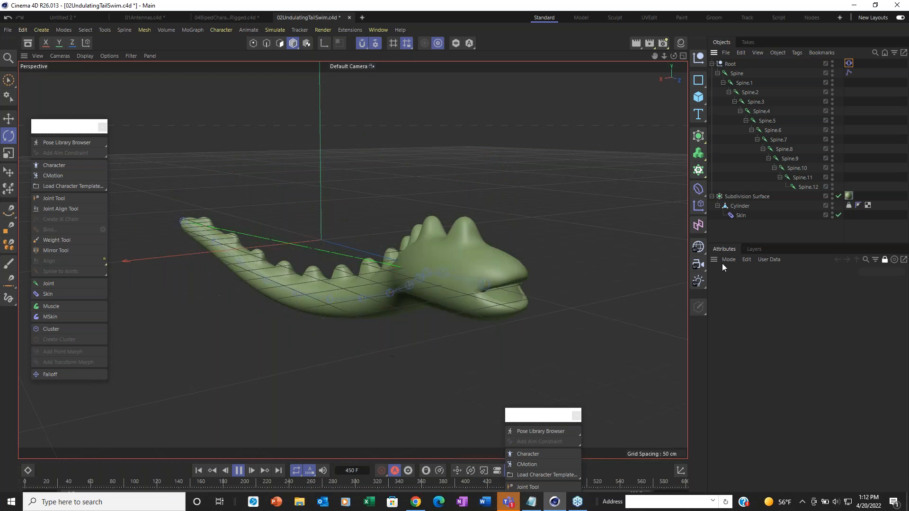
left_click(883, 260)
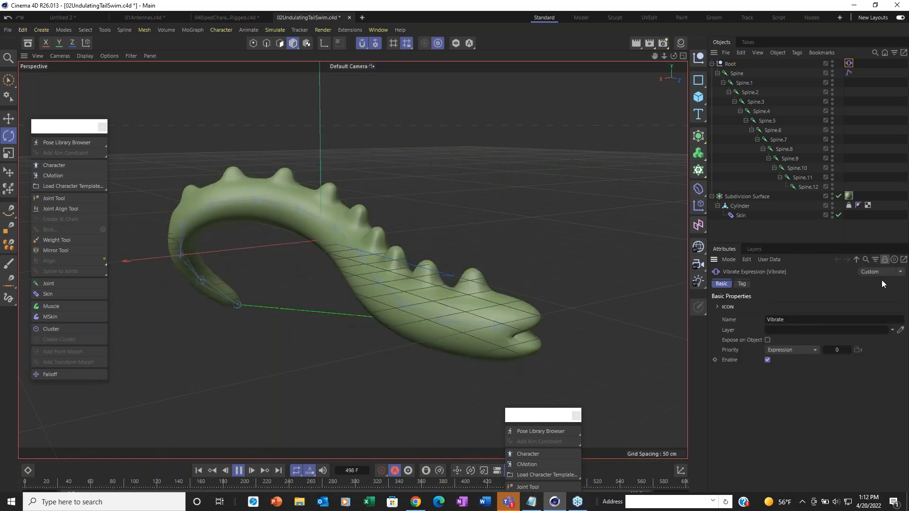
left_click(737, 283)
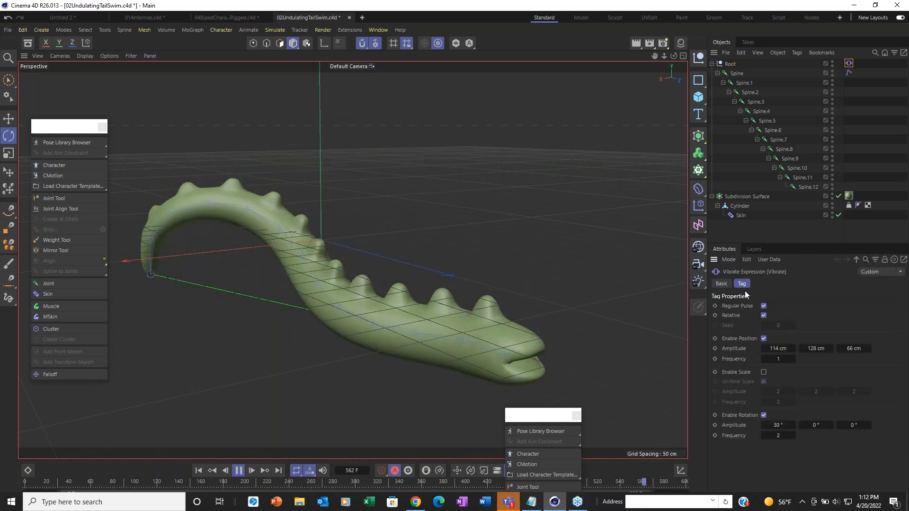
double_click(774, 360)
type("0.5")
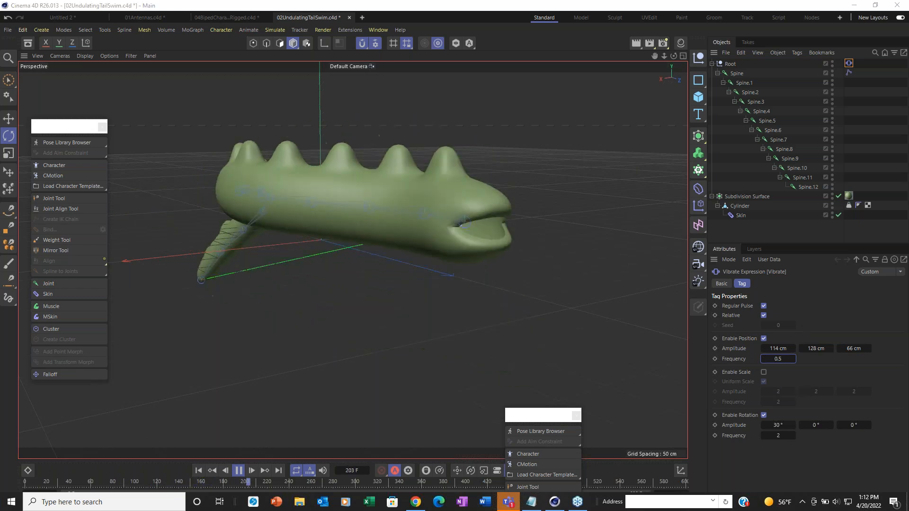
double_click(784, 436)
type("0.5")
key("Return")
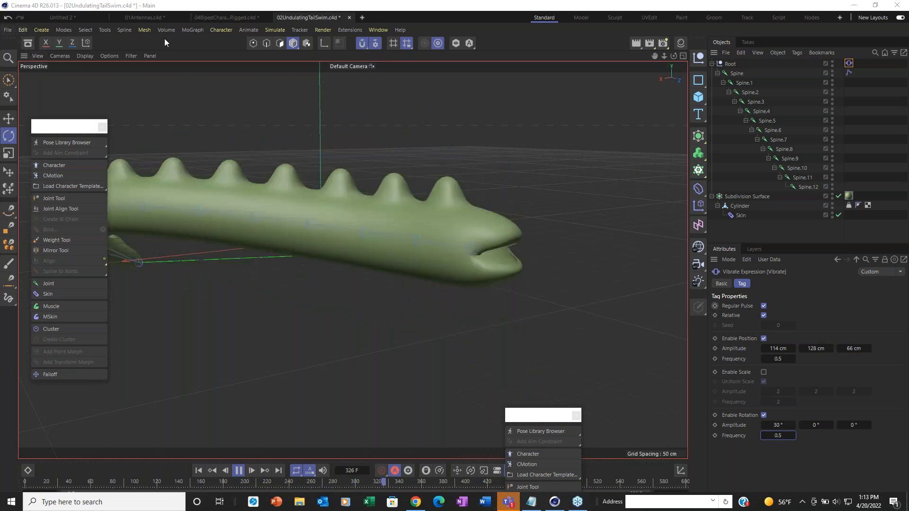
Step: Close 02UndulatingTailSwim.c4d without saving and open 02UndulatingTail.c4d from the Class6 folder
left_click(349, 17)
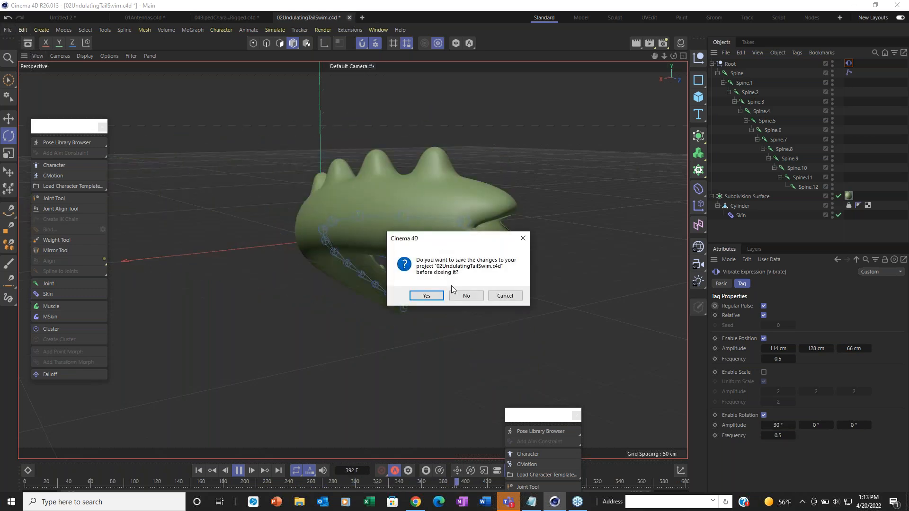
left_click(465, 293)
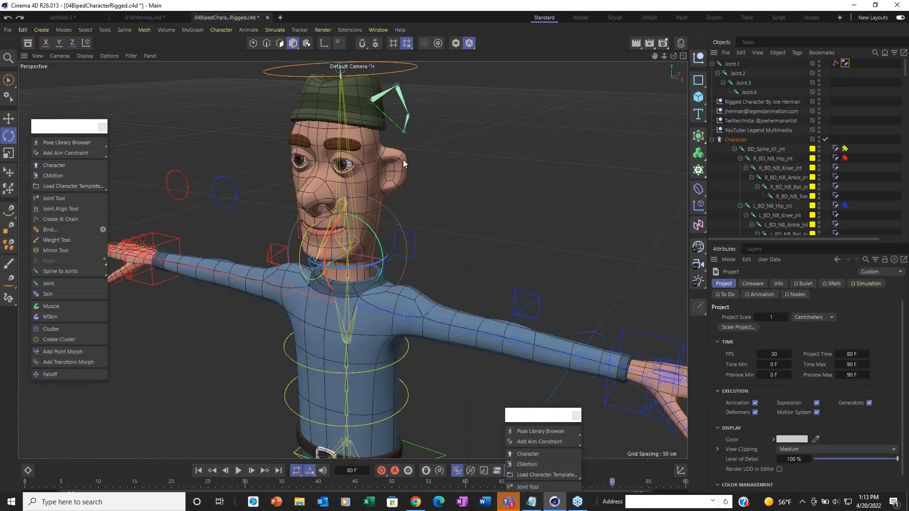
left_click(8, 30)
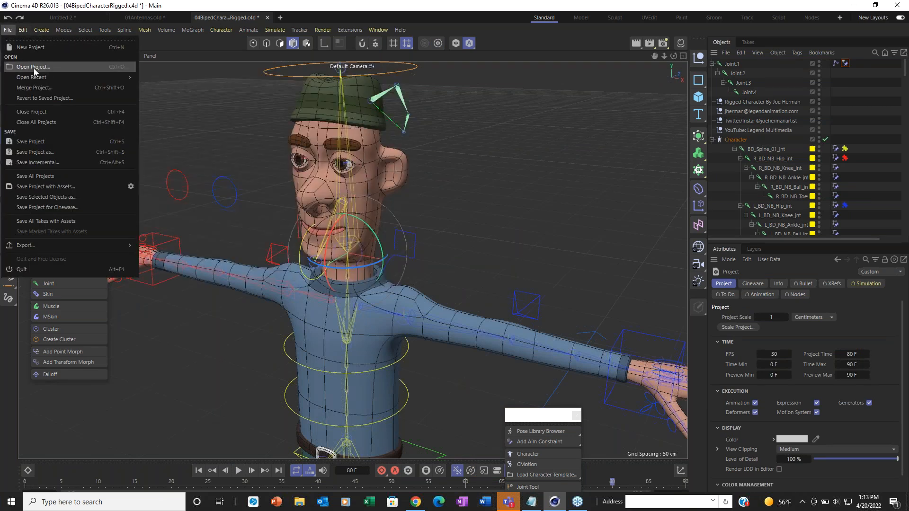
left_click(33, 67)
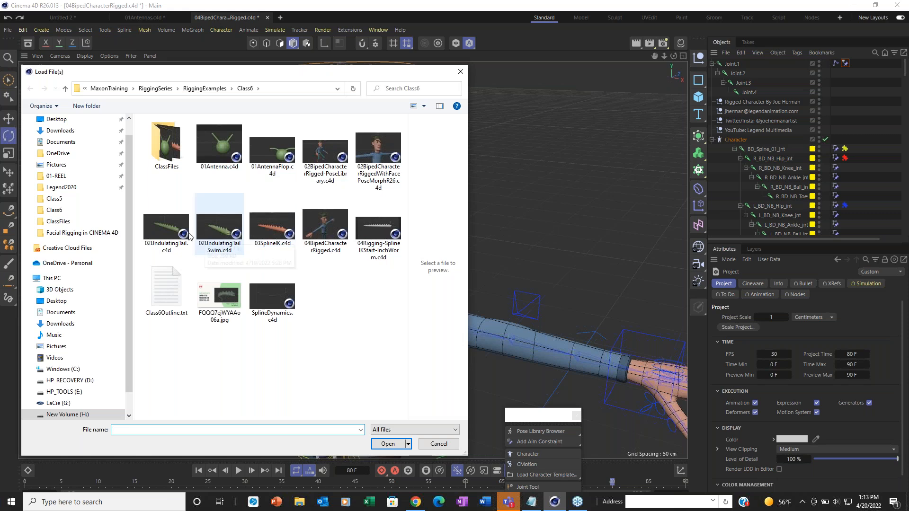
left_click(174, 235)
double_click(174, 234)
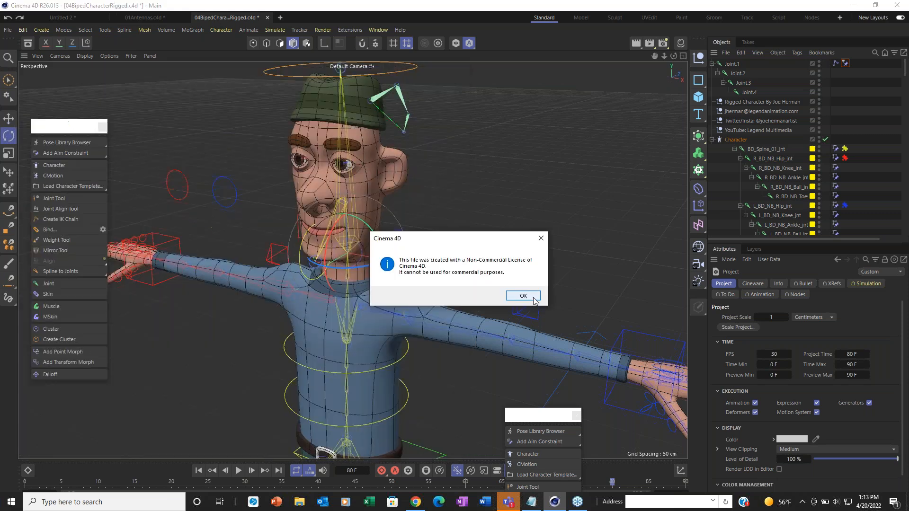
left_click(522, 296)
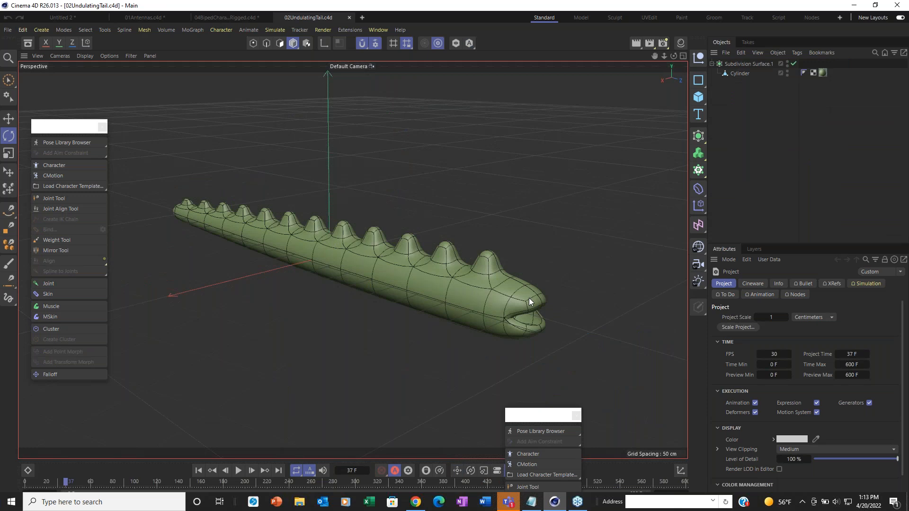
Step: Draw the first seven joints of a spine chain in the side view, from the head to just past mid-body, snapped along the centre line
key("F2")
key("F3")
scroll(499, 246, "up", 2)
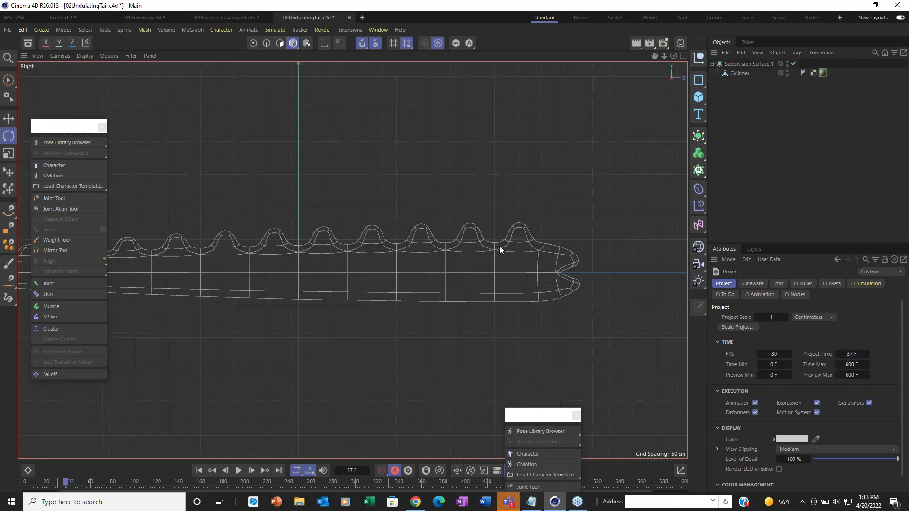
left_click(62, 199)
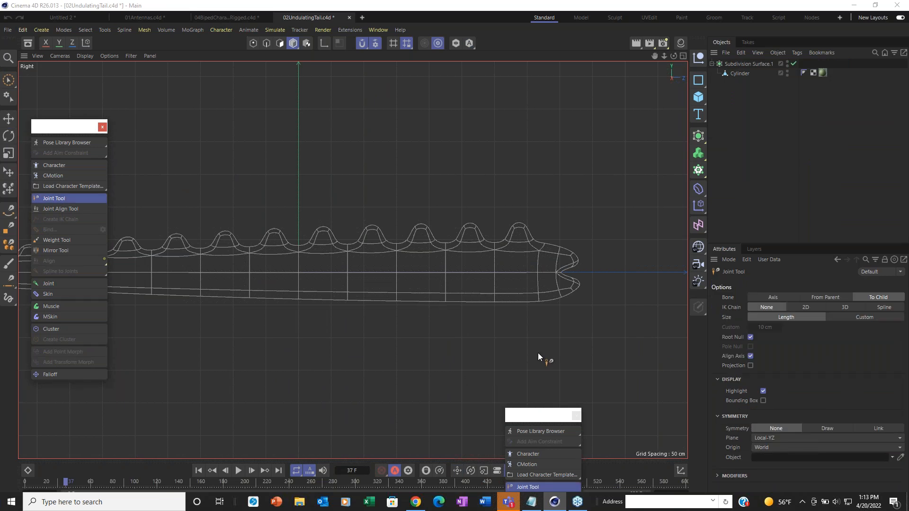
left_click(537, 273, "ctrl")
left_click(492, 281, "ctrl")
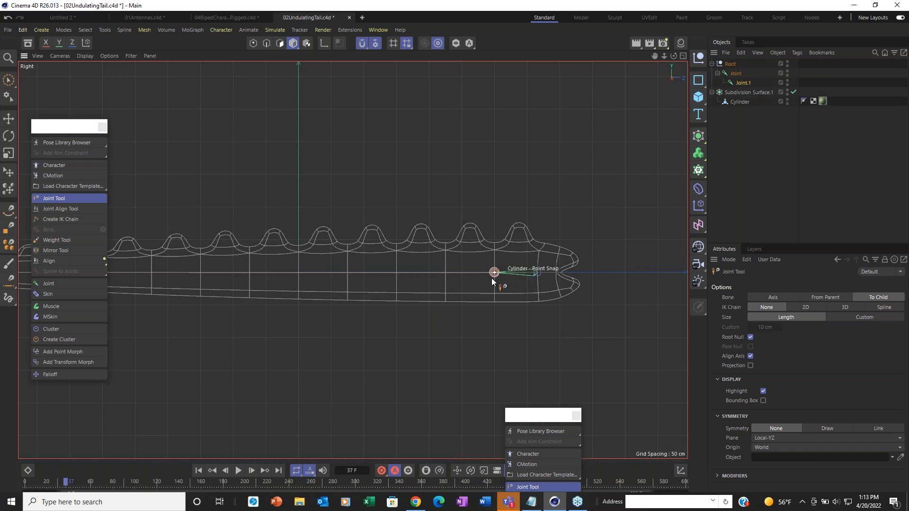
left_click(445, 275, "ctrl")
left_click(398, 272, "ctrl")
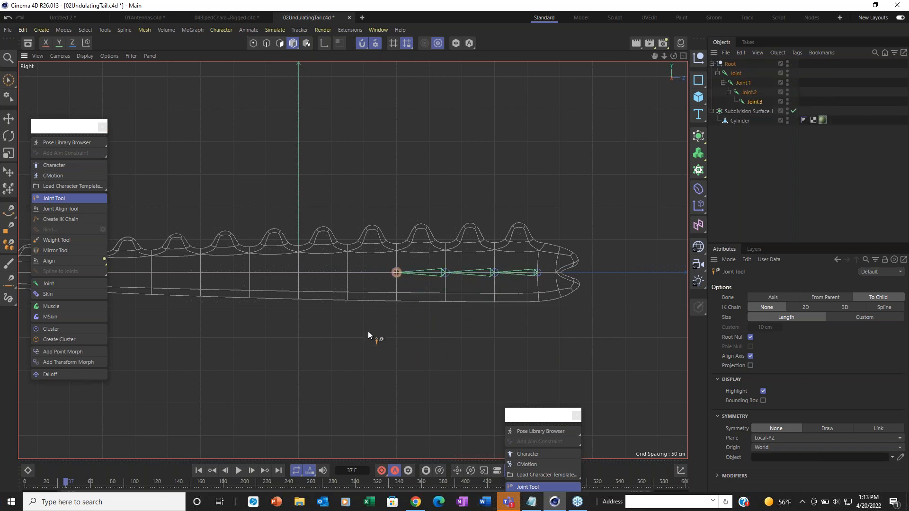
left_click(346, 272, "ctrl")
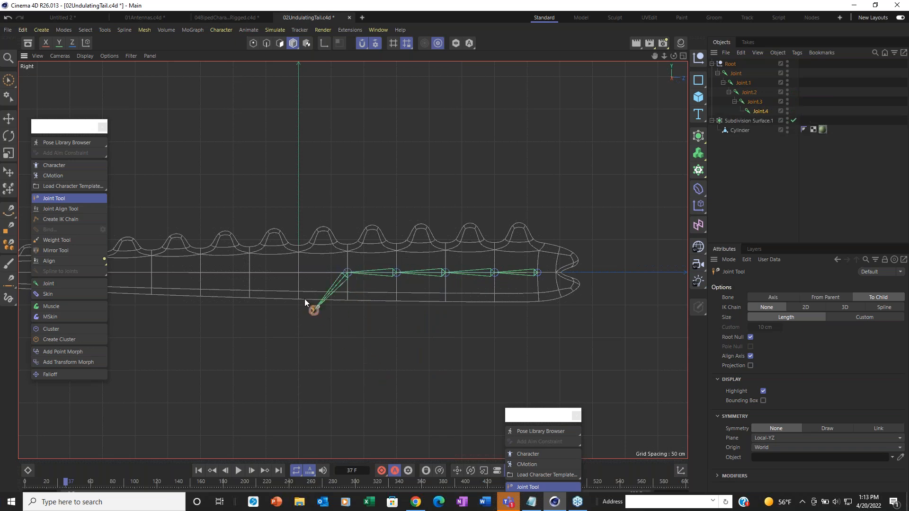
left_click(297, 275, "ctrl")
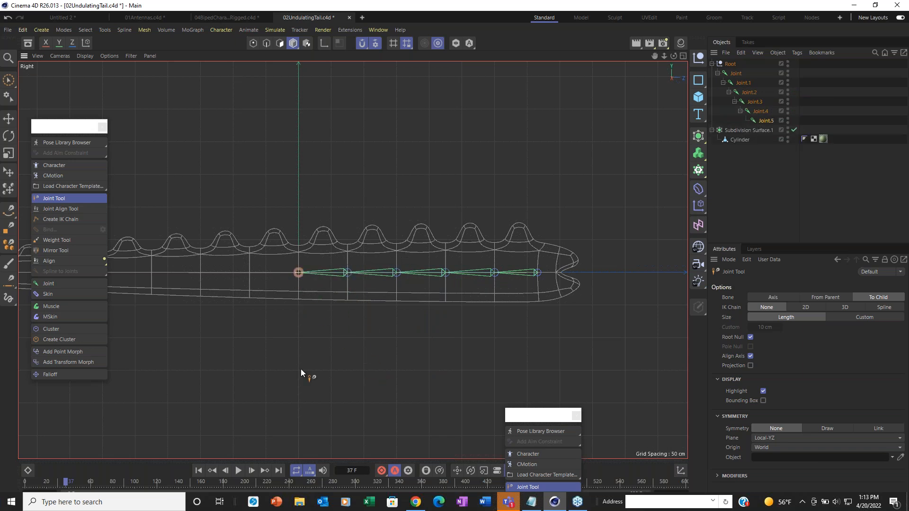
left_click(252, 275, "ctrl")
Step: Continue the chain with six more joints snapped to the centre line's edge loops, ending near the tail tip
middle_click_drag(337, 262, 488, 252, "alt")
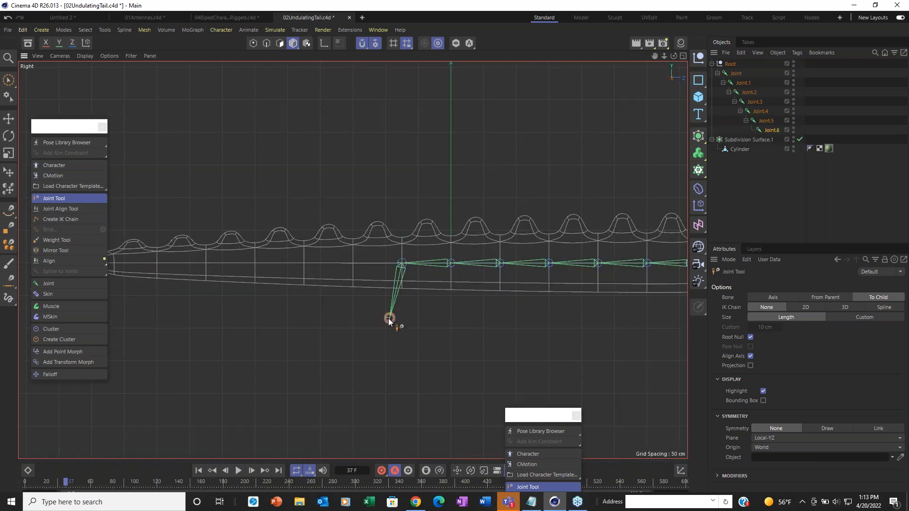
left_click(357, 264, "ctrl")
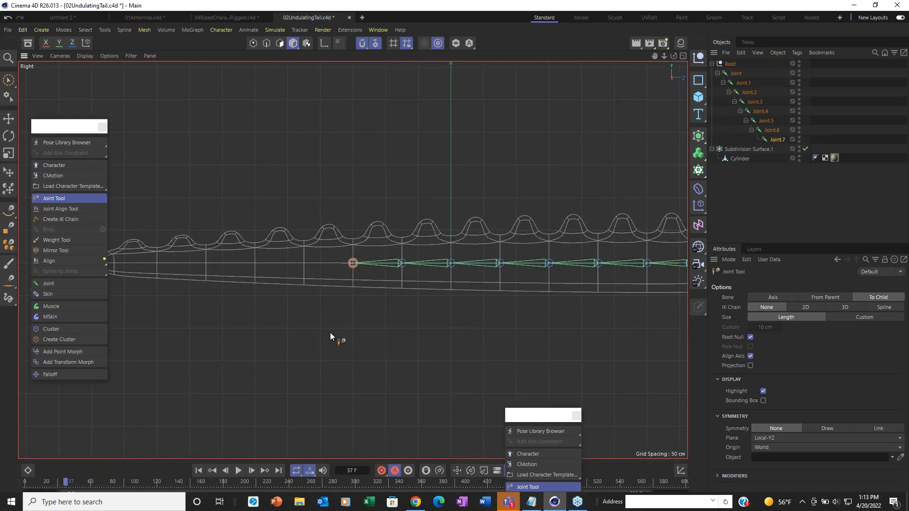
left_click(305, 263, "ctrl")
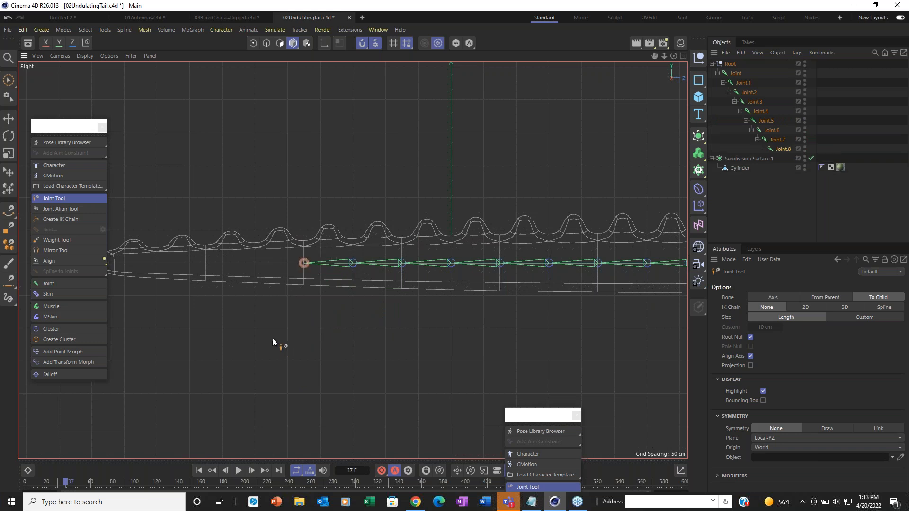
left_click(255, 265, "ctrl")
left_click(207, 263, "ctrl")
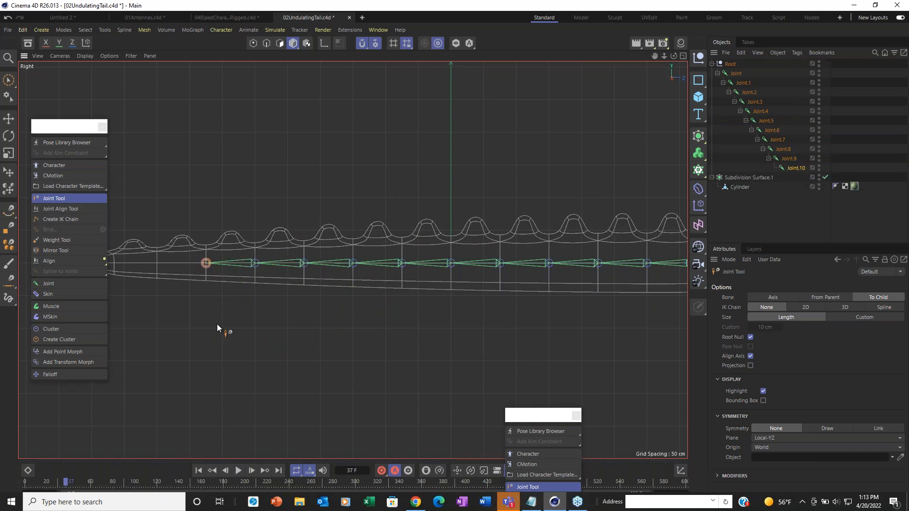
left_click(157, 264, "ctrl")
middle_click_drag(168, 293, 329, 278, "alt")
left_click(277, 246, "ctrl")
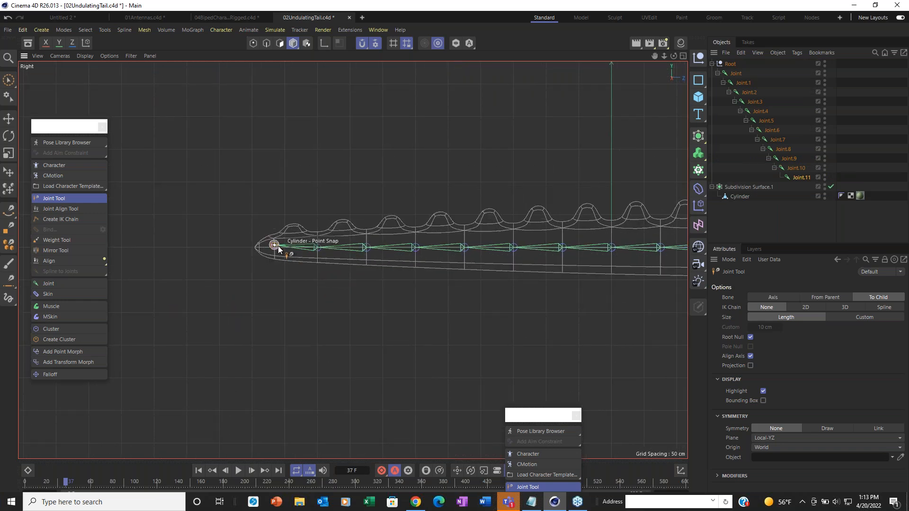
Step: Examine the joint chain's alignment inside the body from the top, perspective, front and side views
key("F2")
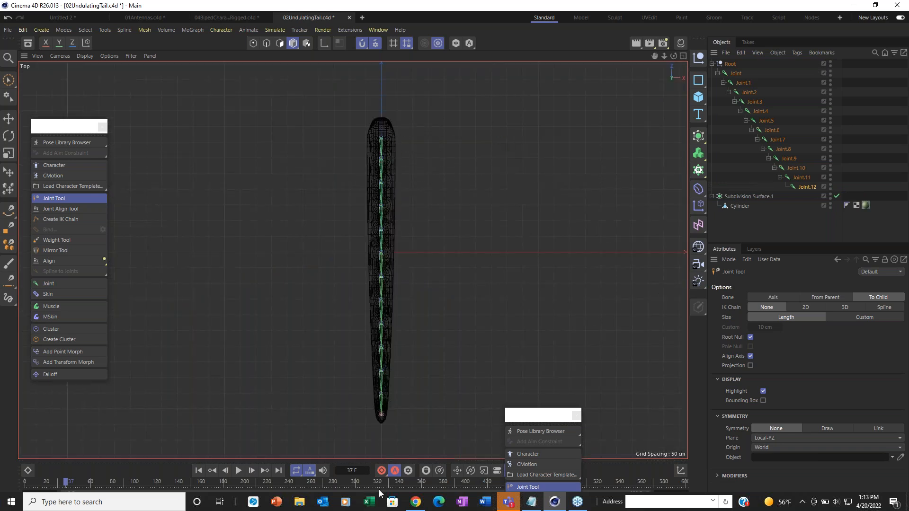
key("F1")
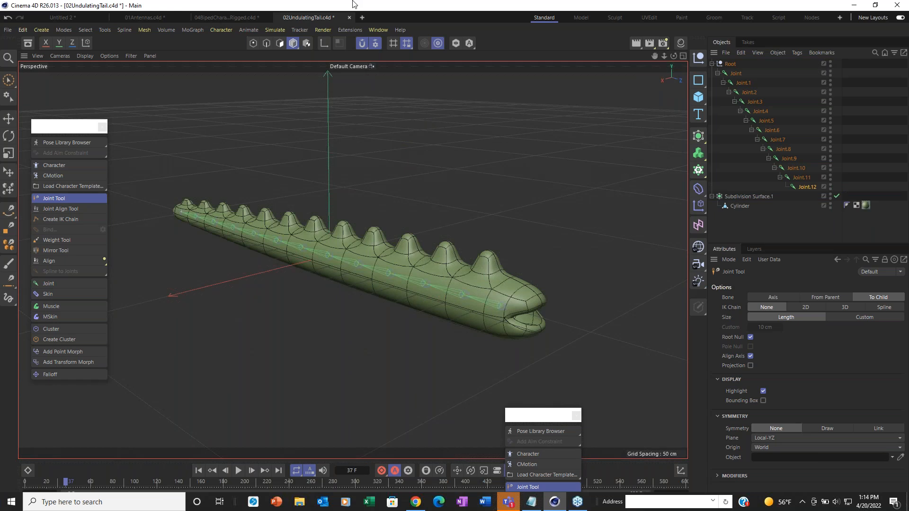
scroll(529, 284, "up", 5)
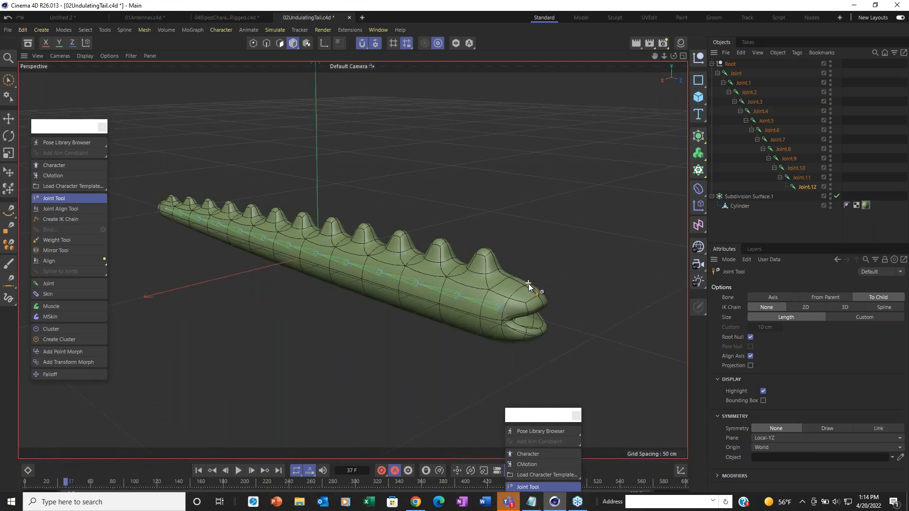
mouse_move(499, 308)
left_mouse_down("alt")
mouse_move(554, 288)
mouse_move(496, 297)
mouse_move(510, 313)
mouse_move(538, 306)
mouse_move(617, 180)
left_mouse_up("alt")
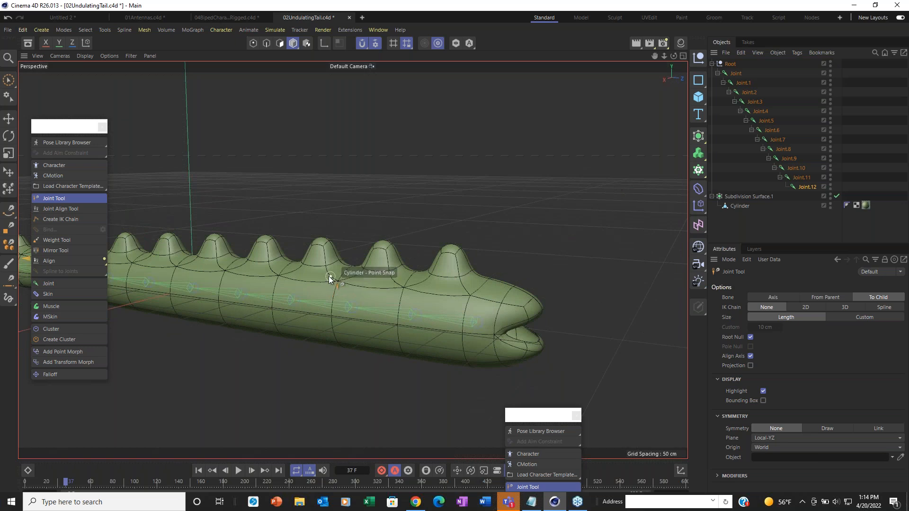
scroll(326, 284, "down", 2)
left_click_drag(351, 315, 511, 260, "alt")
scroll(537, 259, "up", 3)
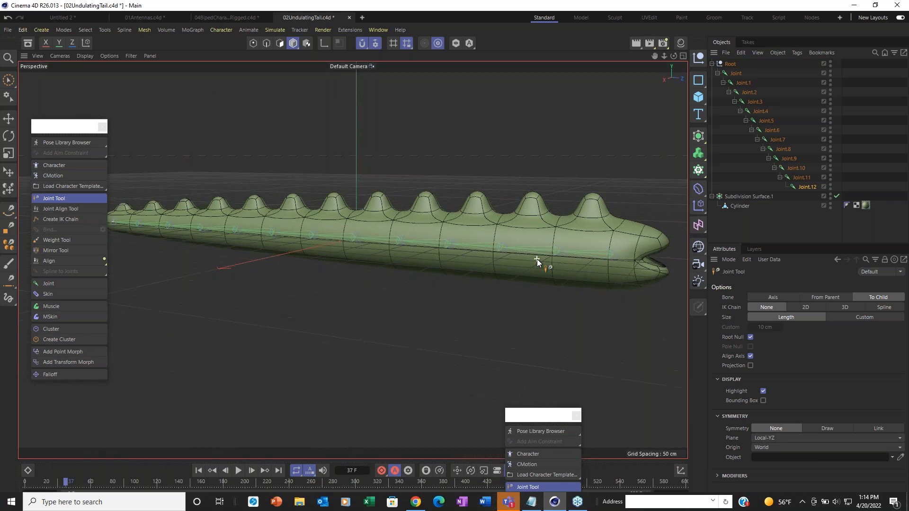
scroll(538, 259, "up", 2)
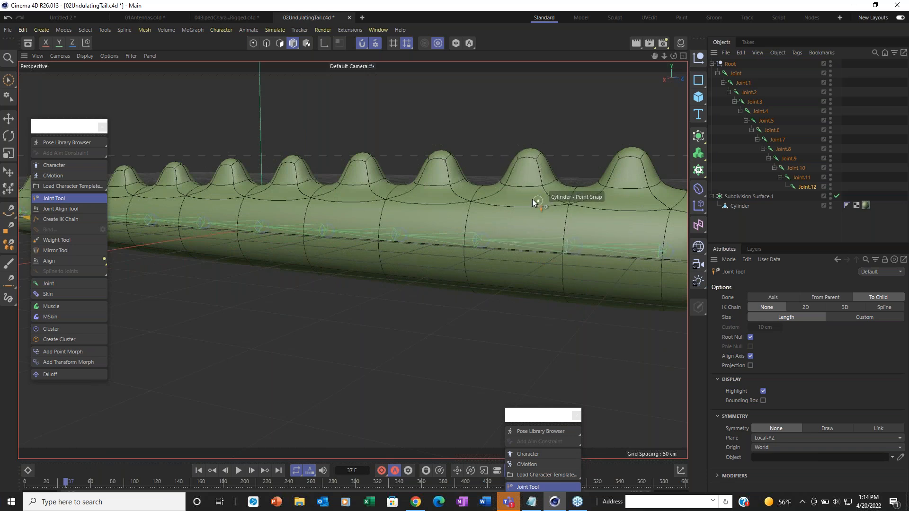
key("F3")
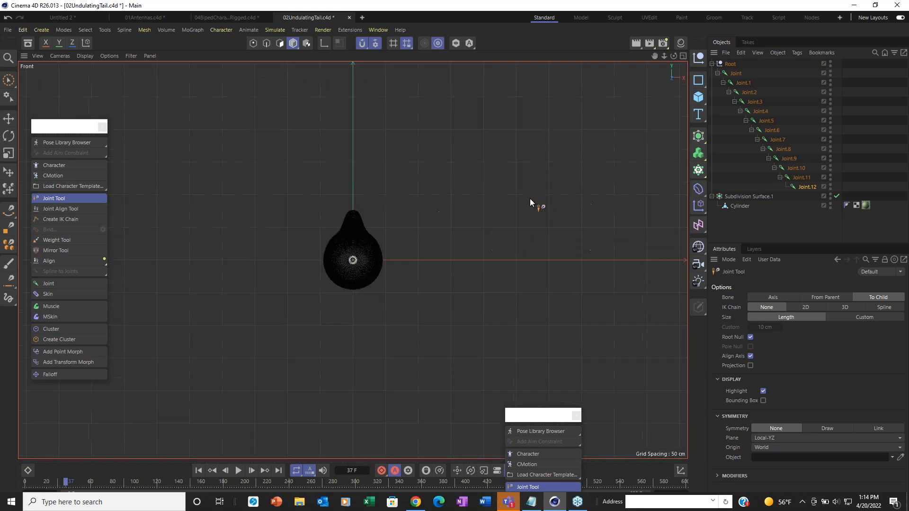
scroll(530, 198, "down", 3)
mouse_move(516, 224)
middle_mouse_down("alt")
mouse_move(347, 198)
mouse_move(369, 203)
middle_mouse_up("alt")
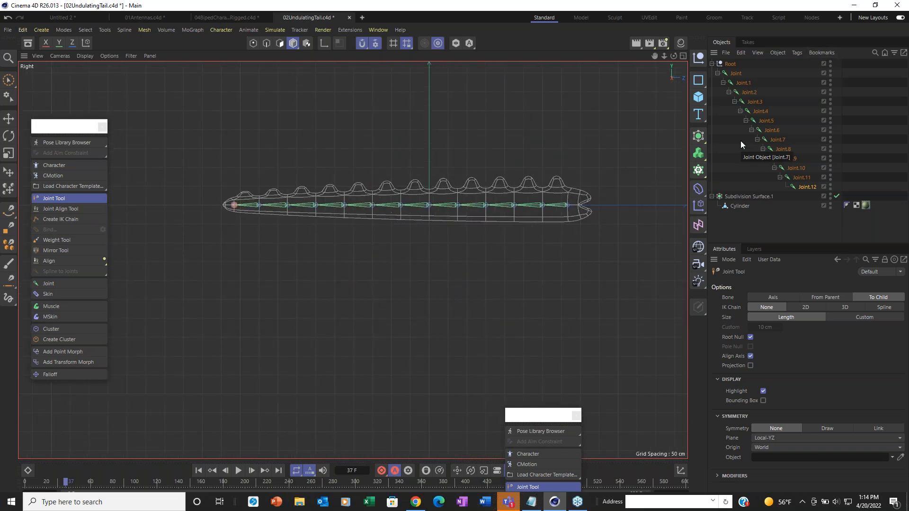
key("F1")
scroll(441, 237, "down", 5)
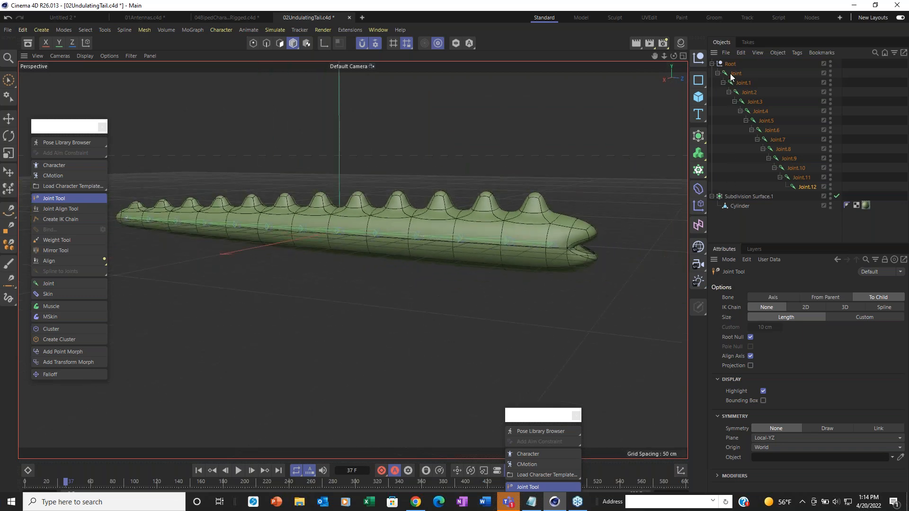
Step: Try to bind the Cylinder to only Joint and Joint.12, and undo the binding
left_click(746, 206, "ctrl")
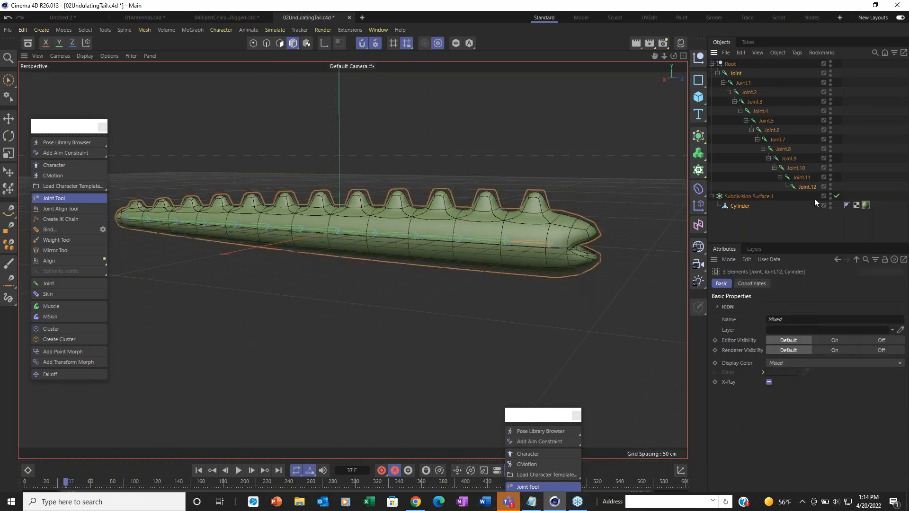
left_click(66, 229)
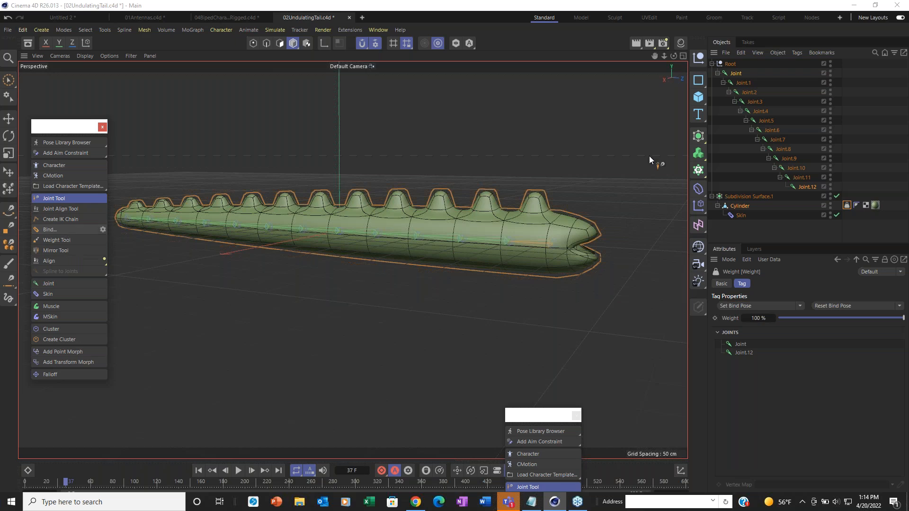
key("ctrl+z")
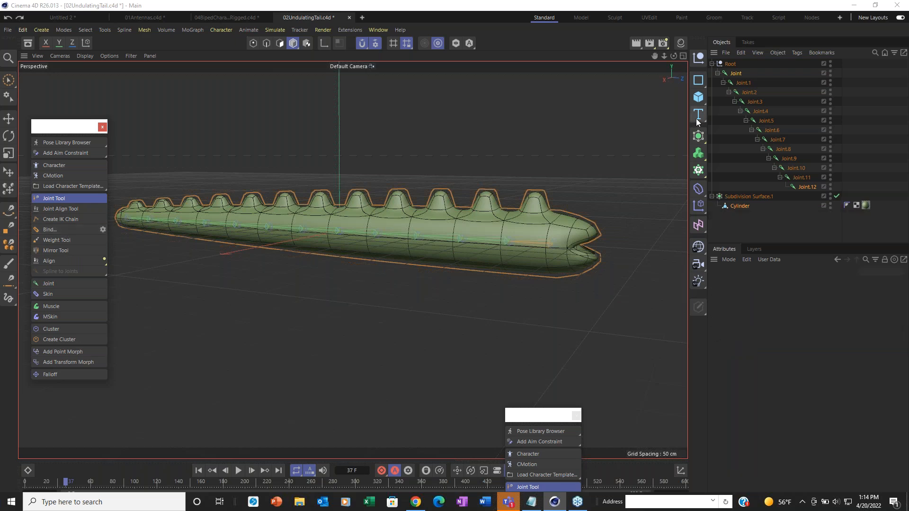
Step: Select every joint from Joint through Joint.12 together with the Cylinder mesh and bind them
left_click(736, 73)
left_click(807, 186)
left_click(735, 73)
left_click(807, 187, "shift")
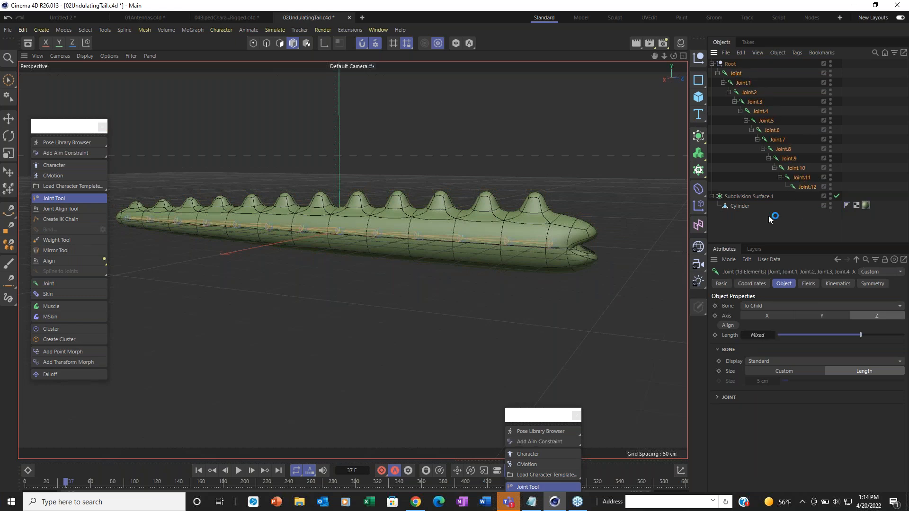
left_click(745, 207, "ctrl")
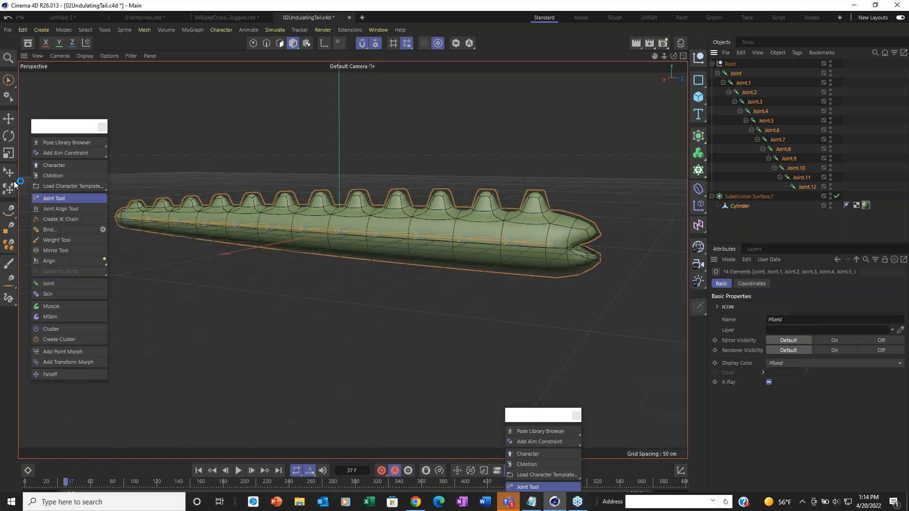
left_click(52, 231)
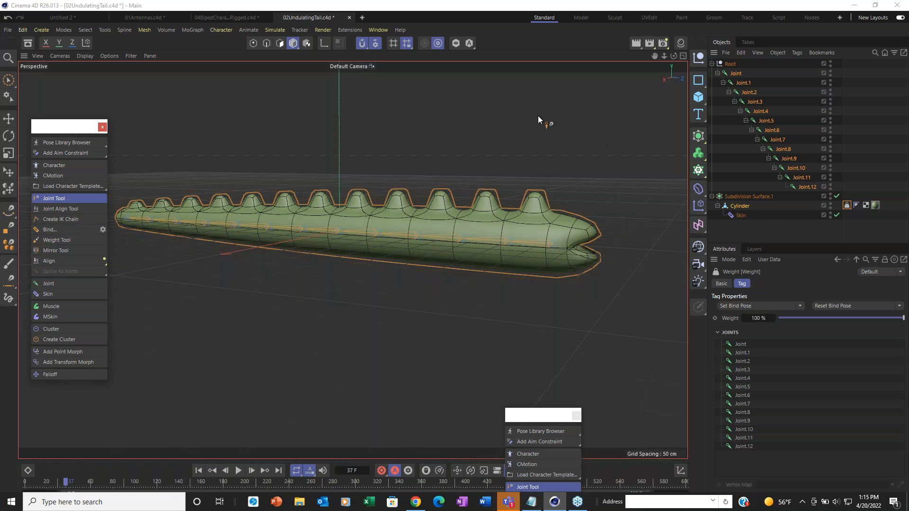
Step: Test the binding by rotating Joint.6, examine the bend in the mesh, and restore the straight pose
left_click(7, 121)
left_click(340, 223)
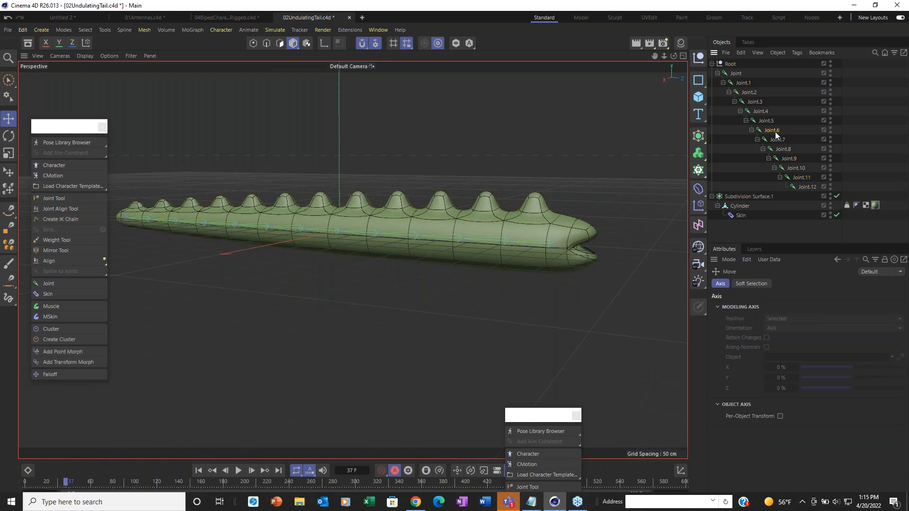
left_click(9, 136)
left_click_drag(335, 219, 303, 187)
scroll(350, 270, "up", 4)
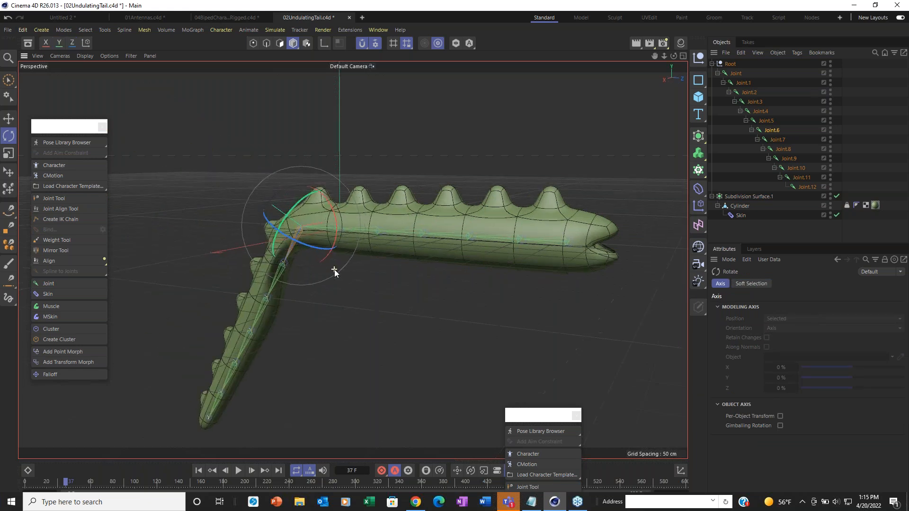
scroll(189, 316, "up", 6)
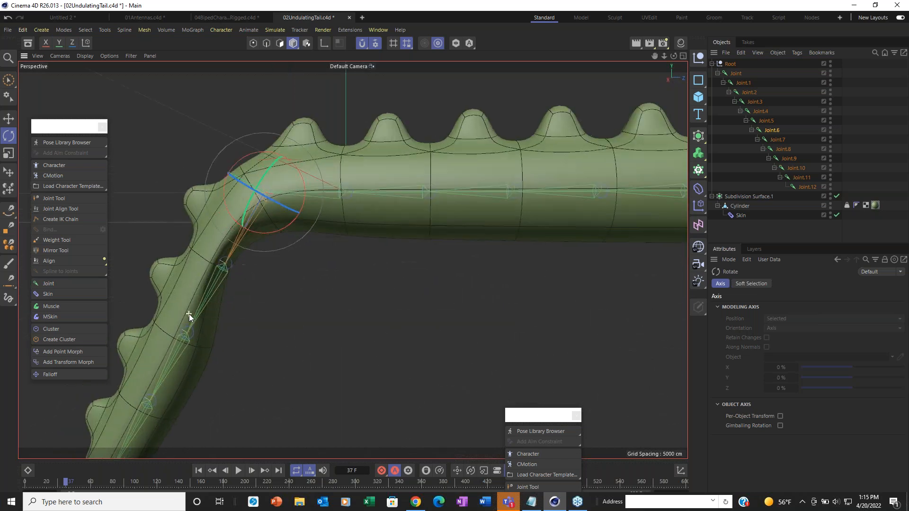
left_click_drag(189, 314, 350, 234, "alt")
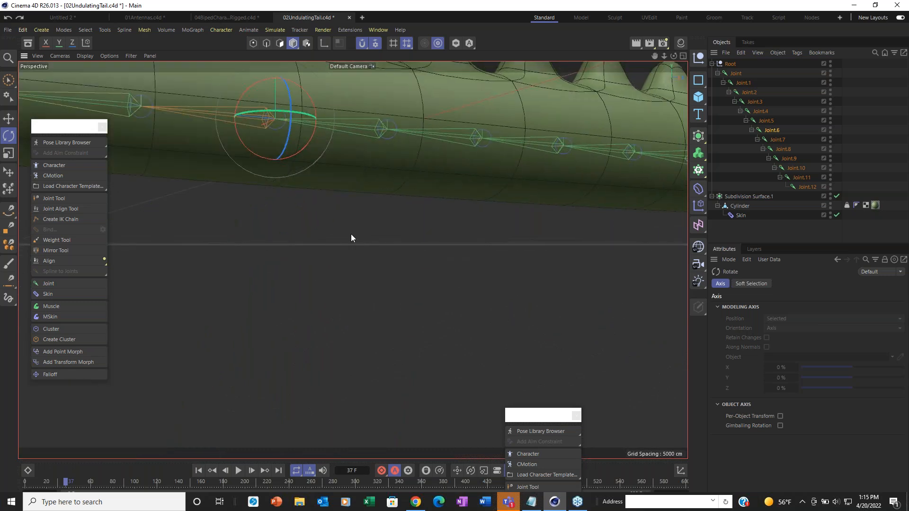
scroll(350, 234, "down", 1)
scroll(351, 235, "down", 2)
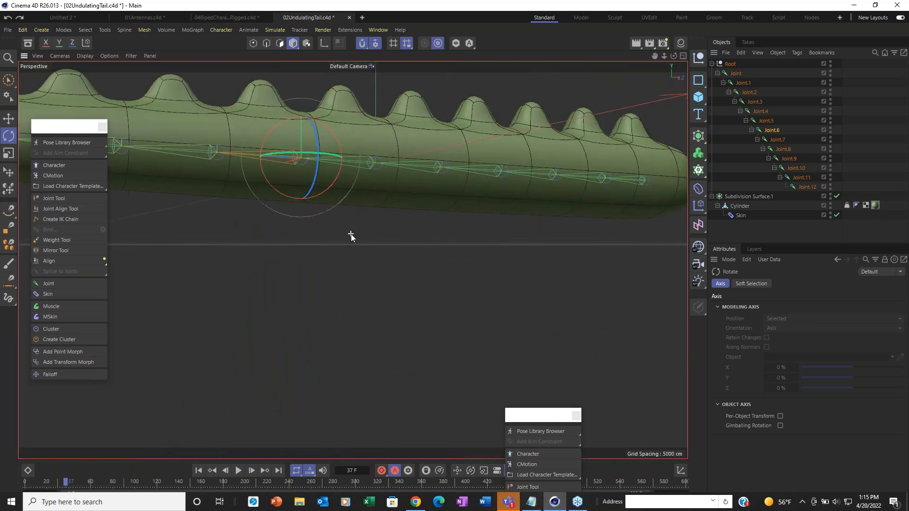
scroll(351, 235, "down", 2)
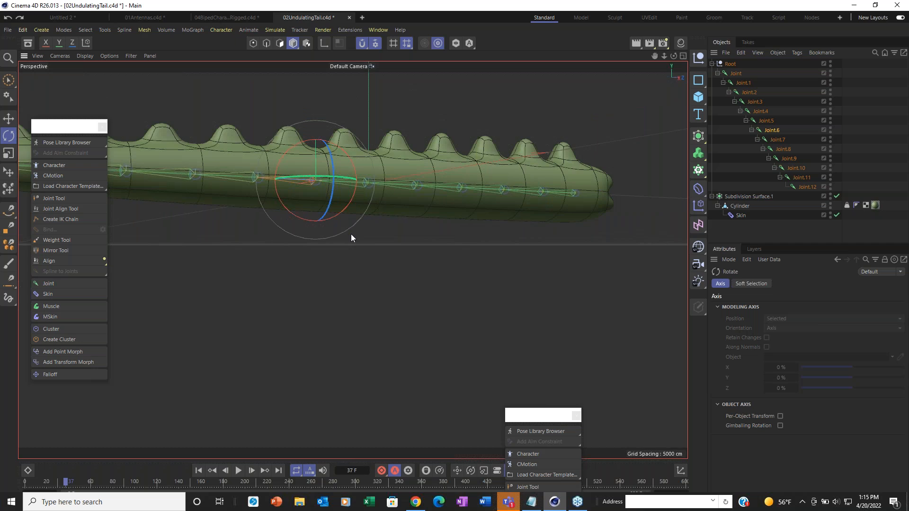
Step: Switch to the side view and open the Weight Manager for the Cylinder's Weight tag
key("F3")
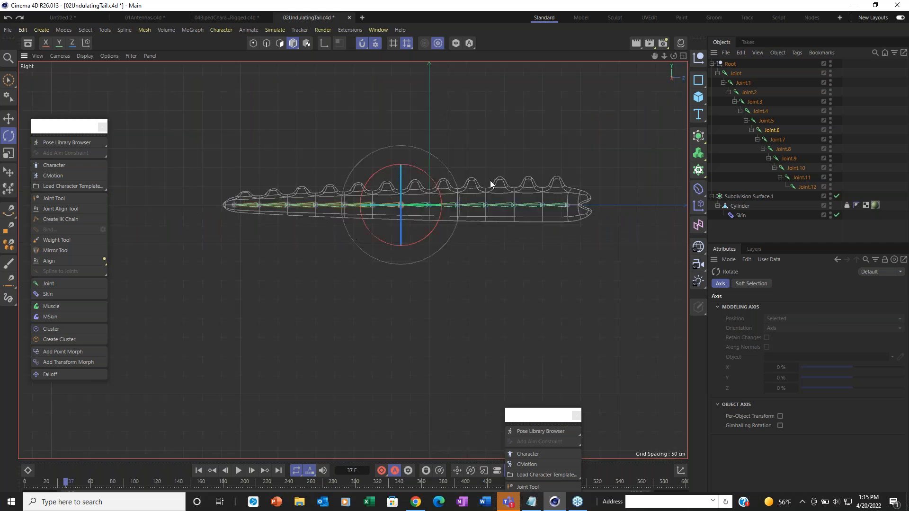
scroll(545, 183, "up", 2)
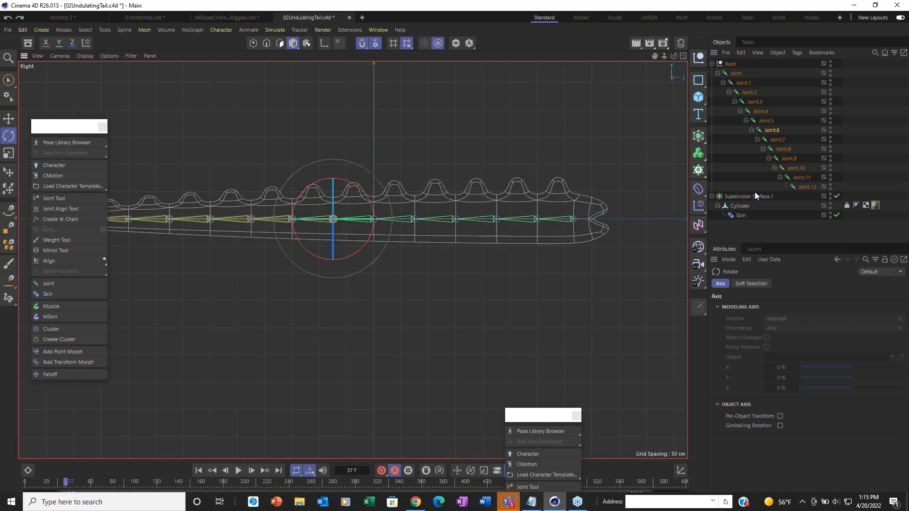
double_click(847, 205)
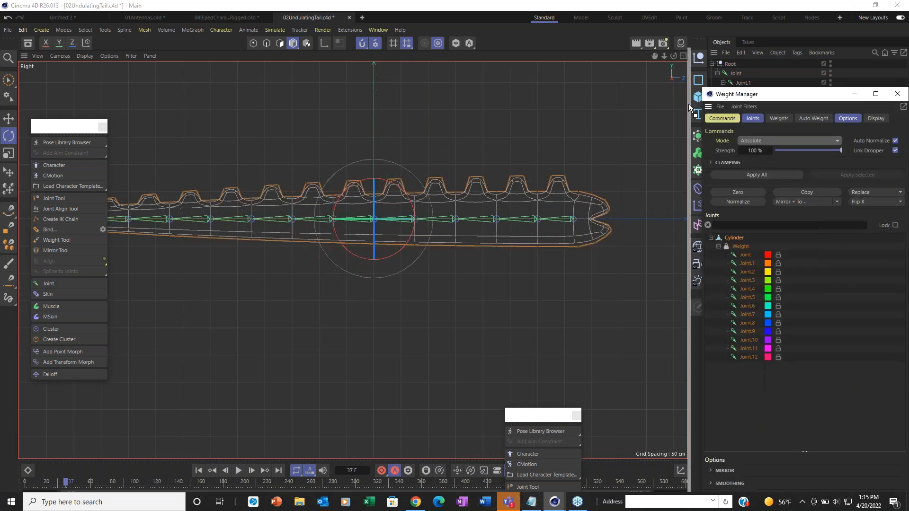
Step: Dock the Weight Manager wide beside a perspective view, and move the floating character palette out of its way
left_click_drag(689, 105, 352, 105)
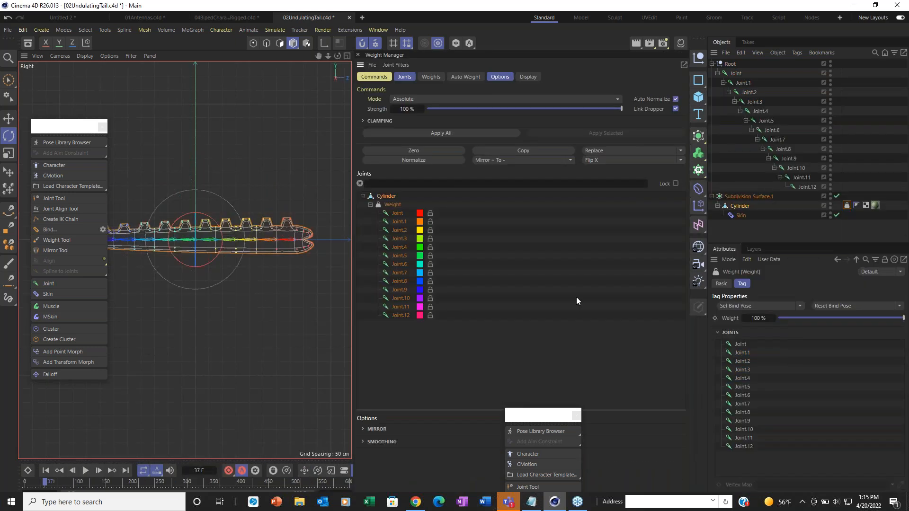
left_click_drag(551, 418, 806, 420)
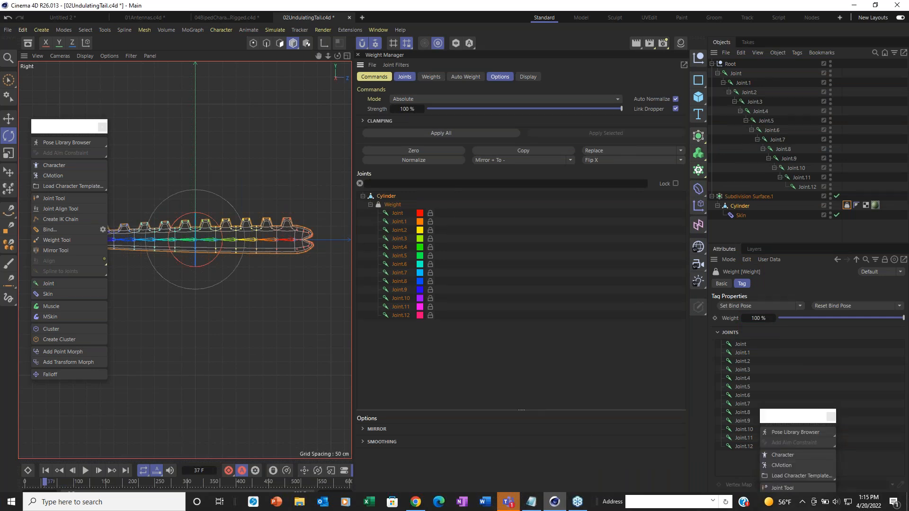
key("F1")
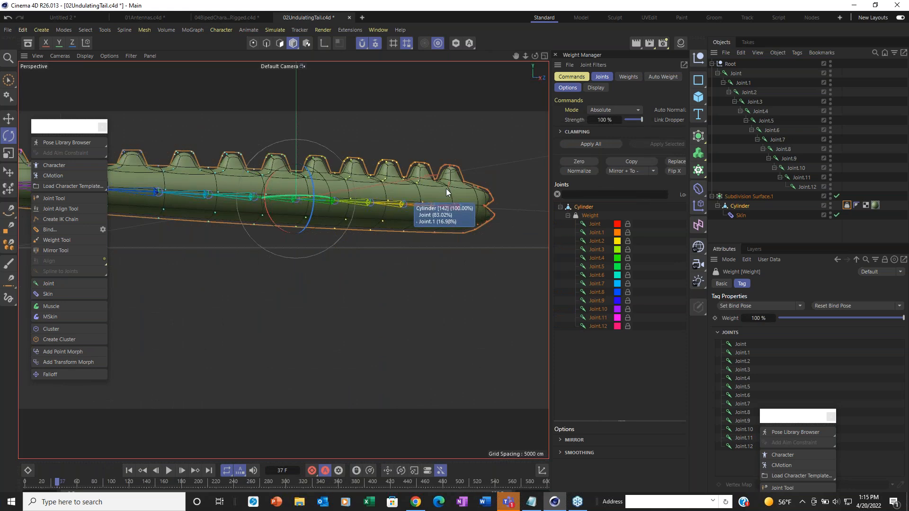
Step: Disable Subdivision Surface.1 and display the weight influence of Joint alone at the wide end of the Cylinder mesh
left_click_drag(432, 210, 350, 242, "alt")
left_click(835, 196)
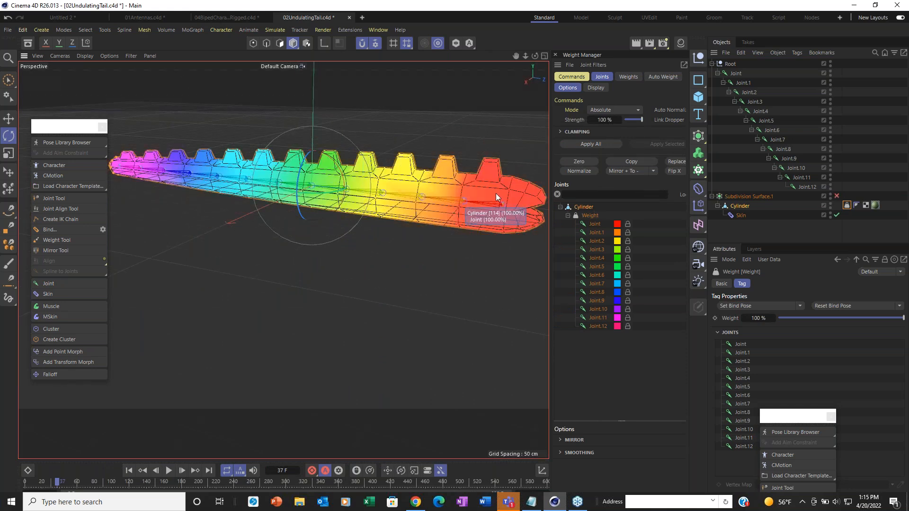
scroll(497, 195, "up", 3)
middle_click_drag(501, 196, 432, 224, "alt")
left_click_drag(432, 224, 492, 213, "alt")
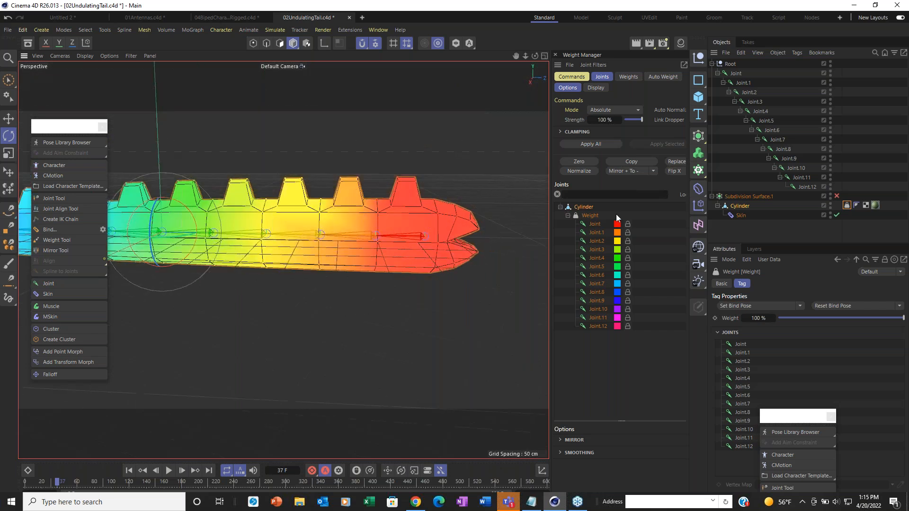
left_click(597, 223)
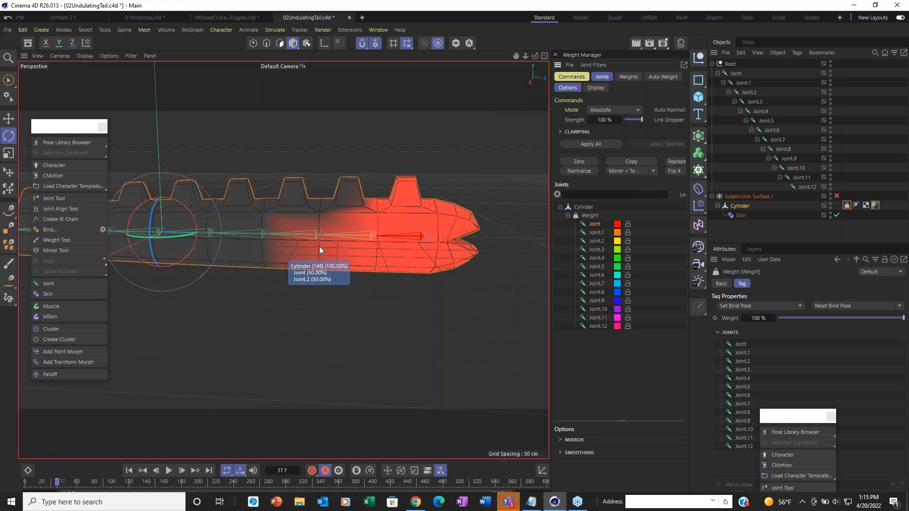
Step: Switch to point mode and box-select the Cylinder's points around the first spike and the wide forked end
left_click(9, 80)
left_click(42, 107)
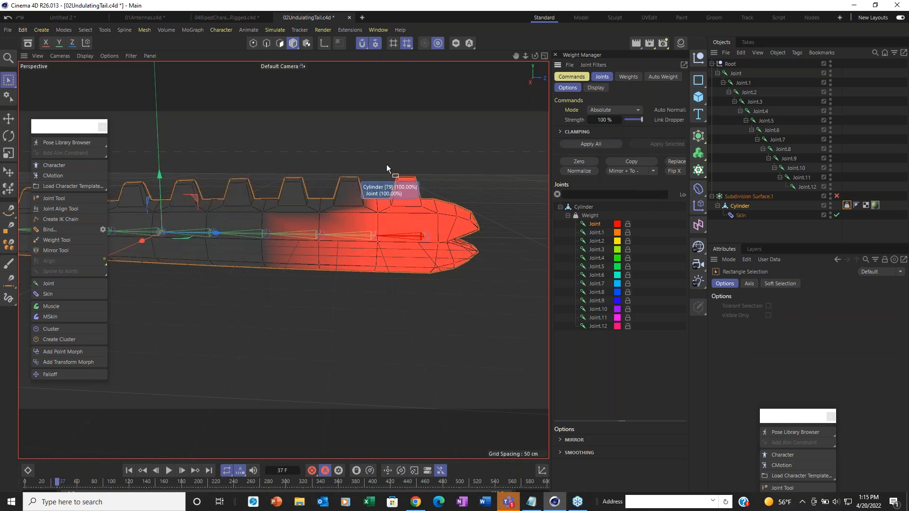
left_click_drag(385, 138, 501, 327)
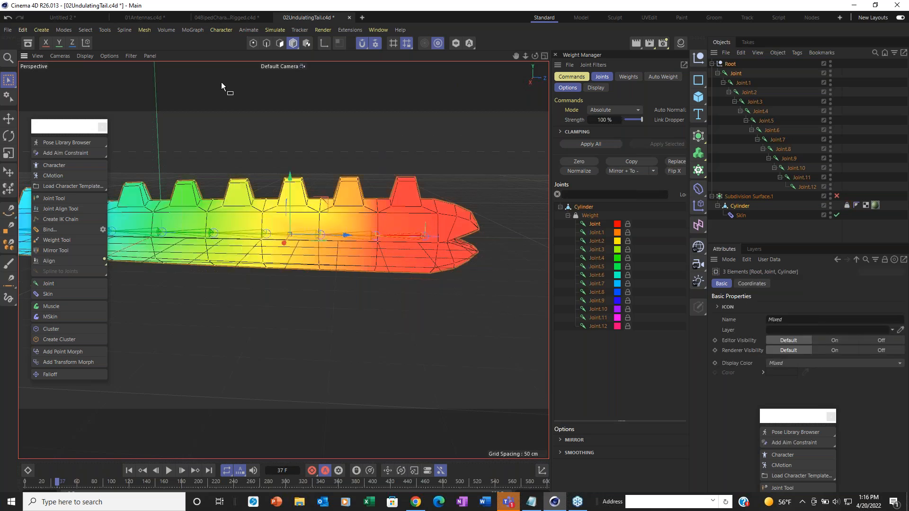
left_click(252, 45)
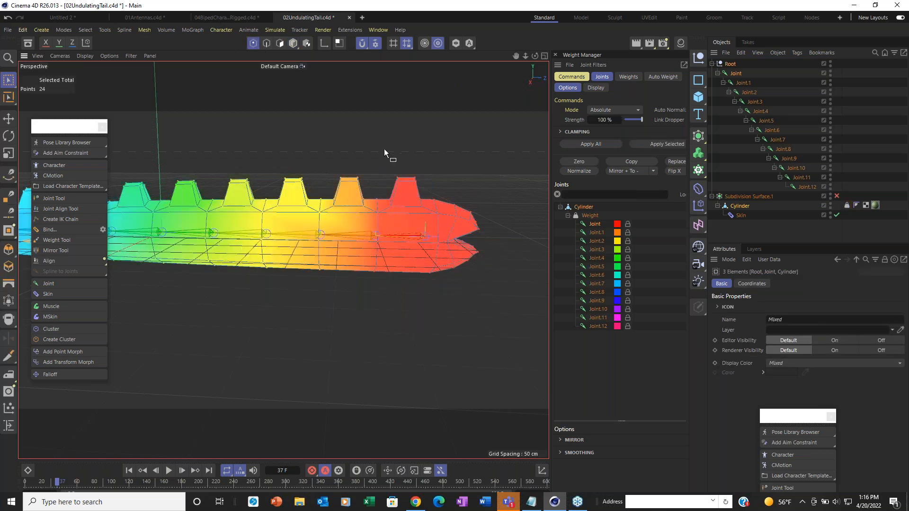
left_click_drag(385, 149, 517, 376)
Step: Try applying 100% absolute weight to the selected end points, first without isolating a joint and then for Joint alone
left_click(647, 146)
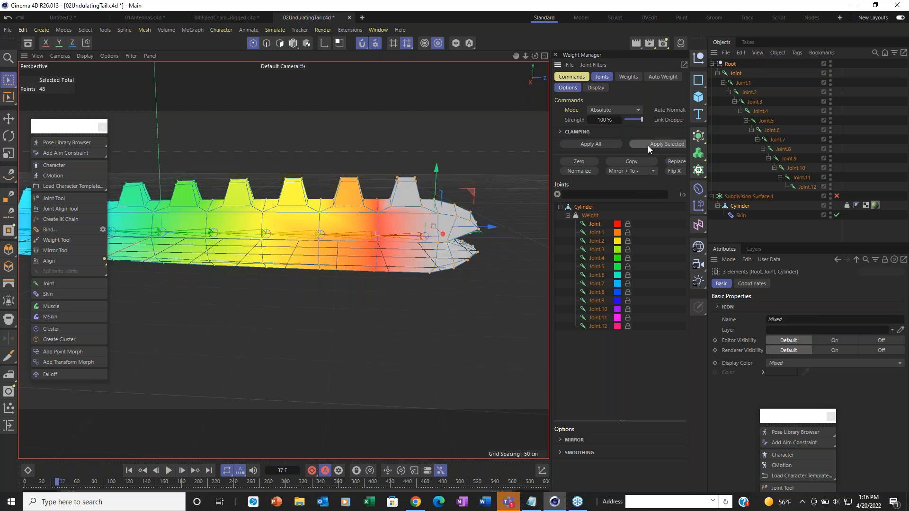
left_click(595, 225)
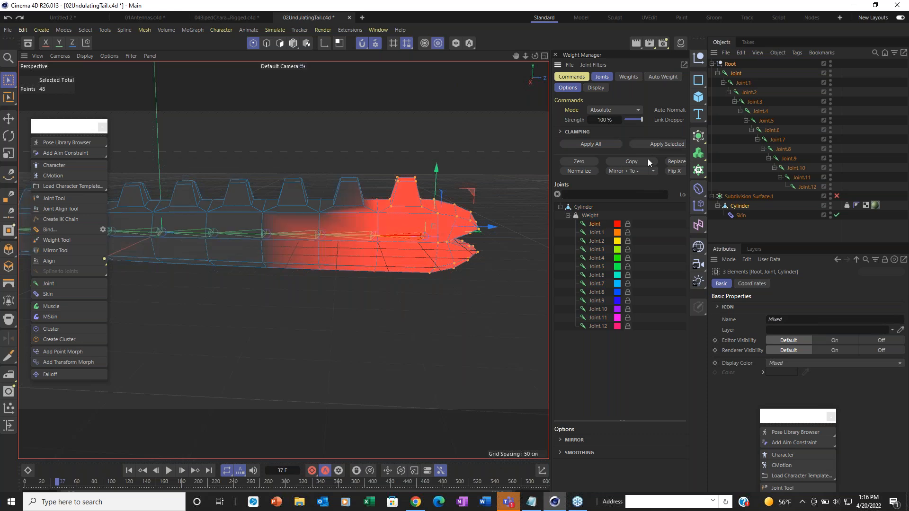
left_click(659, 143)
Step: Zero the Cylinder's weights for all joints, and apply 100% weight for Joint to the selected end points
left_click(593, 218)
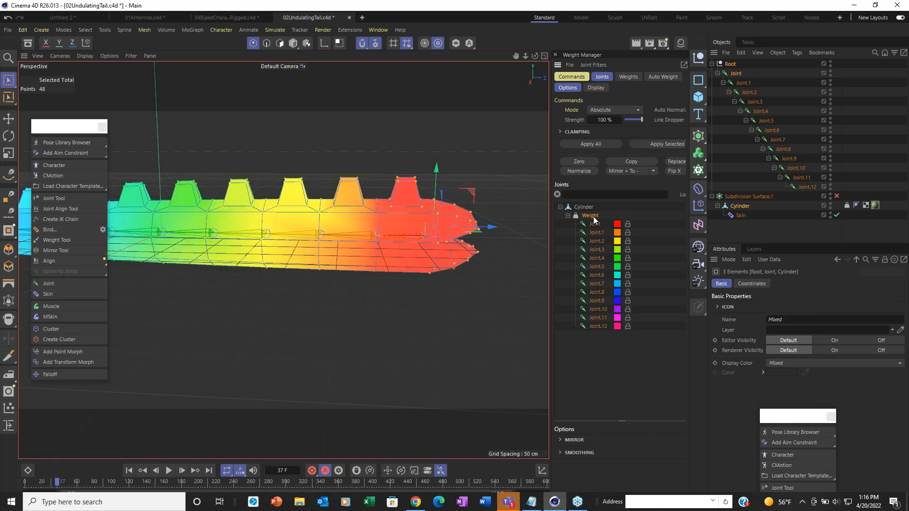
left_click(578, 162)
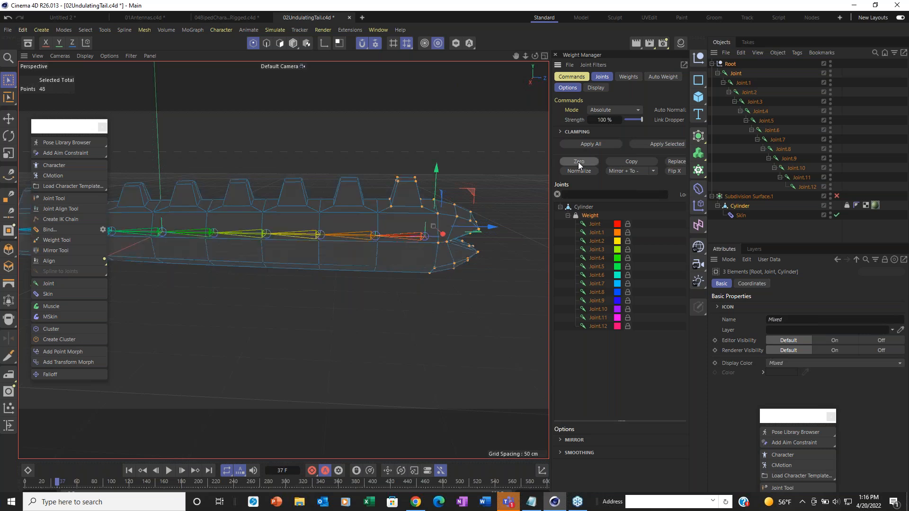
left_click(661, 143)
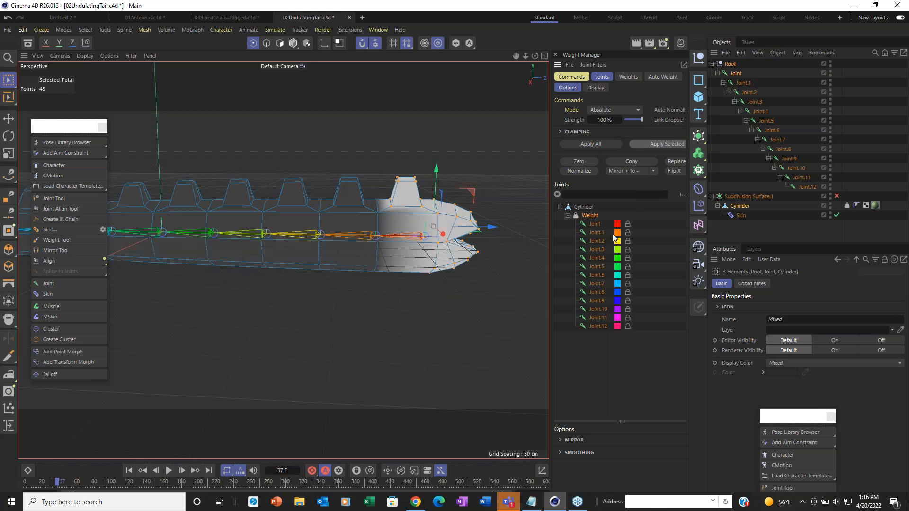
left_click(593, 224)
left_click(653, 141)
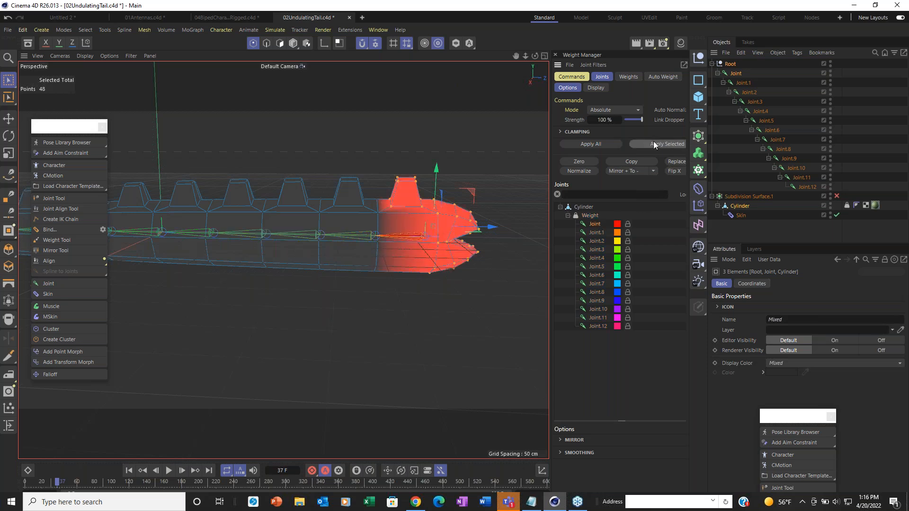
Step: Apply 100% strength for Joint and Joint.1 to the point ring between the first two spikes, and for Joint.1 alone to the second spike
left_click_drag(365, 183, 394, 315)
left_click(595, 232, "shift")
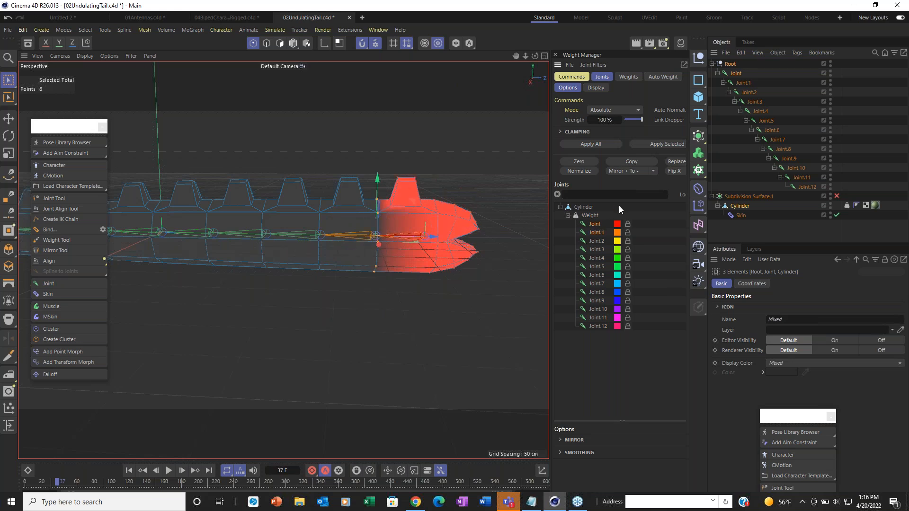
left_click(643, 142)
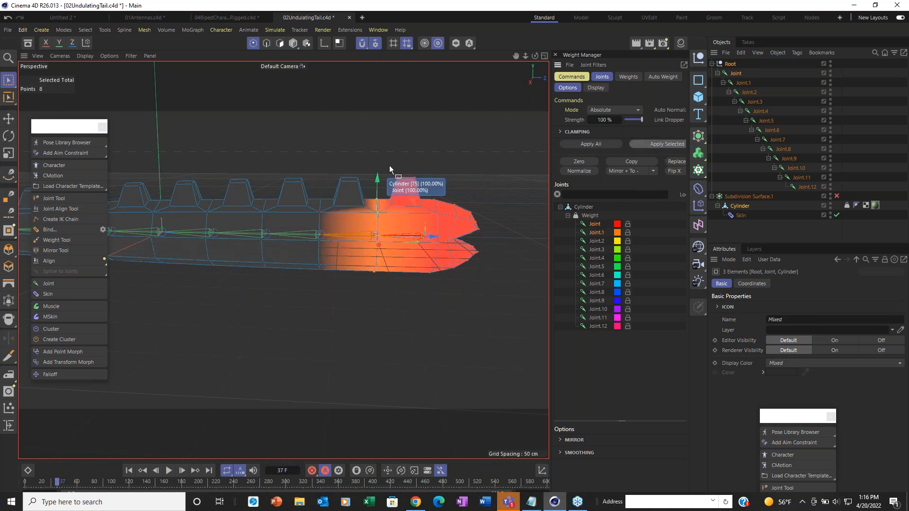
left_click_drag(325, 165, 366, 240)
left_click(592, 232)
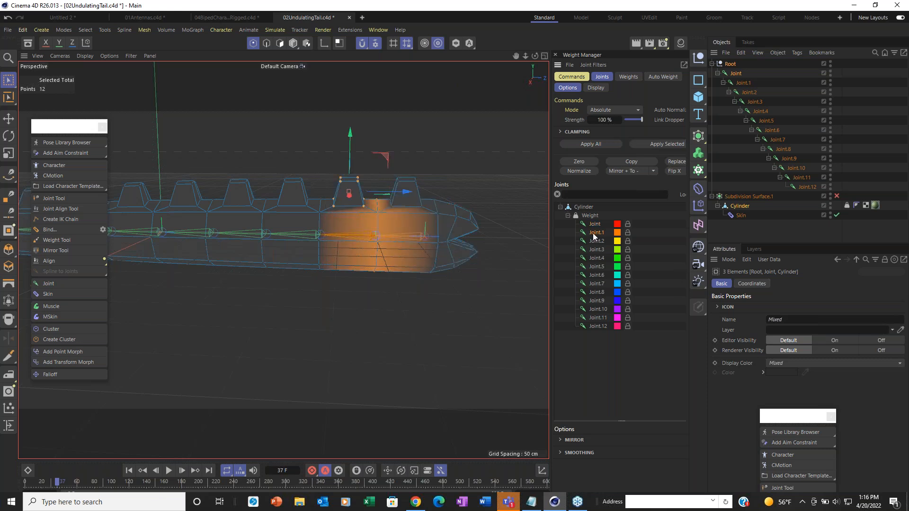
left_click(641, 146)
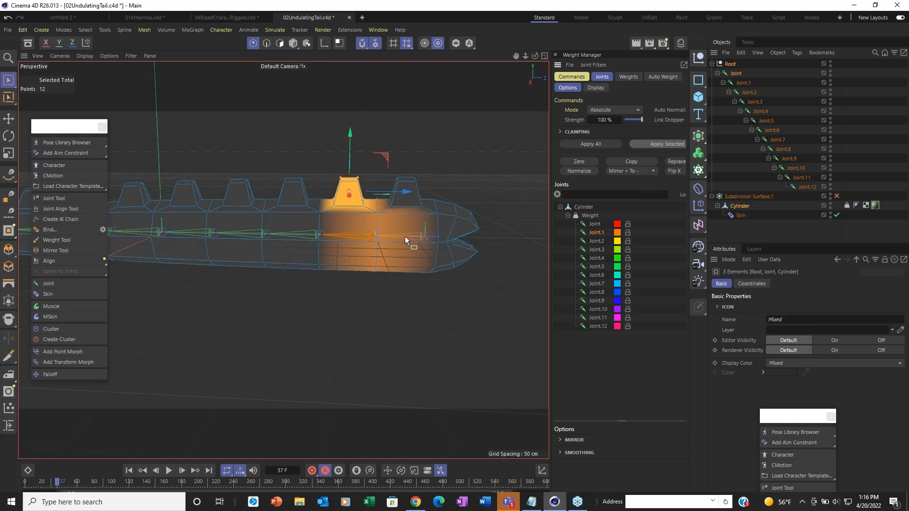
Step: Weight the point ring between the second and third spikes to Joint.1 and Joint.2, and the third spike to Joint.2 only, at 100% strength
left_click_drag(315, 182, 330, 325)
left_click(597, 241, "ctrl")
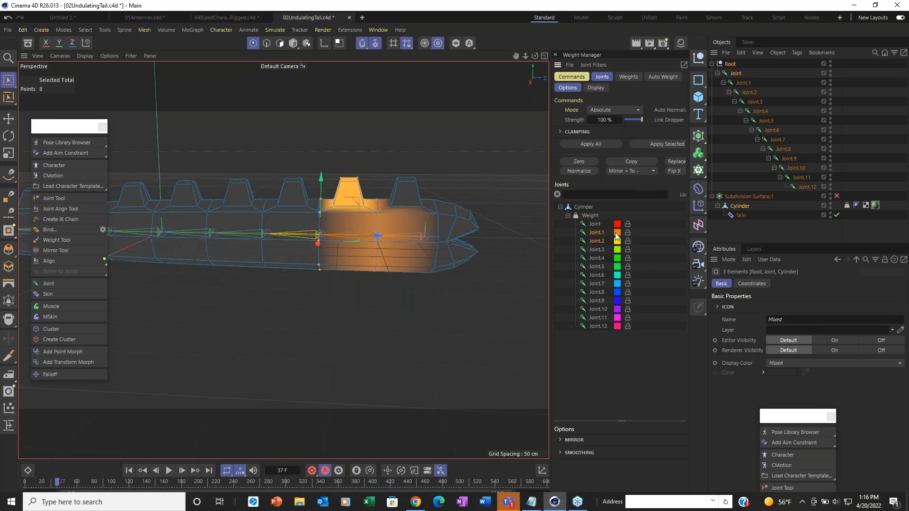
left_click(650, 144)
middle_click_drag(365, 244, 452, 264, "alt")
scroll(377, 219, "up", 2)
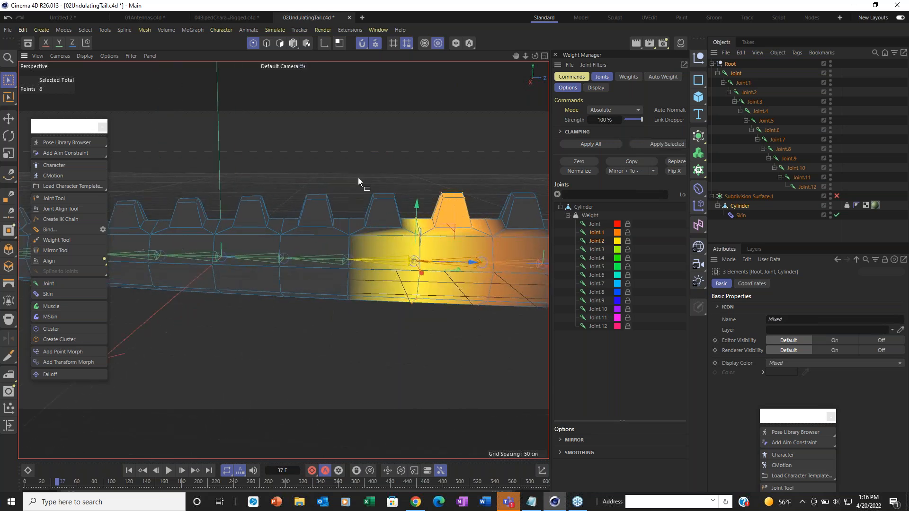
left_click_drag(358, 178, 411, 252)
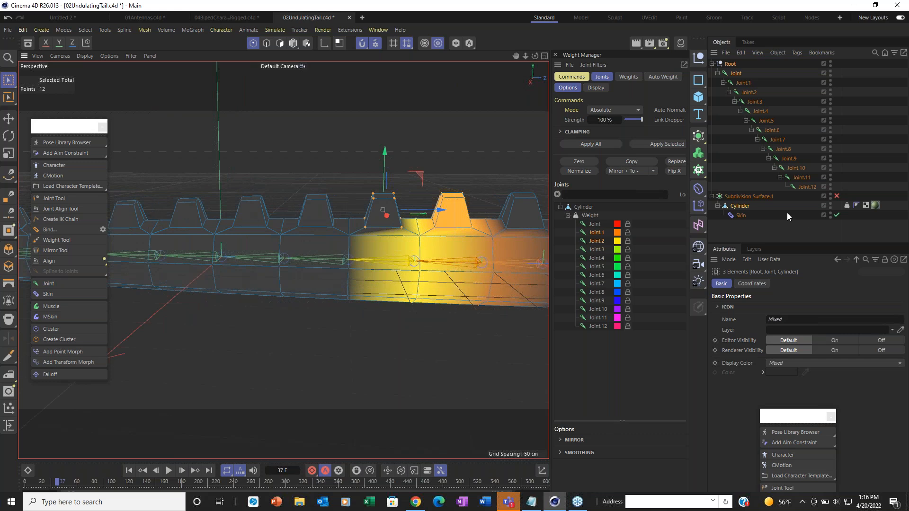
left_click(604, 240)
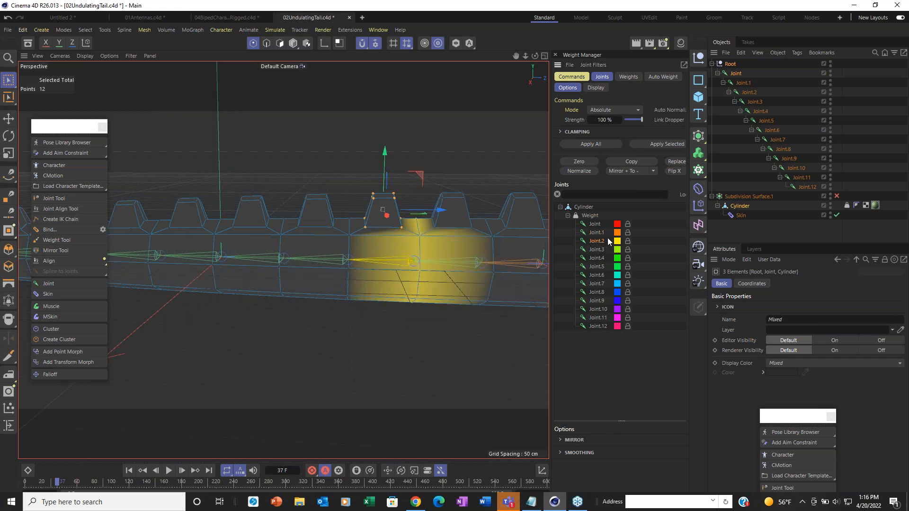
left_click(665, 143)
Step: Weight the point ring between the third and fourth spikes to Joint.2 and Joint.3, and the fourth spike to Joint.3 only, at 100% strength
left_click_drag(340, 183, 351, 339)
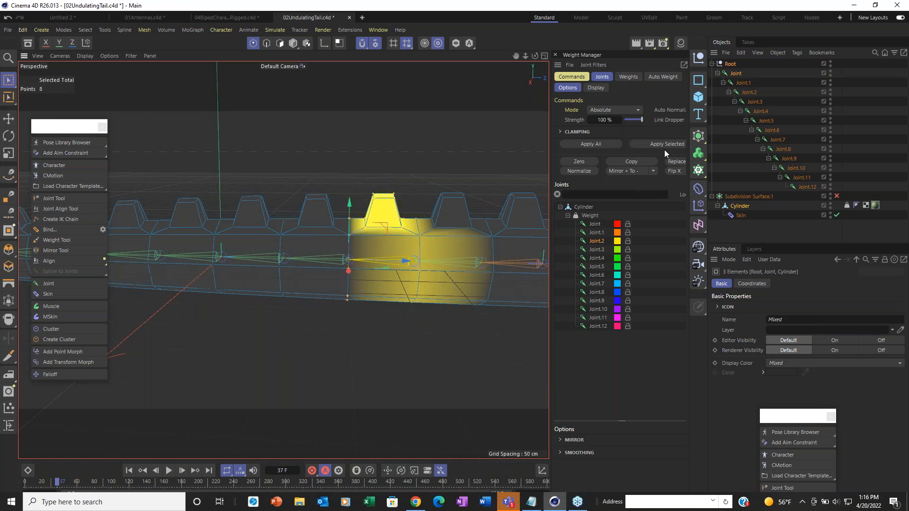
left_click(598, 247, "ctrl")
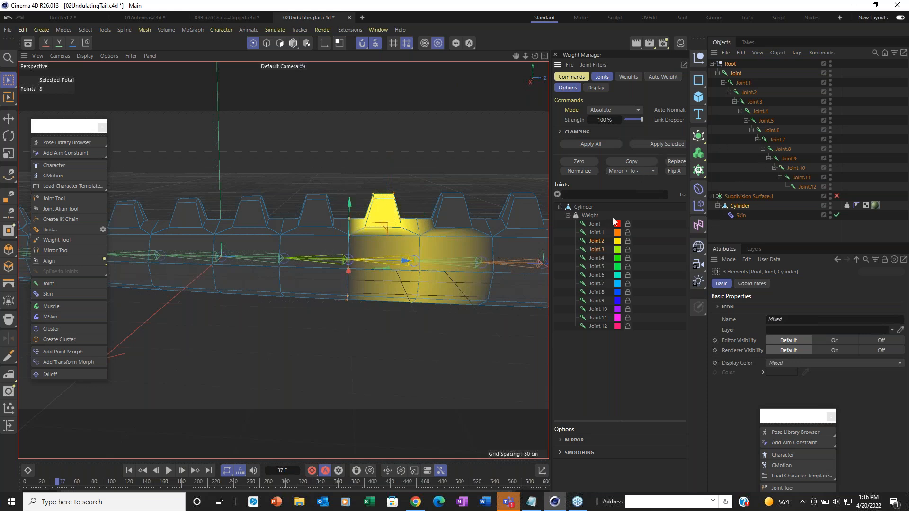
left_click(650, 143)
left_click_drag(290, 170, 332, 239)
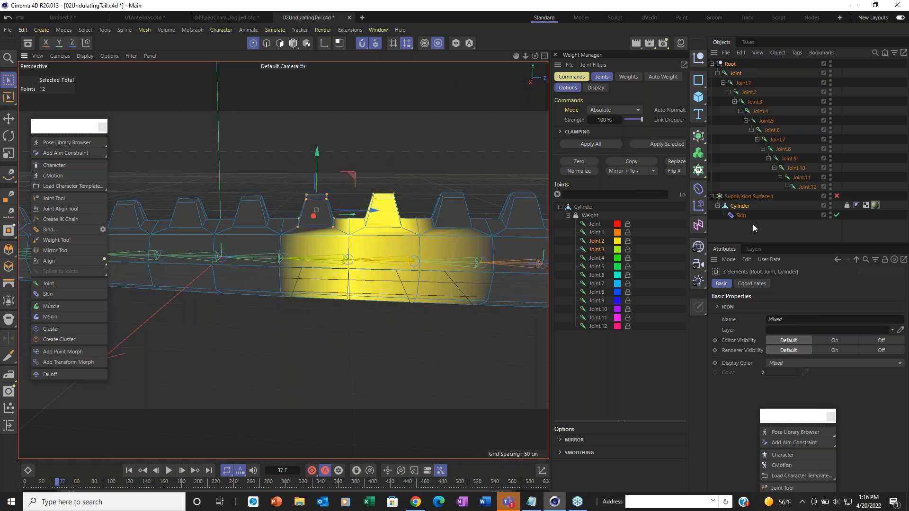
left_click(597, 252)
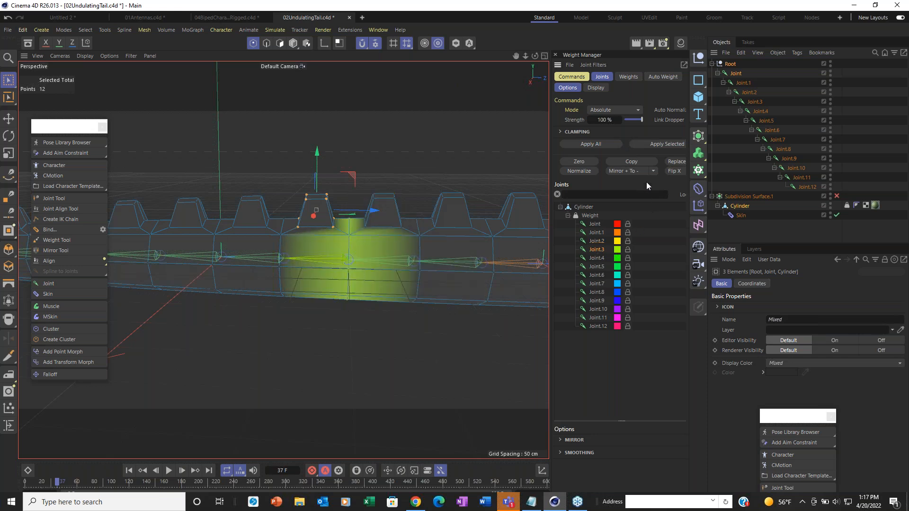
left_click(655, 145)
Step: Weight the point ring between the fourth and fifth spikes to Joint.3 and Joint.4, and the fifth spike to Joint.4 only, at 100% strength
scroll(300, 283, "up", 3)
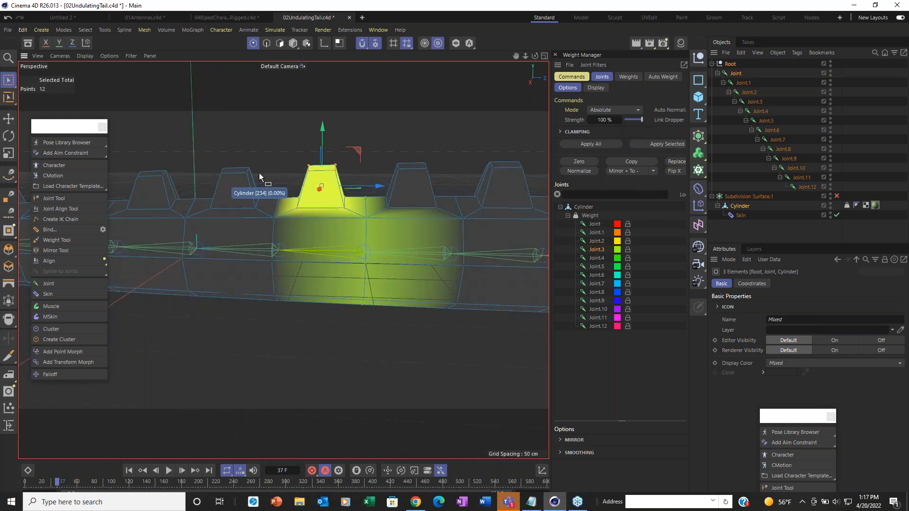
left_click_drag(260, 176, 297, 358)
middle_click_drag(314, 291, 410, 322, "alt")
left_click_drag(410, 322, 371, 271, "alt")
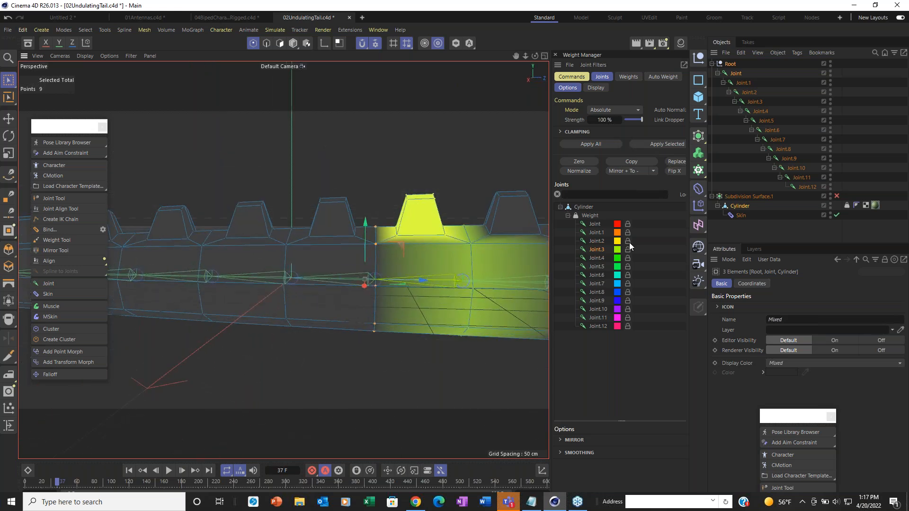
left_click(592, 258, "shift")
left_click(648, 144)
left_click_drag(303, 173, 370, 281)
left_click(596, 258)
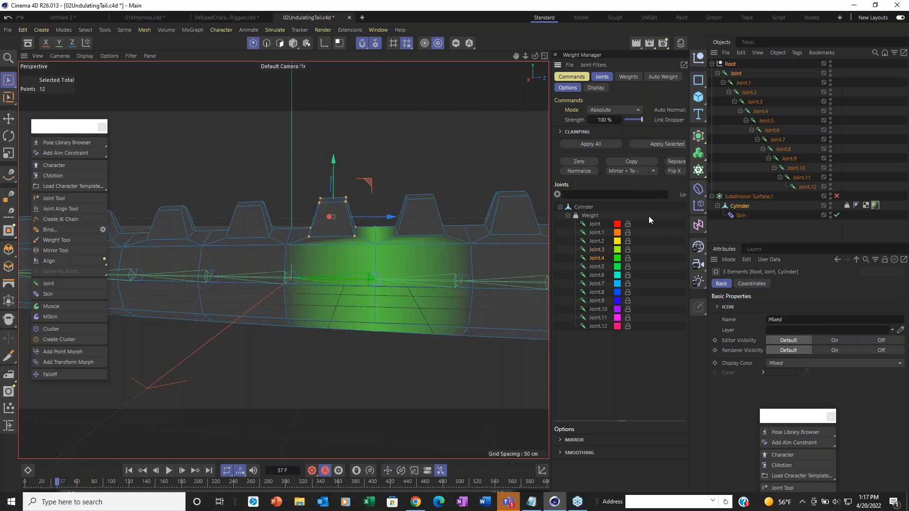
left_click(652, 146)
Step: Weight the point ring between the fifth and sixth spikes to Joint.4 and Joint.5, and the sixth spike to Joint.5 only, at 100% strength
middle_click_drag(260, 295, 388, 291, "alt")
left_click_drag(400, 205, 432, 377)
left_click(596, 267, "ctrl")
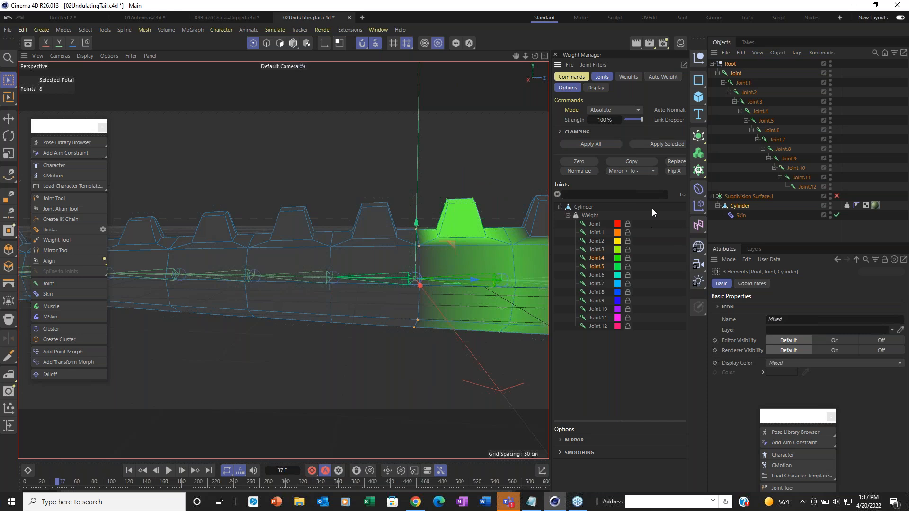
left_click(651, 144)
left_click_drag(341, 171, 435, 300)
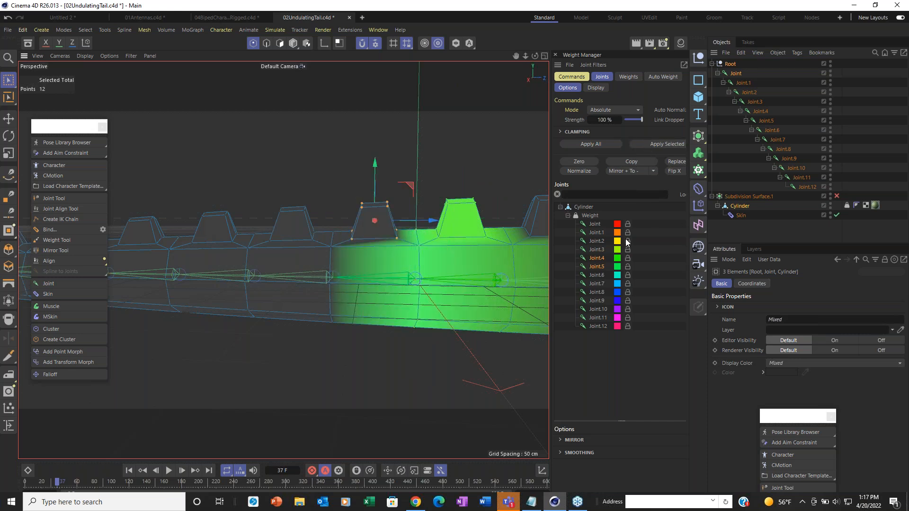
left_click(594, 267)
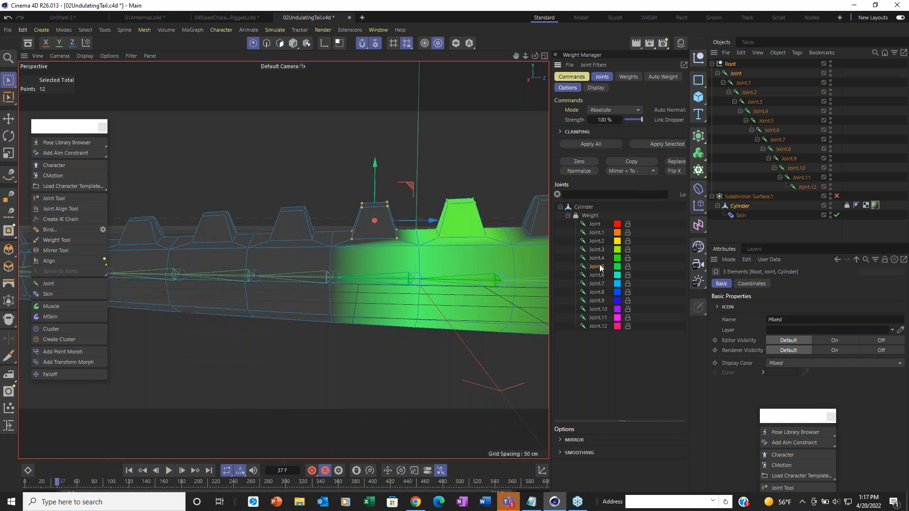
left_click(665, 143)
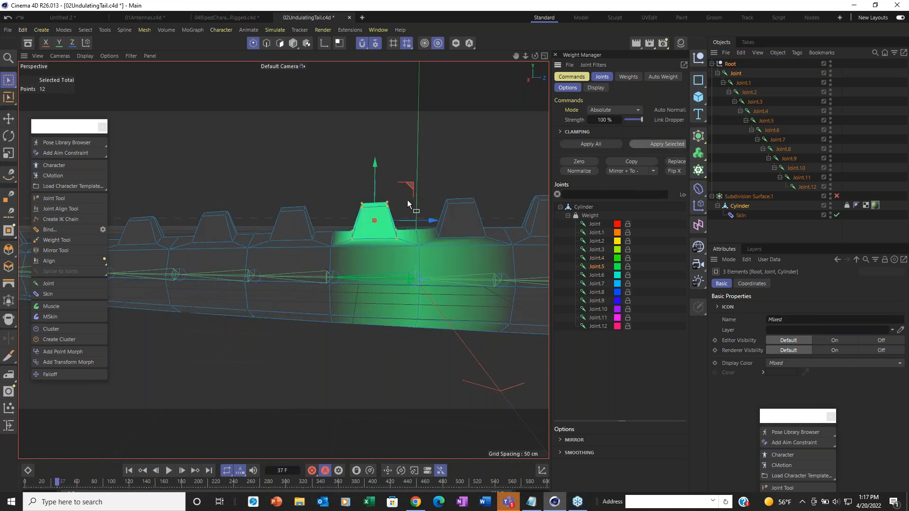
Step: Weight the point ring between the sixth and seventh spikes to Joint.5 and Joint.6, and the seventh spike to Joint.6 only, at 100% strength
left_click_drag(322, 205, 345, 413)
left_click_drag(344, 290, 402, 303, "alt")
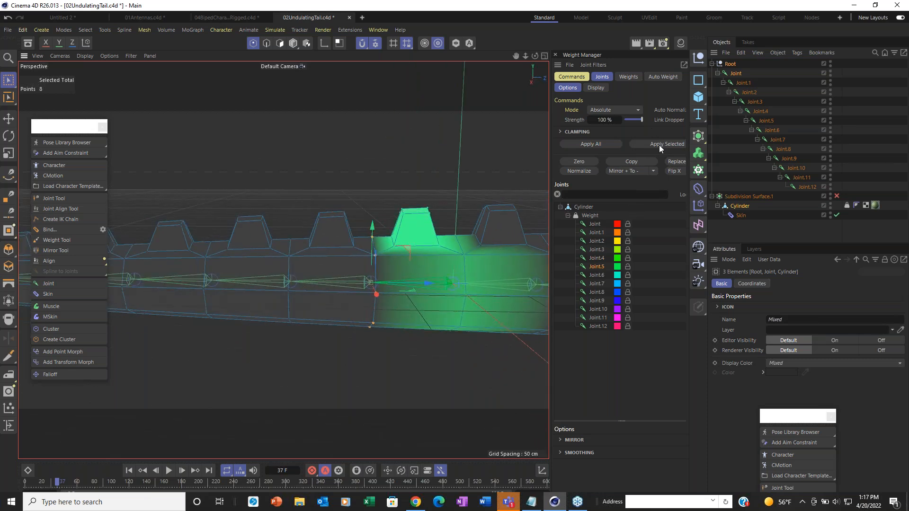
left_click(597, 275, "ctrl")
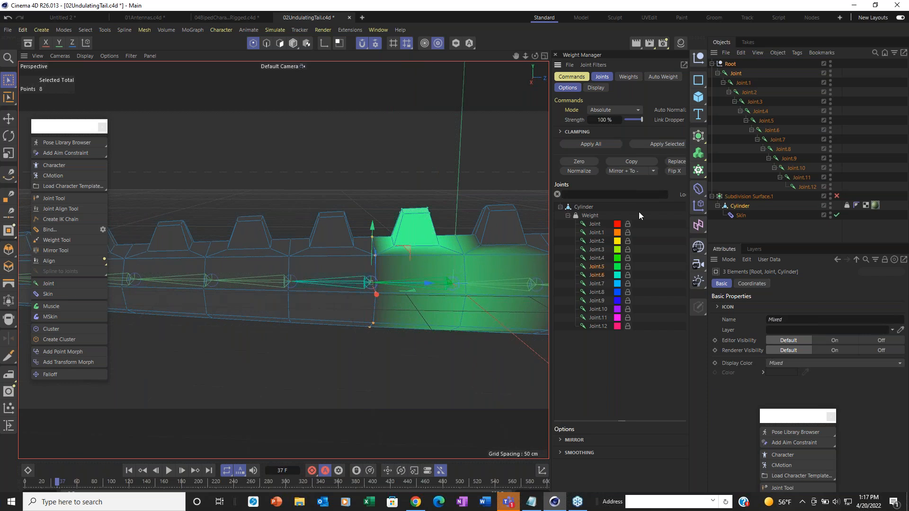
left_click(640, 144)
left_click_drag(302, 188, 378, 297)
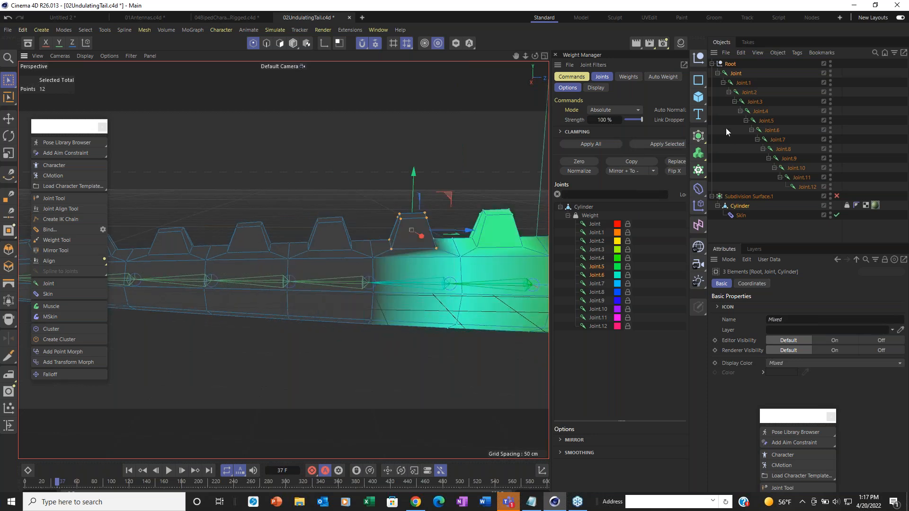
left_click(639, 145)
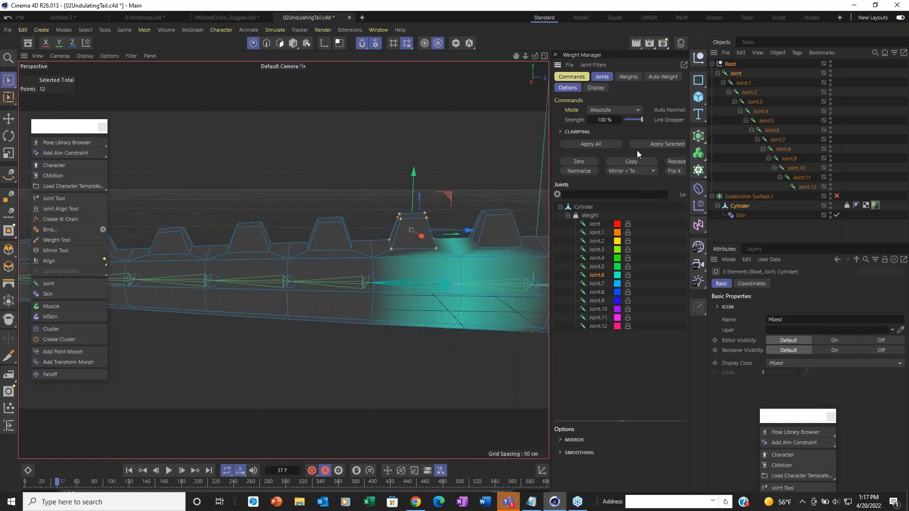
left_click(651, 143)
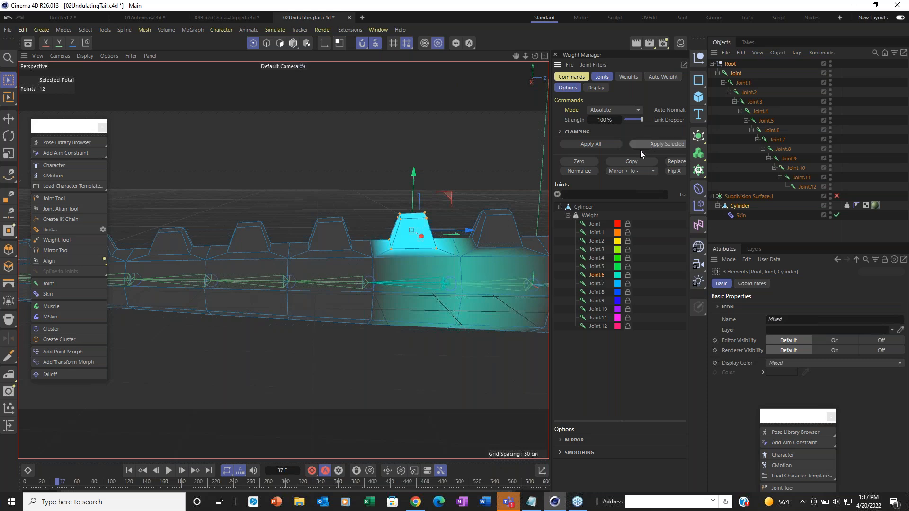
Step: Weight the point ring between the seventh and eighth spikes to Joint.6 and Joint.7, and the eighth spike to Joint.7 only, at 100% strength
left_click(366, 223)
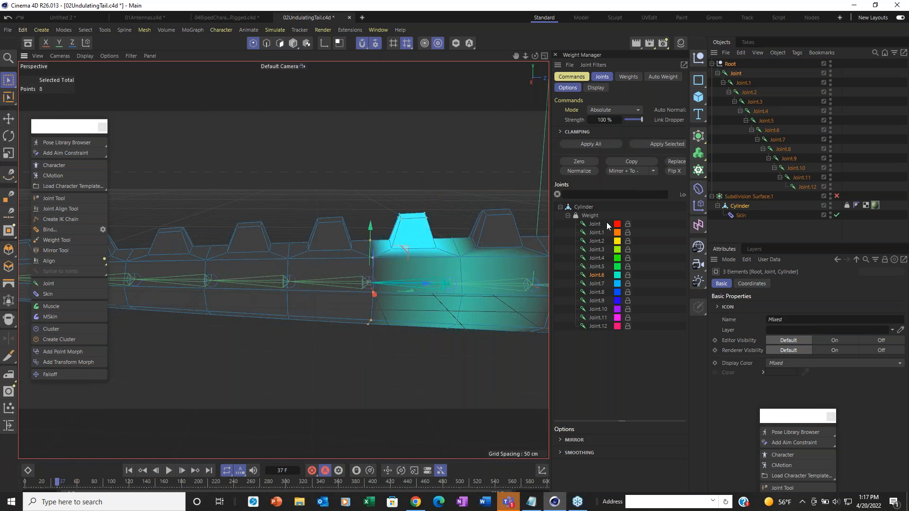
left_click(596, 283, "ctrl")
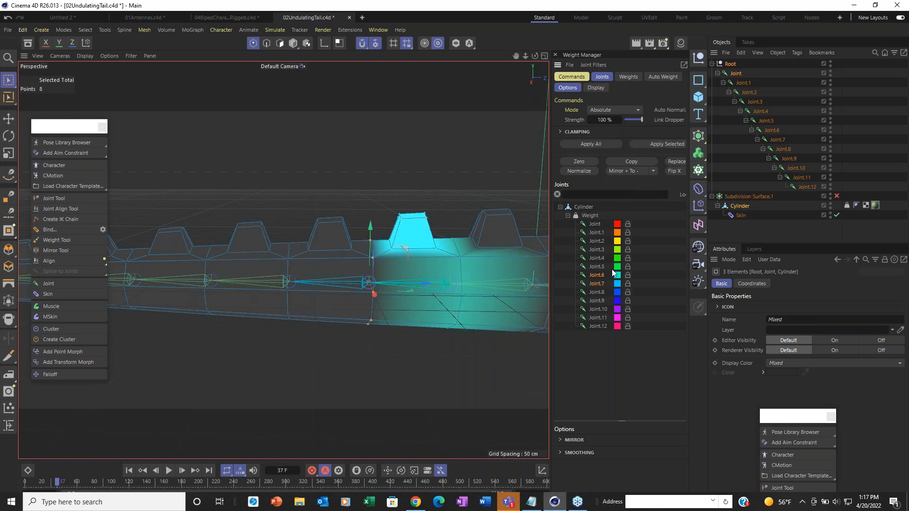
left_click(639, 144)
left_click_drag(299, 185, 359, 294)
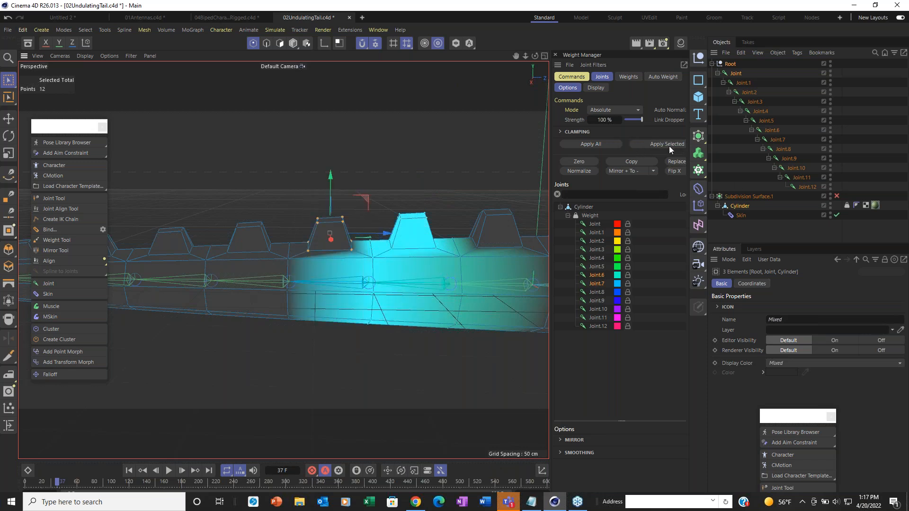
left_click(596, 284)
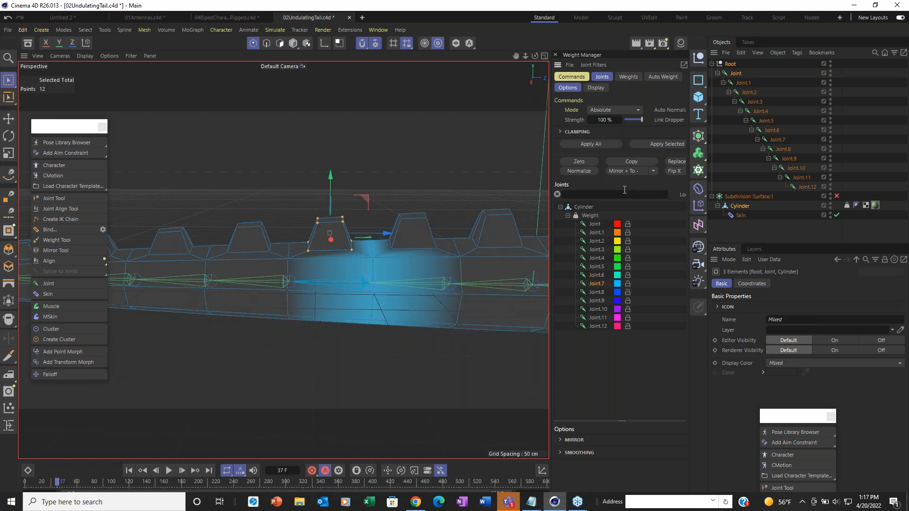
left_click(655, 143)
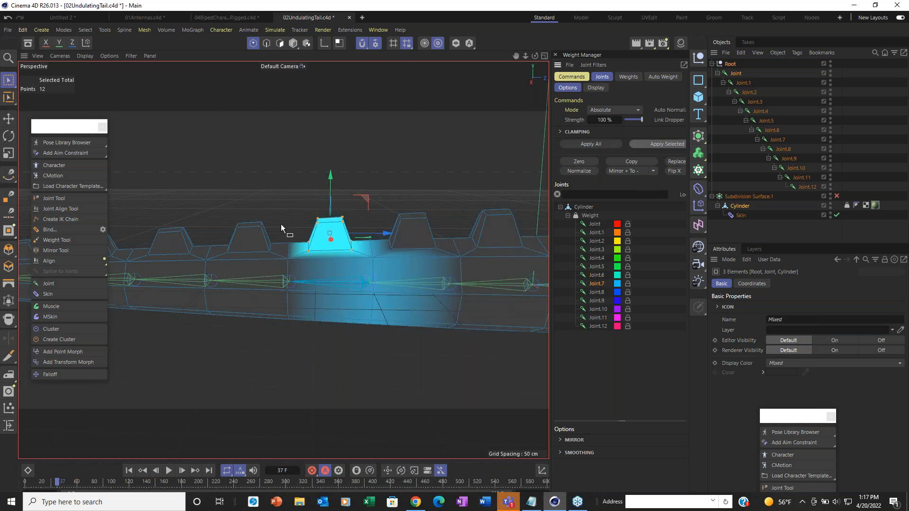
Step: Weight the point ring between the eighth and ninth spikes to Joint.7 and Joint.8, and the ninth spike to Joint.8 only, at 100% strength
left_click_drag(281, 224, 299, 367)
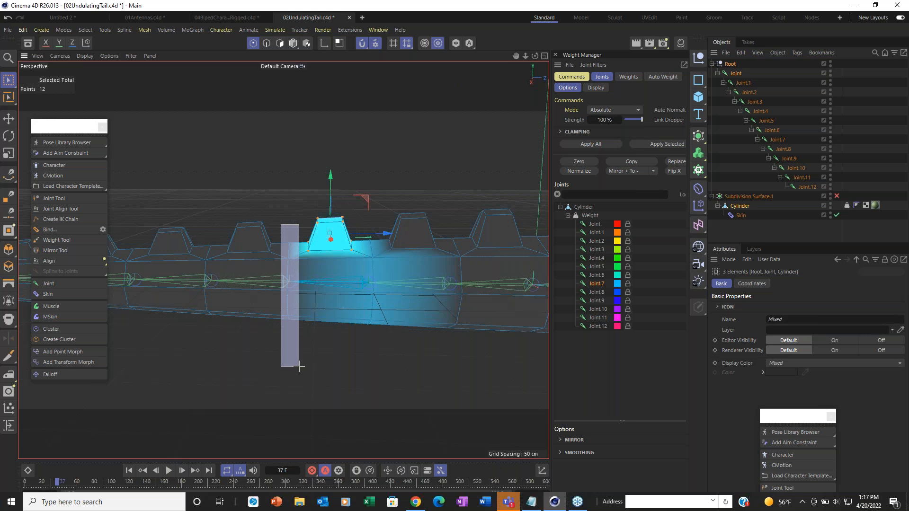
left_click_drag(299, 367, 300, 366)
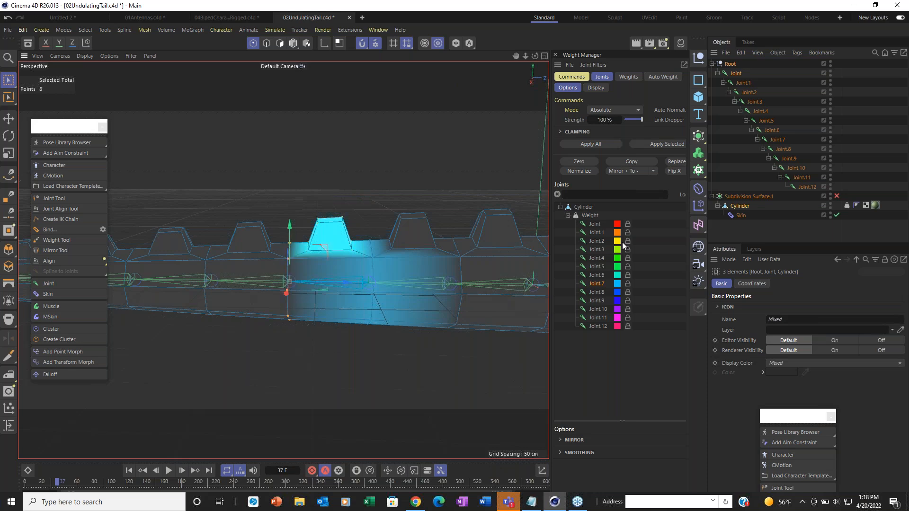
left_click(667, 143)
middle_click_drag(274, 190, 402, 181, "alt")
left_click_drag(348, 180, 405, 316)
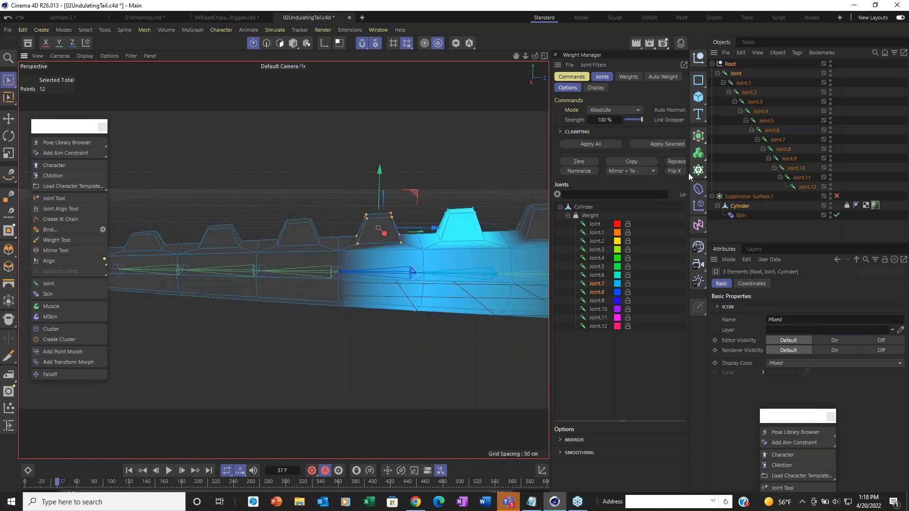
left_click(600, 293)
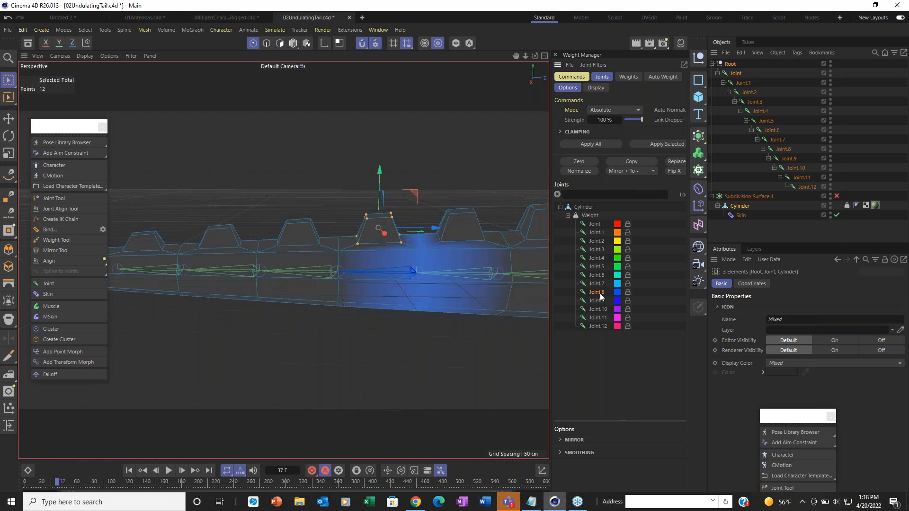
left_click(648, 145)
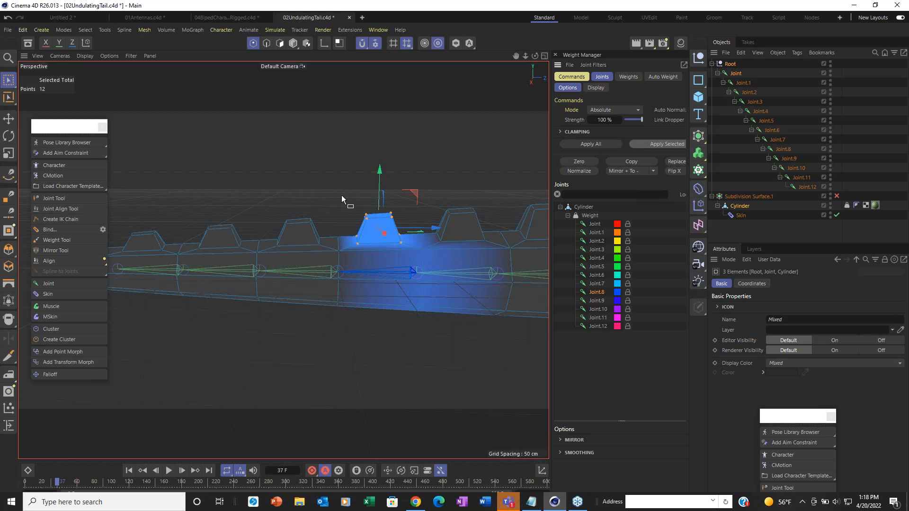
Step: Weight the point ring between the ninth and tenth spikes to Joint.8 and Joint.9, and the tenth spike to Joint.9 only, at 100% strength
left_click_drag(332, 186, 348, 334)
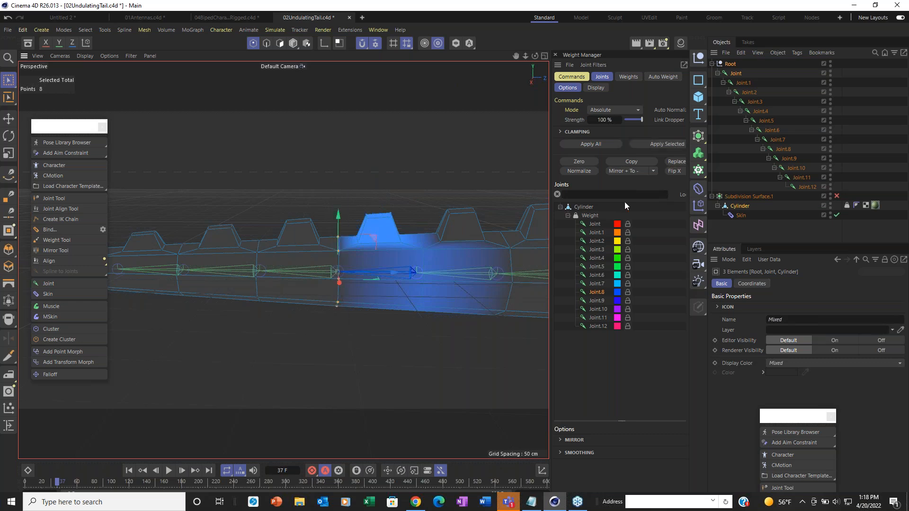
left_click(596, 300, "ctrl")
left_click(667, 143)
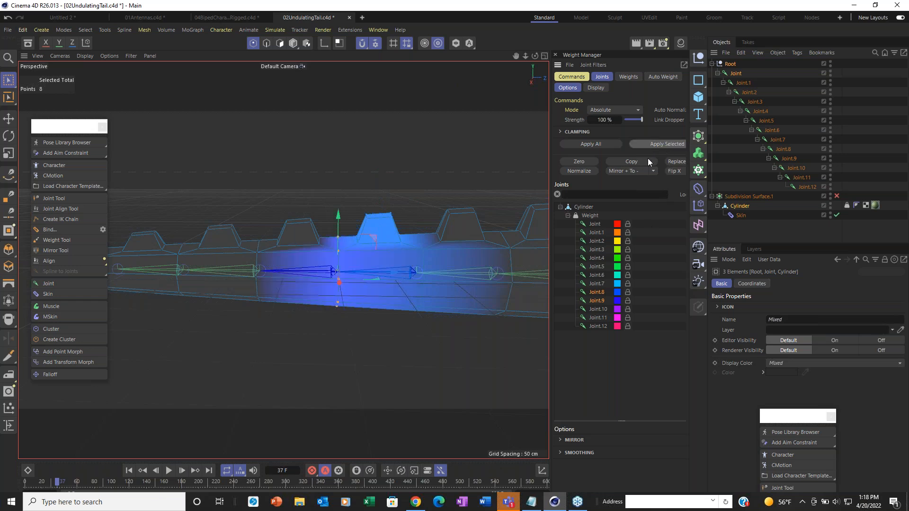
left_click_drag(269, 195, 331, 305)
middle_click_drag(308, 278, 679, 268, "alt")
left_click(601, 300)
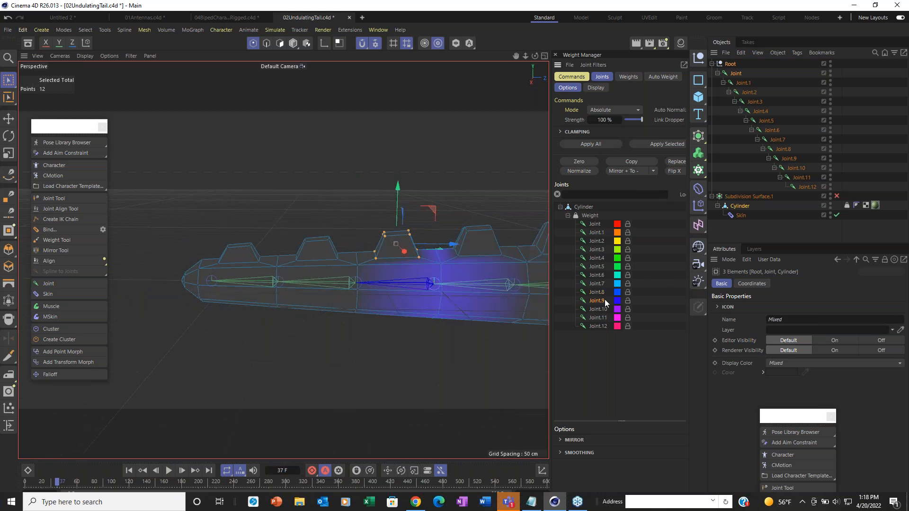
left_click(659, 144)
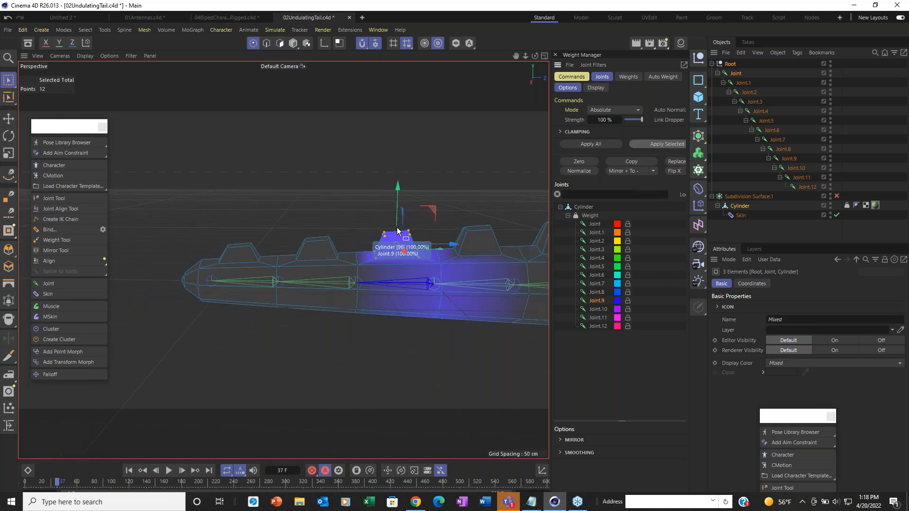
Step: Weight the point ring between the tenth and eleventh spikes to Joint.9 and Joint.10, and the eleventh spike to Joint.10 only, at 100% strength
left_click_drag(345, 228, 368, 349)
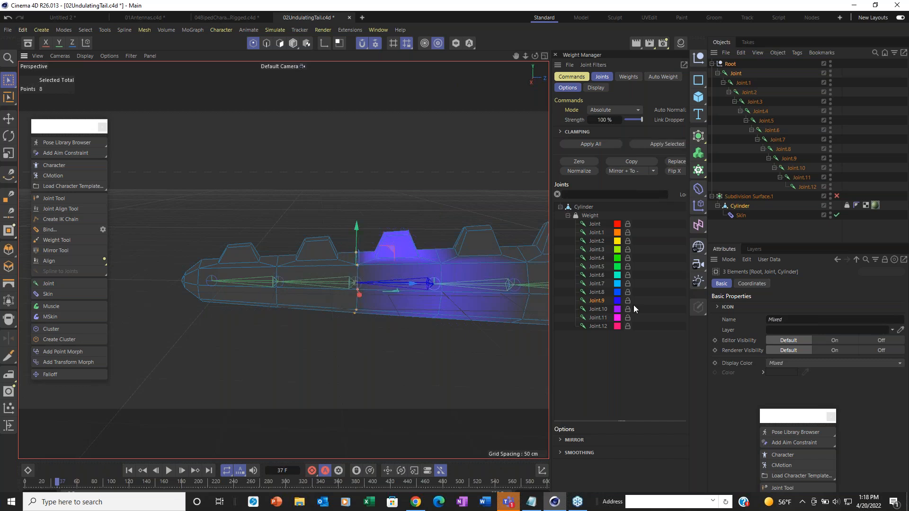
left_click(604, 309)
left_click(669, 143)
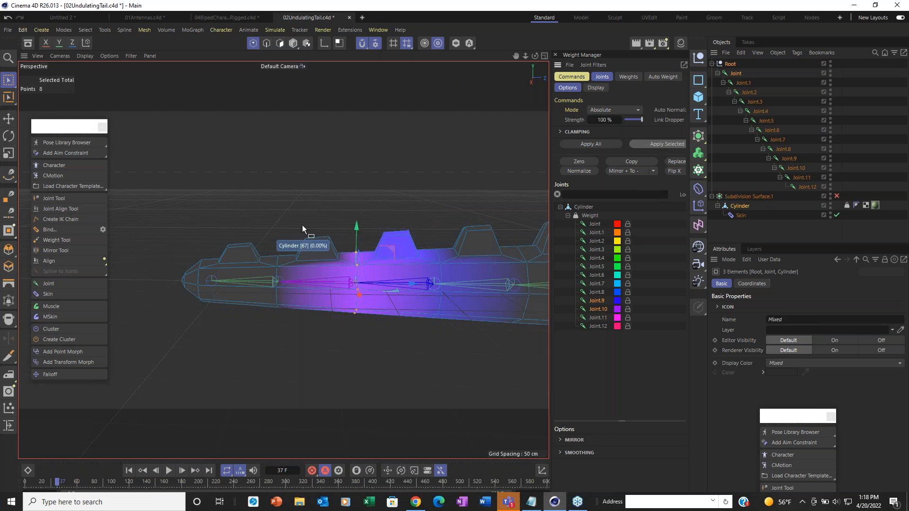
left_click_drag(282, 222, 352, 332)
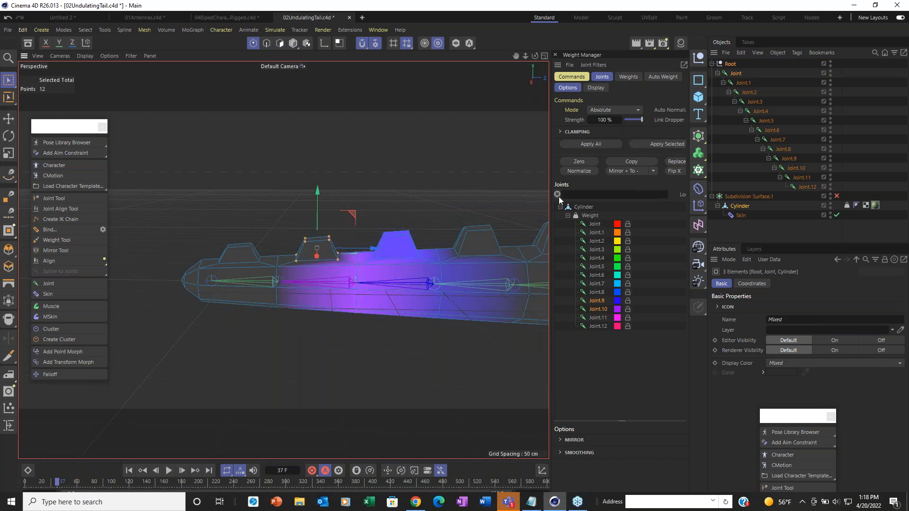
left_click(600, 308)
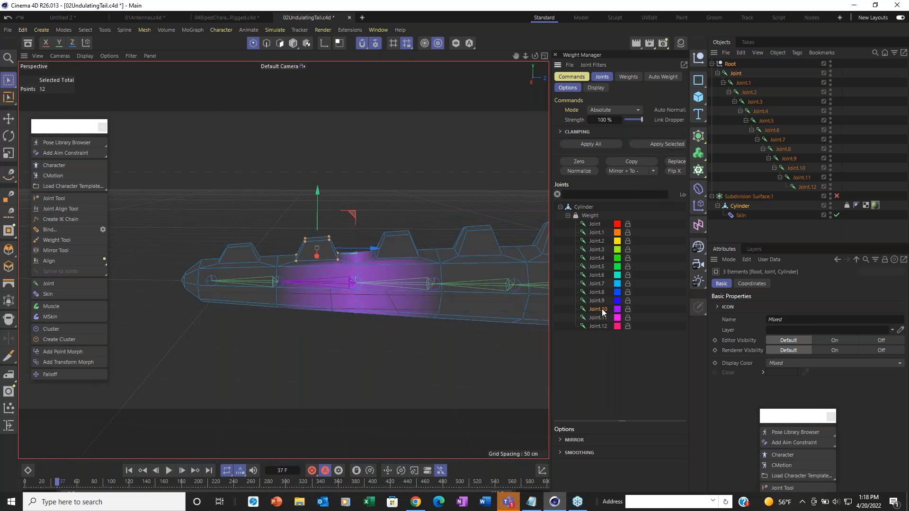
left_click(661, 144)
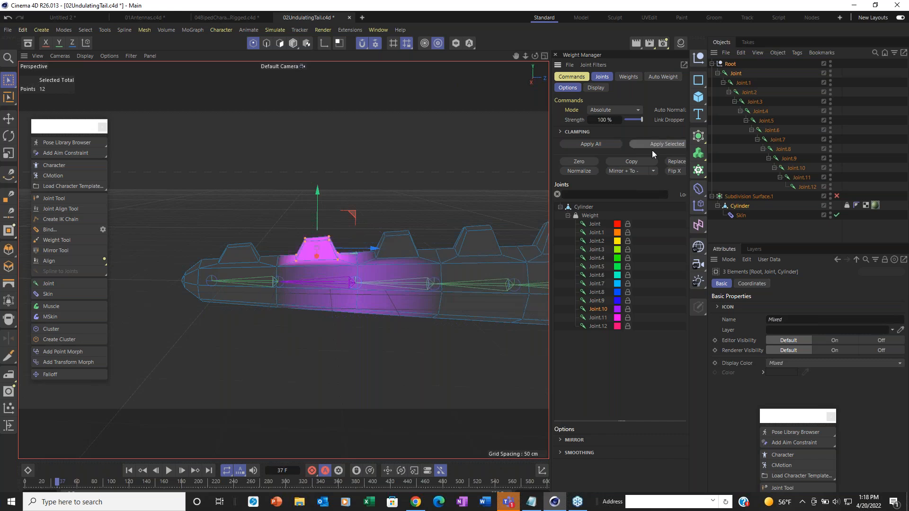
Step: Weight the point ring between the eleventh spike and the last spike to Joint.10 and Joint.11 at 100% strength
left_click_drag(265, 231, 289, 351)
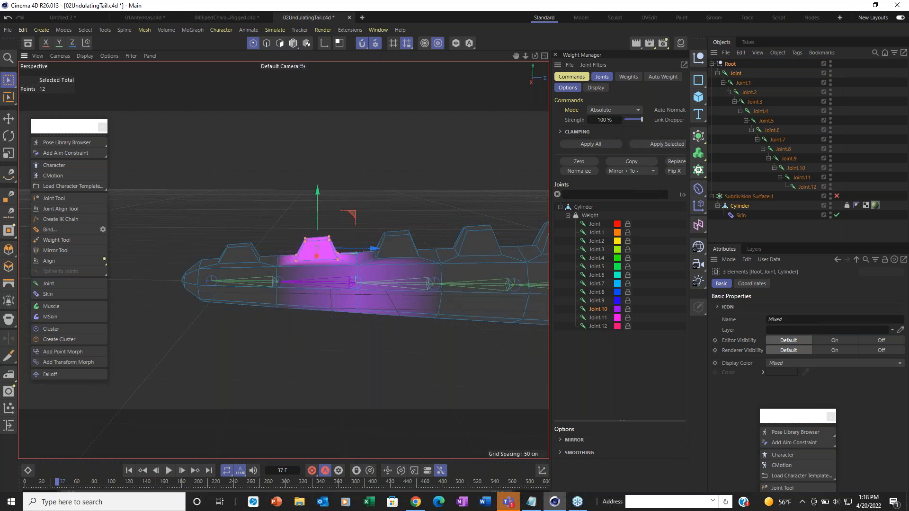
left_click(597, 318, "ctrl")
left_click(672, 143)
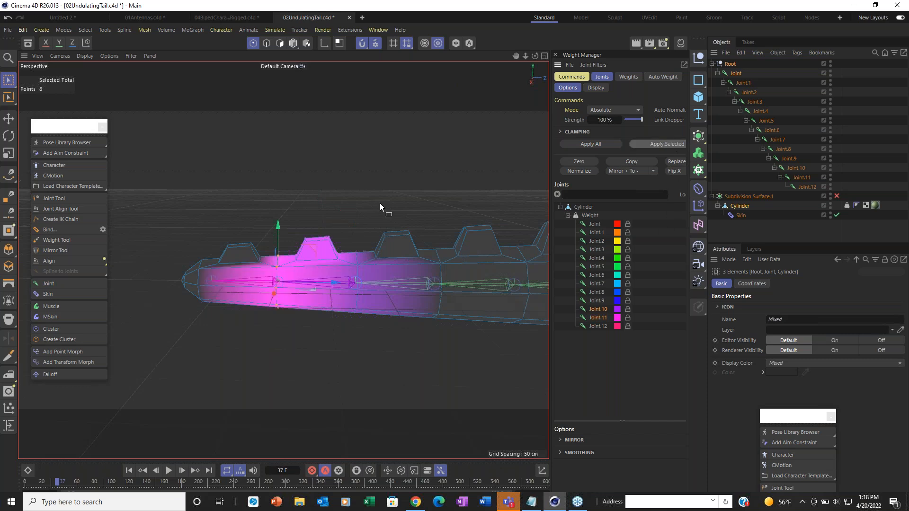
Step: Weight the last spike together with all points of the tail tip to Joint.11 only, at 100% strength
left_click_drag(213, 217, 266, 306)
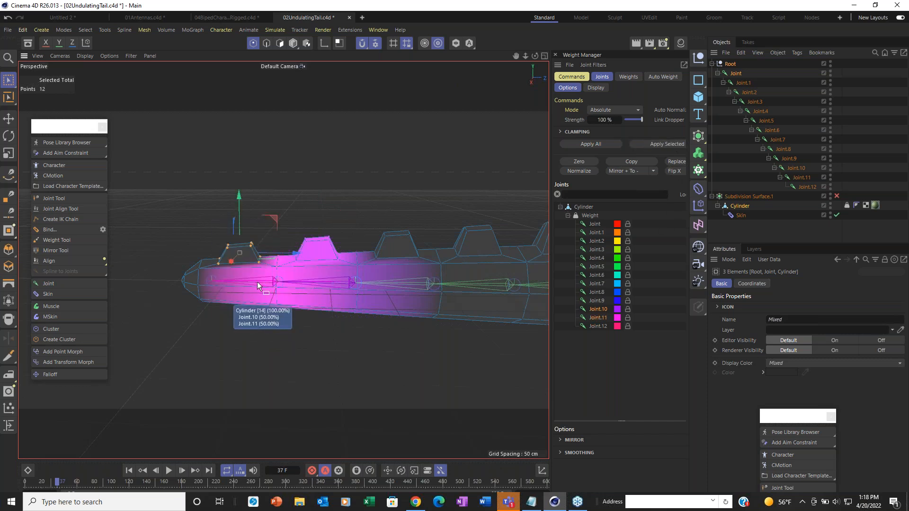
middle_click_drag(260, 286, 392, 284, "alt")
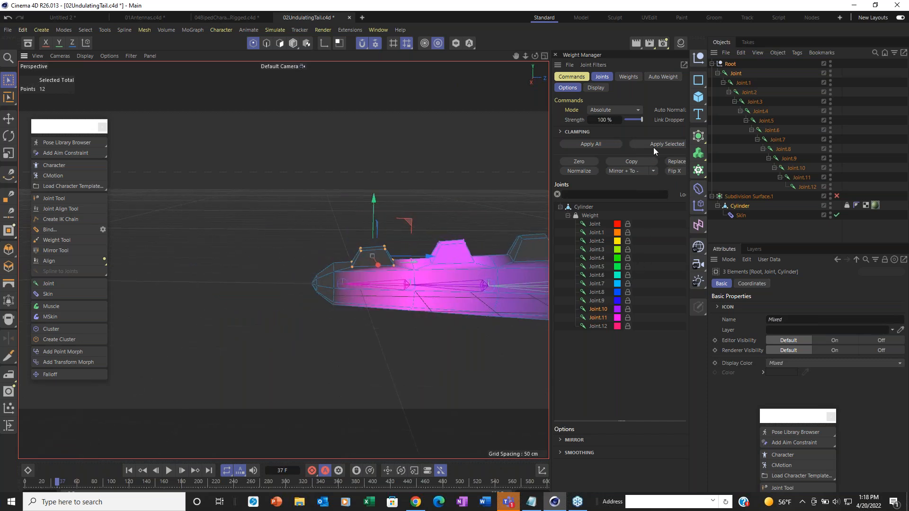
left_click_drag(271, 205, 390, 379)
left_click_drag(472, 246, 349, 208, "alt")
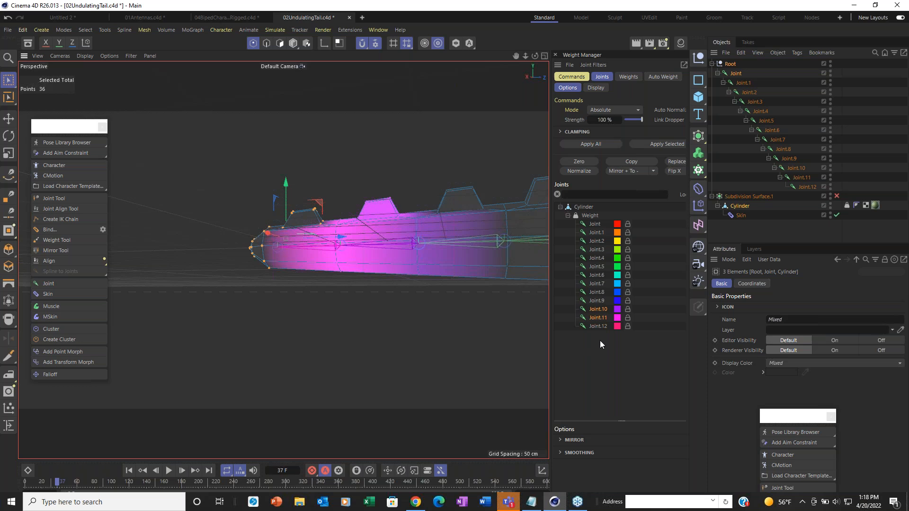
left_click(595, 317)
left_click_drag(324, 240, 308, 166, "alt")
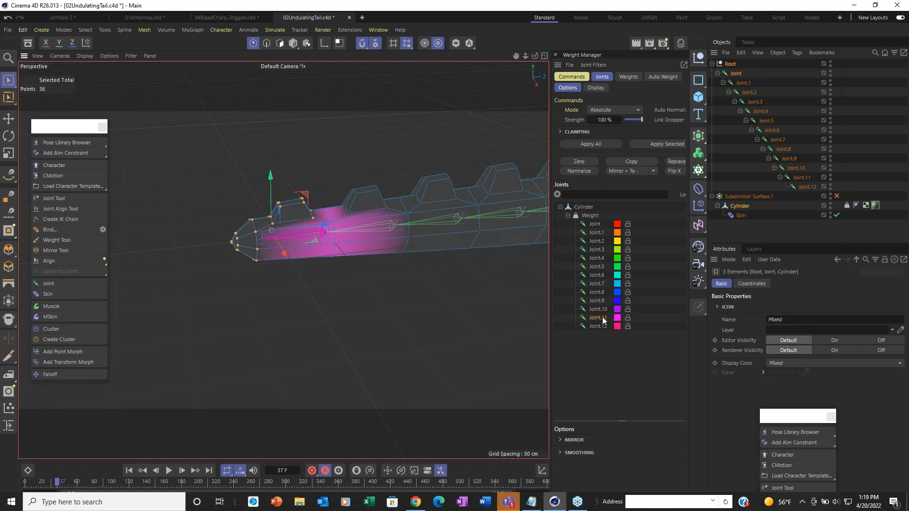
left_click(662, 144)
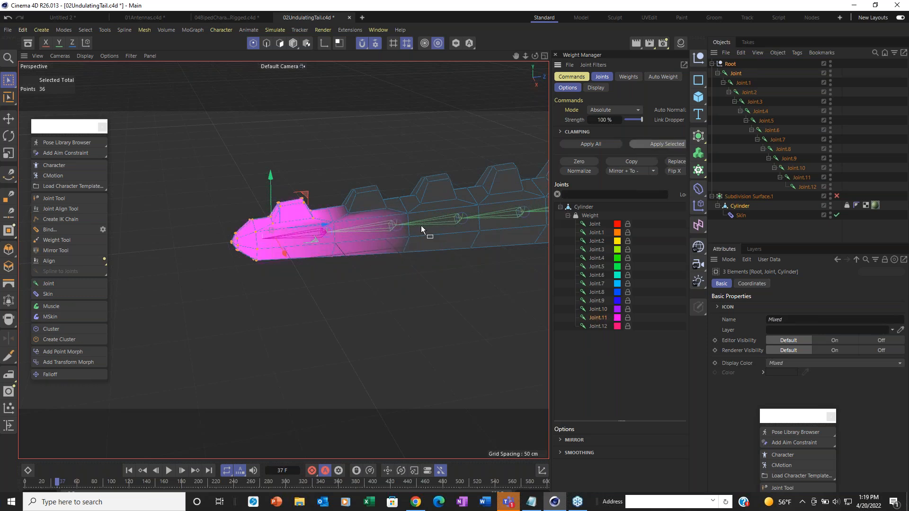
Step: Turn the tail's Subdivision Surface back on and select the Root null with the Move tool active
middle_click_drag(421, 227, 305, 222, "alt")
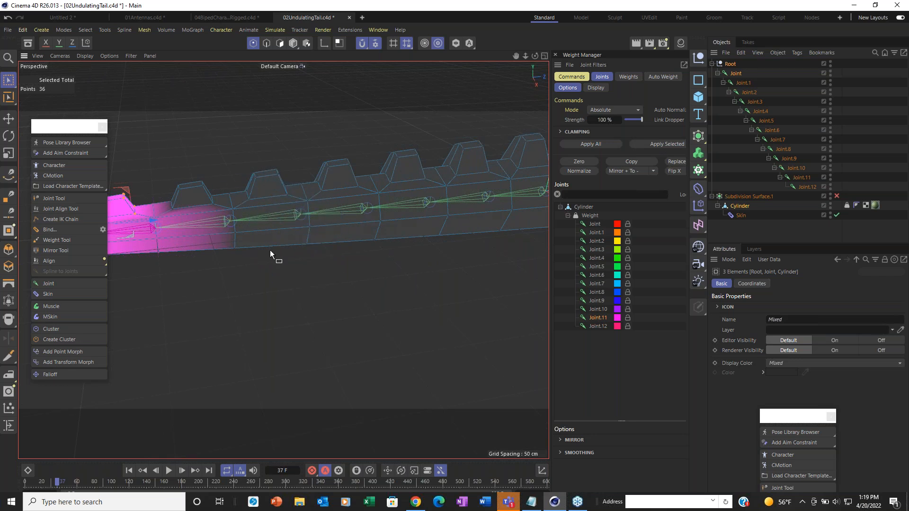
scroll(284, 229, "down", 5)
left_click_drag(335, 210, 30, 121, "alt")
left_click(9, 120)
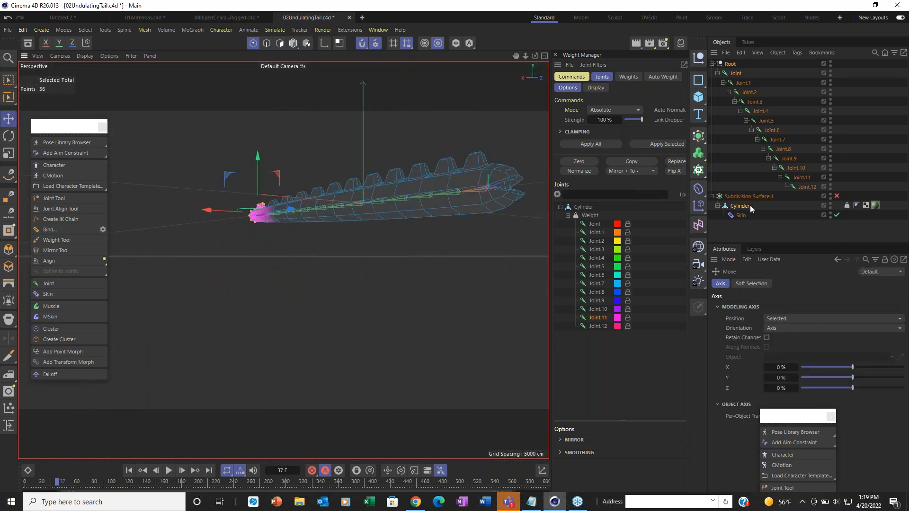
left_click(836, 196)
left_click_drag(347, 217, 367, 260, "alt")
middle_click_drag(406, 229, 313, 280, "alt")
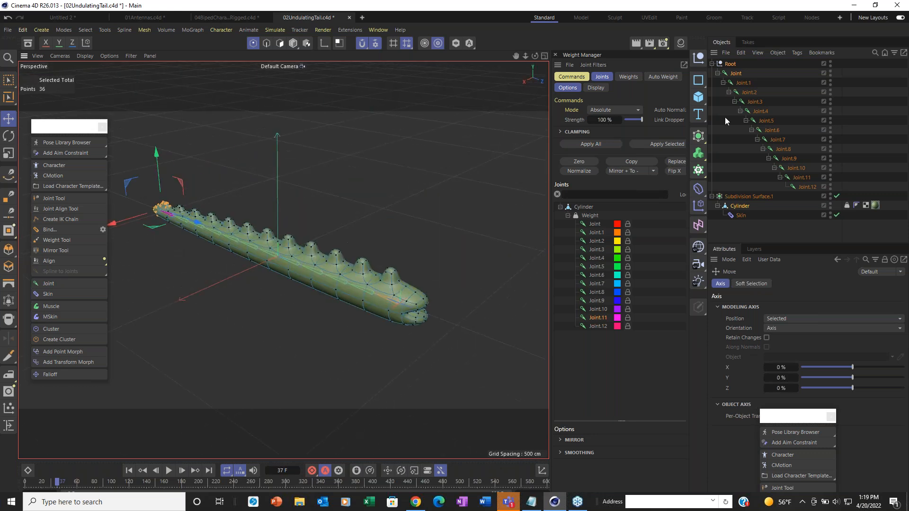
left_click(731, 65)
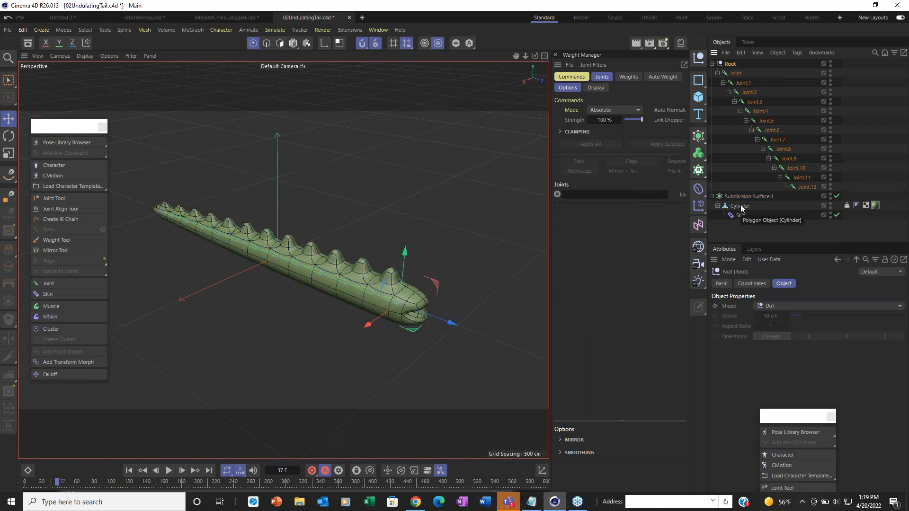
Step: Add an IK tag to the first joint of the tail chain and enable its dynamics
right_click(734, 78)
mouse_move(798, 159)
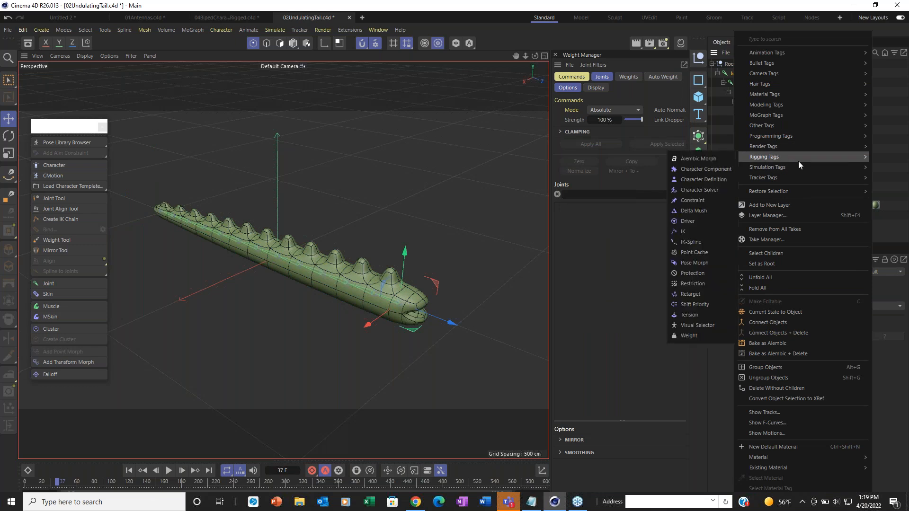
left_click(703, 232)
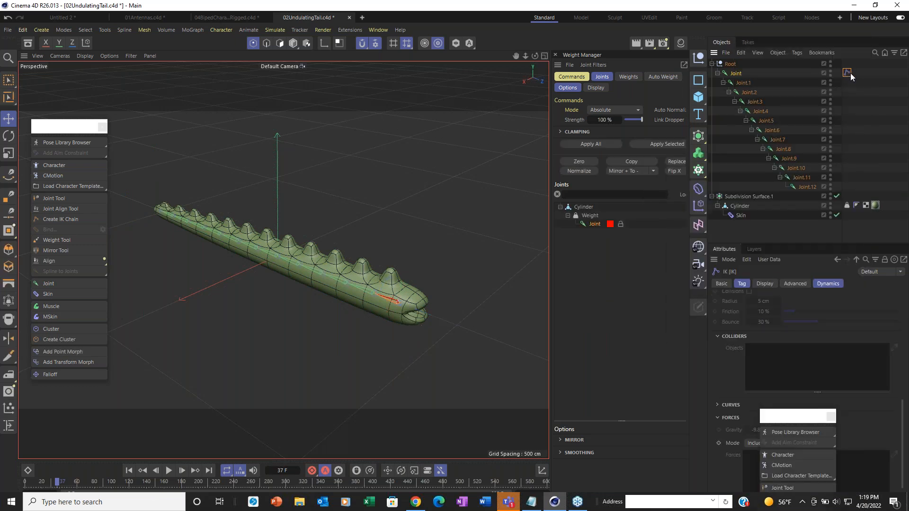
left_click_drag(793, 421, 550, 431)
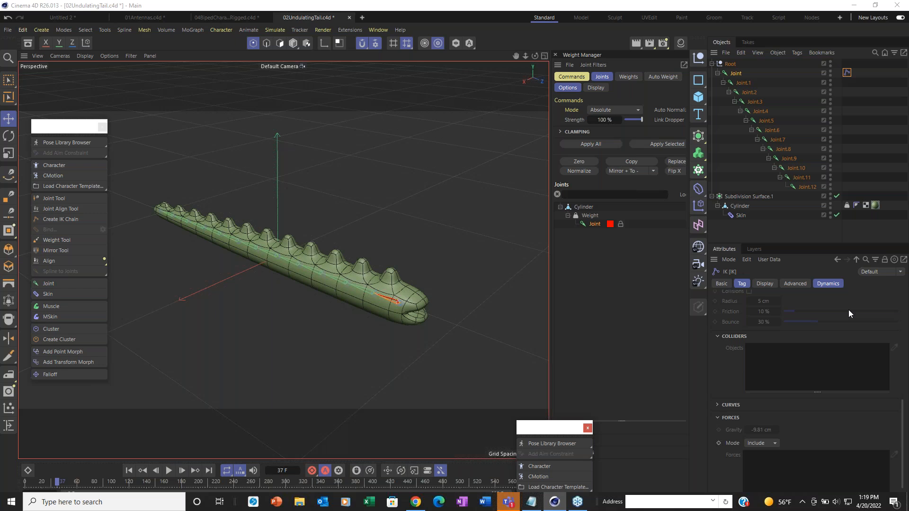
scroll(848, 310, "up", 8)
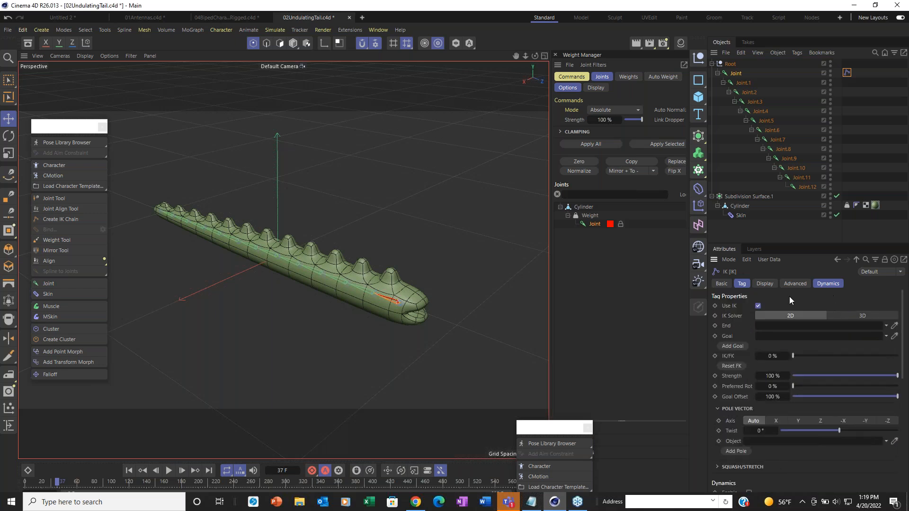
left_click(824, 283)
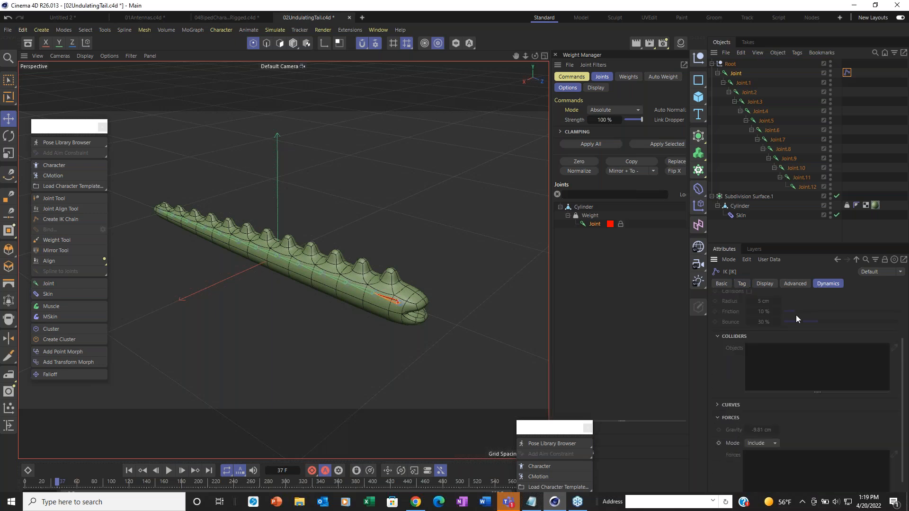
left_click(749, 306)
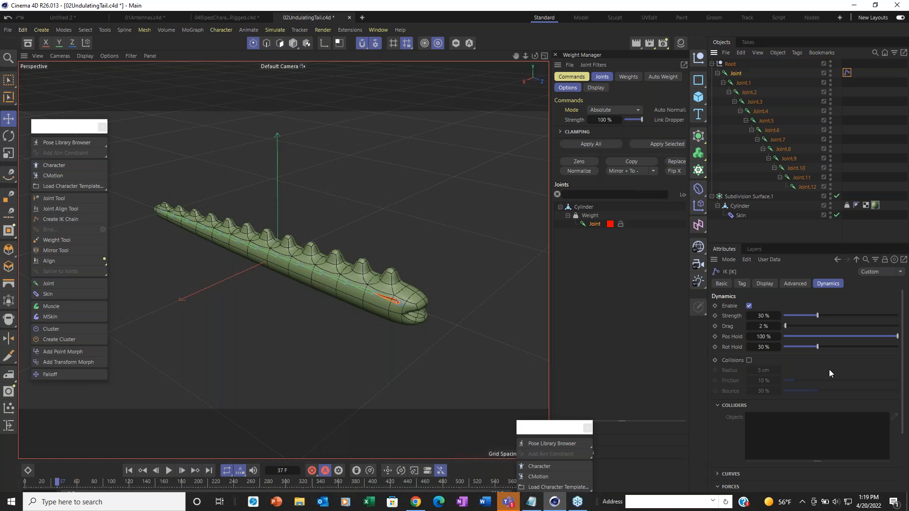
Step: Add a Vibrate tag to the Root null with Regular Pulse, position and rotation enabled
right_click(731, 66)
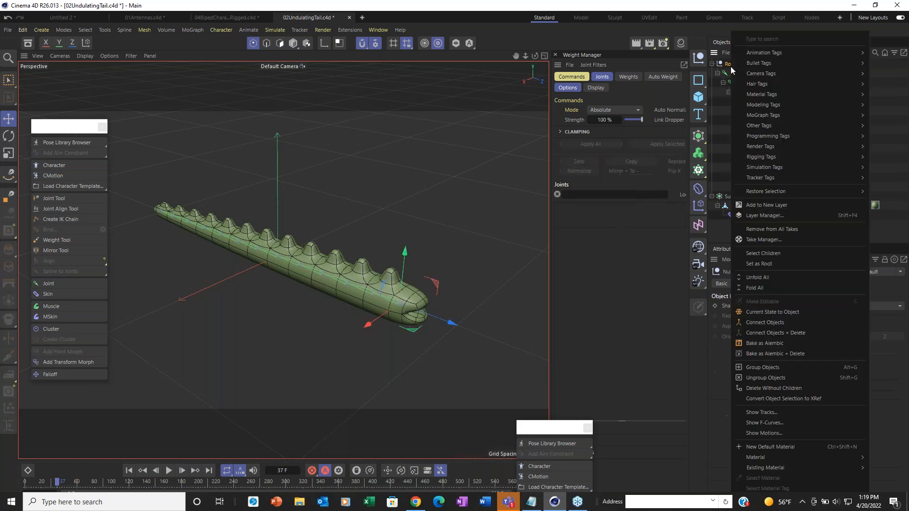
mouse_move(804, 63)
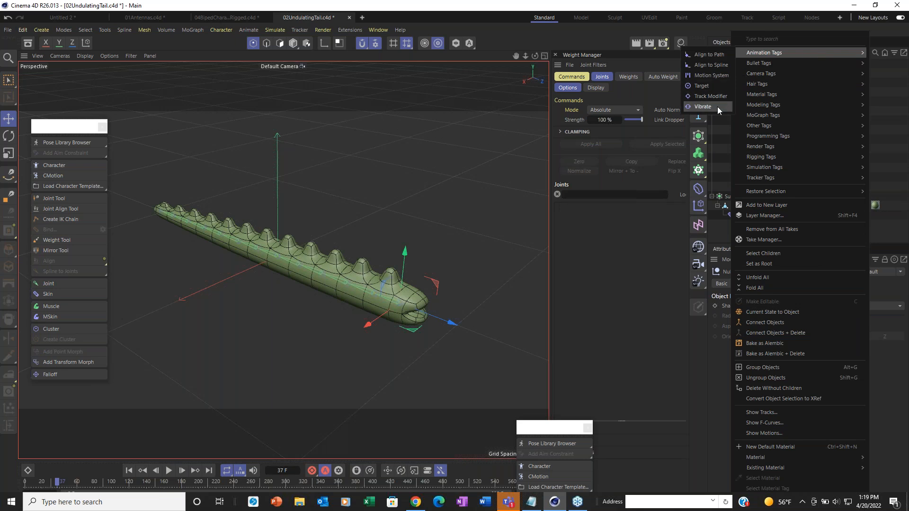
left_click(709, 106)
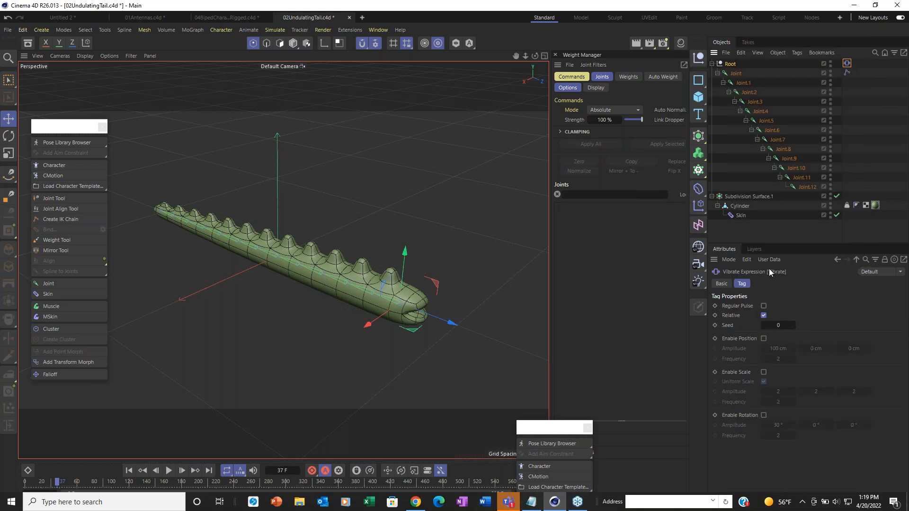
left_click(764, 306)
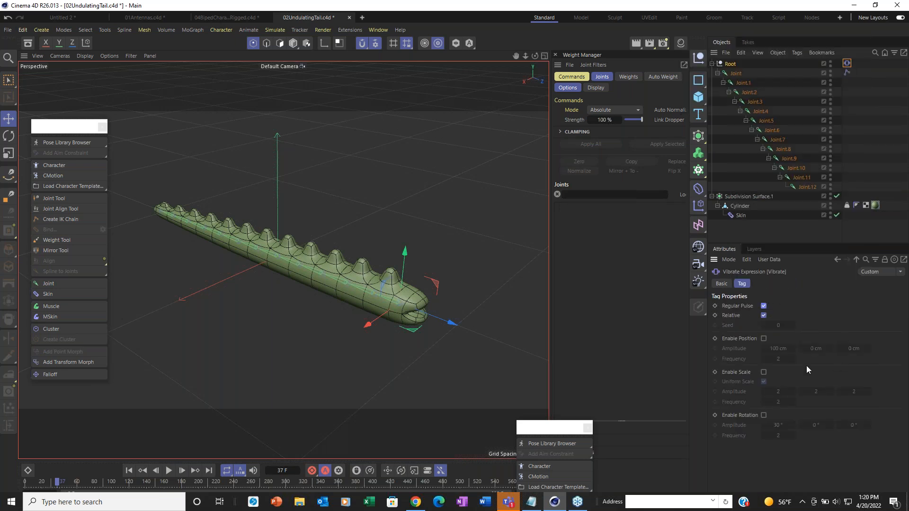
left_click(763, 339)
left_click(763, 415)
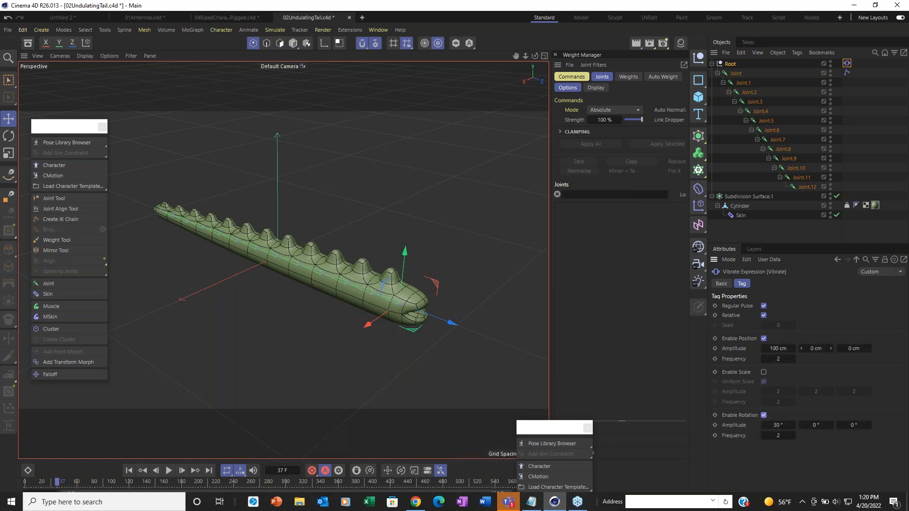
Step: Set the Vibrate tag's position amplitude to 100 cm and rotation amplitude to 60° on all axes, with both frequencies at 1
left_click(816, 348)
type("100")
left_click(851, 348)
type("100")
left_click(806, 425)
type("60")
left_click(781, 424)
type("6")
left_click(854, 425)
left_click(780, 360)
left_click(783, 435)
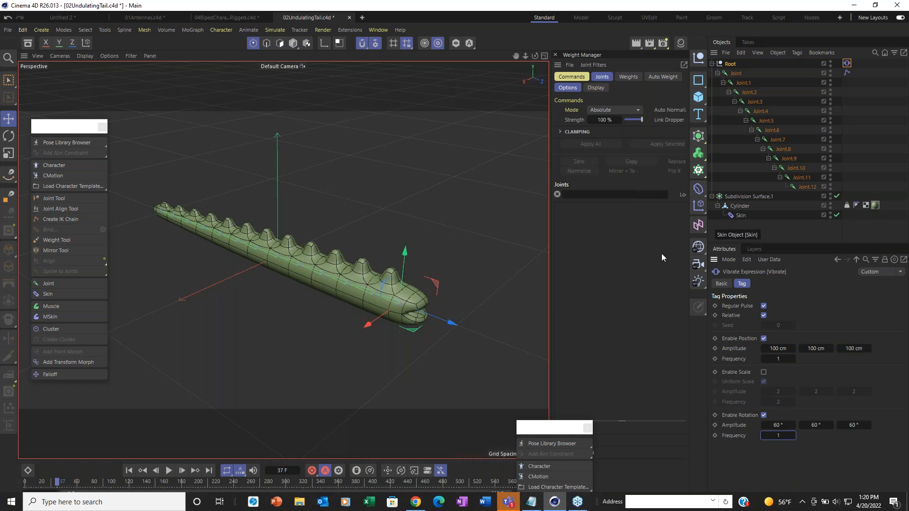
Step: Play the animation from the start to check how the tail vibrates, and return to frame 0
left_click(129, 470)
left_click(168, 470)
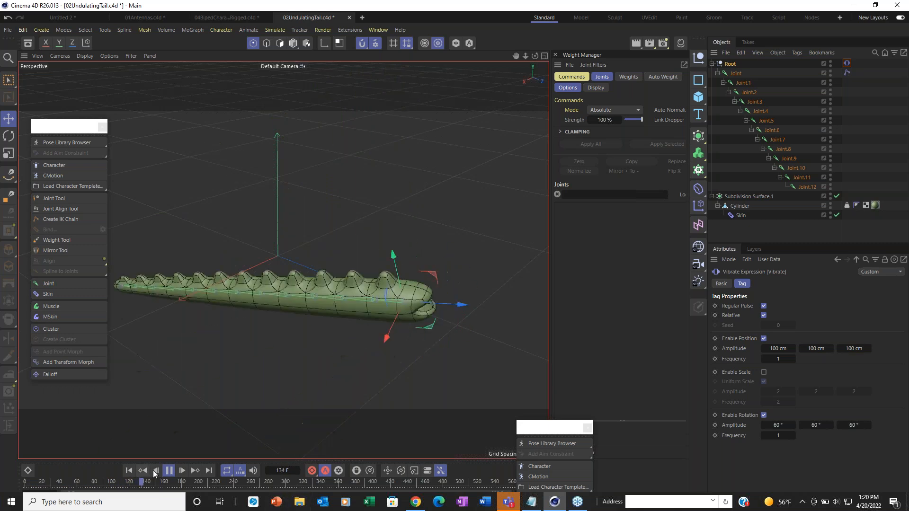
left_click(168, 470)
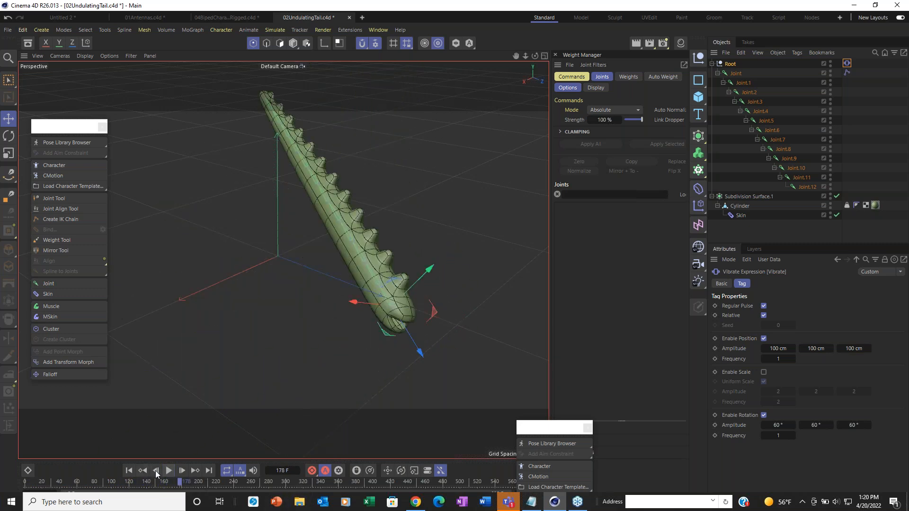
left_click(128, 470)
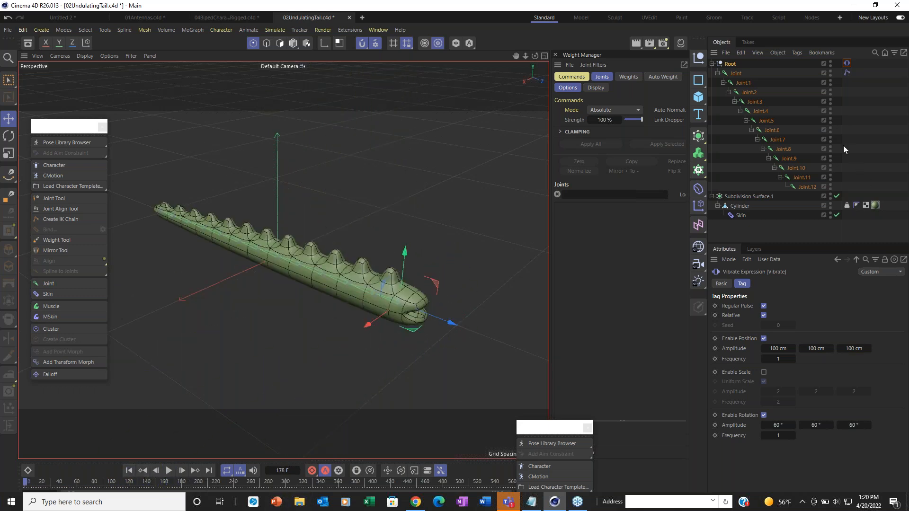
Step: Assign Joint.12 as the end of the tail's IK tag and start playback
left_click(847, 73)
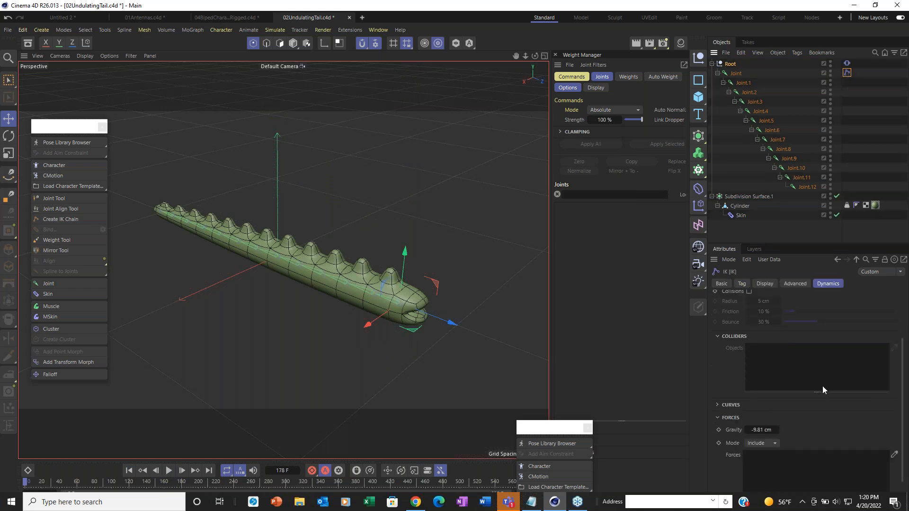
left_click_drag(902, 405, 902, 358)
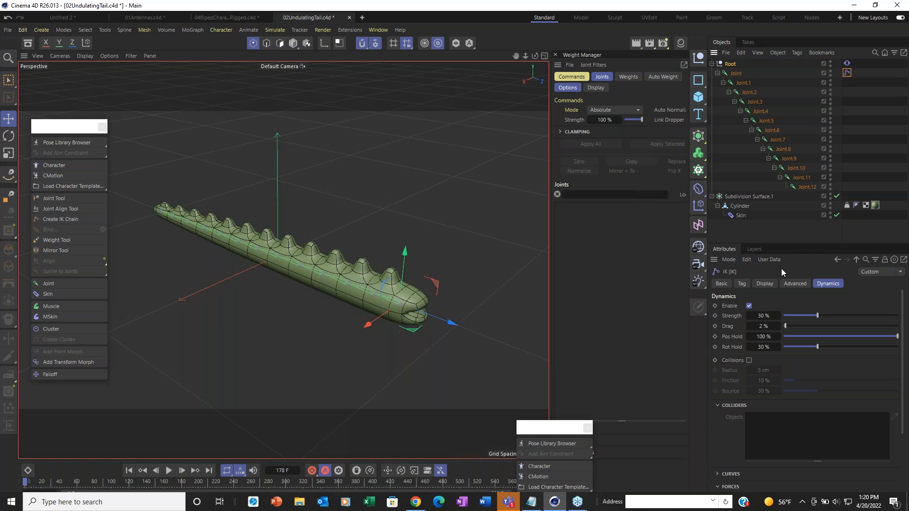
left_click(743, 284)
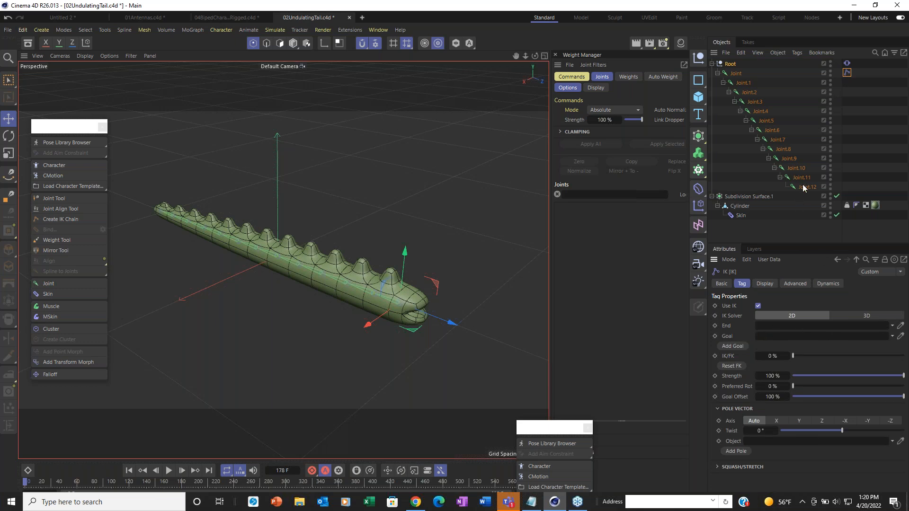
left_click_drag(803, 186, 795, 326)
left_click(167, 470)
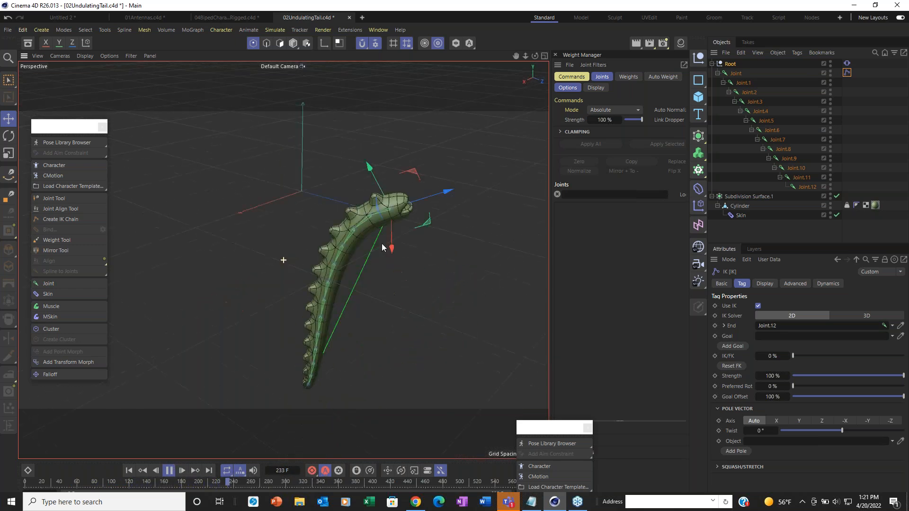
Step: Set the gravity of the tail's IK dynamics to 0 cm
left_click(827, 283)
double_click(761, 430)
type("0")
key("Return")
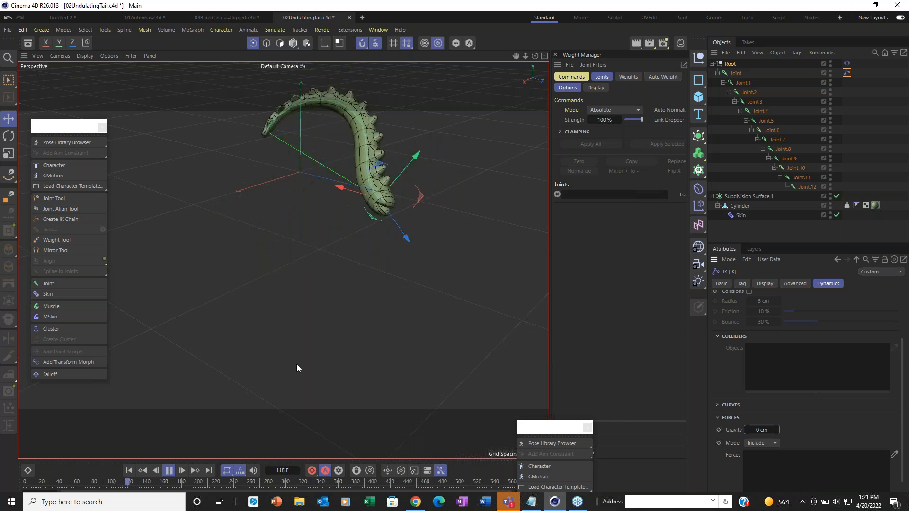
Step: Replay the tail's motion from the start and return to frame 0
left_click(165, 472)
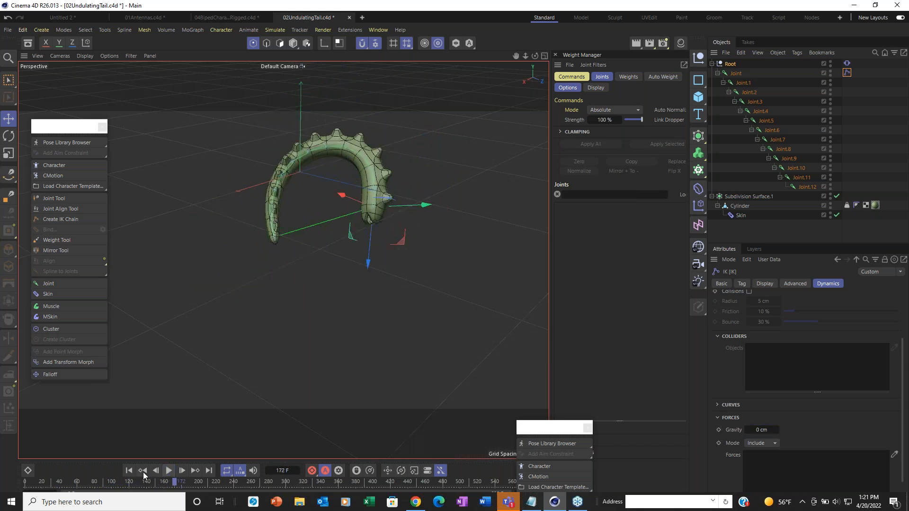
left_click(129, 471)
left_click(168, 470)
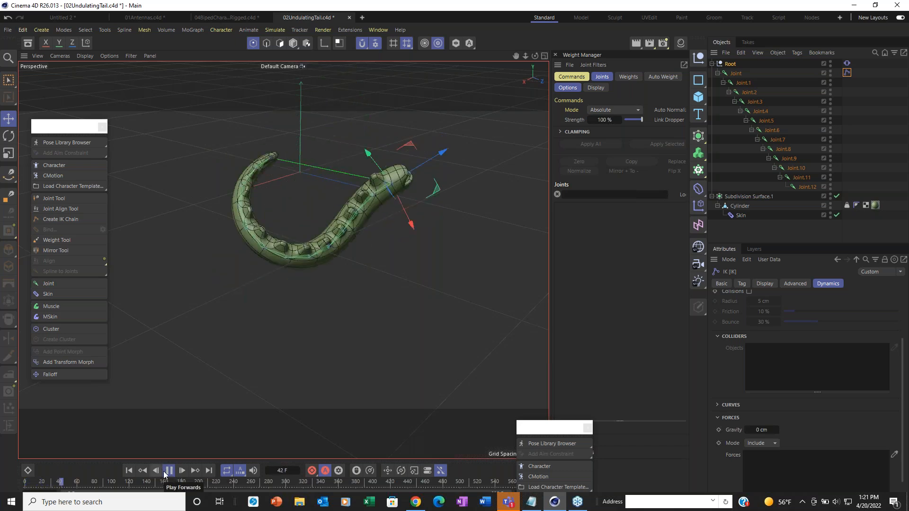
left_click(165, 471)
left_click(29, 483)
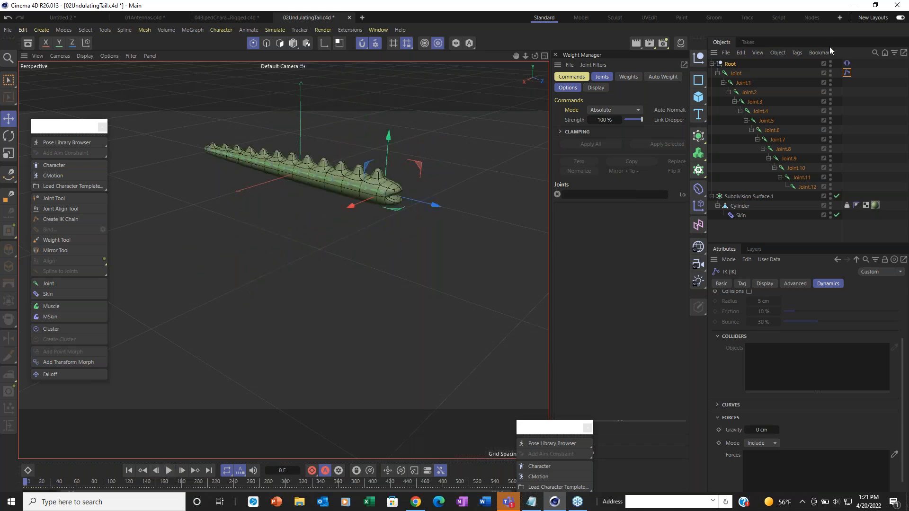
Step: Try 0° for the Vibrate tag's second and third rotation amplitudes and play the animation
left_click(847, 63)
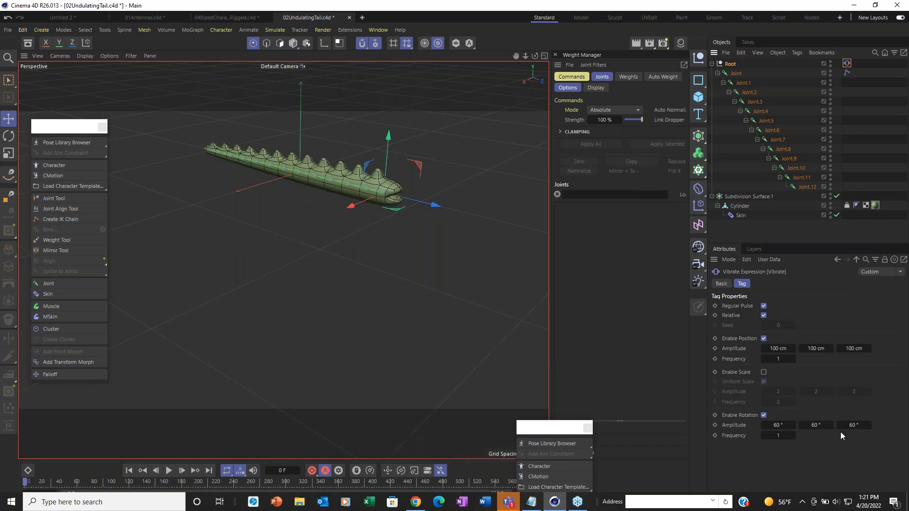
left_click(849, 425)
type("0")
left_click(818, 425)
type("0")
left_click(168, 470)
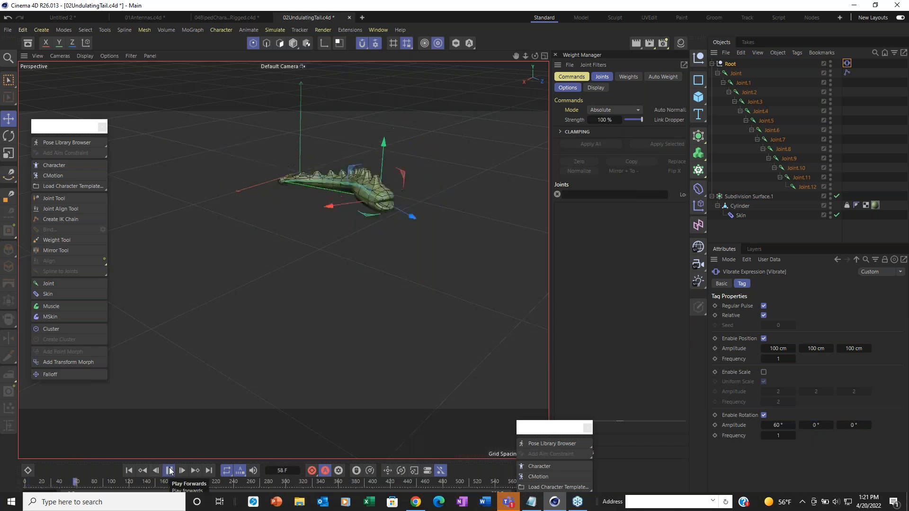
Step: Try 60° for the Vibrate tag's second rotation amplitude and settle on 10° during playback
double_click(815, 425)
type("60")
key("Return")
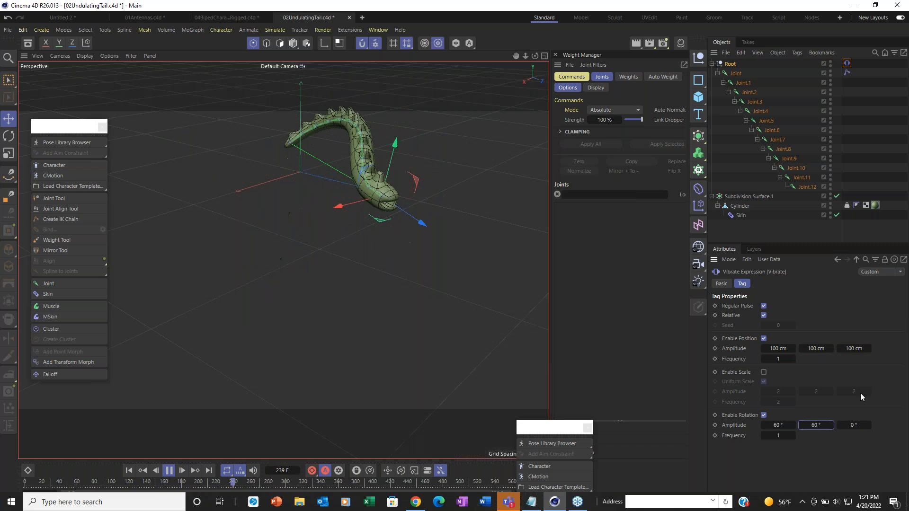
double_click(817, 425)
type("10")
key("Return")
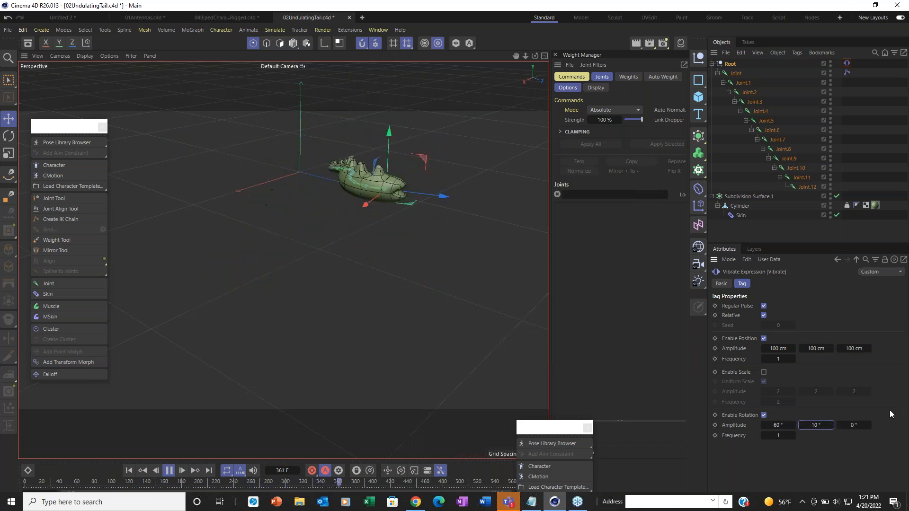
Step: Try 30° for the Vibrate tag's third rotation amplitude and settle on 10°
key("Tab")
type("30")
key("Return")
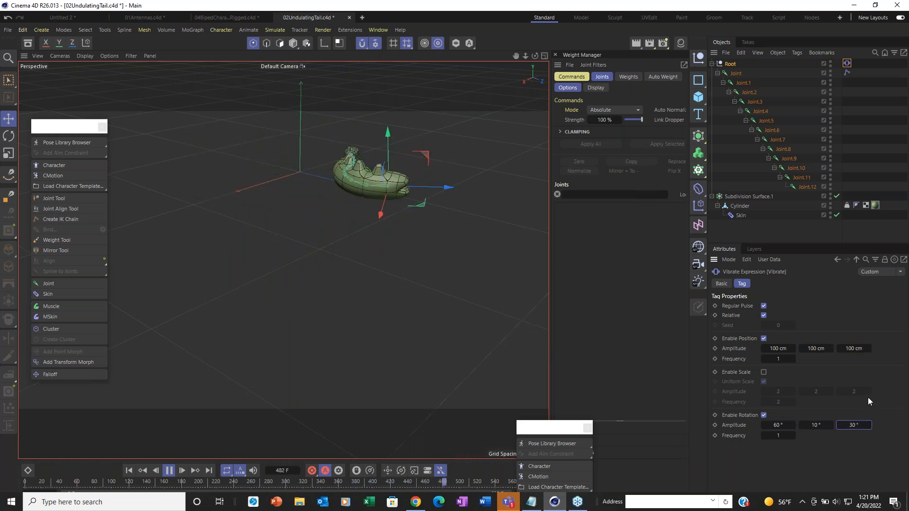
double_click(855, 425)
type("10")
key("Return")
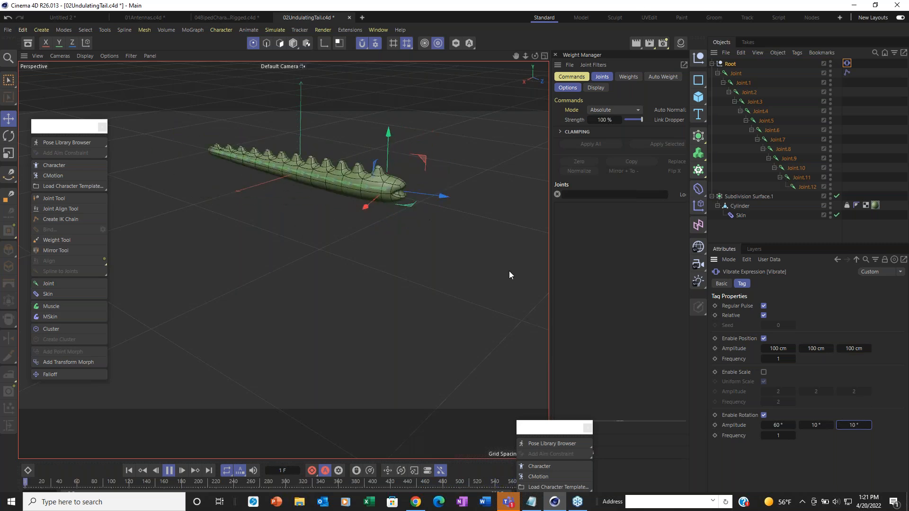
Step: Try 20% drag in the tail's IK dynamics and settle on 50%
left_click(846, 64)
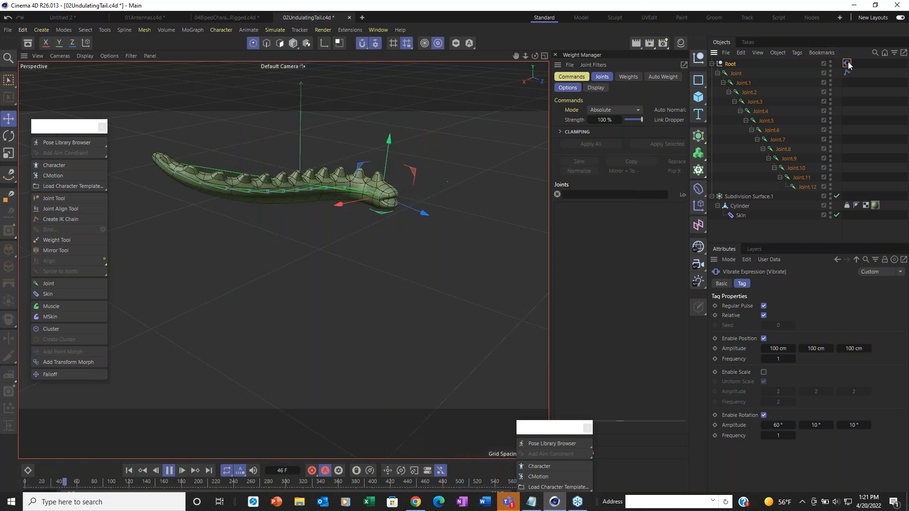
left_click(846, 74)
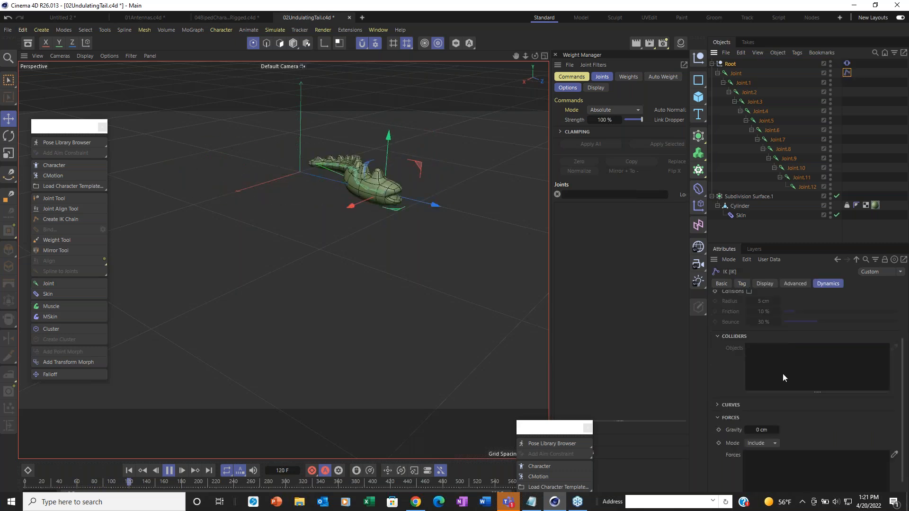
left_click(763, 326)
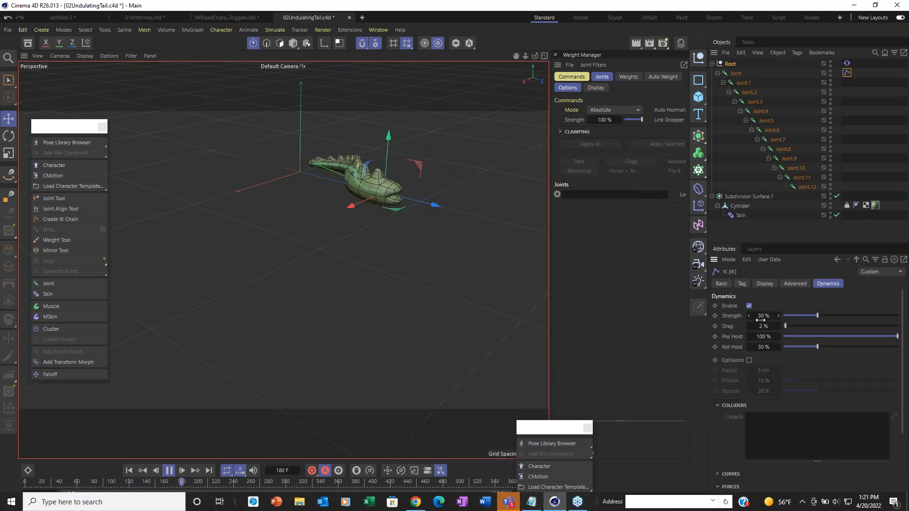
type("20")
key("Return")
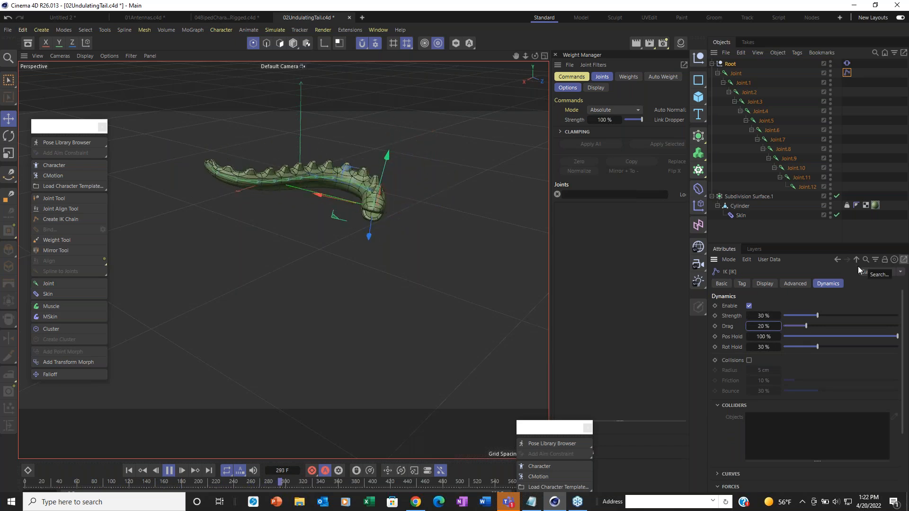
left_click(767, 326)
type("50")
key("Return")
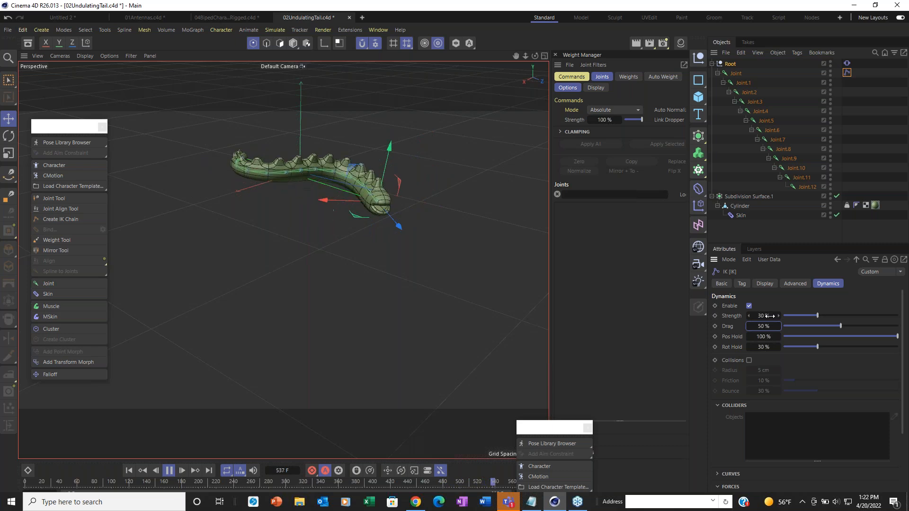
Step: Set the Root's Vibrate tag position and rotation frequencies to 0.5, then stop the playback
left_click(847, 63)
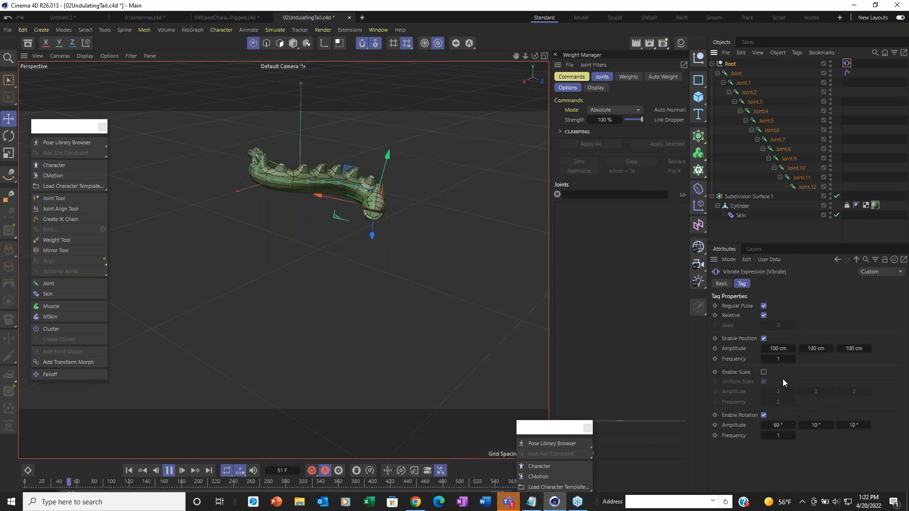
left_click(791, 357)
type("0.5")
left_click(790, 435)
key("BackSpace")
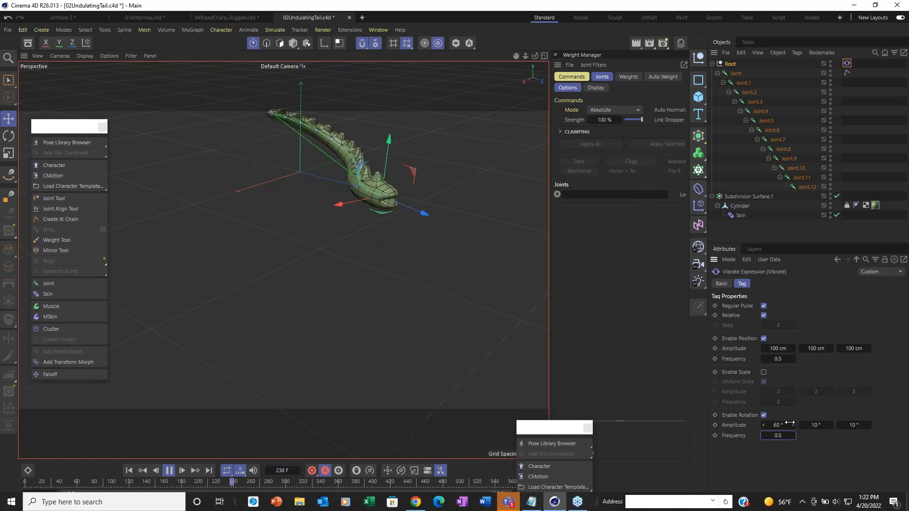
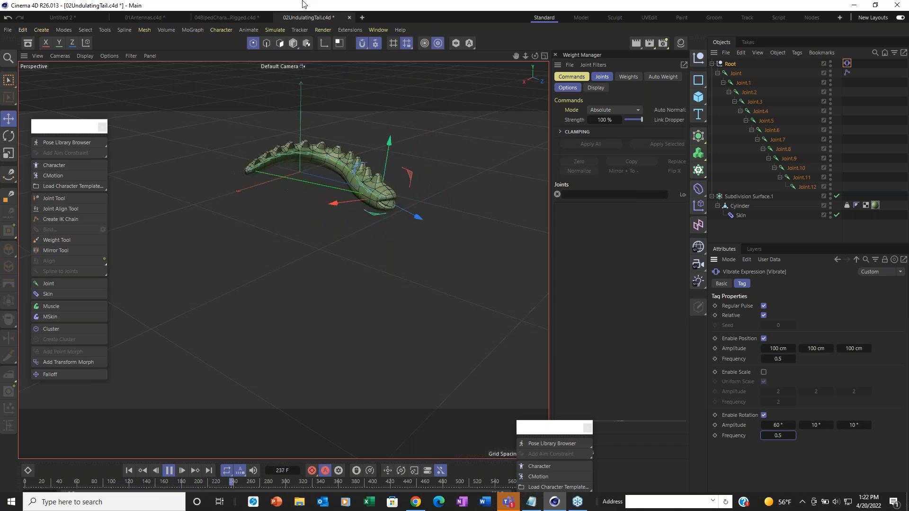
left_click(171, 470)
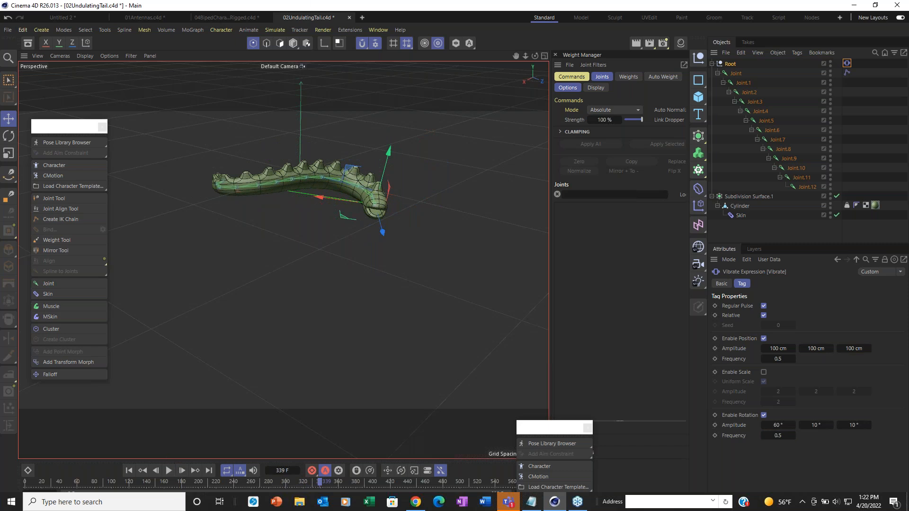
Step: Open the 03SplineIK.c4d project from the Class6 folder and make it the active document
left_click(229, 17)
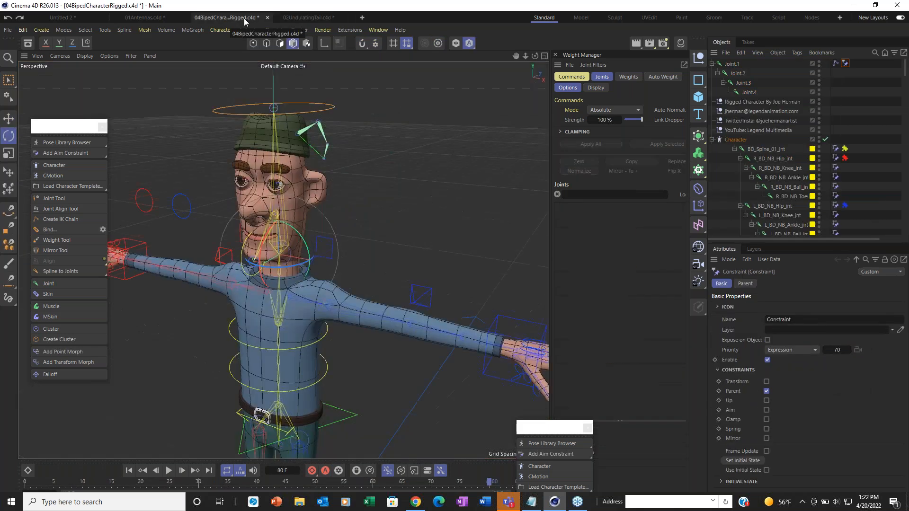
left_click(327, 17)
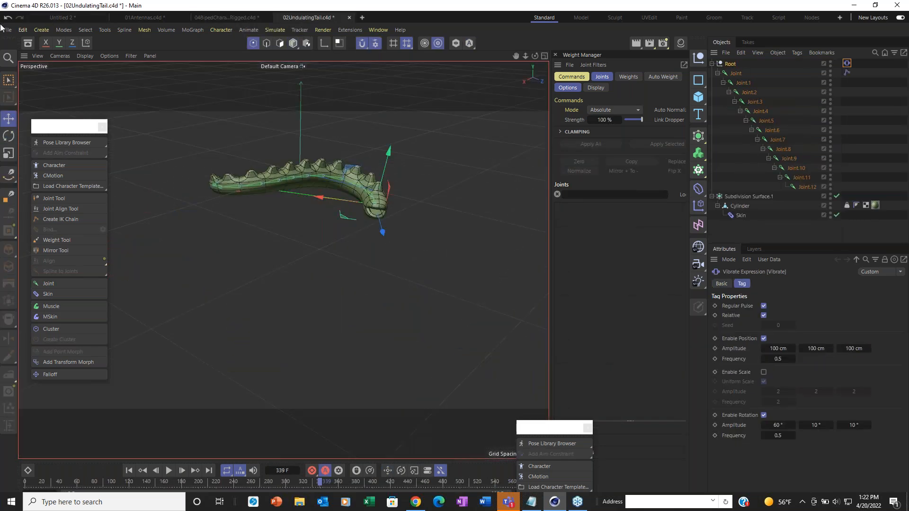
left_click(7, 29)
mouse_move(41, 75)
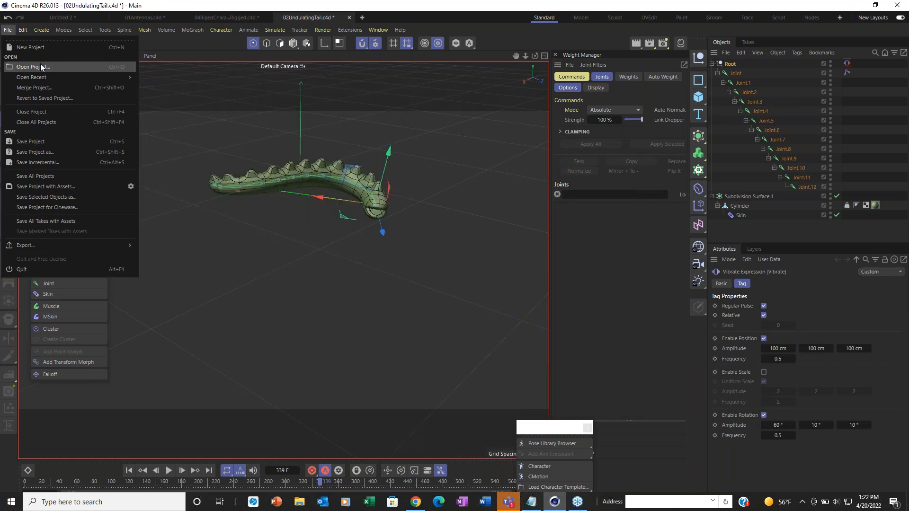
left_click(41, 65)
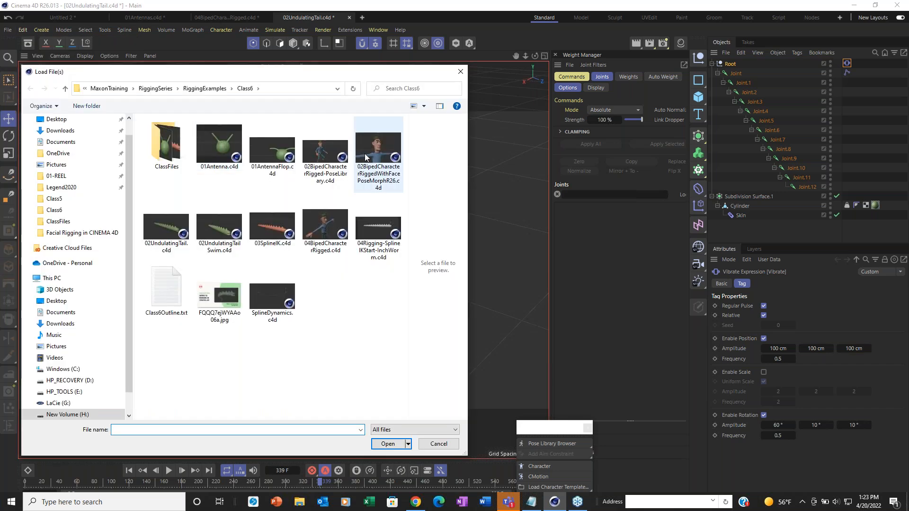
left_click(271, 226)
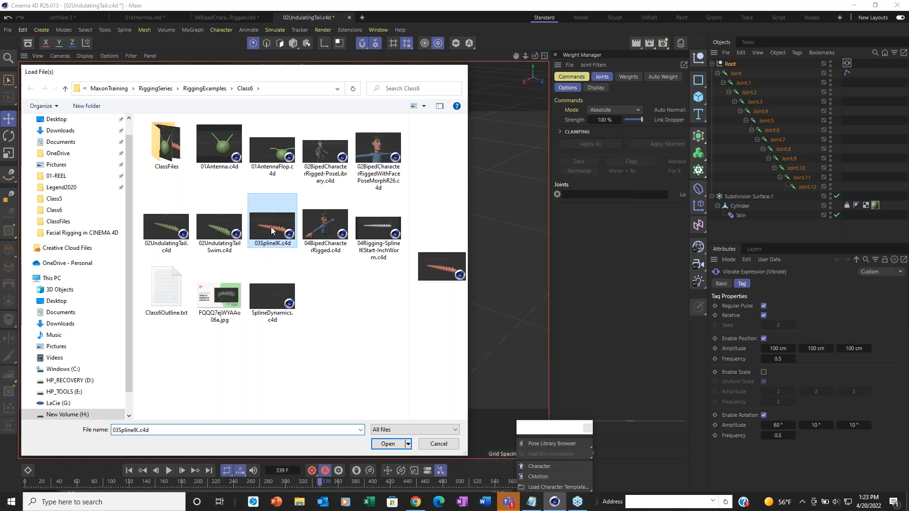
double_click(270, 226)
left_click(532, 295)
left_click(326, 17)
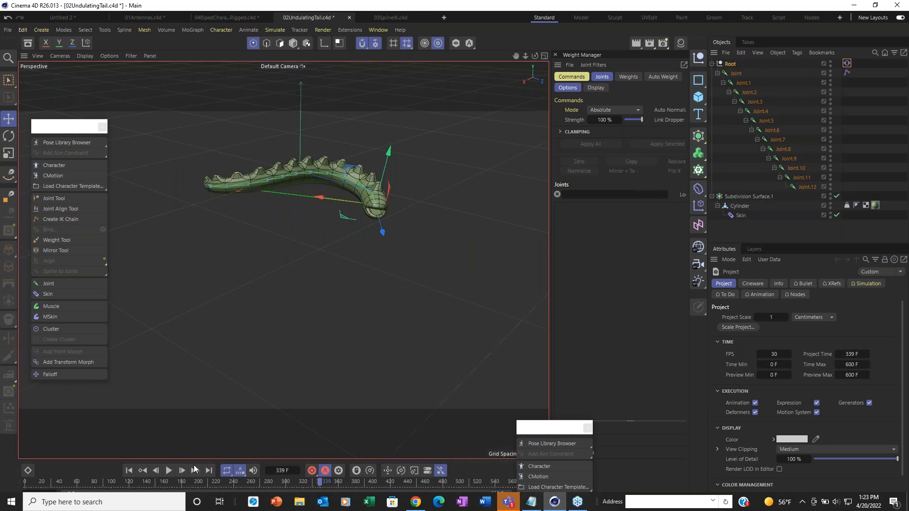
left_click(387, 19)
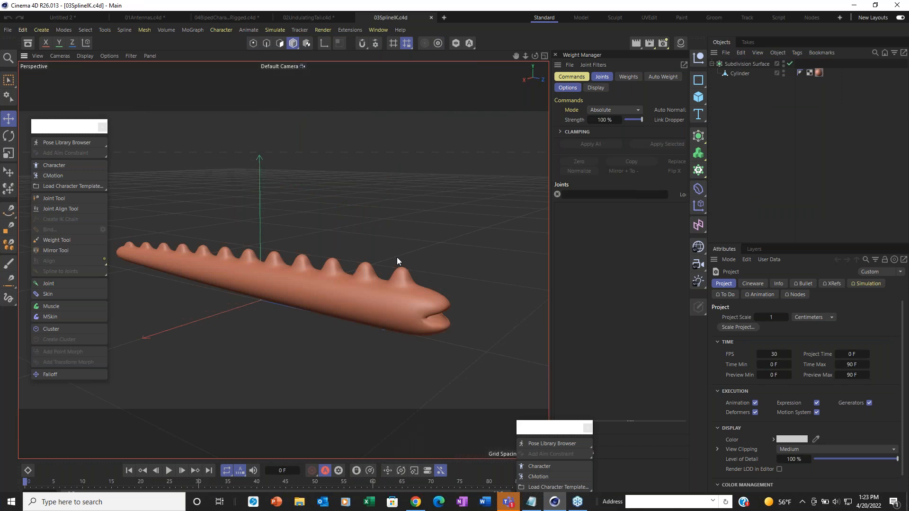
Step: In the Right view, enable snapping and draw joints along the cylinder's centre line from the mouth end, undoing the last two joints
key("F3")
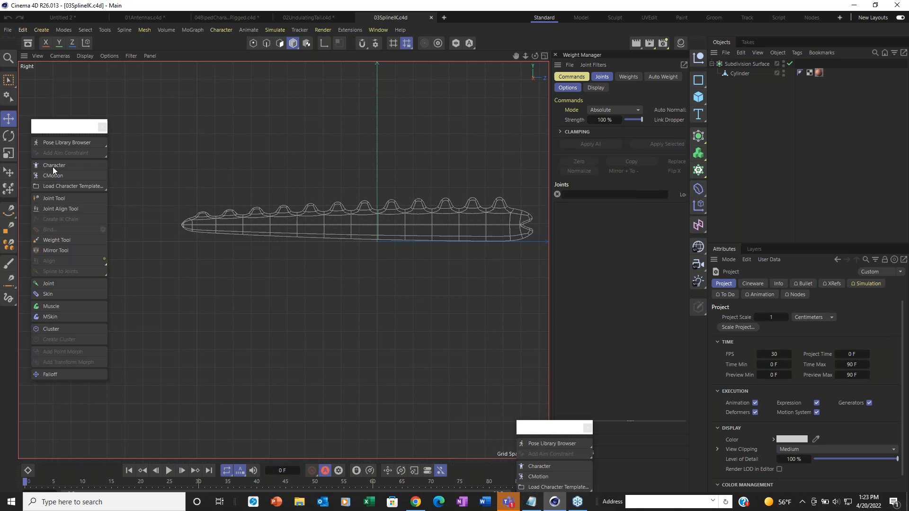
left_click(69, 198)
left_click(518, 223, "ctrl")
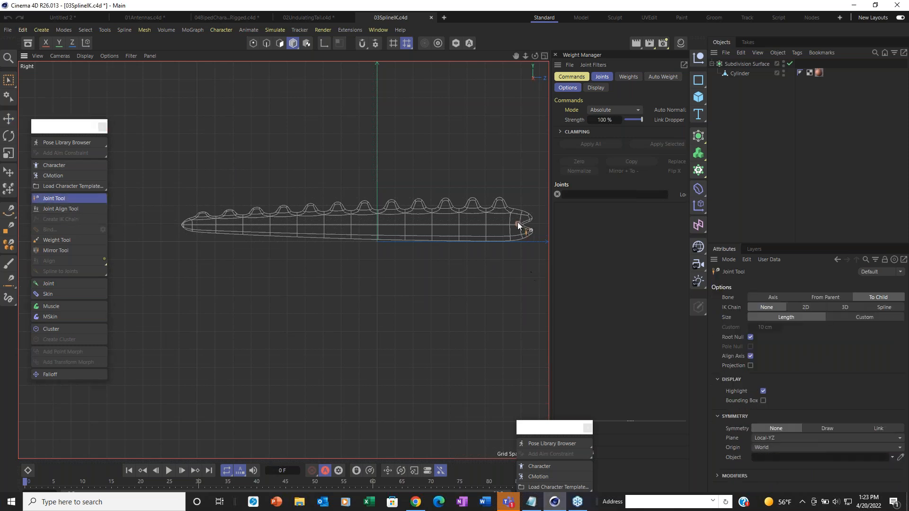
left_click(505, 275, "ctrl")
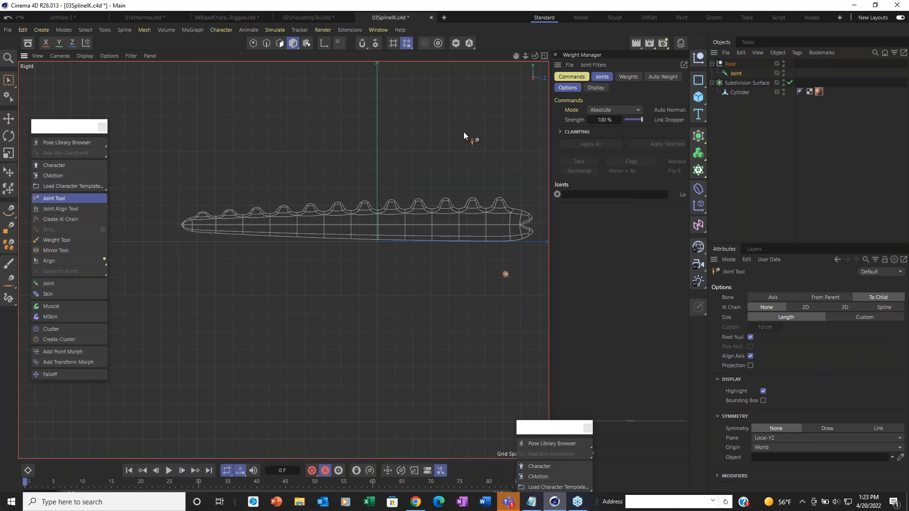
left_click(375, 43)
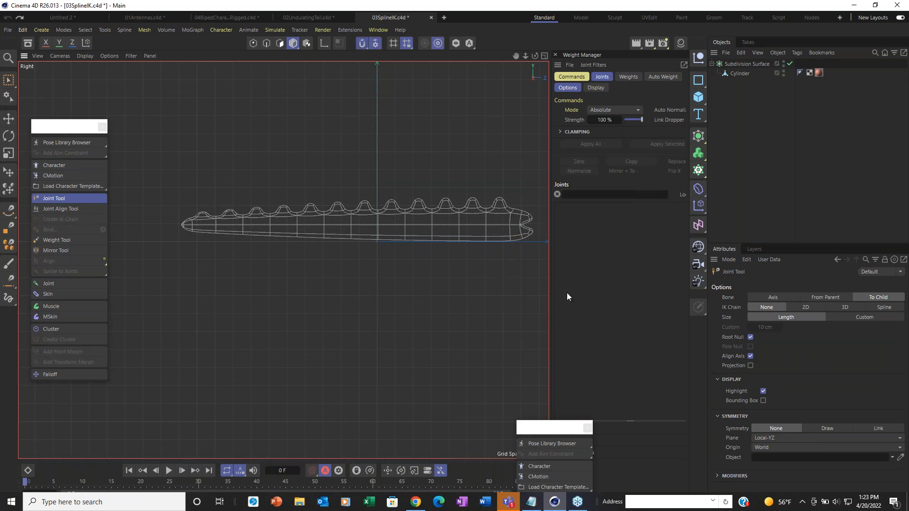
left_click(509, 225, "ctrl")
left_click_drag(488, 227, 464, 231, "ctrl")
left_click(460, 228, "ctrl")
left_click(432, 228, "ctrl")
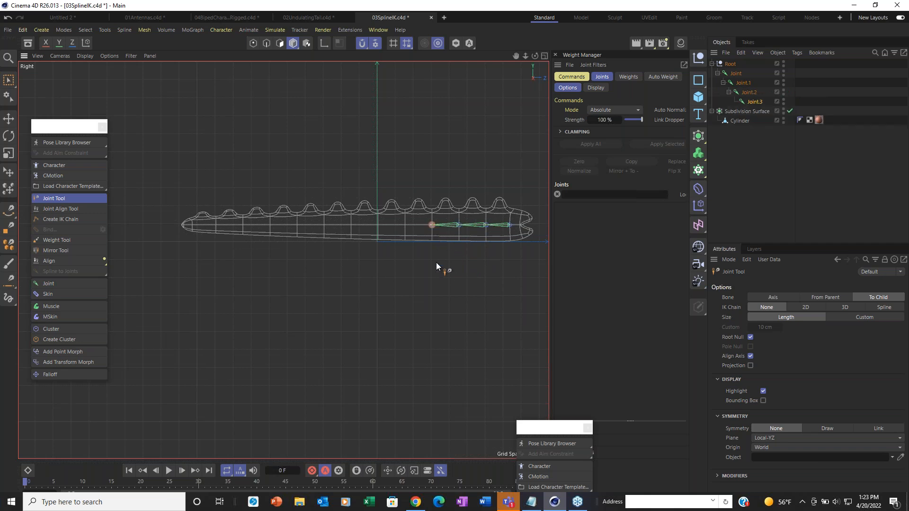
left_click(405, 228, "ctrl")
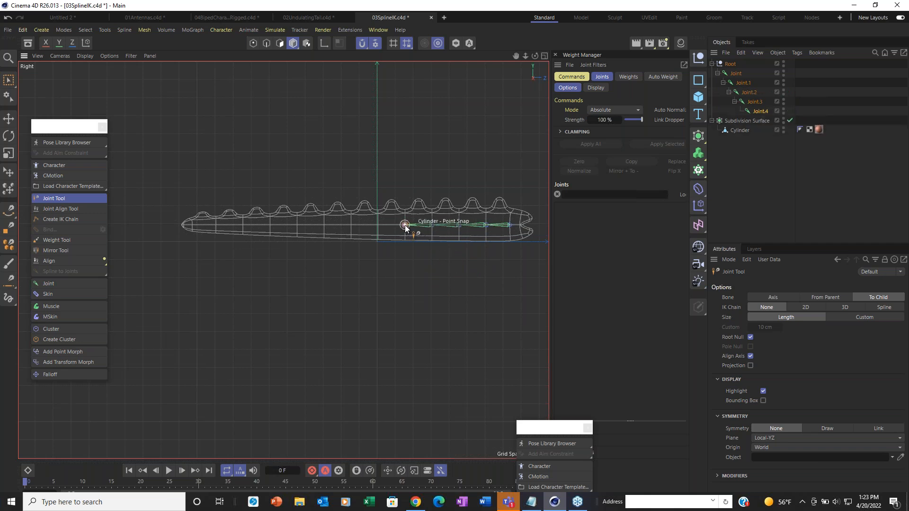
key("ctrl+z")
key("ctrl+z")
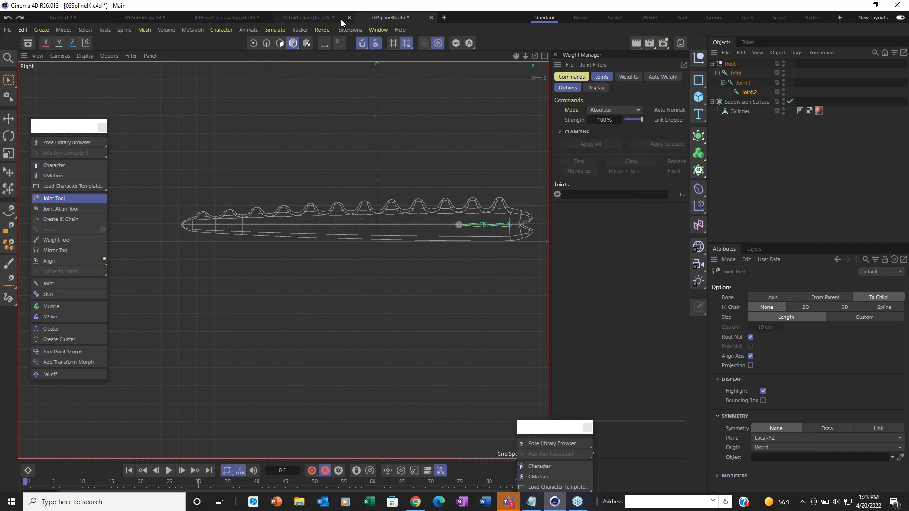
Step: In 02UndulatingTail.c4d, return to the first frame and delete the Root's Vibrate tag and the first joint's IK tag
left_click(326, 18)
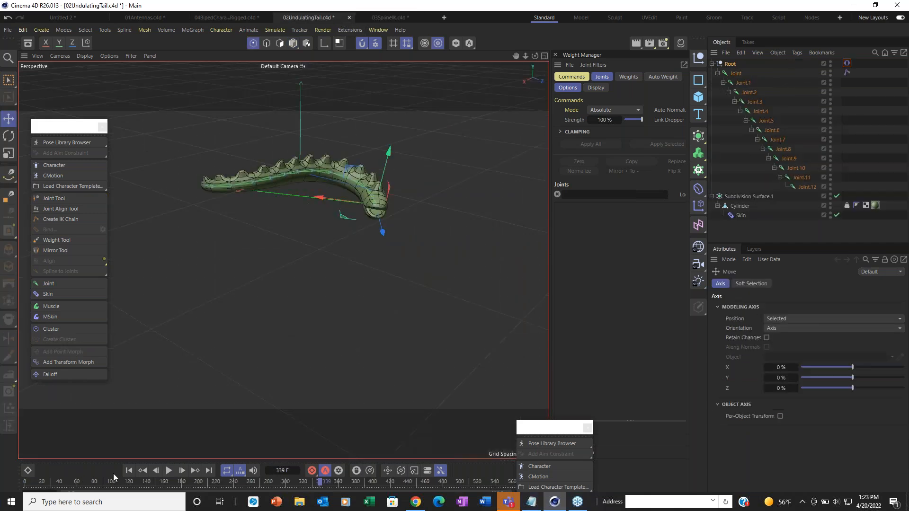
left_click(129, 472)
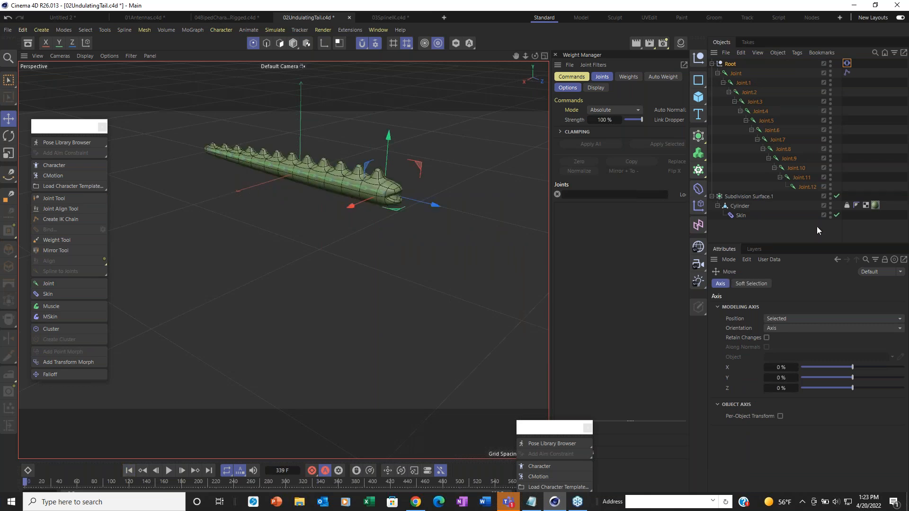
left_click(846, 63)
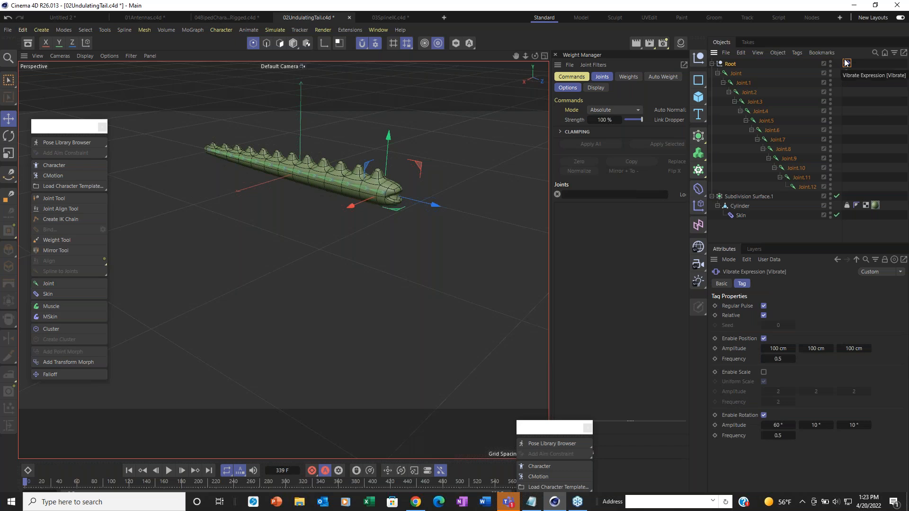
key("Delete")
left_click(845, 73)
key("Delete")
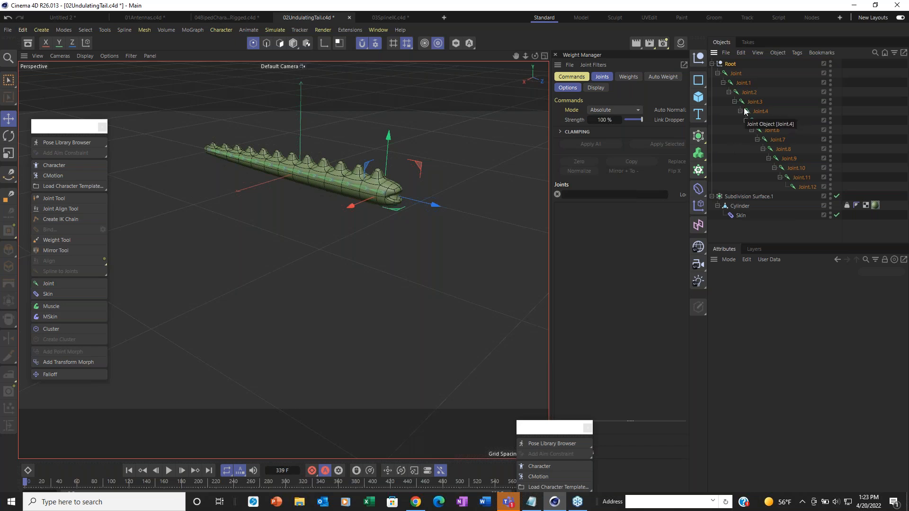
Step: Try rotating Joint.4 in the Right view and undo the rotation
scroll(234, 139, "up", 4)
left_click_drag(334, 187, 391, 167, "alt")
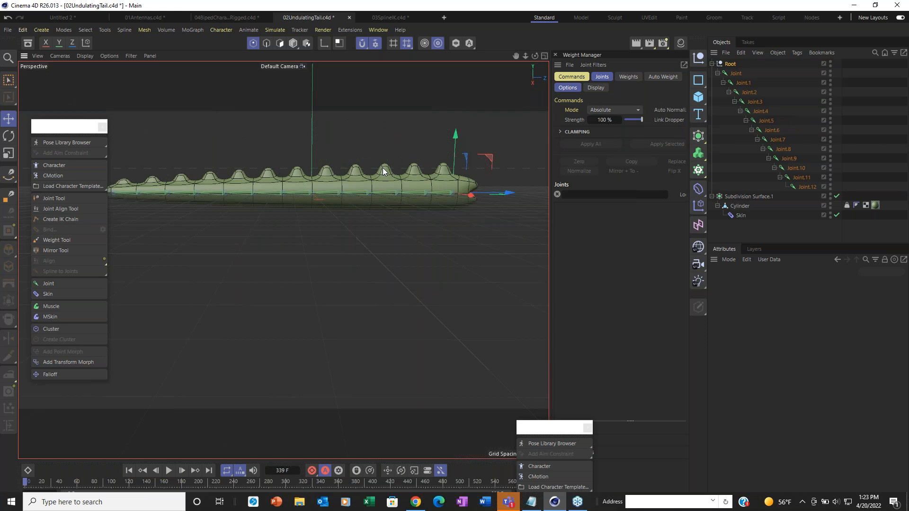
middle_click_drag(344, 194, 370, 268, "alt")
key("F3")
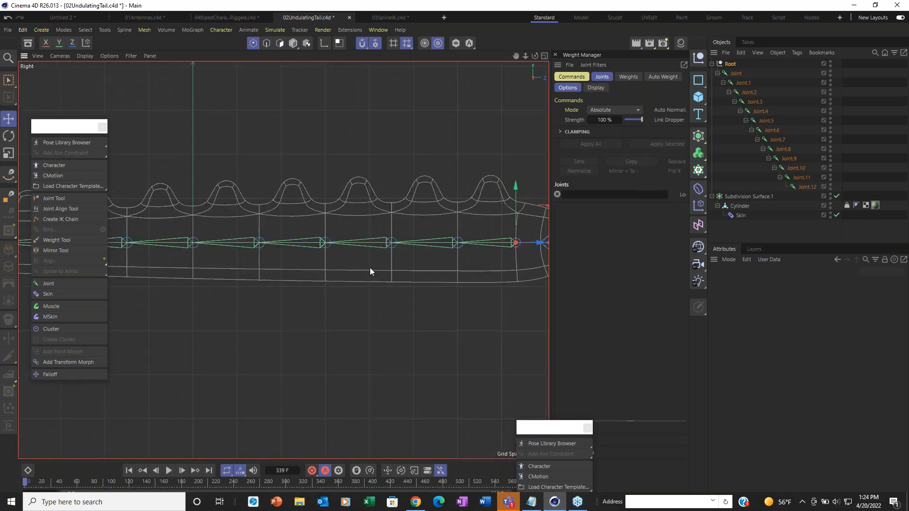
scroll(341, 229, "down", 3)
left_click(757, 111)
left_click(12, 136)
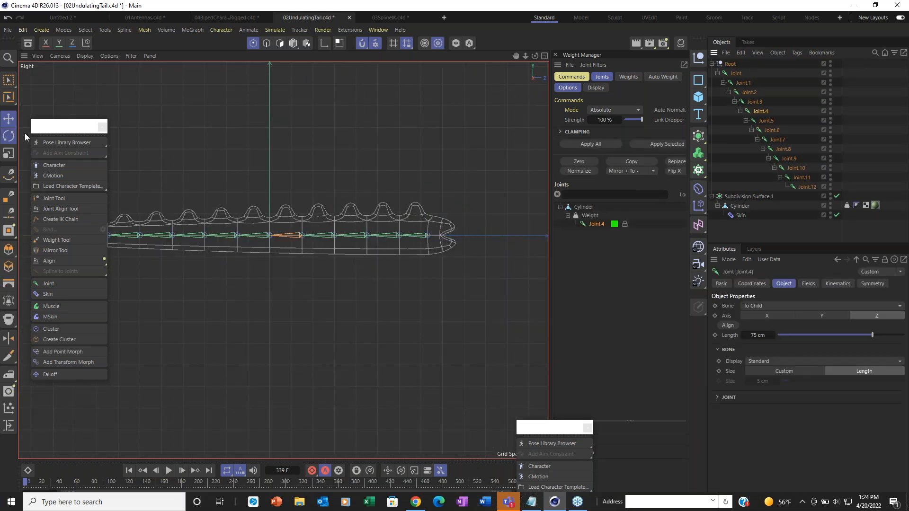
left_click(292, 43)
left_click_drag(312, 205, 335, 215)
key("ctrl+z")
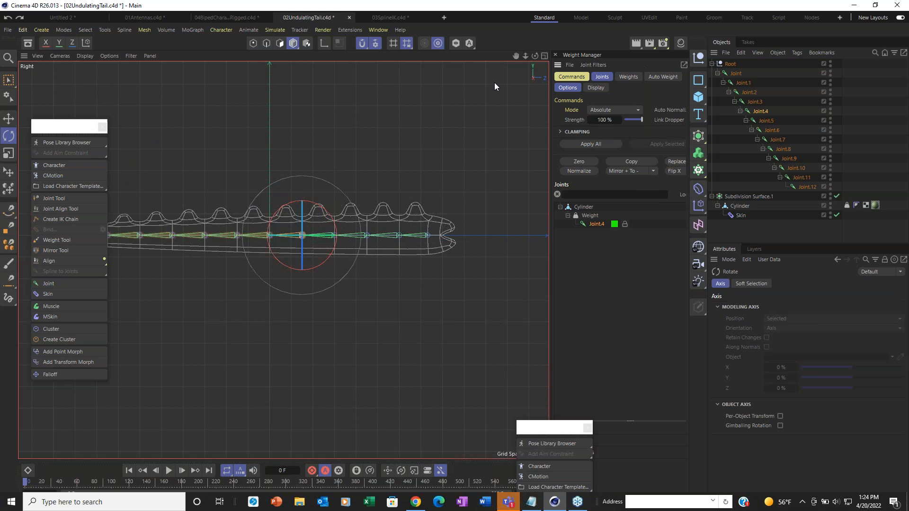
Step: Move the floating character tools palette clear of the tail, try starting a spline above the mouth end, and undo it
middle_click_drag(334, 225, 374, 246, "alt")
left_click_drag(56, 130, 44, 277)
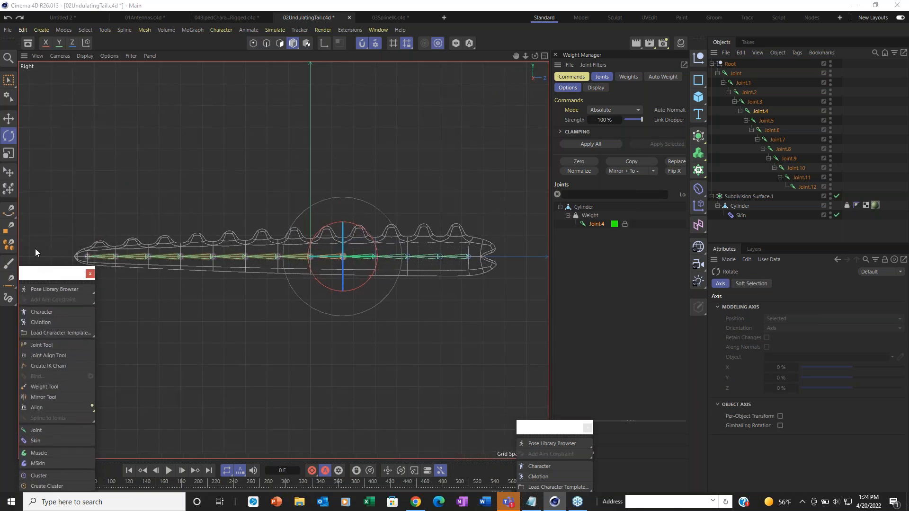
left_click(10, 210)
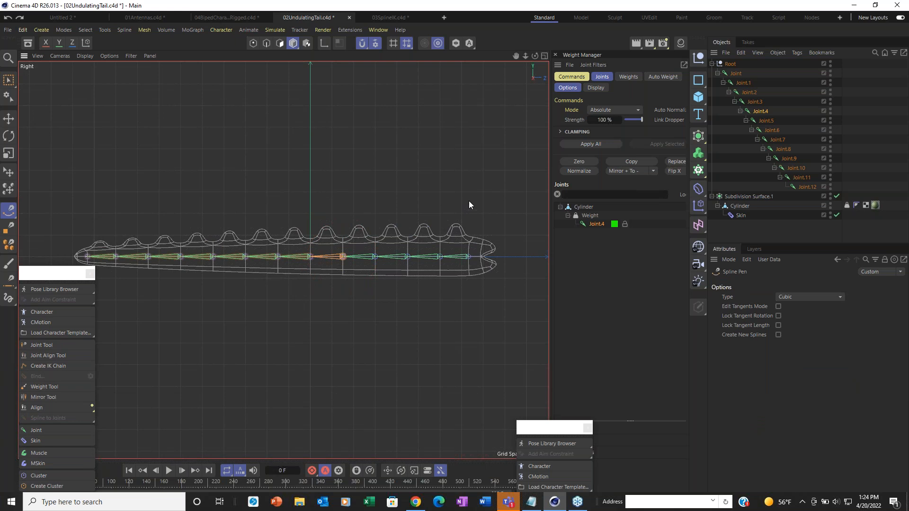
left_click(474, 153)
key("ctrl+z")
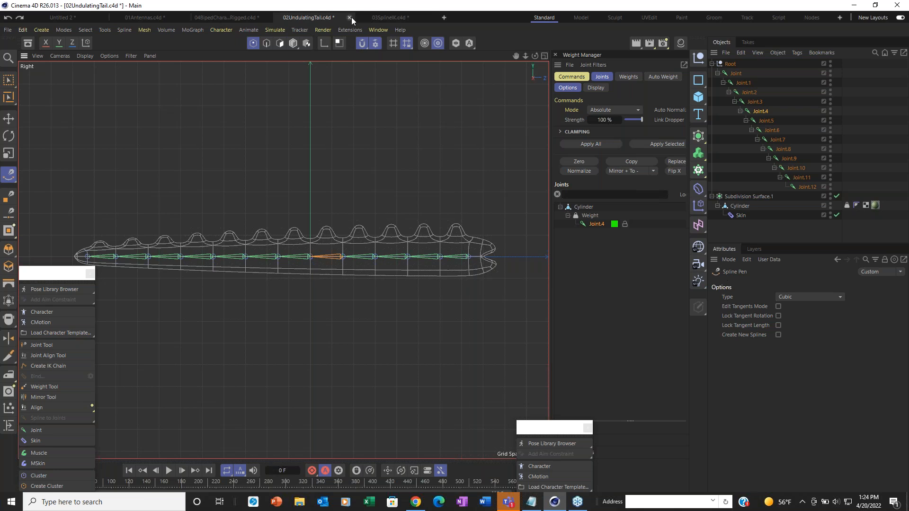
Step: Turn on snapping in the modeling settings and make it snap to Axis instead of Point
left_click(361, 43)
left_click(360, 43)
left_click(9, 118)
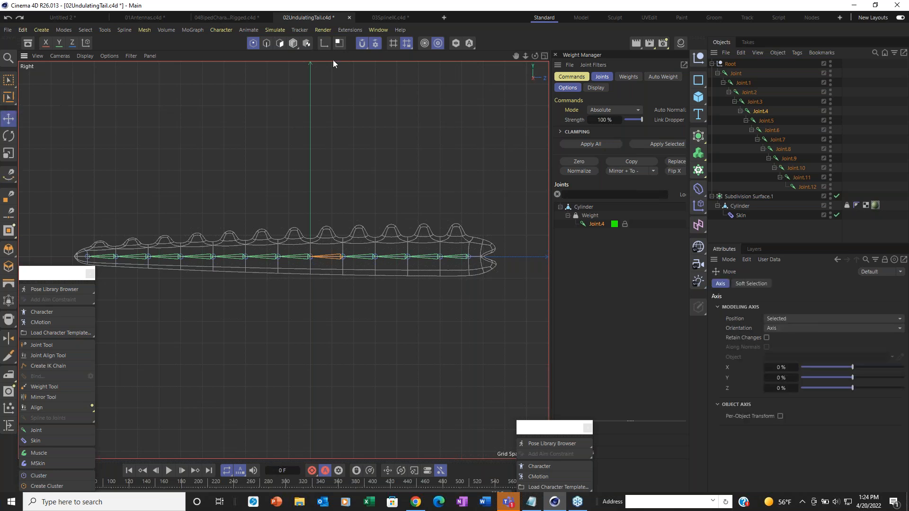
left_click(362, 43)
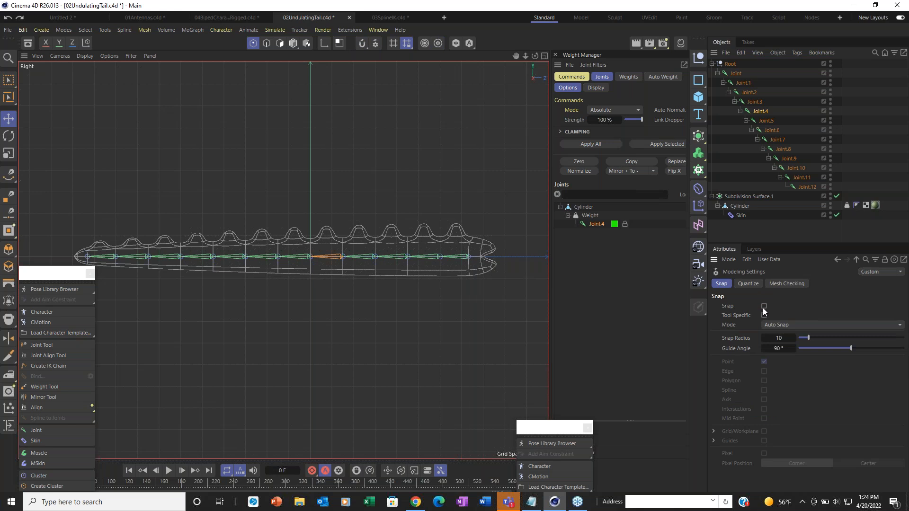
left_click(764, 307)
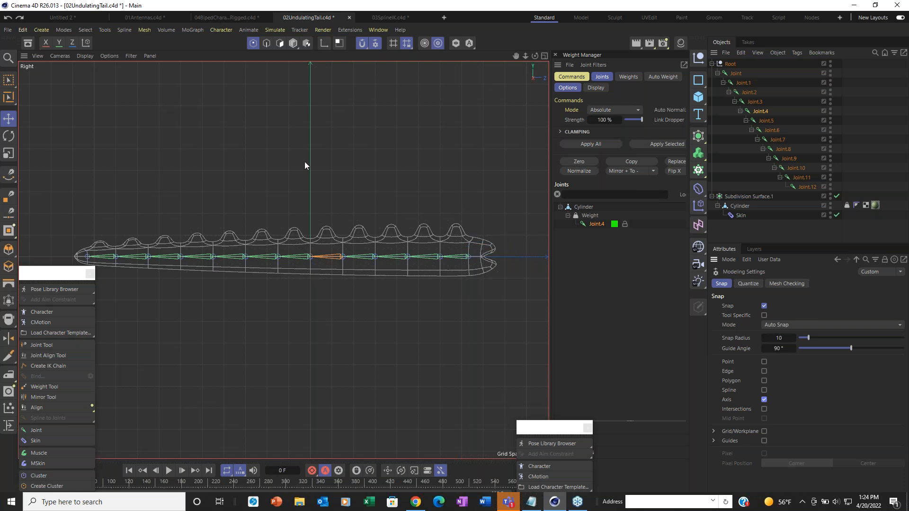
Step: Start a Cubic spline with the Spline Pen, snapping the first point to the first joint at the mouth end and the second to Joint.3
scroll(520, 270, "up", 5)
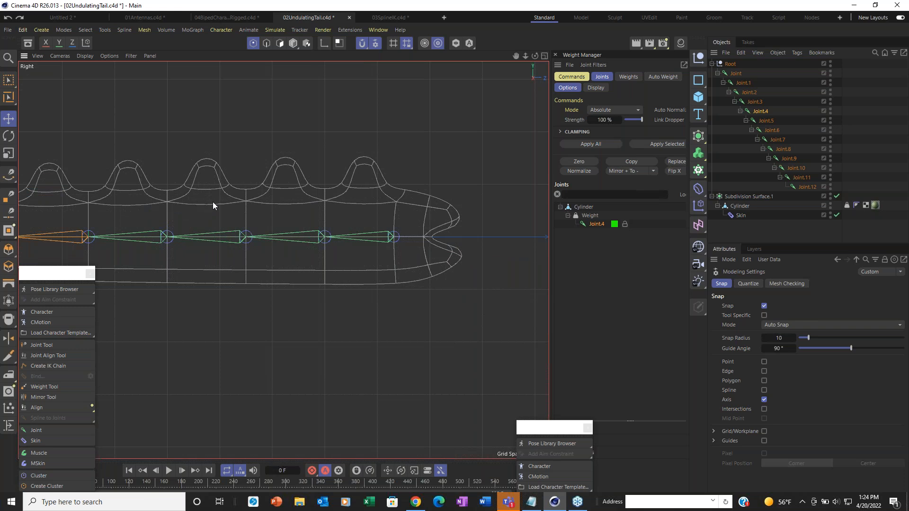
scroll(213, 203, "down", 3)
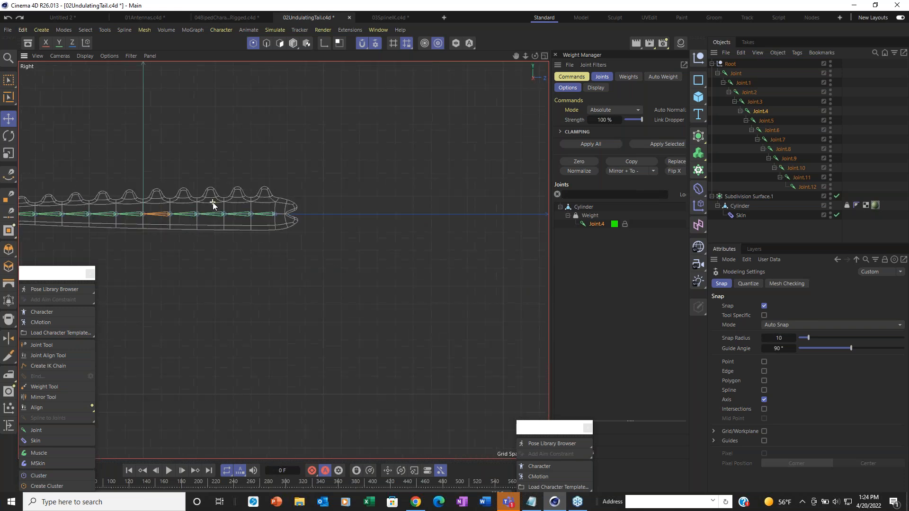
left_click(8, 175)
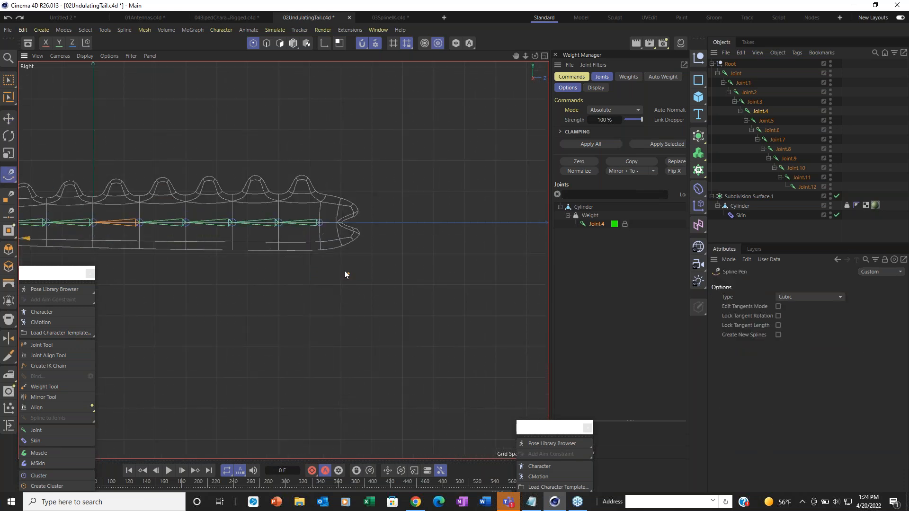
left_click(320, 225)
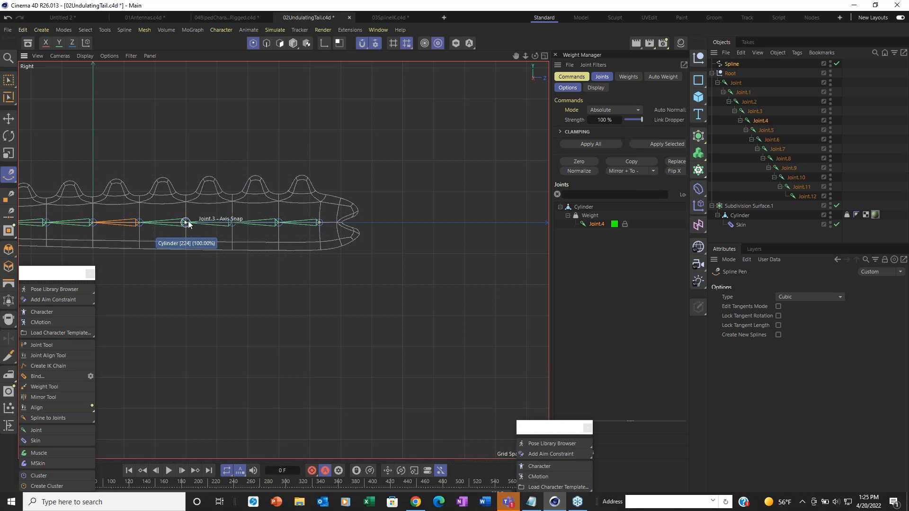
middle_click_drag(241, 204, 416, 203, "alt")
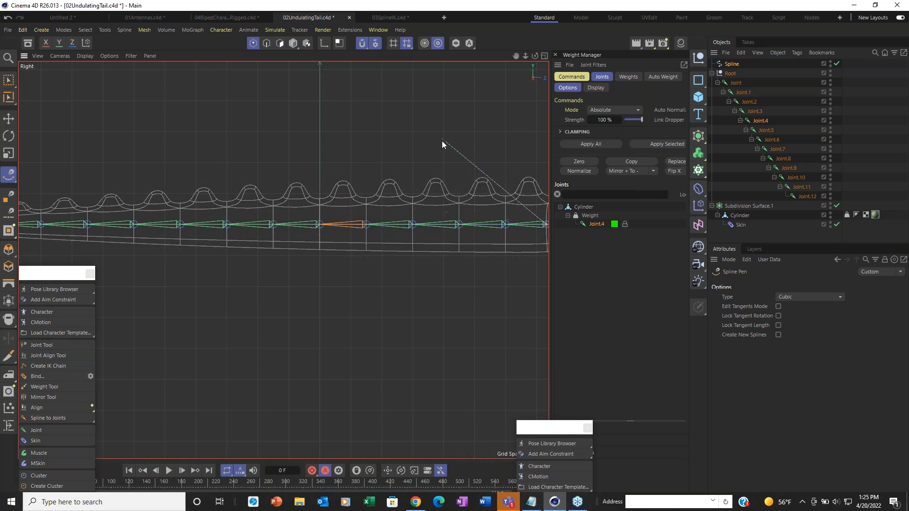
middle_click_drag(441, 144, 318, 154, "alt")
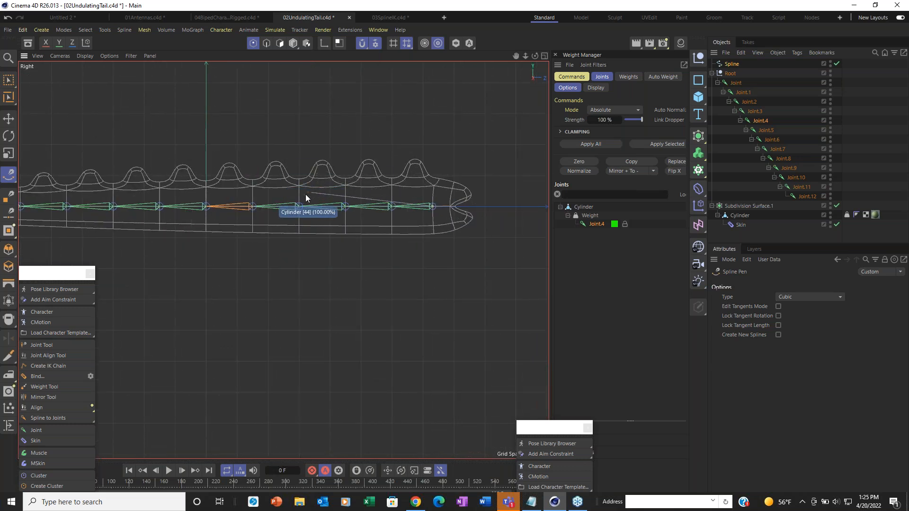
left_click(299, 207)
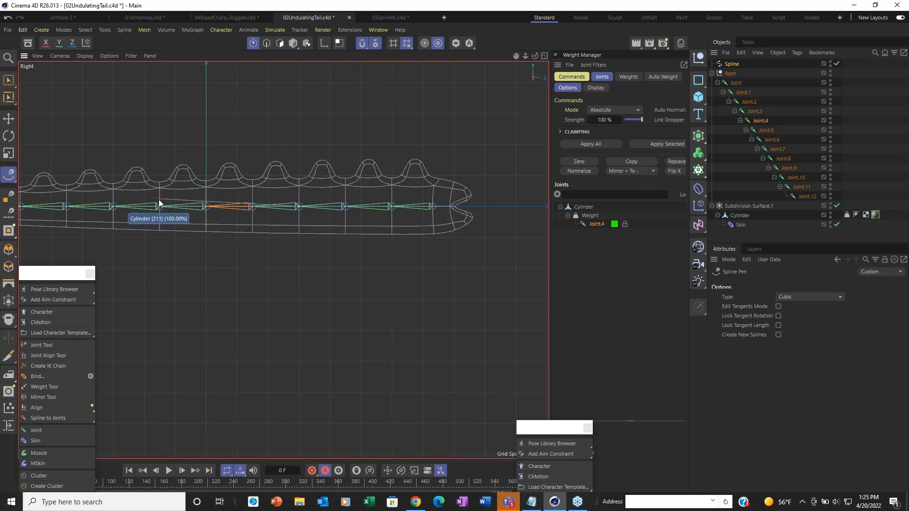
Step: Continue the spline along the chain, snapping its third point to Joint.6 and its fourth to Joint.9, undoing any misplaced points
key("ctrl+z")
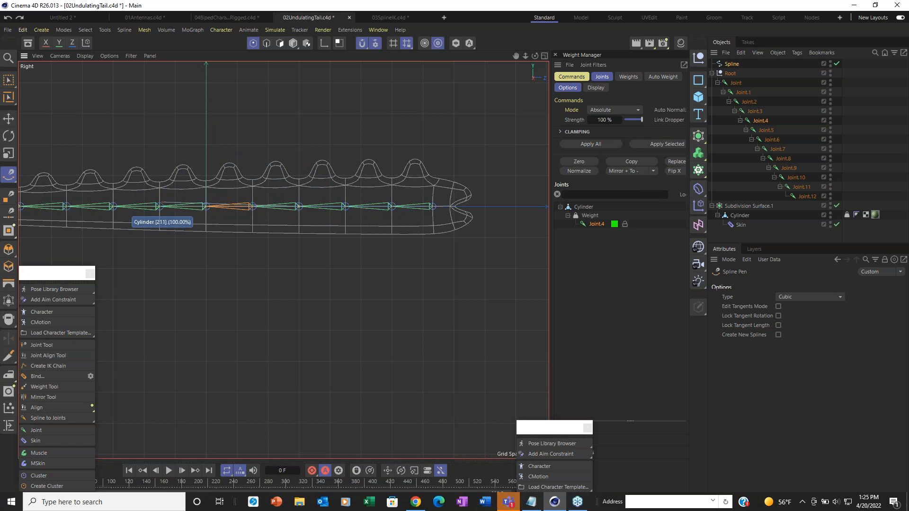
left_click(162, 209)
key("ctrl+z")
left_click(160, 212)
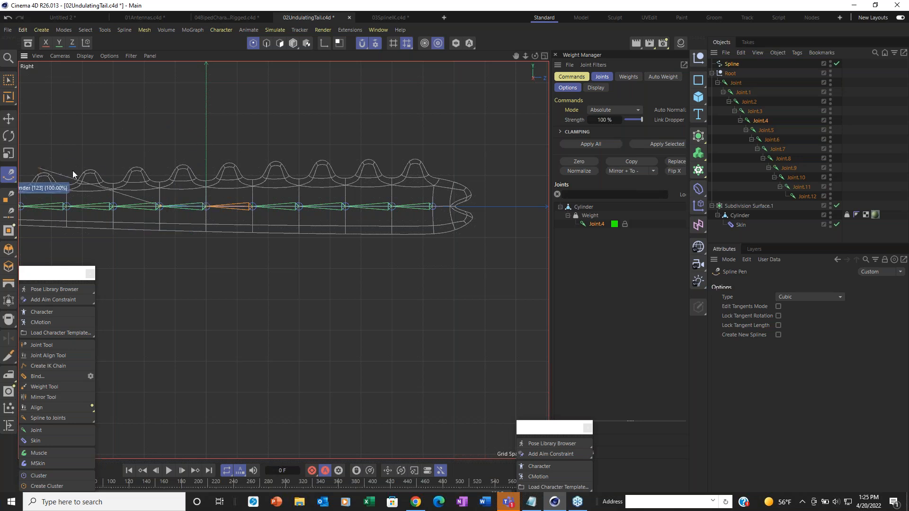
middle_click_drag(77, 170, 331, 163, "alt")
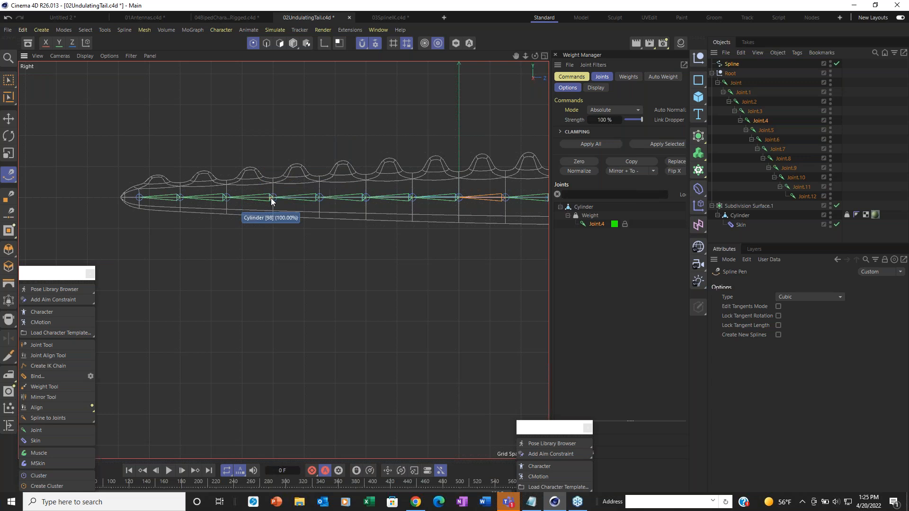
scroll(285, 187, "up", 10)
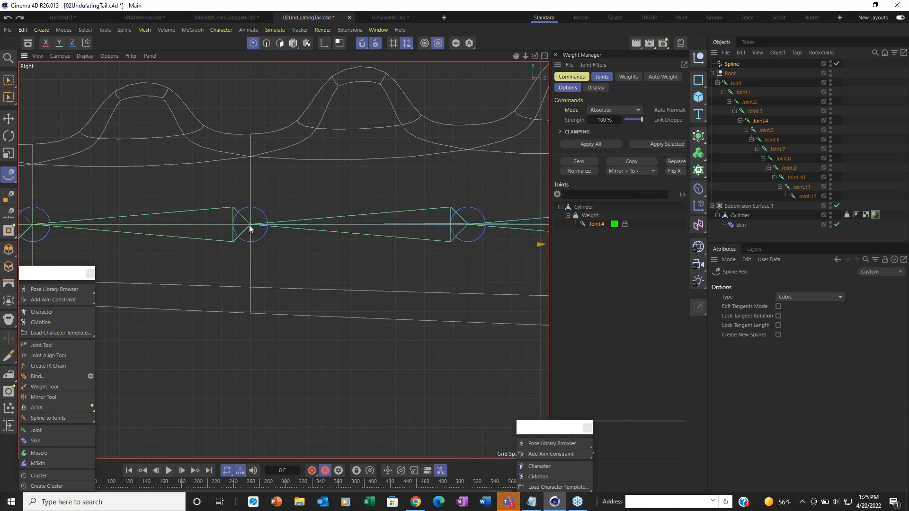
left_click(269, 177)
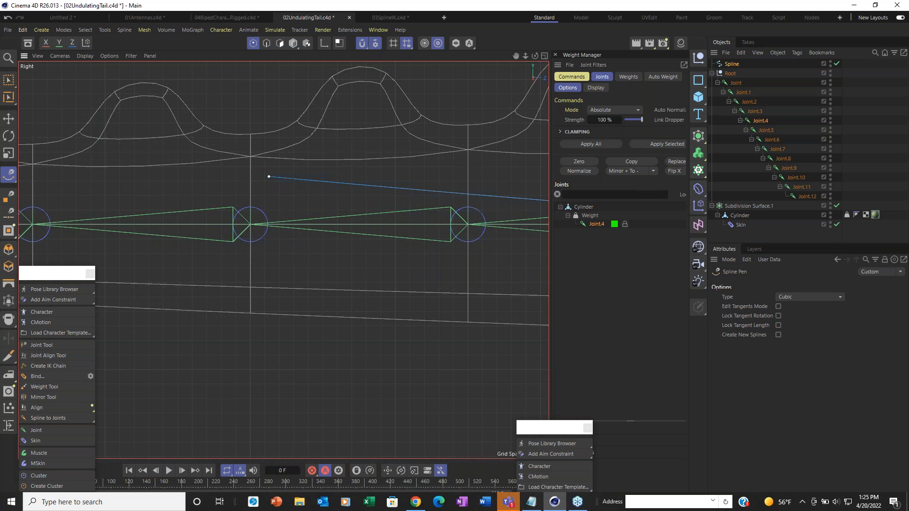
left_click_drag(276, 183, 252, 223)
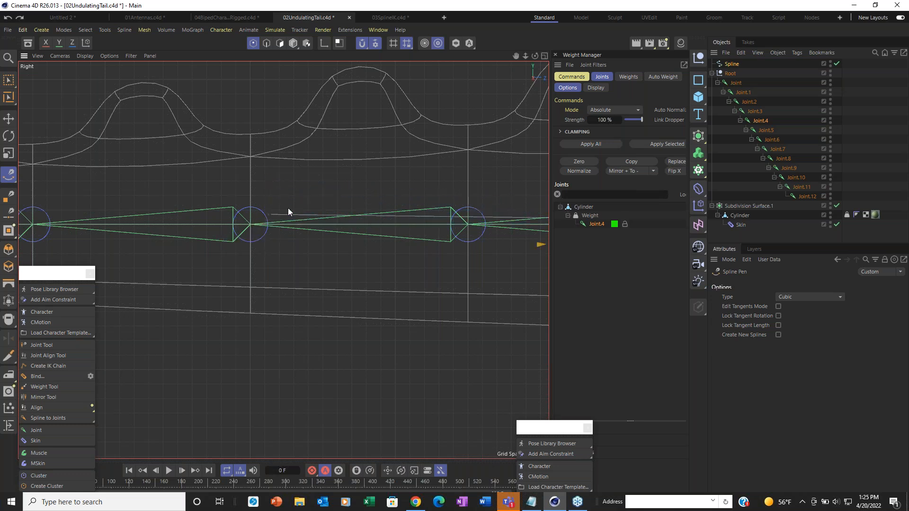
left_click(251, 224)
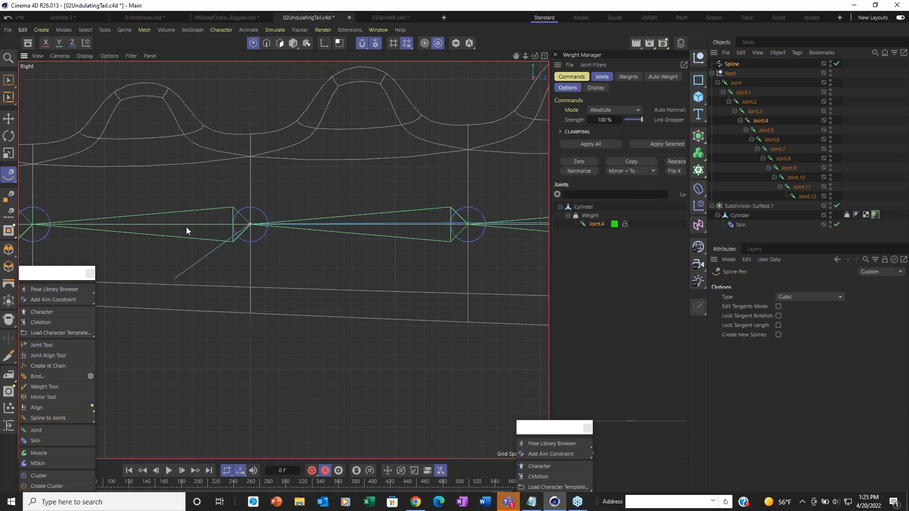
Step: Snap the spline's fifth and last point to Joint.12 at the tail tip and finish drawing
scroll(186, 217, "down", 5)
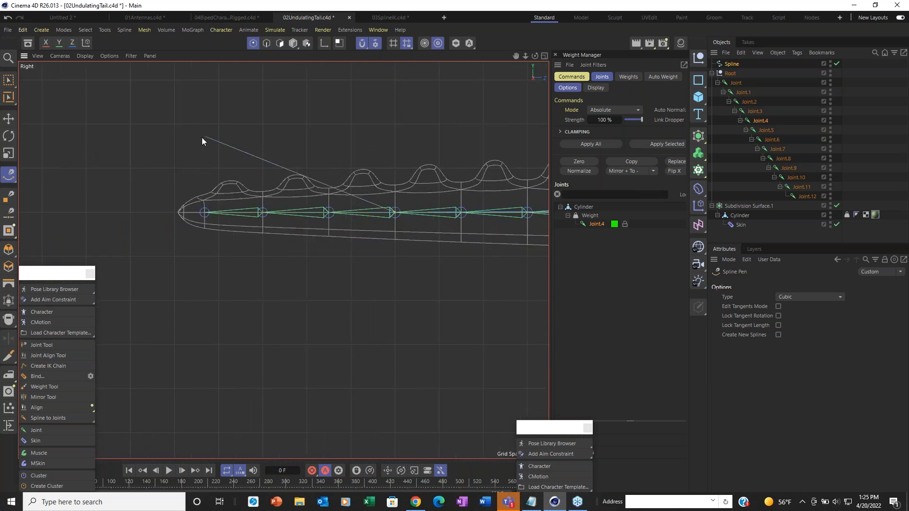
left_click(204, 214)
left_click(9, 119)
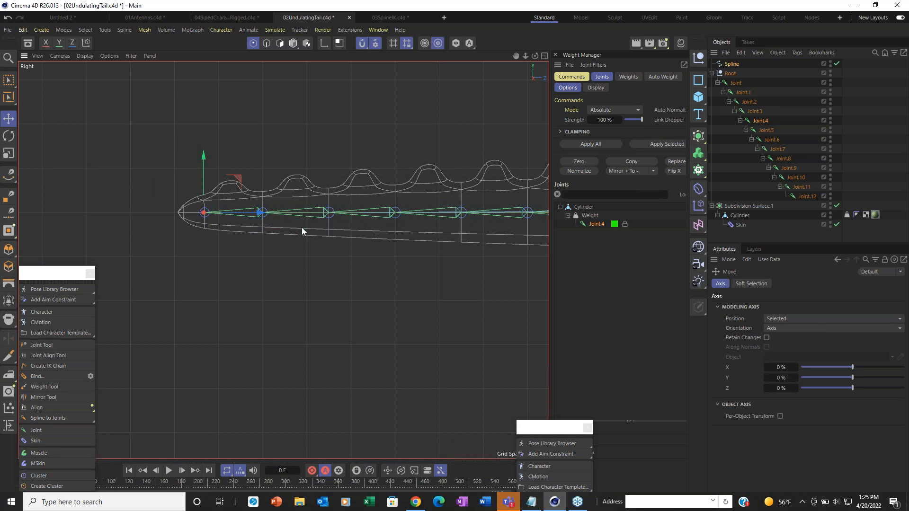
Step: Select the Spline and try moving it as a whole object up above the tail in the Right view
scroll(302, 227, "down", 5)
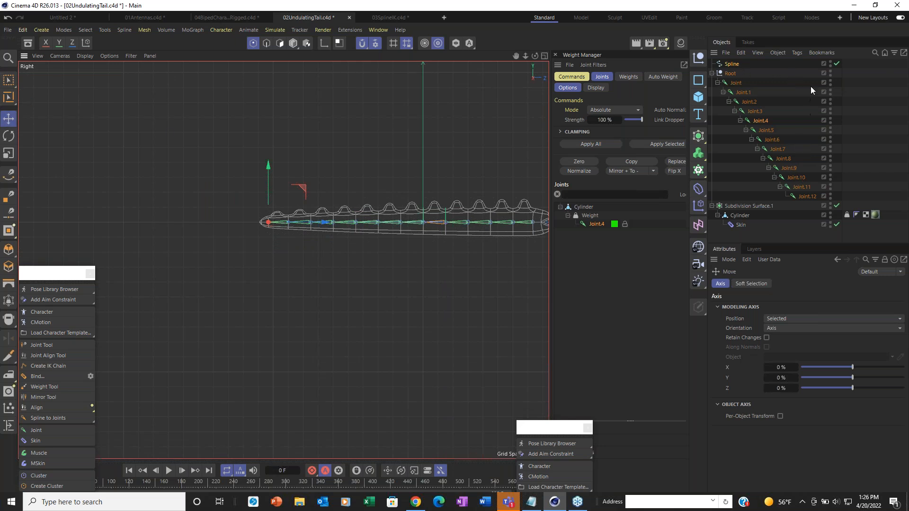
left_click(732, 64)
left_click(280, 43)
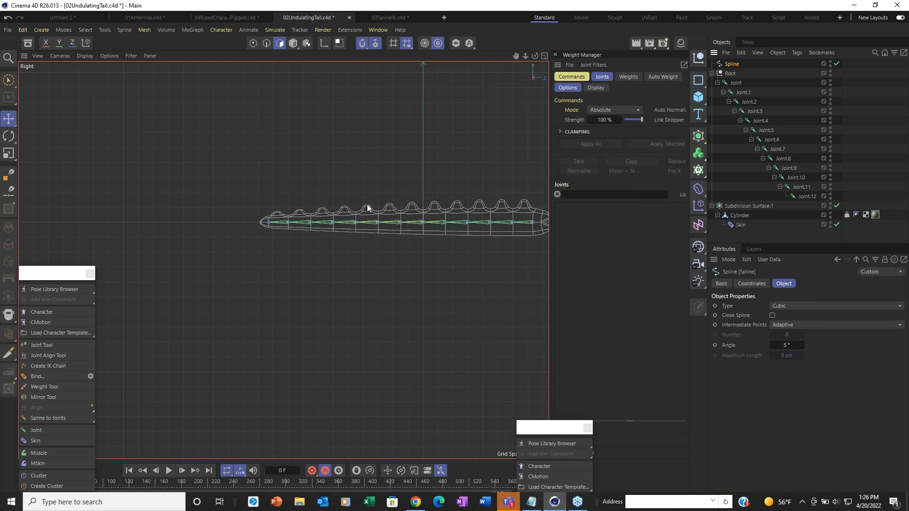
key("super")
type("Play")
left_click(447, 152)
middle_click_drag(447, 152, 328, 182, "alt")
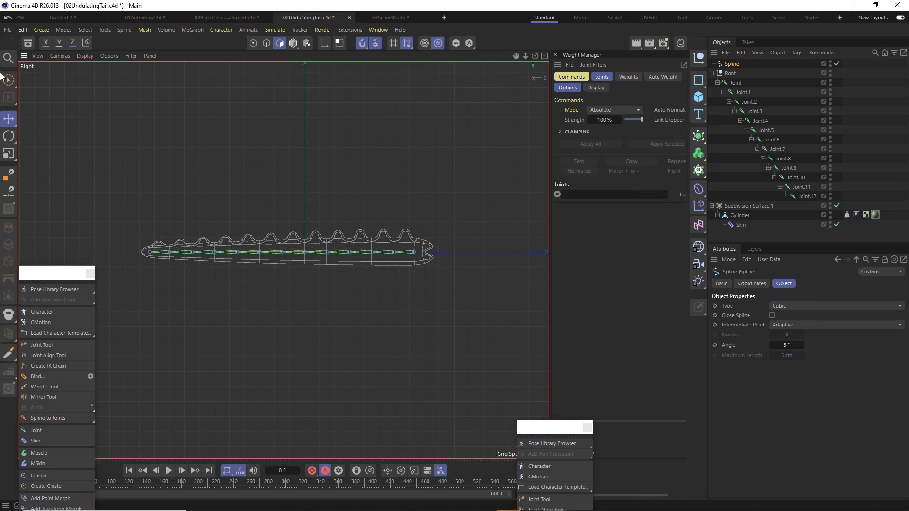
left_click(9, 119)
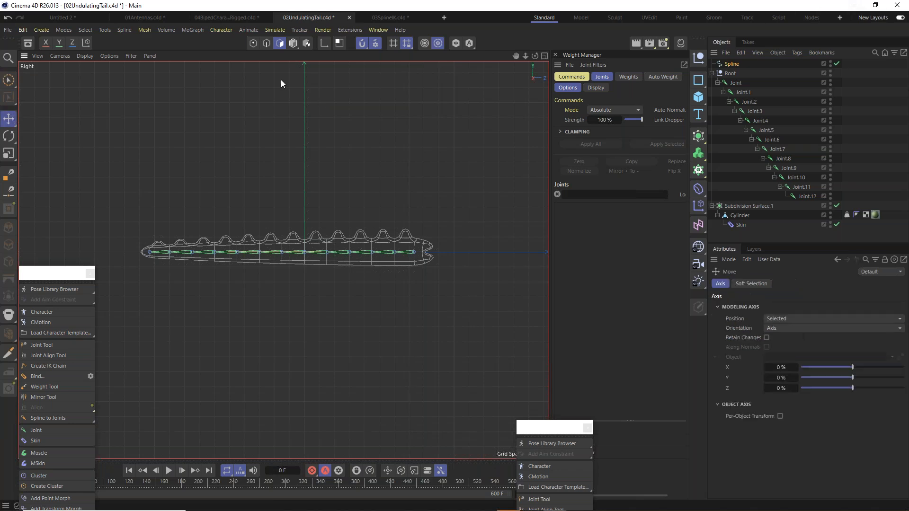
left_click(293, 44)
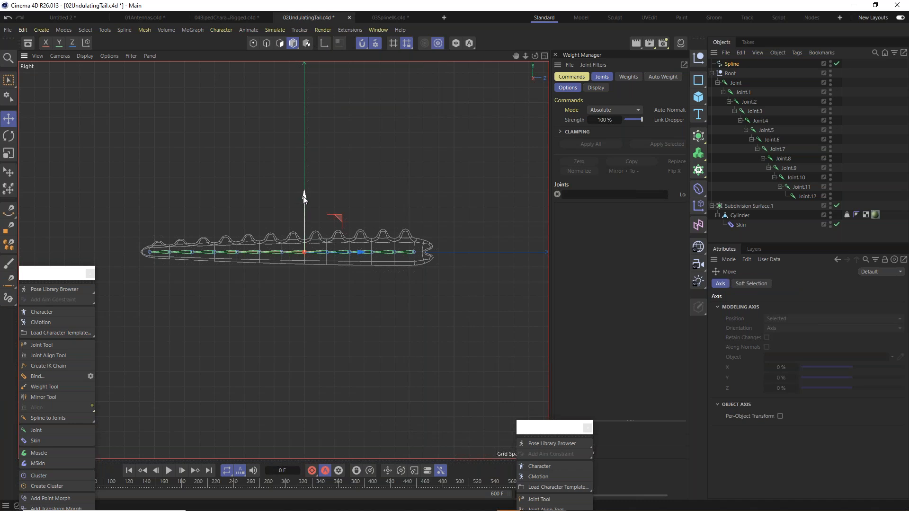
left_click_drag(305, 196, 317, 111)
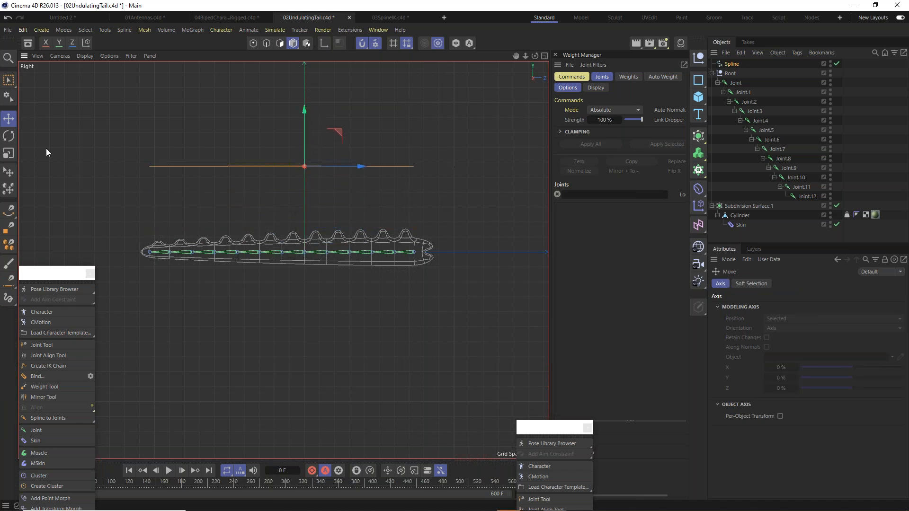
Step: Try raising the spline's fourth and middle points individually, then undo these moves and the raise of the whole spline
left_click(256, 43)
left_click(346, 167)
left_click_drag(350, 114, 350, 78)
key("ctrl+z")
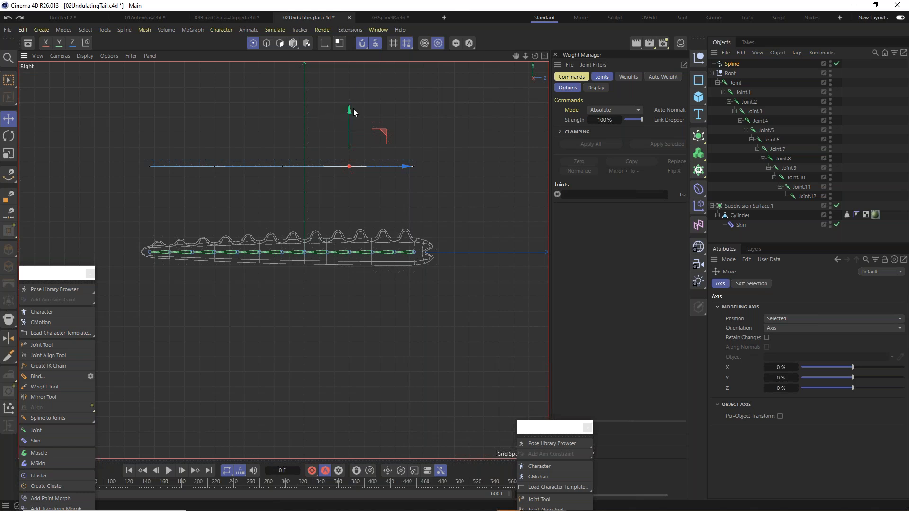
left_click_drag(353, 112, 353, 64)
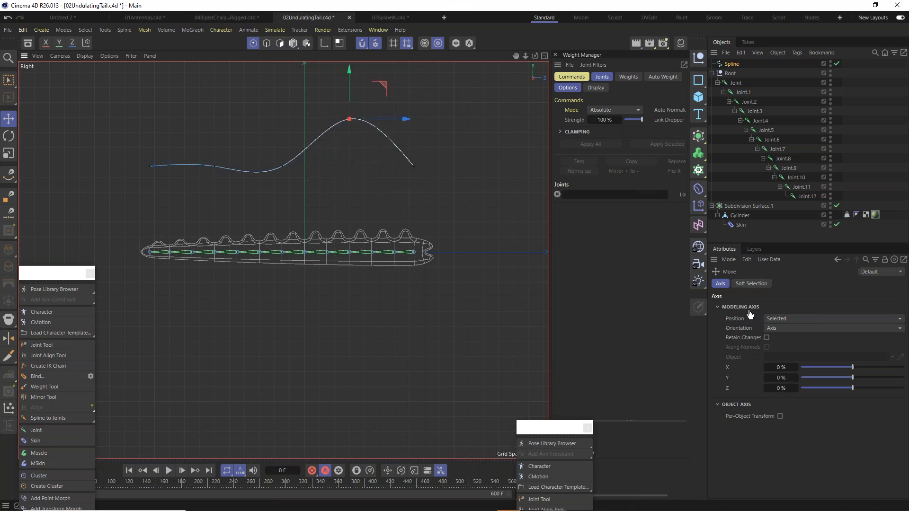
key("ctrl+z")
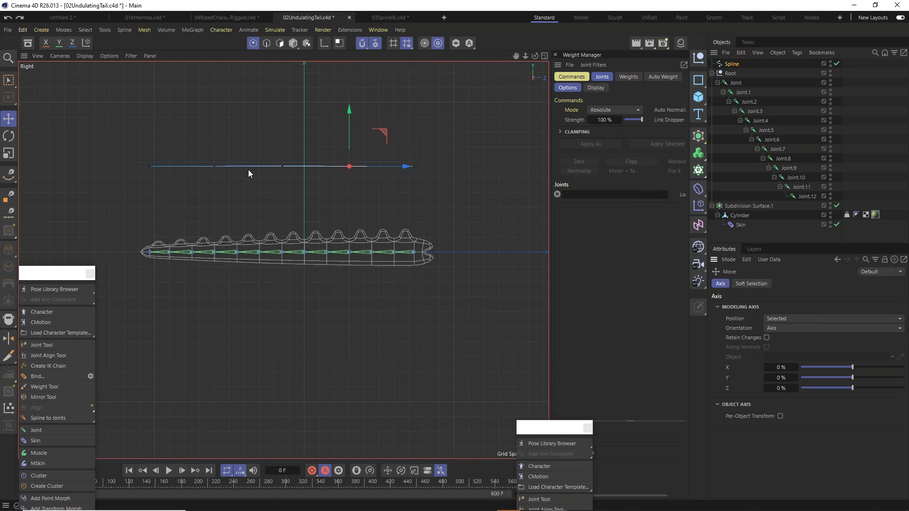
left_click(281, 167)
mouse_move(278, 113)
left_mouse_down()
mouse_move(275, 75)
mouse_move(280, 95)
left_mouse_up()
key("ctrl+z")
key("ctrl+z")
key("ctrl+z")
key("ctrl+z")
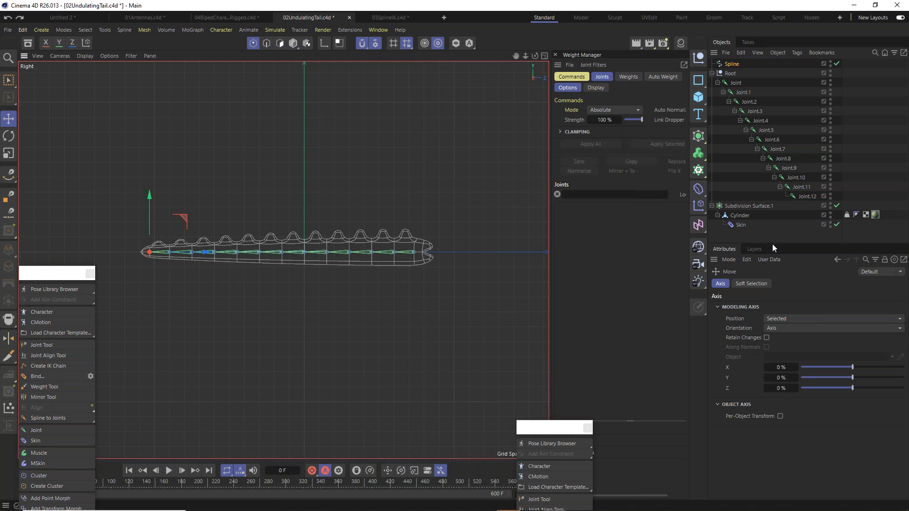
Step: Add an IK-Spline rigging tag to the first joint and show its Tag properties with room for all settings
left_click_drag(772, 244, 783, 327)
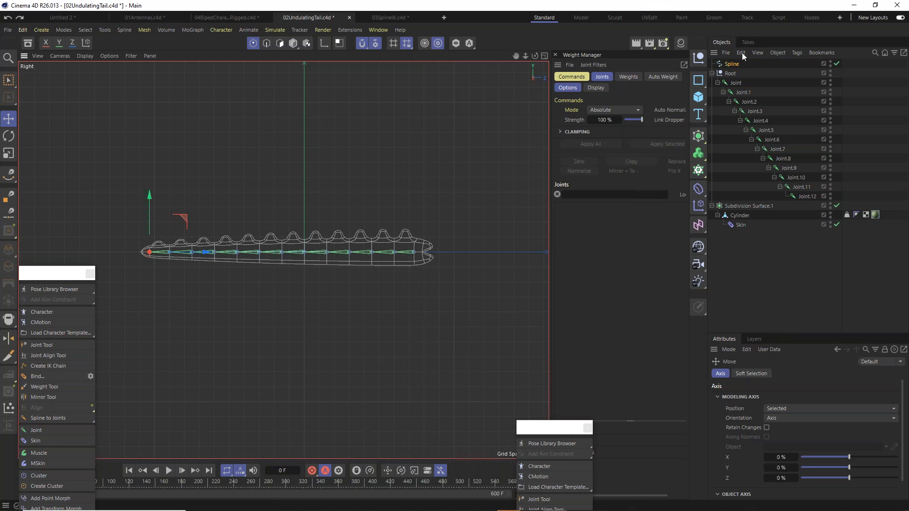
left_click(736, 84)
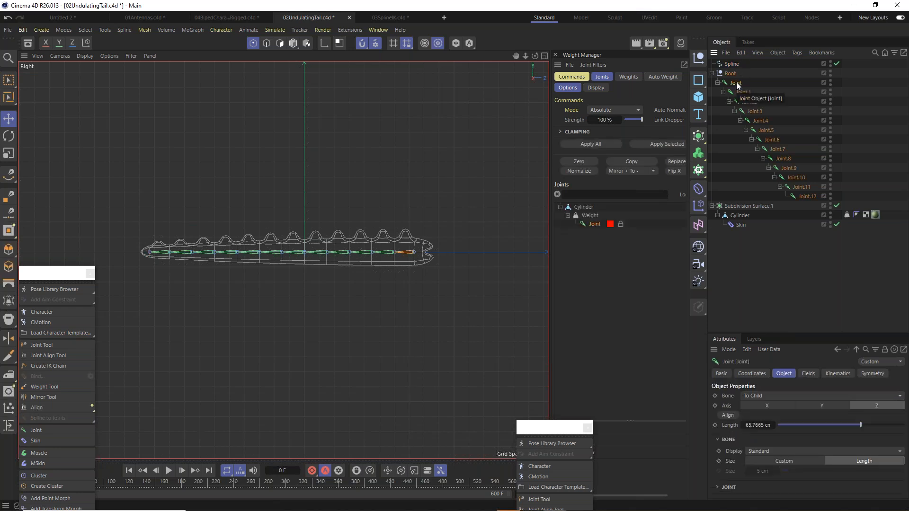
right_click(736, 83)
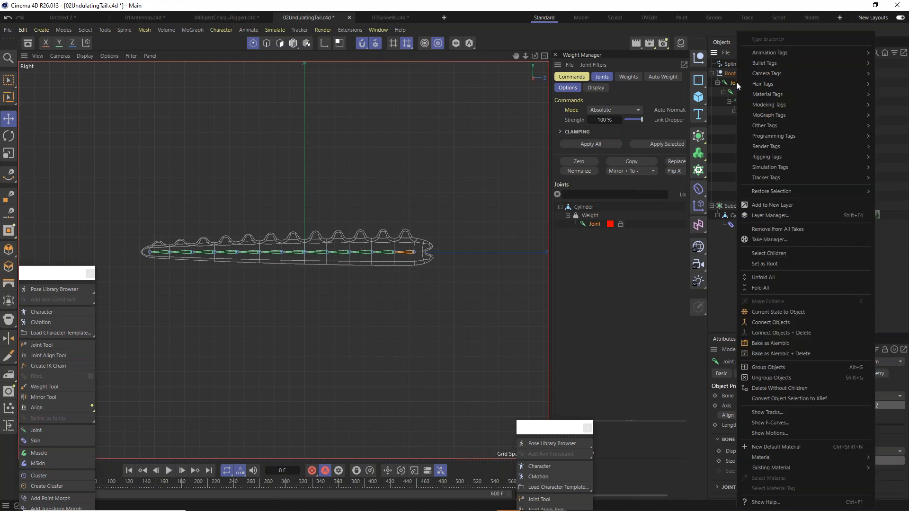
mouse_move(819, 153)
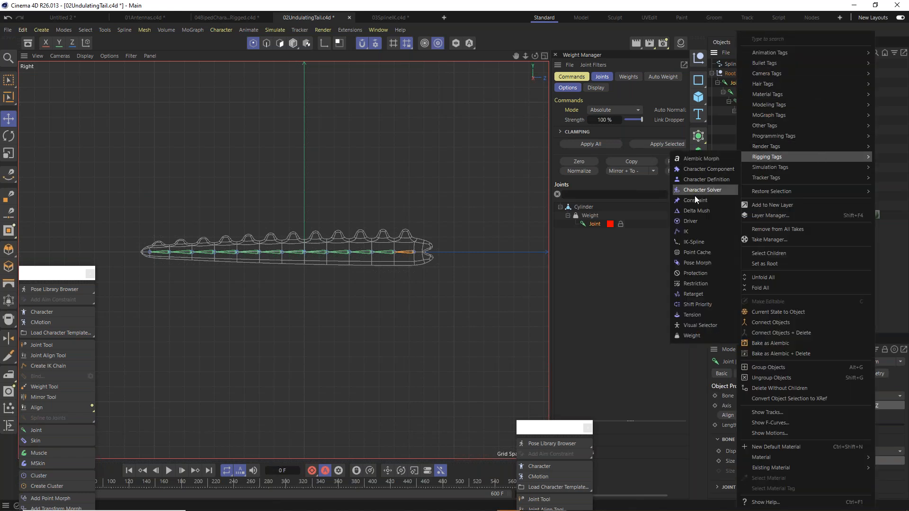
left_click(699, 244)
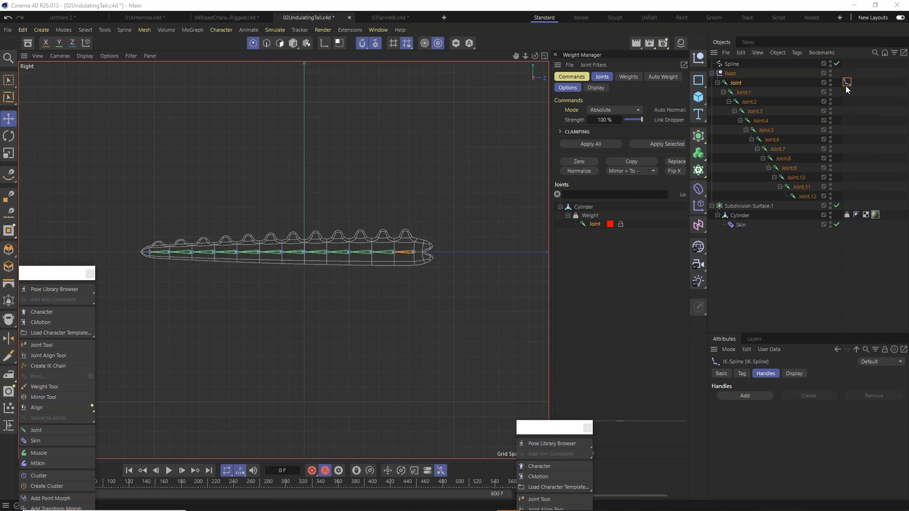
left_click(741, 373)
left_click_drag(757, 336, 754, 278)
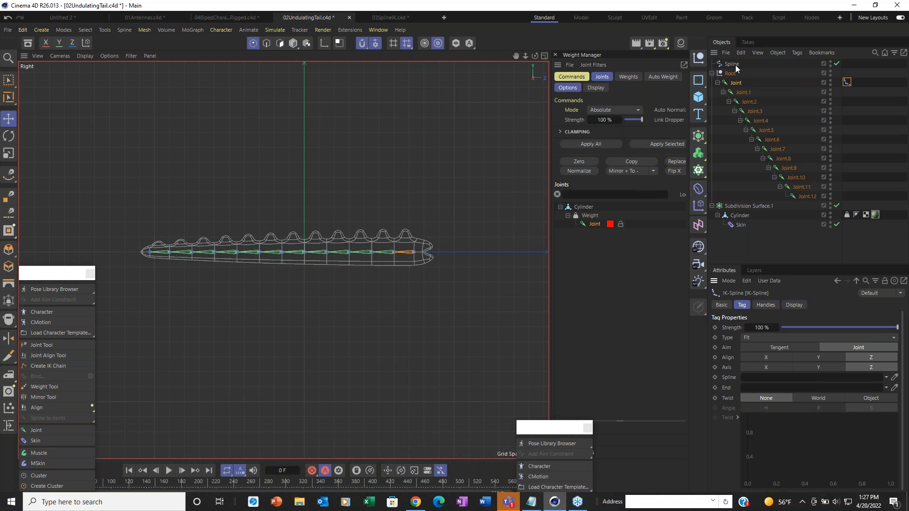
Step: Link the Spline as the IK-Spline tag's spline and Joint.12 as its end joint
key("F1")
key("F2")
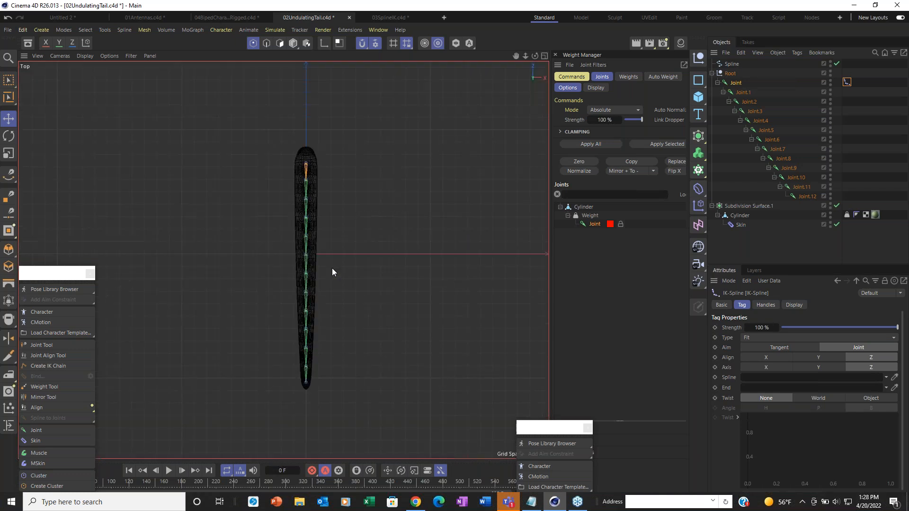
left_click(731, 63)
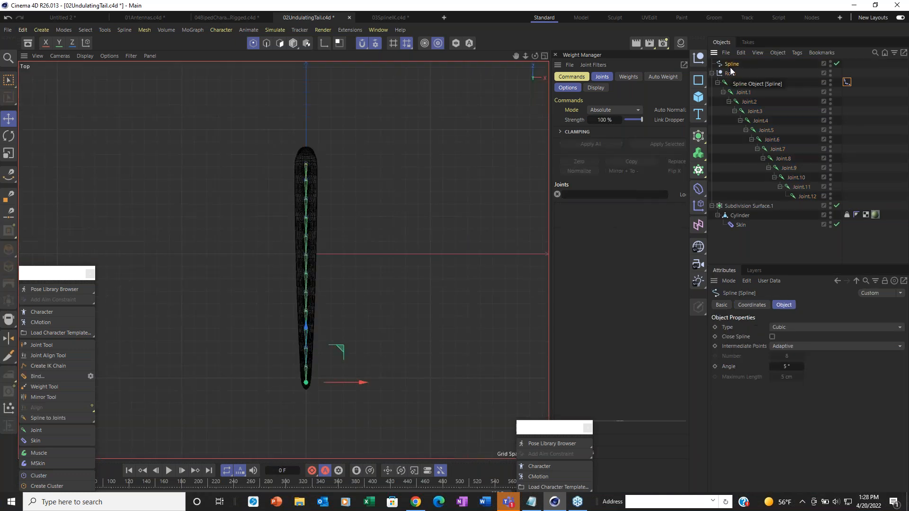
key("F1")
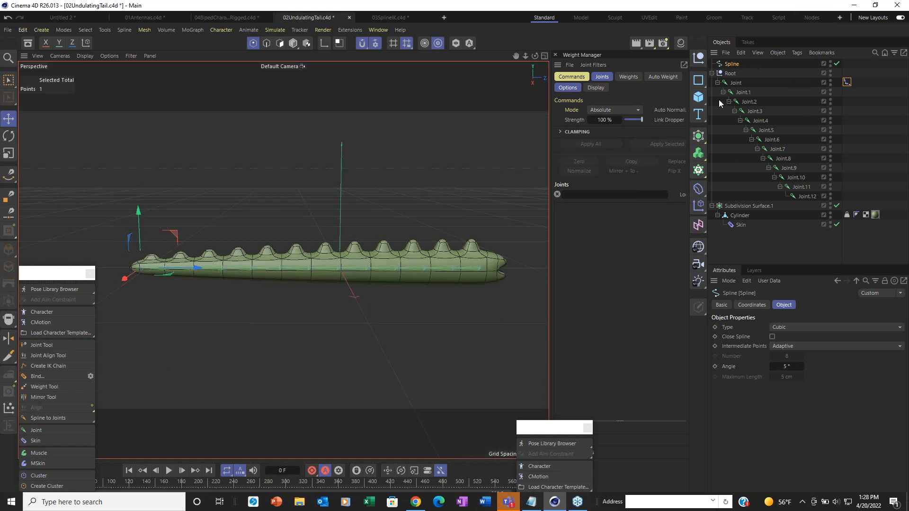
left_click(846, 82)
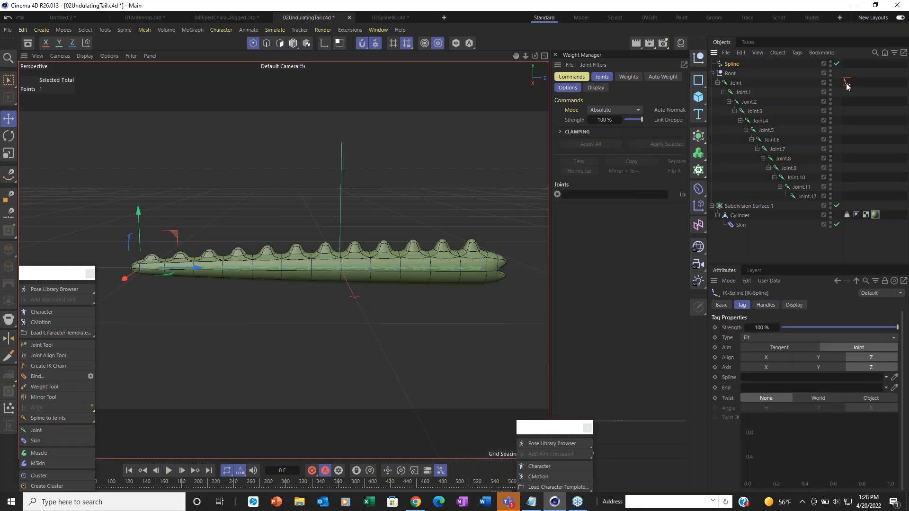
left_click_drag(733, 66, 775, 382)
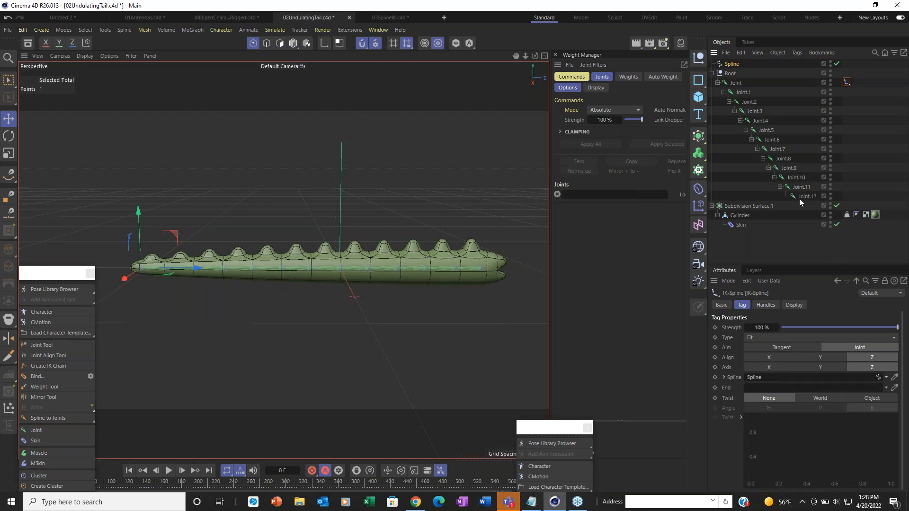
left_click_drag(803, 197, 773, 387)
Step: Select the spline's second point, near the tail's base, using Rectangle Selection in the perspective view
left_click(8, 119)
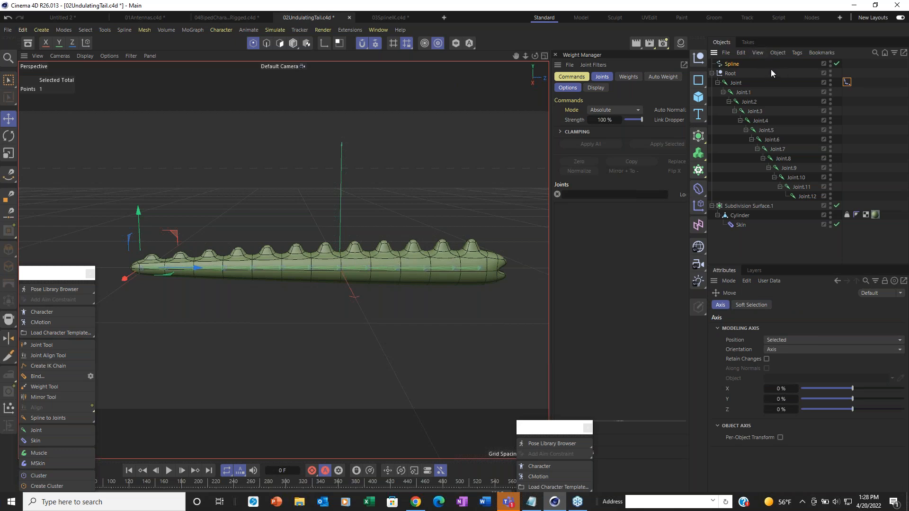
left_click(729, 64)
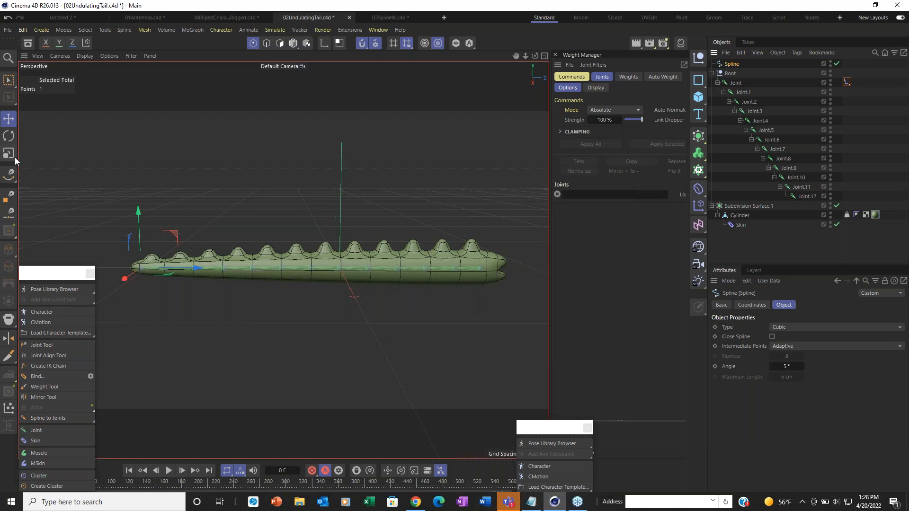
left_click(9, 114)
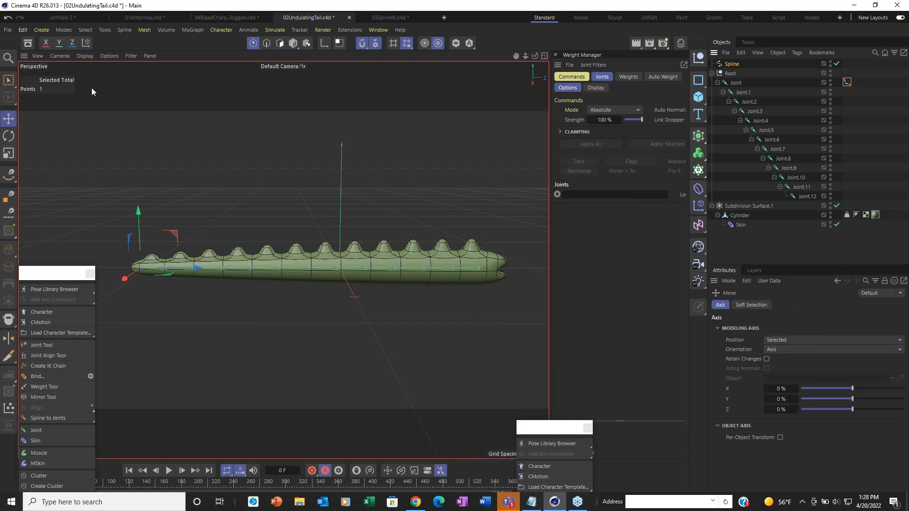
left_click(11, 84)
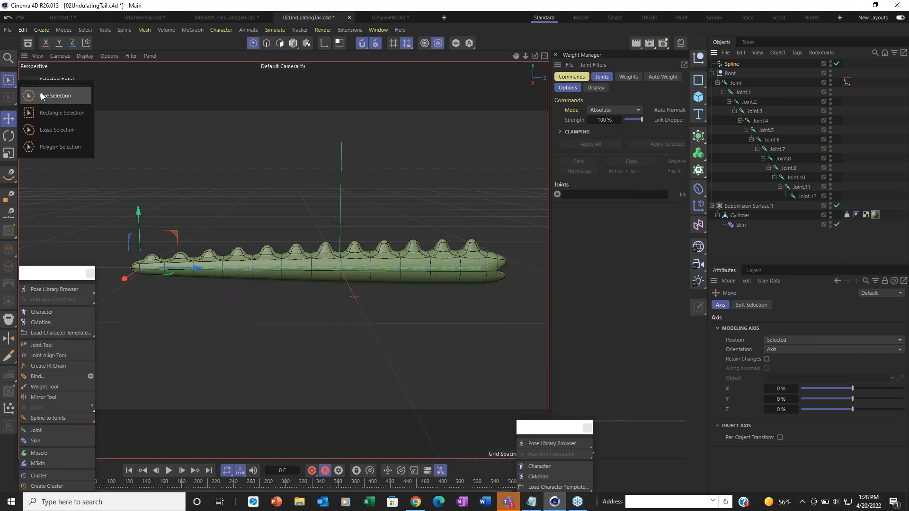
left_click(73, 109)
left_click_drag(382, 207, 416, 336)
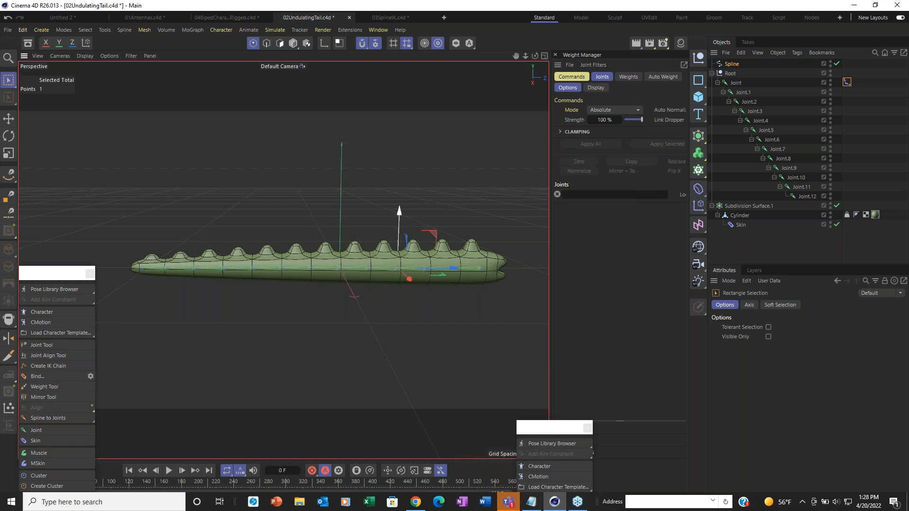
Step: Try raising the spline's second point and its last point at the tail tip, then undo both moves
left_click_drag(399, 207, 436, 140)
left_click_drag(125, 251, 198, 291)
left_click_drag(140, 211, 231, 104)
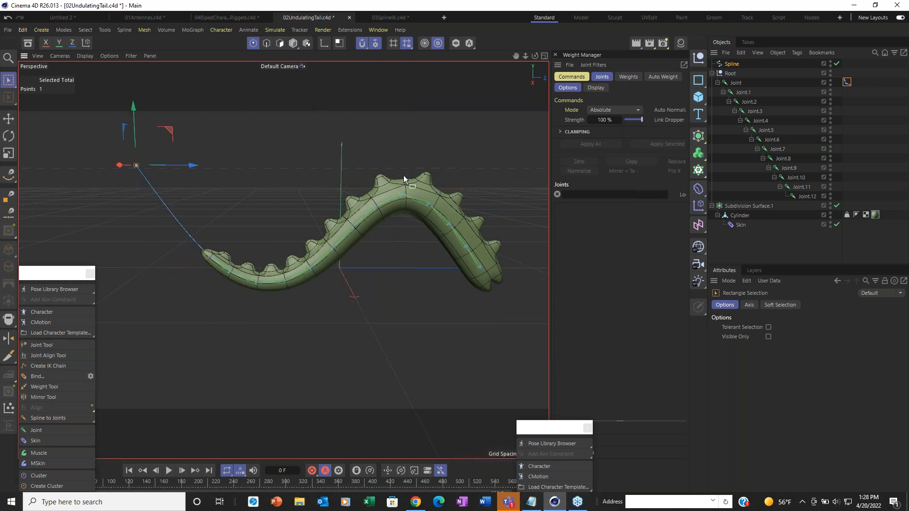
key("ctrl+z")
key("ctrl+z")
key("ctrl+z")
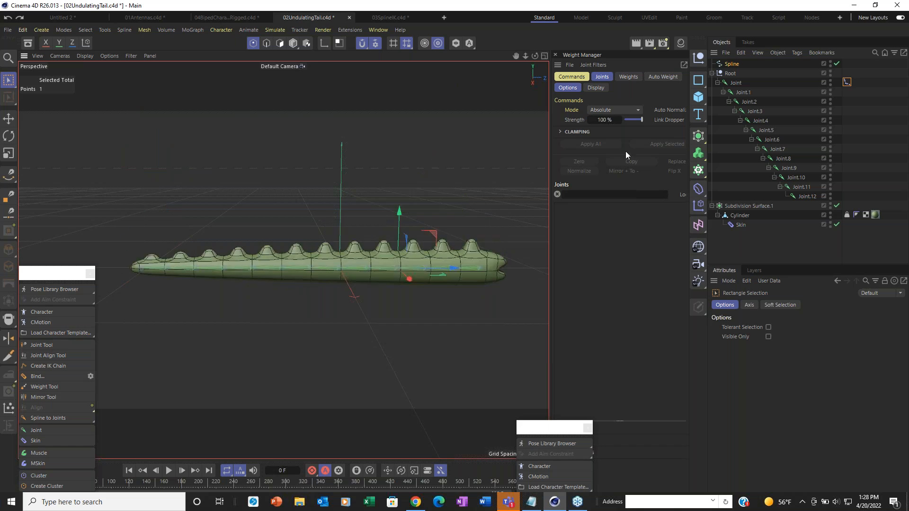
Step: Raise the spline's second point well above the tail and set the IK-Spline tag's type to Equal
left_click(845, 83)
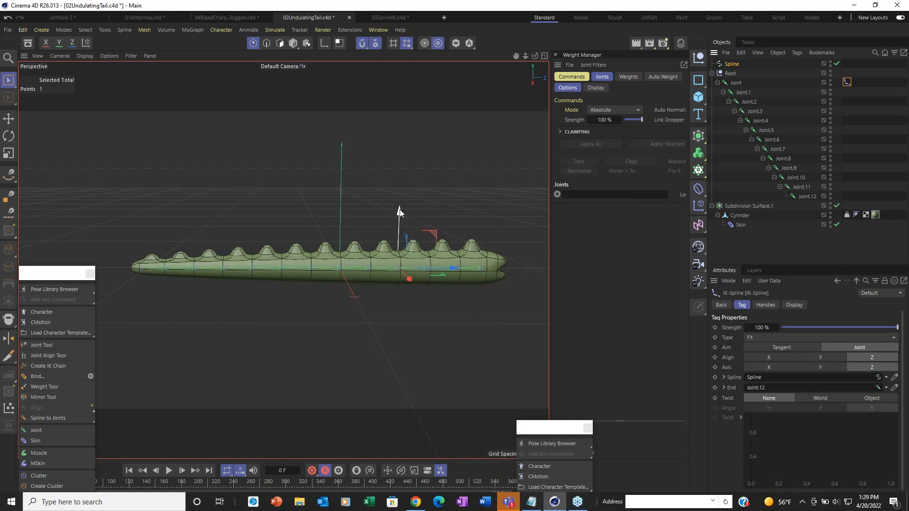
left_click_drag(399, 211, 447, 144)
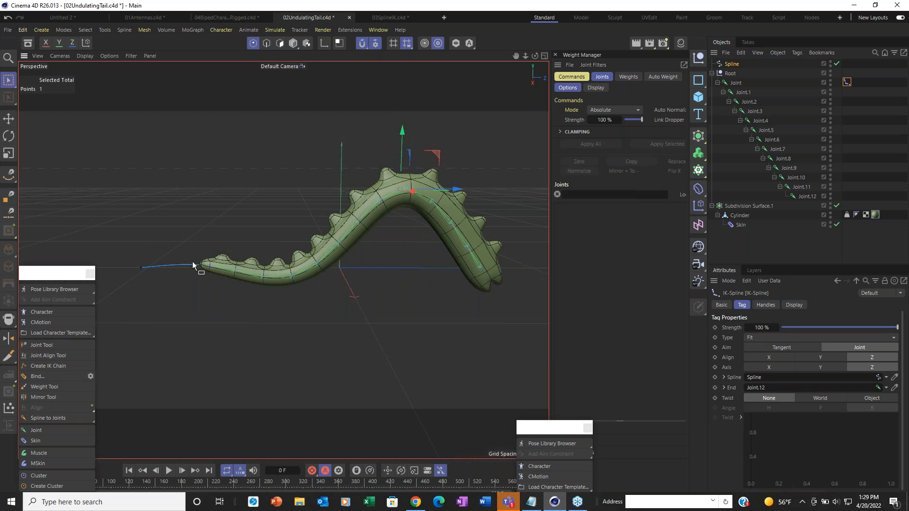
left_click(773, 338)
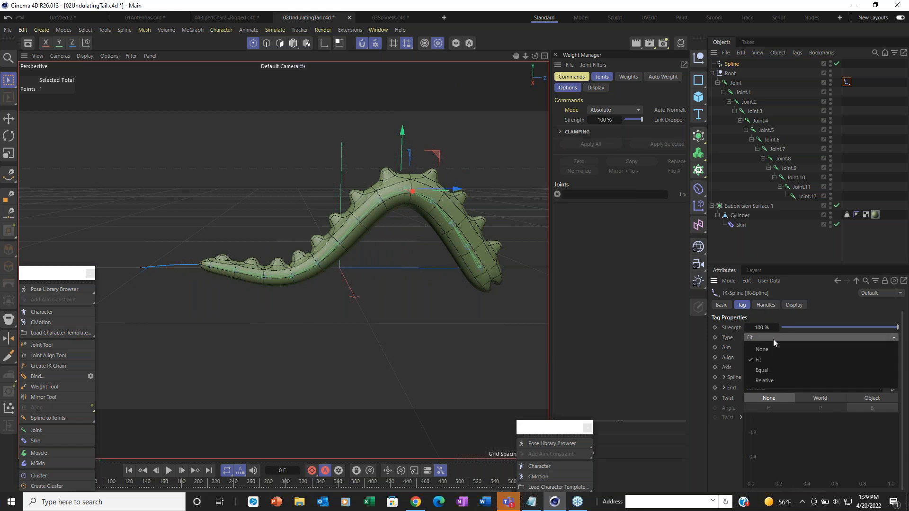
left_click(772, 370)
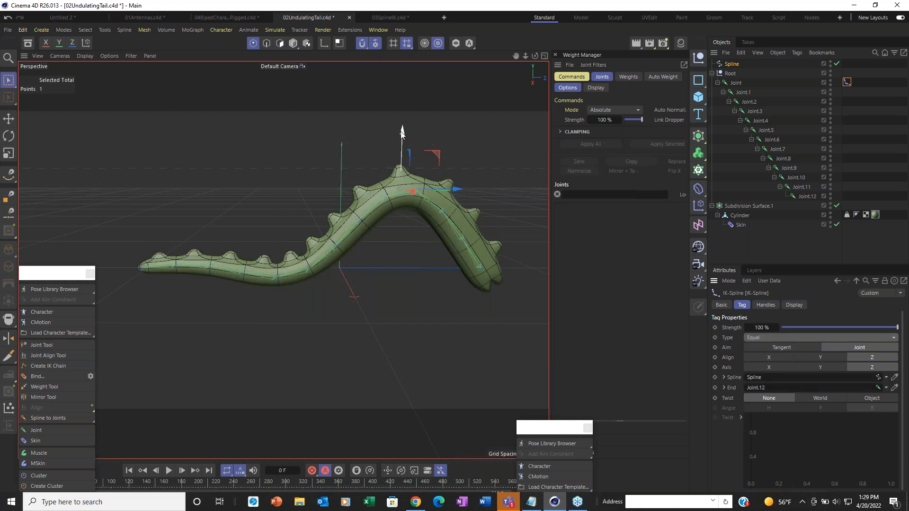
Step: Undo the spline point moves that bend the tail and set the IK-Spline type to Equal
mouse_move(401, 132)
left_mouse_down()
mouse_move(393, 202)
mouse_move(408, 63)
mouse_move(402, 170)
mouse_move(408, 76)
mouse_move(403, 165)
mouse_move(406, 84)
mouse_move(406, 152)
mouse_move(412, 117)
mouse_move(405, 125)
left_mouse_up()
key("ctrl+z")
key("ctrl+z")
key("ctrl+z")
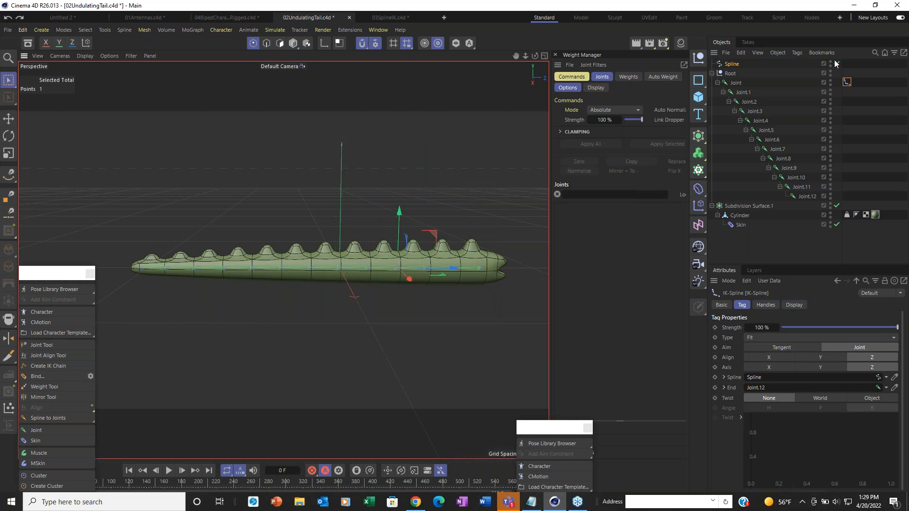
left_click(777, 340)
left_click(779, 374)
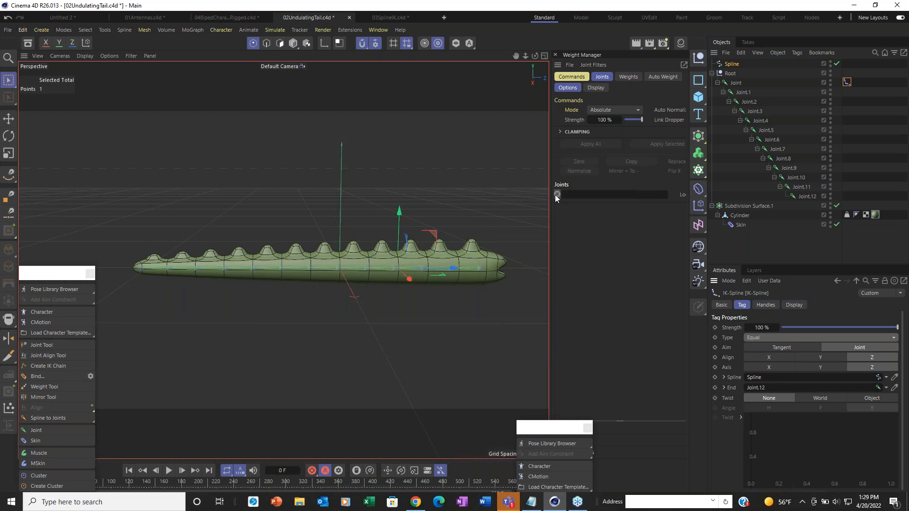
Step: Add five handles to the IK-Spline tag with the tail shown in the Right view
key("F2")
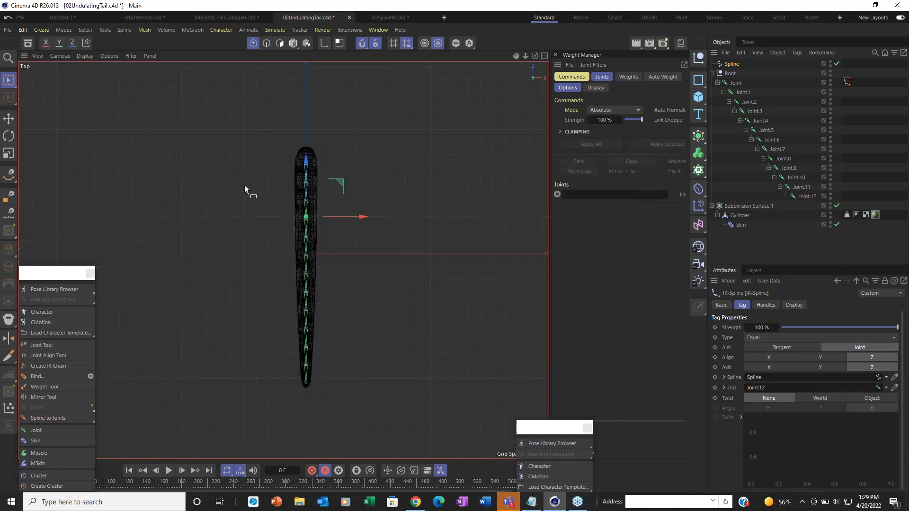
key("F3")
scroll(376, 241, "up", 3)
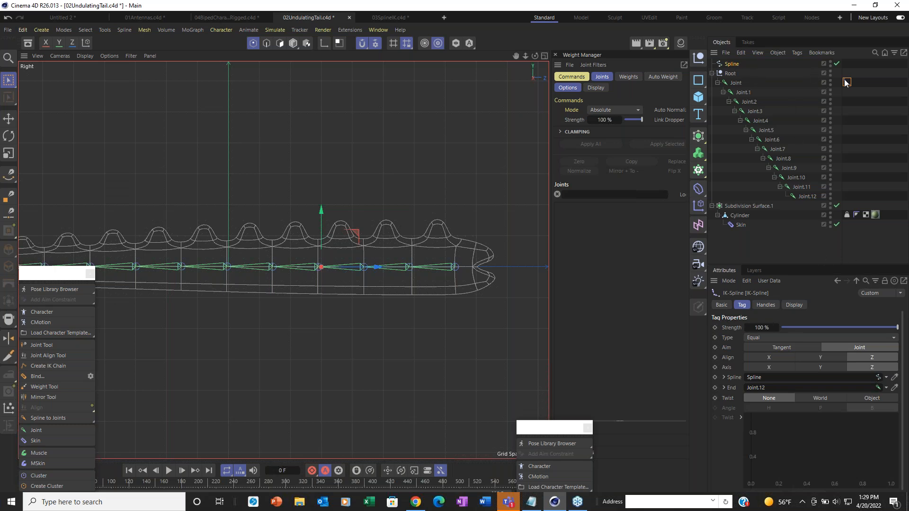
left_click(764, 305)
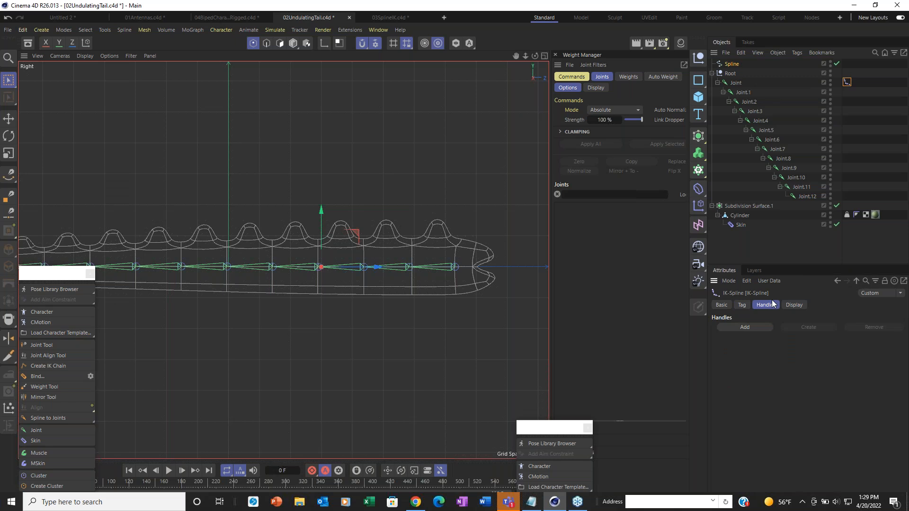
left_click(235, 369)
scroll(208, 301, "down", 4)
middle_click_drag(256, 320, 416, 233, "alt")
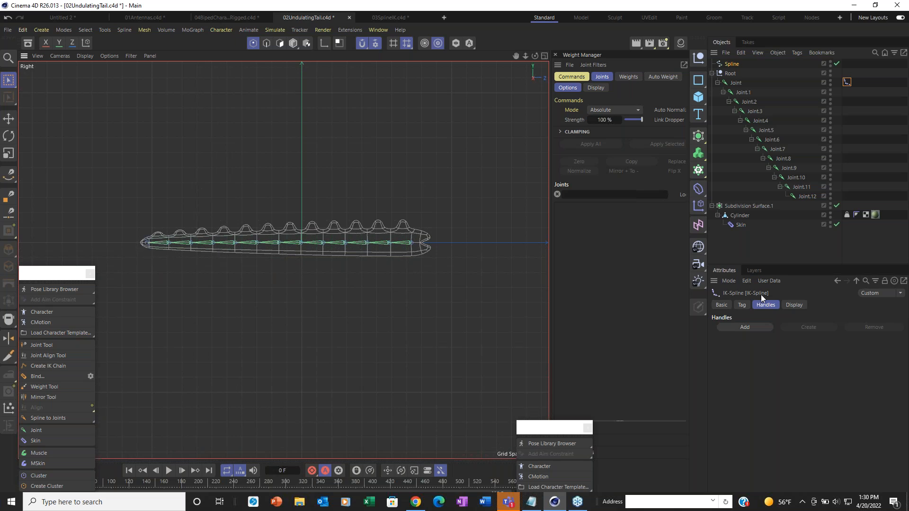
left_click(742, 327)
left_click(741, 327)
left_click(741, 328)
left_click(741, 328)
left_click(742, 327)
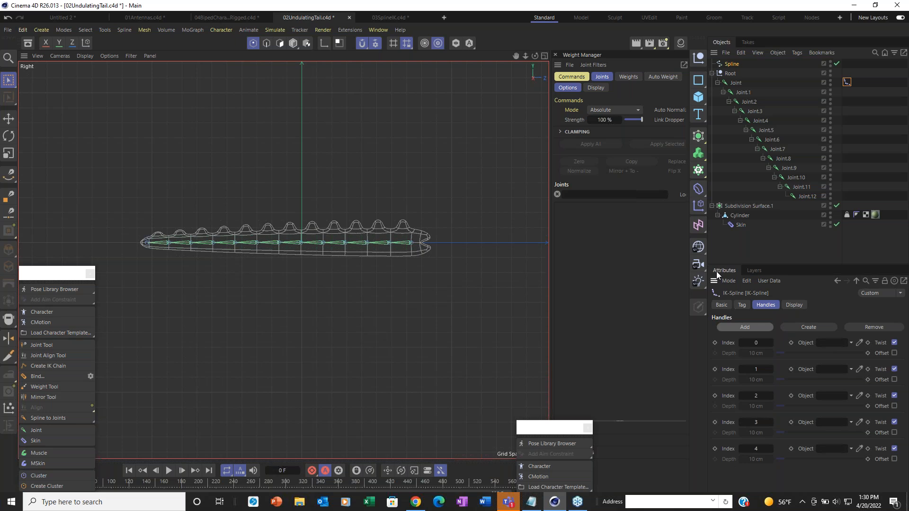
Step: Create a rectangle spline in the ZY plane and scale it down to about 36.8 cm square
left_click(699, 80)
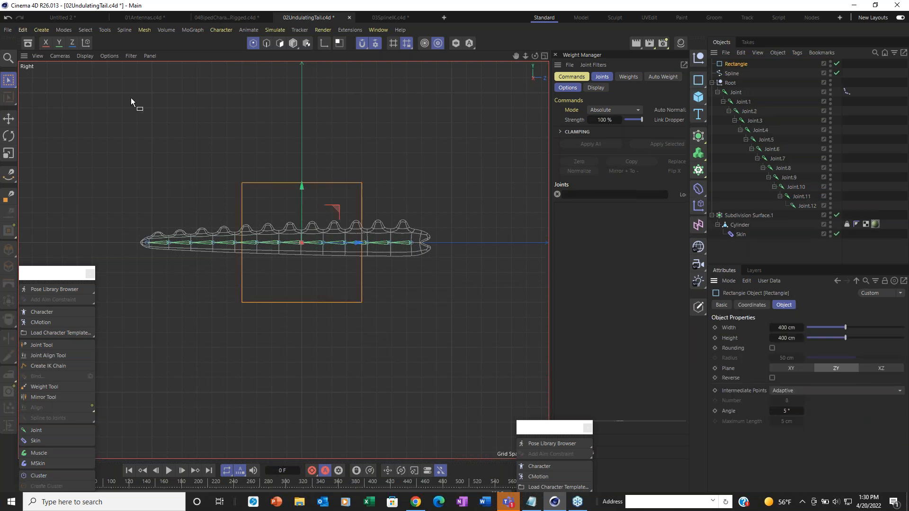
left_click(8, 153)
left_click_drag(460, 382, 63, 416)
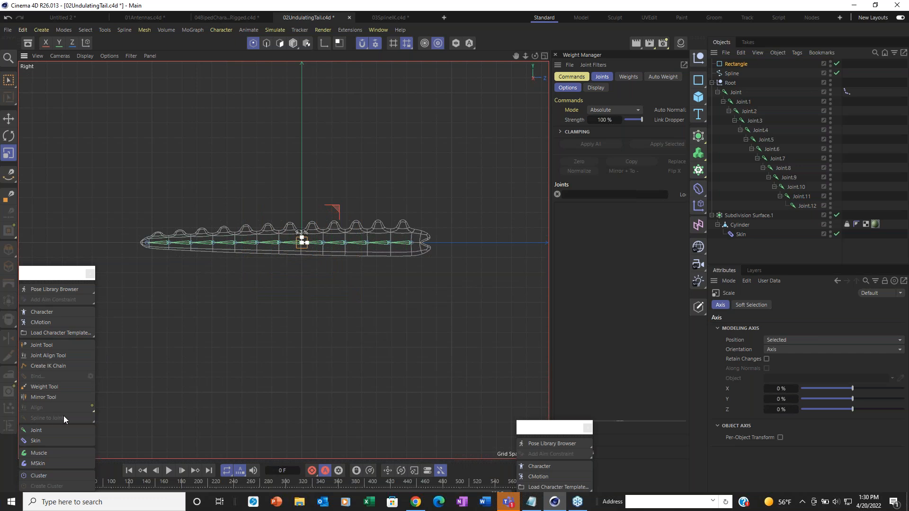
Step: Move the small rectangle along the tail onto the fourth joint from the thick end
left_click(9, 118)
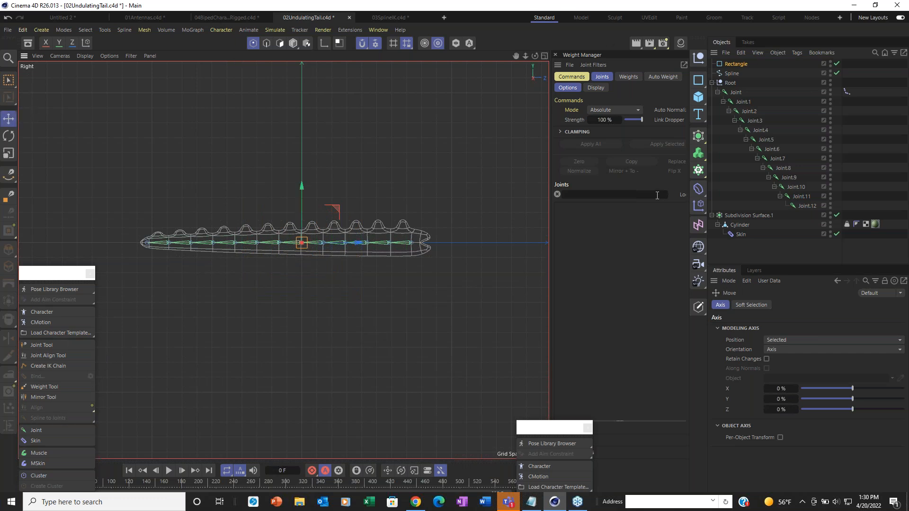
scroll(348, 299, "up", 2)
scroll(348, 299, "up", 1)
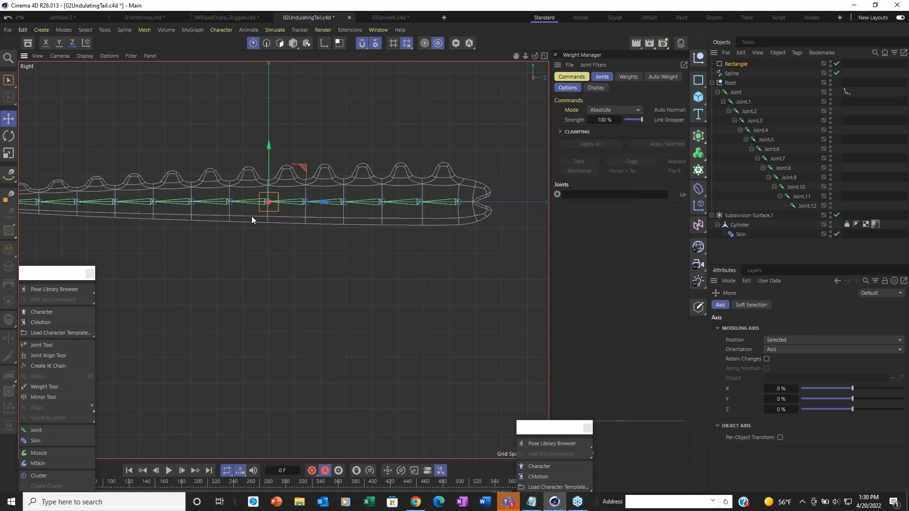
left_click_drag(262, 231, 344, 202)
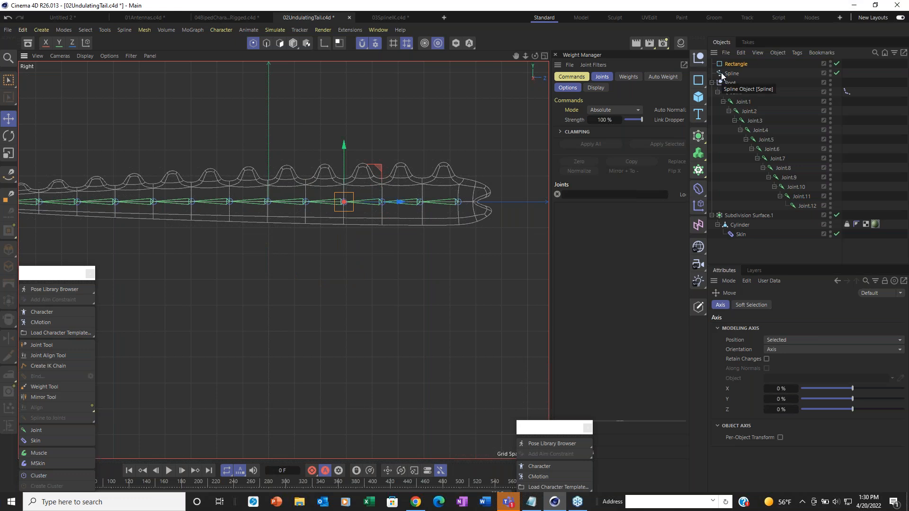
Step: Make the rectangle editable and move all its points above the tail's spikes, leaving its axis on the joint
key("c")
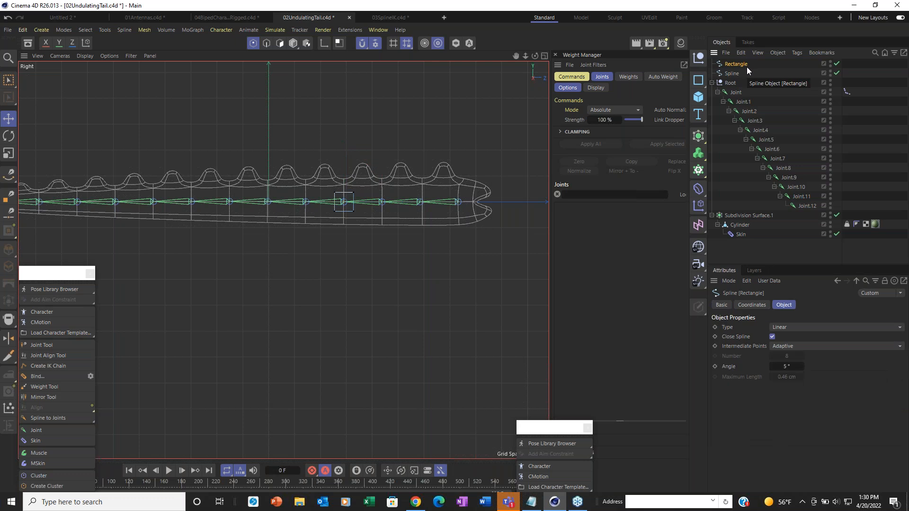
key("ctrl+a")
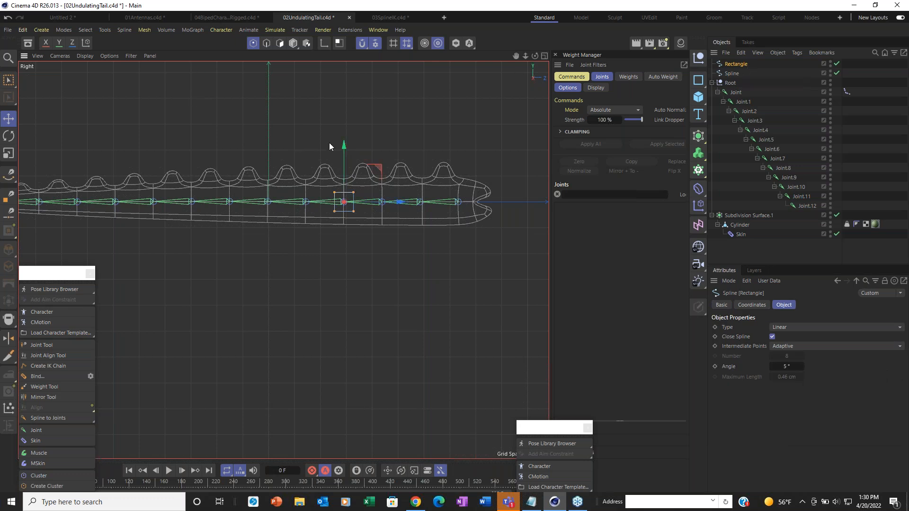
left_click_drag(345, 145, 350, 83)
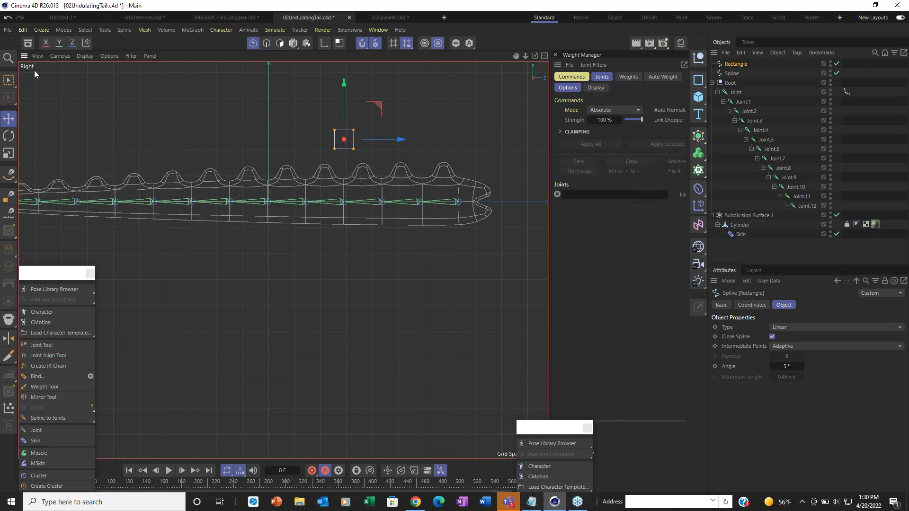
Step: Duplicate the whole rectangle three times along the tail at three-joint intervals, placing the last copy at the tip
left_click(291, 46)
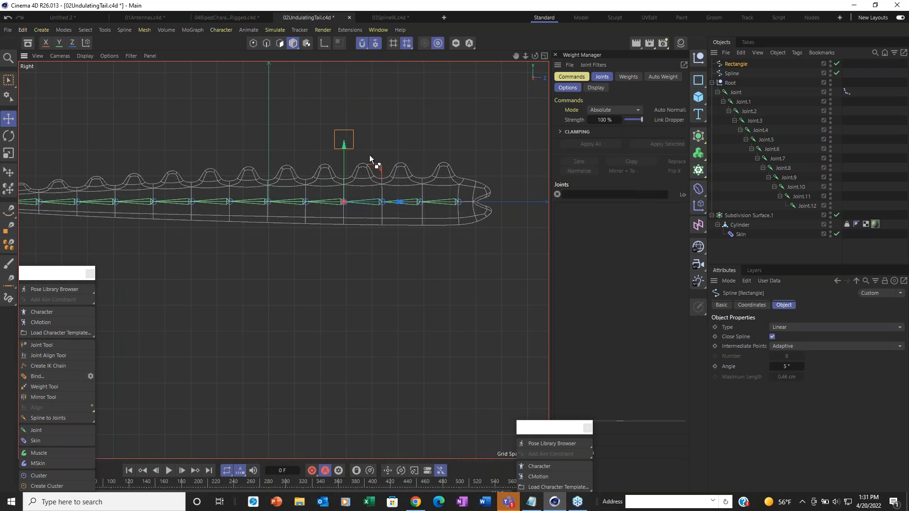
left_click_drag(374, 145, 230, 198)
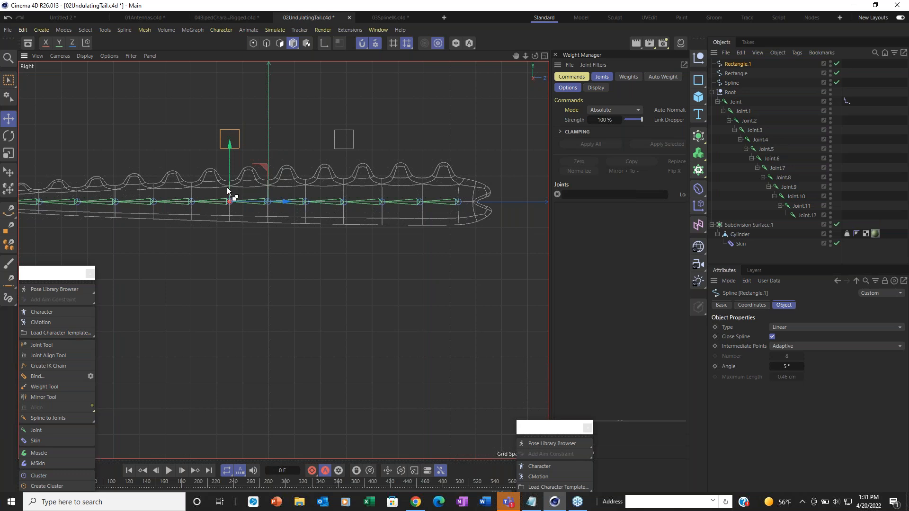
middle_click_drag(202, 203, 384, 209, "alt")
left_click_drag(405, 214, 301, 213)
left_click_drag(355, 148, 189, 209)
scroll(254, 177, "down", 4)
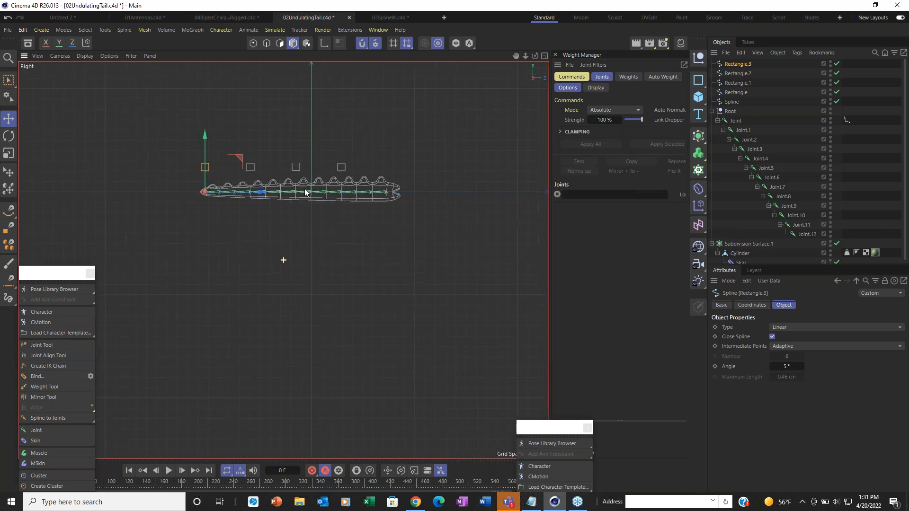
middle_click_drag(304, 188, 276, 192, "alt")
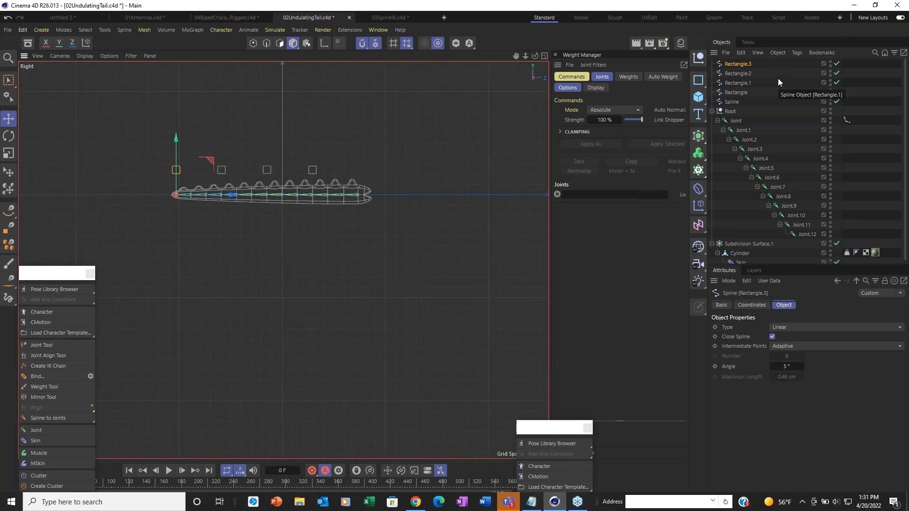
Step: Try to link the Rectangle spline as the object of the IK-Spline handle with index 0
left_click(847, 119)
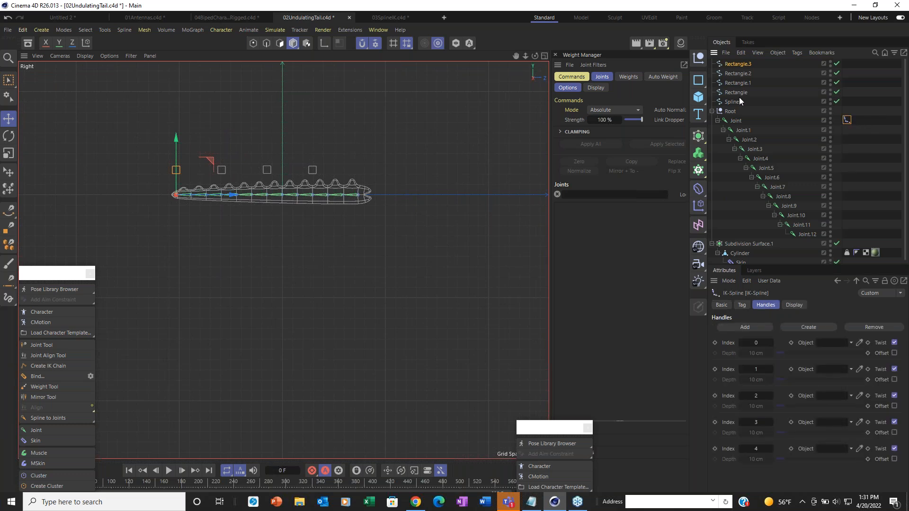
left_click_drag(734, 92, 831, 343)
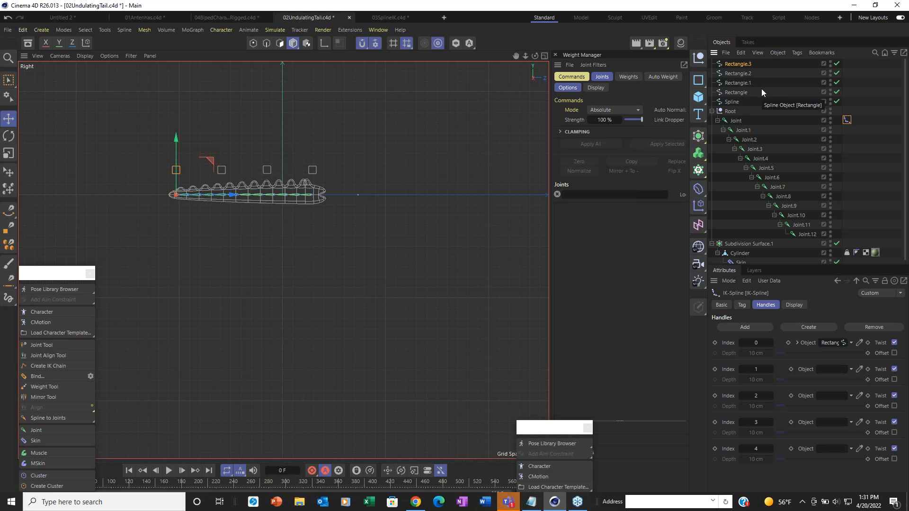
key("ctrl+z")
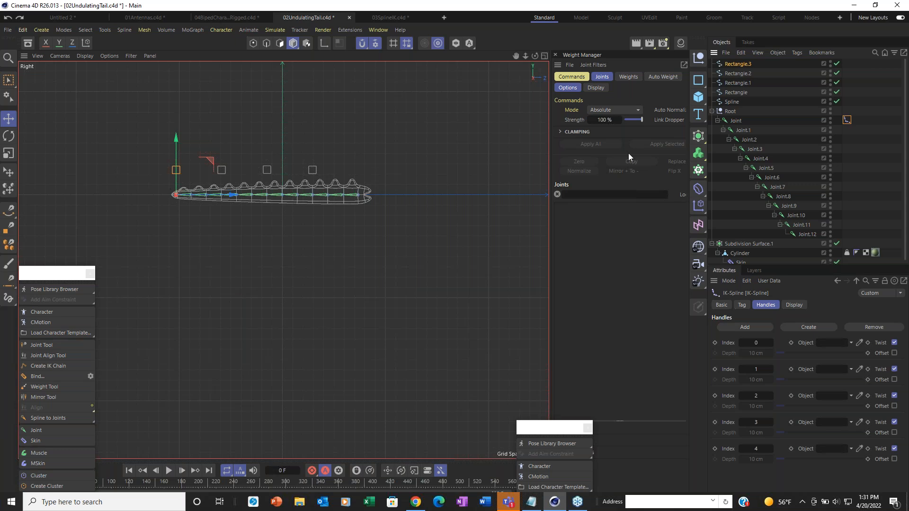
left_click_drag(741, 92, 840, 350)
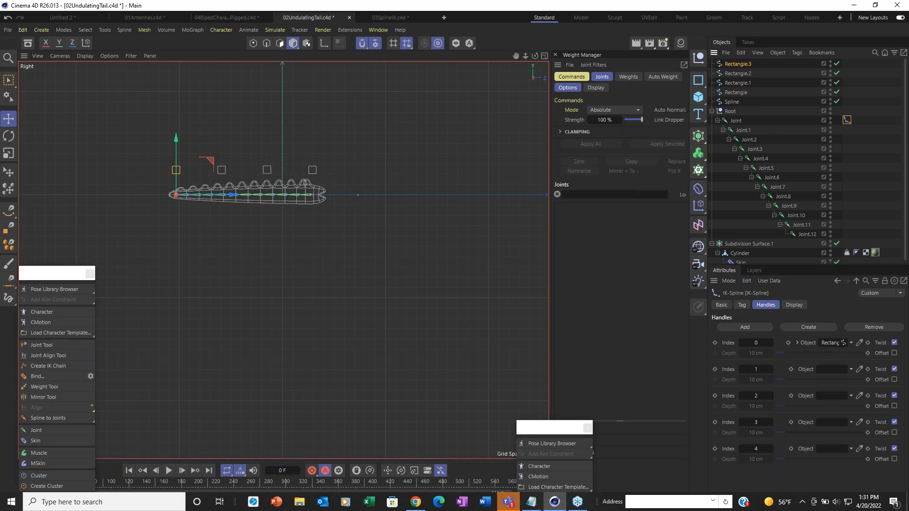
key("ctrl+z")
Step: Reverse the point sequence of the Spline object
left_click(731, 101)
left_click(124, 30)
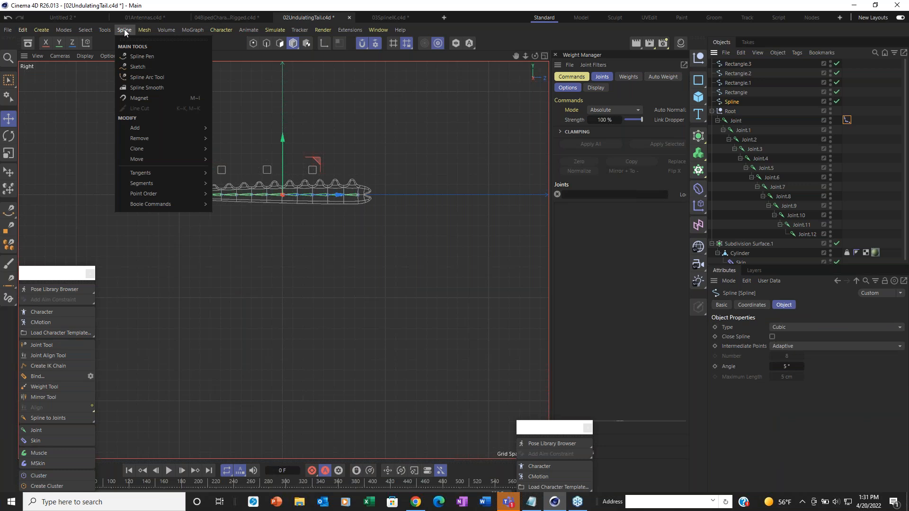
mouse_move(146, 131)
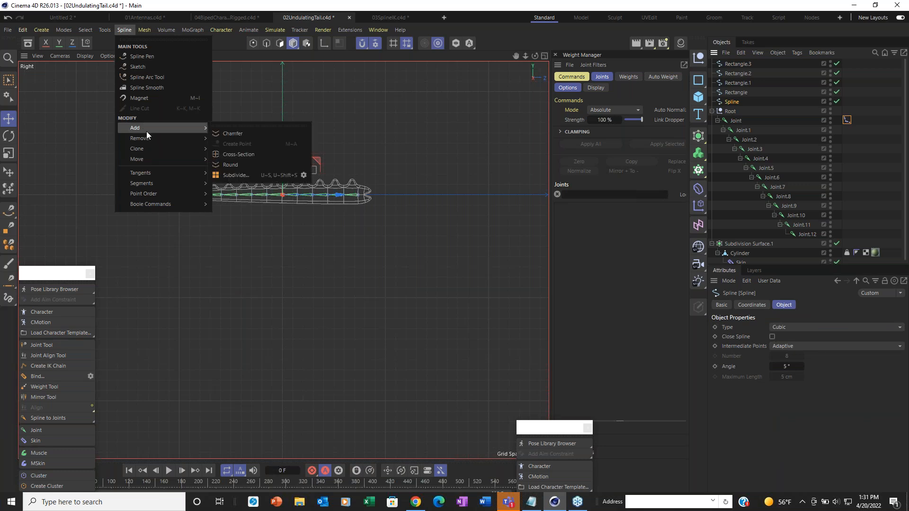
mouse_move(160, 183)
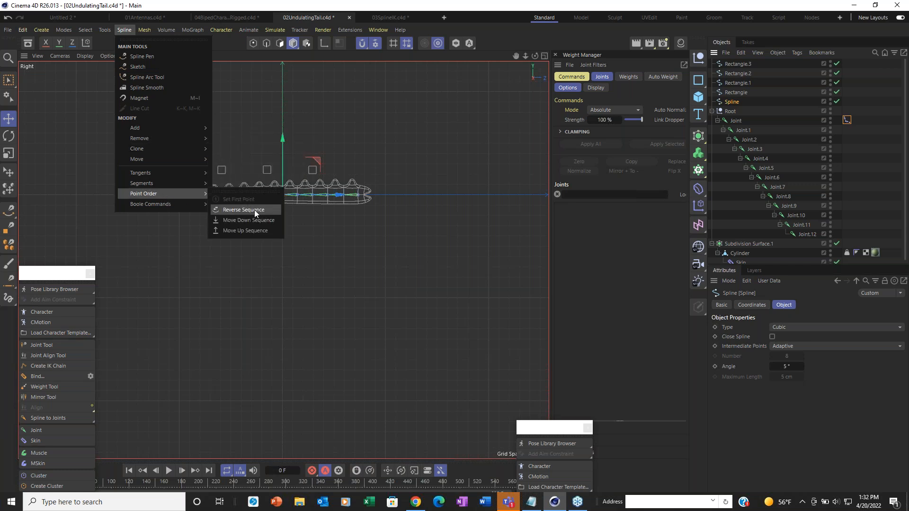
left_click(254, 210)
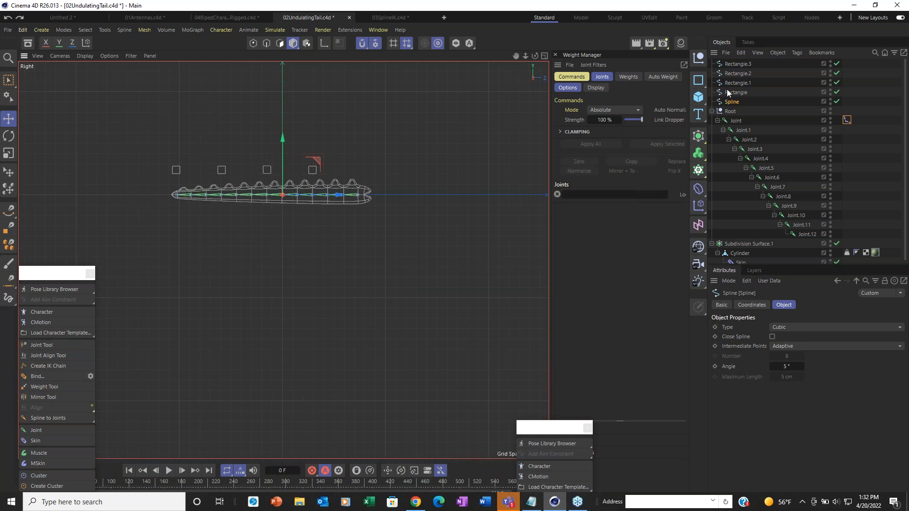
Step: Undo back to the single parametric rectangle and redo the edits up to the four editable rectangles
key("ctrl+z")
key("ctrl+z")
key("ctrl+z")
key("ctrl+z")
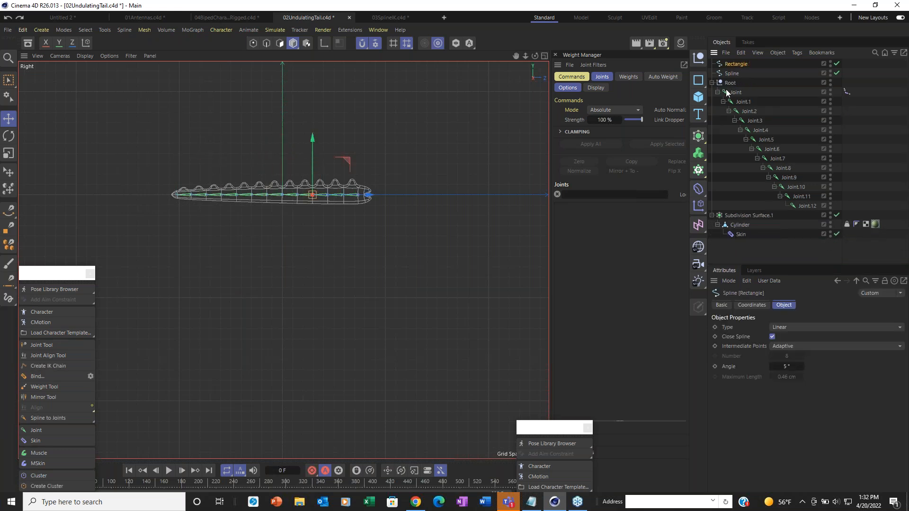
middle_click_drag(313, 195, 363, 188, "alt")
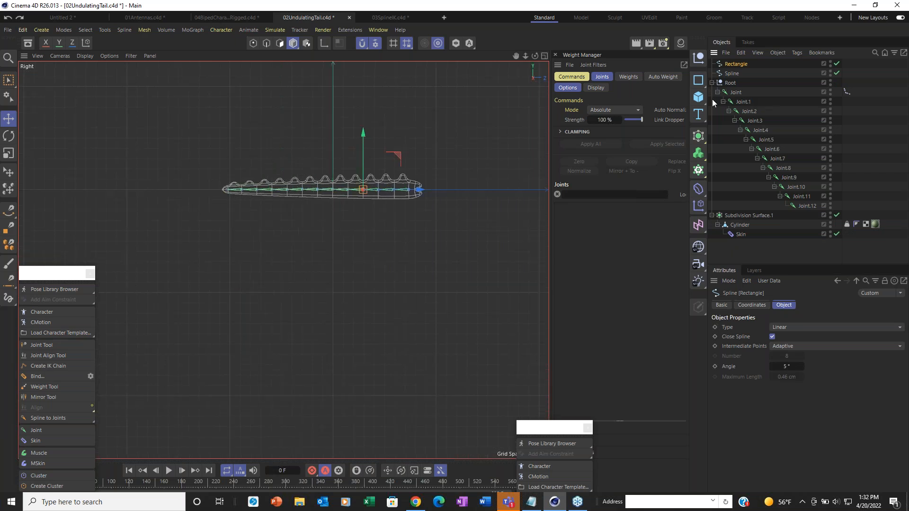
scroll(363, 188, "up", 5)
key("ctrl+z")
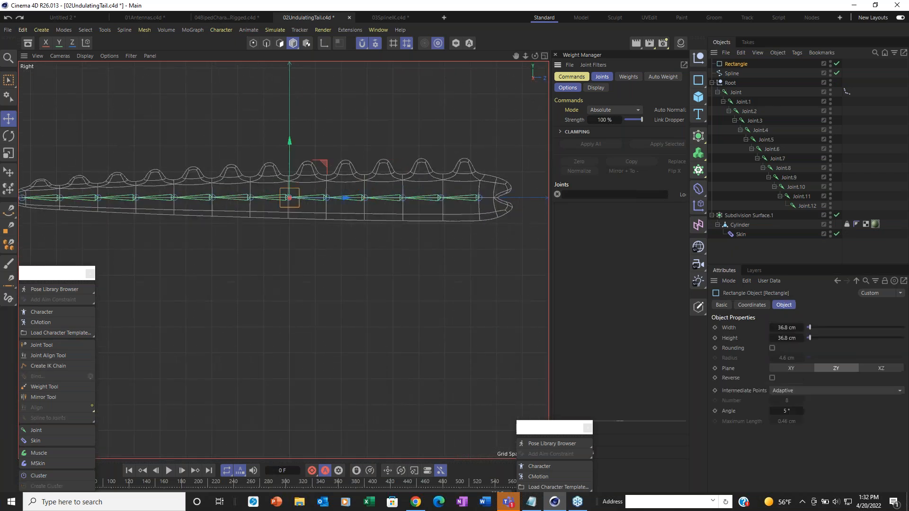
key("ctrl+y")
key("ctrl+y")
key("ctrl+y")
key("ctrl+y")
key("ctrl+y")
key("ctrl+y")
key("ctrl+y")
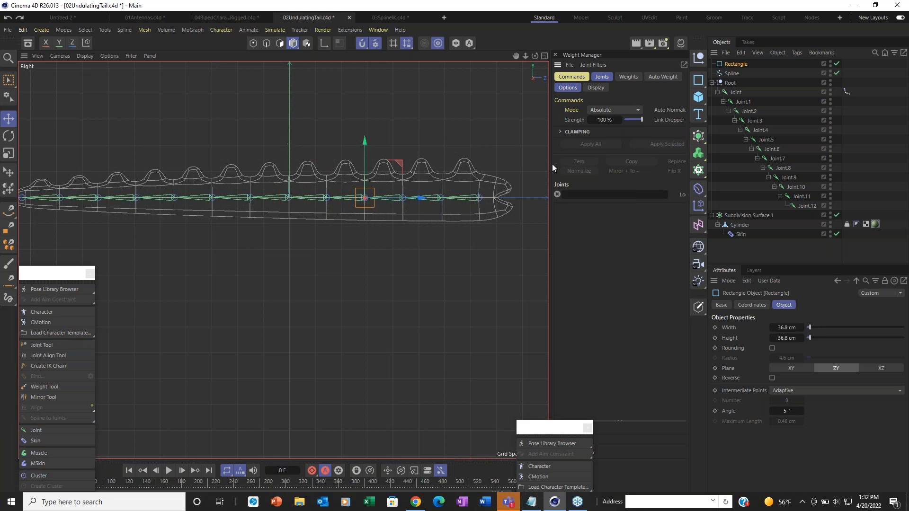
key("ctrl+y")
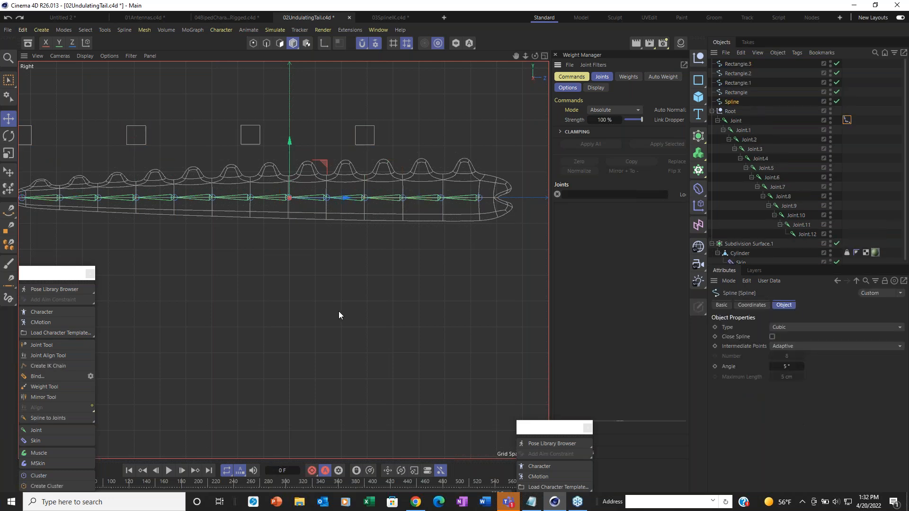
Step: Duplicate the Rectangle spline onto the Root axis at the head end and place the copy directly above Spline in the hierarchy
scroll(339, 311, "down", 1)
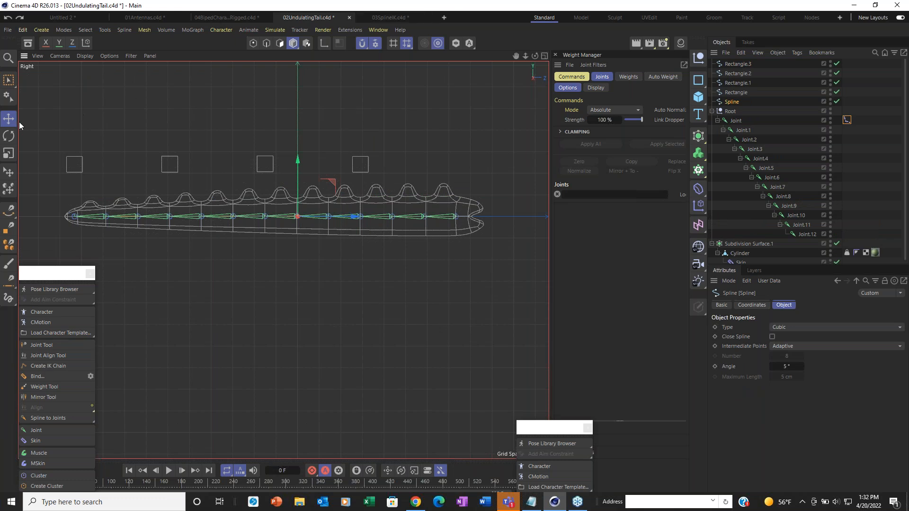
left_click(9, 118)
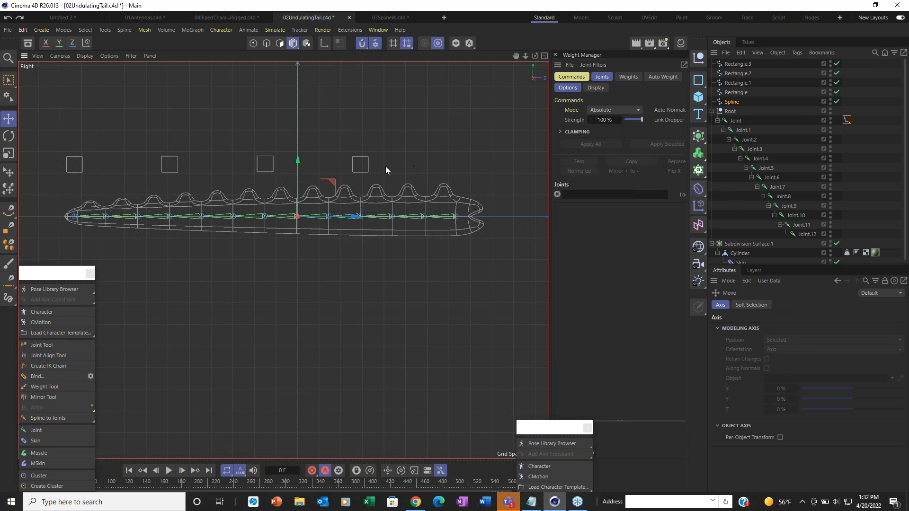
left_click(737, 65)
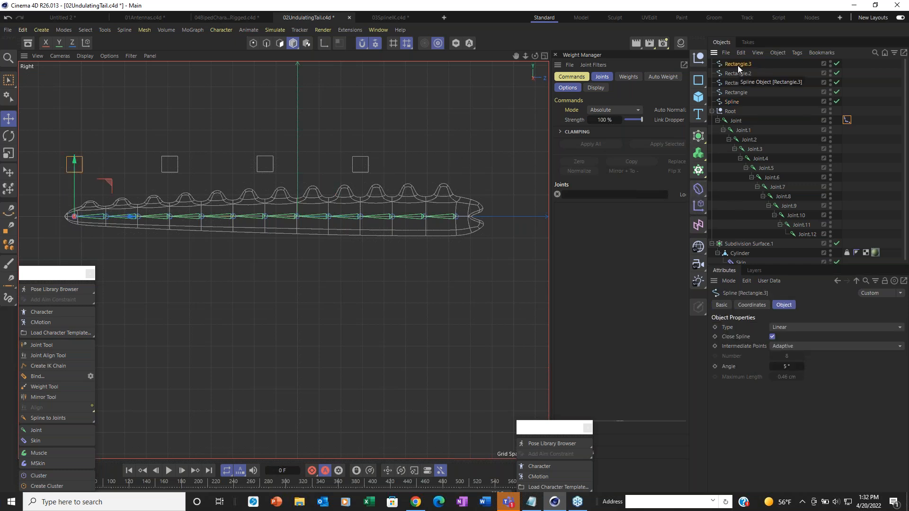
left_click(742, 92)
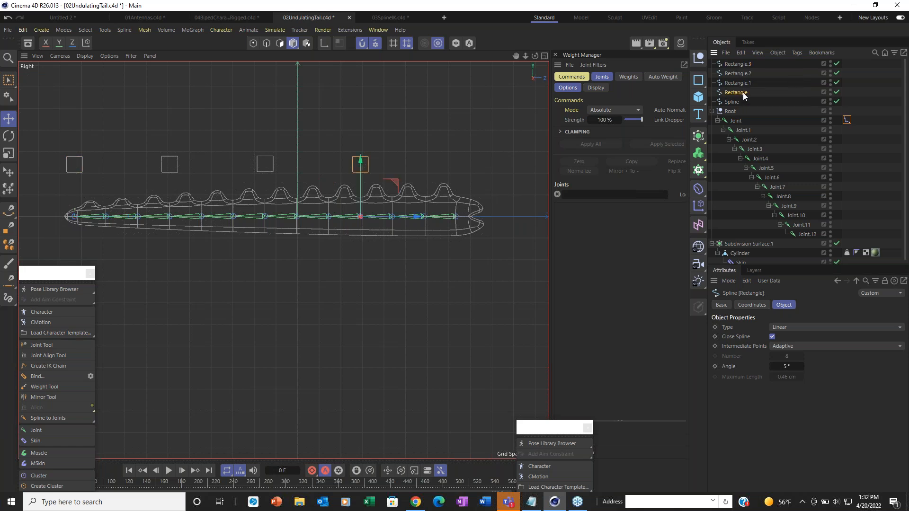
left_click_drag(397, 172, 456, 211)
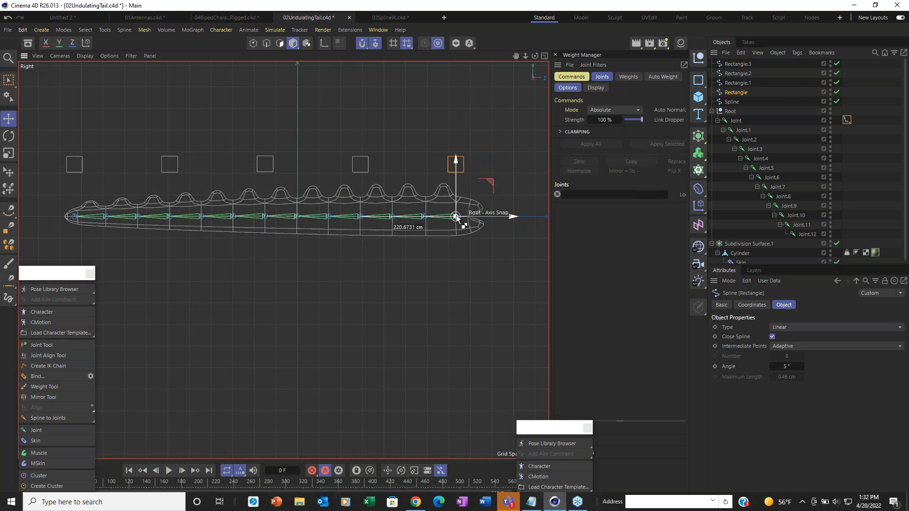
left_click_drag(749, 65, 742, 110)
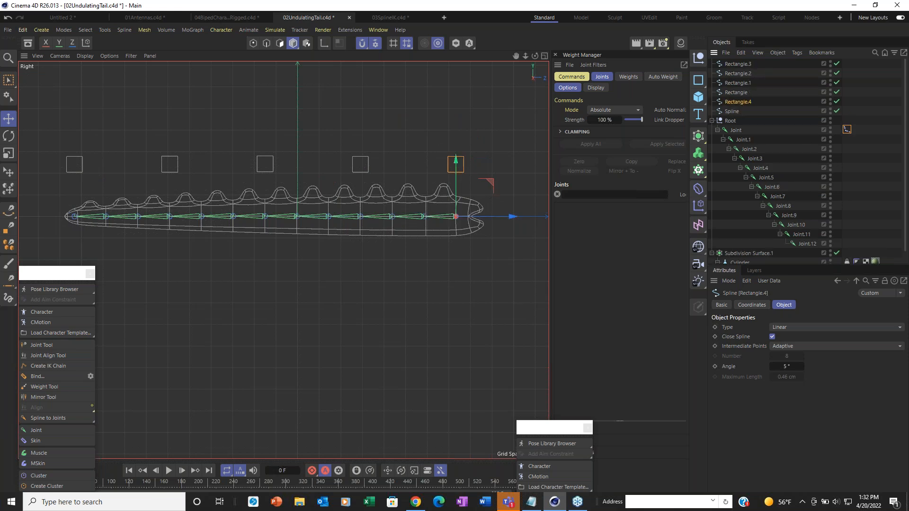
Step: Rename the new rectangle at the root as Rectangle00 and the one next to it as Rectangle01
double_click(743, 103)
type("00")
key("Return")
double_click(741, 93)
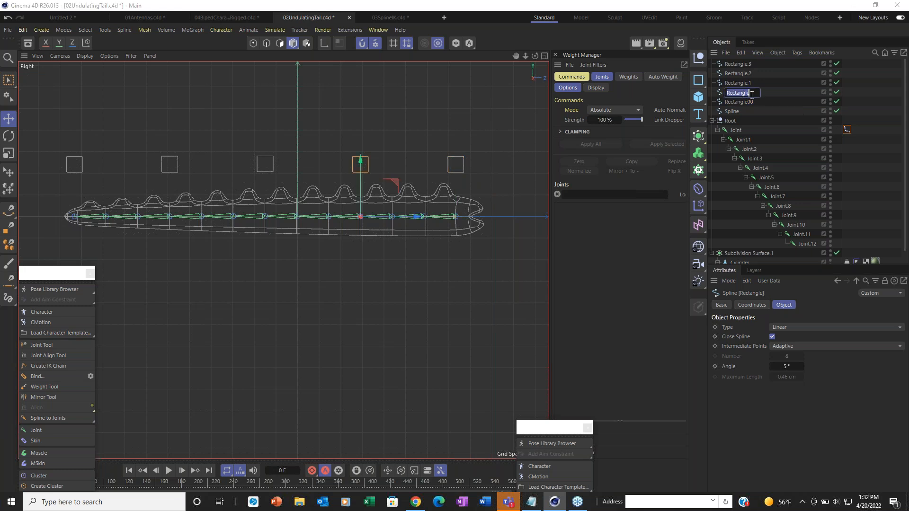
type("00")
key("BackSpace")
type("1")
key("Return")
Step: Rename Rectangle.1 as Rectangle02 and Rectangle.2 as Rectangle.03
double_click(758, 83)
key("BackSpace")
key("BackSpace")
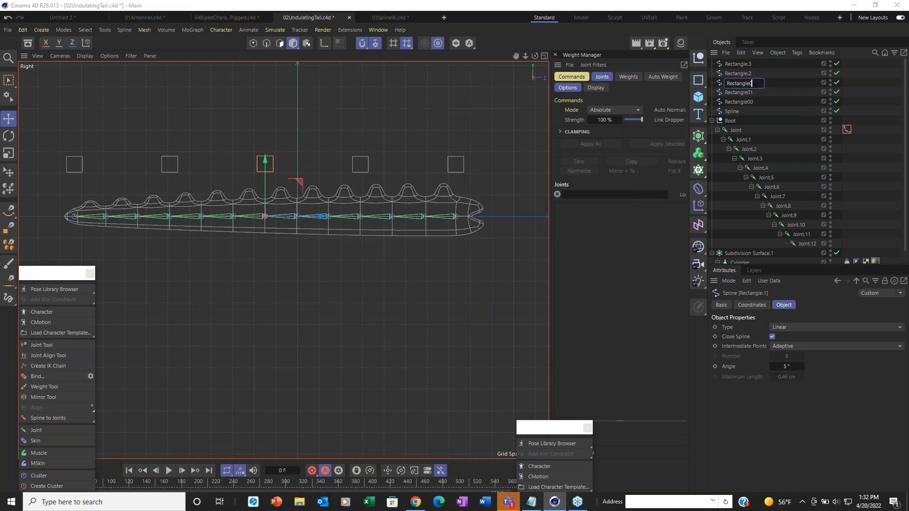
type("02")
key("Return")
left_click(744, 74)
double_click(743, 74)
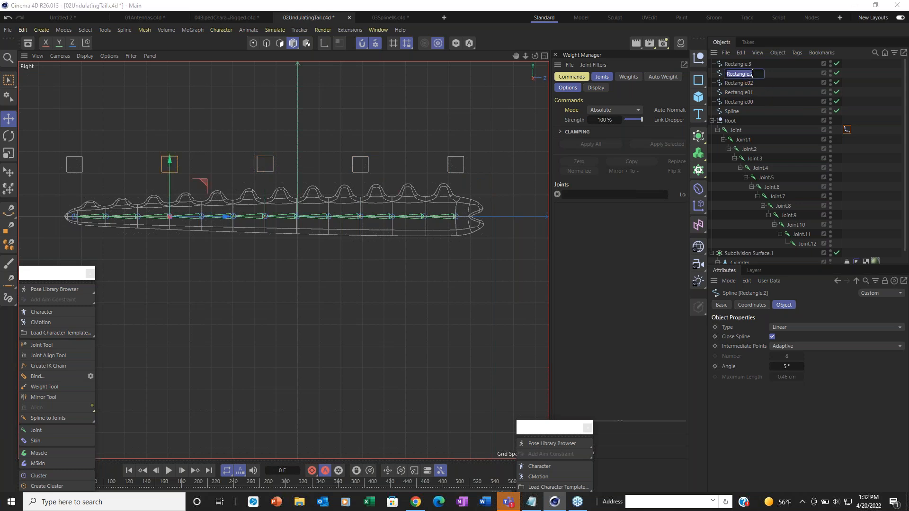
key("BackSpace")
type("03")
key("Return")
Step: Rename the rectangle at the tail tip as Rectangle04 and correct its neighbour's name to Rectangle03
left_click(739, 65)
double_click(740, 65)
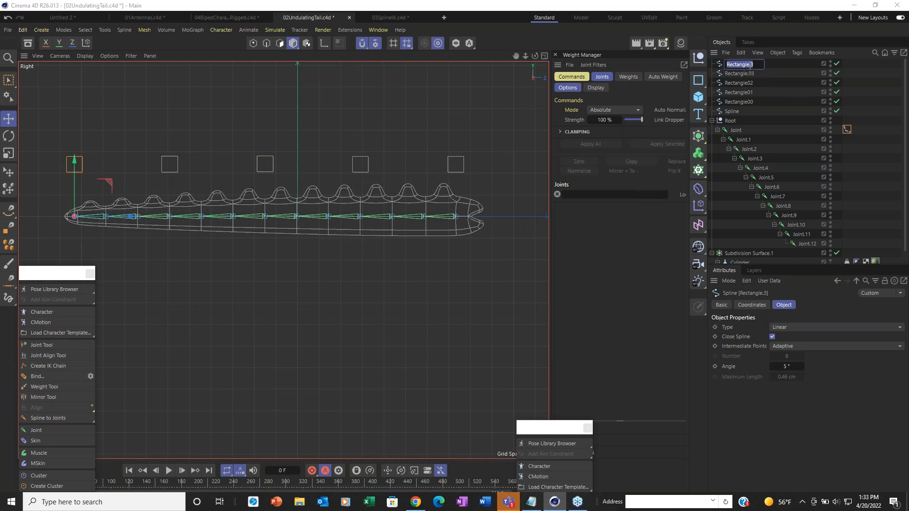
left_click_drag(748, 65, 764, 68)
type("04")
key("Return")
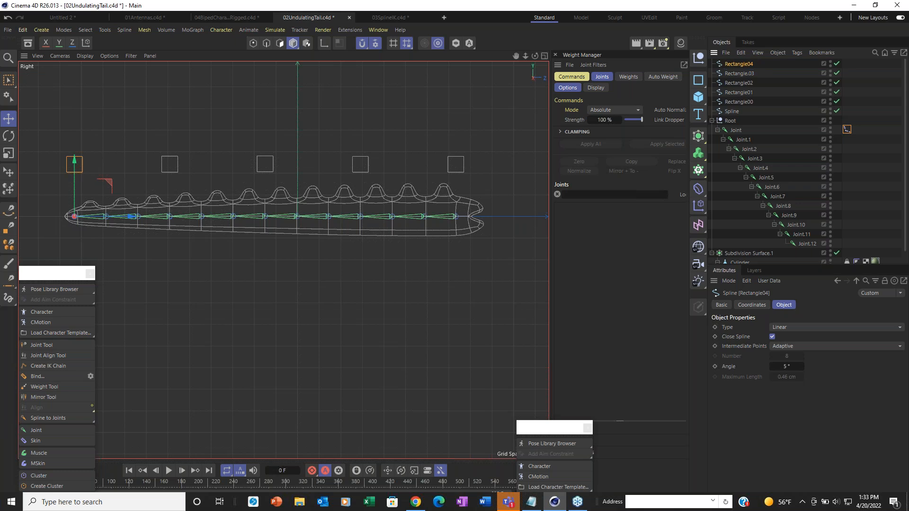
double_click(740, 74)
left_click(753, 74)
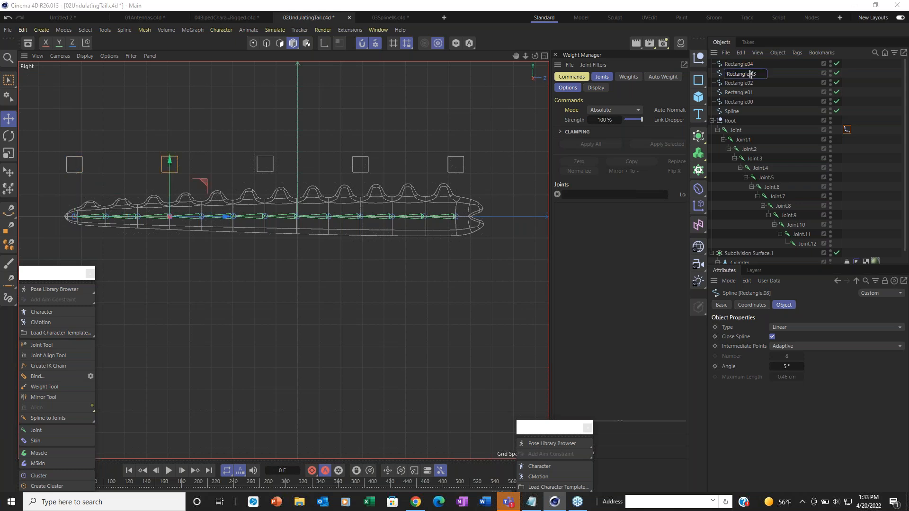
key("BackSpace")
key("Escape")
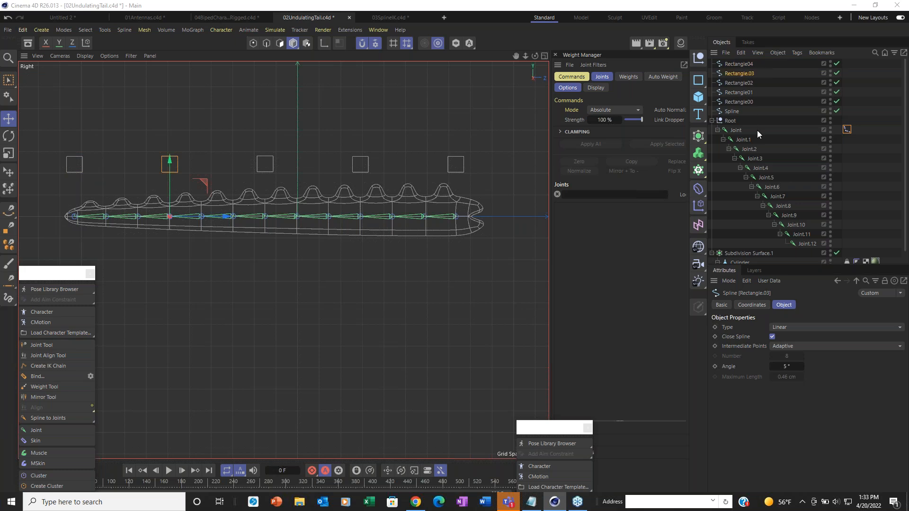
Step: Link Rectangle00 through Rectangle04 as the objects of the IK-Spline handles with index 0 through 4, in matching order
left_click(846, 128)
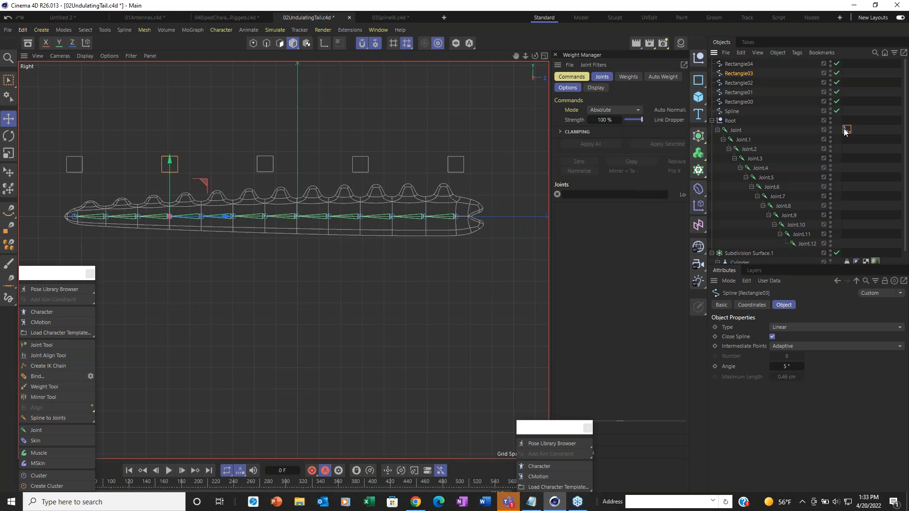
left_click_drag(743, 104, 831, 343)
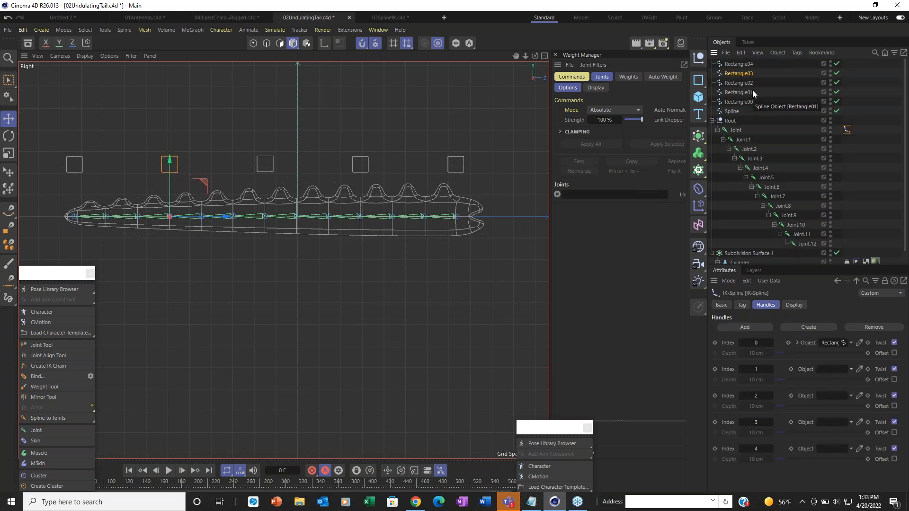
left_click_drag(749, 95, 821, 374)
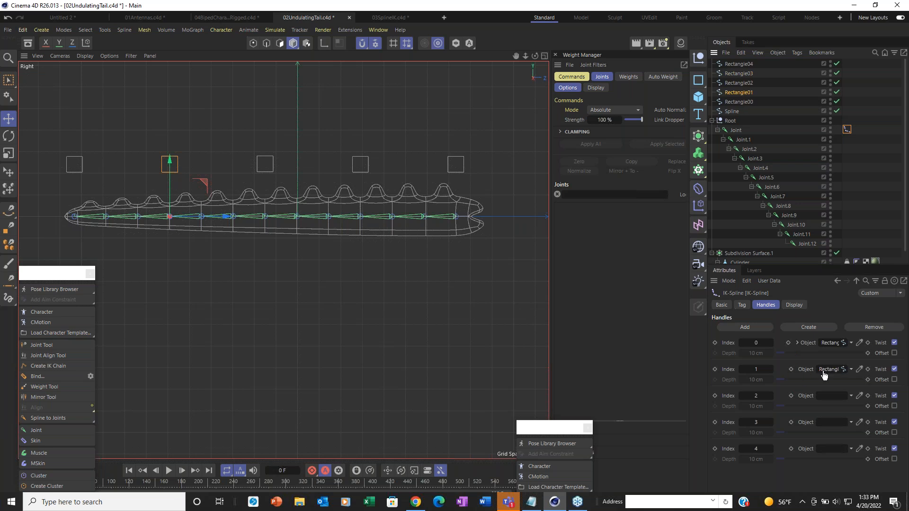
left_click(746, 76)
left_click_drag(745, 84, 823, 396)
left_click_drag(743, 73, 827, 422)
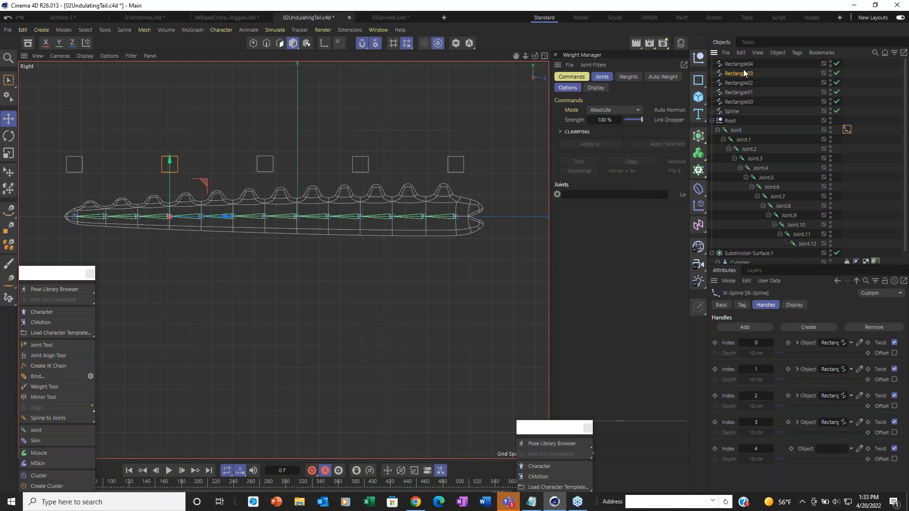
left_click_drag(742, 67, 844, 456)
Step: Try bending the tail by moving Rectangle00, testing it in the right view and in the perspective view
left_click(9, 118)
left_click(190, 84)
mouse_move(448, 173)
left_mouse_down()
mouse_move(461, 157)
mouse_move(446, 93)
mouse_move(459, 126)
left_mouse_up()
key("ctrl+z")
key("F1")
key("x")
left_click_drag(421, 260, 308, 321, "alt")
key("ctrl+z")
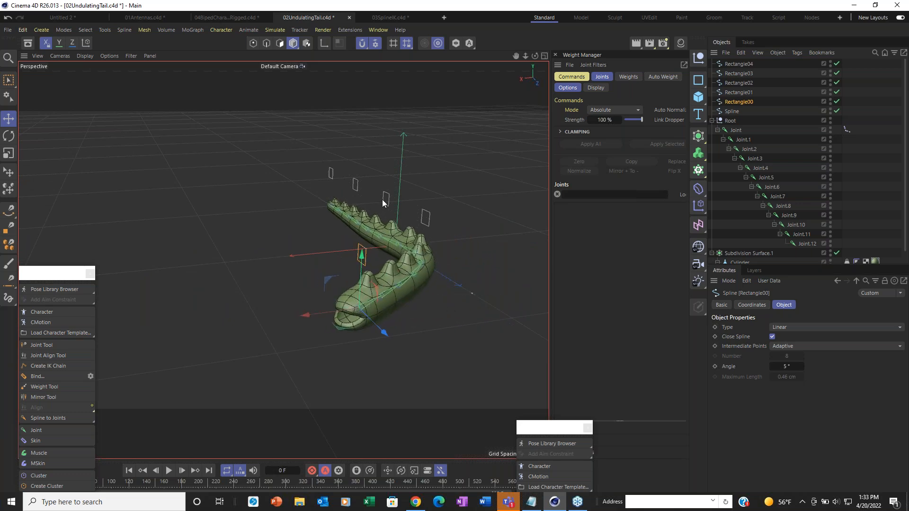
Step: Try moving the middle rectangle sideways in the perspective view and undo the test moves back to the straight tail
left_click(385, 199)
left_click_drag(333, 244, 282, 261)
left_click_drag(361, 236, 381, 244, "alt")
key("ctrl+z")
key("ctrl+z")
key("ctrl+z")
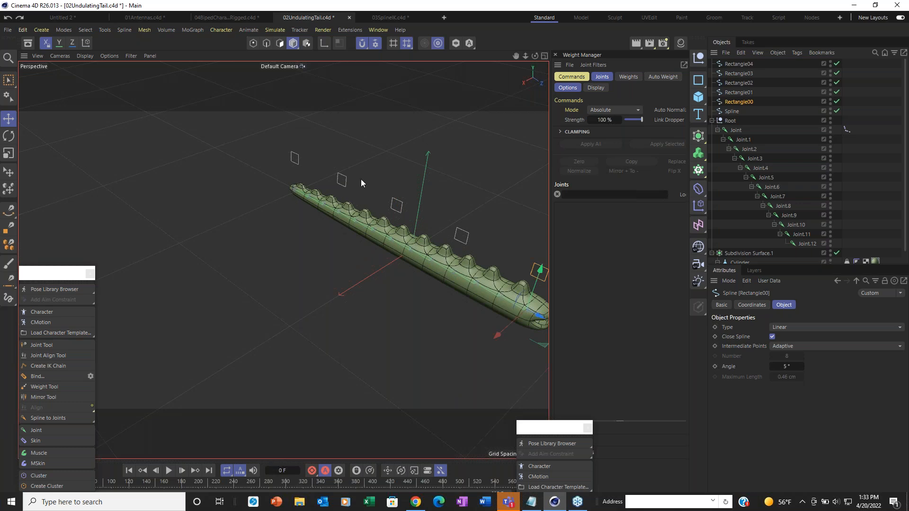
Step: Uncover the timeline in the right view, select all five rectangles and set the current time to about frame 40
key("F2")
key("F3")
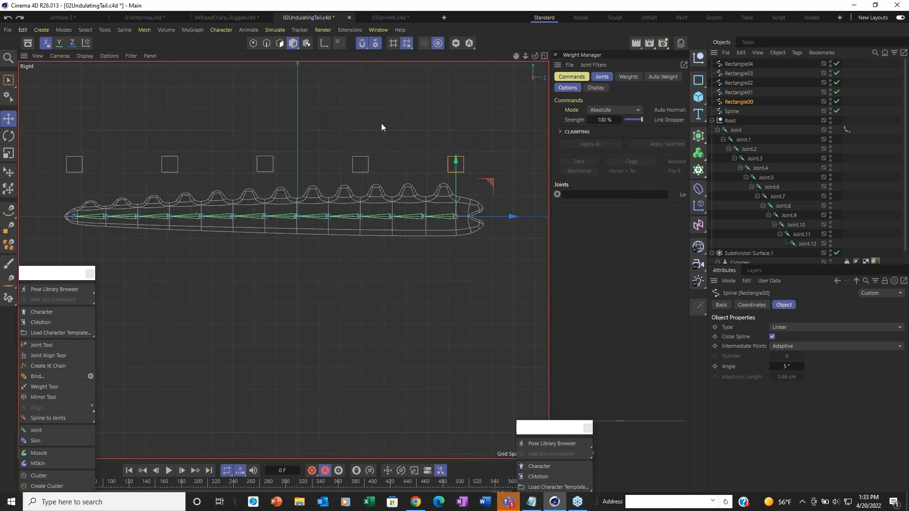
left_click_drag(66, 277, 253, 382)
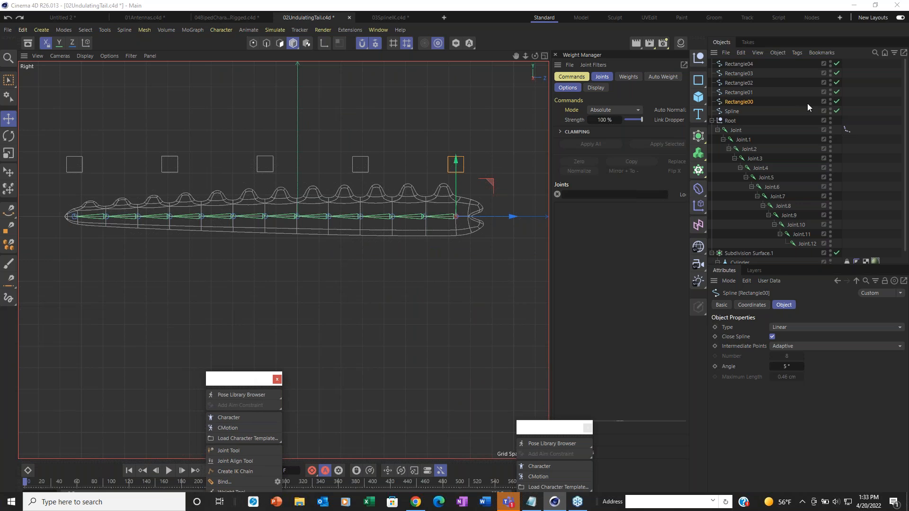
left_click(731, 64)
left_click(729, 101, "shift")
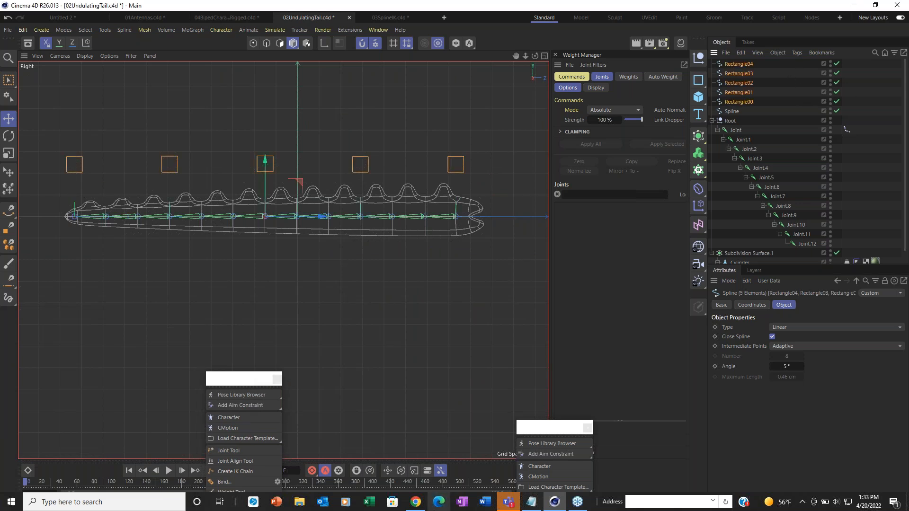
left_click(67, 485)
left_click_drag(67, 486, 59, 485)
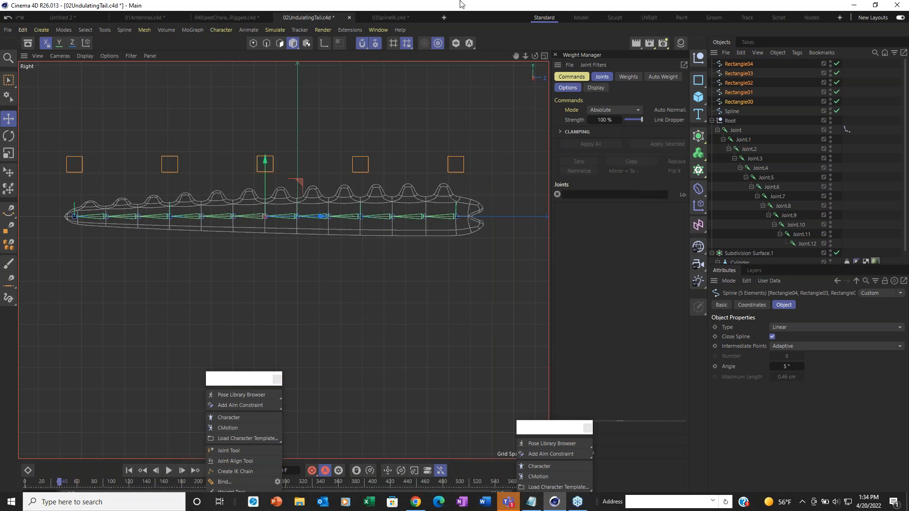
Step: Move Rectangle04 and Rectangle03 together about 204 cm along Z toward the root to compress the tail
left_click(273, 110)
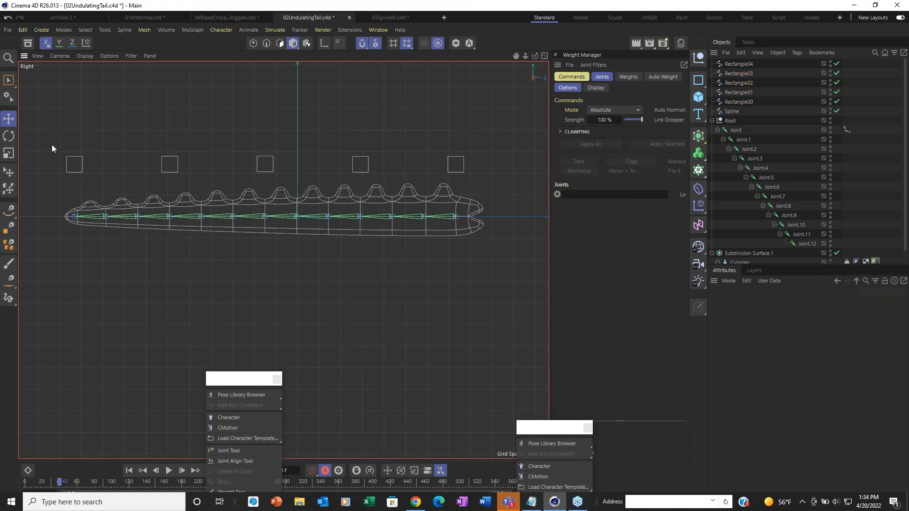
left_click(82, 160)
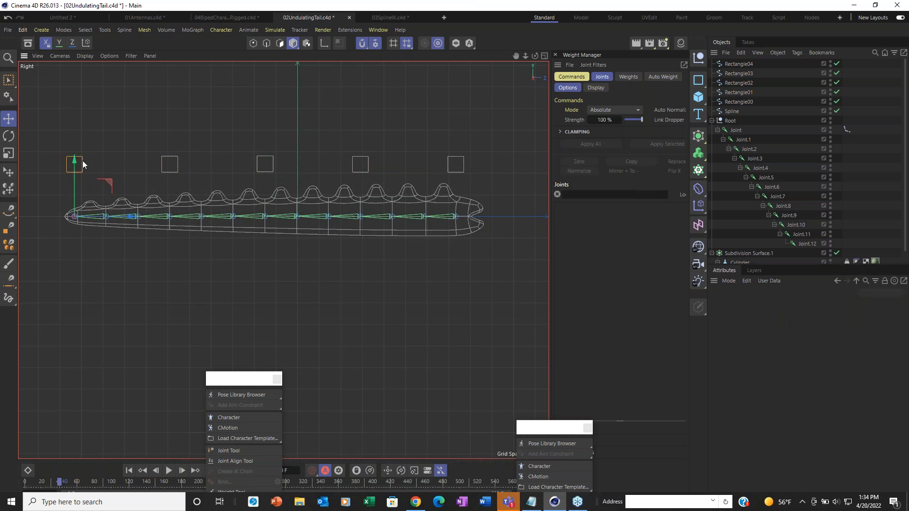
left_click(177, 167, "shift")
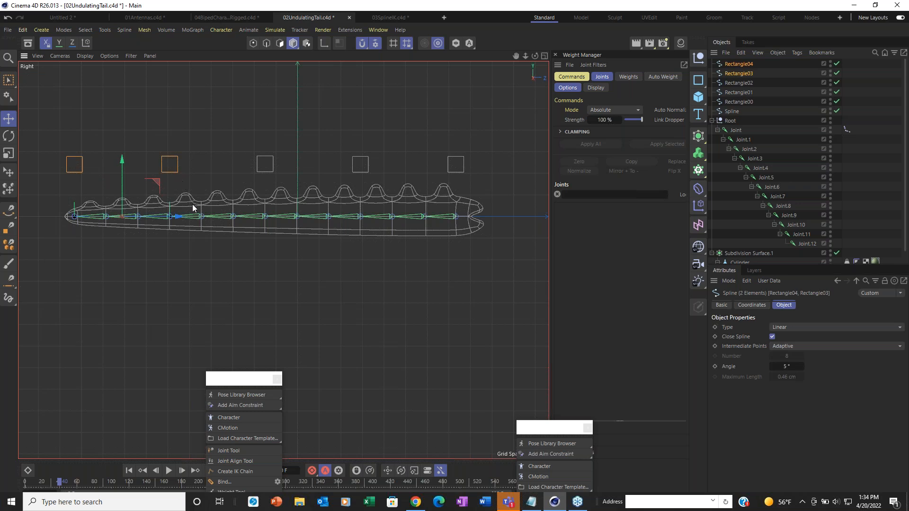
left_click_drag(176, 213, 261, 219)
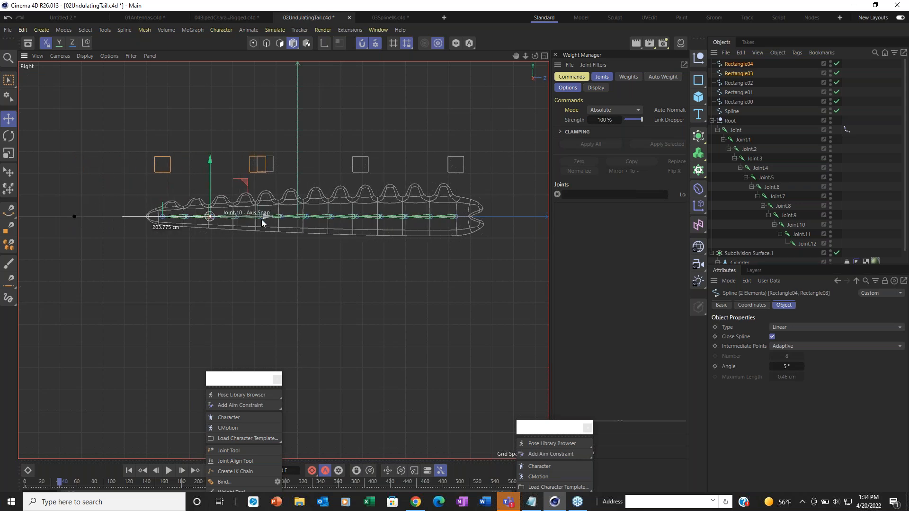
left_click_drag(261, 220, 261, 219)
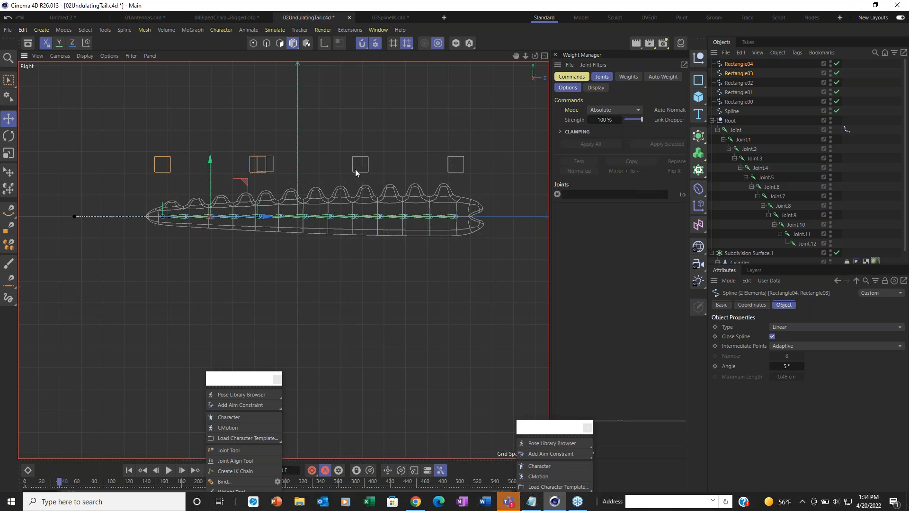
Step: Pose the tail in an arch by raising Rectangle02 and shifting Rectangle01 toward the root and Rectangle03 toward the tip
left_click_drag(356, 169, 422, 216)
key("ctrl+z")
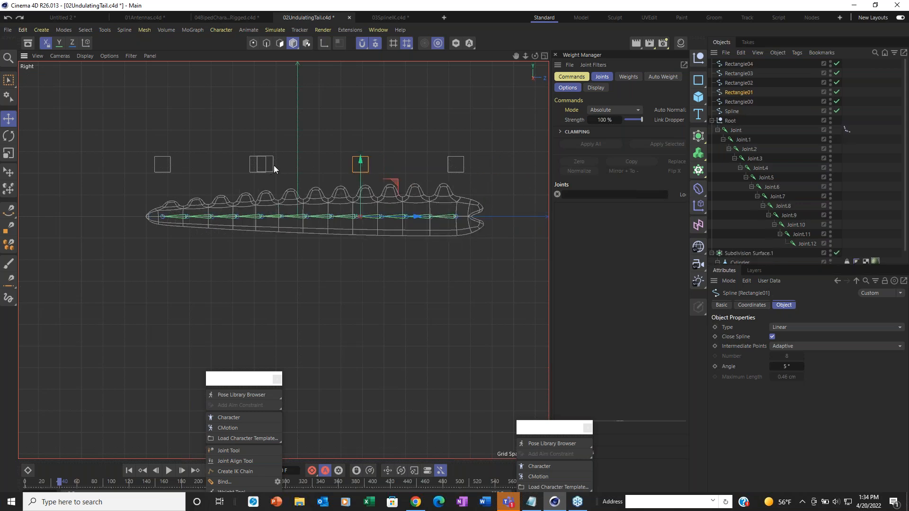
left_click_drag(273, 165, 354, 110)
left_click_drag(368, 165, 444, 218)
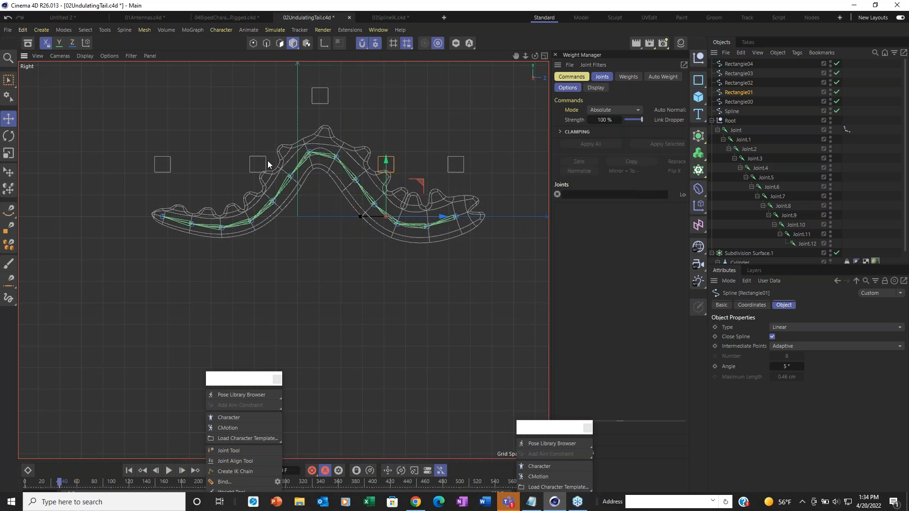
left_click(266, 161)
left_click_drag(311, 213, 289, 215)
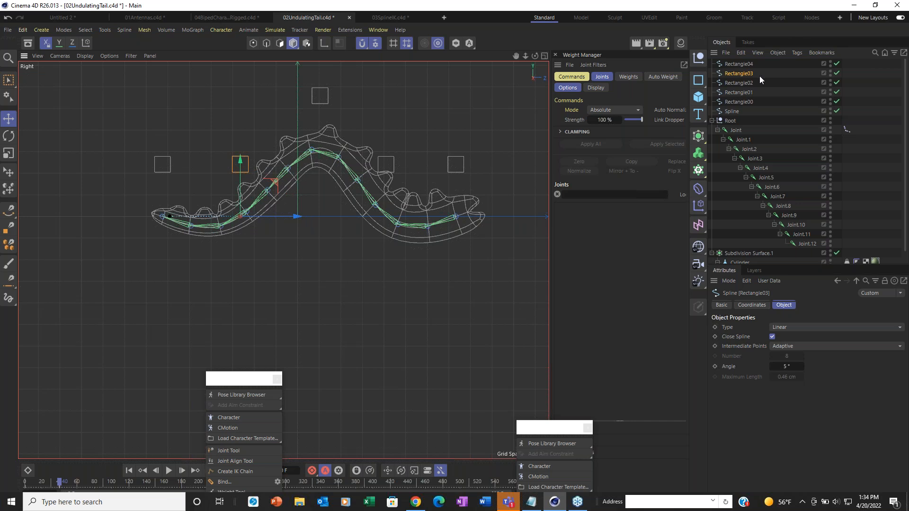
Step: Select all five rectangles and advance the current time to frame 79
left_click(744, 65)
left_click(739, 102, "shift")
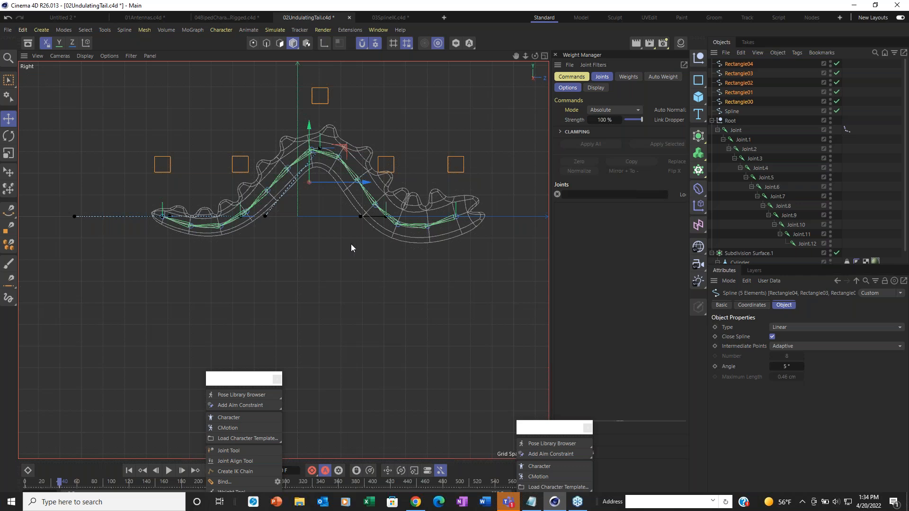
left_click(93, 481)
Step: Extend the front of the tail at frame 79 by moving Rectangle00 and Rectangle01 forward along Z
middle_click_drag(445, 292, 357, 284, "alt")
left_click(406, 143)
left_click(376, 155)
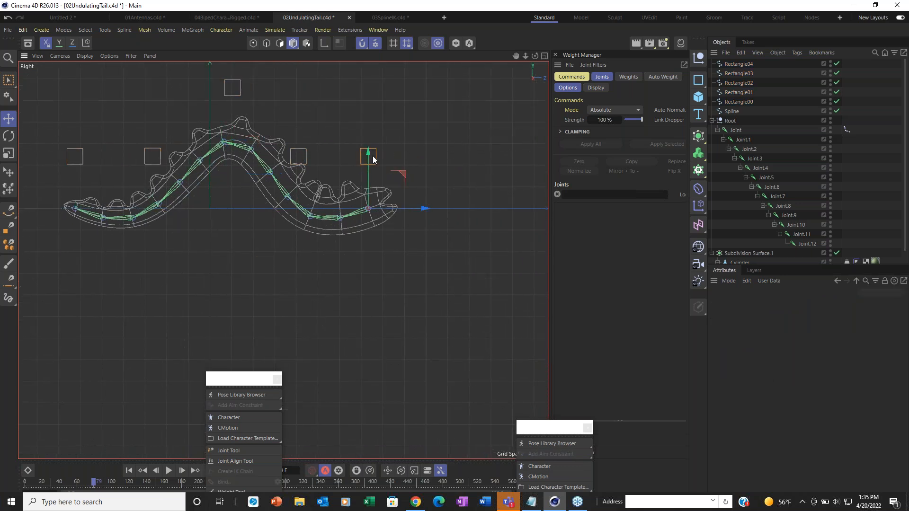
left_click_drag(441, 197, 522, 195)
key("ctrl+z")
left_click_drag(426, 209, 529, 214)
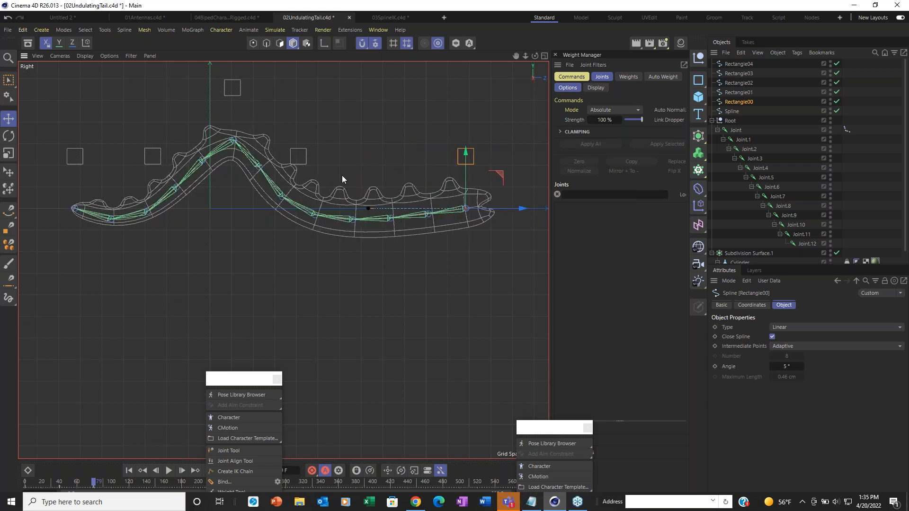
left_click(306, 157)
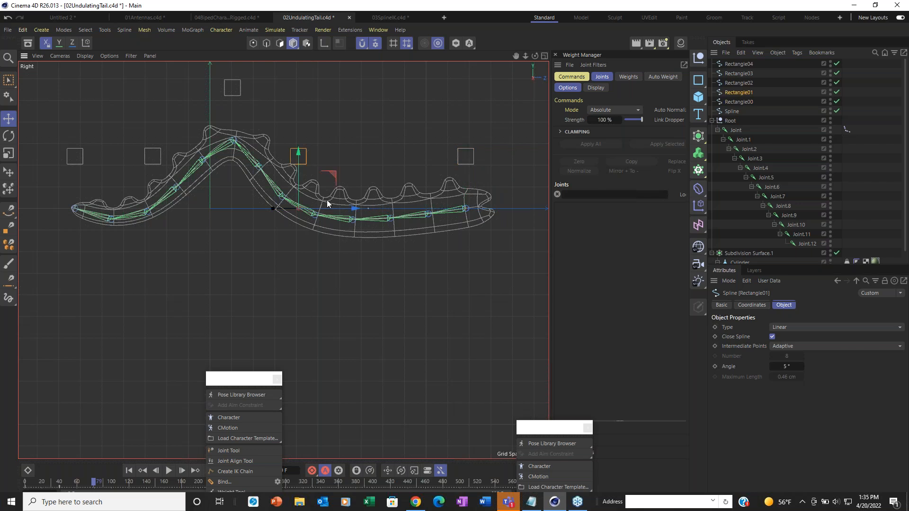
left_click_drag(355, 209, 425, 209)
Step: Straighten the tail by lowering Rectangle02 level with the other rectangles and moving it and Rectangle03 forward along Z
left_click(235, 86)
left_click_drag(266, 109, 296, 174)
left_click(159, 155)
left_click_drag(206, 208, 217, 211)
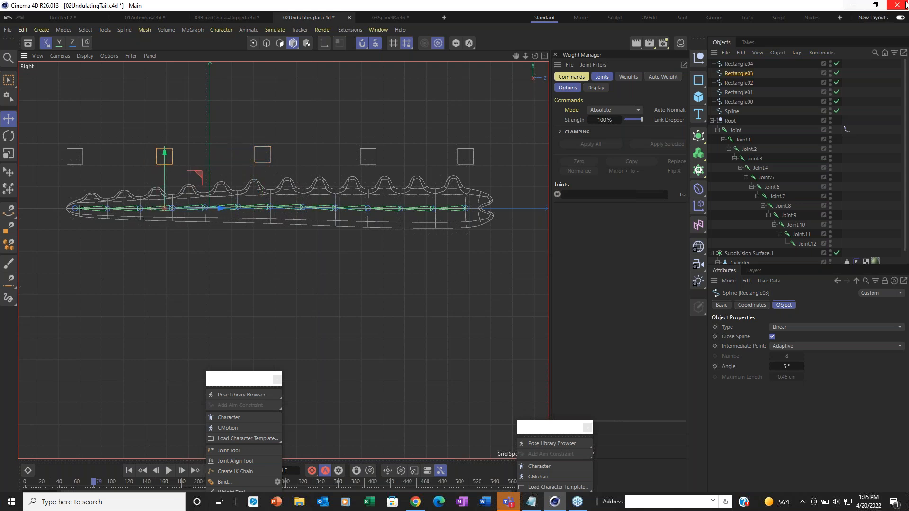
Step: Select all five rectangle controls together, leaving the Spline object out of the selection
left_click(731, 67)
left_click(732, 111, "shift")
left_click(731, 111, "ctrl")
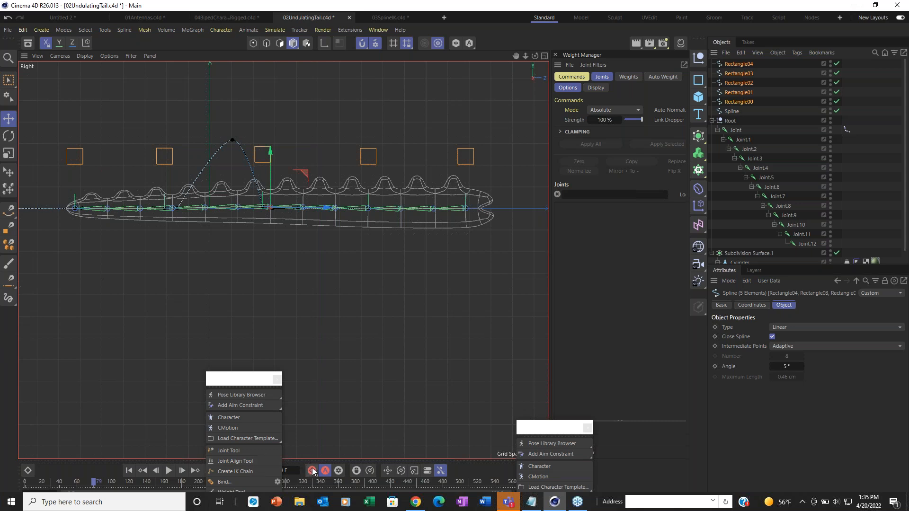
Step: Scrub the timeline in the perspective view to review the tail's inching movement, and inspect the handles of the Joint's IK-Spline tag
key("F1")
scroll(424, 359, "down", 3)
middle_click_drag(422, 361, 341, 294, "alt")
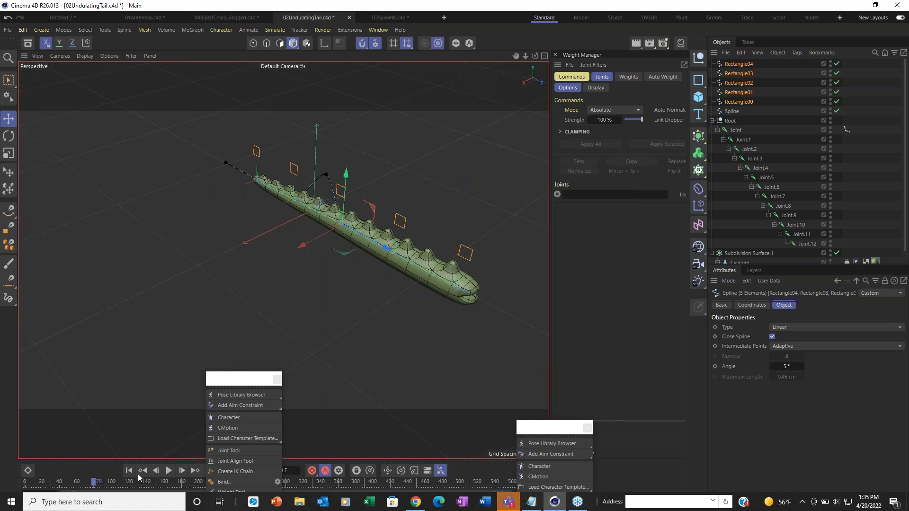
left_click_drag(82, 485, 20, 492)
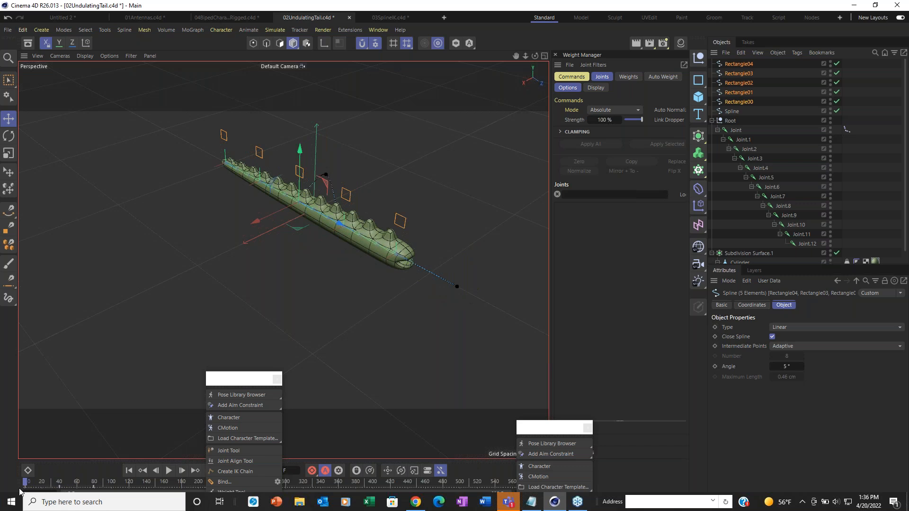
left_click_drag(20, 492, 101, 485)
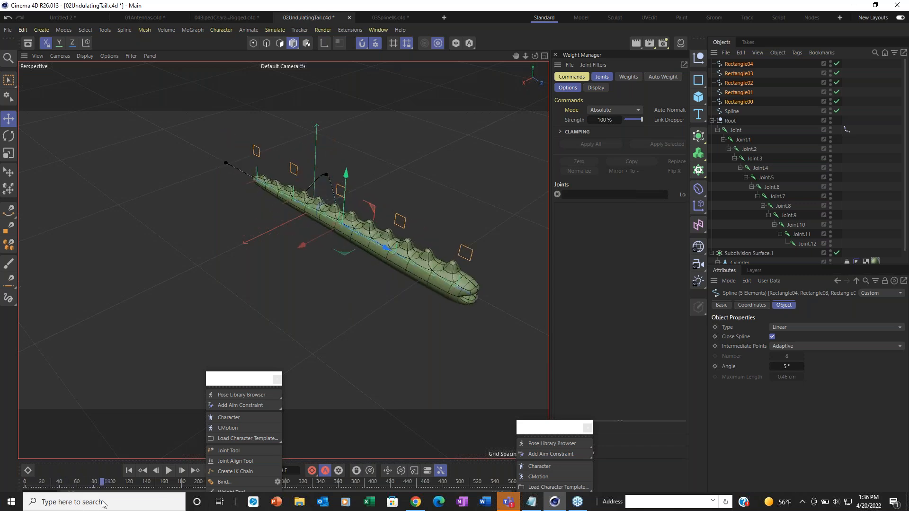
left_click_drag(386, 283, 403, 233, "alt")
right_click_drag(403, 231, 388, 246, "alt")
middle_click_drag(388, 246, 359, 260, "alt")
right_click_drag(359, 260, 1, 446, "alt")
mouse_move(36, 482)
left_mouse_down()
mouse_move(27, 482)
mouse_move(91, 490)
mouse_move(23, 482)
left_mouse_up()
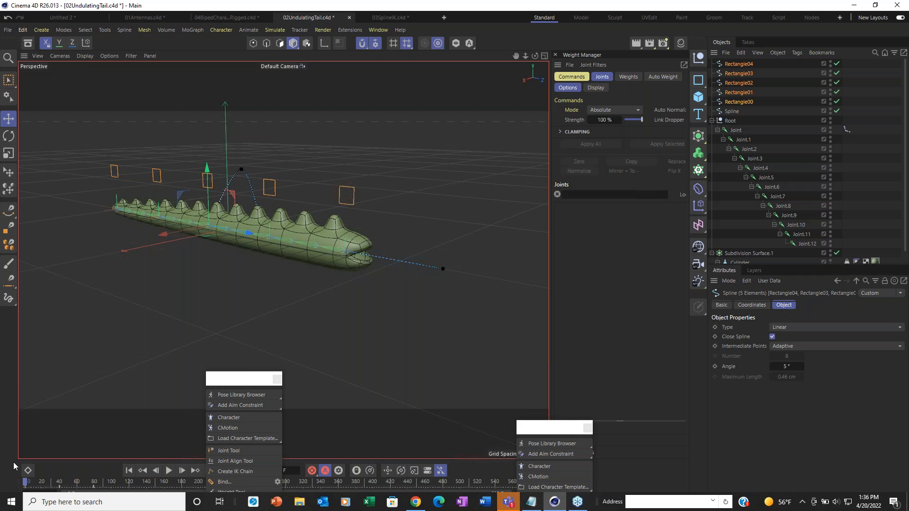
left_click(847, 130)
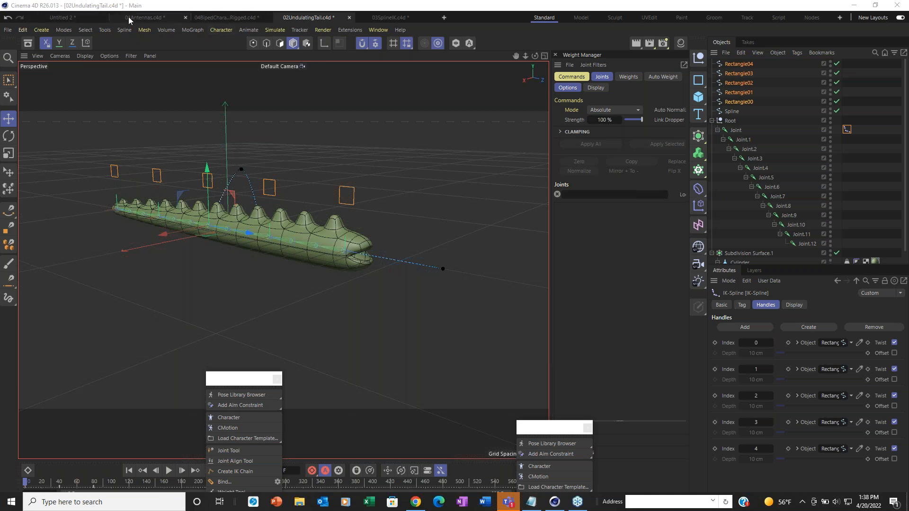
Step: Switch to the 04BipedCharacterRigged.c4d project and revert it to its saved version, discarding the changes
left_click(215, 18)
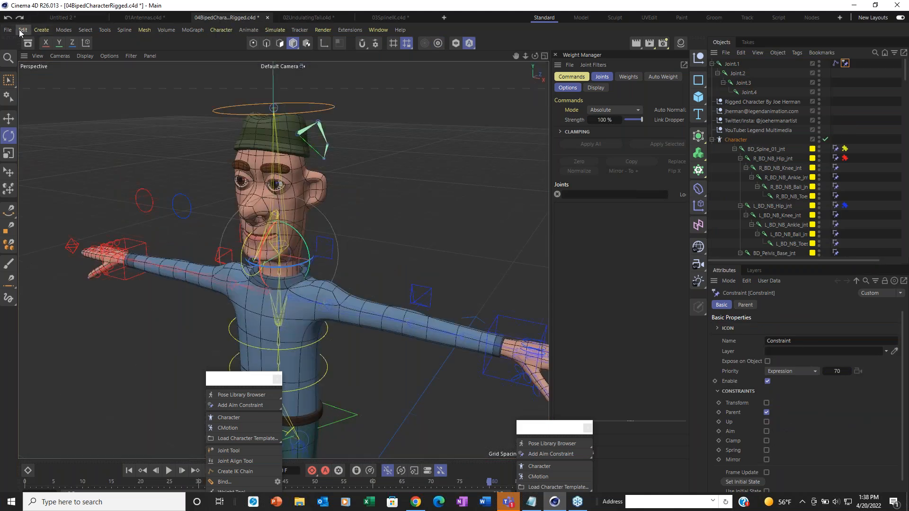
left_click(8, 30)
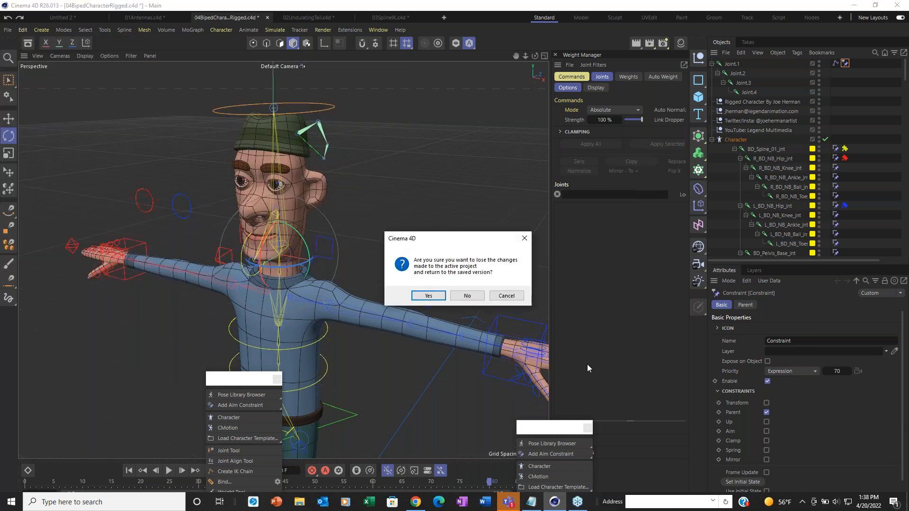
left_click(427, 296)
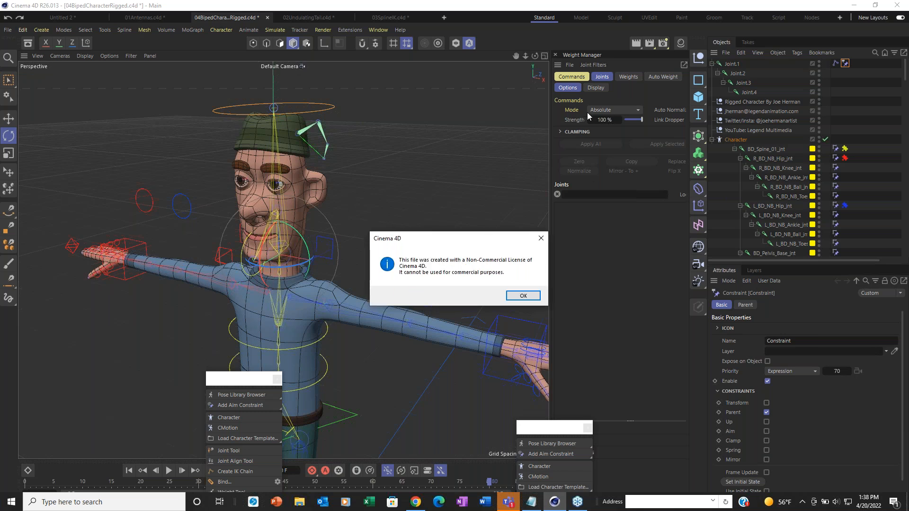
left_click(524, 296)
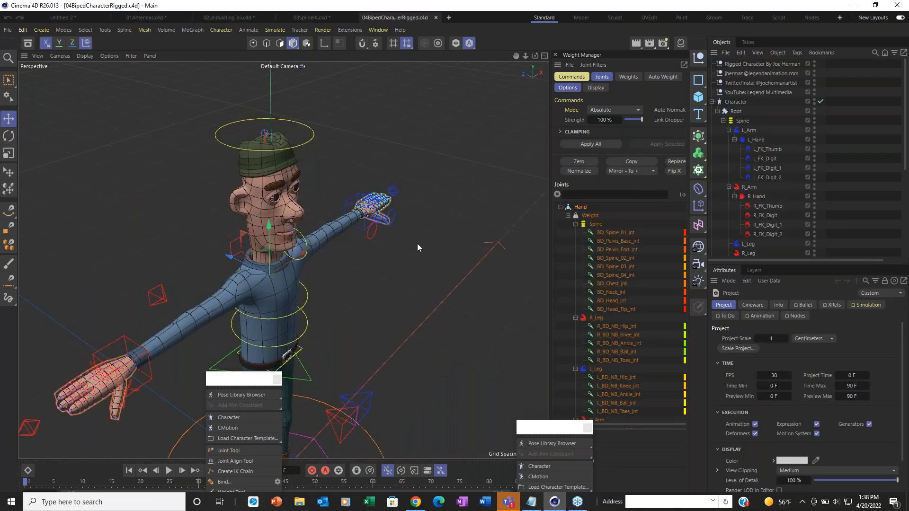
Step: Select the diamond-shaped R_Hand control beside the character's right hand and set its IK <-> FK value to 100
left_click_drag(323, 288, 333, 231, "alt")
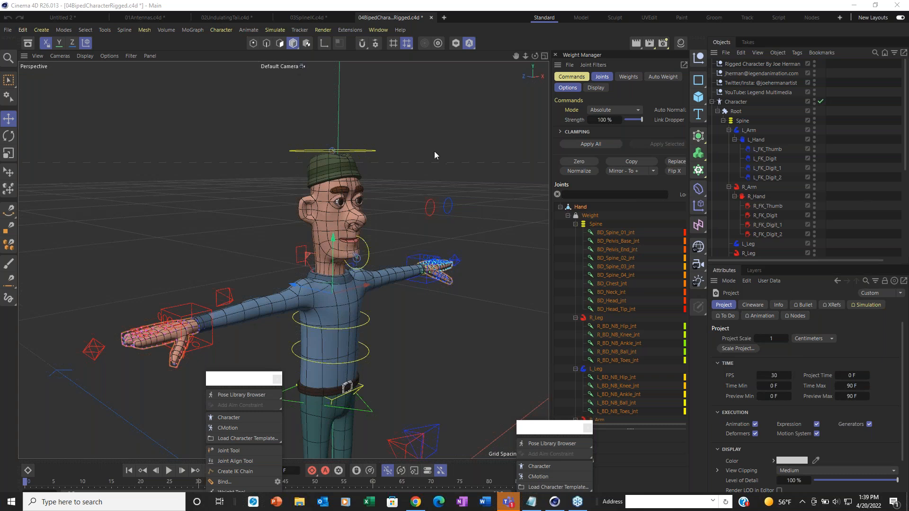
left_click_drag(401, 220, 404, 135, "alt")
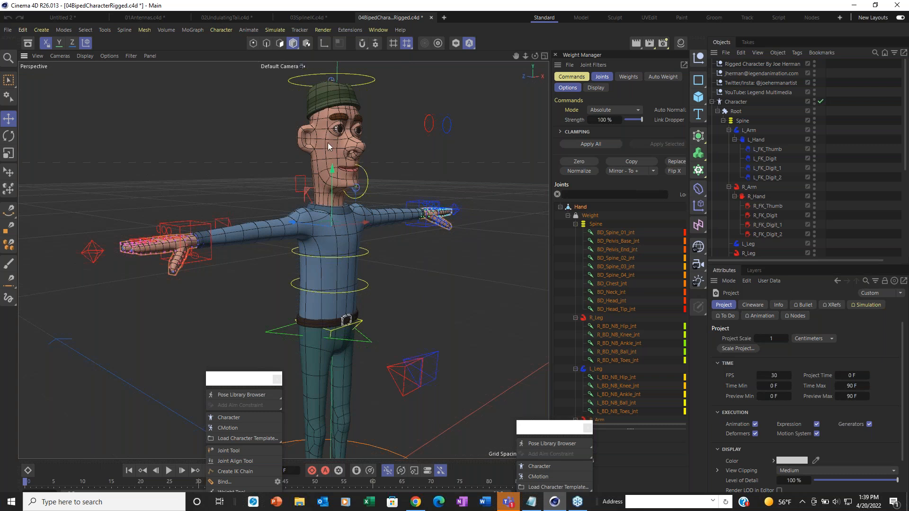
scroll(333, 170, "down", 3)
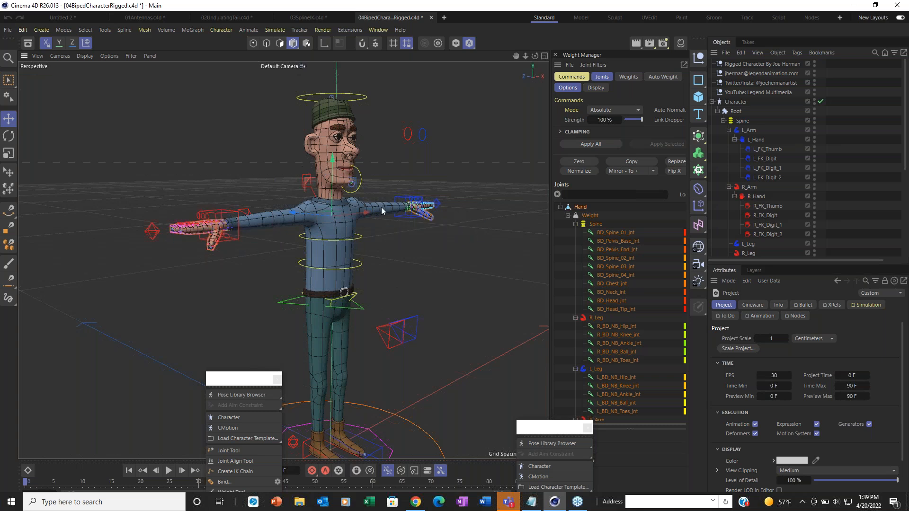
scroll(331, 195, "up", 3)
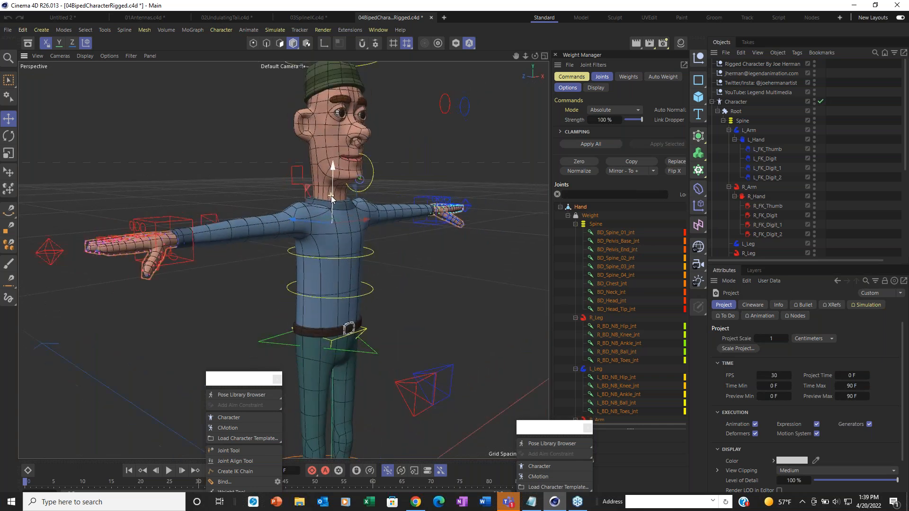
left_click_drag(331, 195, 373, 217, "alt")
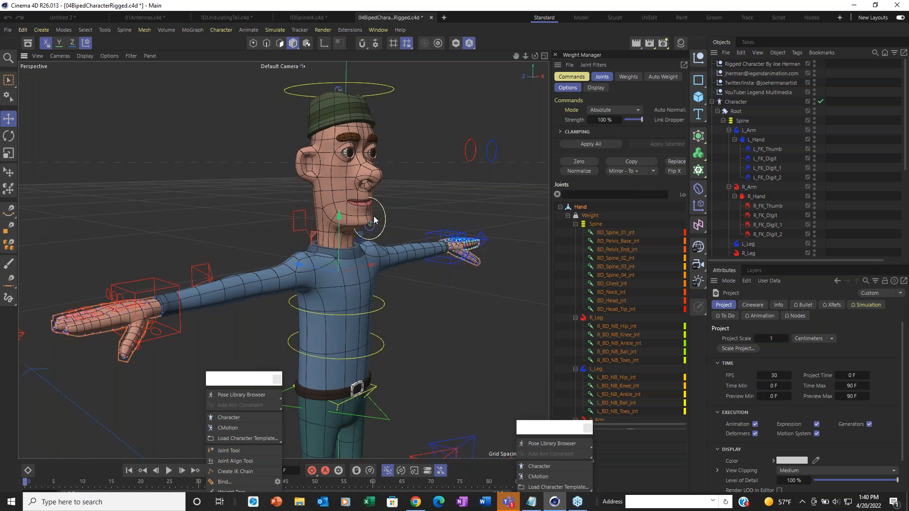
middle_click_drag(163, 279, 333, 211, "alt")
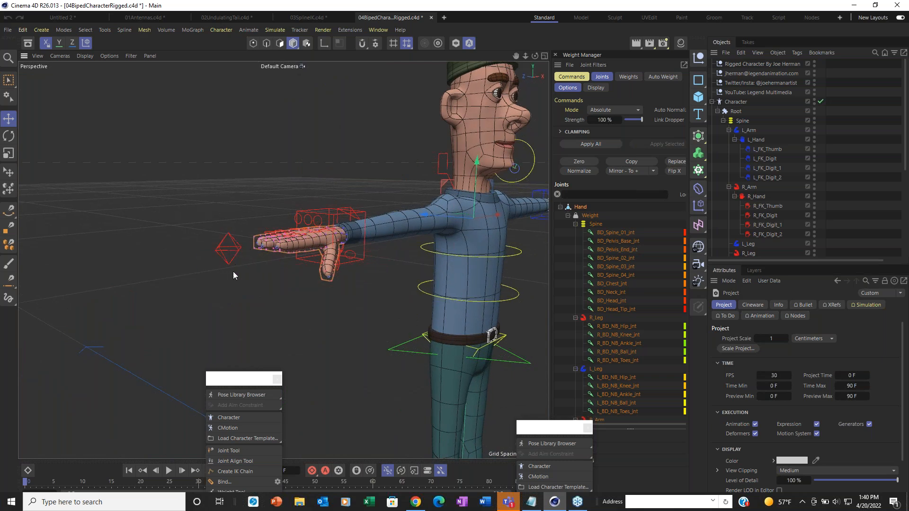
scroll(232, 270, "up", 5)
left_click_drag(320, 240, 402, 230, "alt")
left_click_drag(283, 260, 137, 239, "alt")
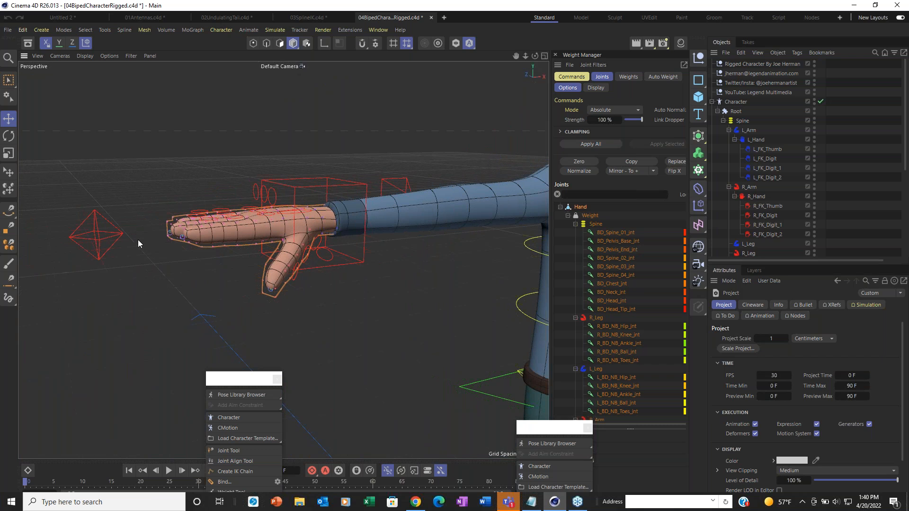
left_click(120, 237)
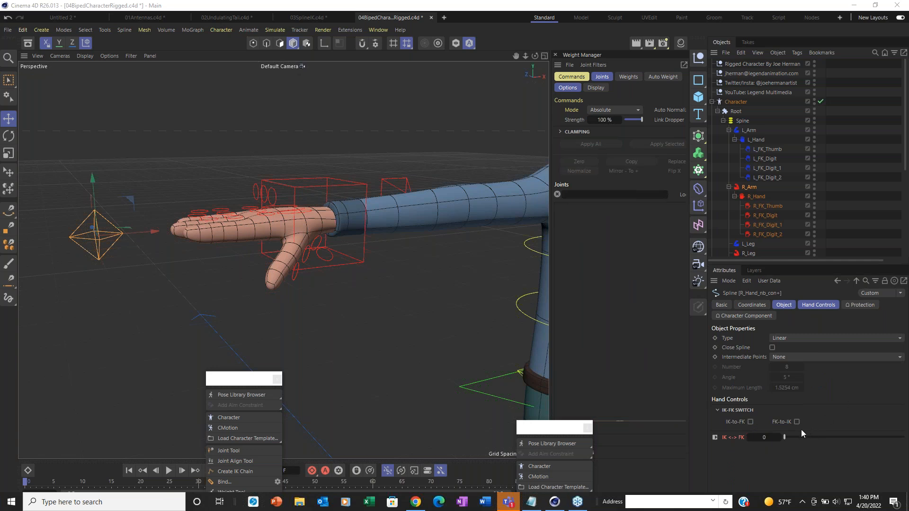
left_click_drag(791, 436, 905, 437)
Step: Open the Pose Library Browser, collapse the Charlie library and place the browser window clear of the right hand
left_click_drag(504, 222, 512, 215, "alt")
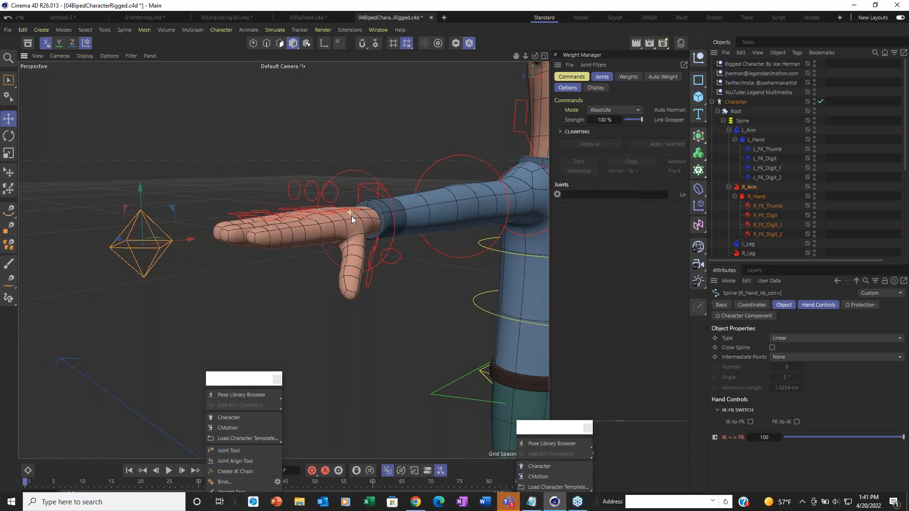
left_click_drag(350, 214, 354, 231, "alt")
scroll(355, 234, "up", 4)
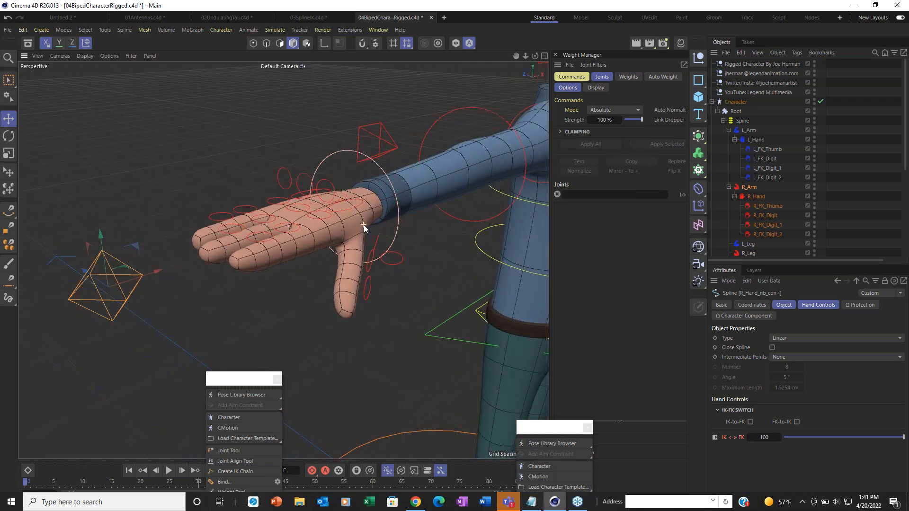
mouse_move(351, 237)
left_mouse_down("alt")
mouse_move(338, 229)
mouse_move(354, 234)
left_mouse_up("alt")
scroll(354, 234, "down", 5)
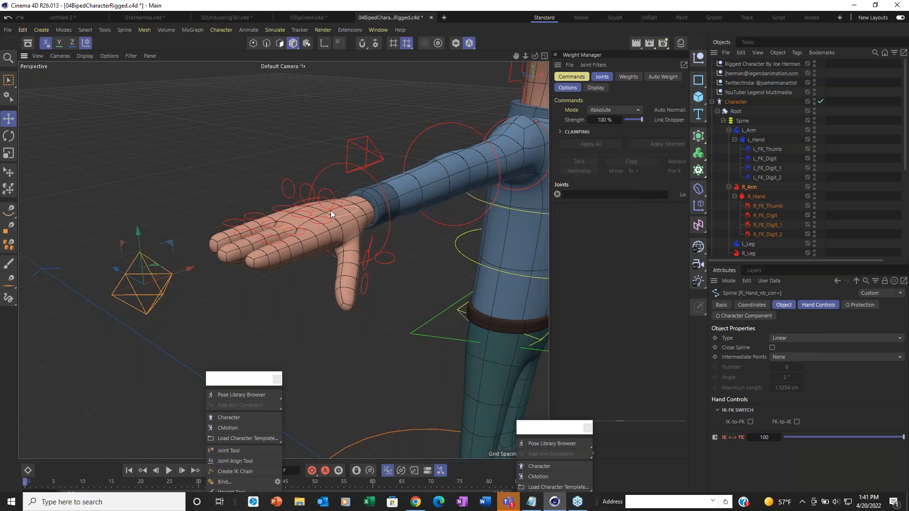
left_click_drag(301, 204, 290, 222, "alt")
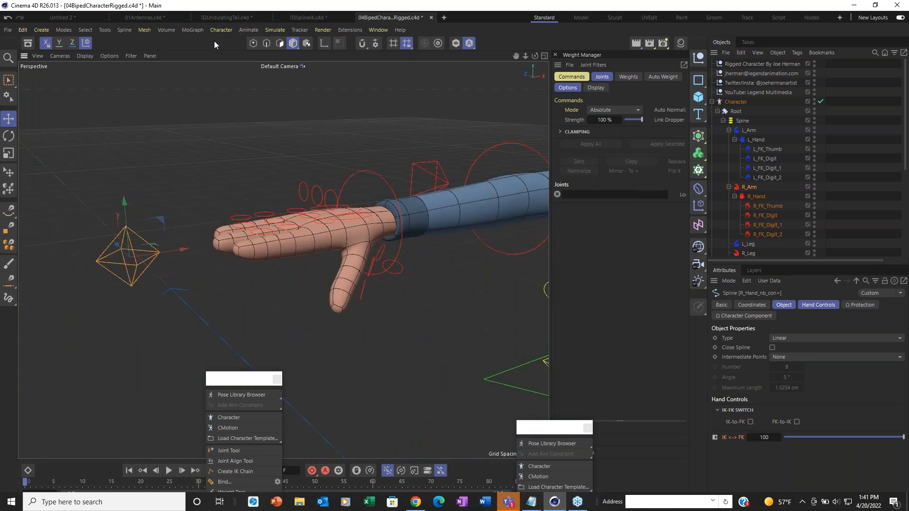
left_click(220, 29)
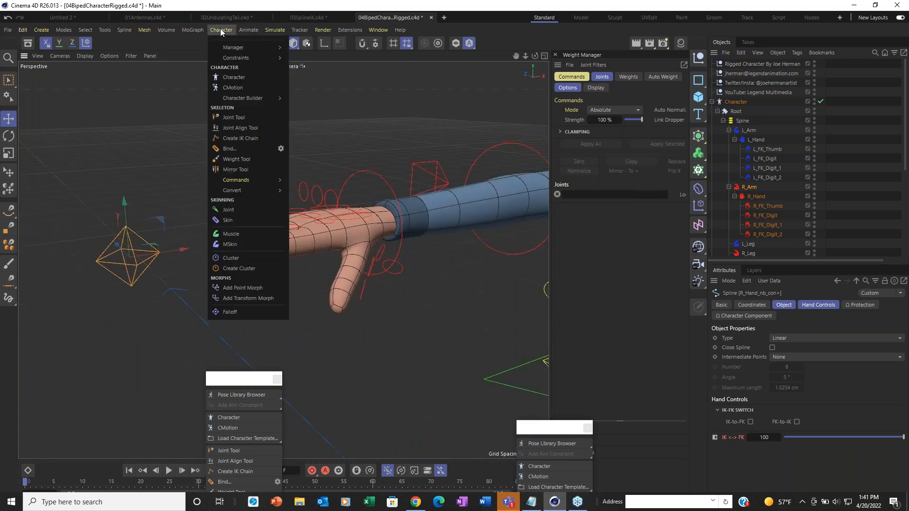
mouse_move(236, 49)
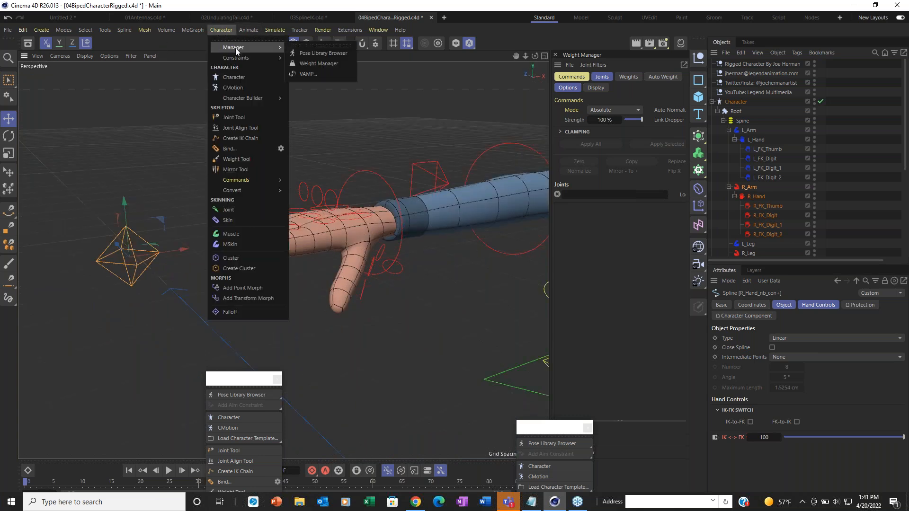
left_click(331, 53)
left_click_drag(320, 11, 593, 157)
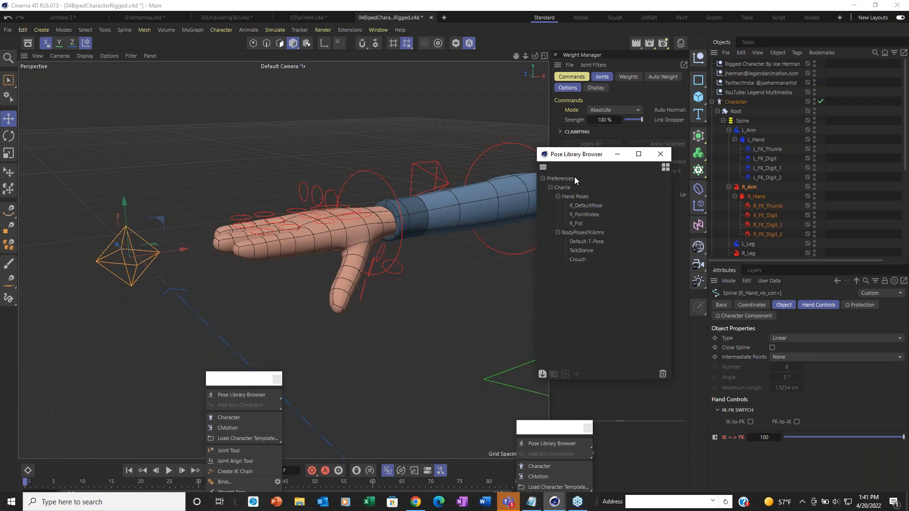
left_click(550, 188)
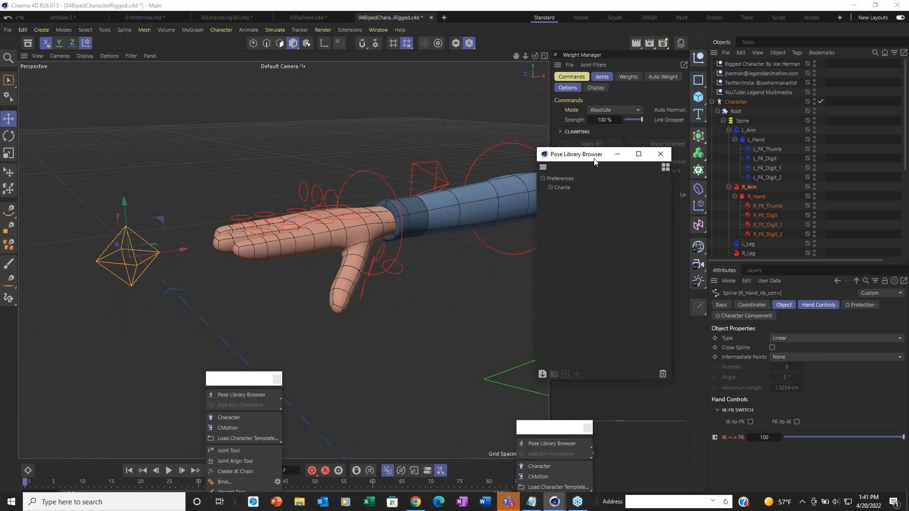
left_click_drag(589, 155, 569, 45)
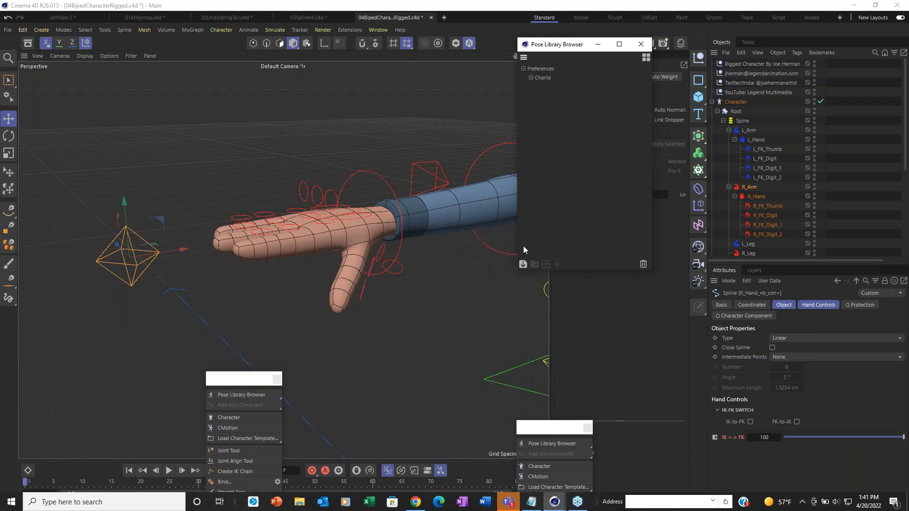
Step: Create a new library under Preferences in the Pose Library Browser
left_click(539, 67)
left_click(537, 199)
left_click(547, 67)
left_click(532, 265)
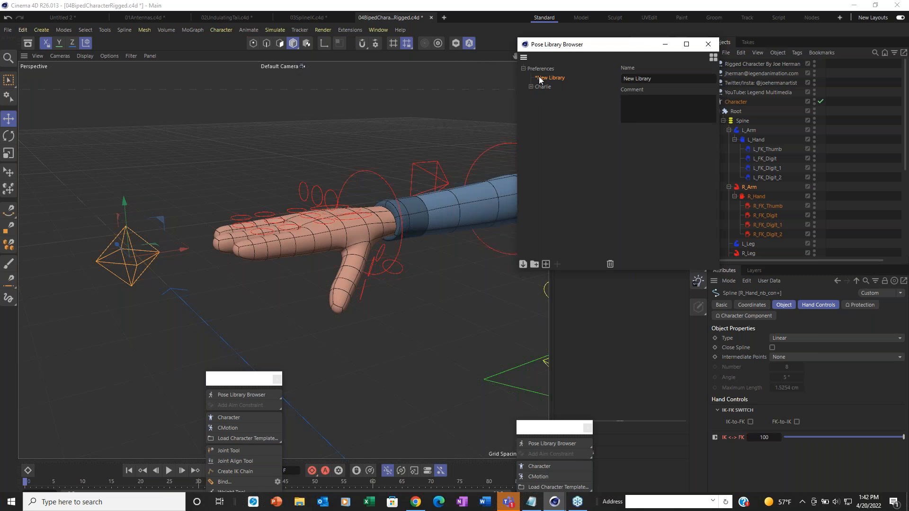
Step: Name the new pose library Jose and add a new group inside it
double_click(626, 78)
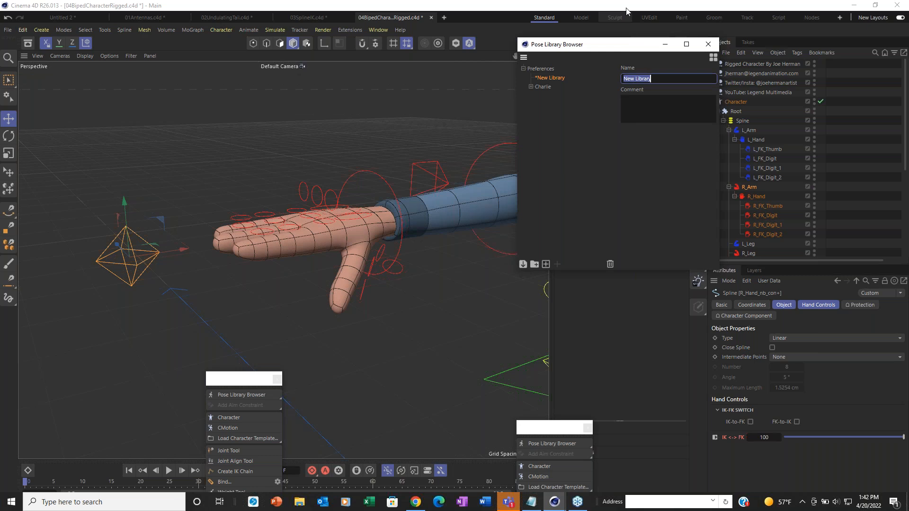
type("Charles")
double_click(642, 77)
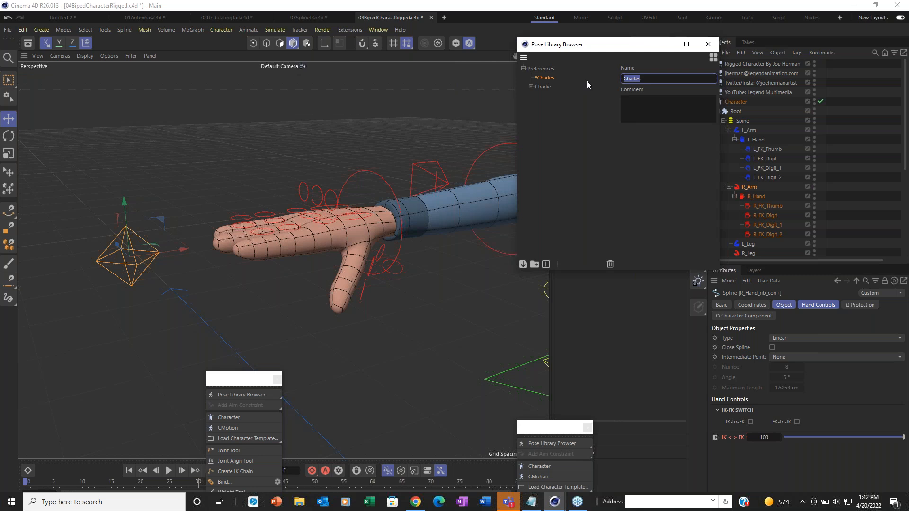
type("Jose")
left_click(545, 264)
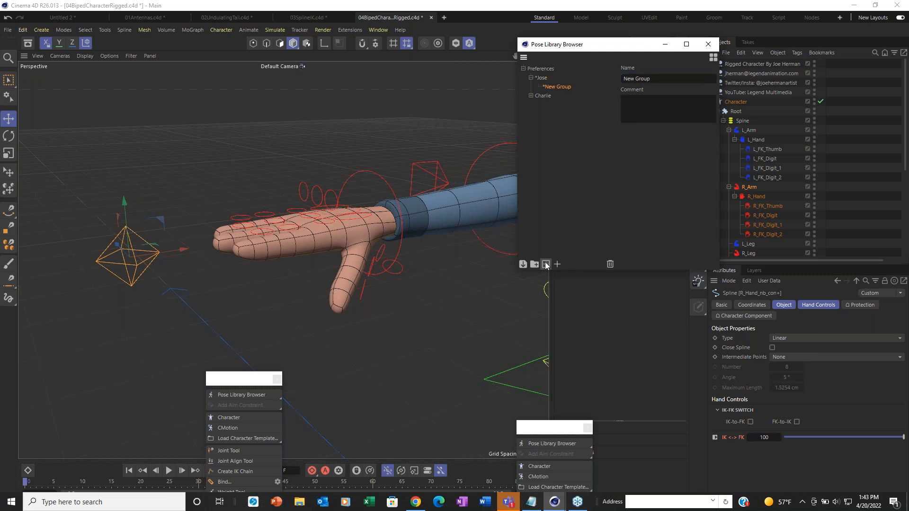
Step: Rename the new group in the Jose pose library as Hands
double_click(555, 87)
left_click(661, 80)
double_click(632, 78)
type("Hands")
left_click(552, 88)
Step: Rotate the R_Finger_Curl_con+_1 control to curl the right hand's middle finger toward the palm
scroll(272, 139, "up", 3)
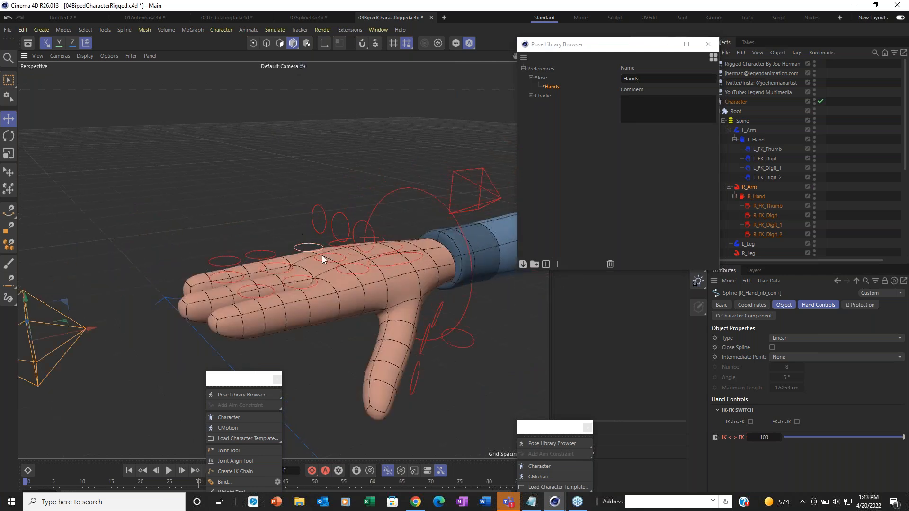
mouse_move(322, 257)
left_mouse_down("alt")
mouse_move(354, 274)
mouse_move(322, 257)
left_mouse_up("alt")
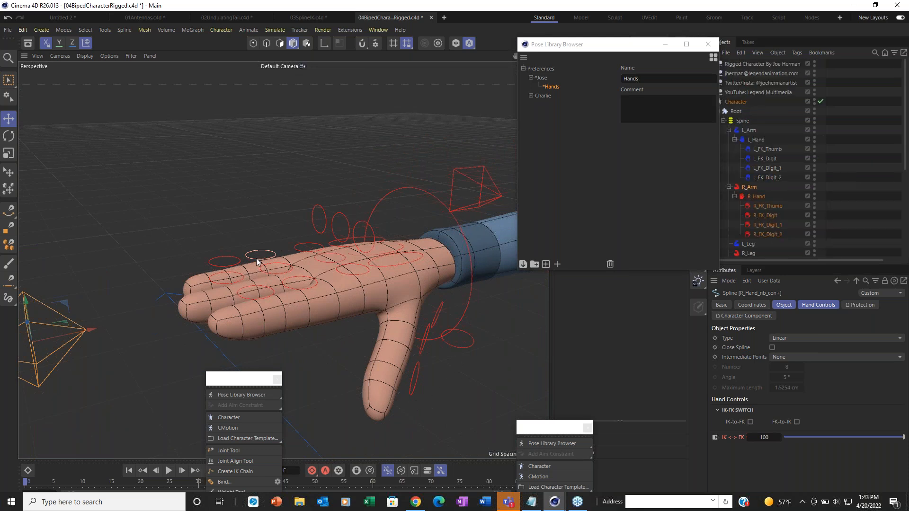
left_click(348, 225)
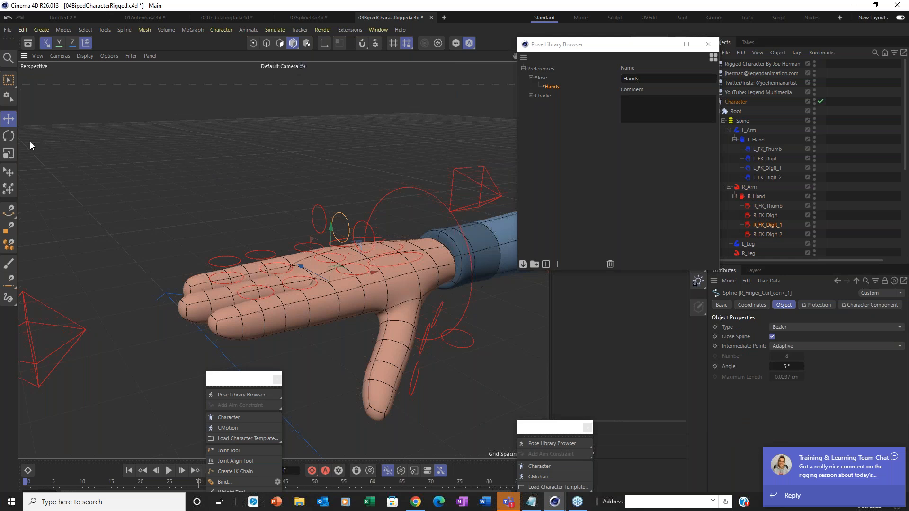
left_click(9, 135)
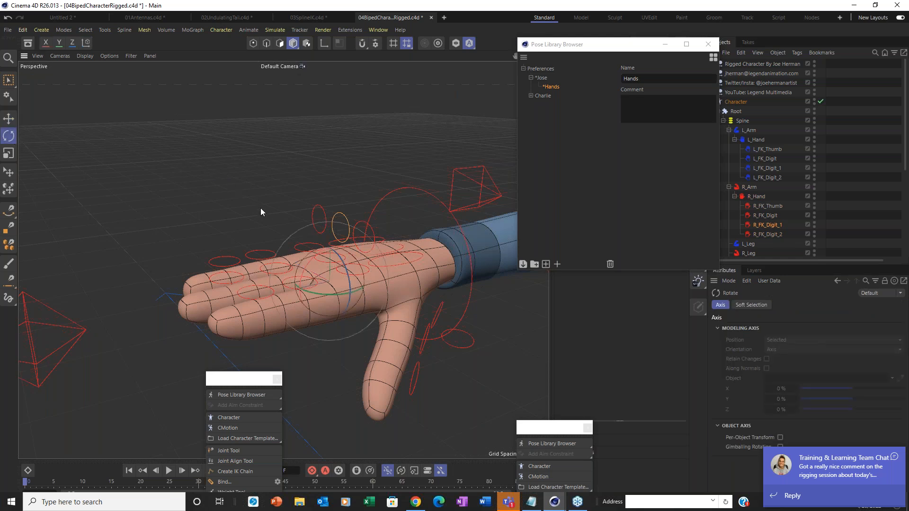
left_click_drag(308, 262, 473, 254)
Step: Rotate the R_Finger_Curl_con+_2 control to curl the right hand's outer finger tightly into the palm
left_click(315, 207)
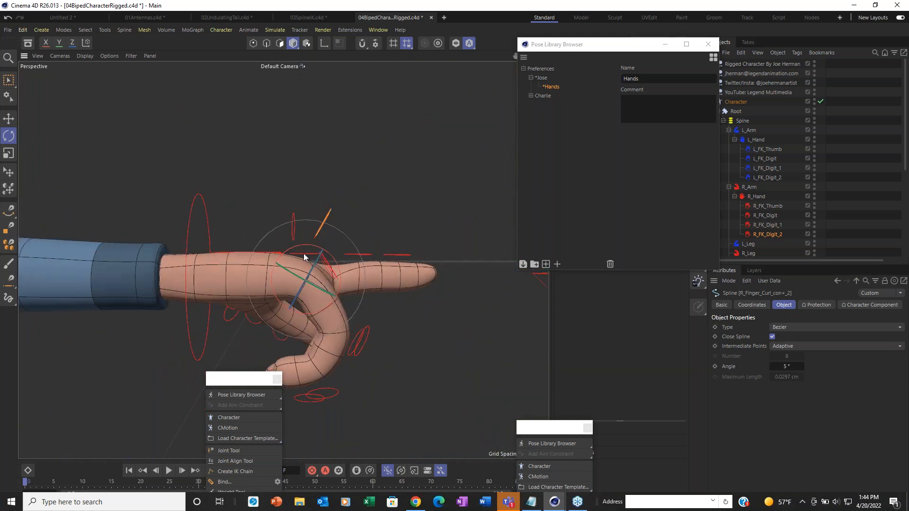
left_click_drag(324, 256, 591, 258)
key("9")
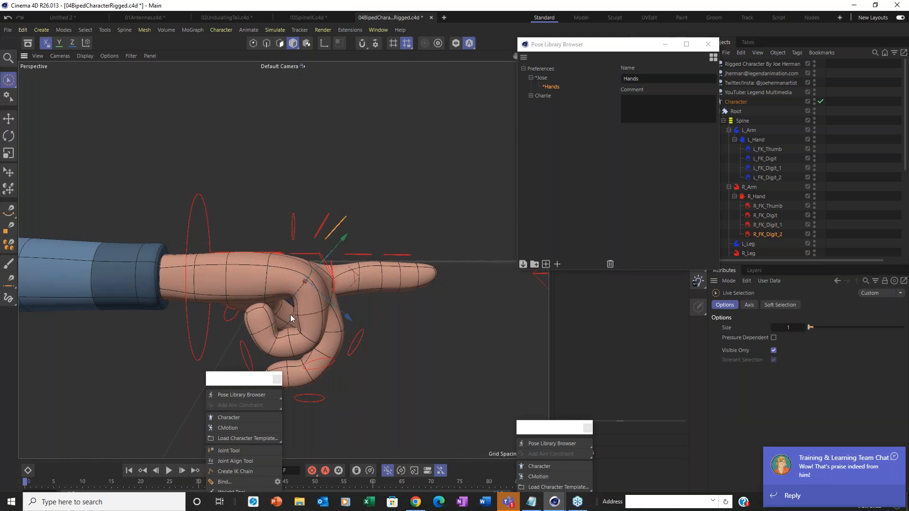
Step: Refine the middle finger's curl by rotating R_Finger_Curl_con+_1 again, keeping the finger bent below the palm
left_click_drag(286, 341, 191, 349, "alt")
left_click_drag(345, 340, 333, 337, "alt")
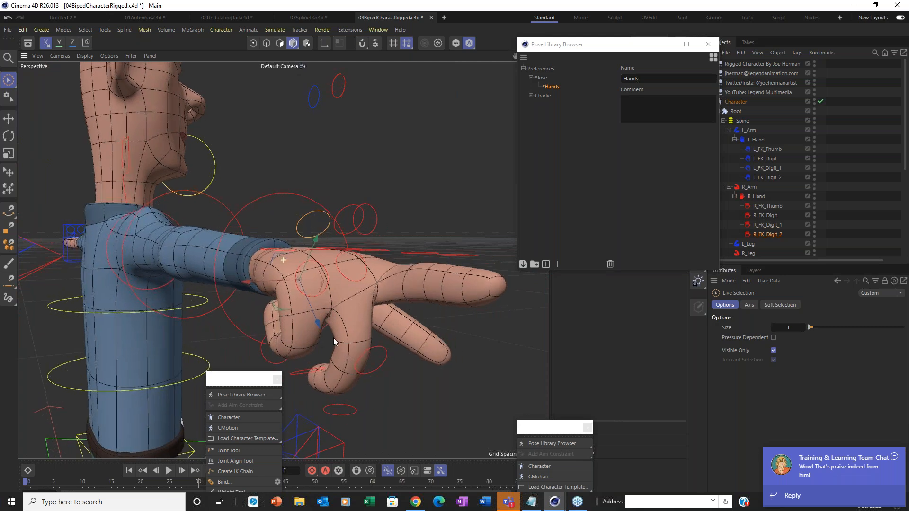
left_click(348, 213)
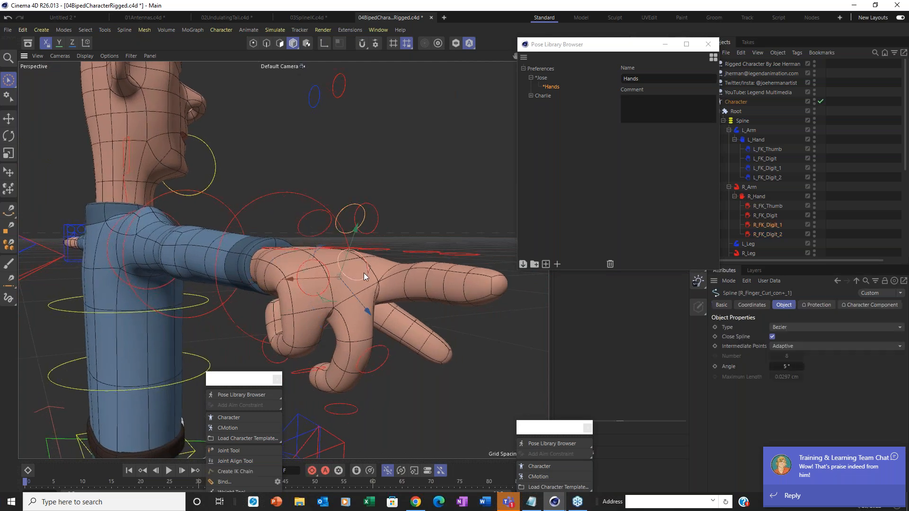
left_click_drag(359, 295, 369, 265, "alt")
key("r")
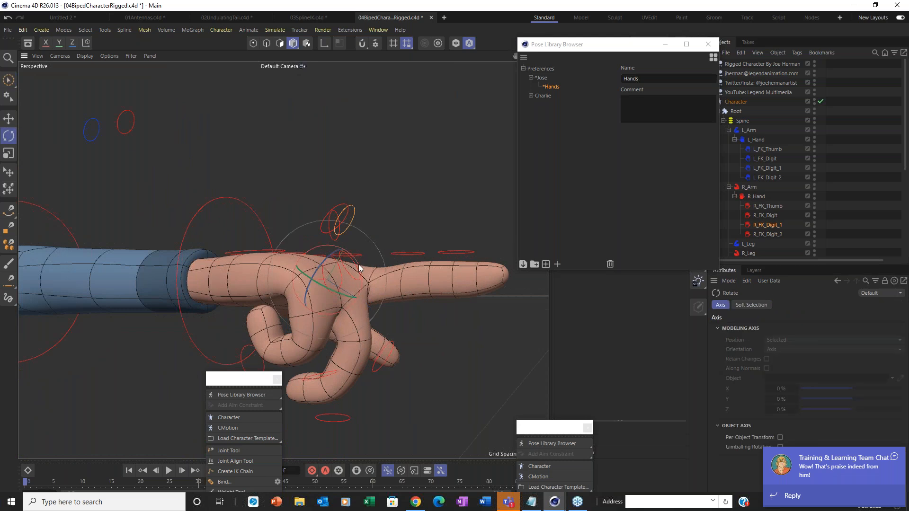
left_click_drag(359, 263, 554, 241)
left_click_drag(332, 276, 351, 291)
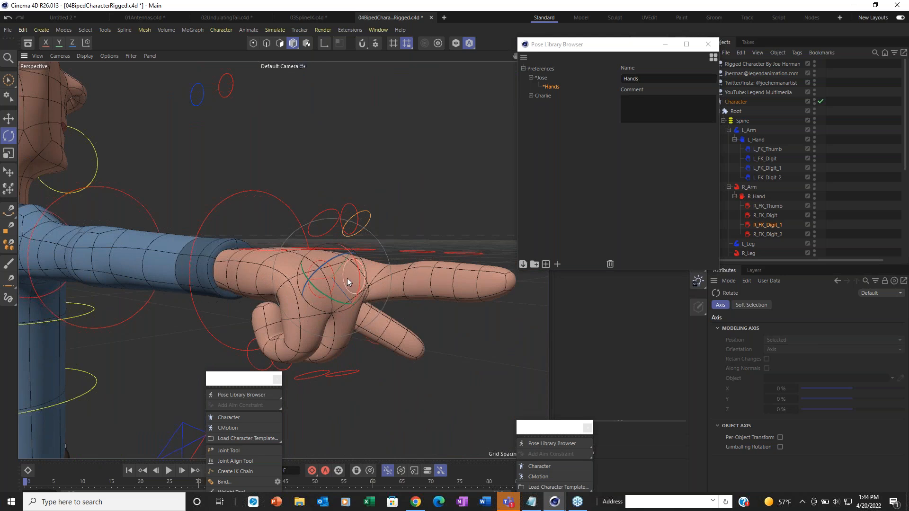
left_click_drag(359, 280, 363, 280)
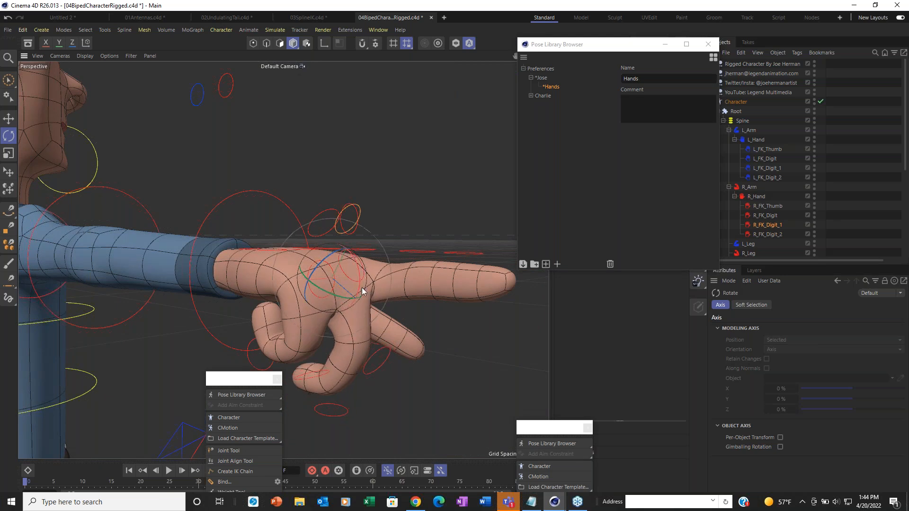
Step: Adjust the outer finger's curl with the R_Finger_Curl_con+_2 control
left_click(315, 219)
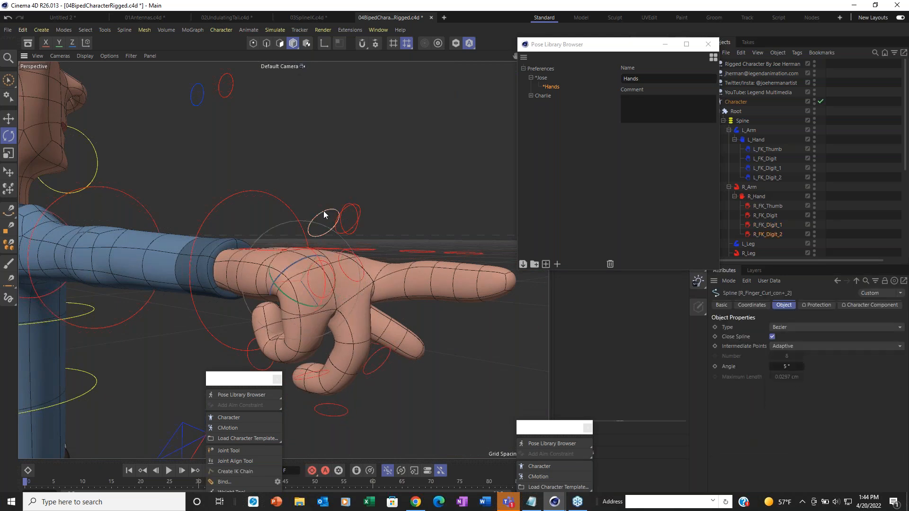
left_click_drag(330, 270, 323, 275)
left_click_drag(325, 272, 382, 396)
Step: Rotate the middle finger's segment controls, including R_Finger_Seg3_jnt_con+_1, to tuck the fingertip into the palm
left_click_drag(350, 316, 331, 302, "alt")
left_click(385, 369)
left_click_drag(377, 347, 466, 234)
left_click(310, 373)
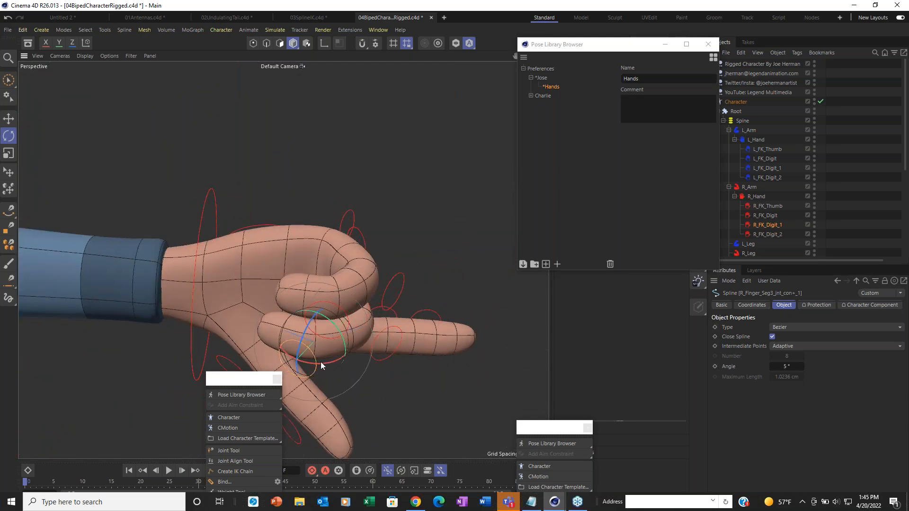
left_click_drag(323, 369, 286, 371)
Step: Rotate R_Finger_Seg2_jnt_con+_2 and the outer finger's tip control to fold that finger tighter against the palm
left_click_drag(333, 288, 390, 260, "alt")
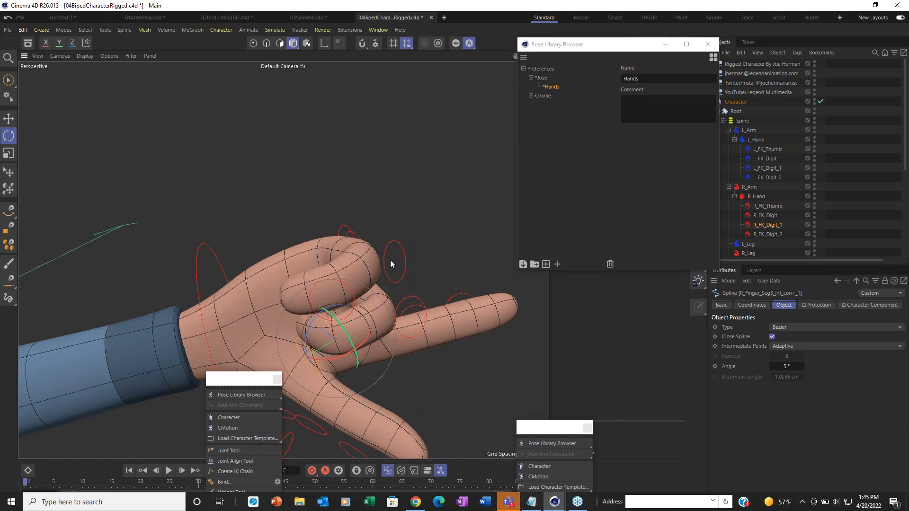
left_click(393, 283)
left_click_drag(387, 269, 376, 271)
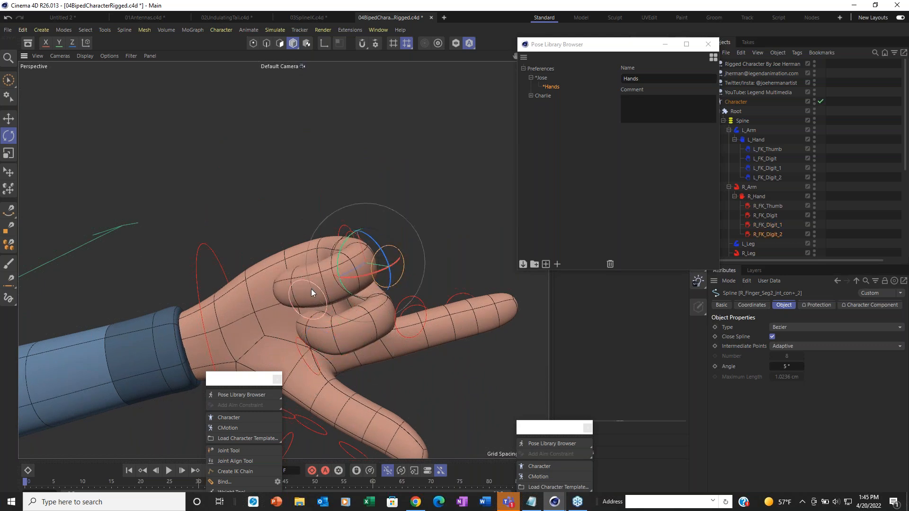
left_click_drag(311, 289, 314, 317, "alt")
left_click(316, 316)
left_click_drag(290, 280, 253, 181)
Step: Rotate the R_Finger_Curl_con+ control to angle the extended index finger slightly downward
scroll(108, 217, "down", 5)
left_click(252, 180)
left_click_drag(223, 203, 227, 214)
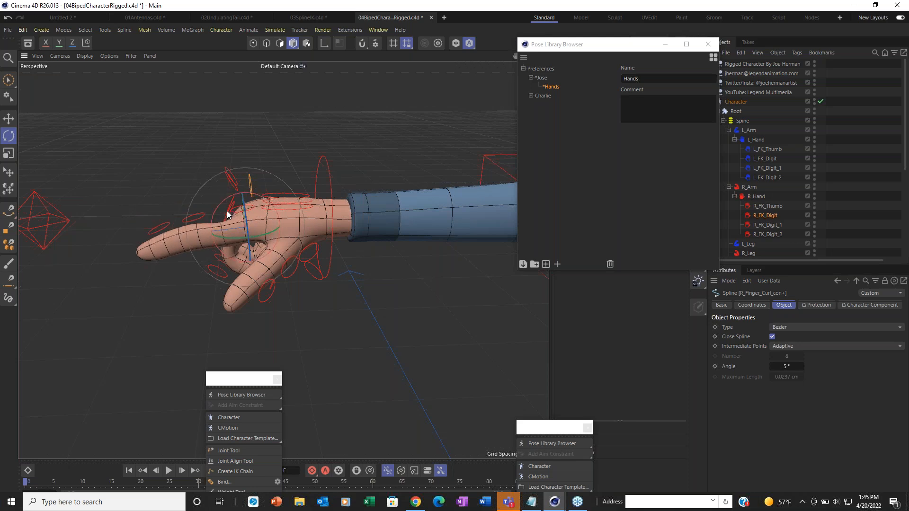
Step: Rotate the R_Thumb_Curl_con+ control to bend the right thumb inward toward the curled fingers
left_click_drag(228, 252, 120, 233, "alt")
scroll(240, 223, "up", 8)
scroll(121, 233, "down", 5)
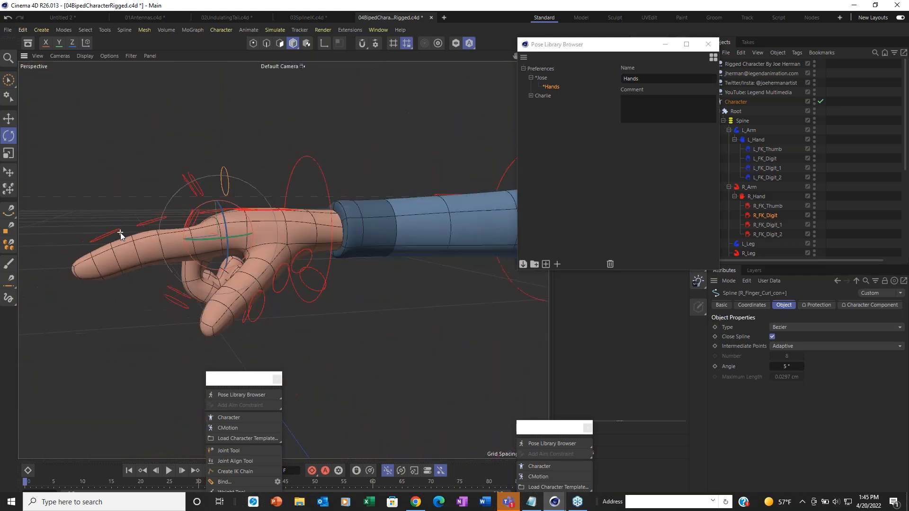
left_click(297, 276)
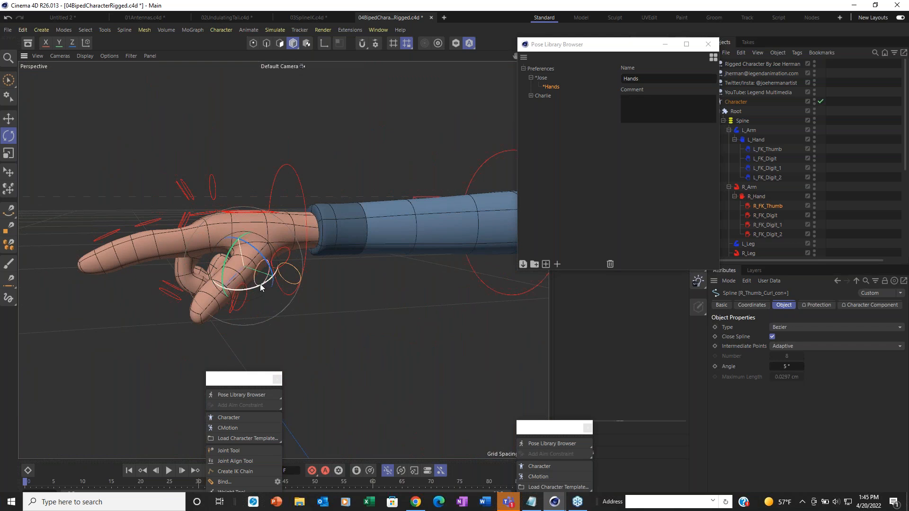
left_click_drag(259, 283, 248, 286)
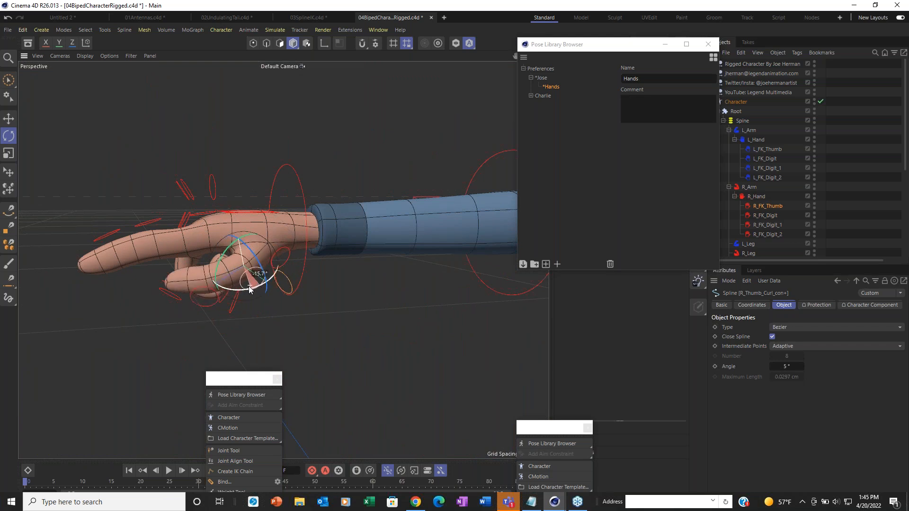
left_click_drag(208, 234, 361, 211, "alt")
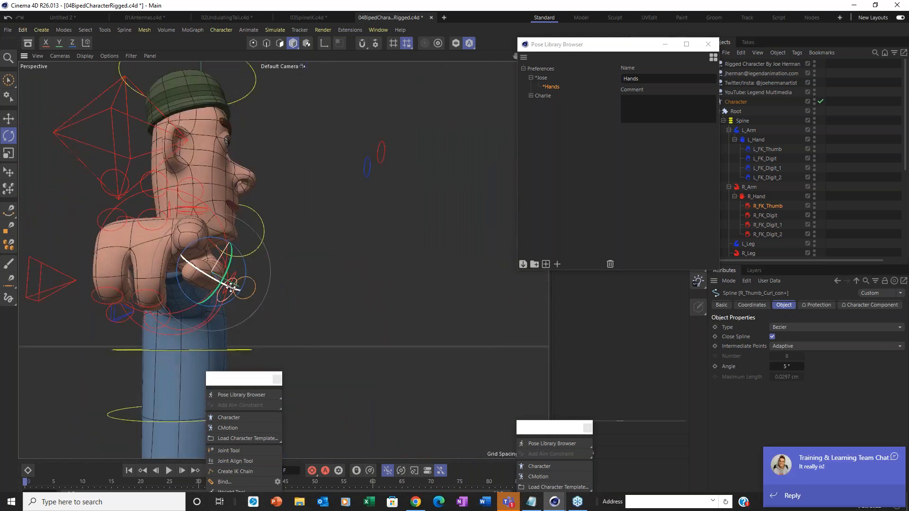
left_click_drag(231, 287, 227, 289)
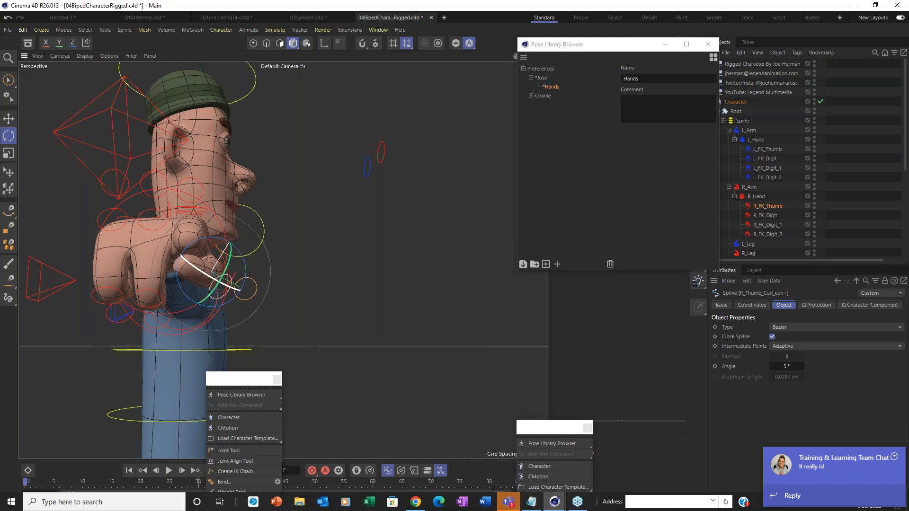
Step: Rotate the R_Thumb_Palm_Base_con+ control and another thumb control to refine how the thumb wraps beneath the index finger
left_click_drag(237, 252, 163, 297, "alt")
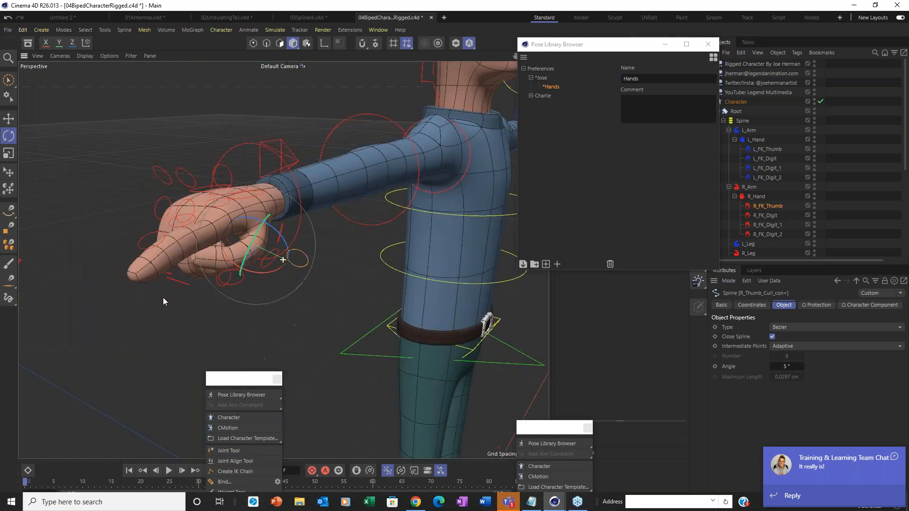
left_click(277, 226)
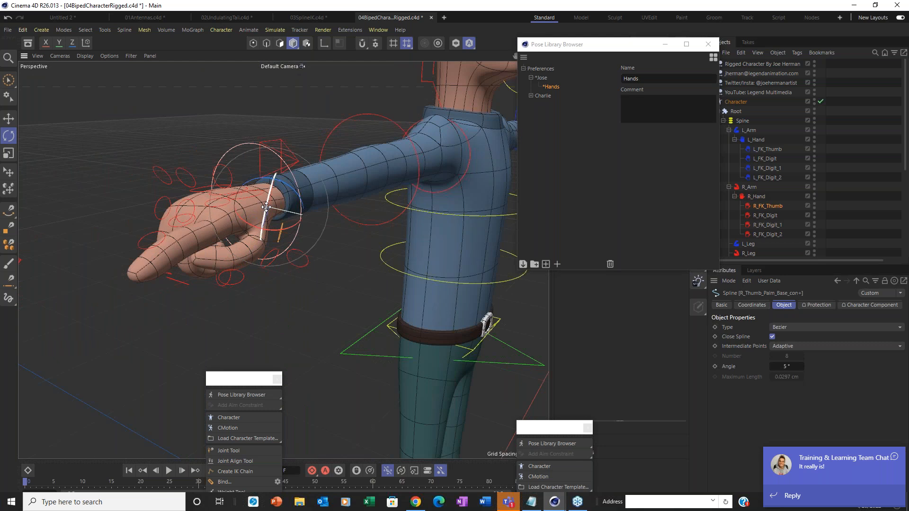
left_click_drag(266, 207, 265, 232)
left_click_drag(188, 246, 287, 221, "alt")
scroll(201, 255, "up", 4)
mouse_move(161, 279)
left_mouse_down("alt")
mouse_move(129, 275)
mouse_move(152, 279)
left_mouse_up("alt")
left_click_drag(240, 262, 325, 266, "alt")
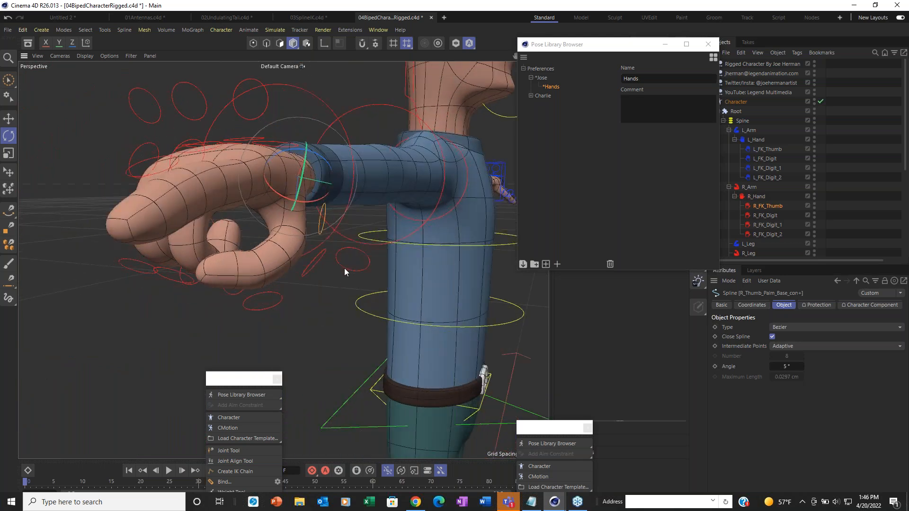
left_click(306, 269)
left_click_drag(285, 271, 286, 271)
Step: Raise the index finger with R_Finger_Curl_con+ so it points straight, check the pointing hand from several angles and deselect the control
left_click_drag(237, 222, 204, 187, "alt")
scroll(178, 242, "down", 5)
left_click(186, 182)
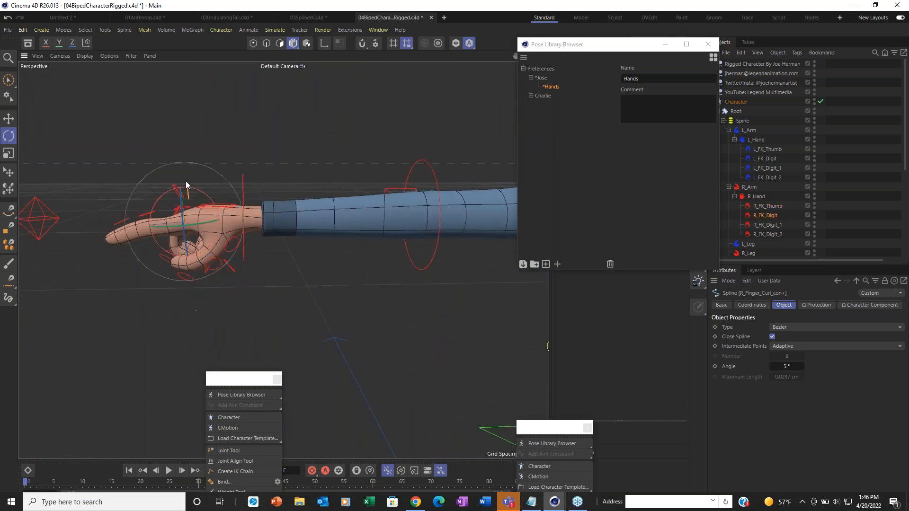
left_click_drag(203, 195, 204, 191)
mouse_move(215, 247)
left_mouse_down("alt")
mouse_move(361, 243)
mouse_move(412, 223)
mouse_move(381, 246)
mouse_move(320, 243)
mouse_move(228, 258)
left_mouse_up("alt")
left_click_drag(163, 237, 300, 236, "alt")
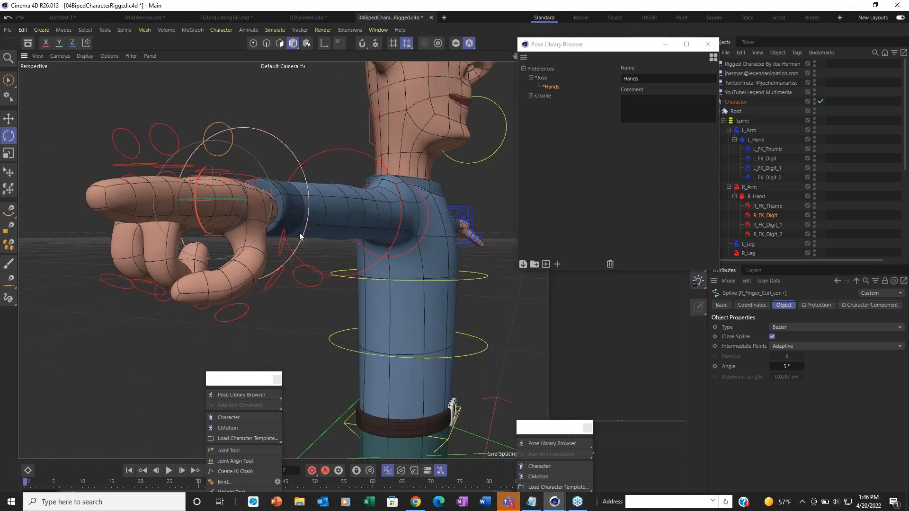
left_click_drag(237, 215, 157, 253, "alt")
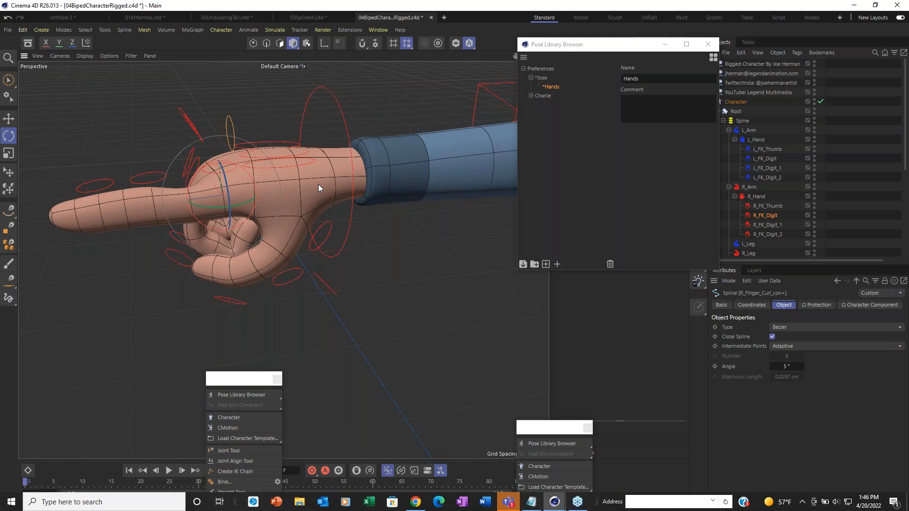
left_click_drag(279, 203, 323, 188, "alt")
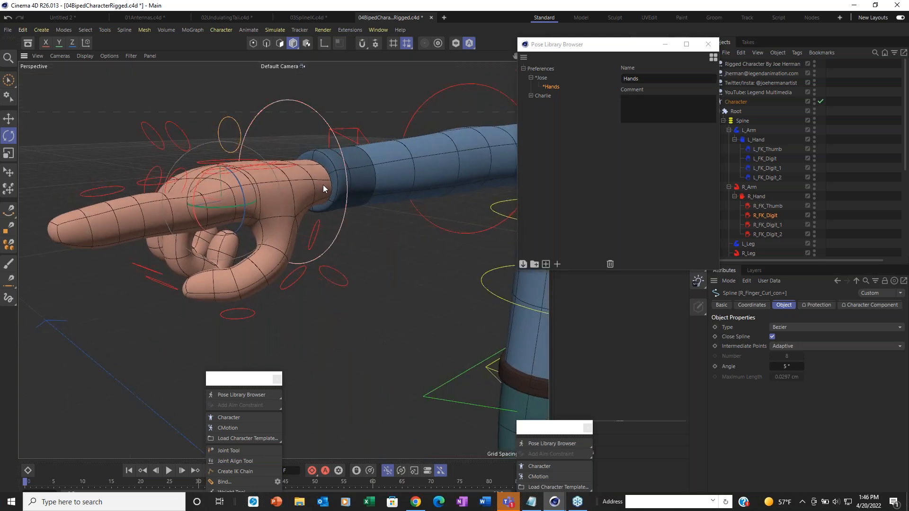
left_click_drag(277, 204, 325, 328, "alt")
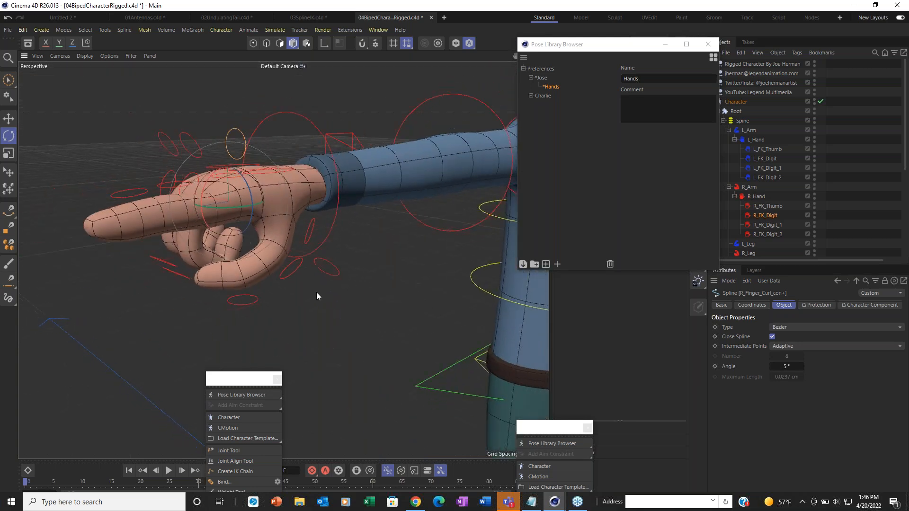
left_click(324, 329)
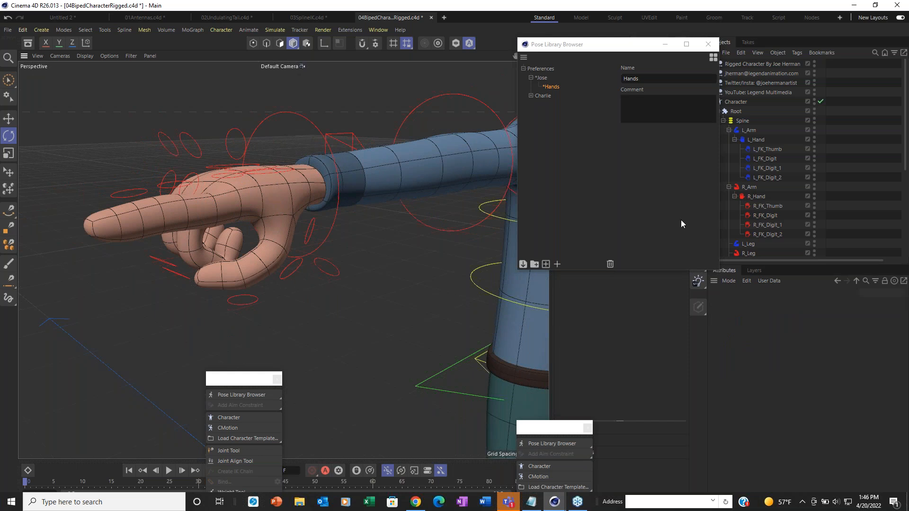
left_click(557, 264)
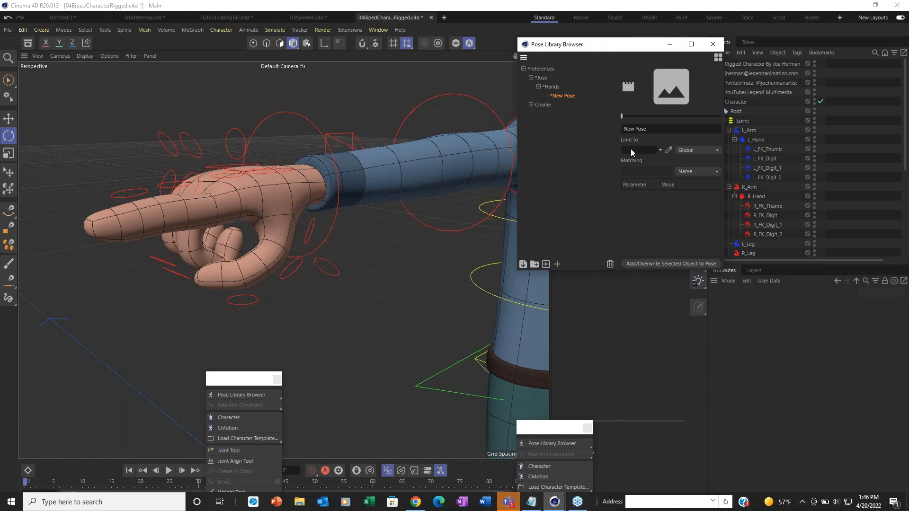
left_click(496, 217)
key("ctrl+z")
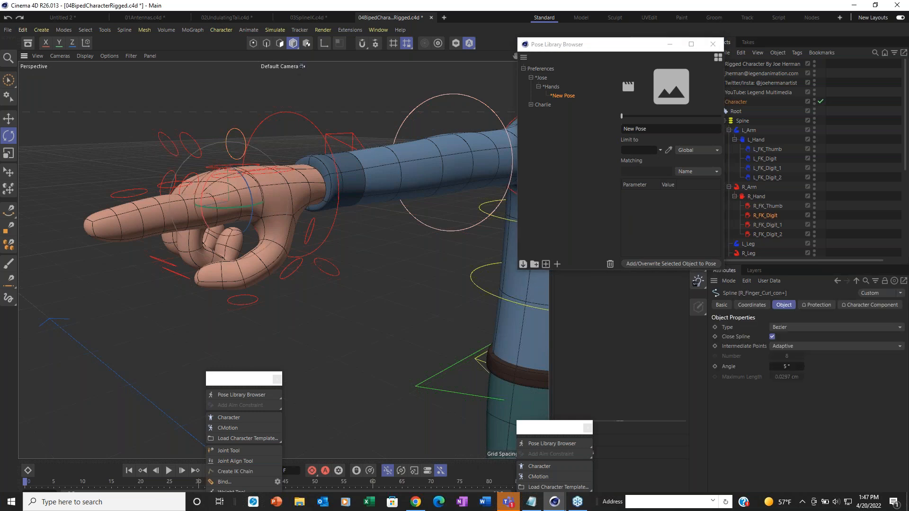
key("ctrl+y")
left_click(560, 95)
left_click(610, 263)
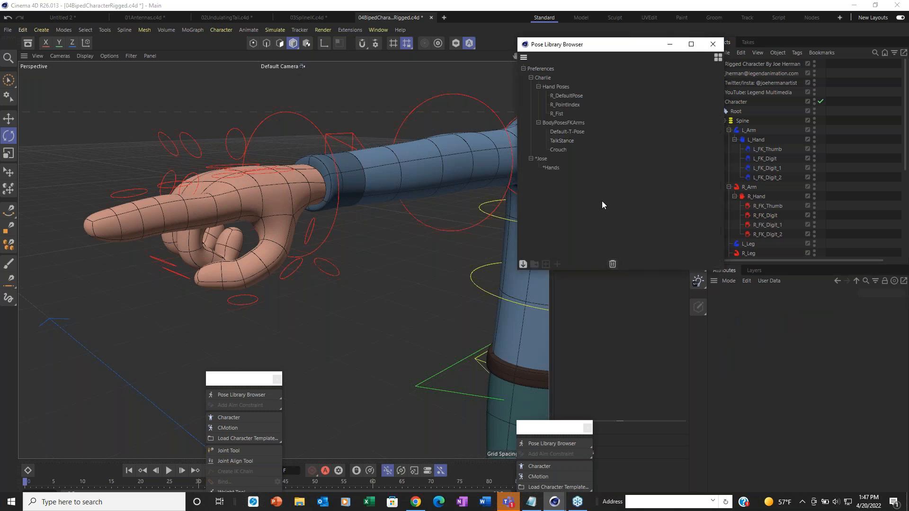
Step: Select the Hands group in the Jose library and collapse the Charlie library
left_click(538, 158)
left_click(549, 167)
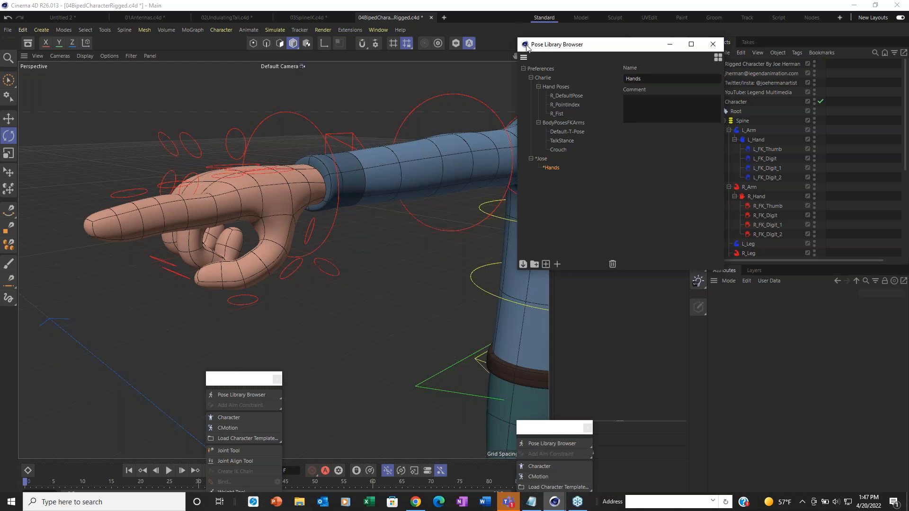
left_click(531, 78)
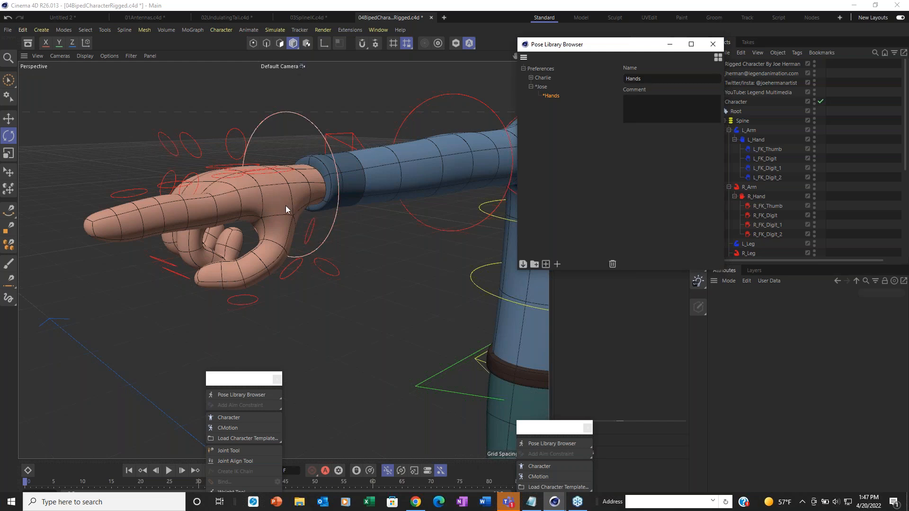
Step: Select all the finger and thumb controls of the right hand together with Rectangle Selection
left_click_drag(285, 205, 265, 265, "alt")
left_click_drag(12, 79, 258, 312)
left_click_drag(249, 259, 213, 253, "alt")
left_click_drag(335, 346, 284, 224)
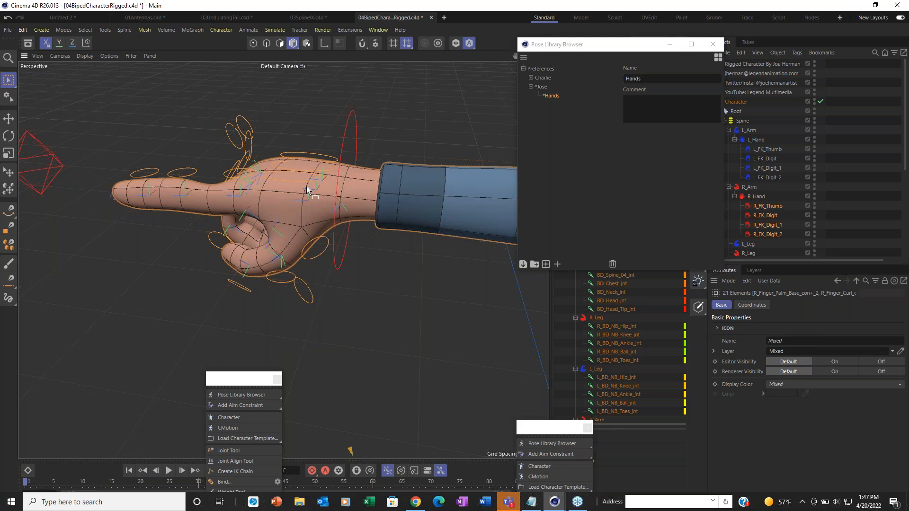
mouse_move(306, 186)
left_mouse_down("alt")
mouse_move(341, 182)
mouse_move(255, 169)
mouse_move(308, 194)
left_mouse_up("alt")
Step: Create a selection object from the selected right-hand controls and name it RightHandControllers
left_click_drag(657, 40, 591, 266)
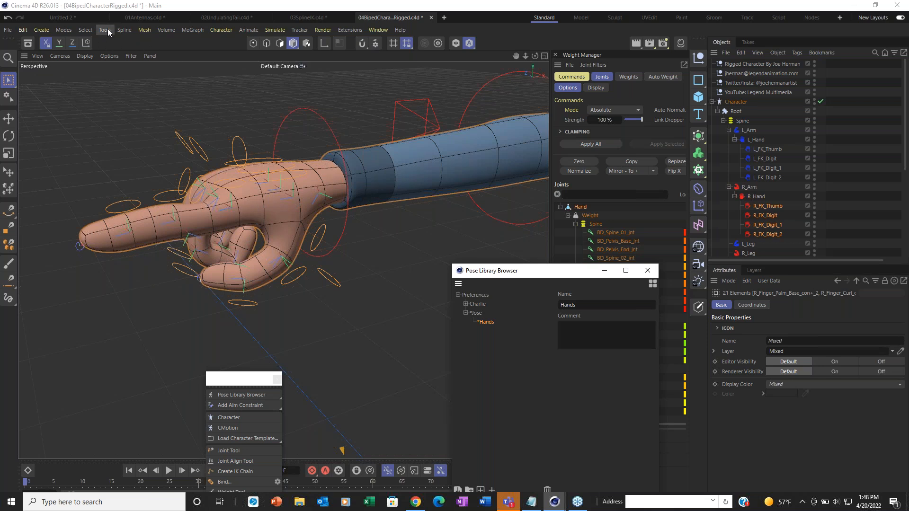
left_click(85, 30)
mouse_move(112, 98)
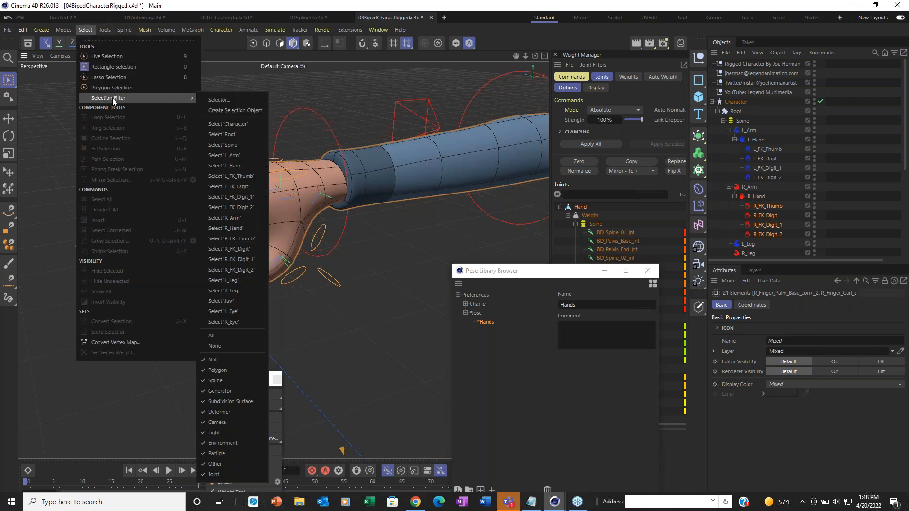
left_click(252, 111)
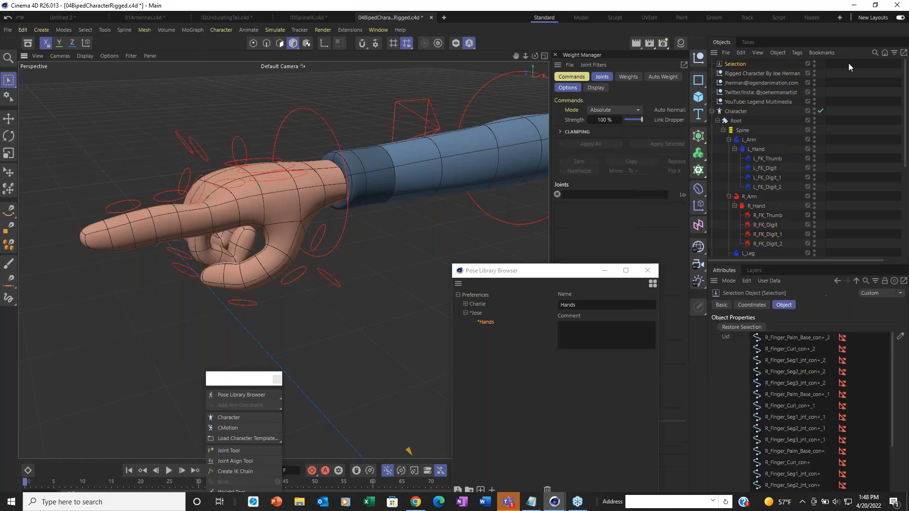
double_click(728, 64)
type("R")
type("ightHandCo")
type("ntrollers")
key("Return")
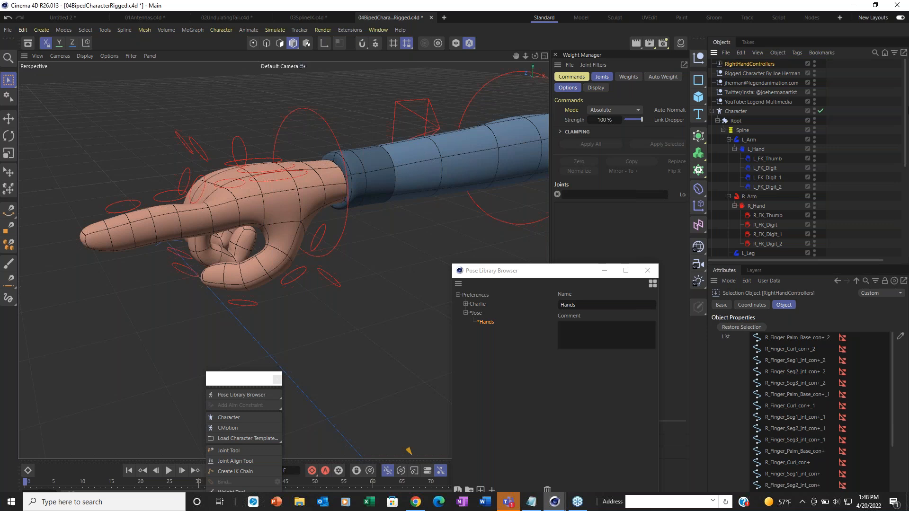
Step: Add a null named SelectionObjects and nest RightHandControllers under it
left_click(697, 63)
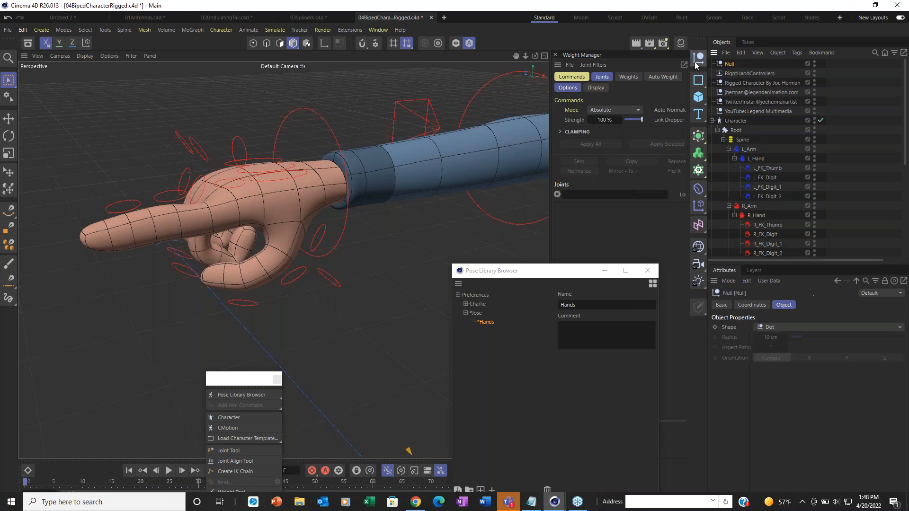
double_click(729, 64)
type("Selection")
type(" Objects")
key("Return")
left_click_drag(748, 75, 749, 67)
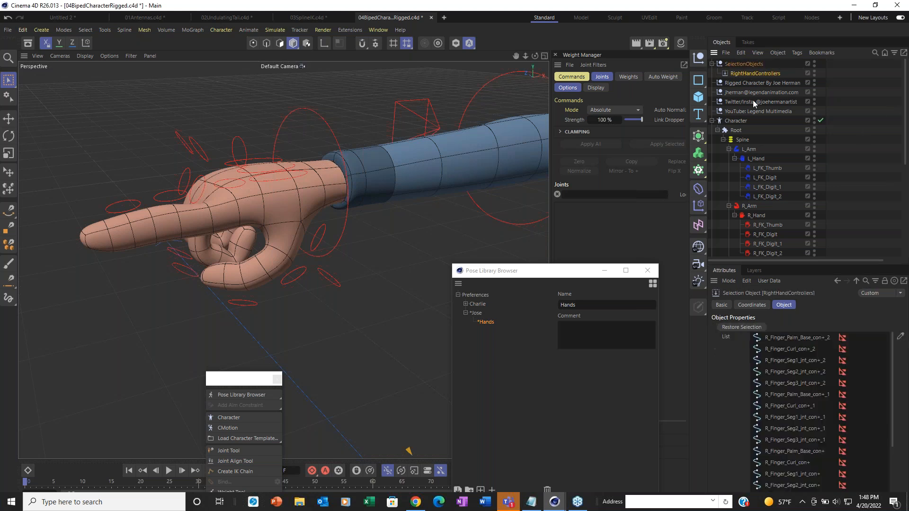
Step: Remove the Geo and Hand entries from the RightHandControllers selection list, leaving only the finger and thumb controls
left_click(749, 65)
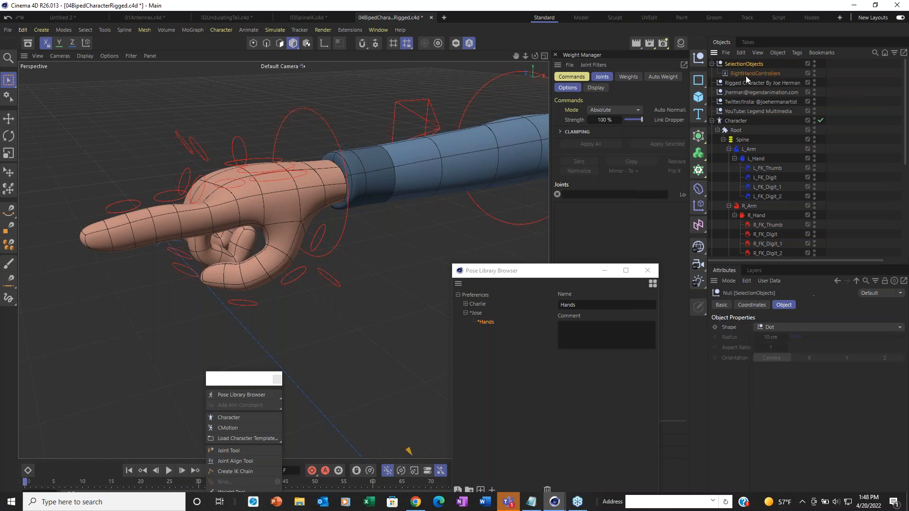
left_click(746, 75)
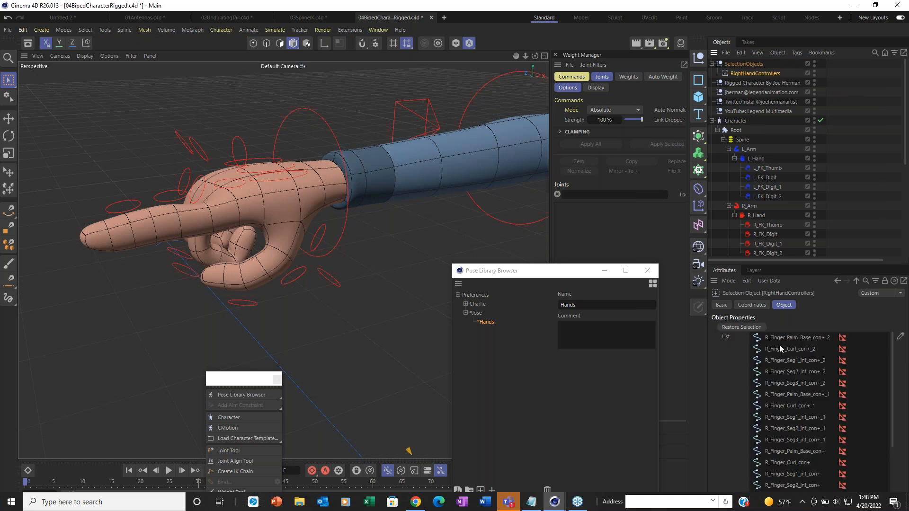
scroll(780, 350, "down", 3)
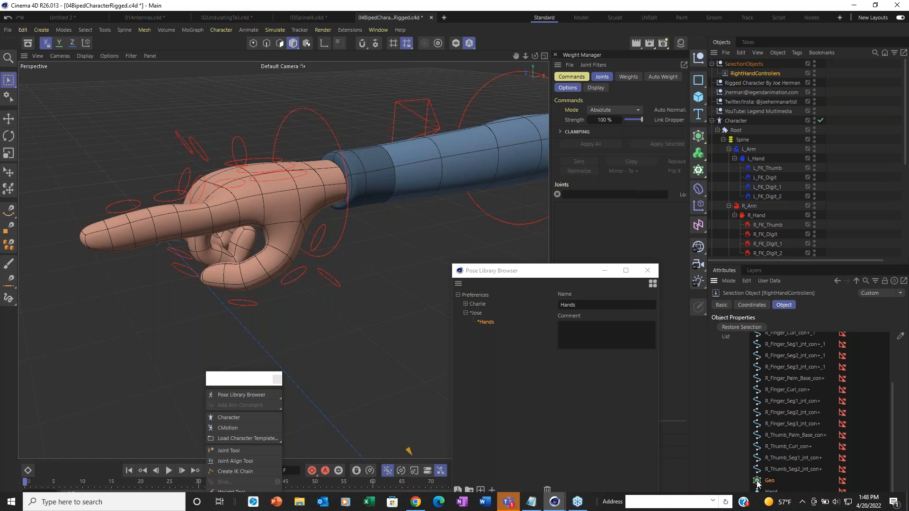
key("Delete")
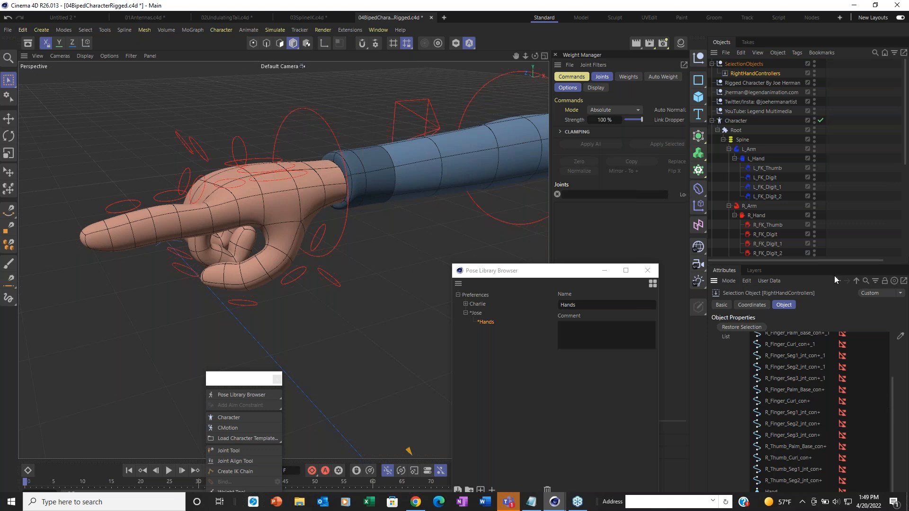
left_click_drag(838, 266, 837, 196)
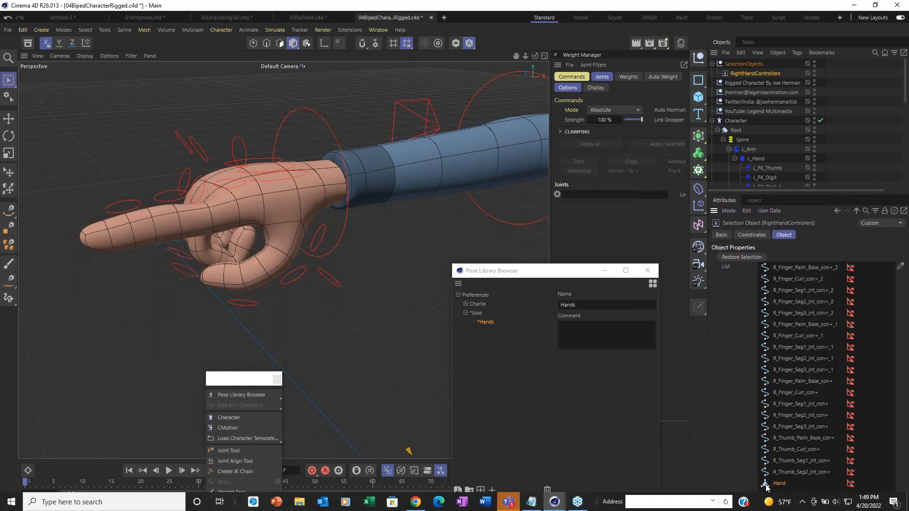
key("Delete")
Step: Restore the RightHandControllers selection, add a new pose of these controls to the Hands group and enlarge the pose browser
left_click(9, 118)
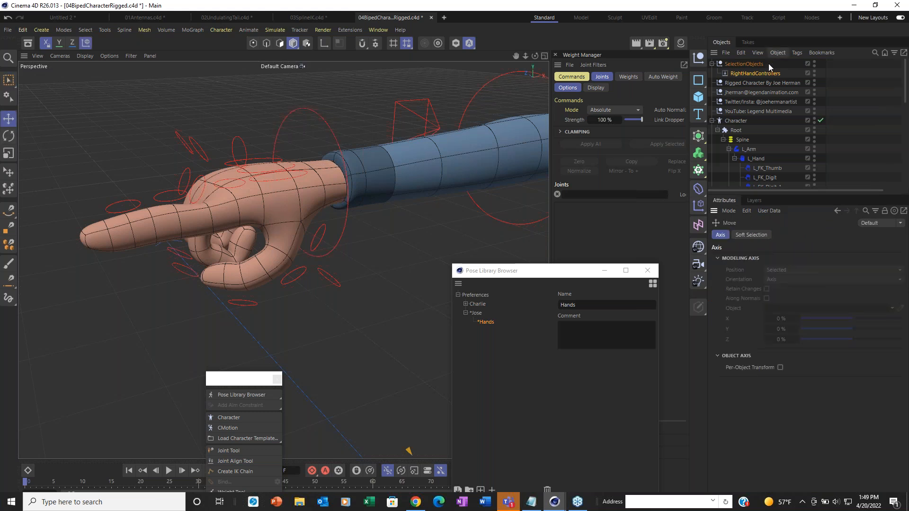
double_click(725, 73)
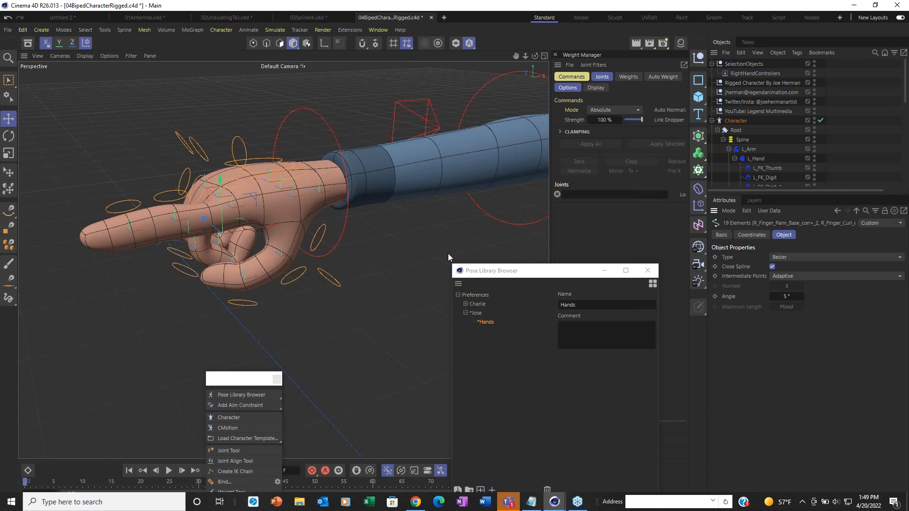
left_click_drag(530, 269, 484, 113)
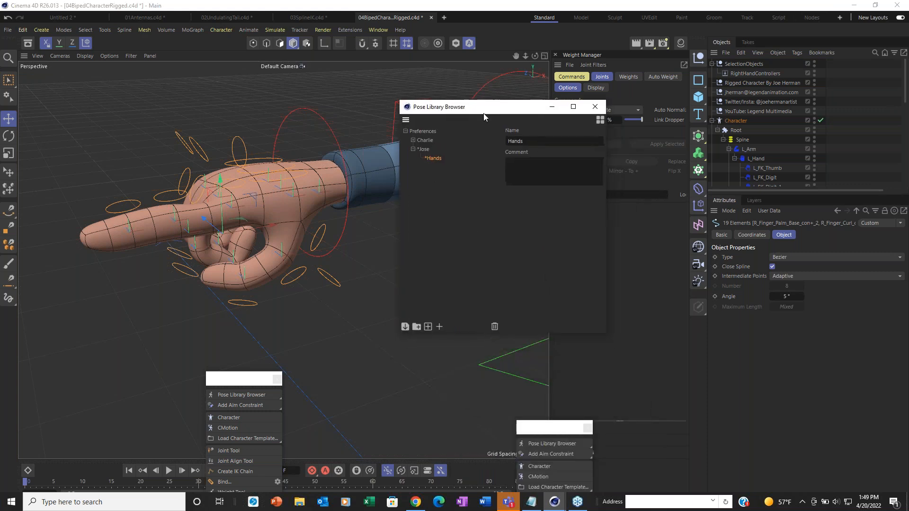
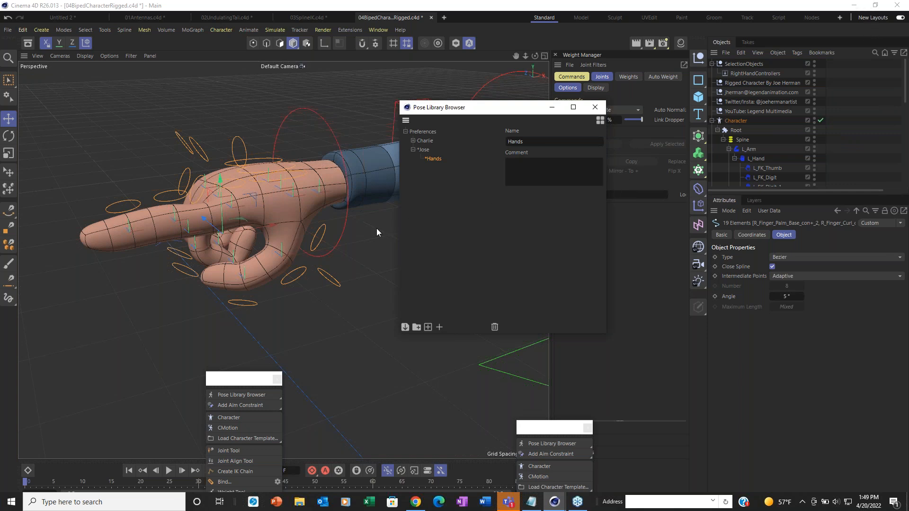
left_click(439, 326)
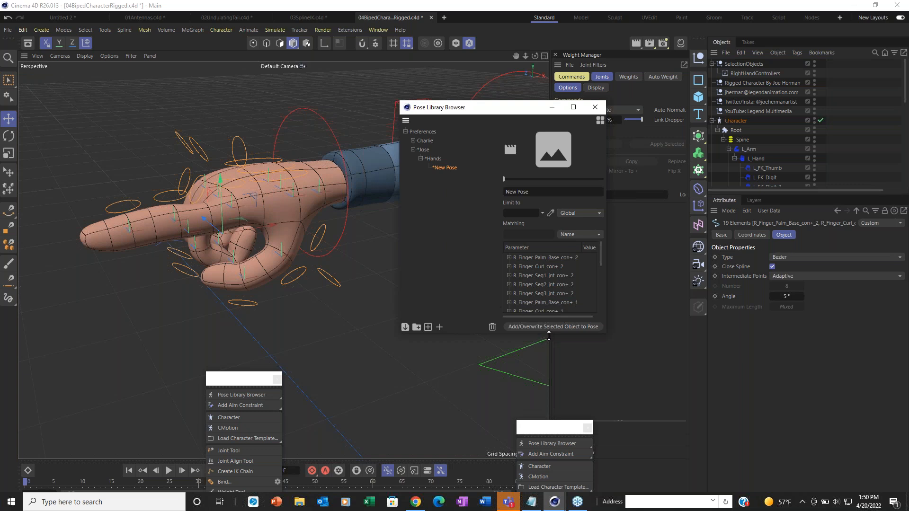
left_click_drag(548, 337, 549, 460)
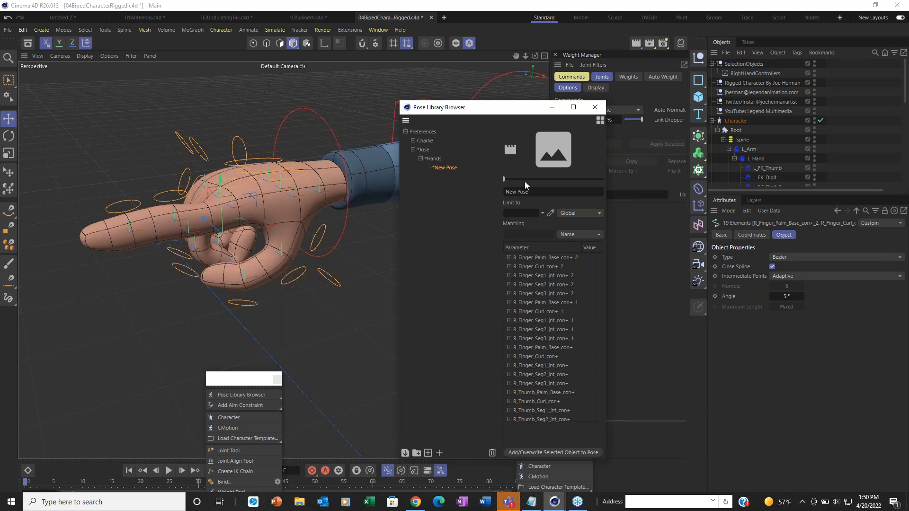
left_click_drag(517, 112, 580, 52)
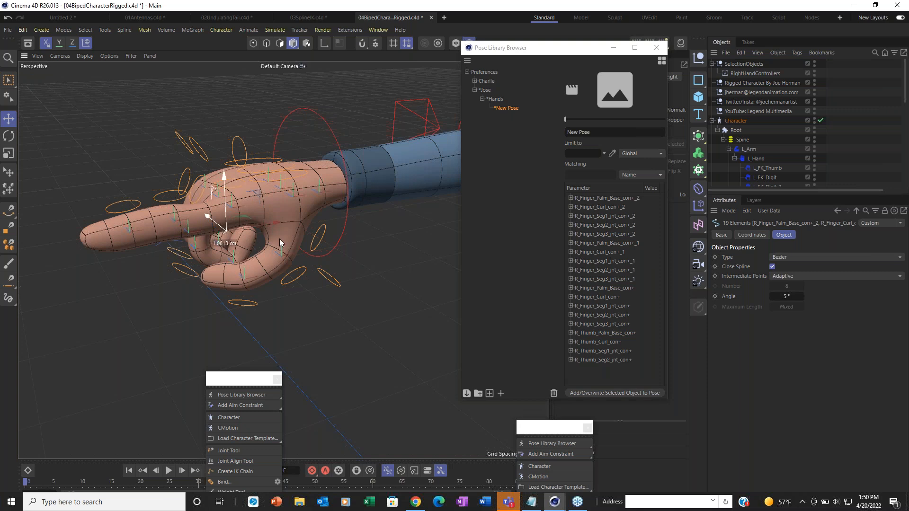
Step: Deselect the controls and capture the new pose's thumbnail from a close side view of the pointing hand
left_click(308, 312)
left_click_drag(310, 311, 402, 282, "alt")
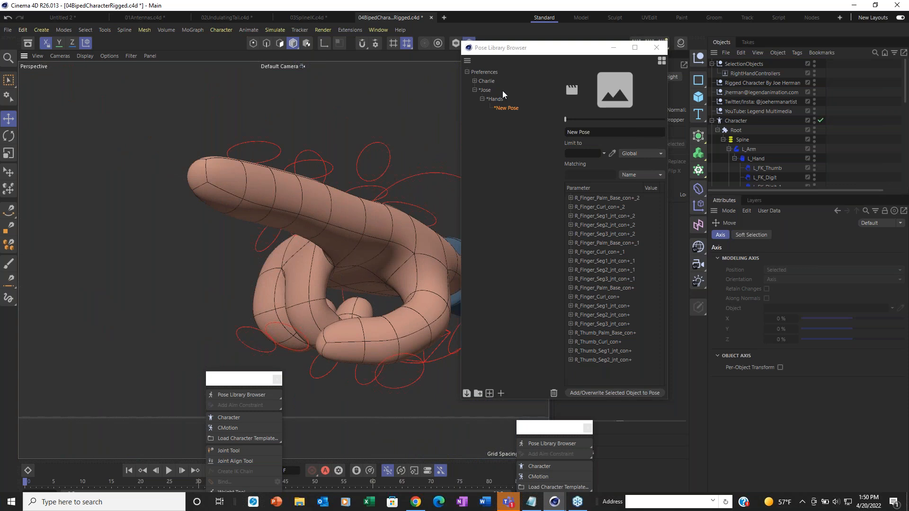
left_click(568, 91)
left_click_drag(393, 220, 376, 234, "alt")
scroll(376, 234, "up", 2)
scroll(376, 234, "down", 1)
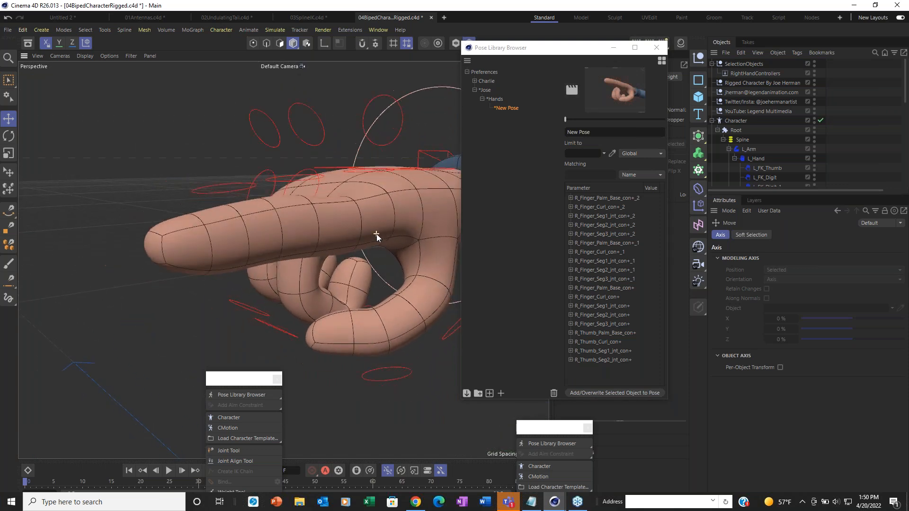
left_click(571, 90)
left_click_drag(383, 206, 350, 190, "alt")
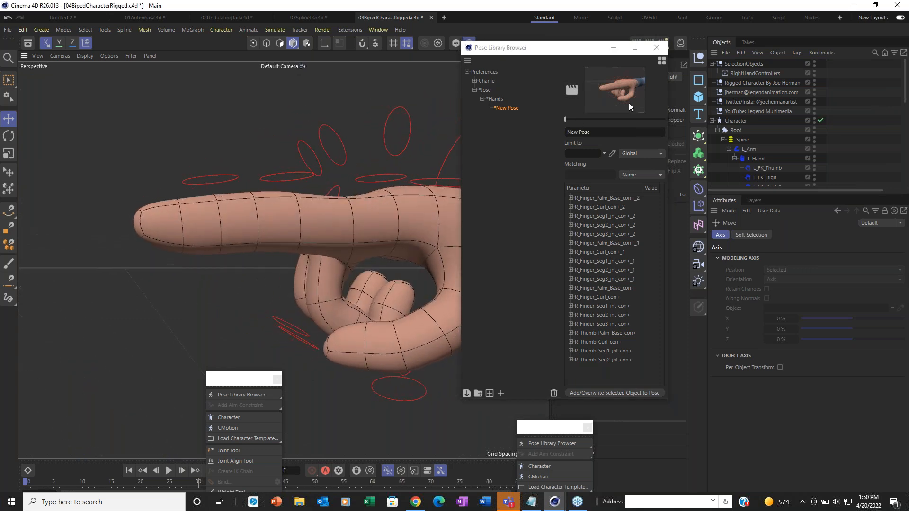
left_click(570, 89)
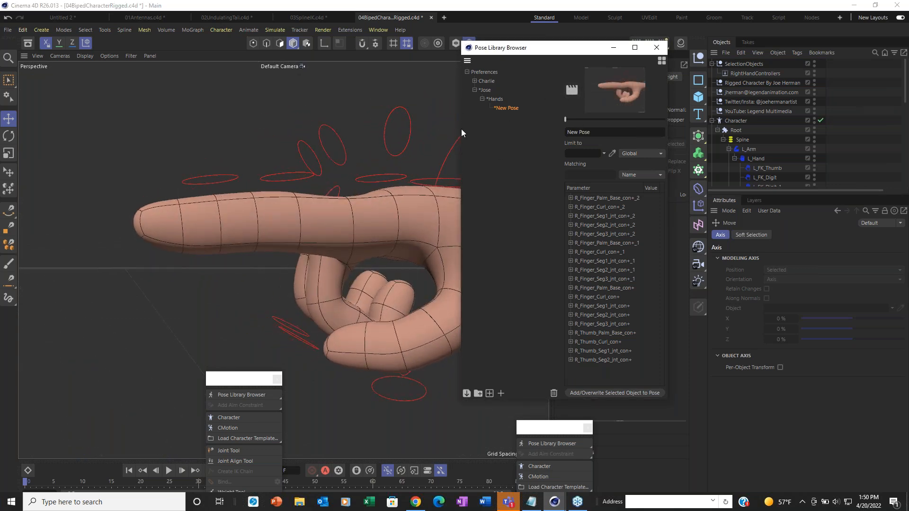
Step: Retake the new pose's thumbnail from a close three-quarter front view of the pointing hand
left_click_drag(310, 203, 374, 191, "alt")
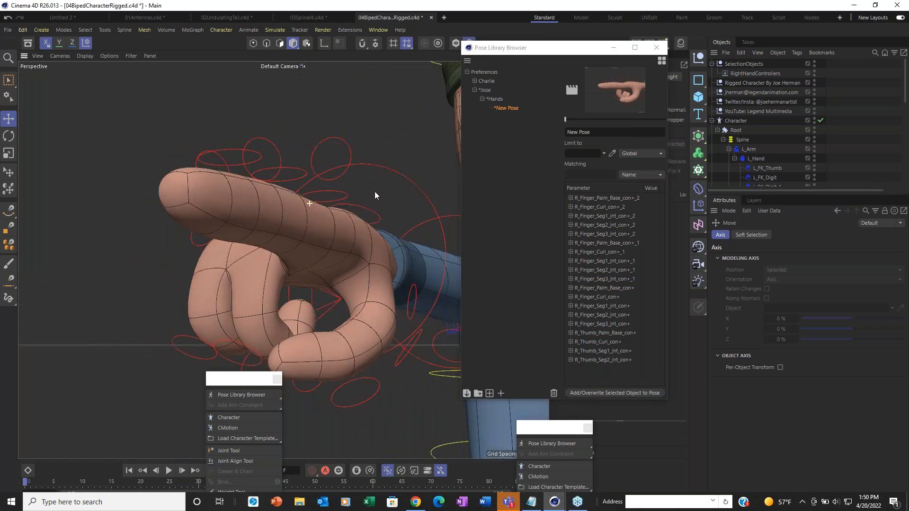
left_click(572, 91)
left_click_drag(320, 204, 379, 185, "alt")
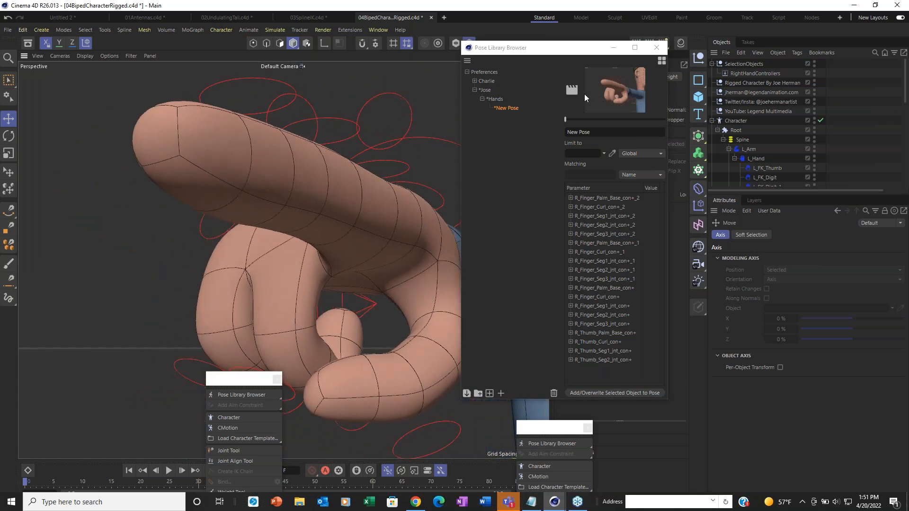
left_click(574, 90)
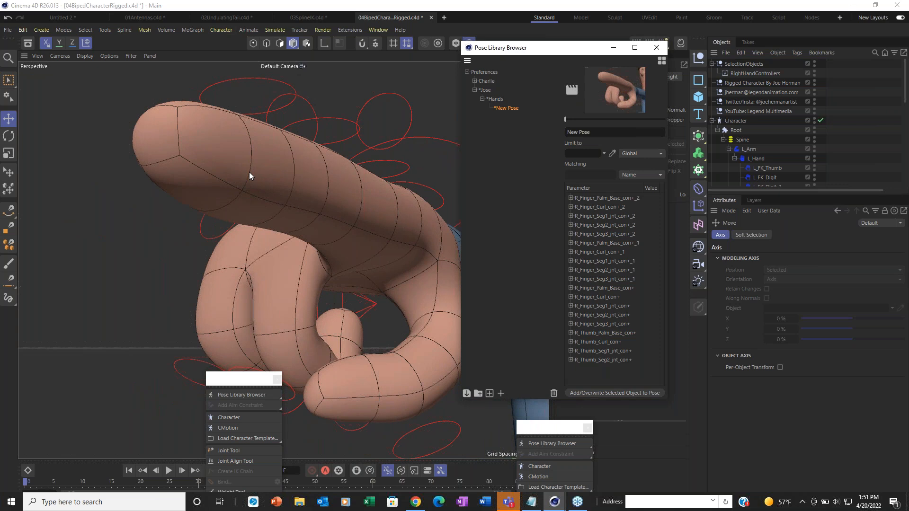
left_click_drag(245, 181, 378, 190, "alt")
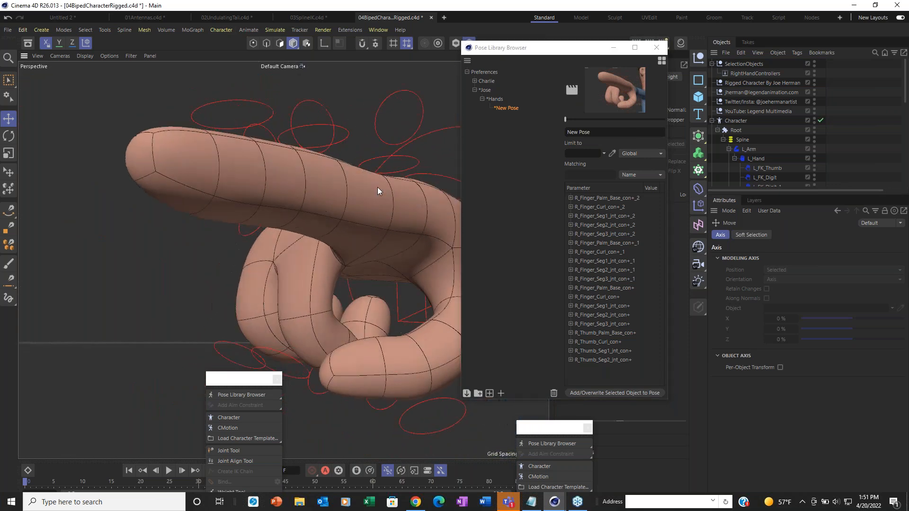
left_click(571, 90)
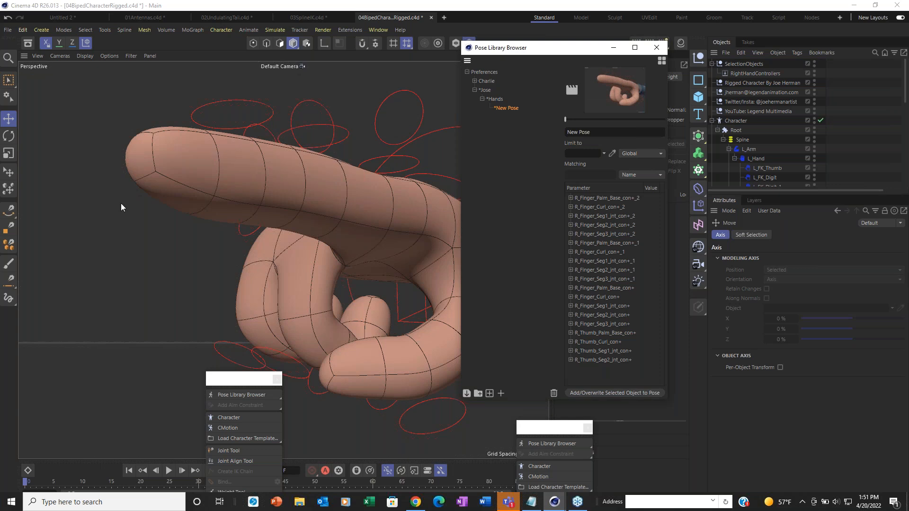
Step: Rotate R_Finger_Curl_con+_1 to uncurl the middle finger, and bend the index finger slightly downward with R_Finger_Curl_con+
scroll(213, 206, "down", 5)
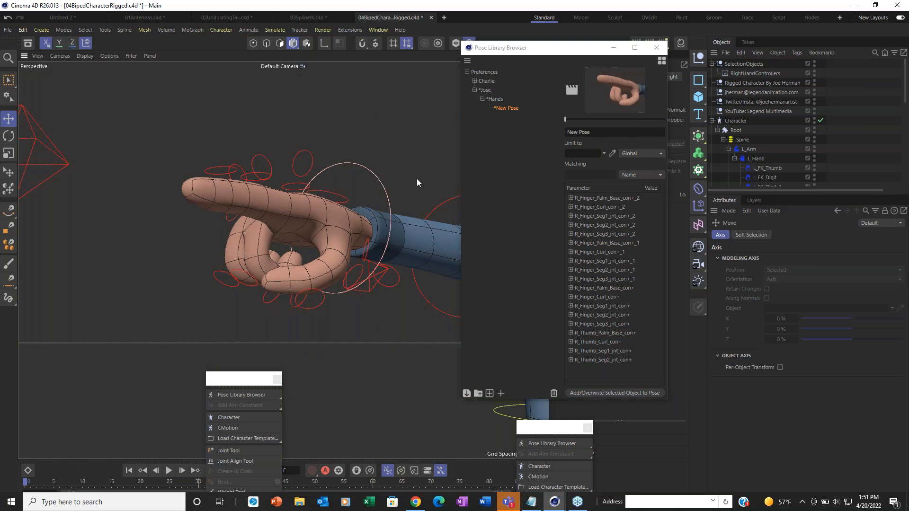
mouse_move(391, 197)
left_mouse_down("alt")
mouse_move(390, 225)
mouse_move(402, 231)
mouse_move(393, 214)
left_mouse_up("alt")
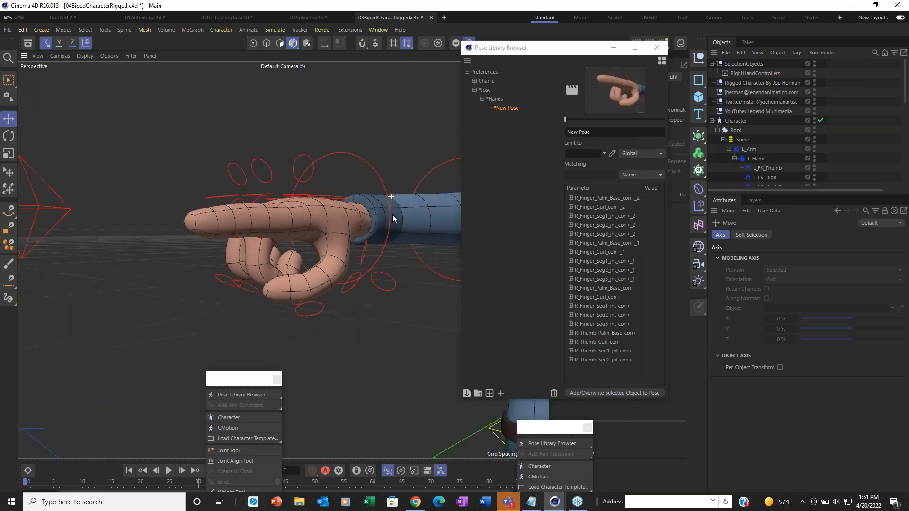
left_click(270, 170)
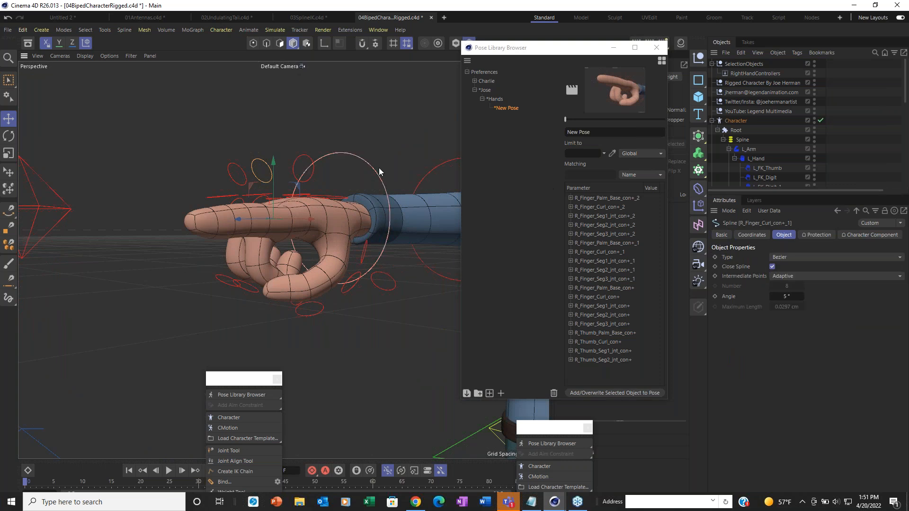
left_click_drag(308, 178, 294, 197, "alt")
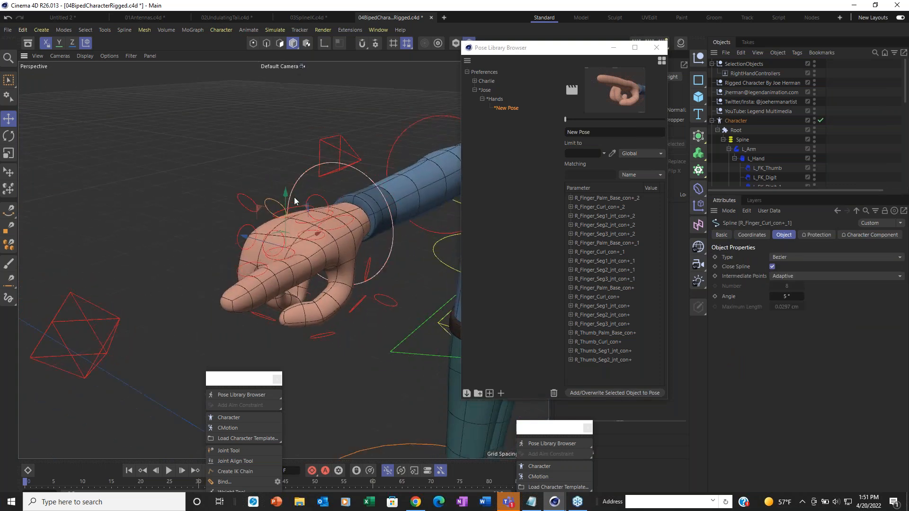
left_click(8, 136)
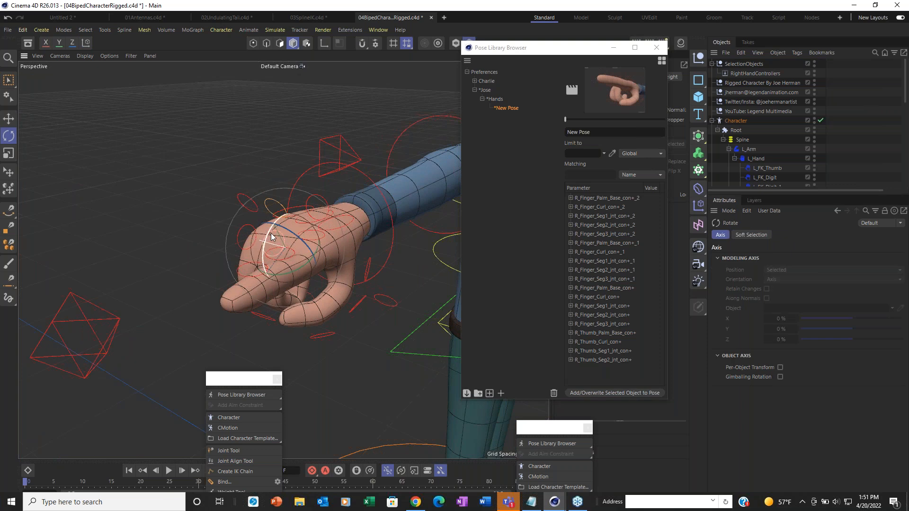
left_click_drag(269, 231, 280, 219)
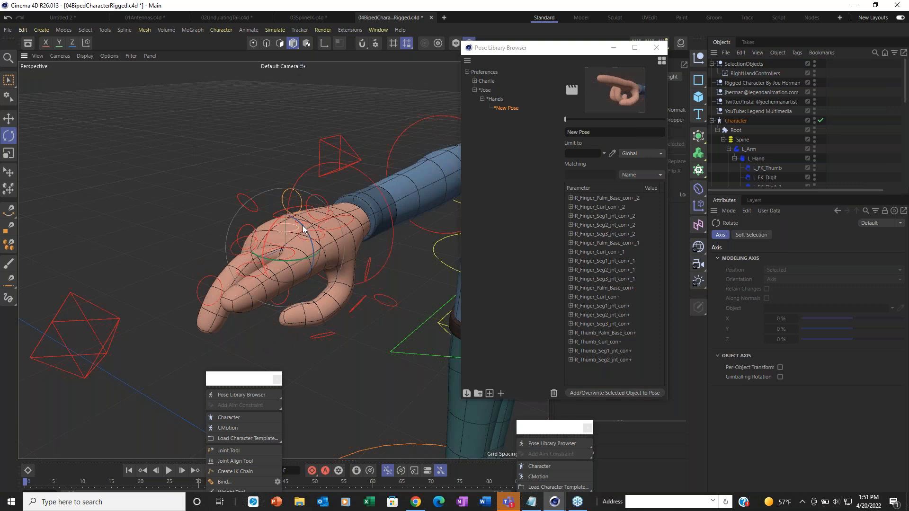
left_click(323, 202)
left_click_drag(298, 237, 401, 221)
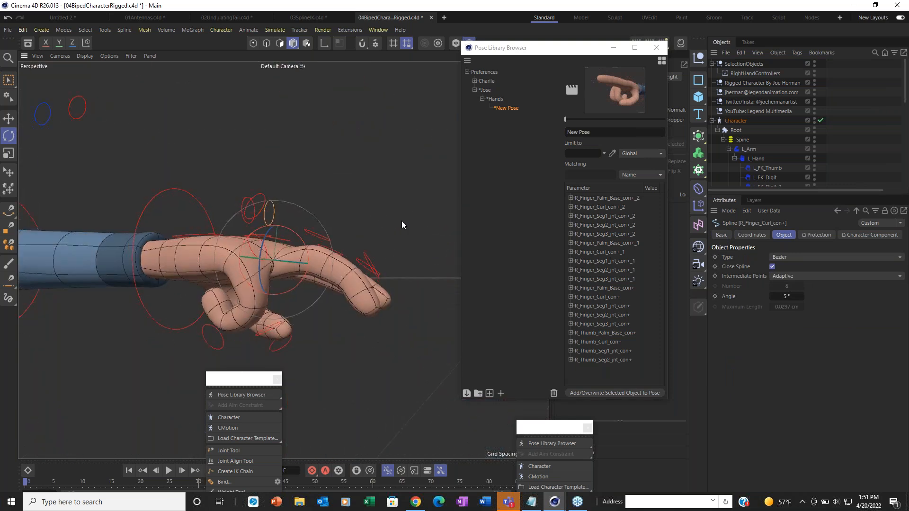
Step: Show the coordinates, restore the RightHandControllers selection and reset the transforms of all its controllers to open the hand flat
left_click(754, 234)
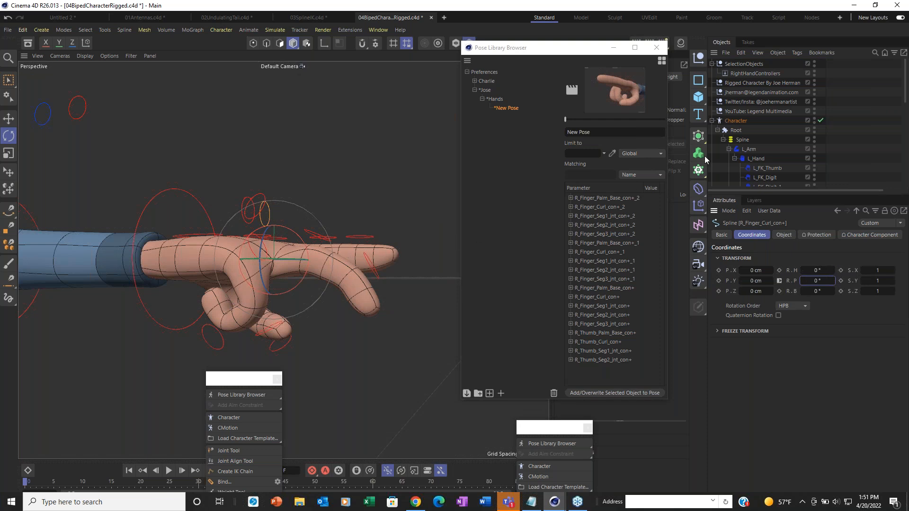
left_click(727, 73)
double_click(724, 74)
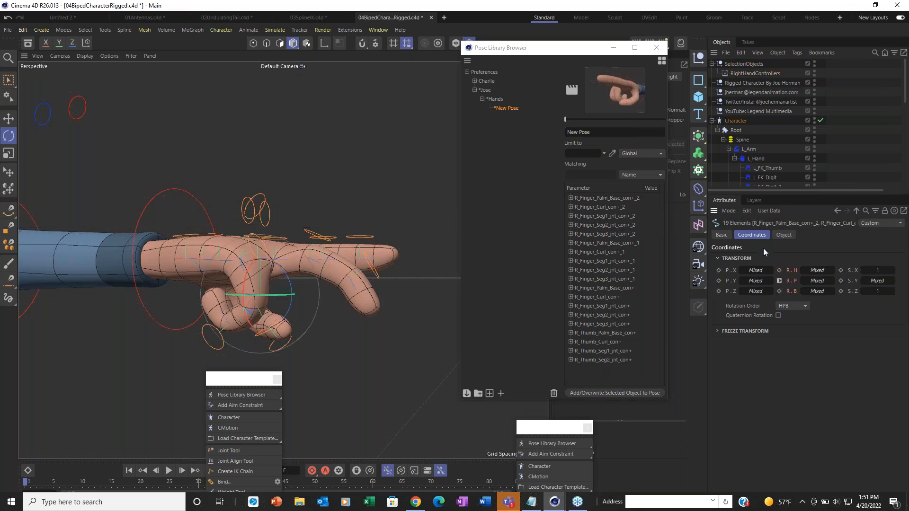
left_click(105, 30)
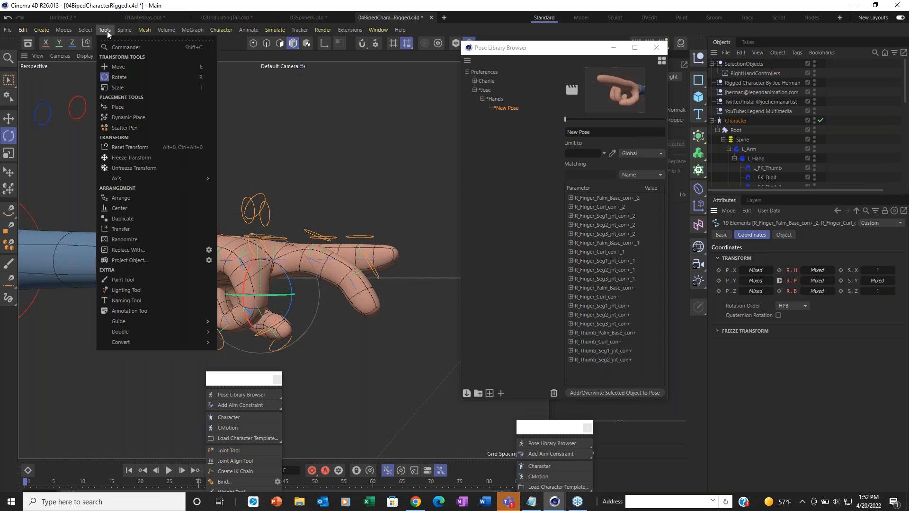
left_click(133, 151)
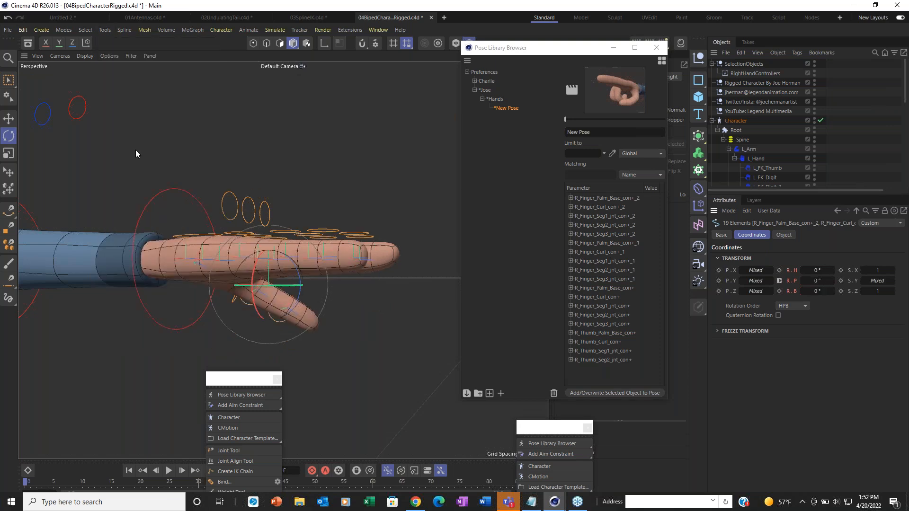
Step: Rename the new pointing pose in the Hands group as R_Point
left_click_drag(157, 226, 102, 209, "alt")
right_click_drag(219, 231, 351, 263, "alt")
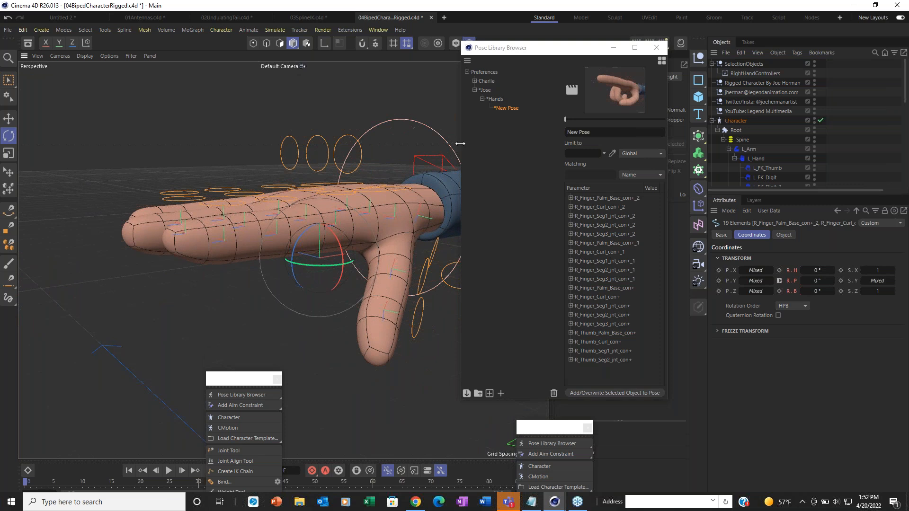
double_click(506, 107)
type("Point")
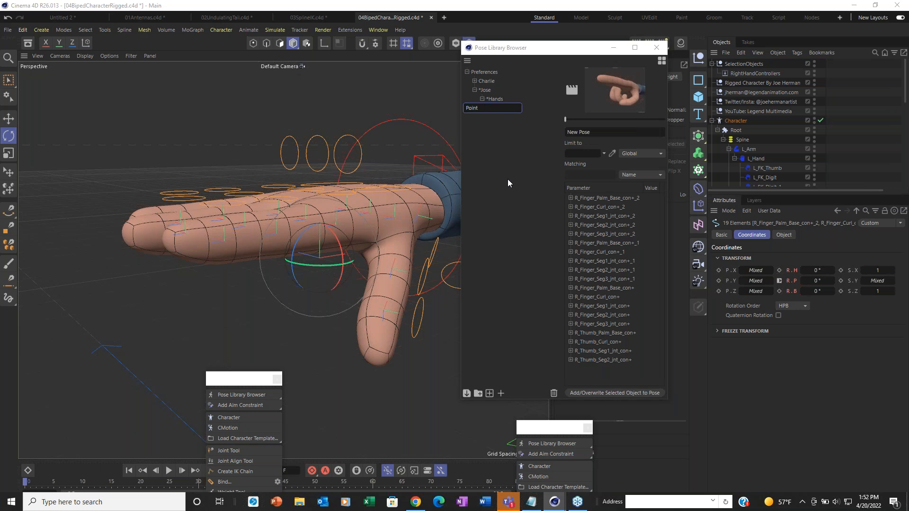
key("Return")
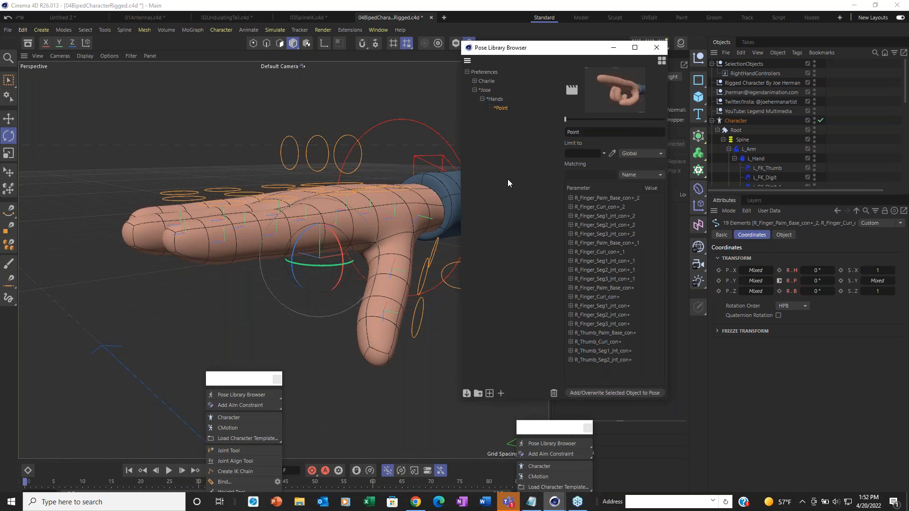
double_click(498, 109)
left_click(466, 108)
type("R_Point")
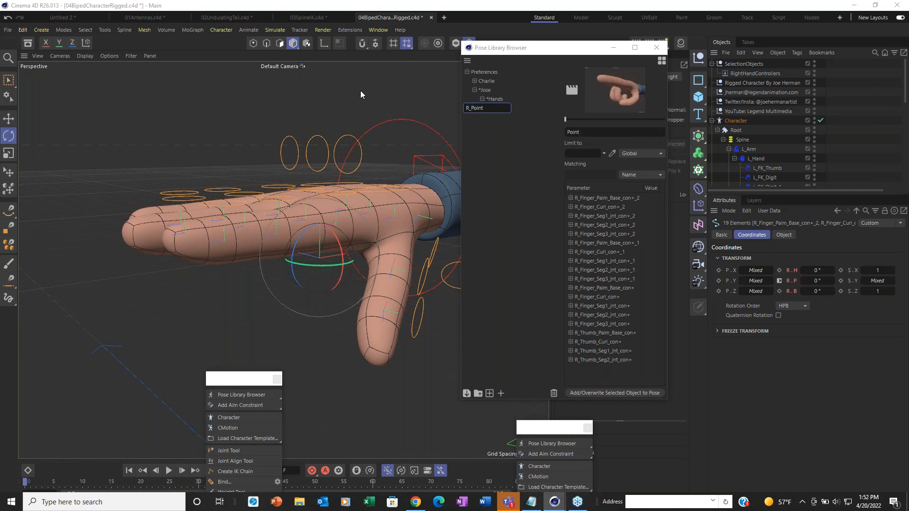
key("Return")
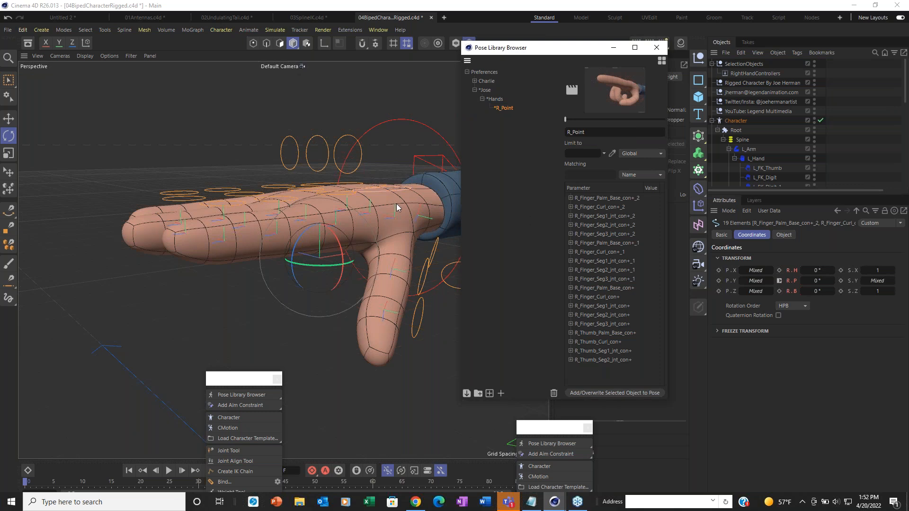
Step: Add the open hand to the Hands group as a pose named R_Default and capture its thumbnail from a close three-quarter view
left_click(501, 394)
double_click(515, 109)
type("Default")
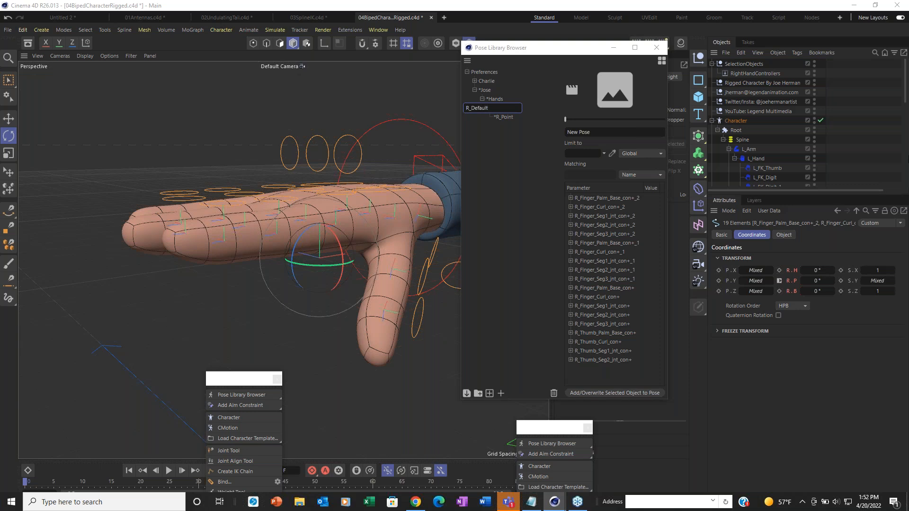
key("Return")
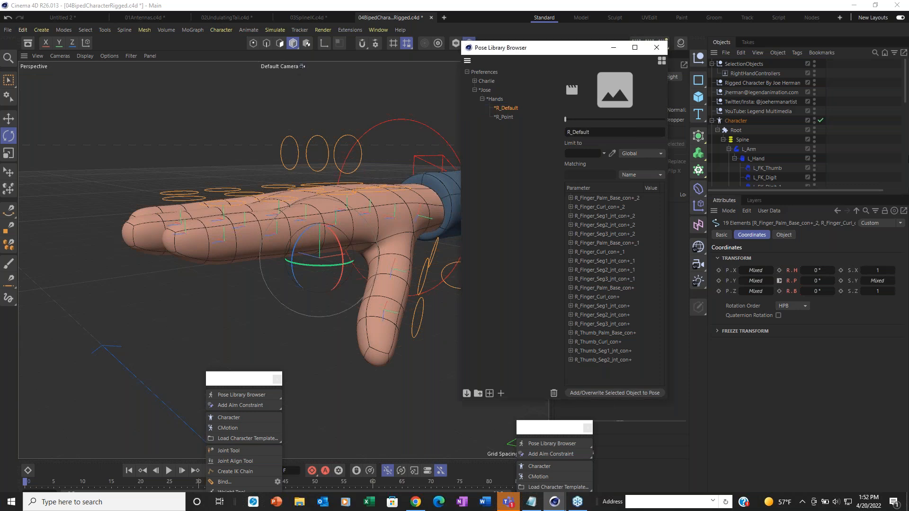
left_click_drag(301, 248, 328, 272, "alt")
left_click(572, 90)
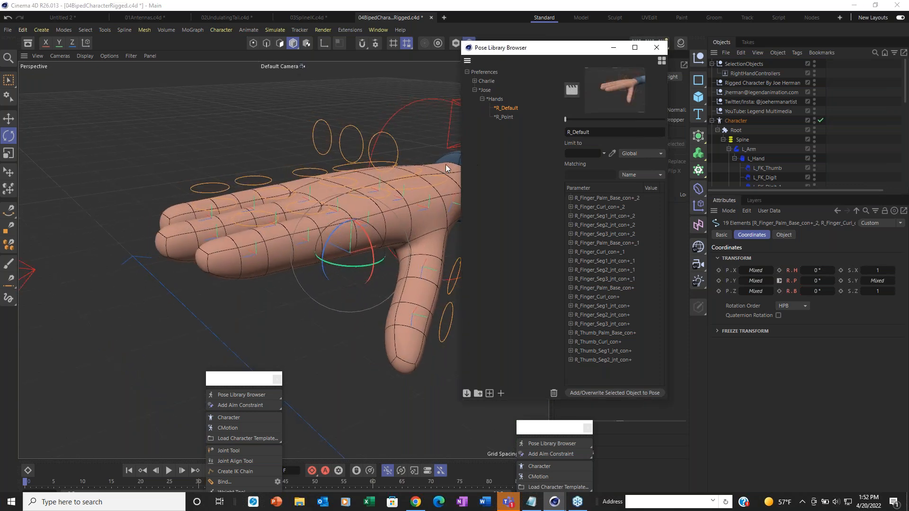
Step: Move the pose browser clear of the hand view and apply the R_Point pose at full strength
left_click_drag(378, 249, 366, 247, "alt")
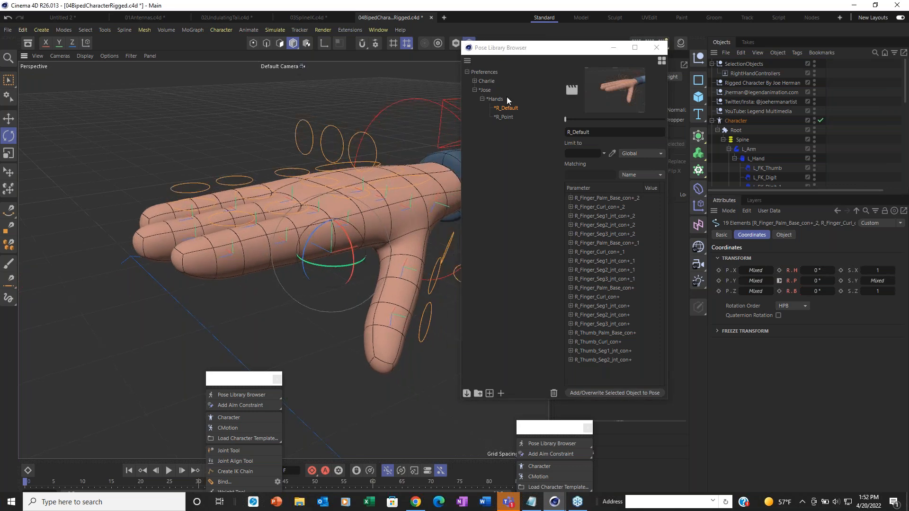
left_click_drag(568, 50, 680, 69)
left_click(613, 126)
left_click_drag(683, 128, 789, 139)
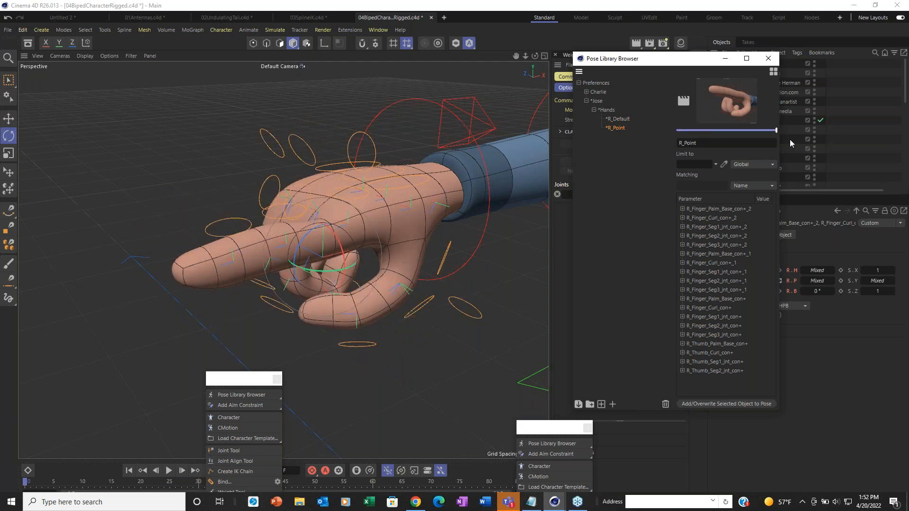
Step: Test the two stored poses by applying R_Default fully and returning to R_Point at full strength
left_click(629, 120)
left_click_drag(681, 130, 820, 127)
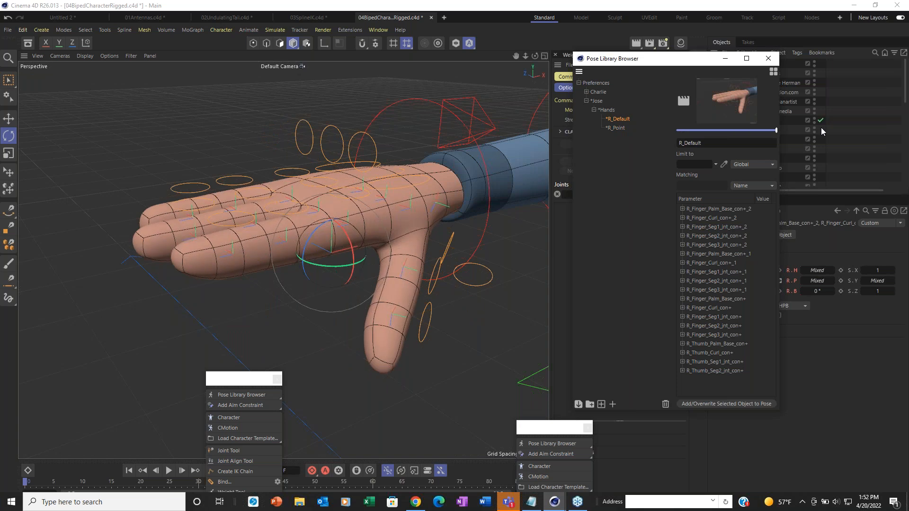
left_click(615, 128)
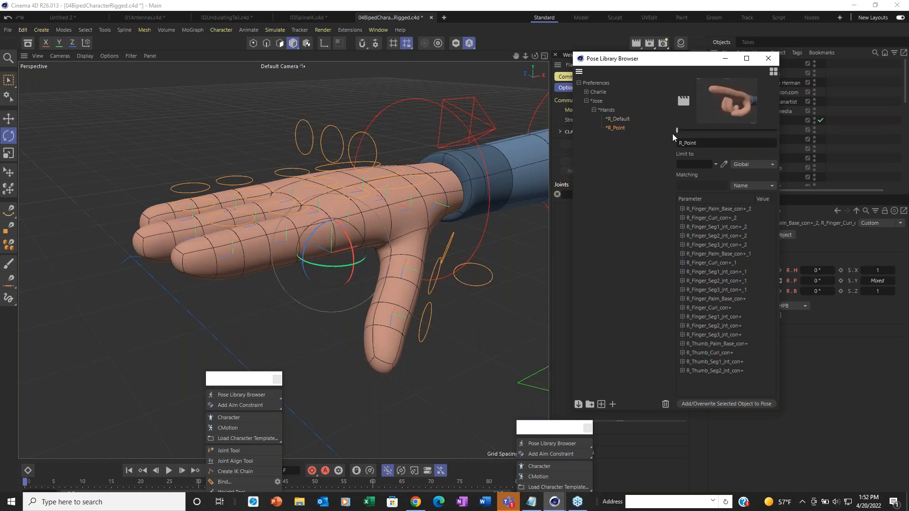
left_click_drag(681, 129, 805, 151)
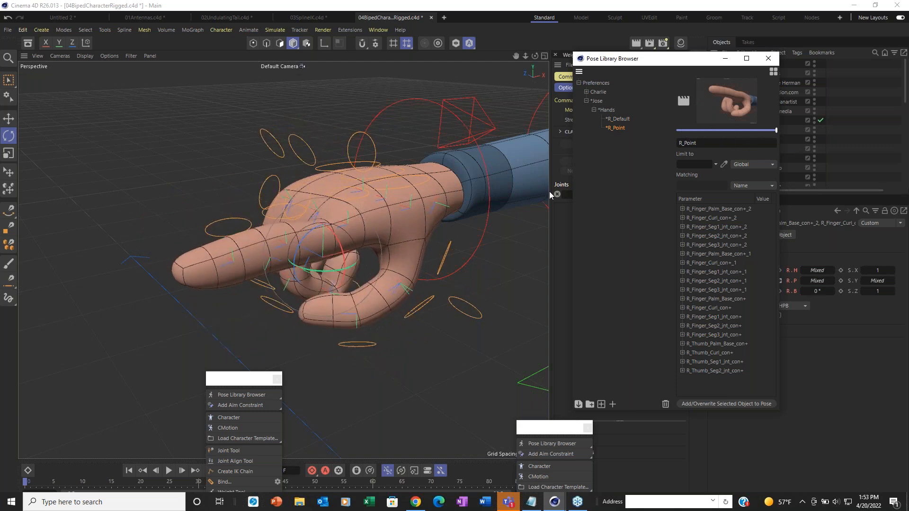
Step: Rotate the outermost index finger control to a pitch of about 13° and overwrite it in the R_Point pose
left_click_drag(336, 311, 209, 193, "alt")
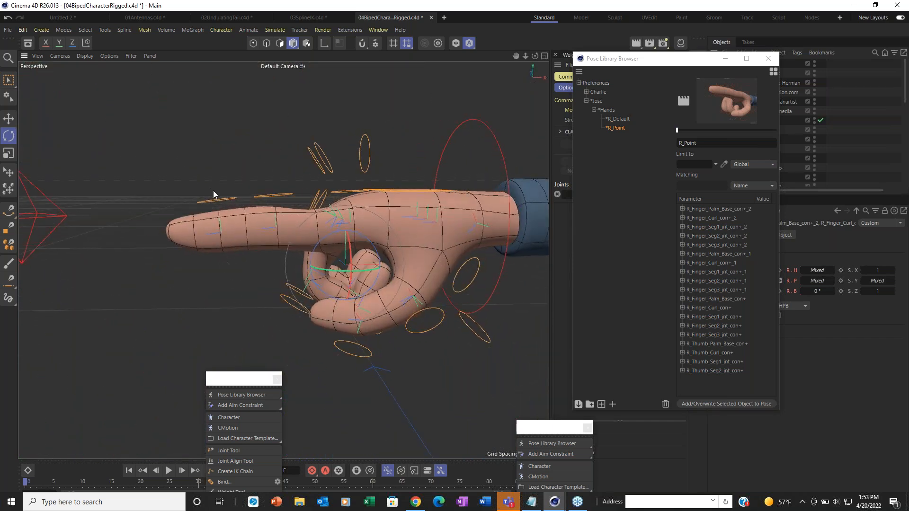
left_click(221, 203)
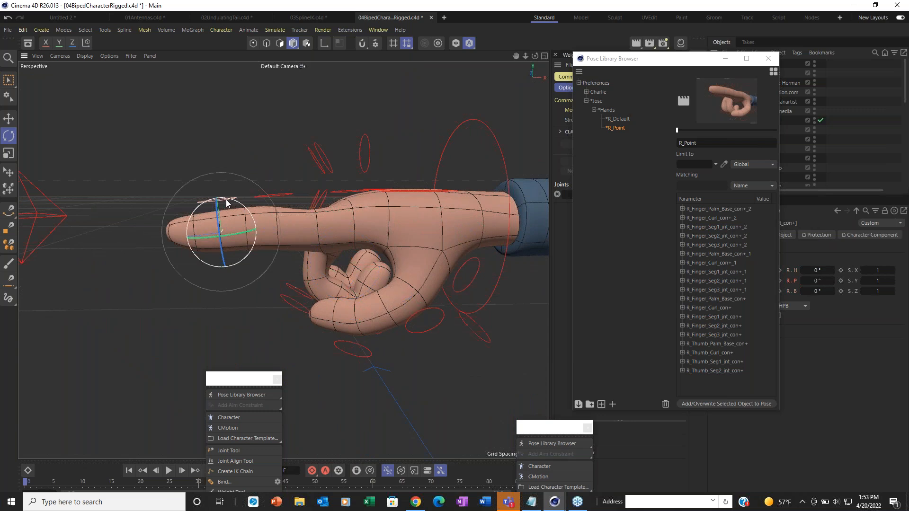
left_click_drag(251, 218, 259, 219)
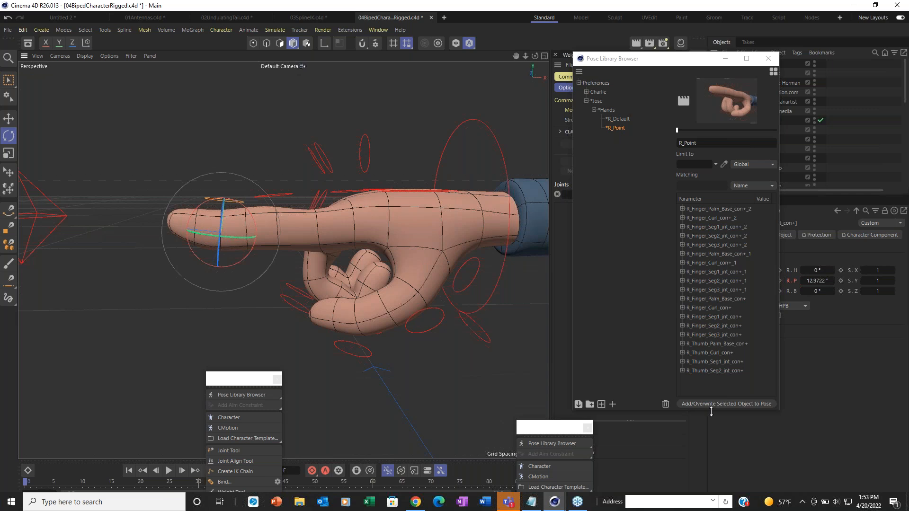
left_click(769, 405)
Step: Check the overwritten fingertip by applying R_Default at full strength and reapplying R_Point
left_click(619, 119)
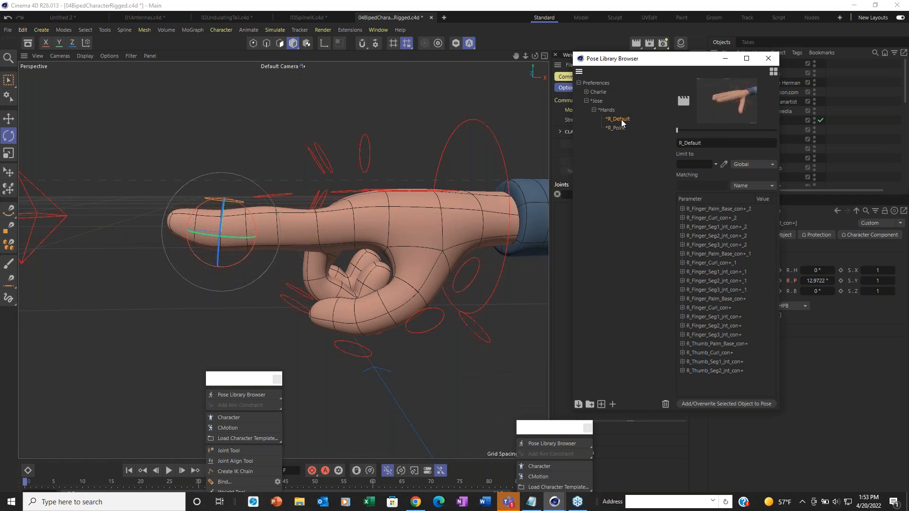
left_click_drag(683, 132, 776, 131)
left_click(616, 129)
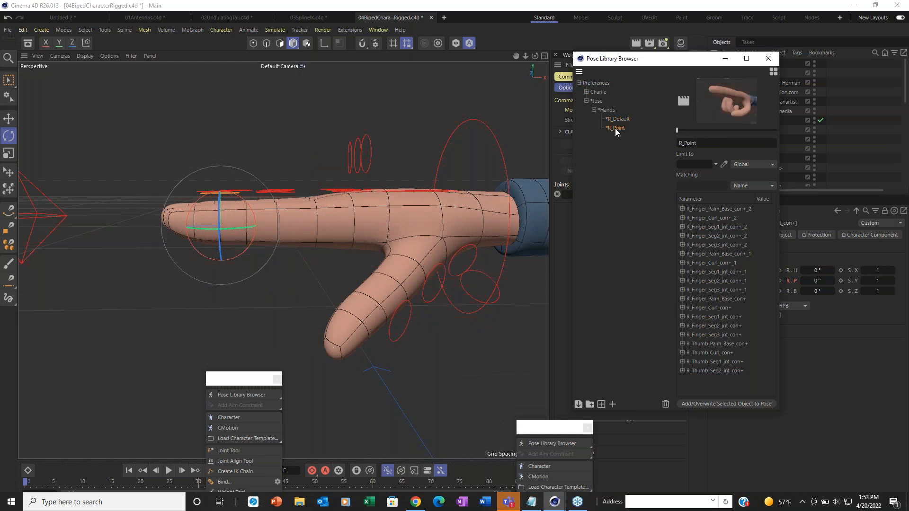
left_click_drag(683, 131, 786, 141)
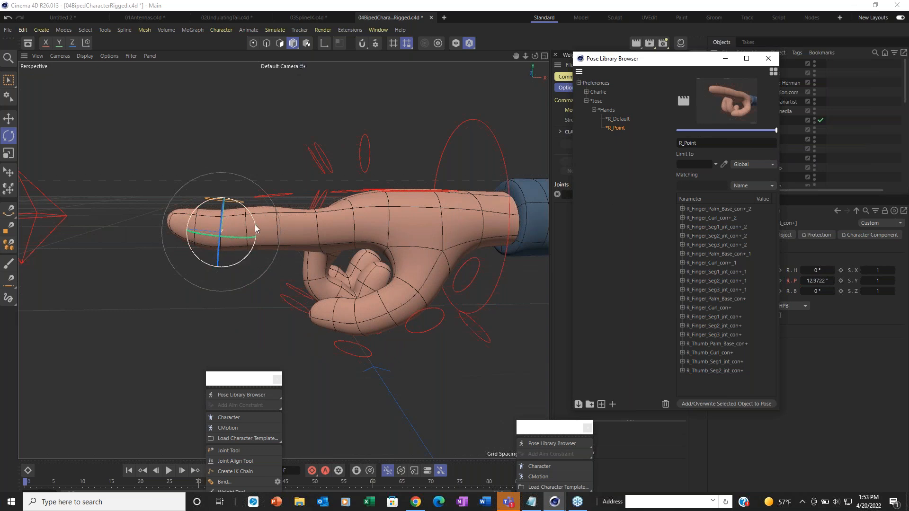
Step: Straighten the index fingertip control to a pitch of about 0.75° and overwrite it in the R_Point pose
left_click_drag(255, 230, 250, 222)
left_click(723, 406)
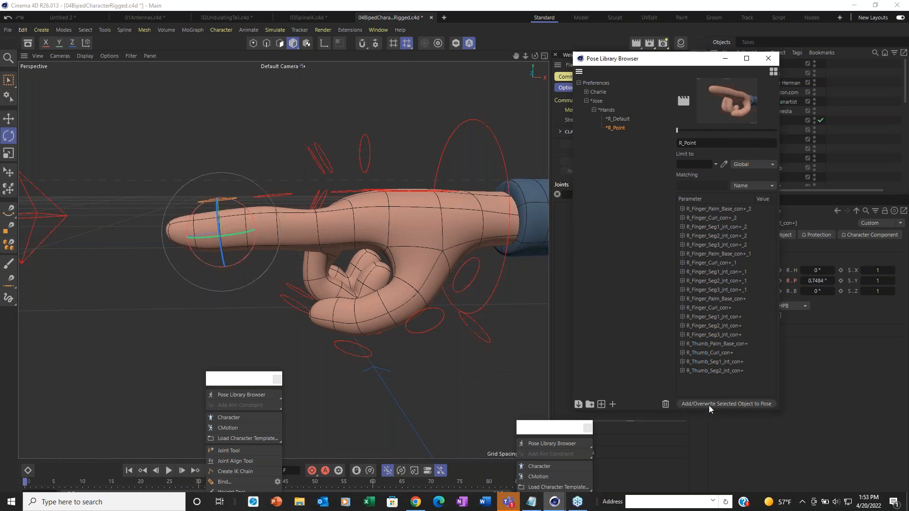
Step: Apply the R_Default pose to return the right hand to its open position
scroll(373, 195, "down", 3)
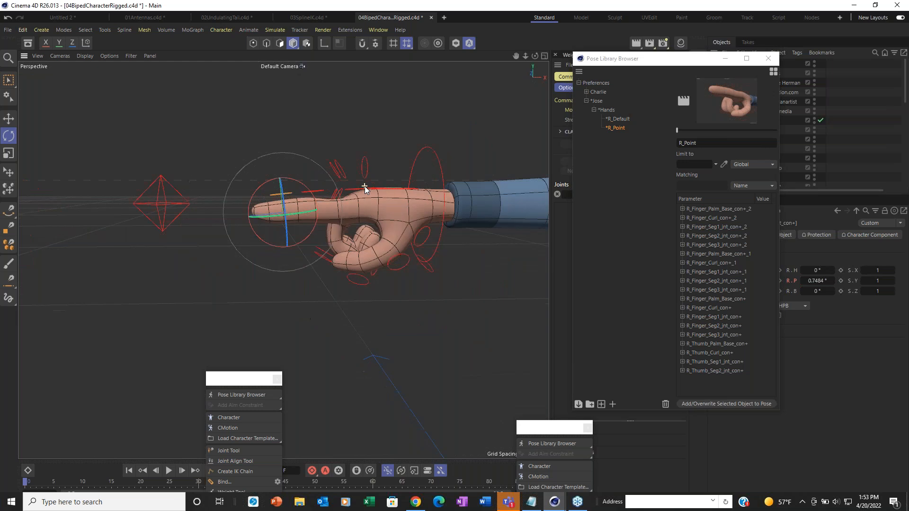
left_click_drag(377, 199, 449, 132, "alt")
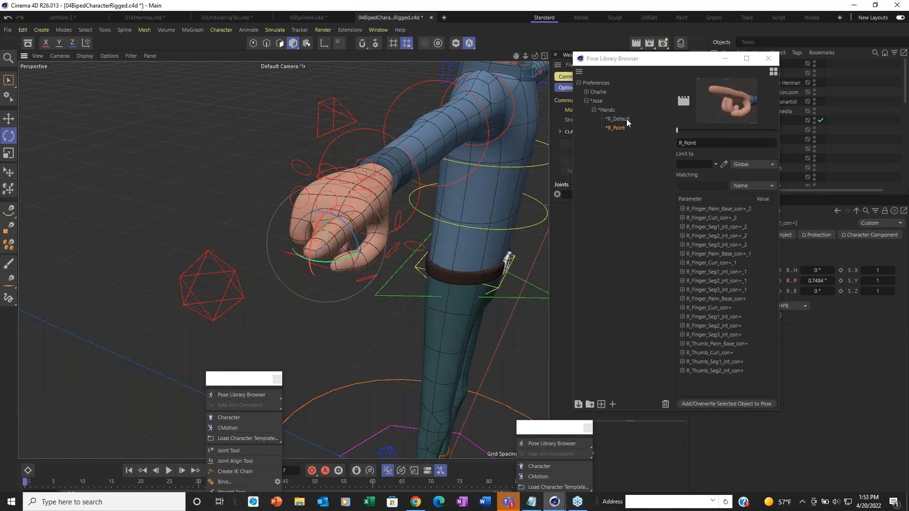
left_click(626, 118)
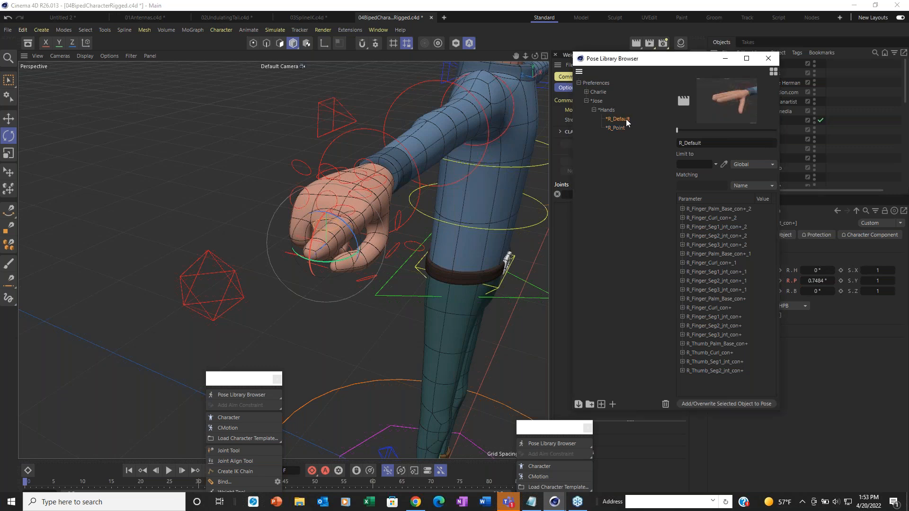
left_click_drag(677, 131, 726, 130)
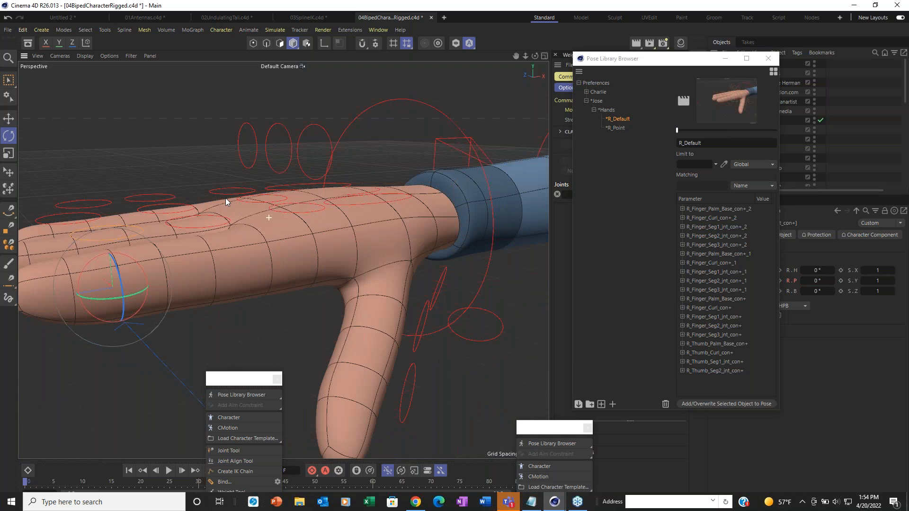
Step: Select the right hand's three finger curl controls together and rotate them to curl the fingers into a fist
left_click_drag(225, 198, 291, 138, "alt")
key("ctrl+z")
key("ctrl+z")
key("space")
left_click_drag(192, 94, 344, 172)
left_click(12, 135)
left_click_drag(258, 225, 506, 184, "alt")
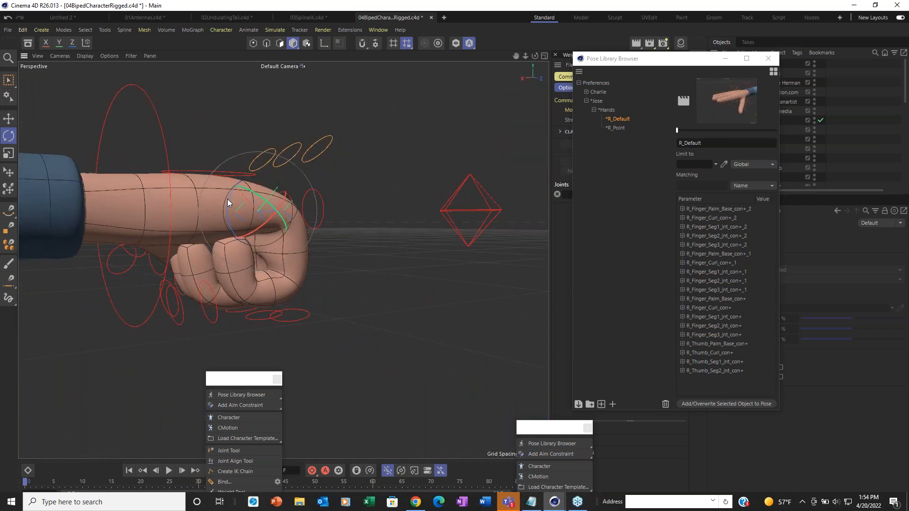
left_click_drag(228, 203, 97, 154)
left_click_drag(317, 218, 104, 219, "alt")
left_click_drag(326, 243, 522, 249, "alt")
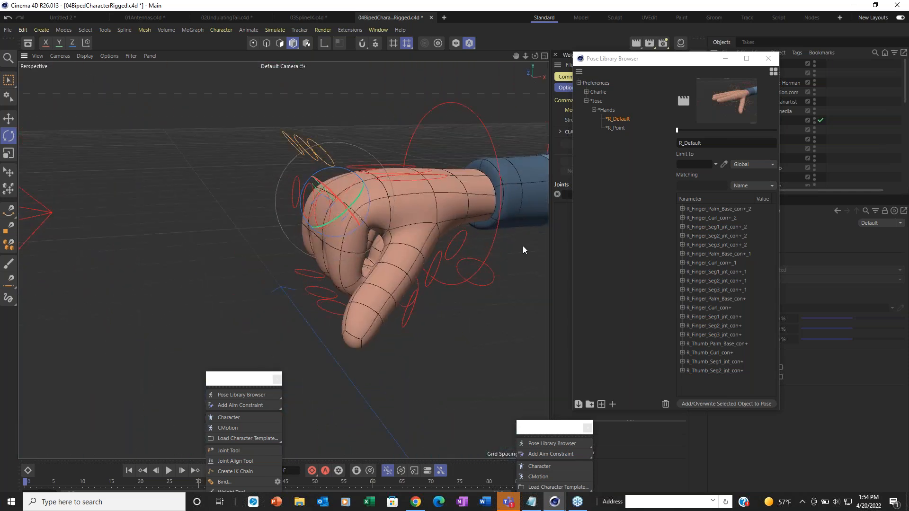
Step: Rotate the right thumb's curl control to a pitch of about -20° and its palm base control to a heading of about 31.5°
left_click(495, 277)
left_click_drag(413, 286, 385, 391)
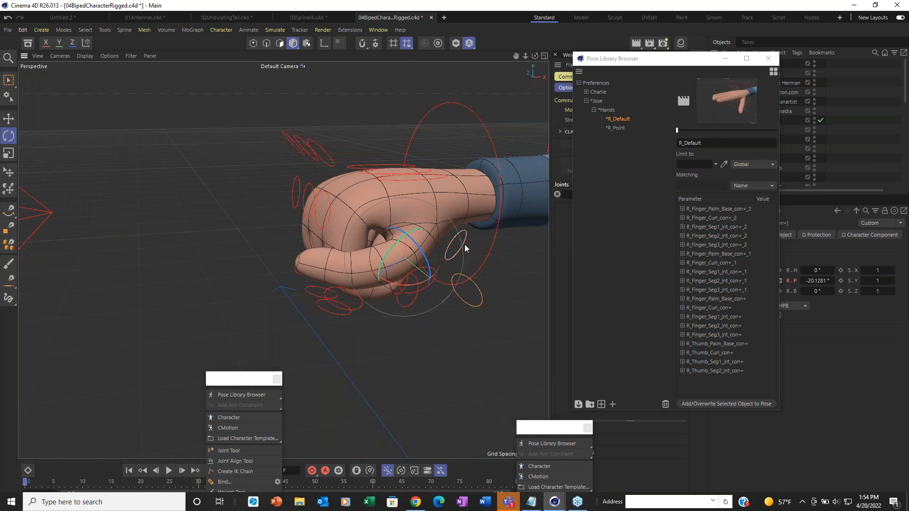
left_click(463, 243)
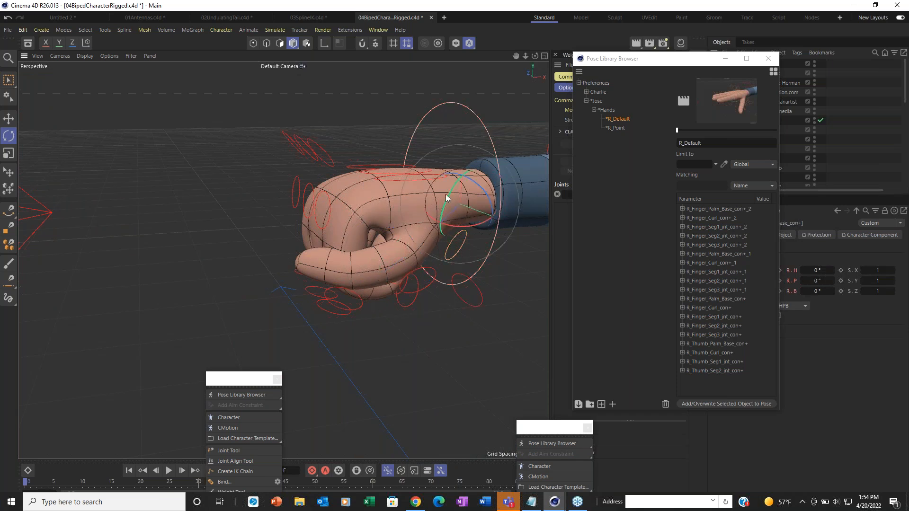
left_click_drag(445, 202, 447, 214)
Step: Adjust the thumb palm base control's pitch and bend the outer thumb segment control to a pitch of about -28.8°
left_click_drag(308, 231, 438, 252, "alt")
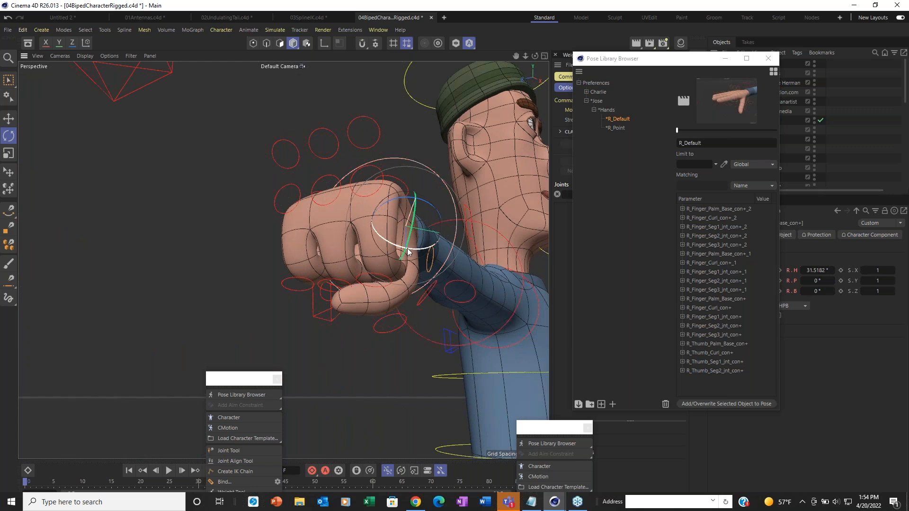
left_click_drag(412, 250, 327, 292)
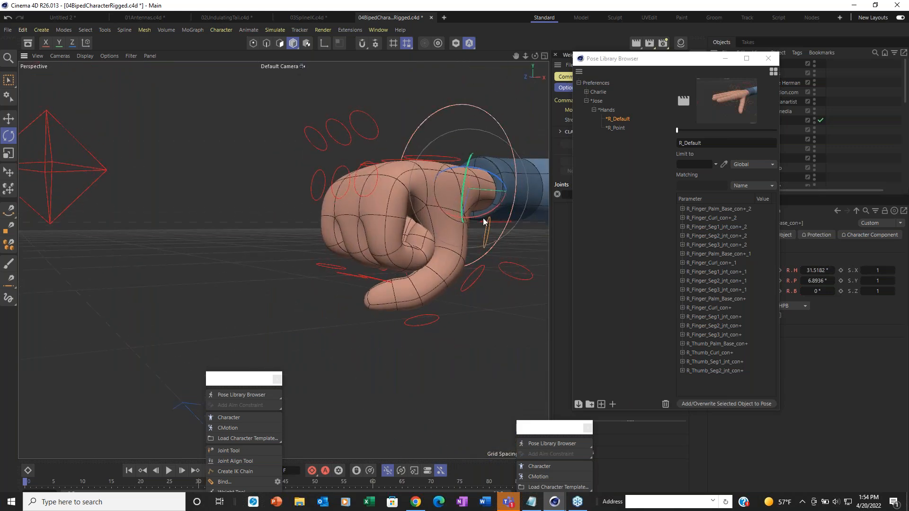
left_click_drag(483, 220, 487, 244)
left_click(439, 322)
left_click_drag(401, 325, 379, 320)
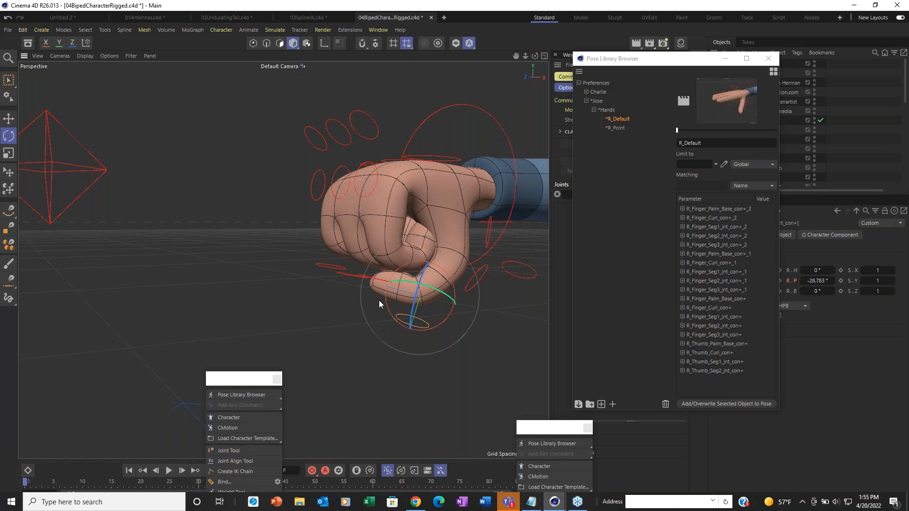
Step: Select all controls stored in the RightHandControllers selection object and add a new pose of the fist to the Hands group
scroll(393, 251, "down", 5)
left_click_drag(394, 241, 497, 246, "alt")
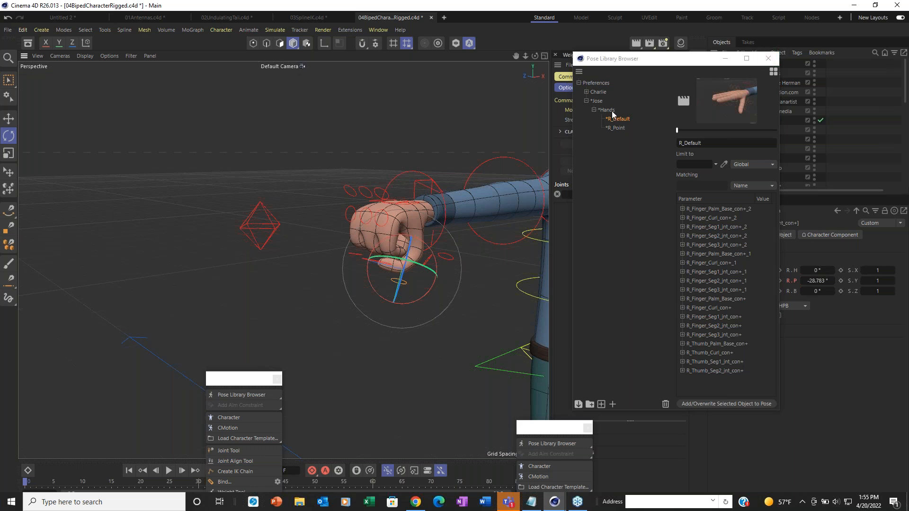
left_click_drag(699, 60, 561, 132)
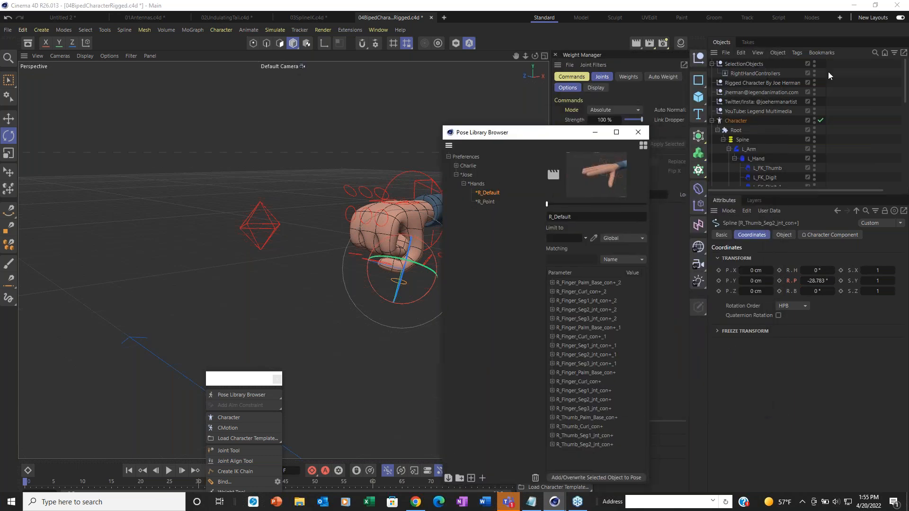
double_click(726, 75)
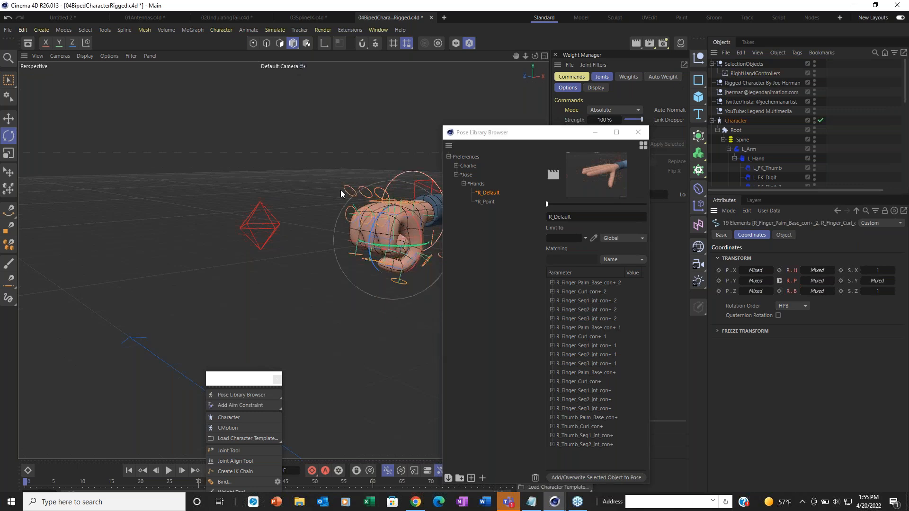
left_click_drag(357, 207, 433, 215, "alt")
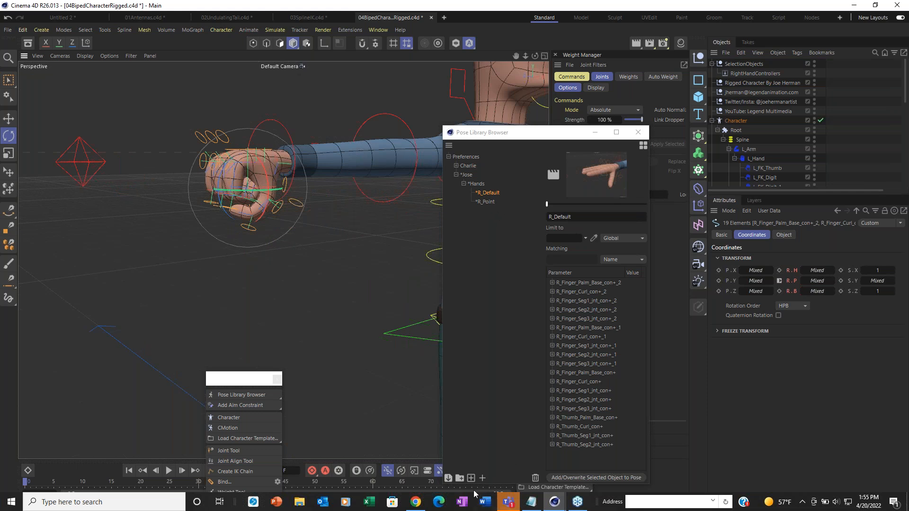
left_click(482, 478)
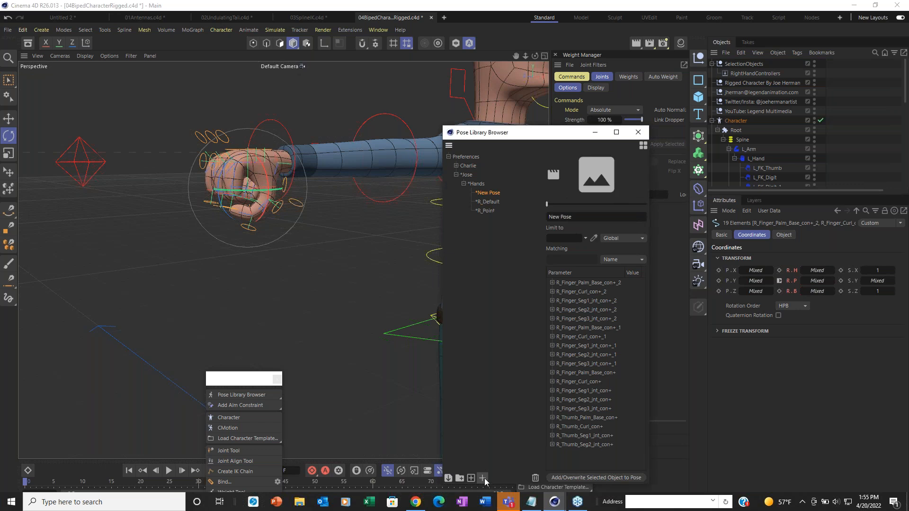
Step: Capture a close-up thumbnail of the fist for the new pose and rename the pose R_Fist
scroll(273, 169, "up", 3)
left_click_drag(274, 180, 240, 226, "alt")
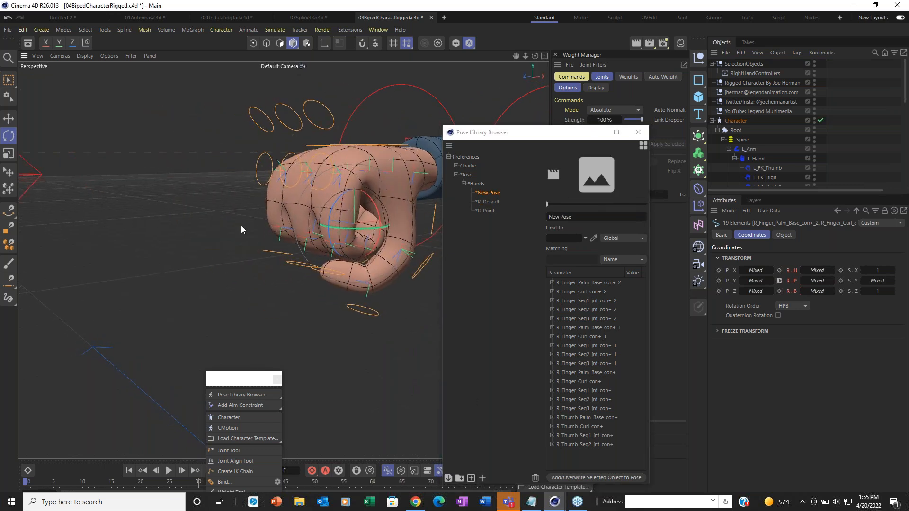
left_click(207, 226)
scroll(316, 205, "up", 5)
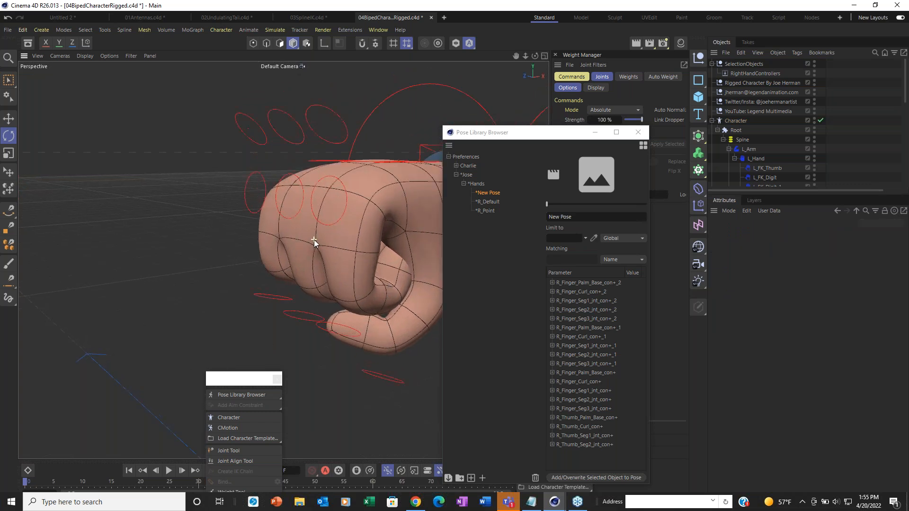
scroll(307, 239, "up", 3)
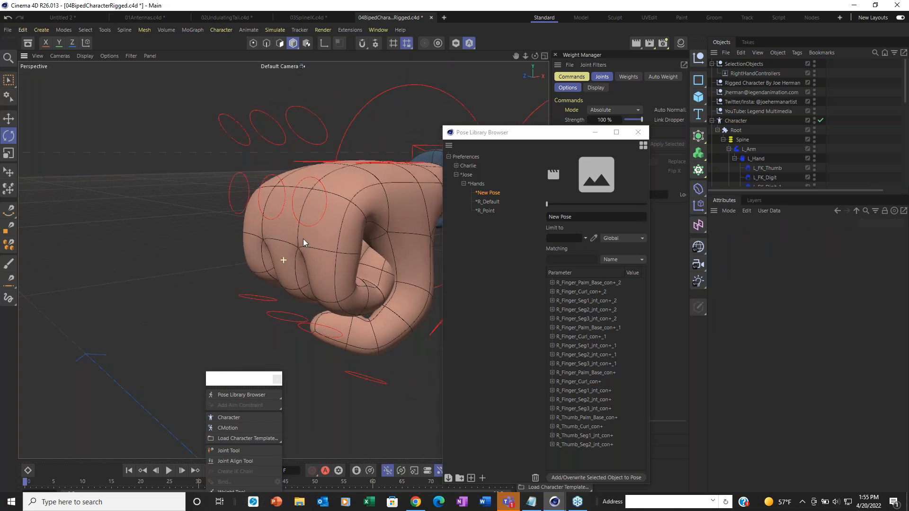
left_click(552, 174)
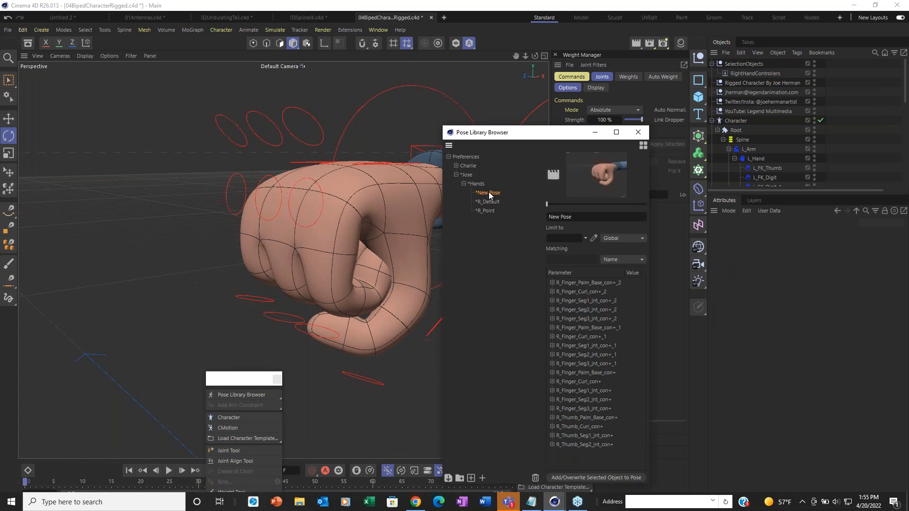
double_click(573, 217)
type("R_Fist")
Step: Test the saved hand poses by fully applying R_Default, R_Point and R_Fist in turn
left_click(488, 202)
left_click_drag(548, 203, 691, 203)
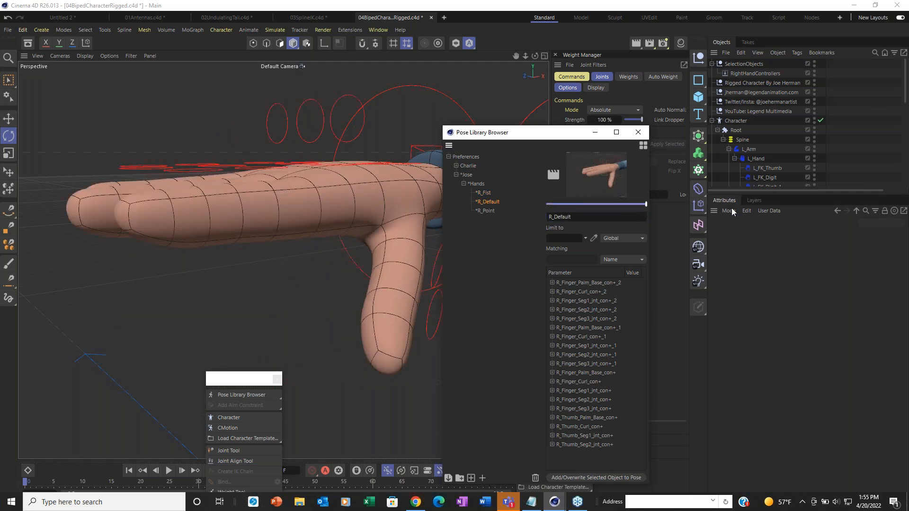
left_click(488, 211)
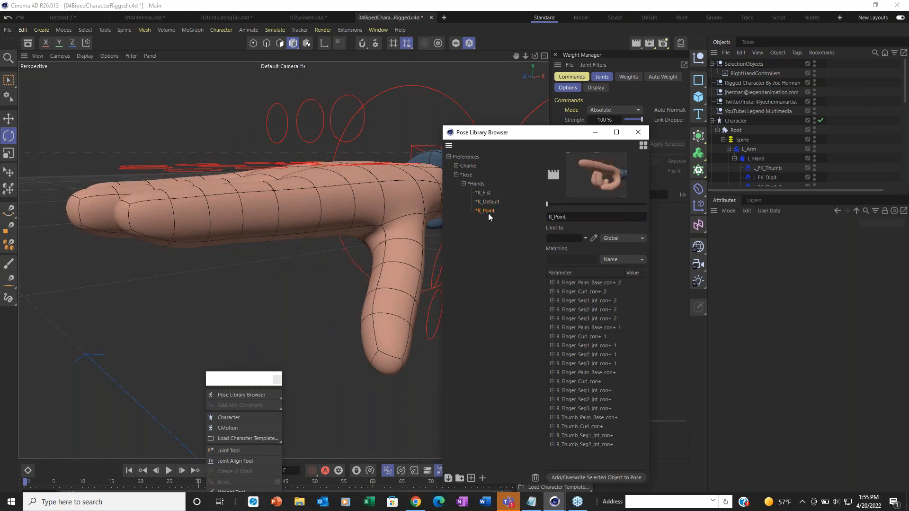
left_click_drag(549, 205, 657, 217)
left_click(489, 195)
left_click_drag(546, 202, 685, 228)
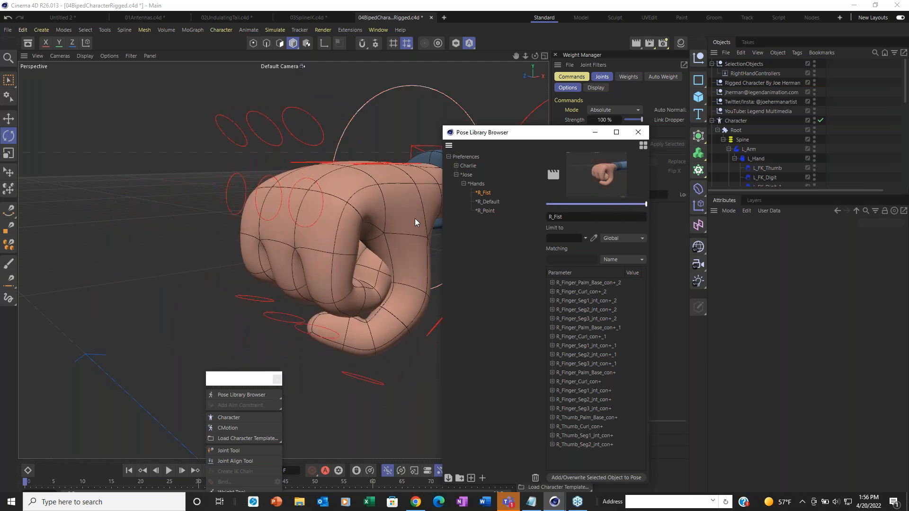
Step: Add a new group named BodyPoses to the Jose pose library
left_click(109, 271)
scroll(110, 271, "down", 4)
middle_click_drag(309, 310, 259, 249, "alt")
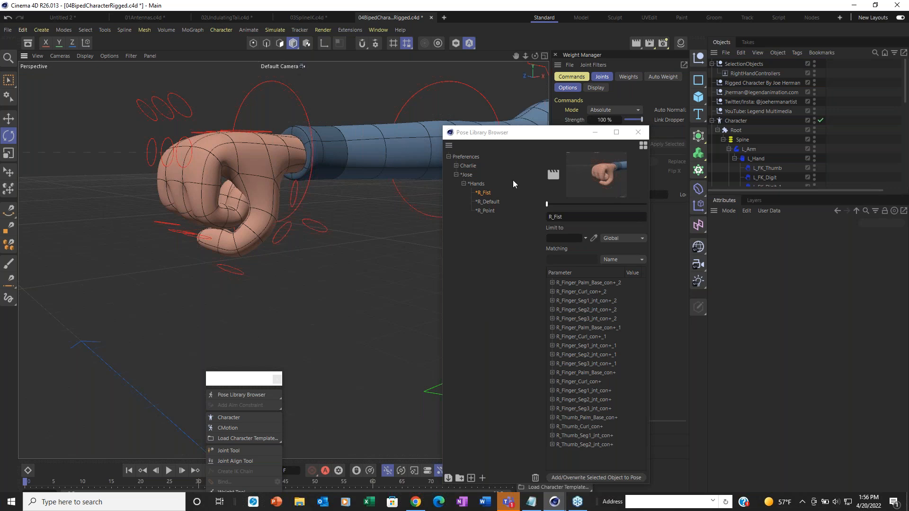
left_click(466, 175)
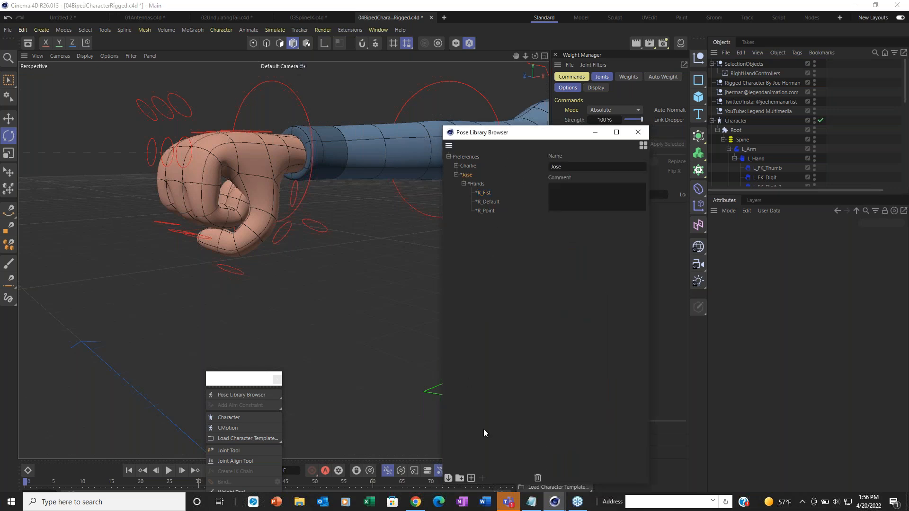
left_click(470, 478)
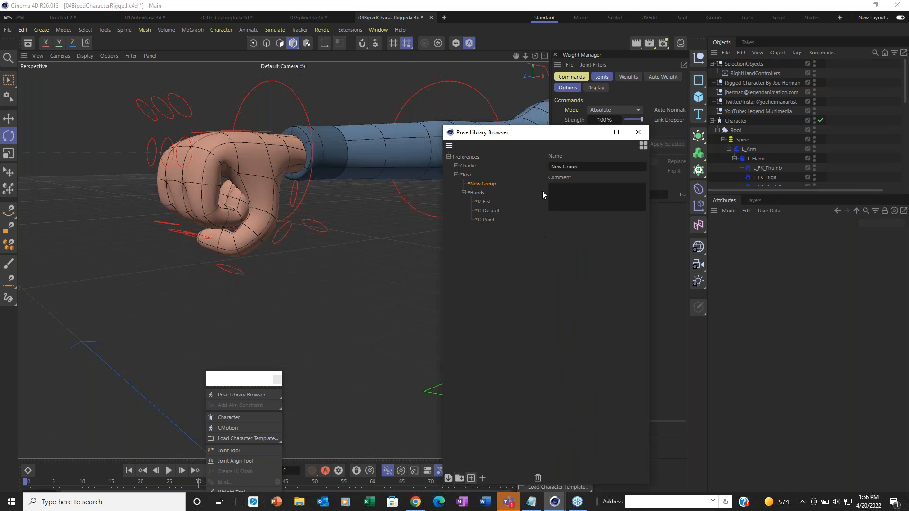
double_click(485, 185)
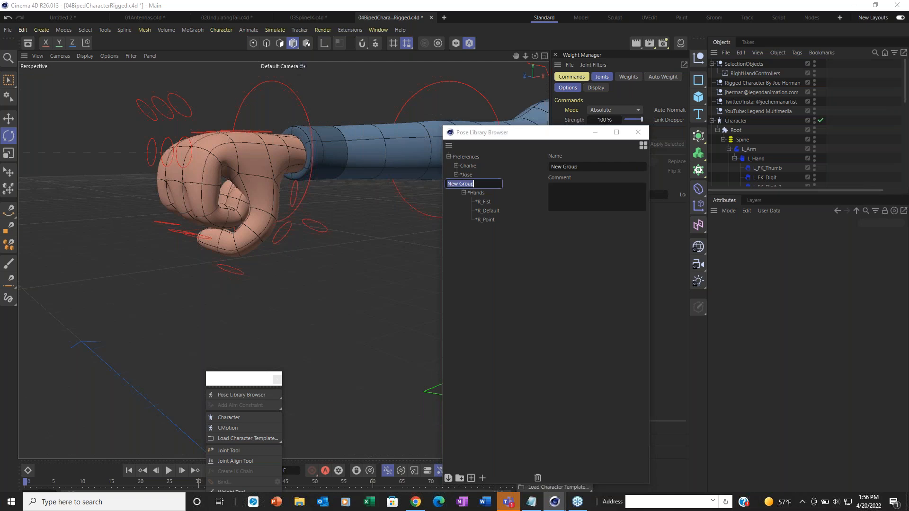
type("BodyPoses")
key("Return")
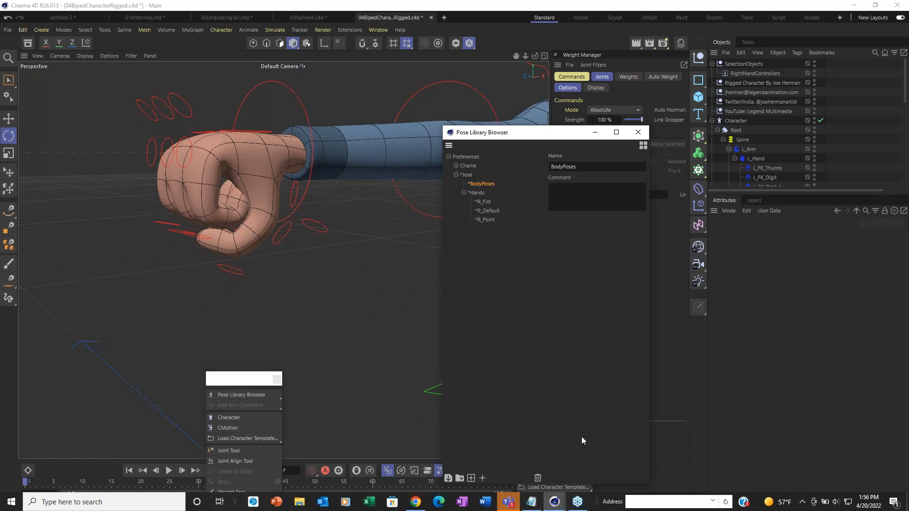
left_click_drag(503, 135, 597, 126)
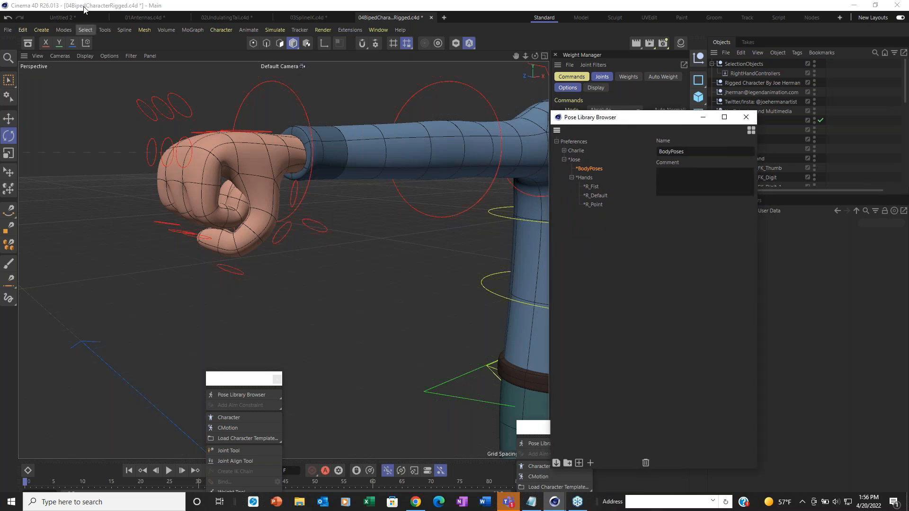
left_click(8, 30)
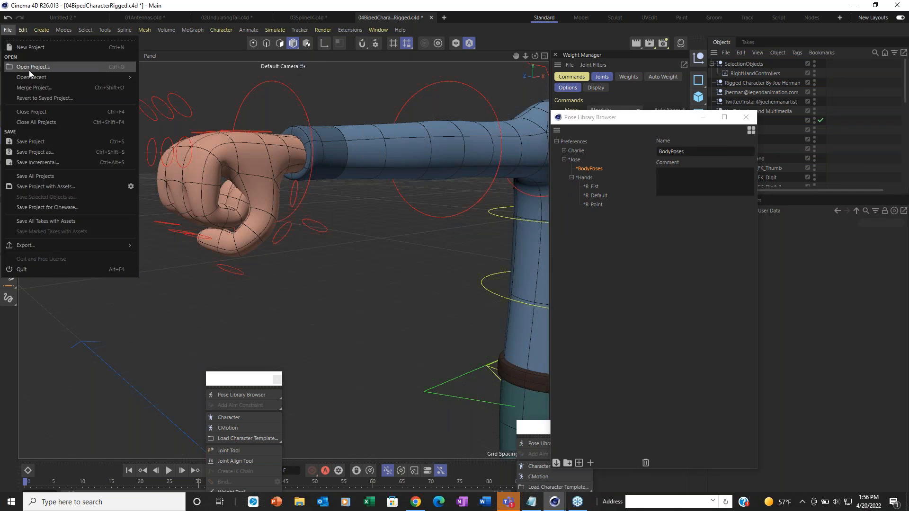
left_click(28, 68)
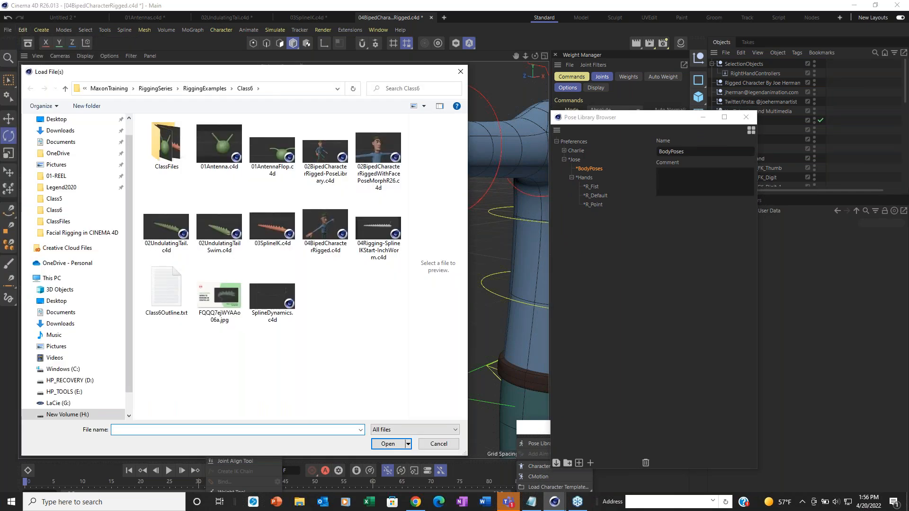
left_click(460, 71)
Step: Return the right hand to its open position by fully applying the R_Default pose
scroll(441, 97, "down", 4)
middle_click_drag(431, 144, 162, 253, "alt")
left_click_drag(163, 254, 304, 247, "alt")
scroll(349, 217, "down", 3)
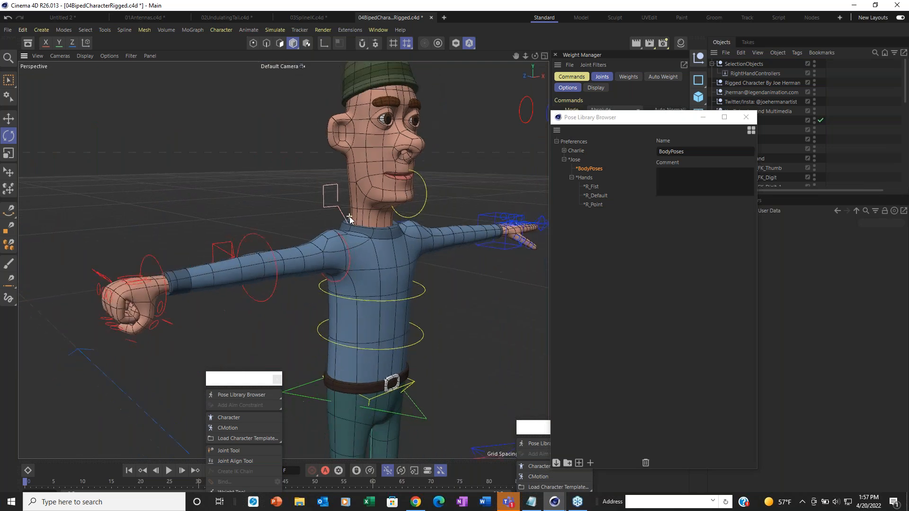
left_click(597, 196)
left_click_drag(662, 189, 872, 202)
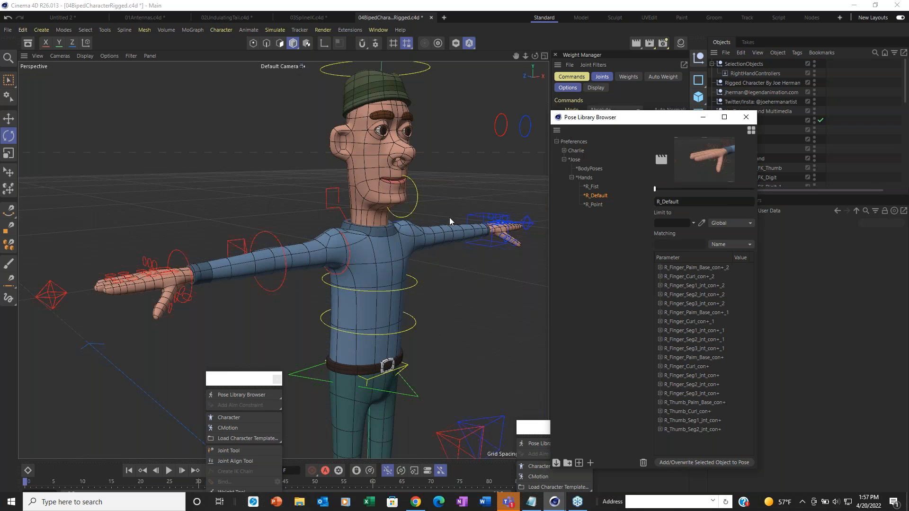
Step: Collapse the Jose library, expand the Charlie library and open the project 02BipedCharacterRigged-PoseLibrary.c4d
middle_click_drag(450, 217, 417, 206, "alt")
left_click(563, 159)
left_click(565, 150)
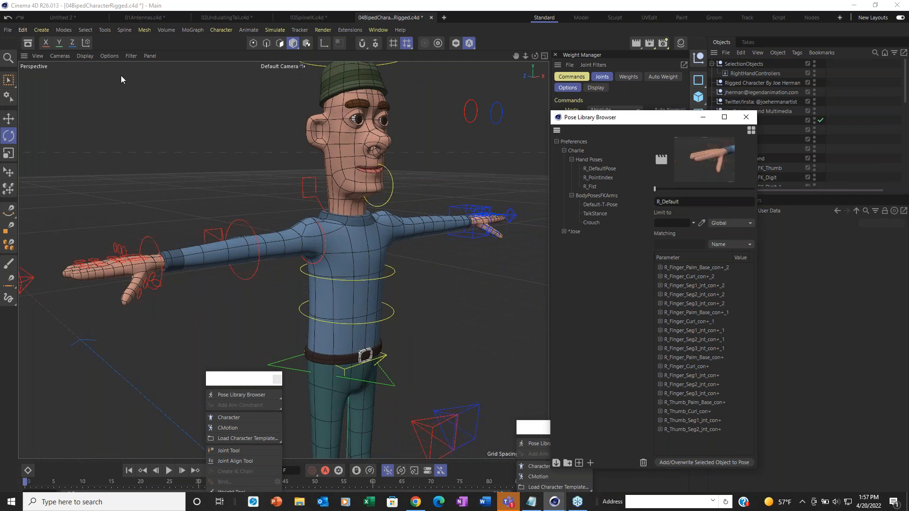
left_click(8, 30)
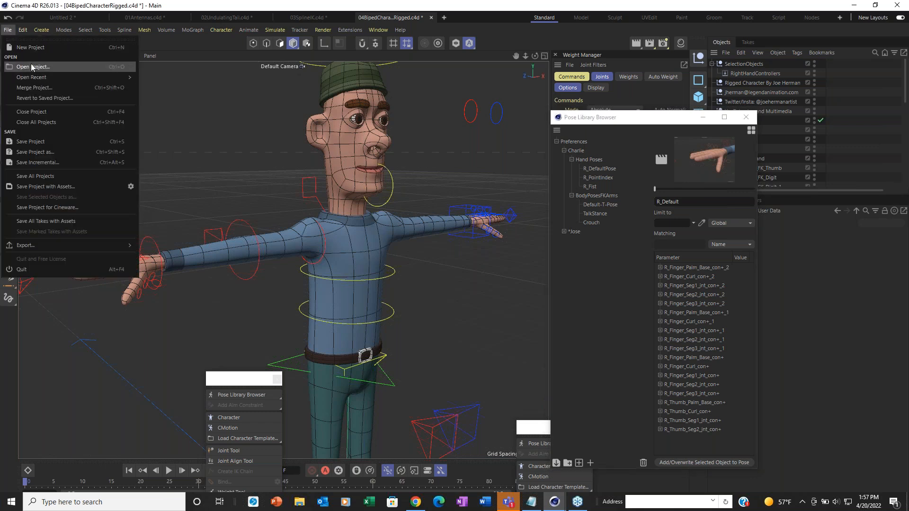
left_click(30, 67)
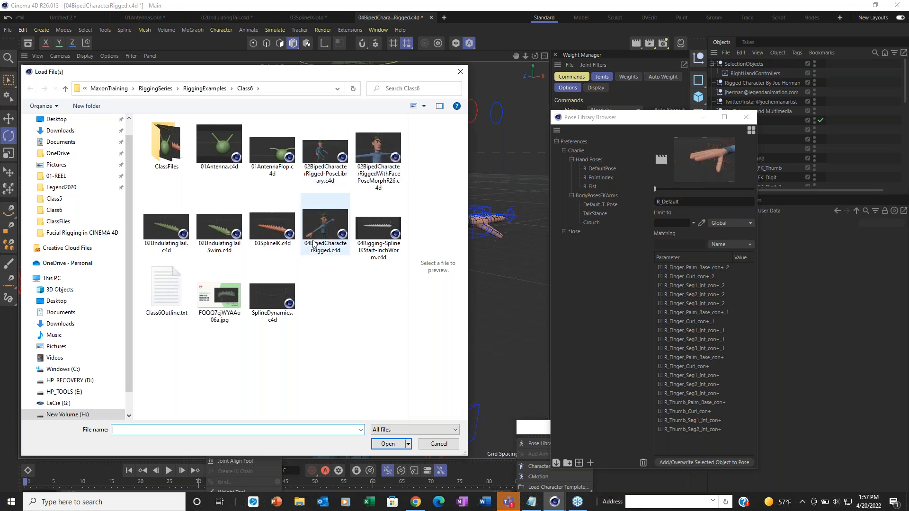
double_click(317, 155)
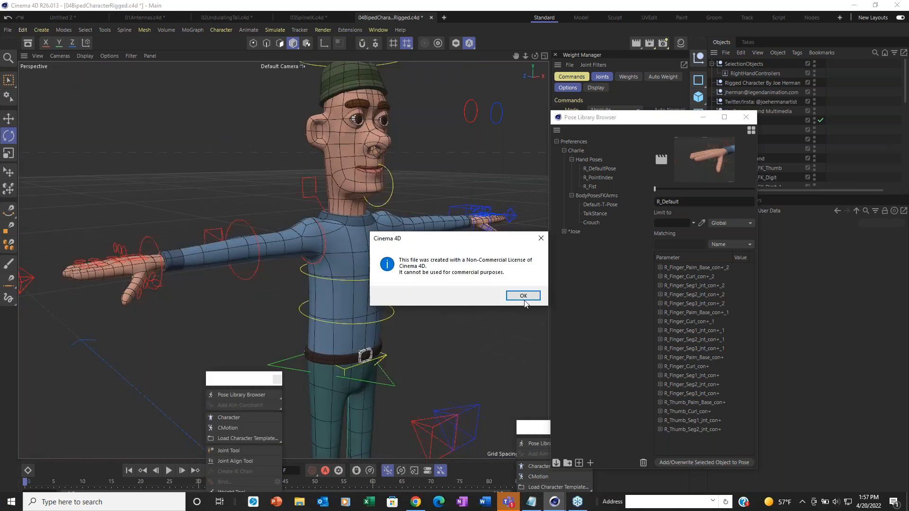
left_click(522, 295)
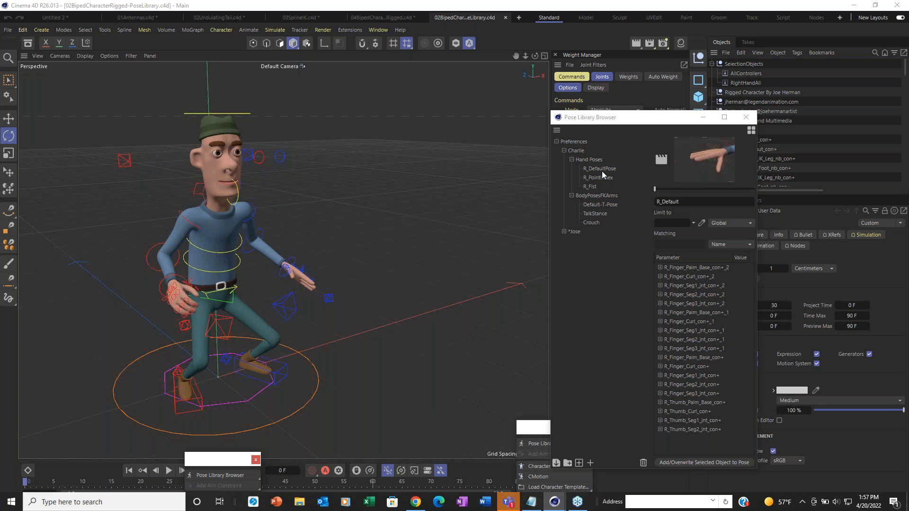
Step: Fully apply the Default-T-Pose from BodyPosesFKArms to the crouching character
left_click(595, 204)
left_click_drag(657, 188, 800, 184)
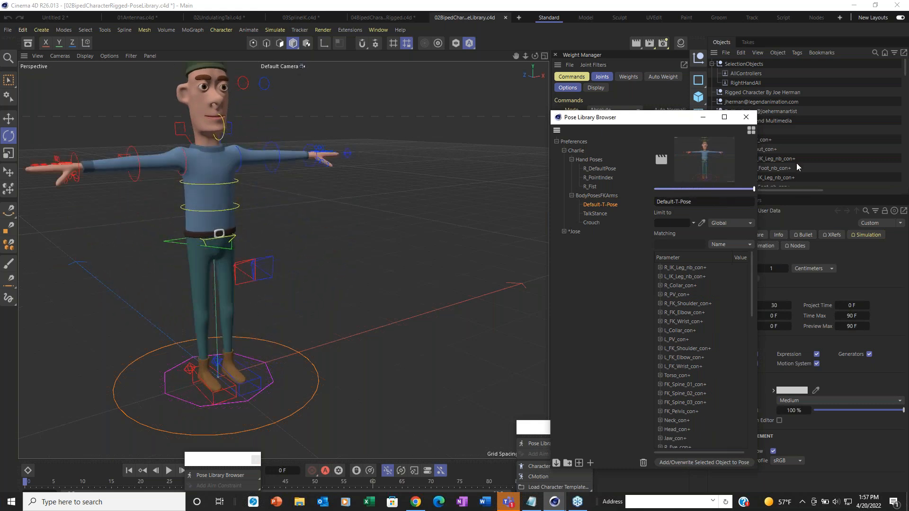
left_click_drag(672, 120, 539, 182)
middle_click_drag(225, 166, 283, 210, "alt")
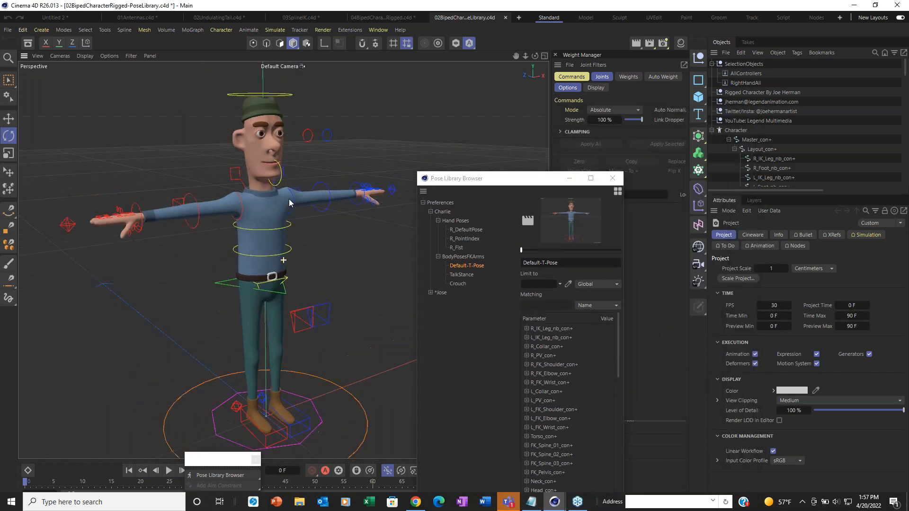
Step: Select all right-hand controls through the RightHandAll selection object and inspect them on the character
double_click(724, 83)
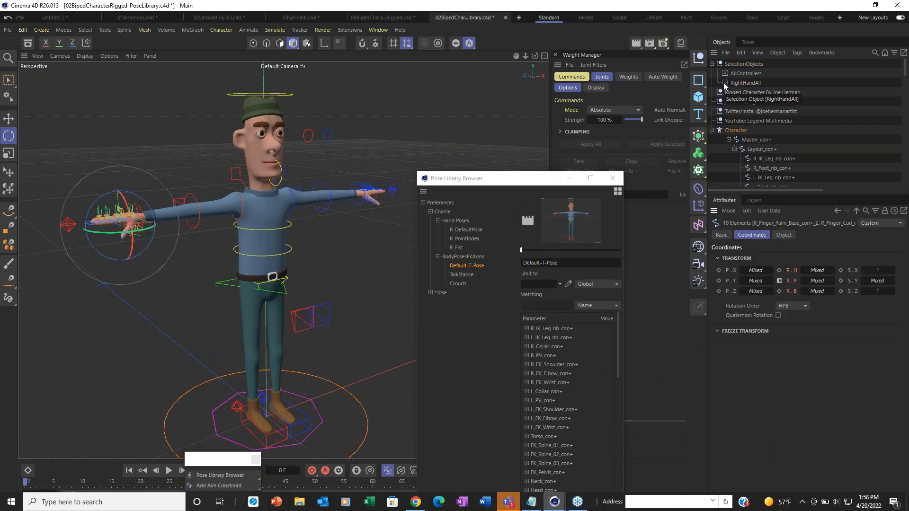
right_click_drag(93, 230, 183, 196, "alt")
left_click_drag(183, 195, 196, 210, "alt")
scroll(196, 206, "down", 8)
middle_click_drag(297, 177, 229, 243, "alt")
scroll(229, 242, "down", 1)
scroll(229, 242, "down", 1)
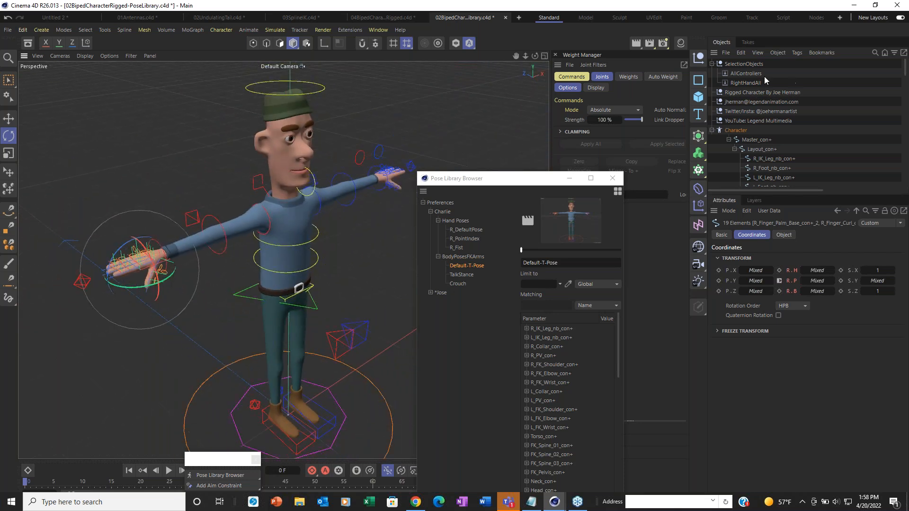
Step: Select all of the character's body controls through the AllControllers selection object and clear the Pose Library Browser from the character
left_click(723, 76)
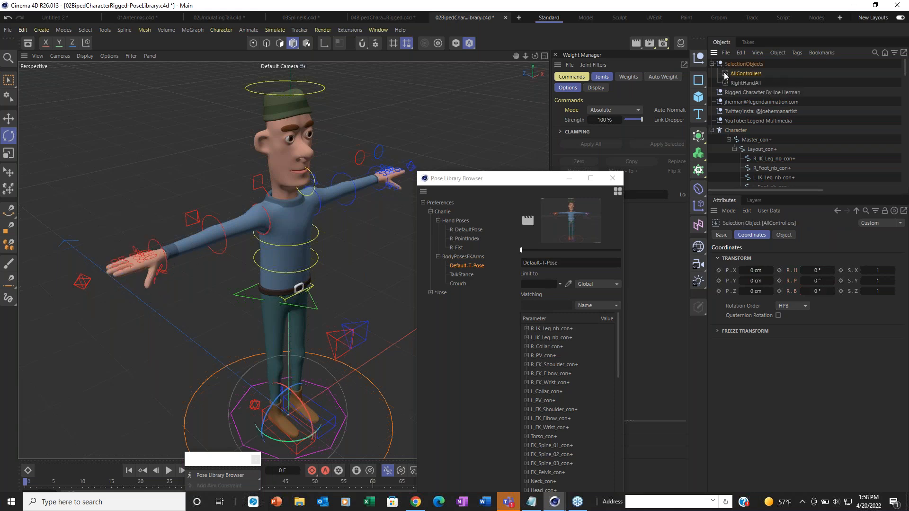
double_click(725, 75)
middle_click_drag(323, 224, 306, 191, "alt")
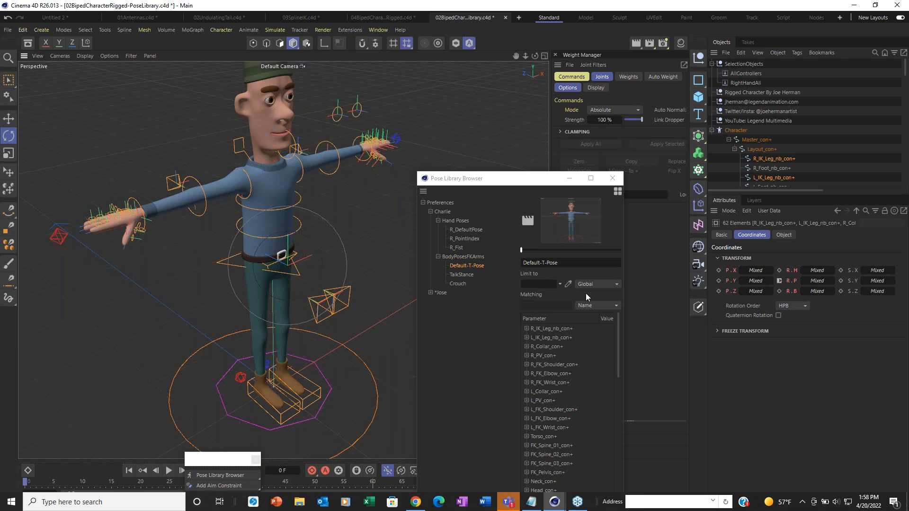
left_click_drag(305, 277, 303, 256, "alt")
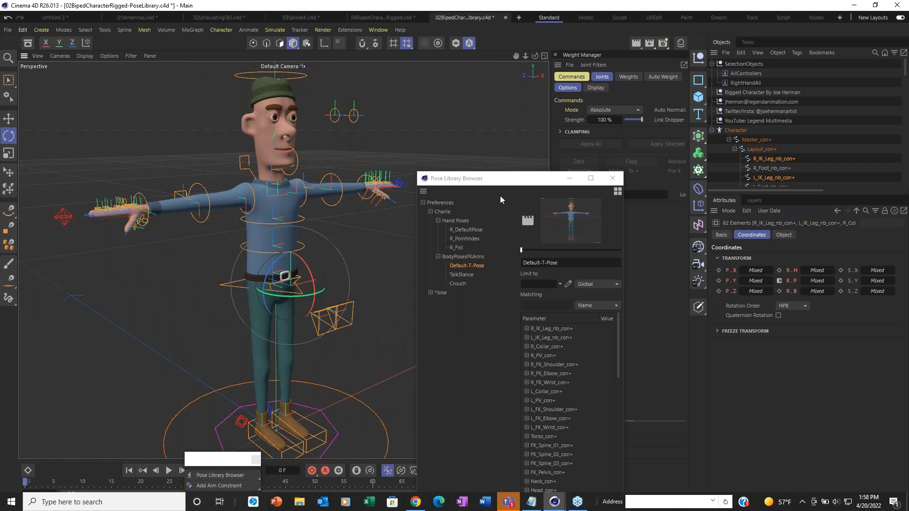
left_click_drag(509, 182, 547, 53)
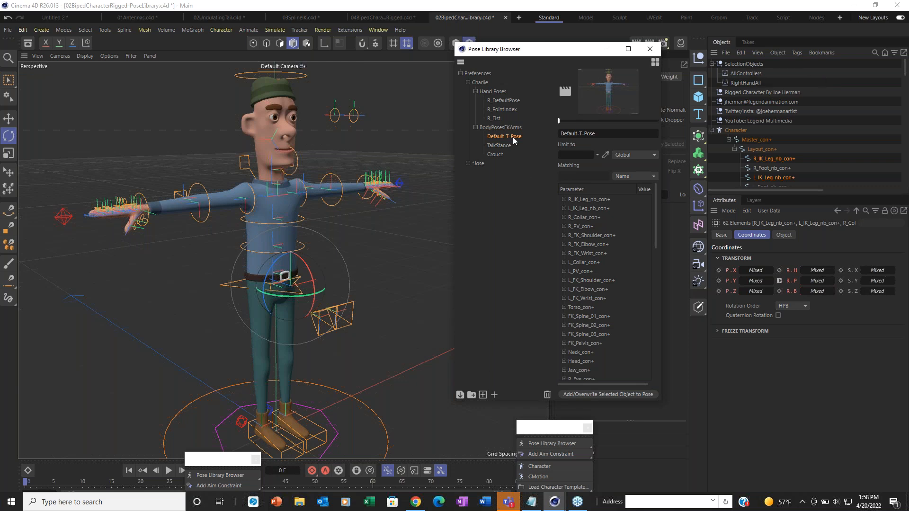
Step: Fully apply Charlie's TalkStance body pose to the T-posed character
left_click(503, 146)
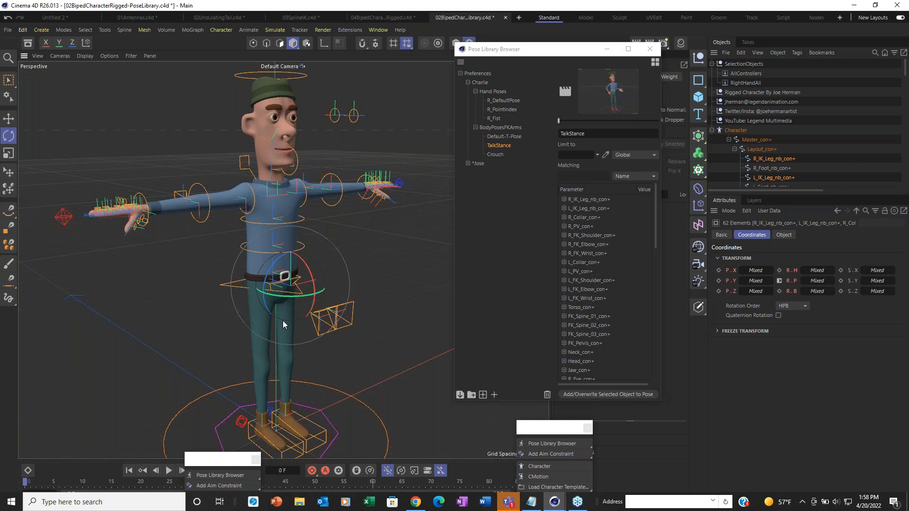
middle_click_drag(283, 320, 255, 294, "alt")
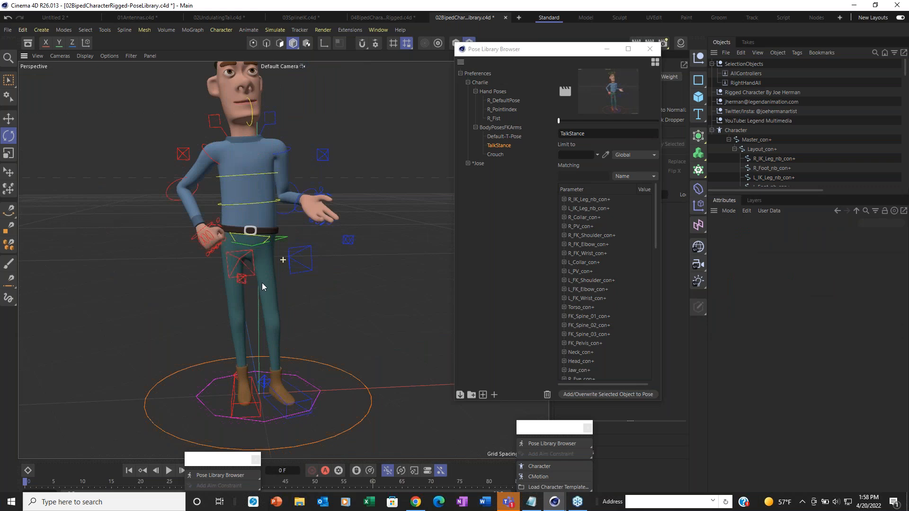
Step: Preview Default-T-Pose on the character at full strength and blend back to the talking stance
left_click(509, 137)
left_click_drag(583, 119, 687, 110)
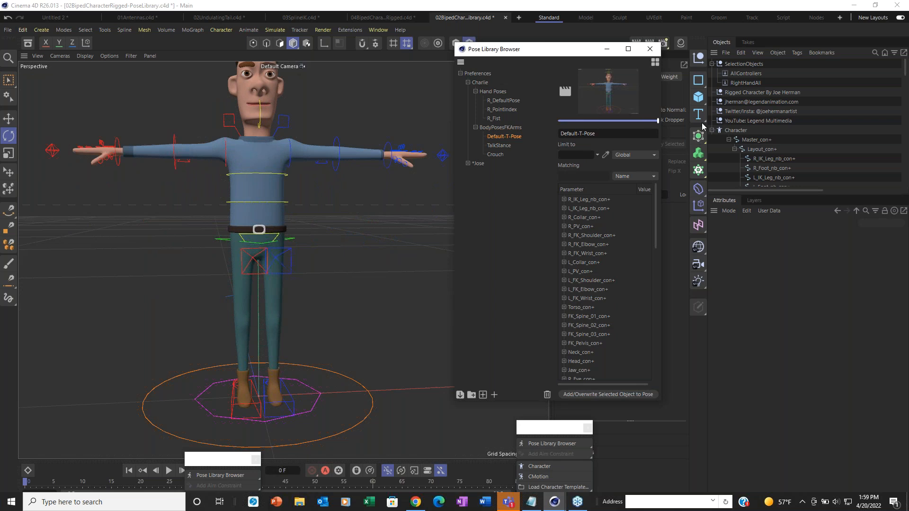
left_click_drag(655, 124, 537, 178)
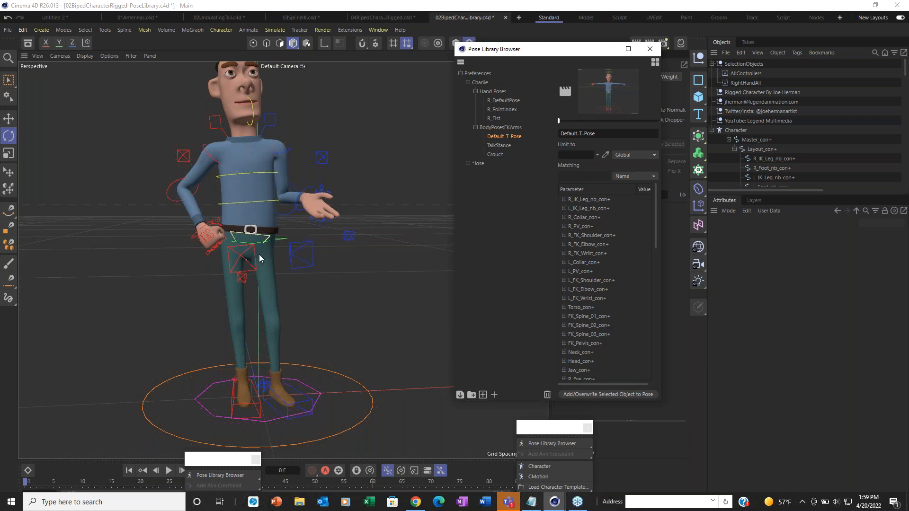
Step: Select the torso and head controls, try rotating the head and undo the changes
left_click(283, 240)
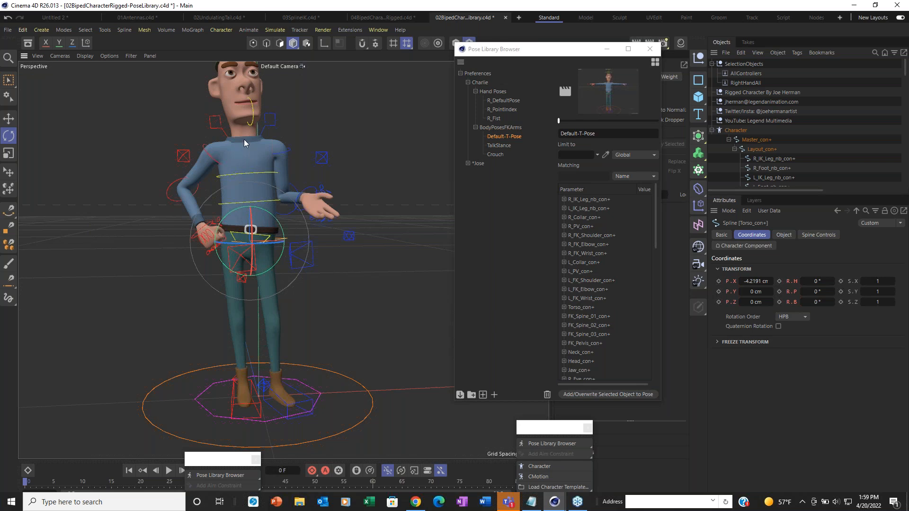
left_click_drag(243, 140, 274, 183, "alt")
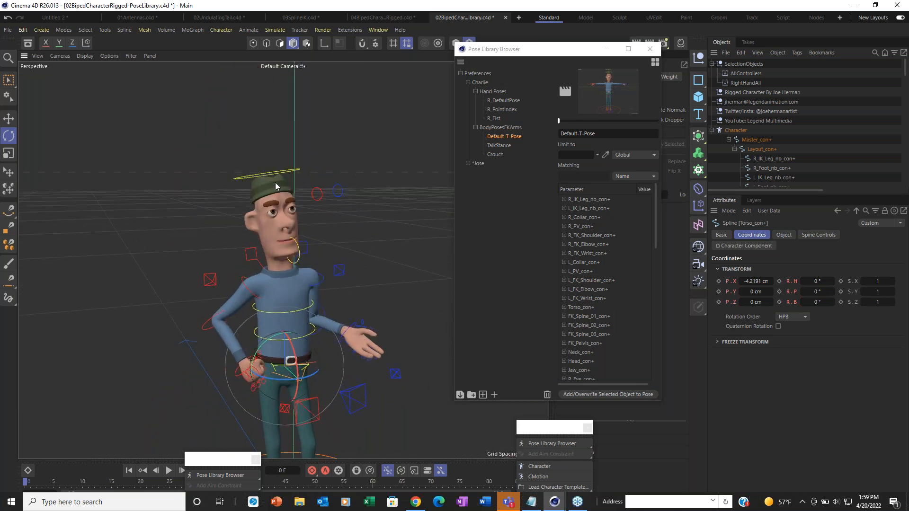
left_click(273, 173)
left_click_drag(292, 263, 247, 333)
key("ctrl+z")
key("ctrl+z")
Step: Preview R_DefaultPose at full strength on the right hand resting at the hip and blend back to the fist
scroll(247, 332, "up", 5)
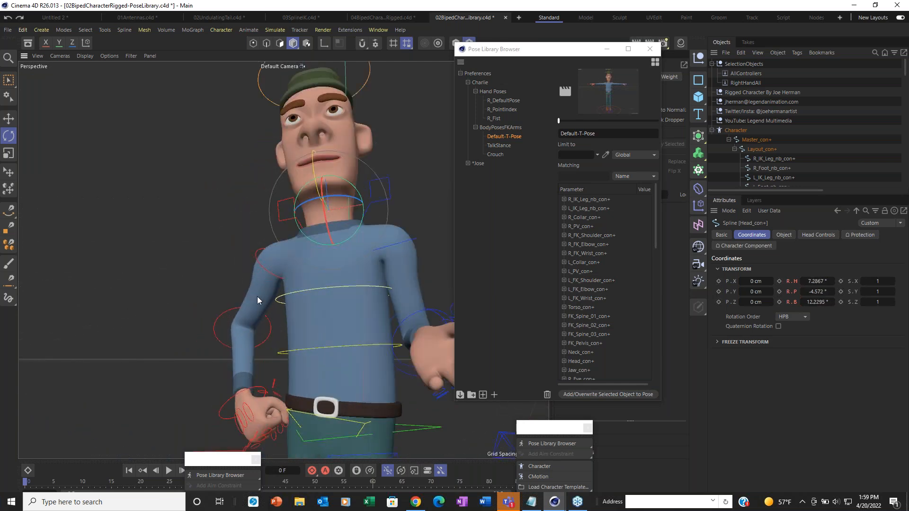
scroll(259, 300, "up", 2)
middle_click_drag(262, 299, 291, 165, "alt")
left_click_drag(298, 210, 393, 230, "alt")
middle_click_drag(361, 231, 303, 235, "alt")
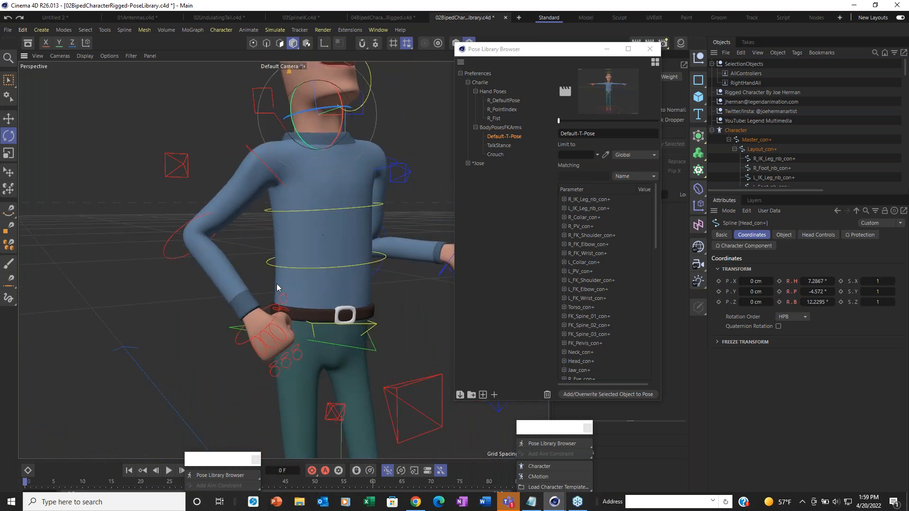
left_click_drag(278, 286, 208, 310, "alt")
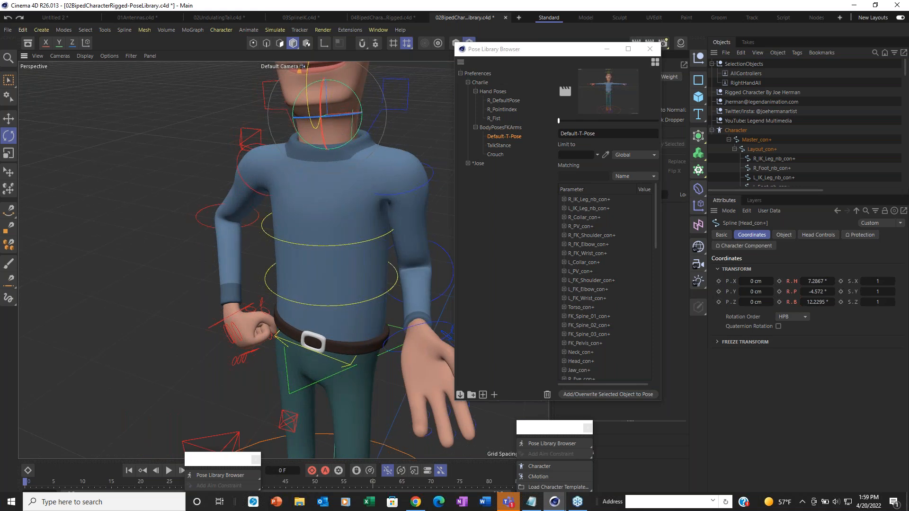
left_click(498, 101)
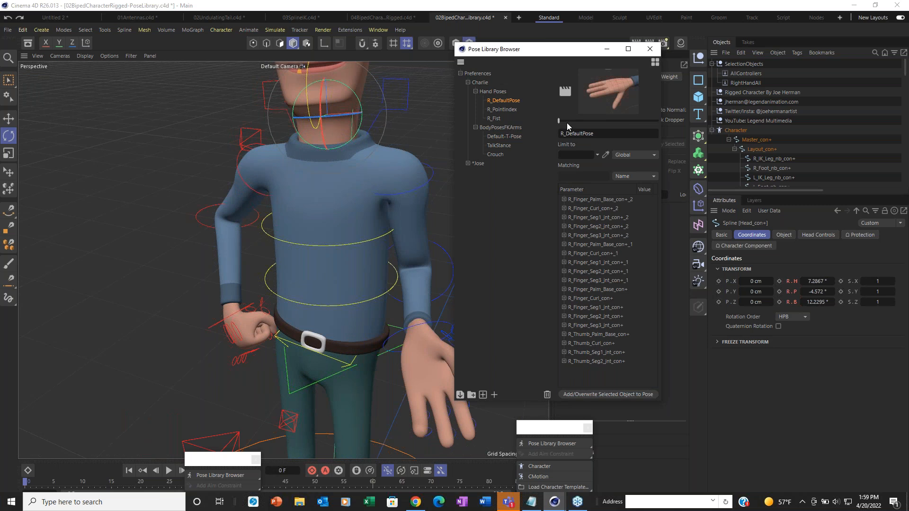
left_click_drag(567, 120, 704, 122)
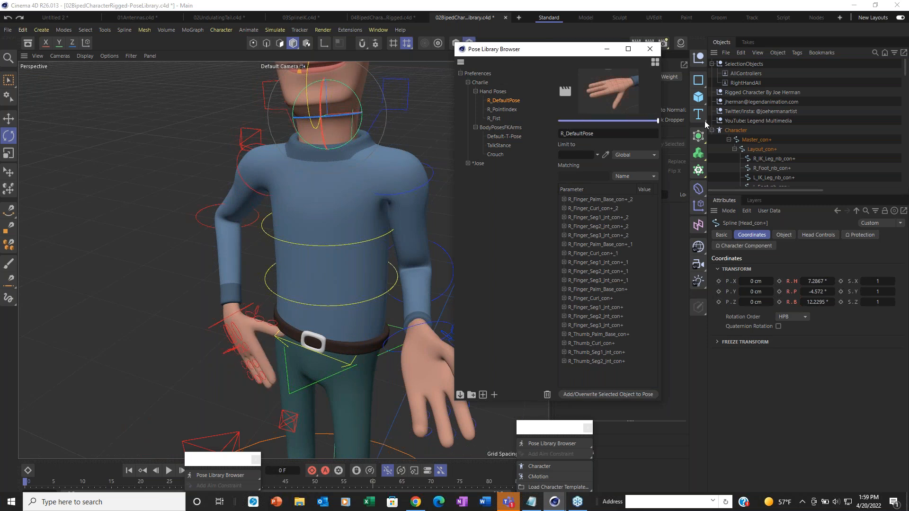
left_click_drag(657, 125, 489, 132)
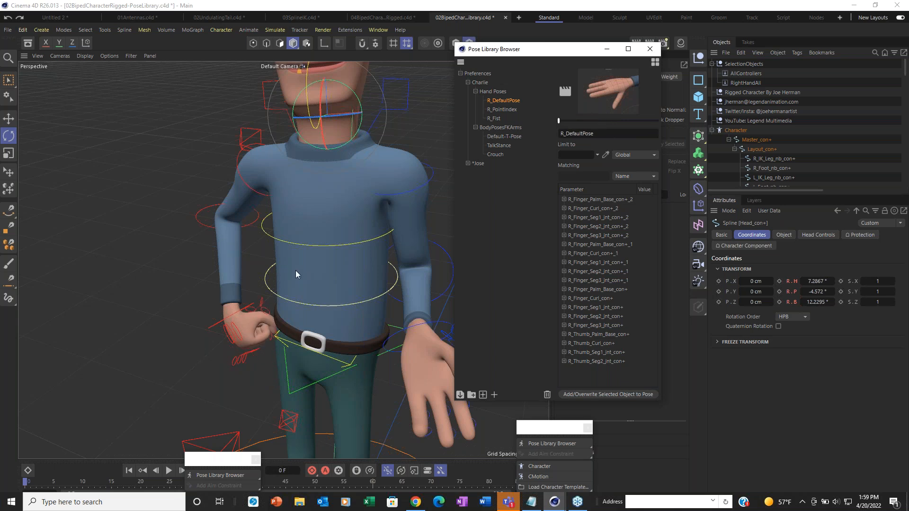
Step: With the whole character framed, fully apply Default-T-Pose followed by TalkStance from BodyPosesFKArms
left_click_drag(296, 270, 349, 245, "alt")
scroll(349, 246, "down", 6)
middle_click_drag(337, 263, 283, 226, "alt")
left_click_drag(283, 224, 275, 201, "alt")
middle_click_drag(275, 202, 289, 212, "alt")
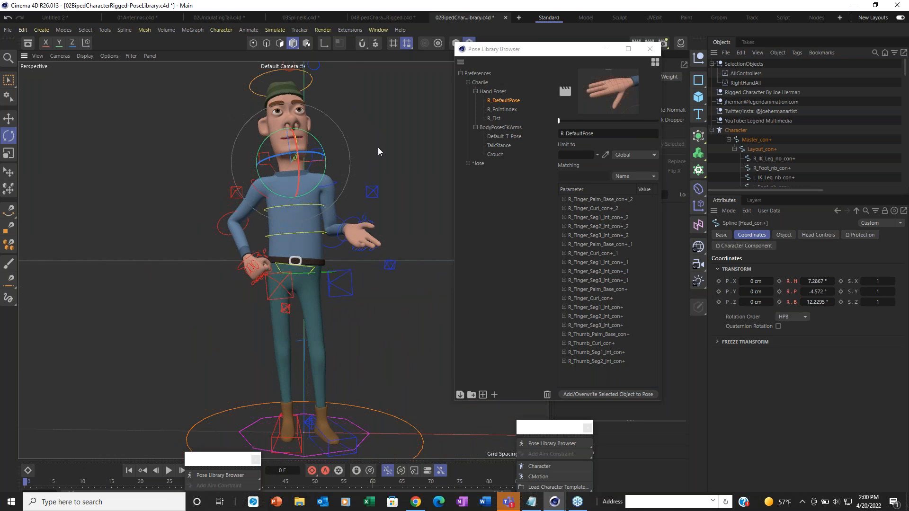
scroll(330, 210, "down", 1)
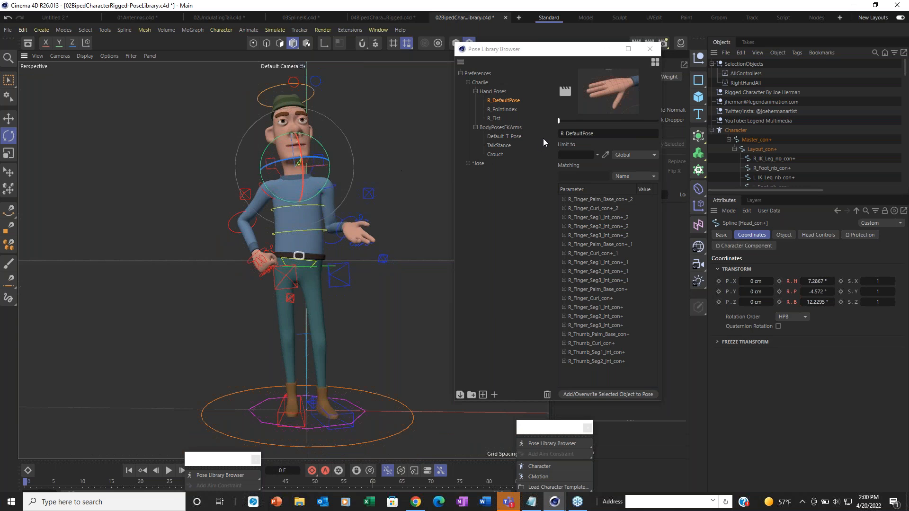
left_click(503, 136)
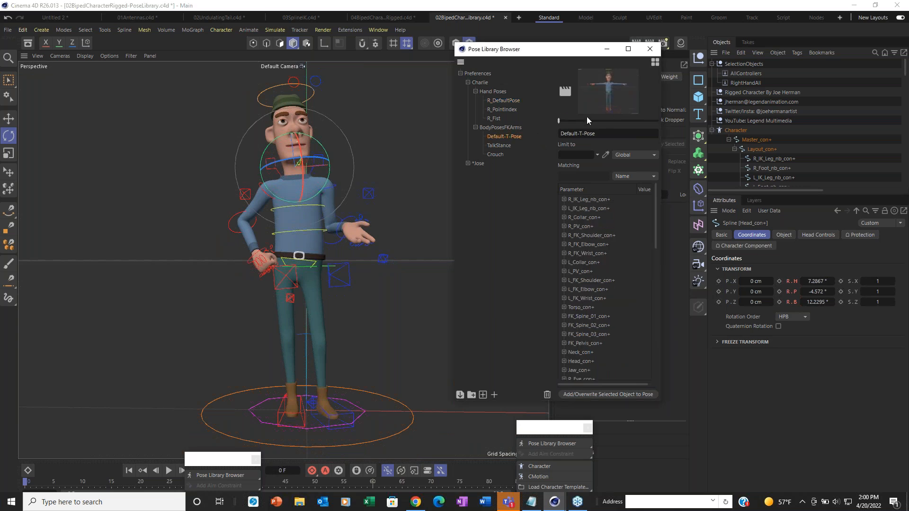
left_click_drag(587, 119, 655, 120)
left_click(501, 146)
left_click_drag(572, 121, 657, 121)
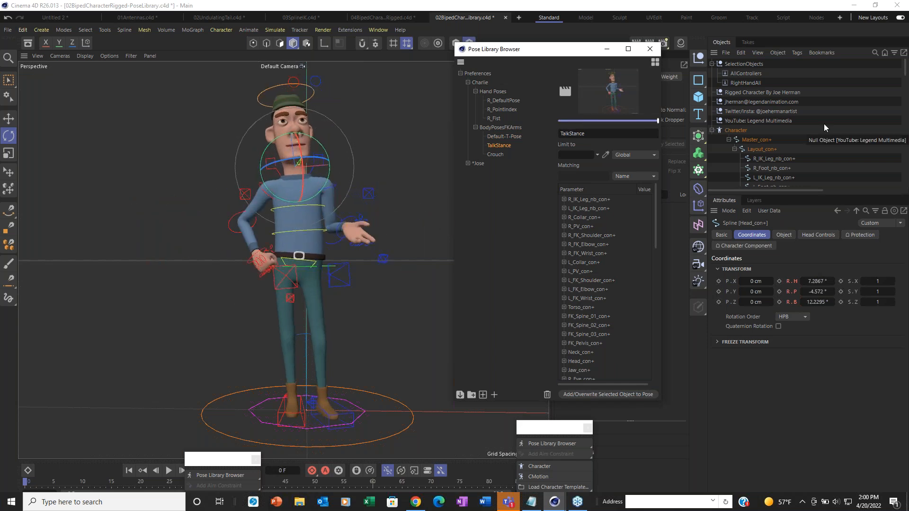
Step: Fully apply the Crouch body pose and inspect the character from the side
left_click(495, 155)
left_click_drag(558, 120, 657, 121)
left_click_drag(761, 131, 843, 139)
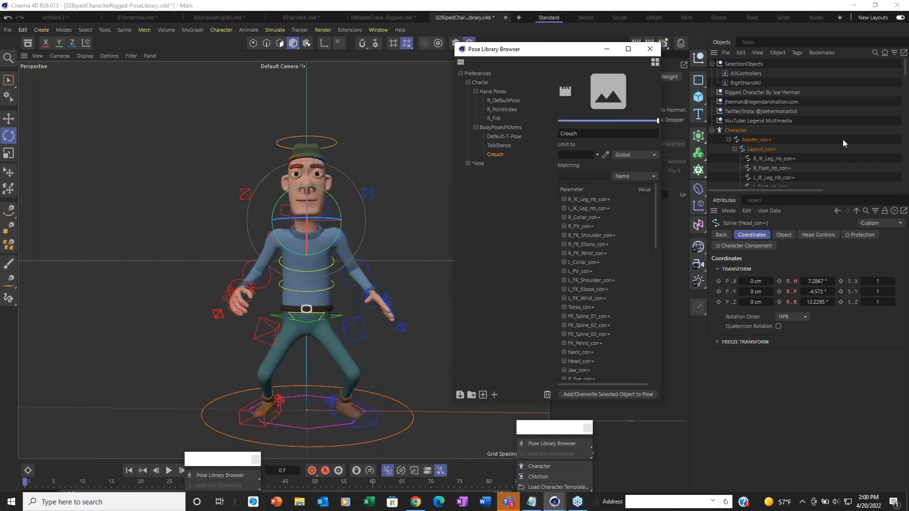
left_click_drag(330, 228, 404, 218, "alt")
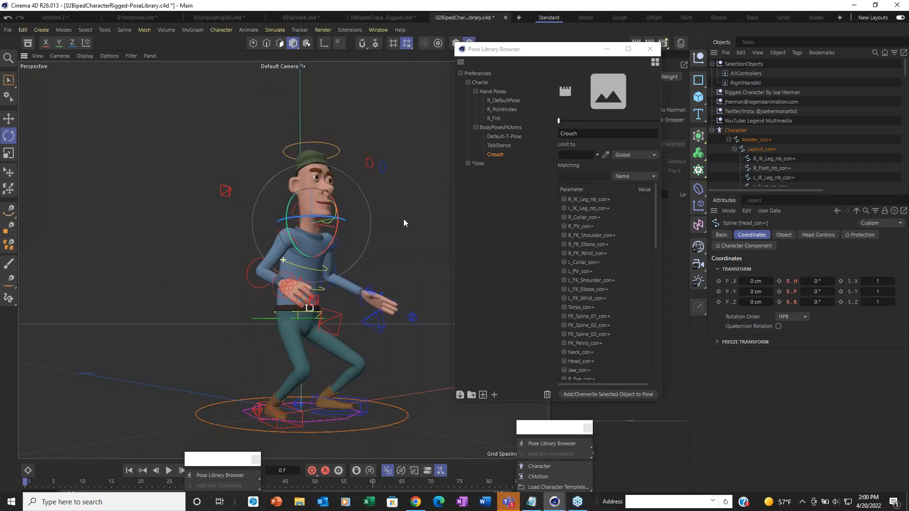
Step: Fully apply R_DefaultPose to the crouching character's right hand and inspect the hand up close
left_click(502, 104)
left_click_drag(563, 122, 842, 124)
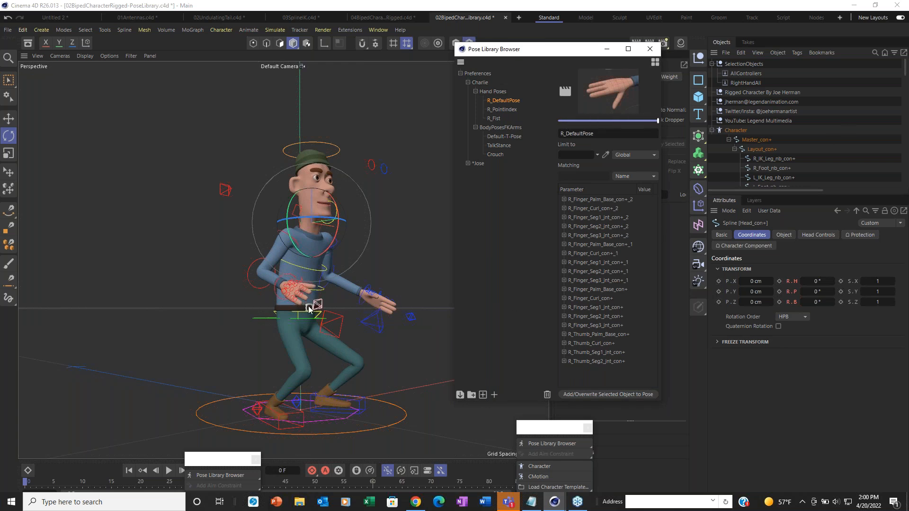
right_click_drag(310, 308, 325, 303, "alt")
left_click_drag(303, 274, 177, 279, "alt")
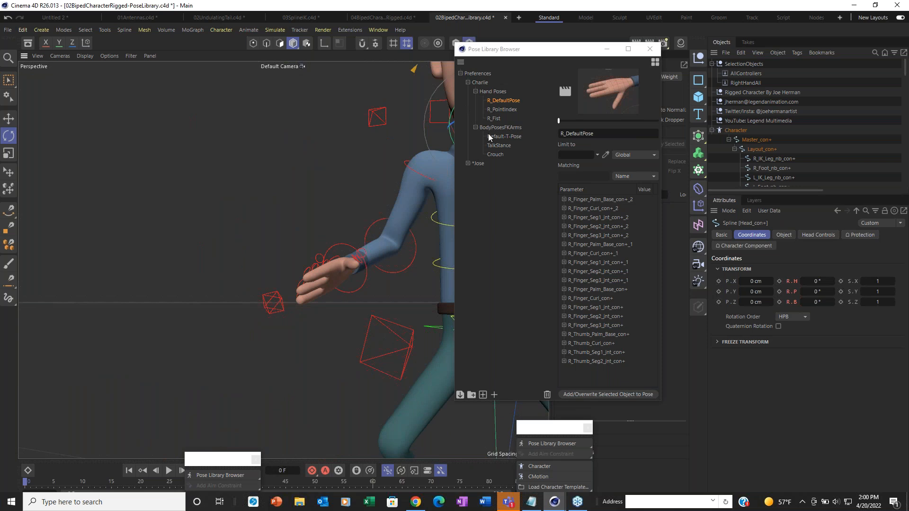
Step: Partially blend the right hand towards the R_Fist pose
left_click(495, 118)
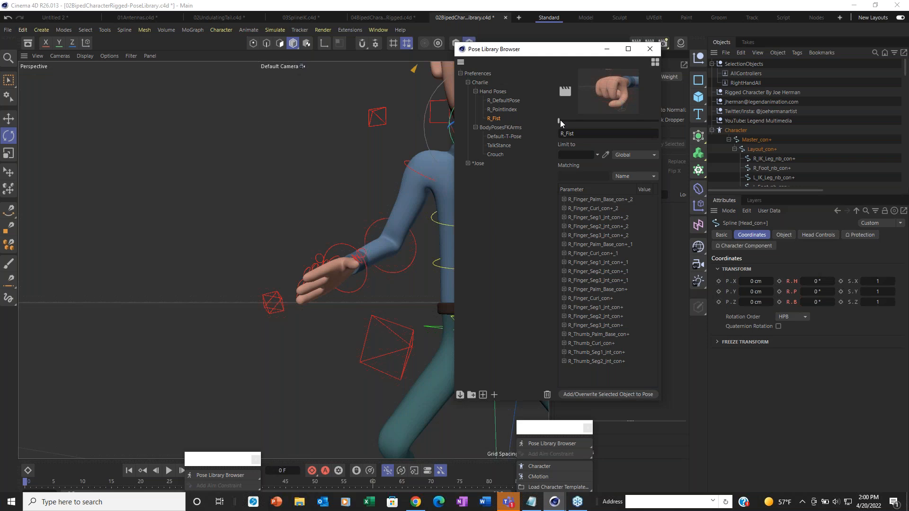
left_click_drag(560, 121, 595, 129)
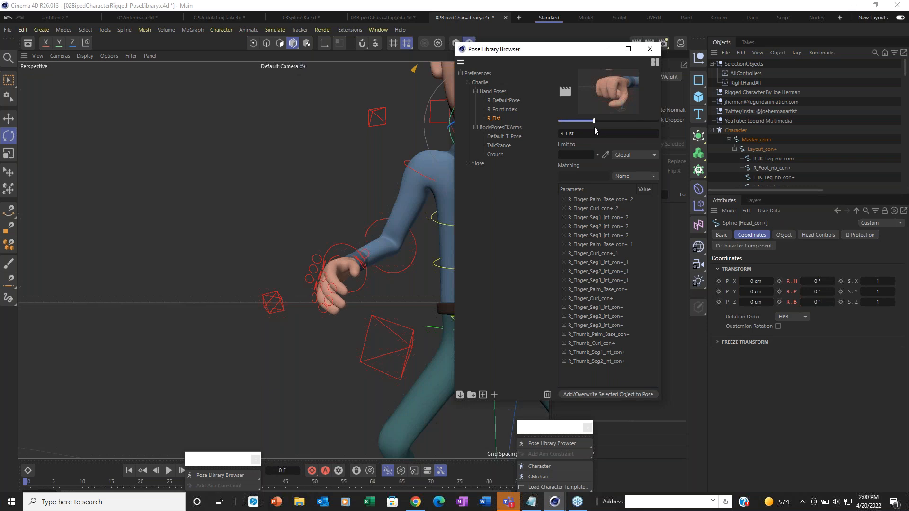
left_click_drag(351, 260, 388, 279, "alt")
Step: Open Charlie's Thumbnail View, enlarge it, and arrange it and the Pose Library Browser on either side of the character
left_click_drag(615, 53, 497, 69)
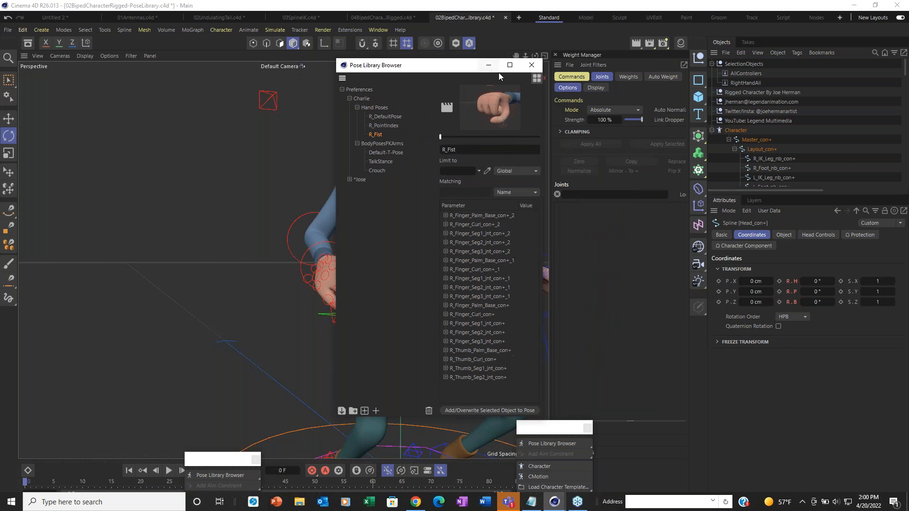
left_click(536, 78)
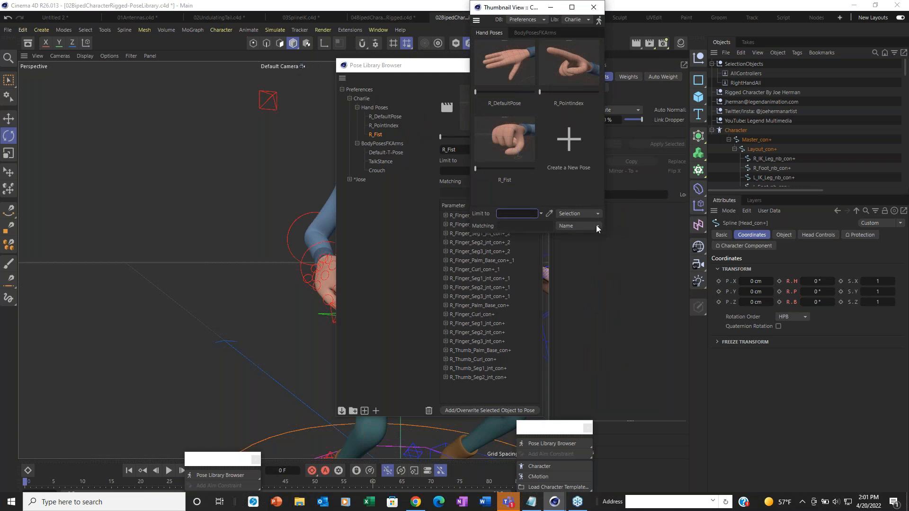
left_click_drag(601, 233, 829, 402)
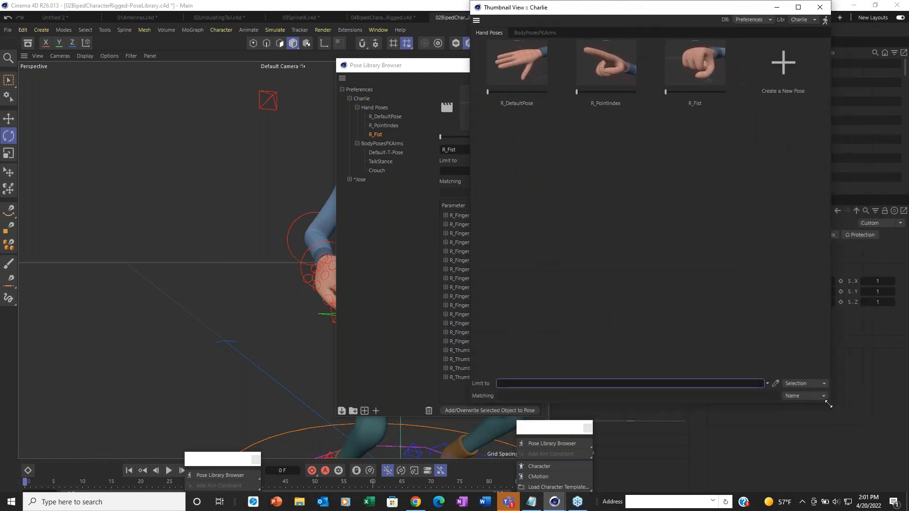
left_click_drag(561, 10, 630, 67)
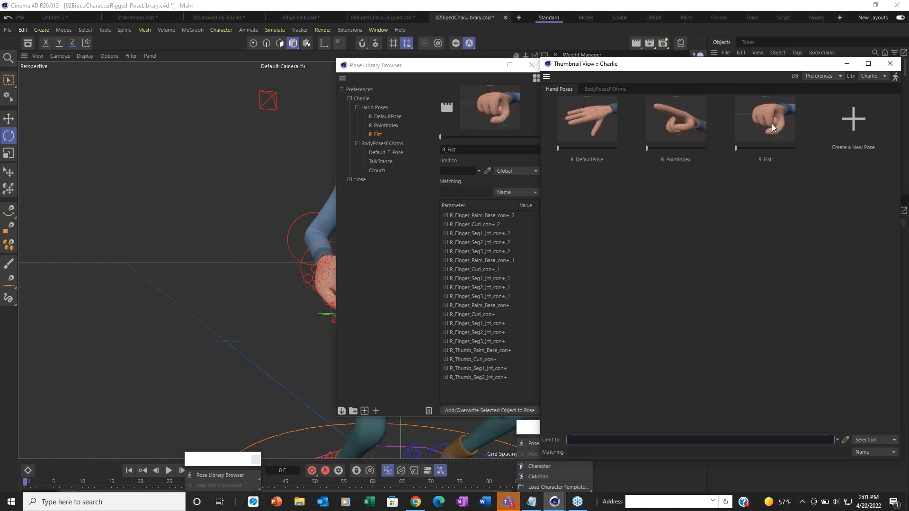
left_click_drag(469, 72, 107, 366)
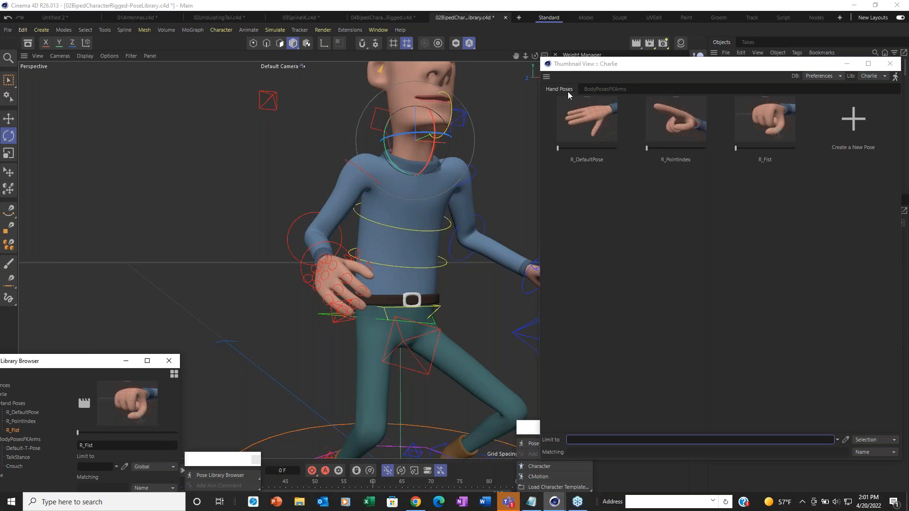
left_click_drag(57, 361, 284, 137)
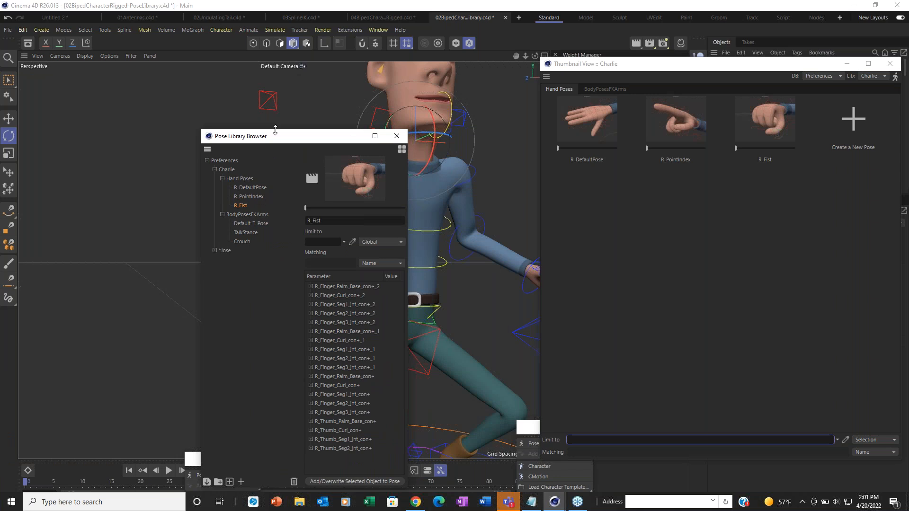
left_click_drag(276, 141, 81, 220)
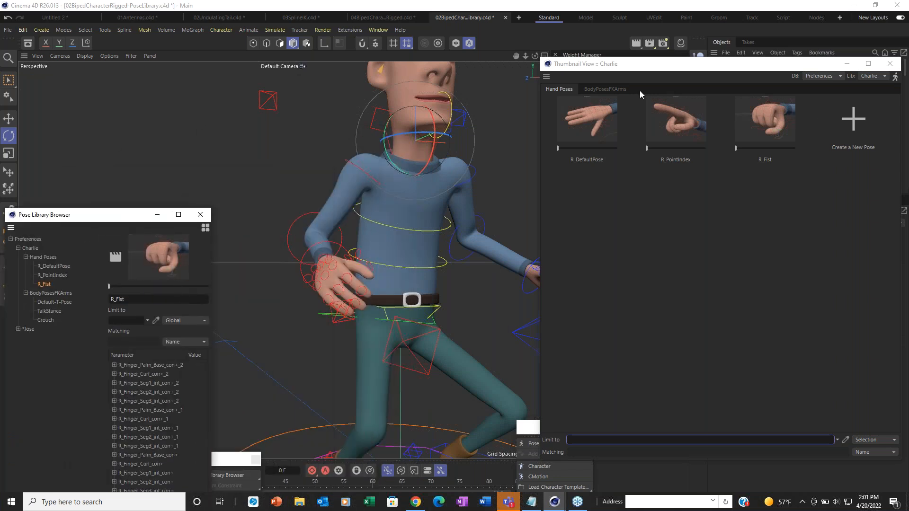
Step: Show the BodyPosesFKArms thumbnails and capture the fully framed crouching character as the Crouch pose's thumbnail
left_click(600, 89)
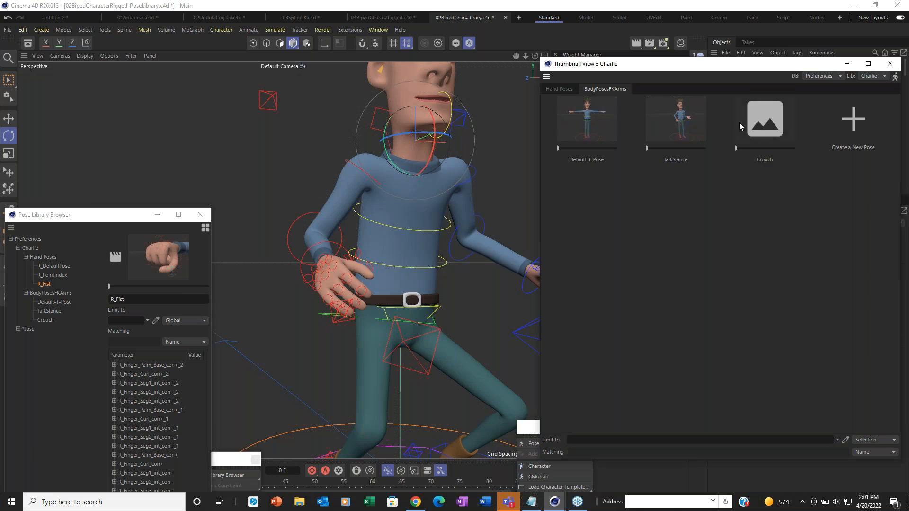
left_click_drag(757, 124, 363, 180)
left_click_drag(411, 208, 395, 237, "alt")
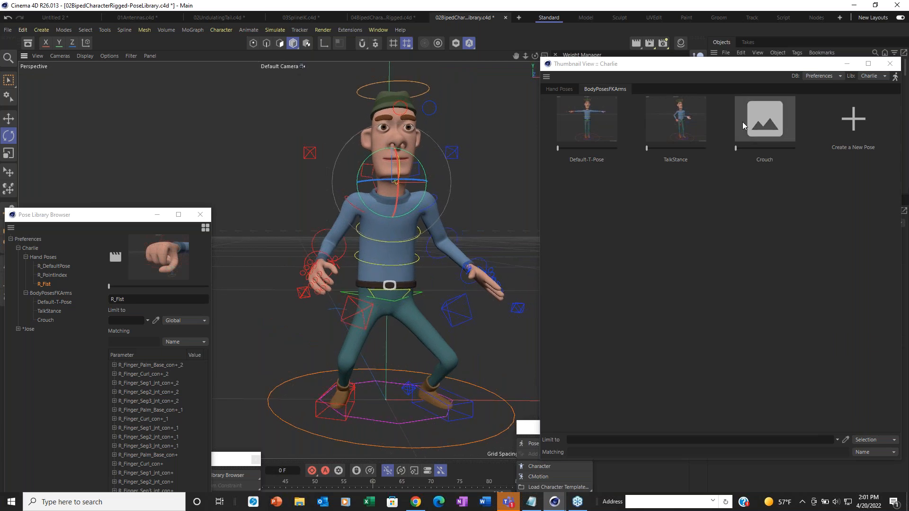
left_click(46, 318)
left_click(118, 257)
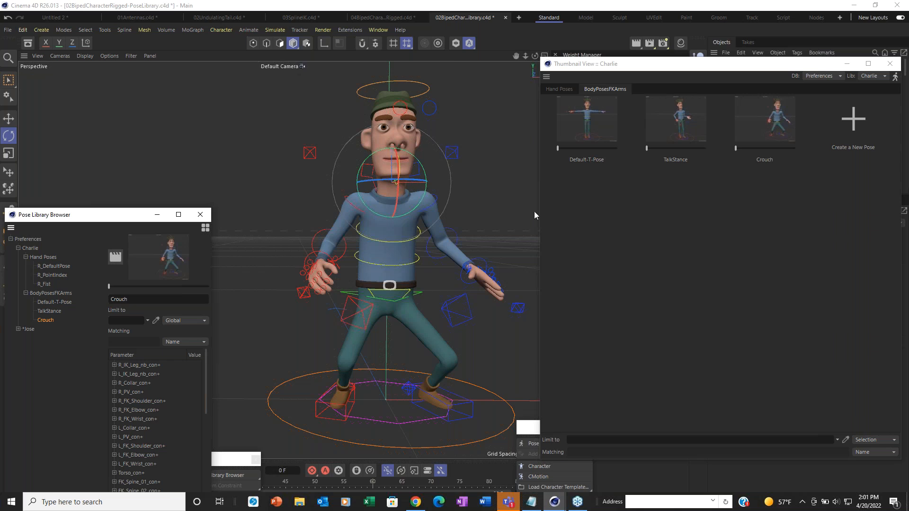
middle_click_drag(353, 273, 306, 278, "alt")
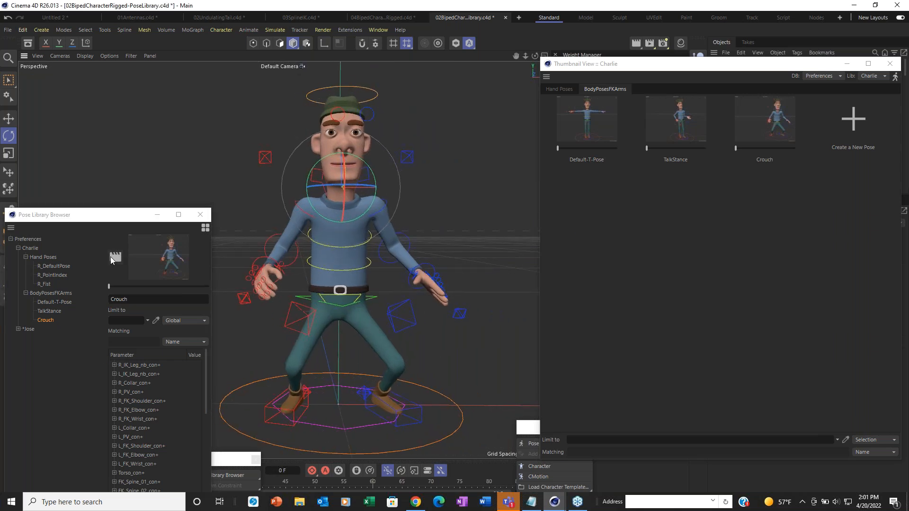
left_click(112, 259)
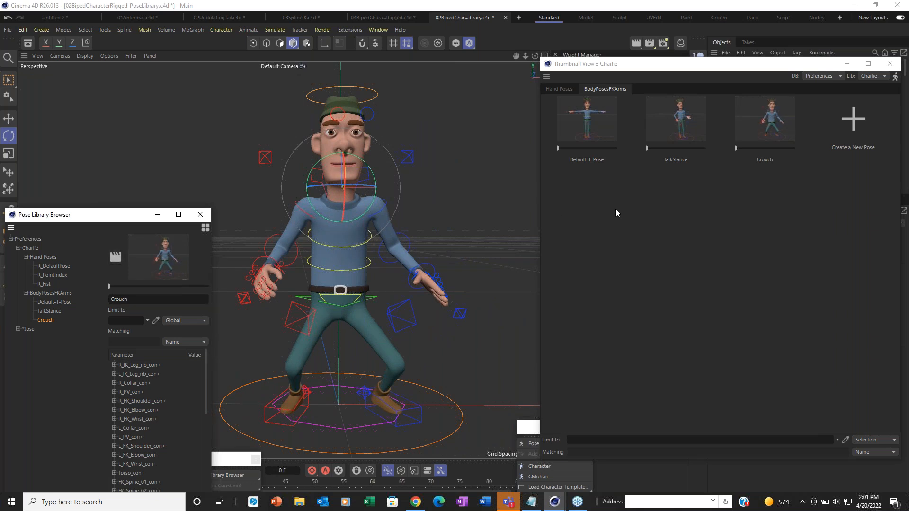
left_click_drag(670, 65, 695, 103)
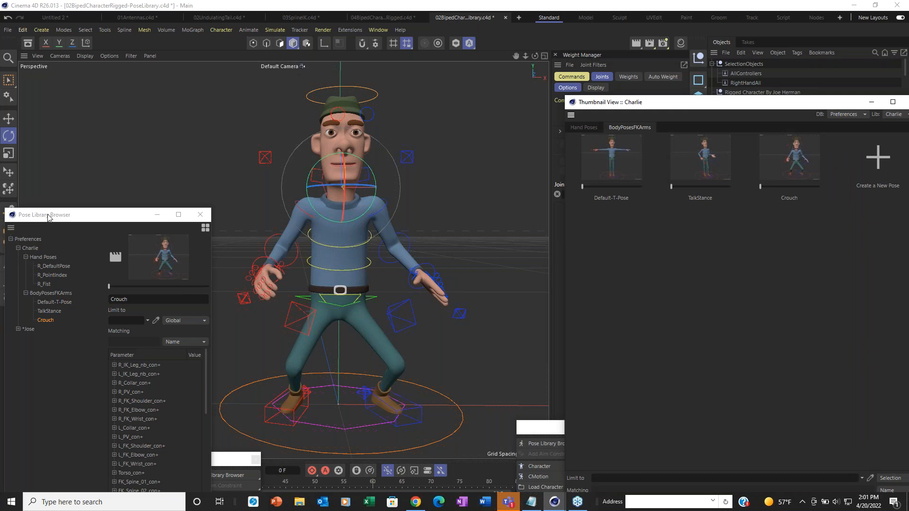
Step: Reposition the Pose Library Browser as a small floating window beside the character's legs, clear of the viewport's upper area
left_click_drag(48, 220, 52, 41)
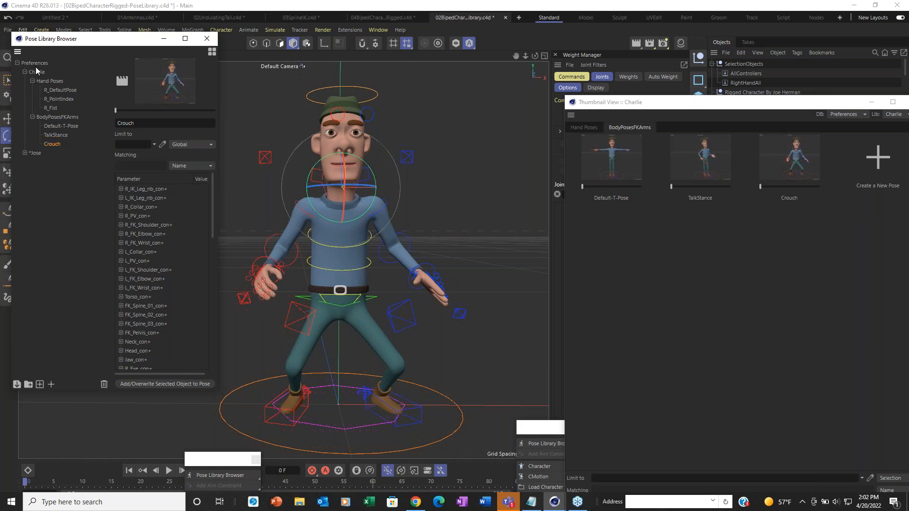
left_click_drag(33, 42, 0, 57)
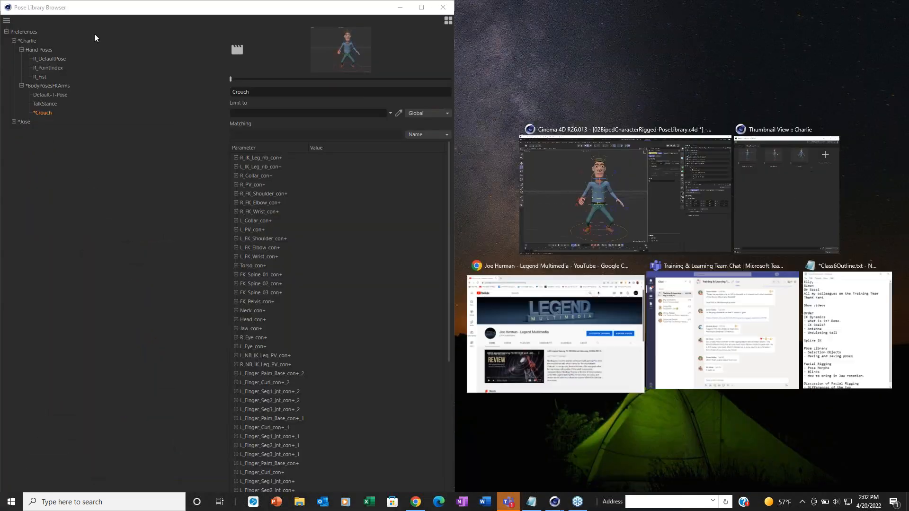
left_click(113, 51)
left_click(639, 279)
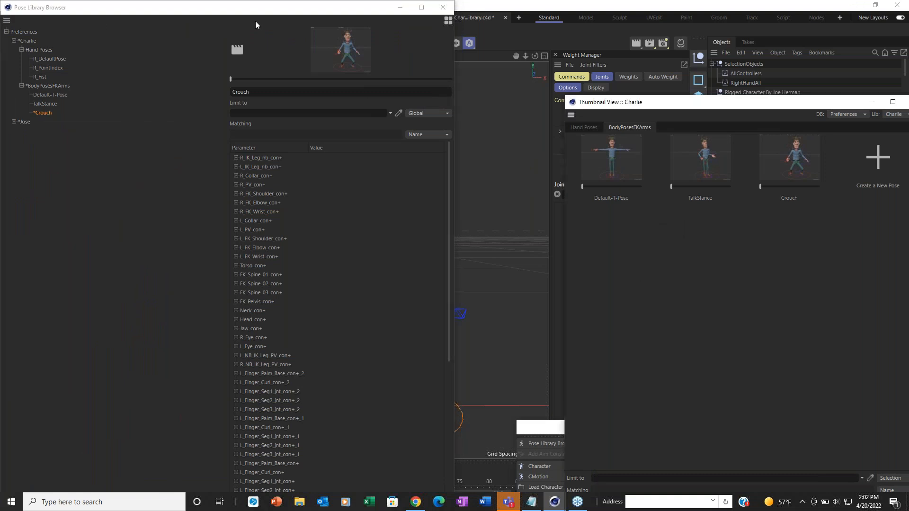
left_click_drag(252, 9, 133, 278)
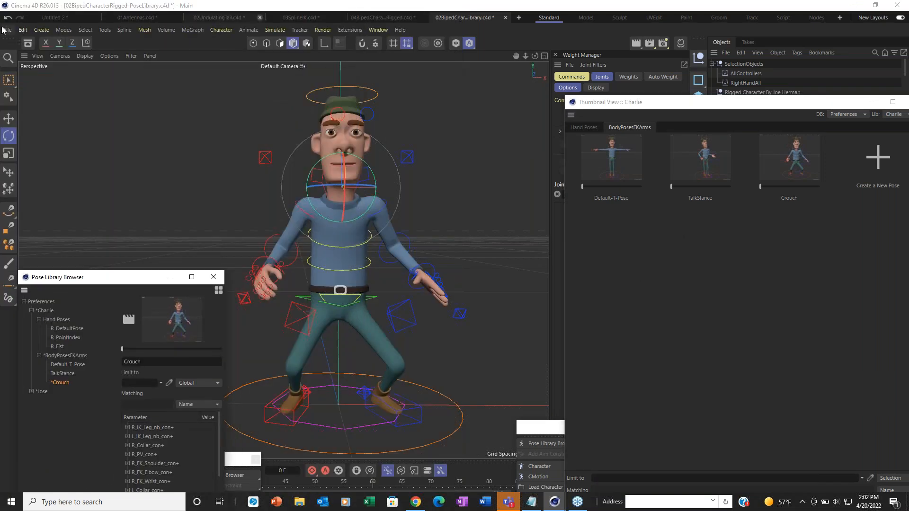
Step: Open the project 00MuscleBulgeFinal.c4d from the Class3Files folder in RiggingExamples
left_click(7, 30)
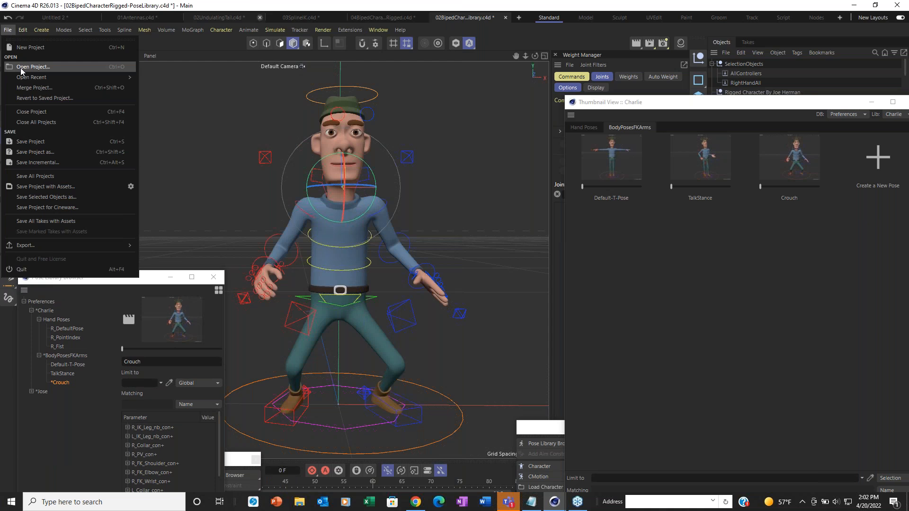
left_click(21, 70)
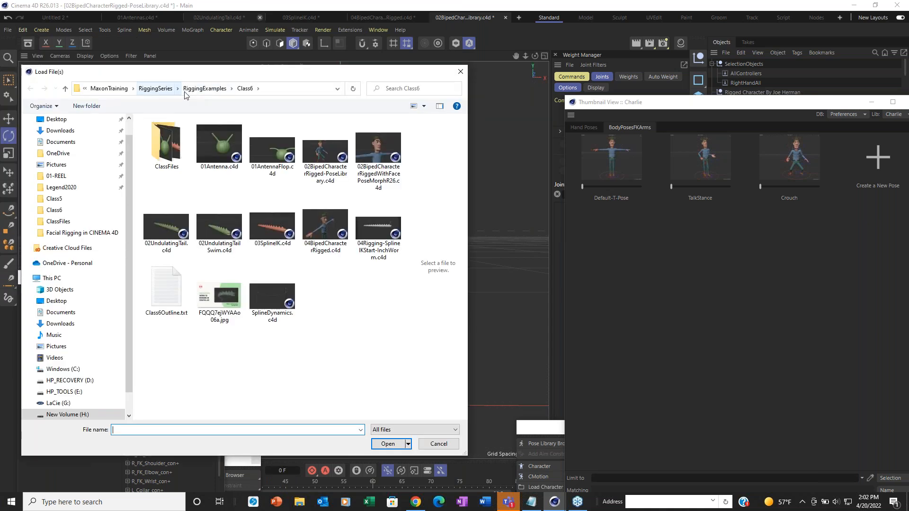
left_click(203, 90)
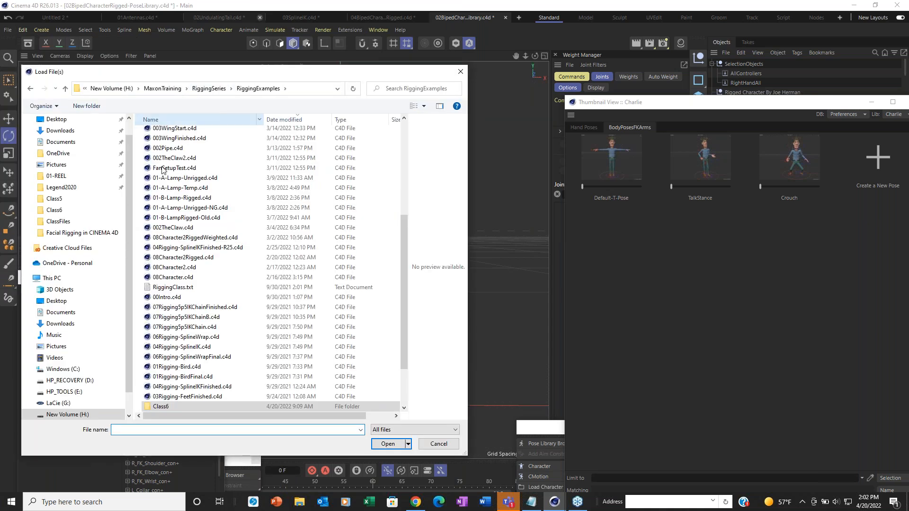
scroll(175, 355, "down", 2)
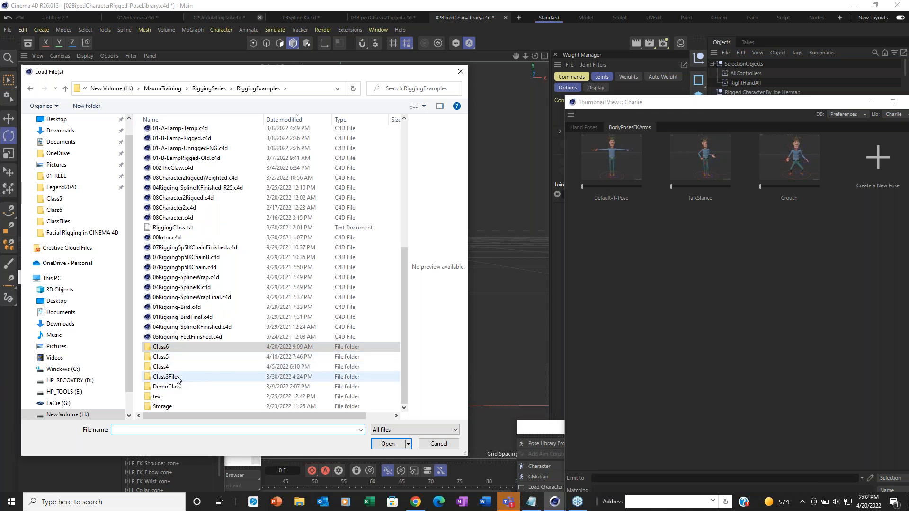
double_click(178, 379)
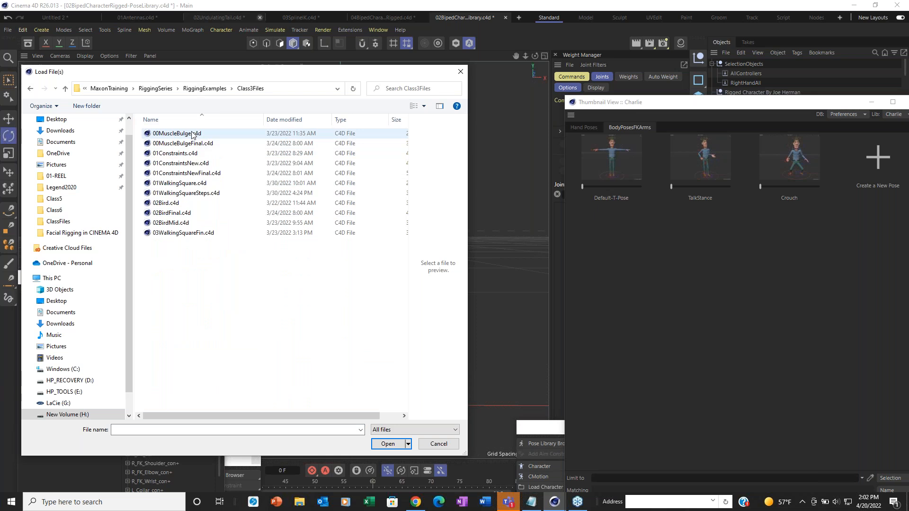
double_click(187, 143)
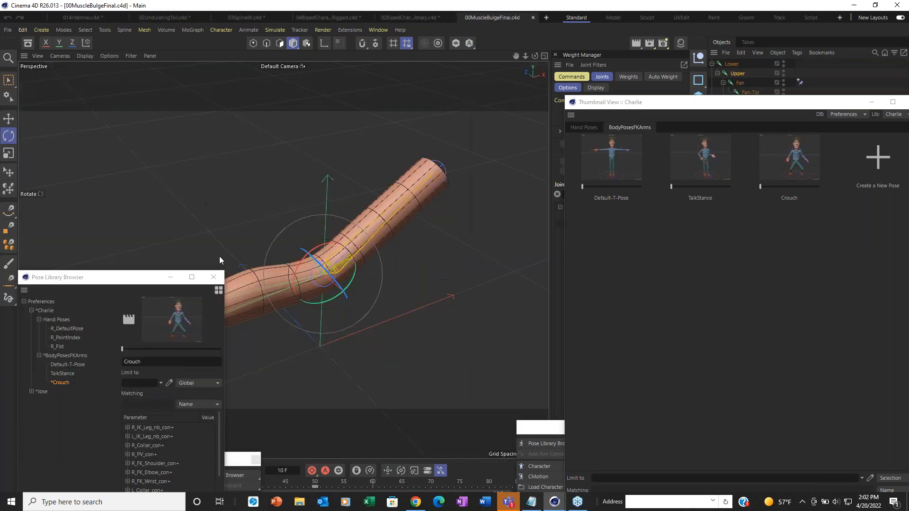
Step: Watch the muscle bulge animation with the Pose Library Browser moved aside, stop playback, and return to the 02BipedCharacterRigged-PoseLibrary project
left_click_drag(127, 279, 19, 321)
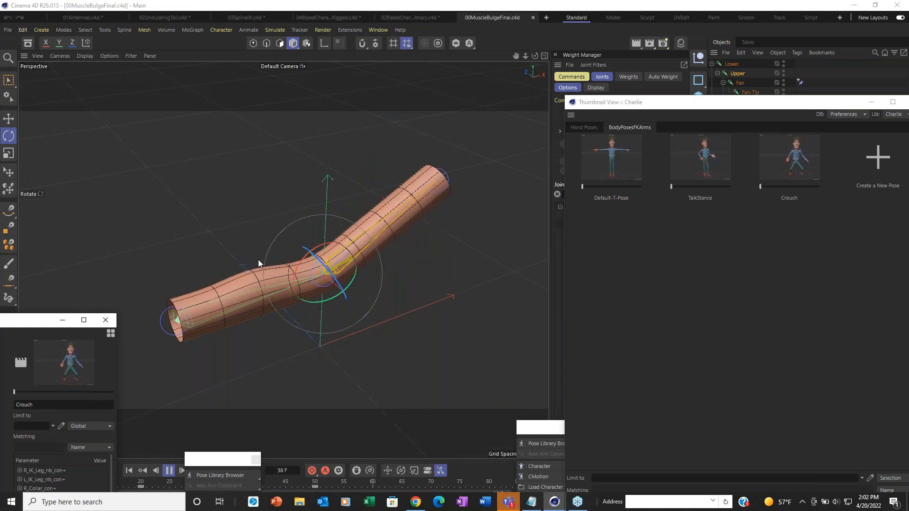
left_click(169, 471)
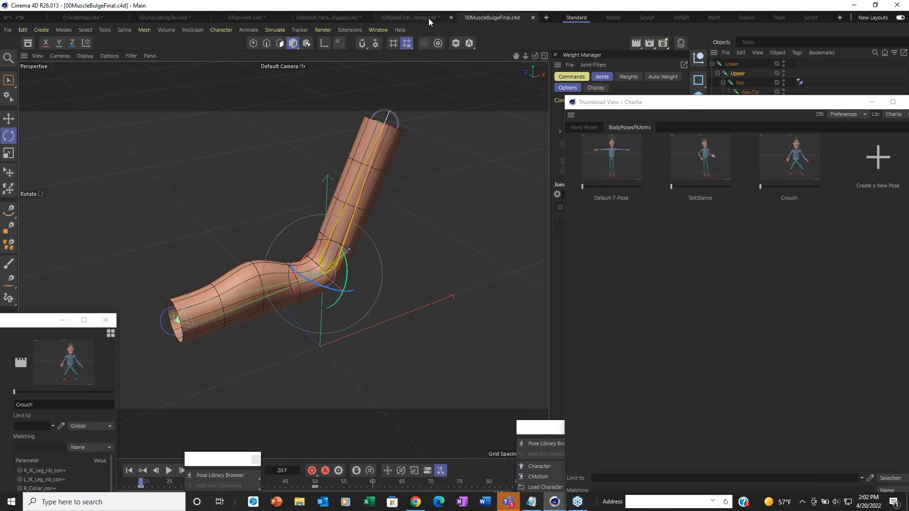
left_click(403, 19)
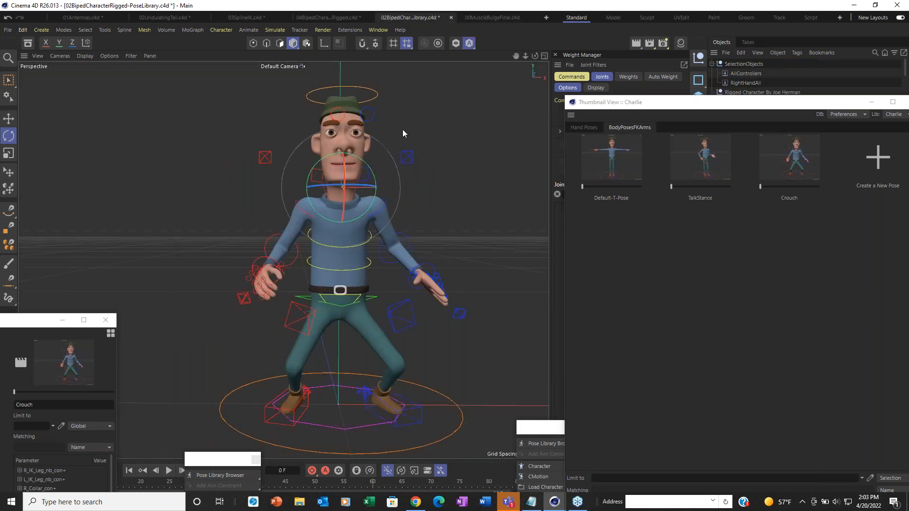
Step: Try to apply Default-T-Pose to the crouching character, and move Charlie's Thumbnail View clear of the object list
left_click_drag(584, 189, 724, 186)
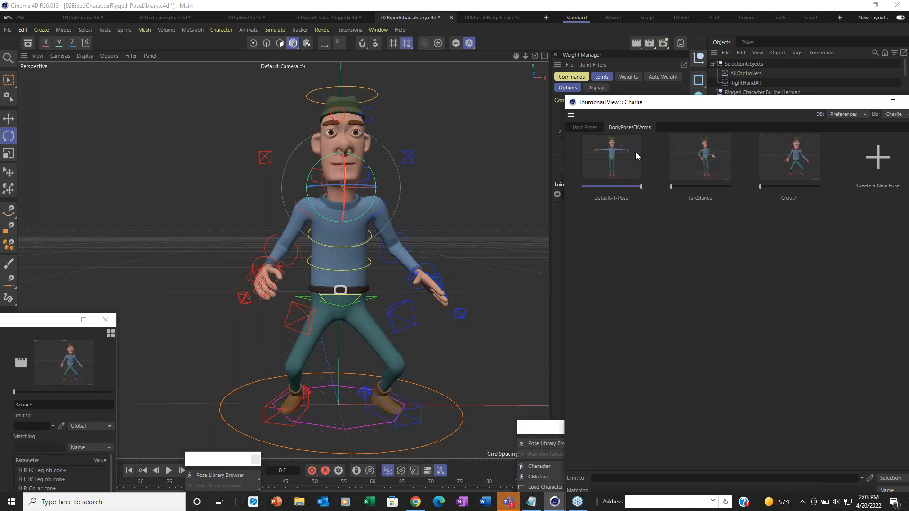
left_click_drag(655, 101, 574, 284)
left_click_drag(542, 366, 470, 387)
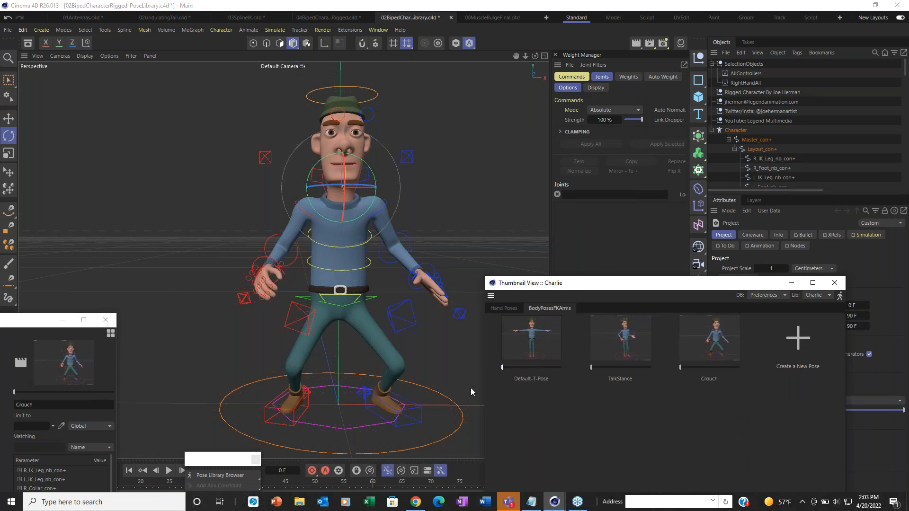
left_click_drag(569, 392, 465, 380)
left_click_drag(577, 393, 428, 390)
Step: Select all character controls through the AllControllers selection object, blend partway towards TalkStance, and fully apply Default-T-Pose
double_click(726, 76)
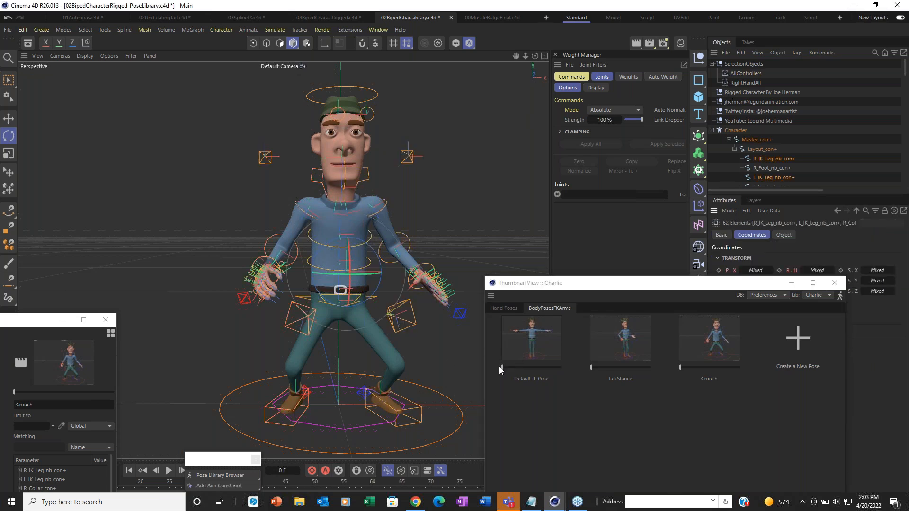
left_click_drag(501, 365, 586, 370)
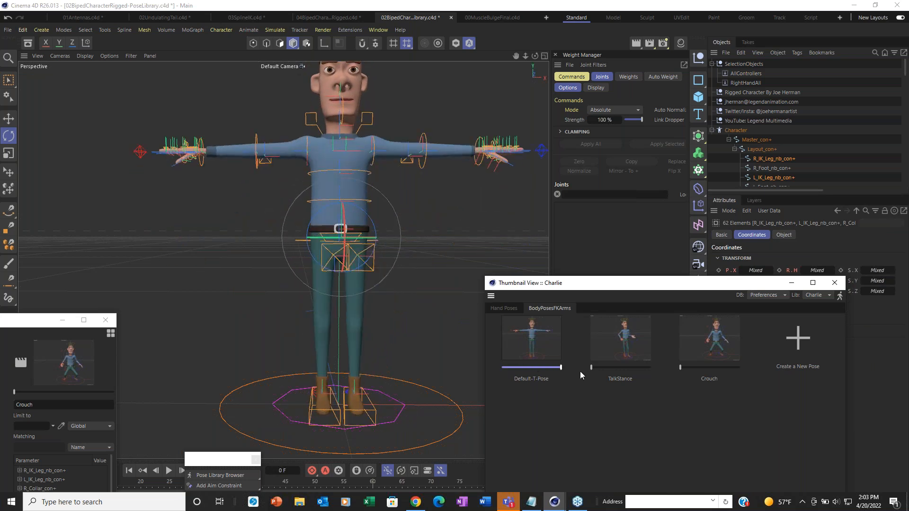
left_click_drag(557, 371, 532, 376)
left_click_drag(592, 369, 627, 371)
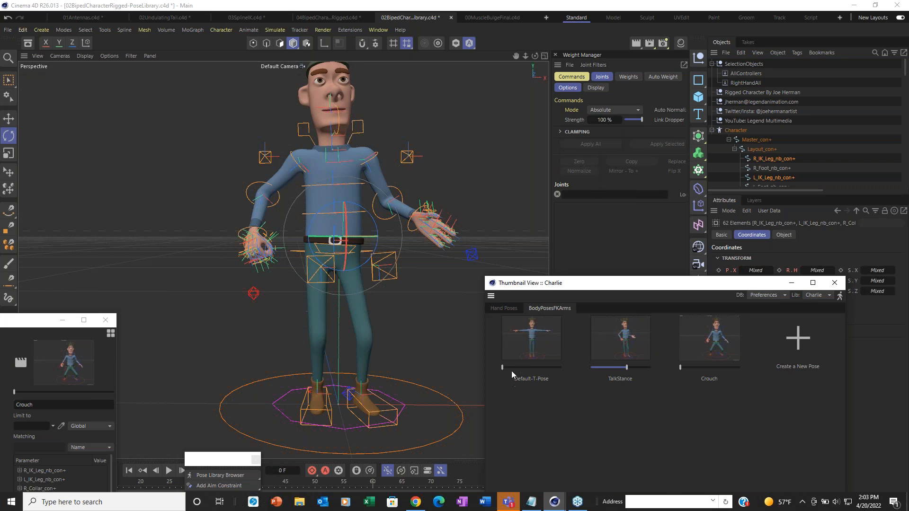
left_click_drag(504, 369, 605, 371)
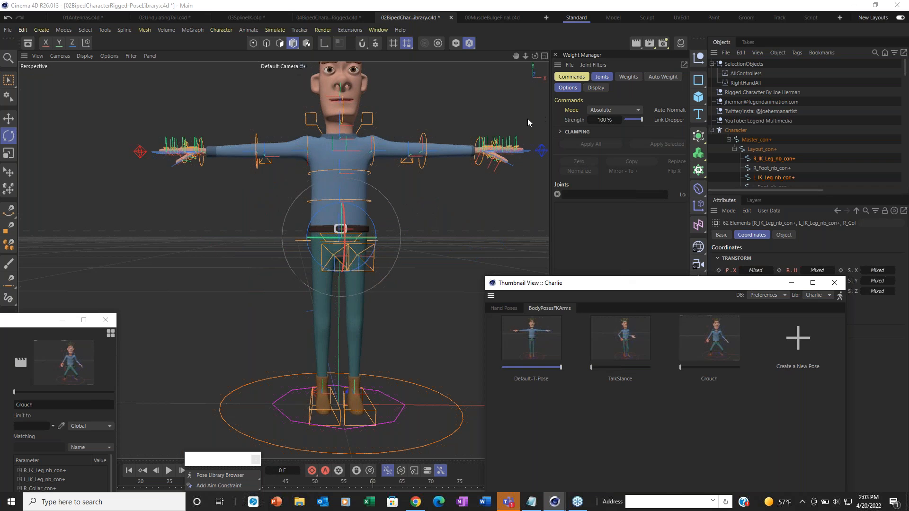
Step: Deselect the controllers and examine the T-posed character's face, ending with a close-up in the Front view
scroll(193, 237, "down", 4)
left_click_drag(284, 177, 289, 134, "alt")
scroll(341, 200, "up", 6)
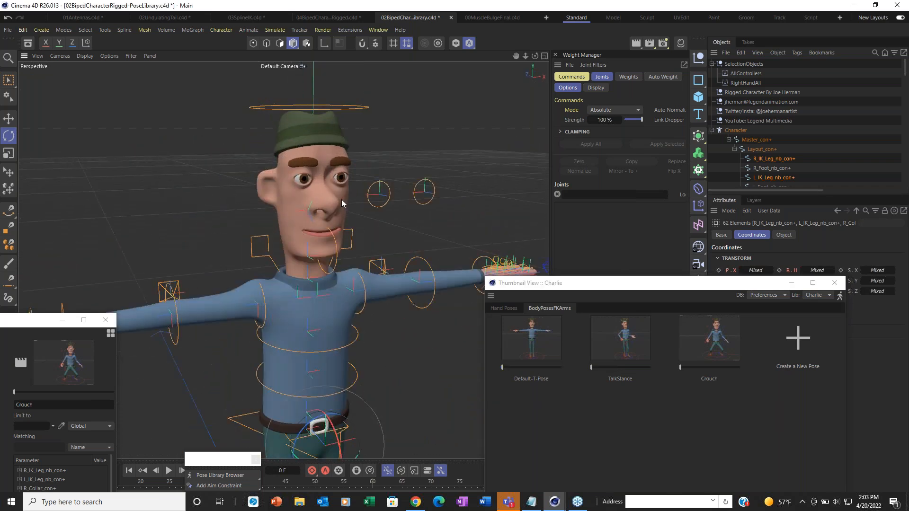
left_click_drag(331, 199, 296, 189, "alt")
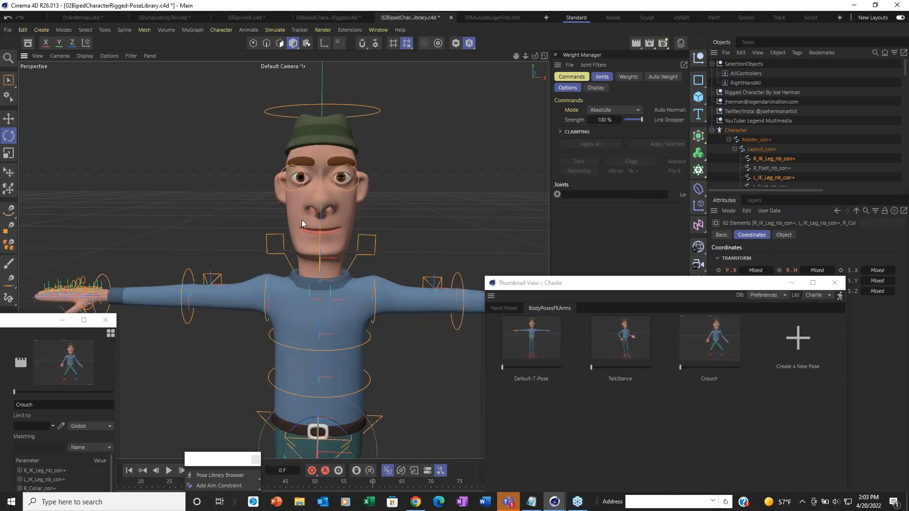
left_click(410, 205)
key("F2")
key("F3")
key("F4")
scroll(303, 280, "up", 4)
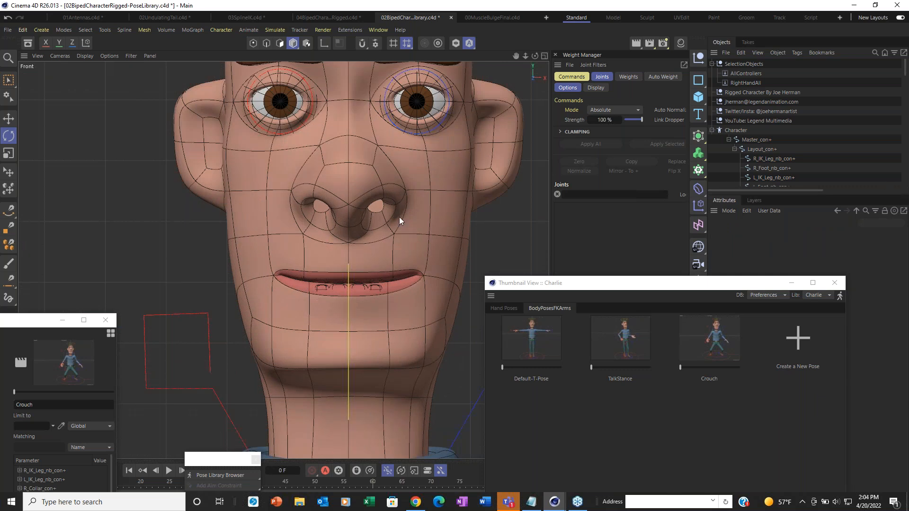
Step: Unlock the Geo layer and select the Head mesh for point editing
left_click(712, 130)
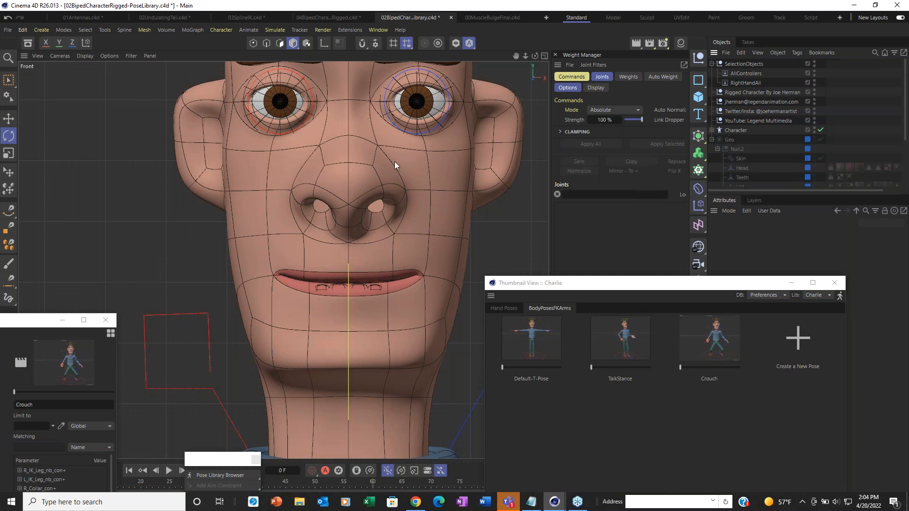
scroll(394, 164, "down", 3)
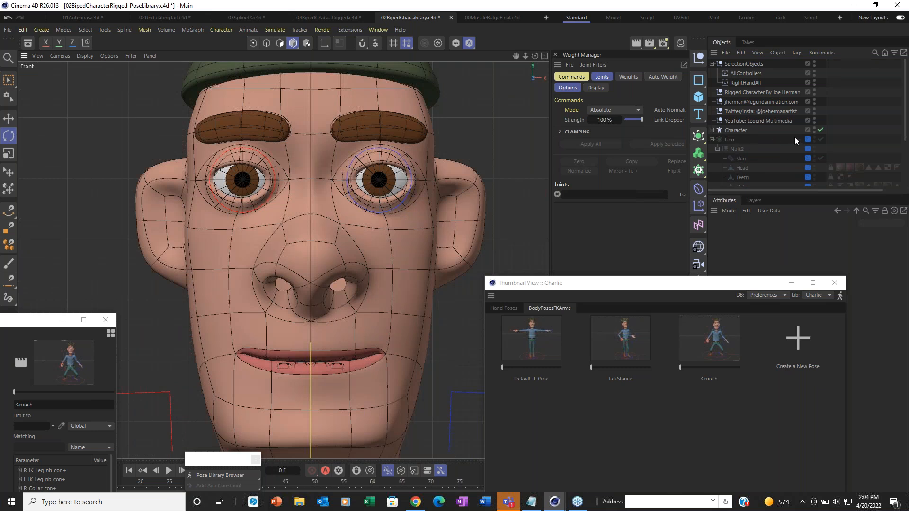
left_click(754, 200)
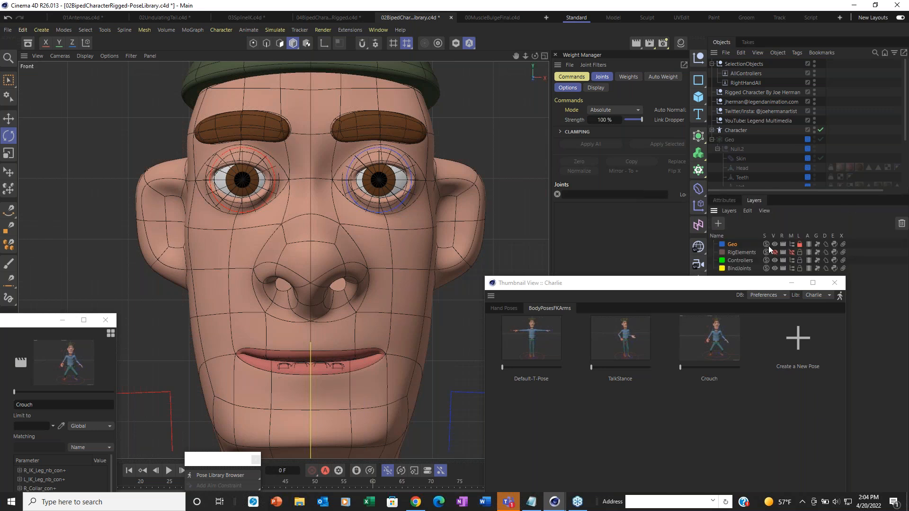
left_click(798, 244)
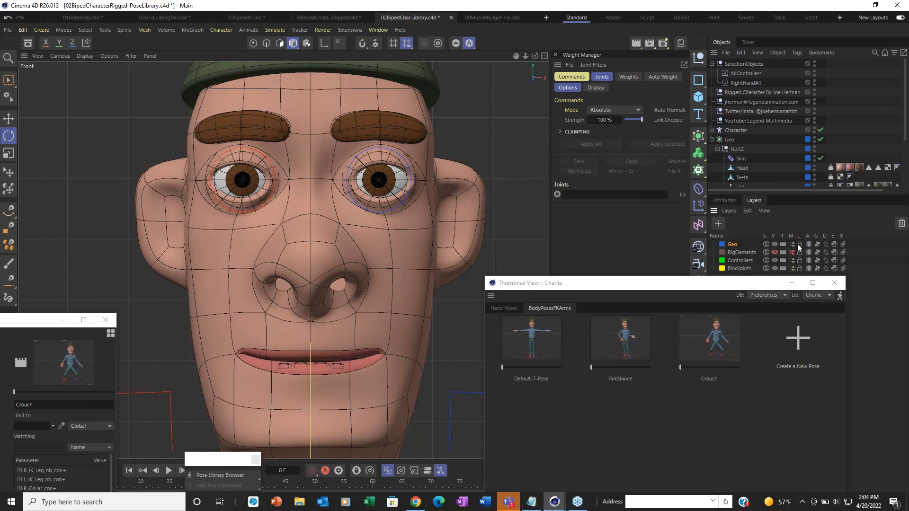
left_click(742, 168)
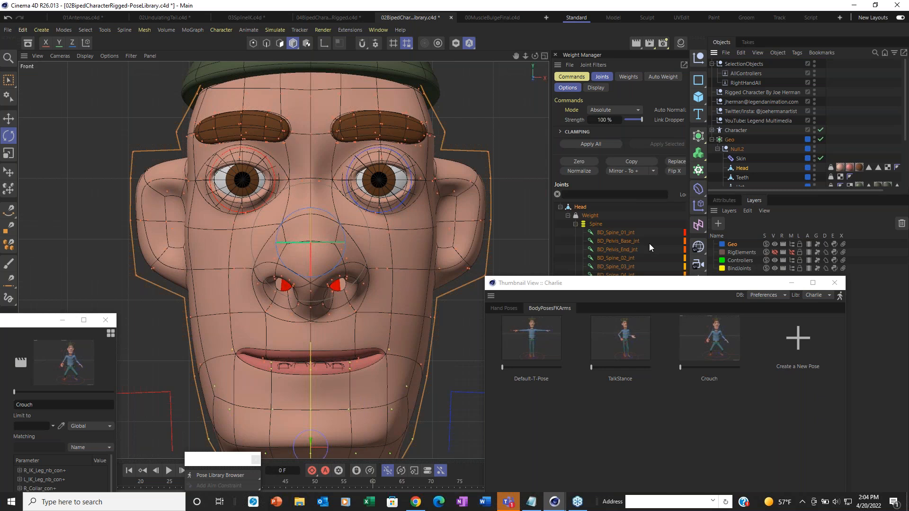
left_click(253, 43)
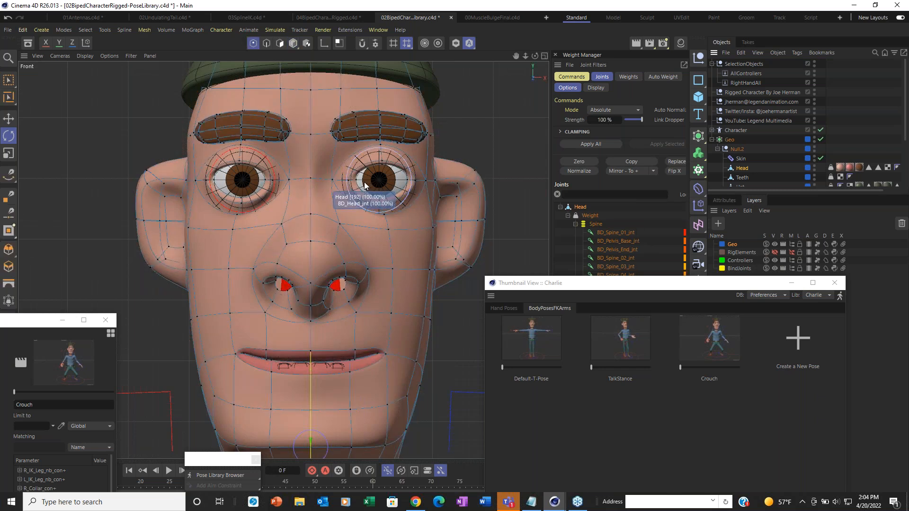
Step: Add a Pose Morph tag to the Head mesh and move Charlie's Thumbnail View clear of the tag's settings area
key("F1")
left_click_drag(304, 215, 347, 225, "alt")
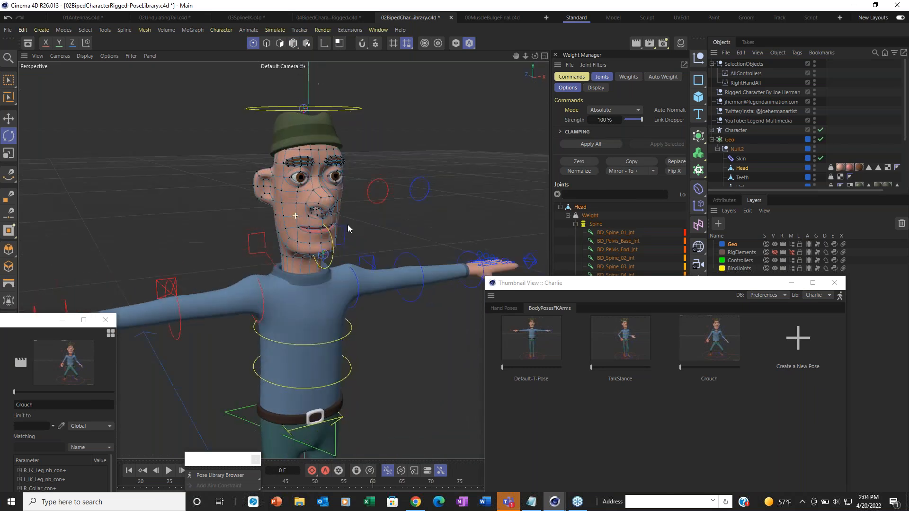
scroll(314, 158, "up", 6)
scroll(295, 240, "up", 8)
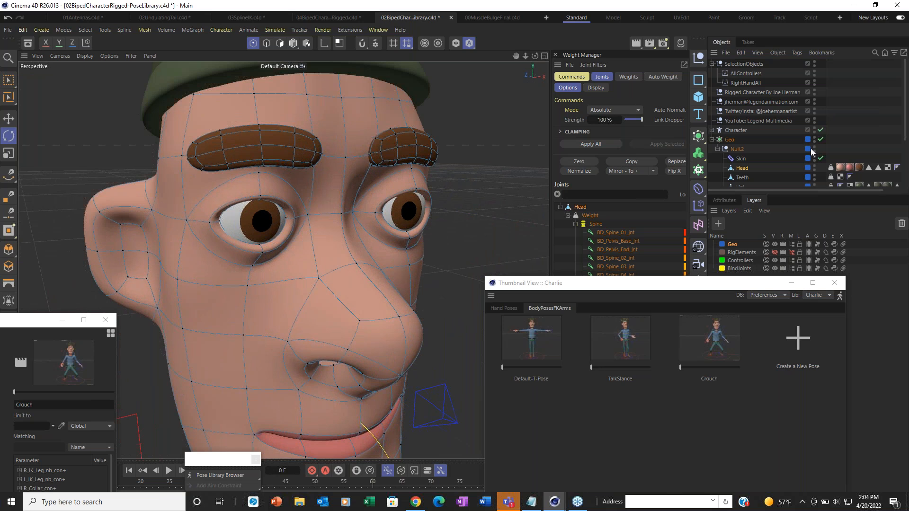
right_click(740, 169)
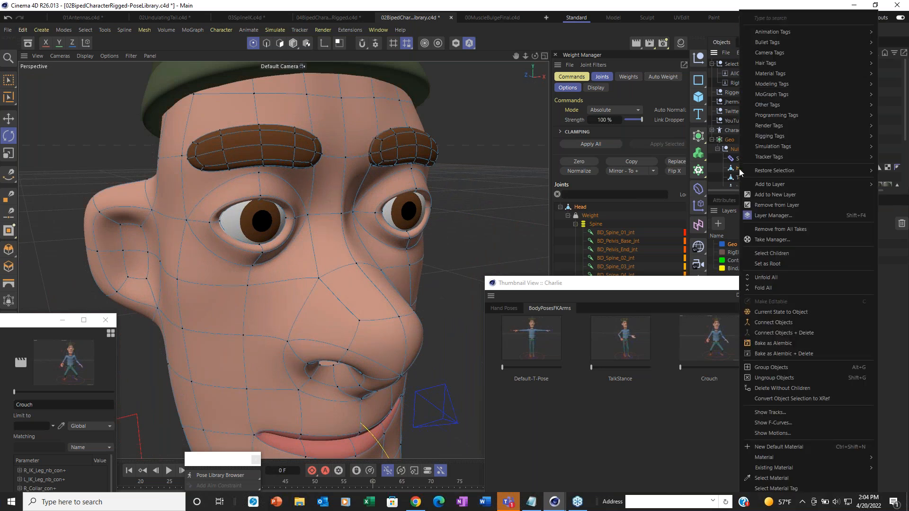
mouse_move(791, 148)
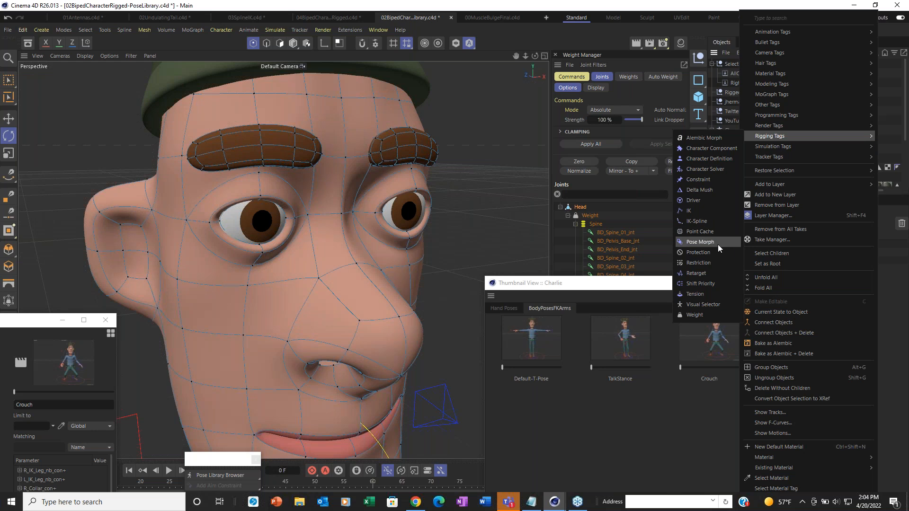
left_click(717, 242)
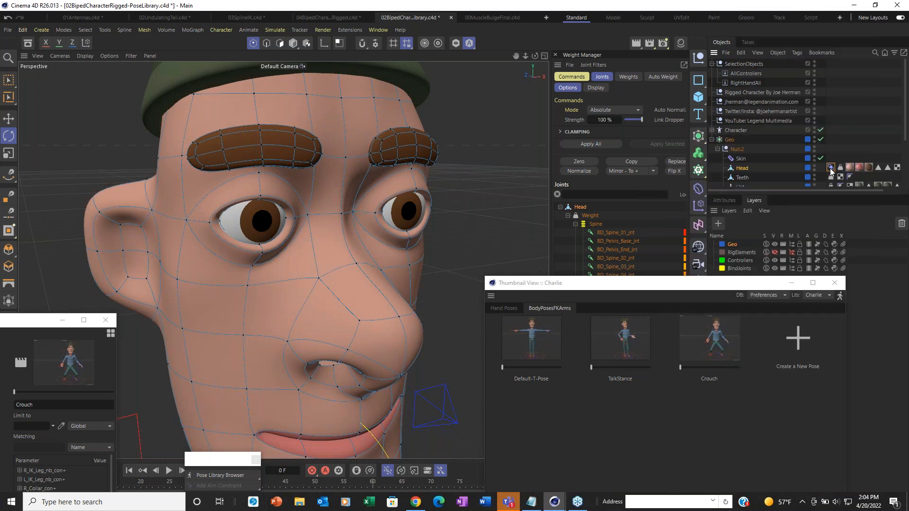
left_click(752, 287)
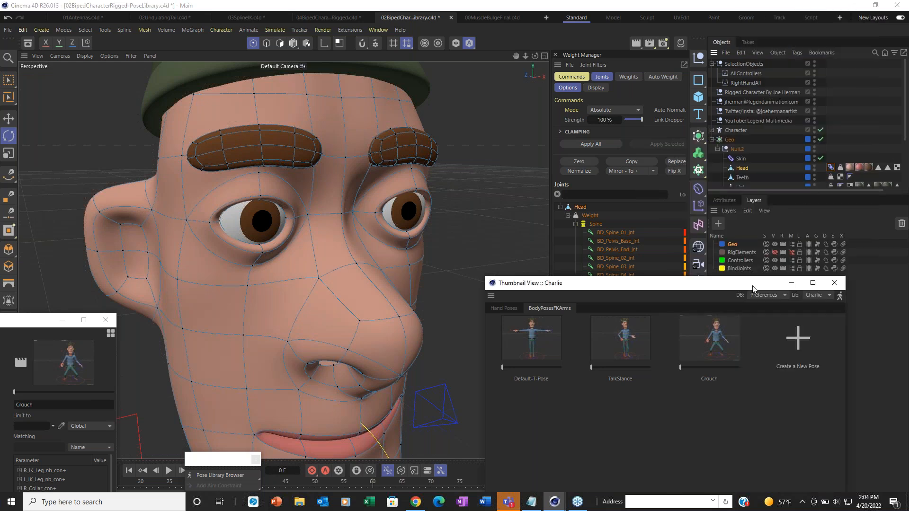
left_click_drag(753, 287, 626, 429)
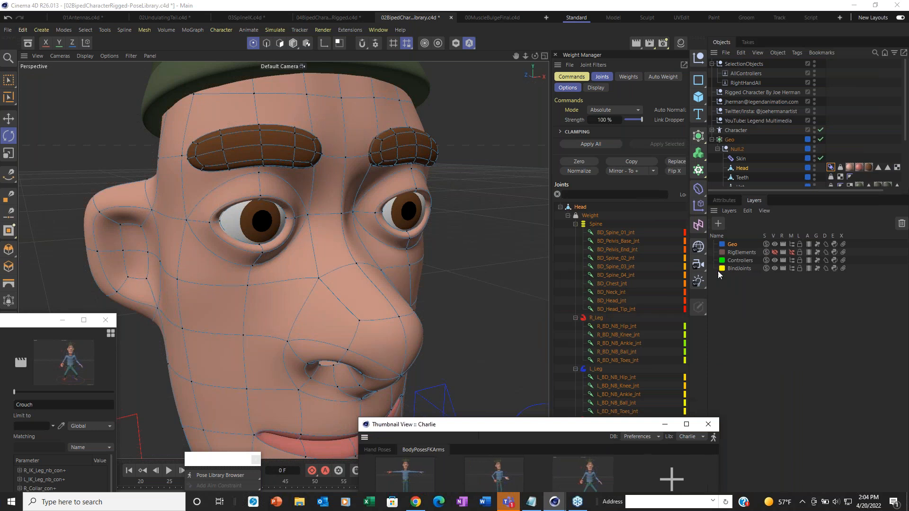
Step: Enable Points mixing on the Head's Pose Morph tag and rename its first pose Blink
left_click(725, 199)
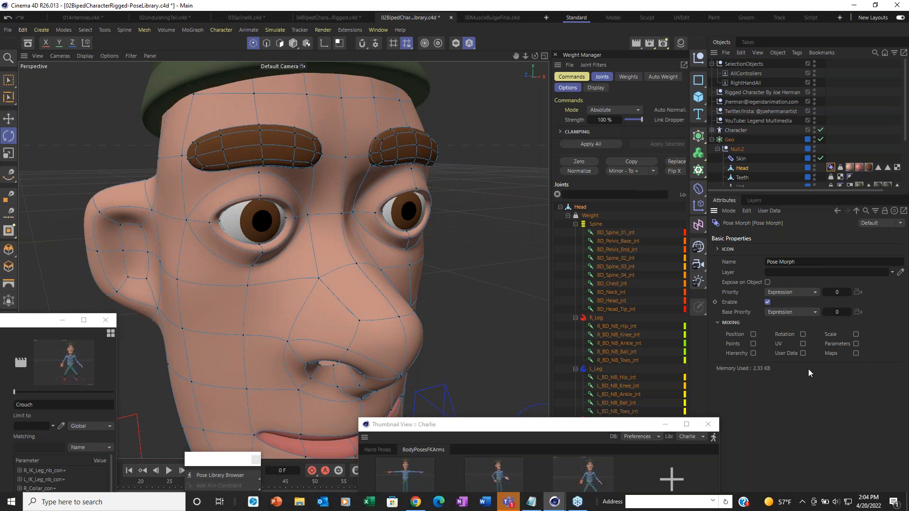
left_click(753, 342)
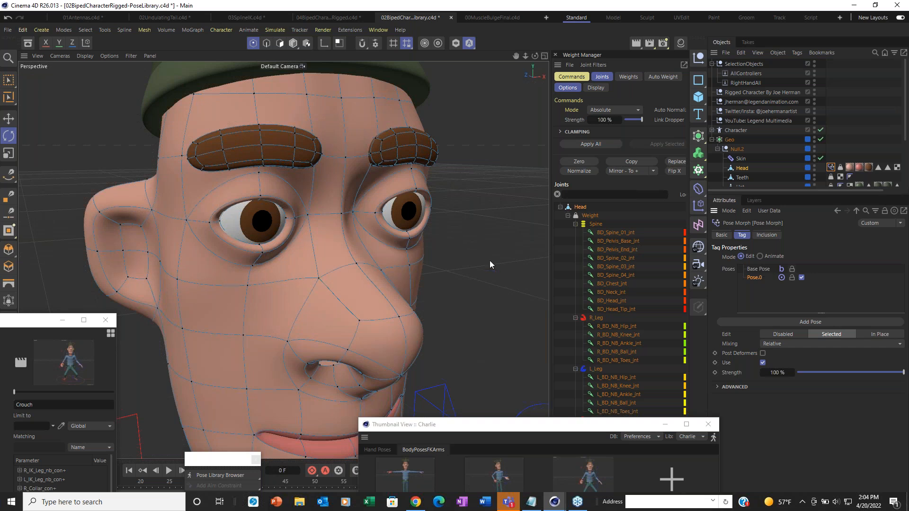
double_click(756, 278)
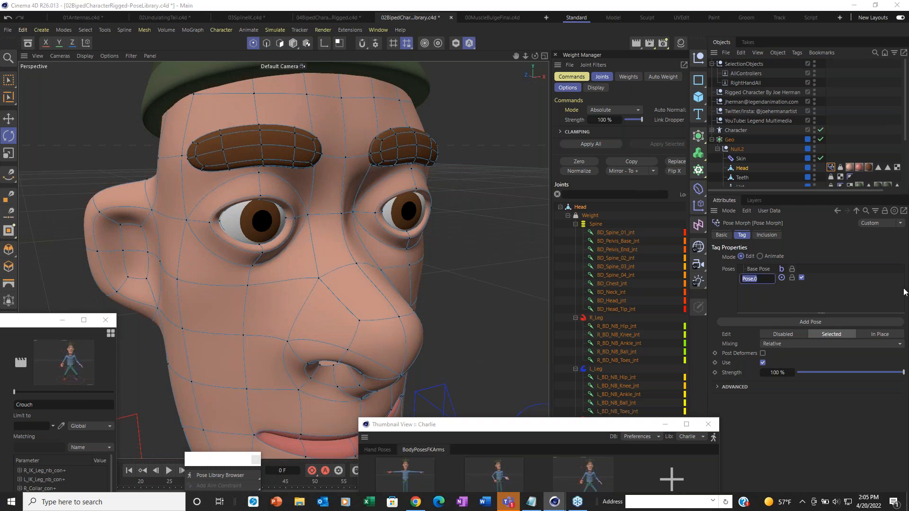
type("Blink")
key("Return")
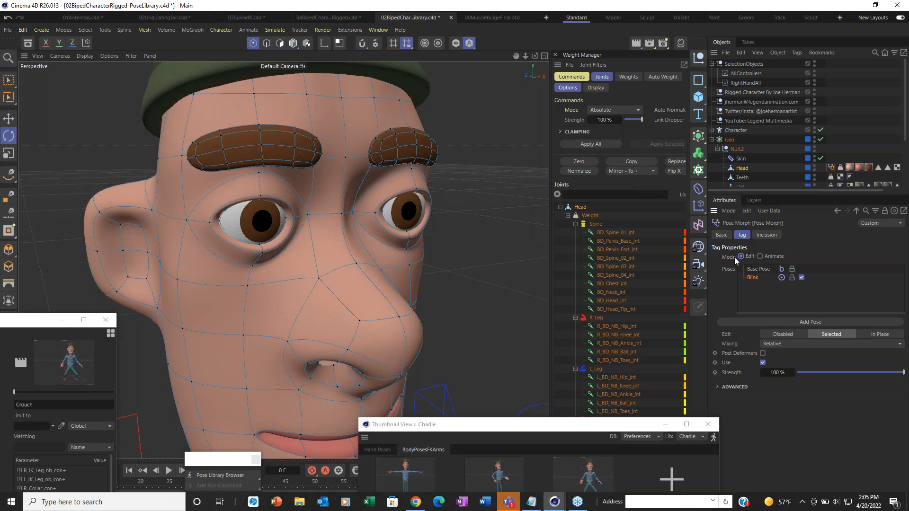
Step: Select the upper eyelid points on both eyes and lower them in the Left view to close the eyelids
left_click(10, 79)
left_click_drag(230, 195, 289, 223)
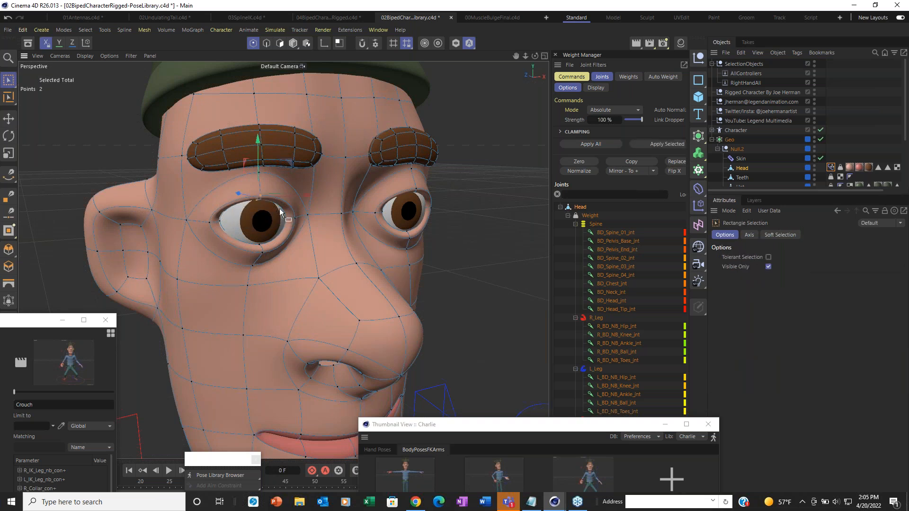
left_click_drag(409, 179, 431, 208, "shift")
key("F3")
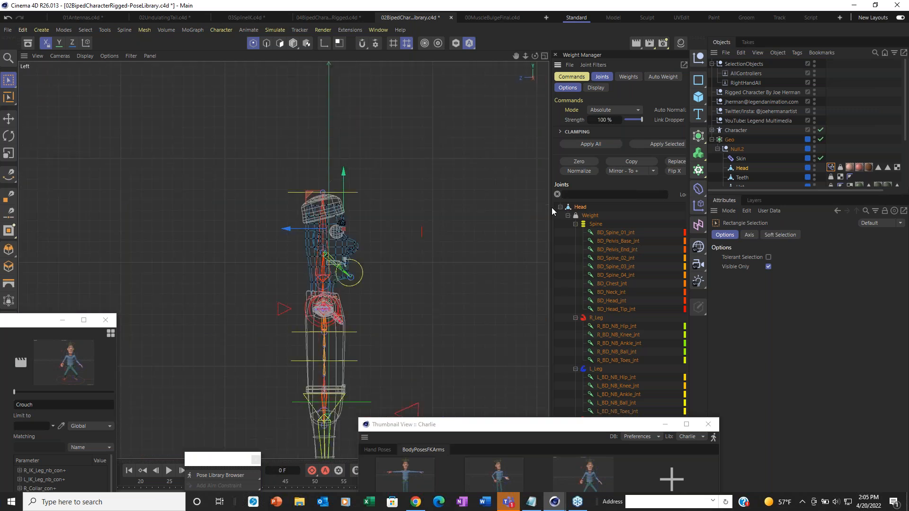
scroll(354, 230, "up", 10)
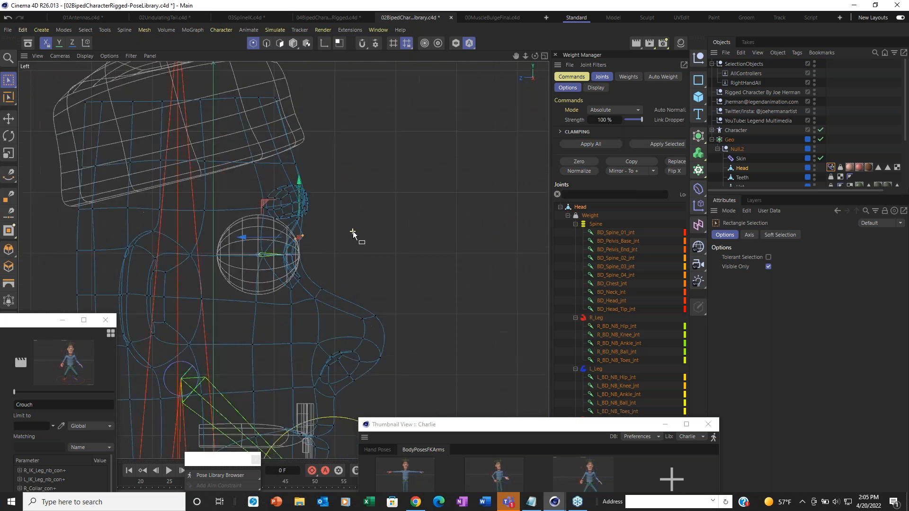
scroll(347, 234, "up", 3)
middle_click_drag(215, 291, 279, 227)
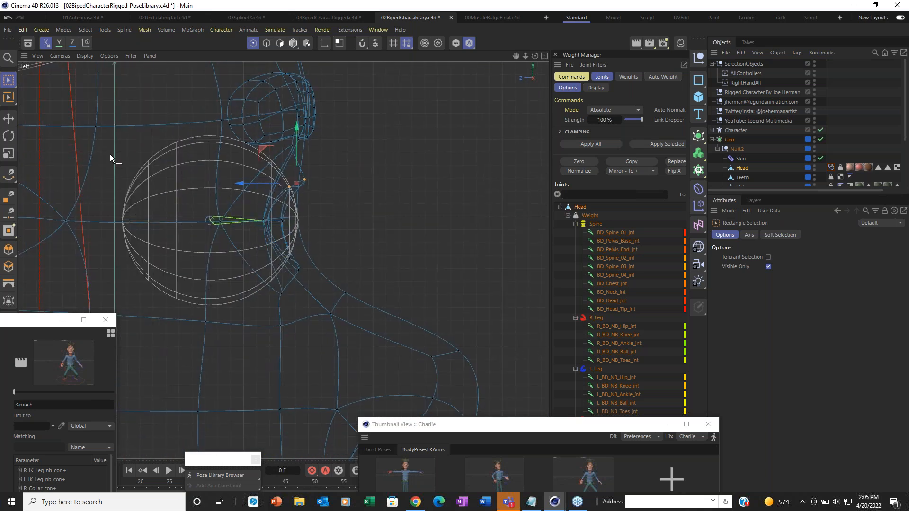
left_click(13, 120)
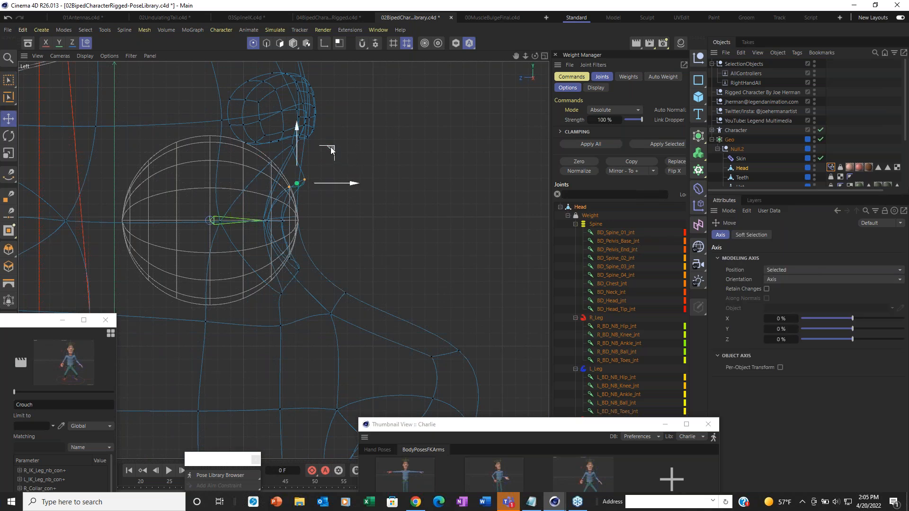
left_click_drag(331, 150, 333, 255)
key("F1")
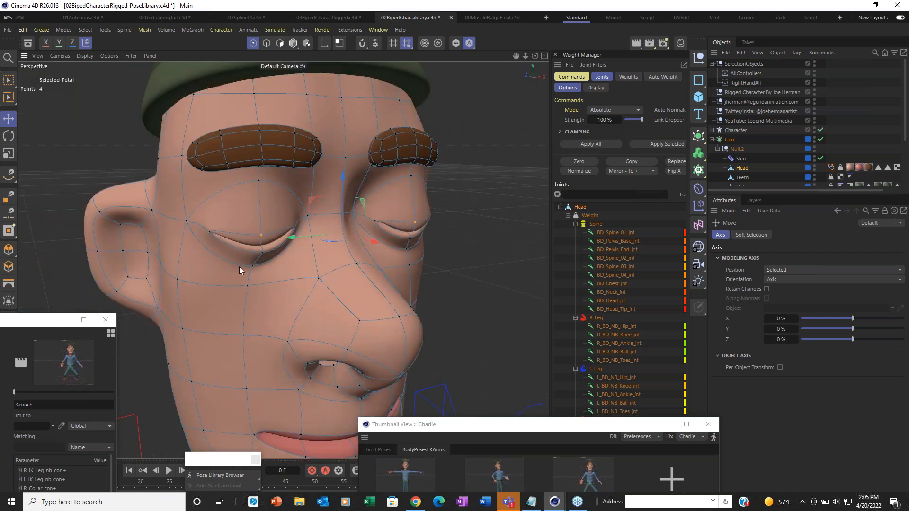
Step: Deselect the eyelid points and test the Blink pose by reducing its Strength to 42% and finally to 0%
scroll(239, 266, "up", 5)
left_click_drag(264, 232, 416, 197, "alt")
scroll(360, 238, "down", 5)
left_click_drag(365, 260, 398, 283, "alt")
left_click(510, 144)
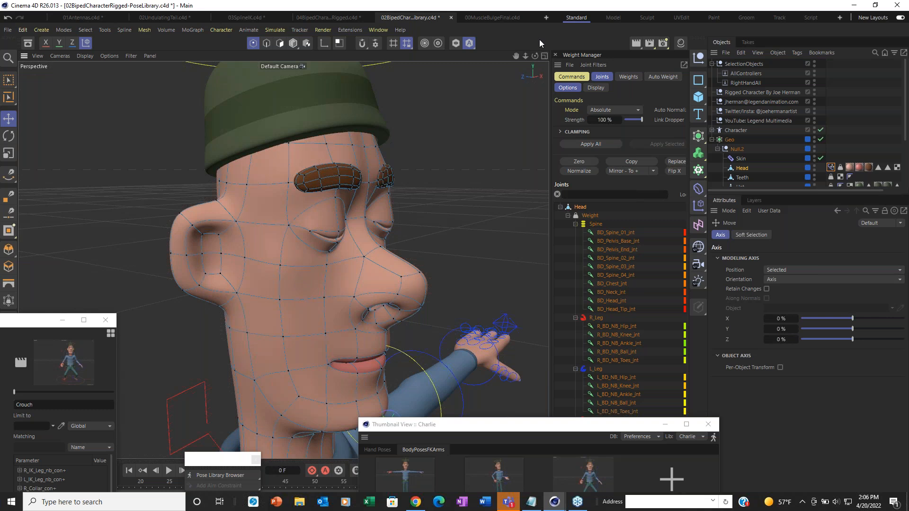
left_click(831, 167)
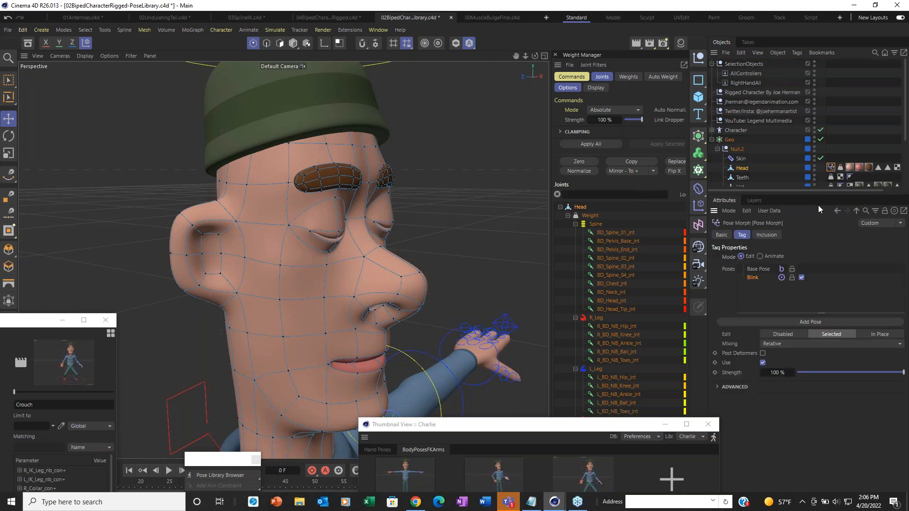
mouse_move(903, 372)
left_mouse_down()
mouse_move(804, 374)
mouse_move(900, 372)
left_mouse_up()
mouse_move(849, 404)
left_mouse_down()
mouse_move(813, 404)
mouse_move(842, 407)
left_mouse_up()
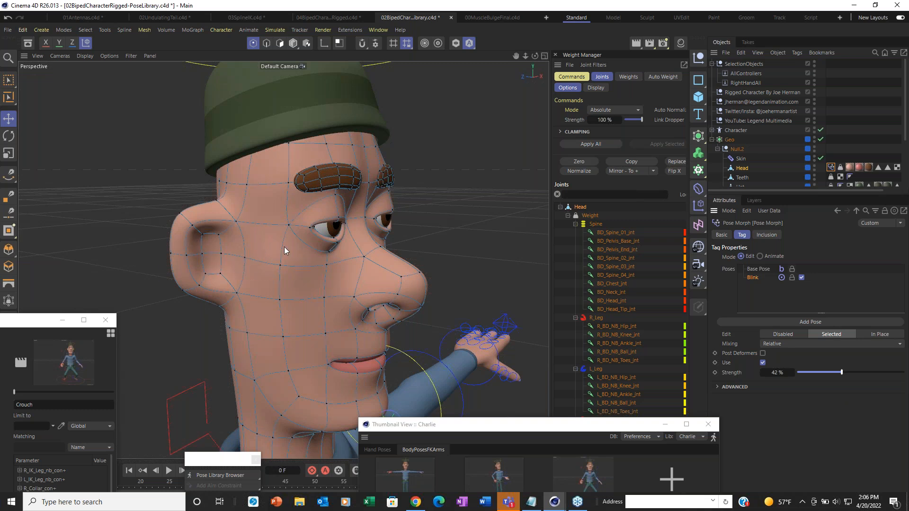
left_click_drag(278, 248, 255, 239, "alt")
left_click_drag(838, 372, 776, 391)
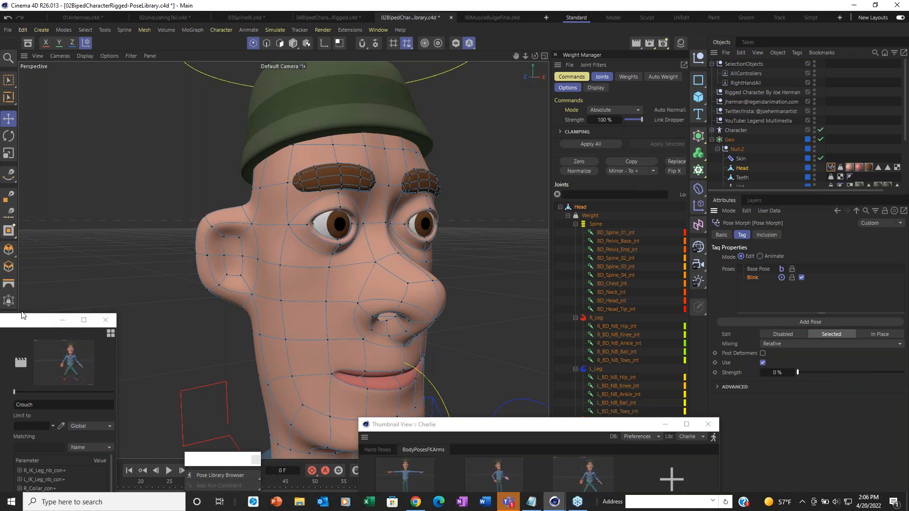
Step: Try to reposition the Pose Library Browser, restoring the maximized main window after the browser snaps to half the screen
left_click_drag(24, 321, 184, 94)
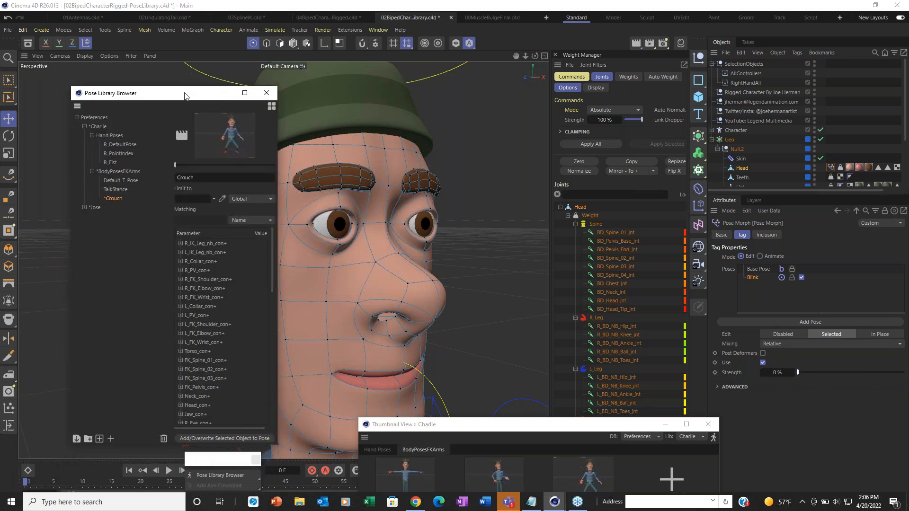
left_click_drag(185, 94, 117, 314)
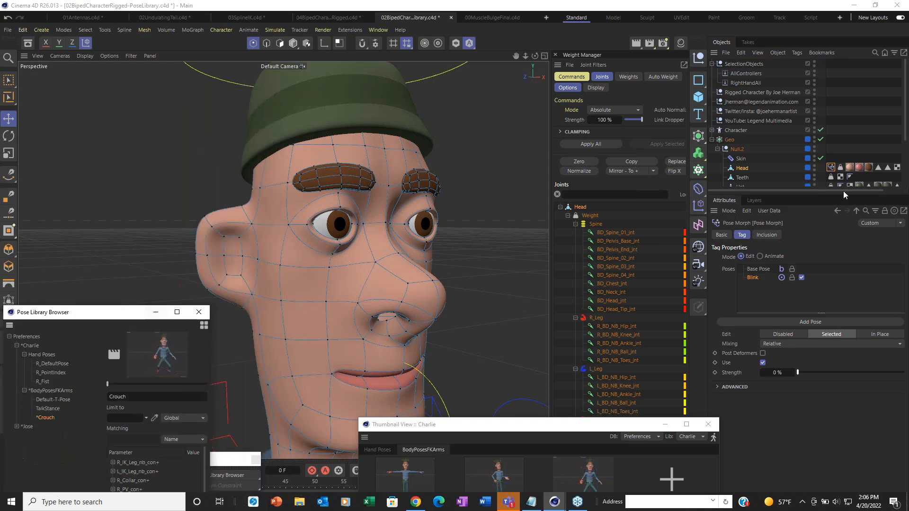
left_click(745, 168)
left_click_drag(106, 313, 1, 342)
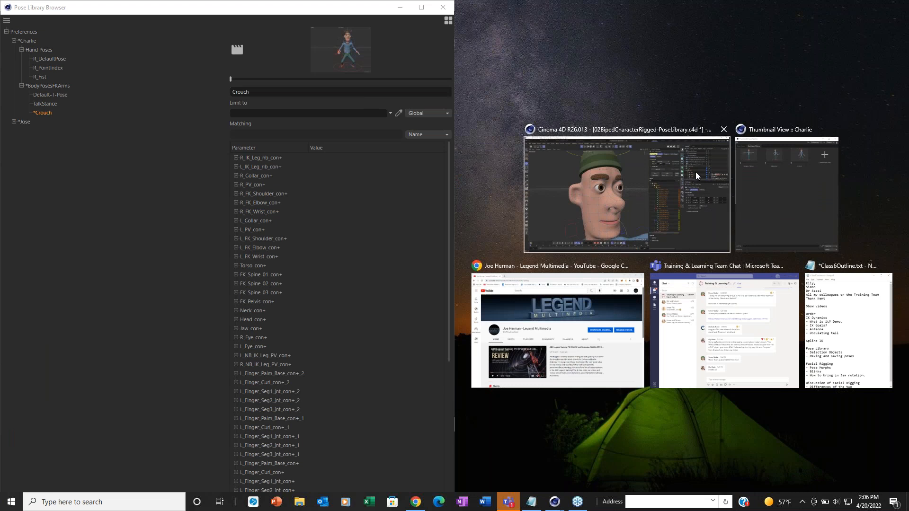
left_click(711, 234)
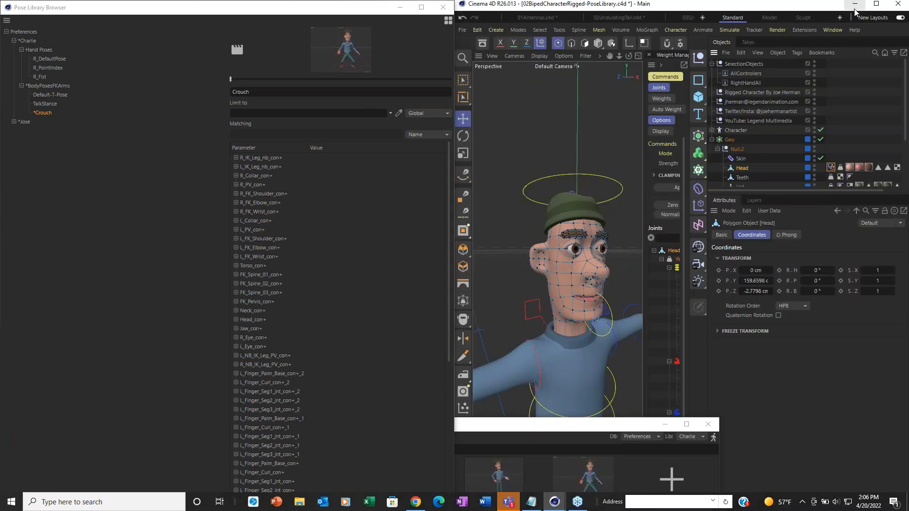
left_click(877, 5)
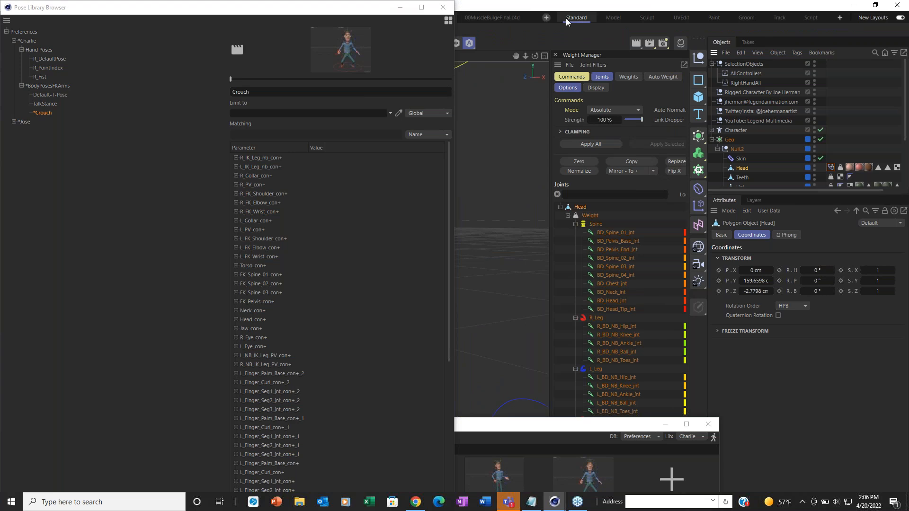
left_click_drag(382, 11, 85, 195)
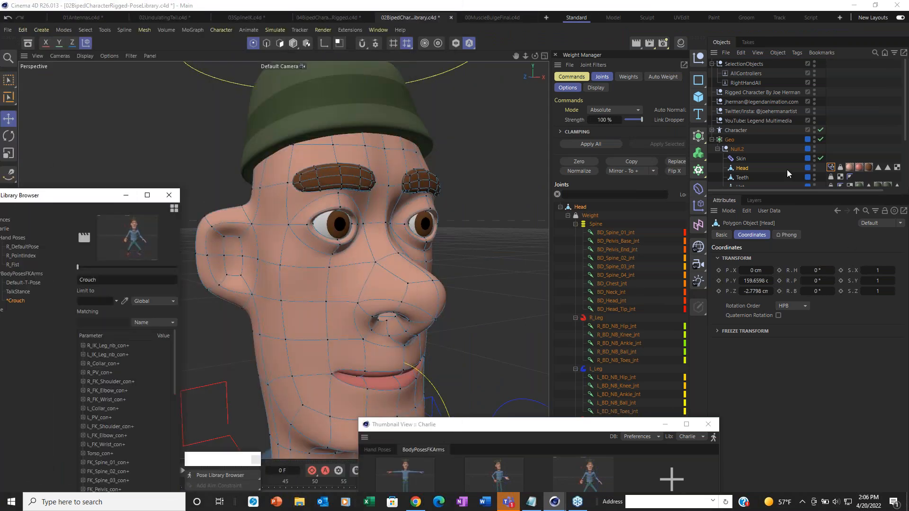
Step: Switch the Head's Pose Morph tag to Animate mode and move the Pose Library Browser clear of the timeline
left_click(829, 168)
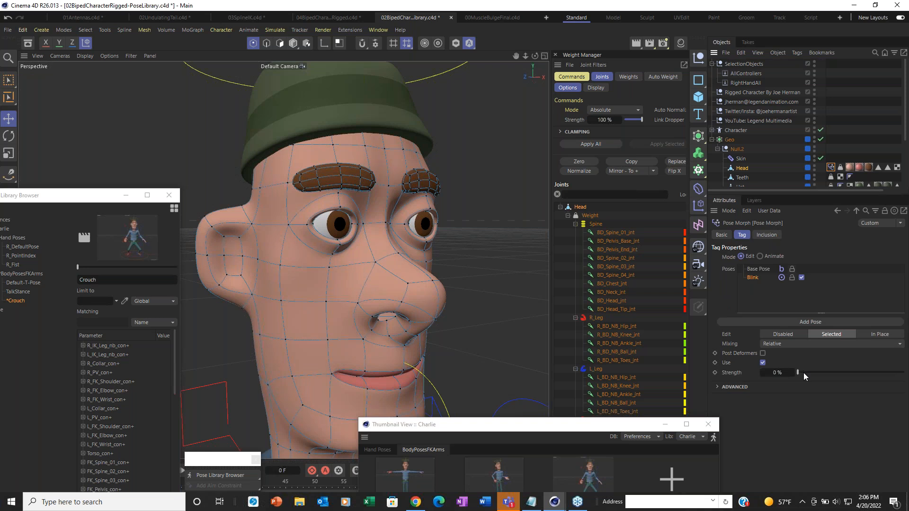
left_click(764, 257)
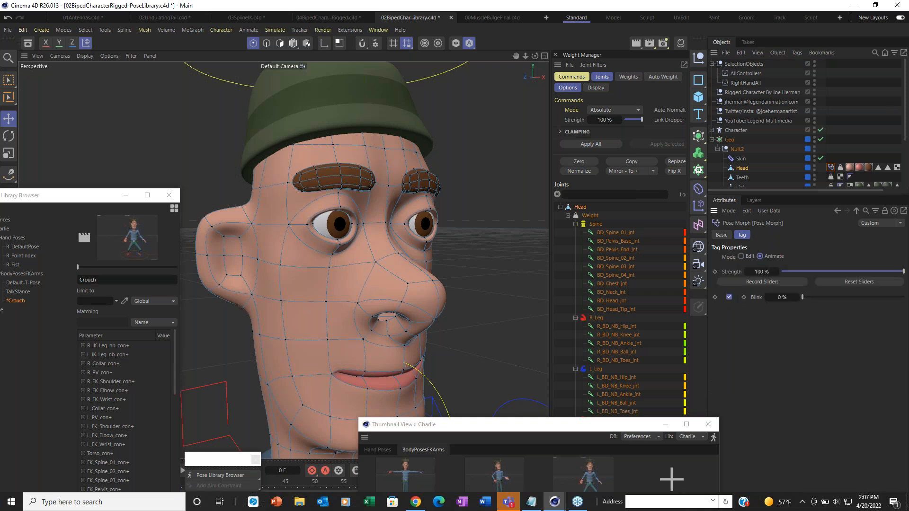
left_click_drag(83, 201, 153, 66)
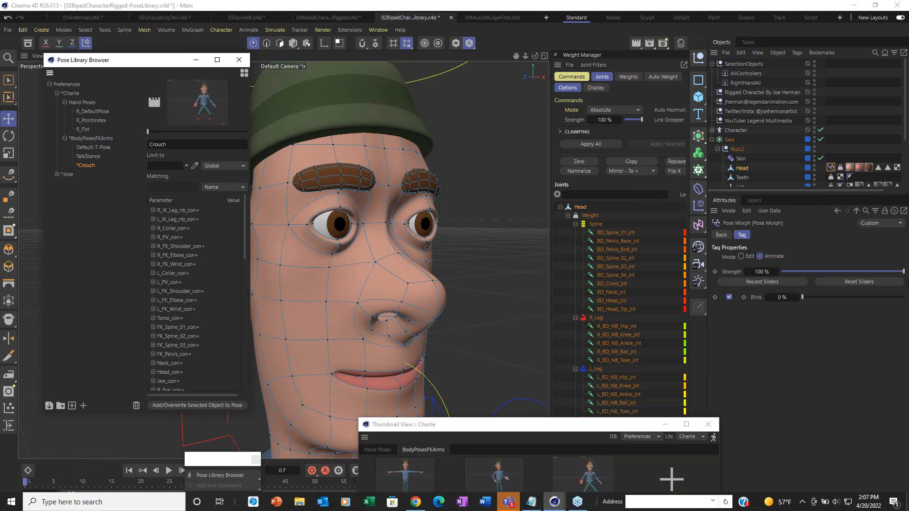
Step: Try to animate a blink by keying the pose's enable state, with Blink at 0% on frame 0, 100% on frame 3 and 0% on frame 6
left_click(715, 297)
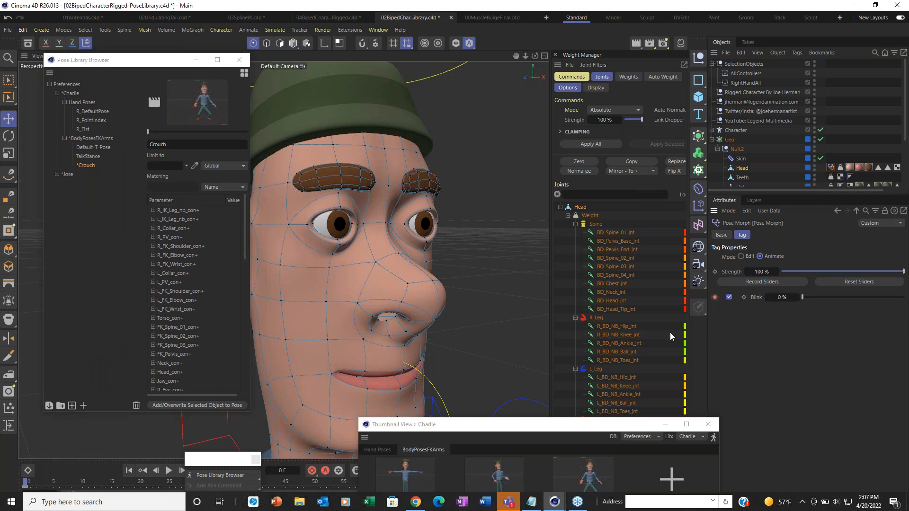
left_click(45, 483)
left_click_drag(819, 298, 903, 298)
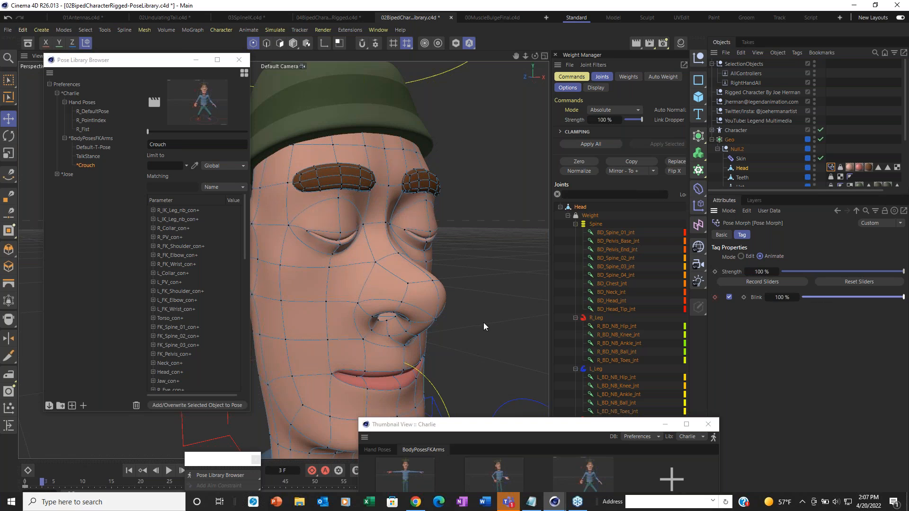
left_click(714, 297)
left_click_drag(46, 482, 60, 482)
left_click_drag(816, 296, 785, 297)
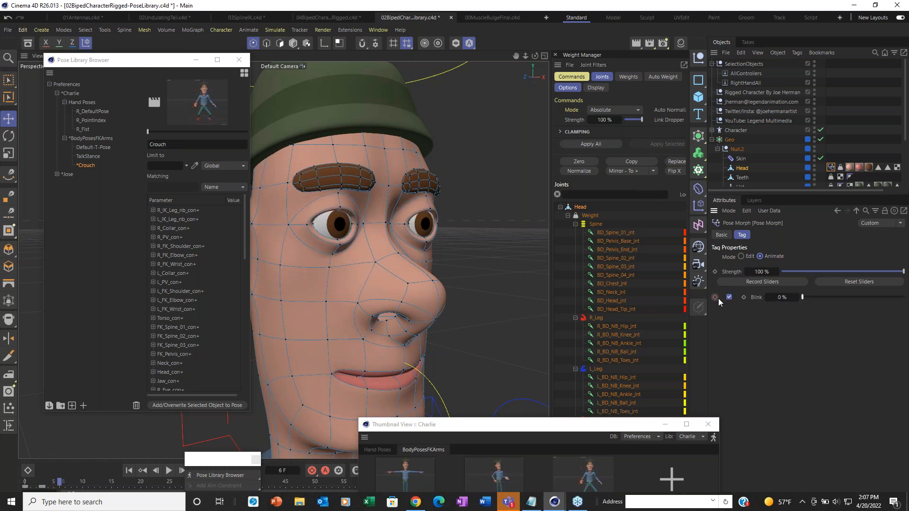
left_click_drag(48, 482, 21, 481)
mouse_move(27, 480)
left_mouse_down()
mouse_move(79, 482)
mouse_move(42, 482)
left_mouse_up()
left_click_drag(805, 297, 903, 297)
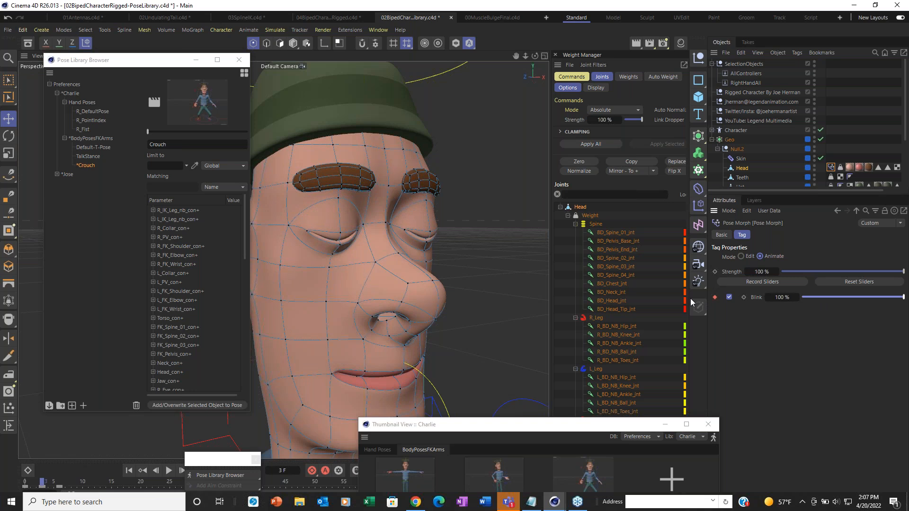
Step: Move Charlie's Thumbnail View clear of the timeline controls
left_click(402, 424)
left_click_drag(402, 424, 578, 435)
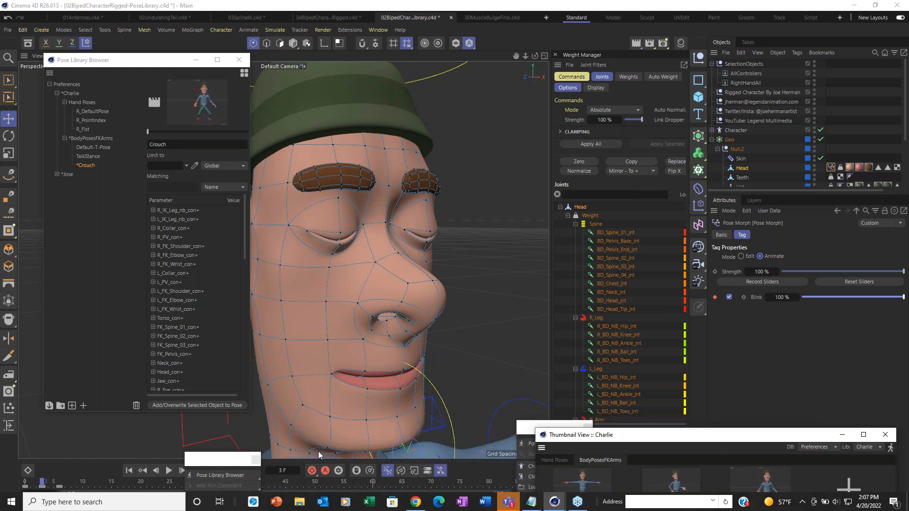
left_click(256, 476)
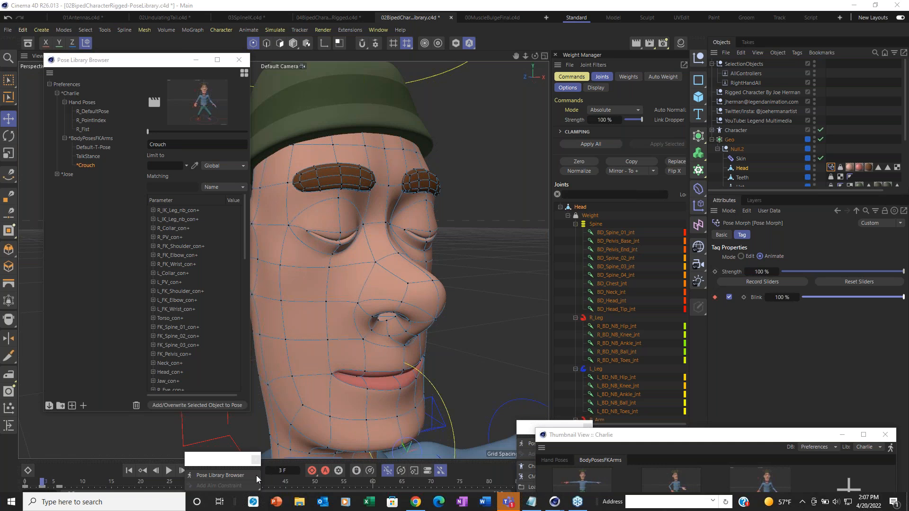
Step: Remove the mistaken enable-state keyframes of the Blink pose at frames 3, 0 and 6
left_click(714, 298)
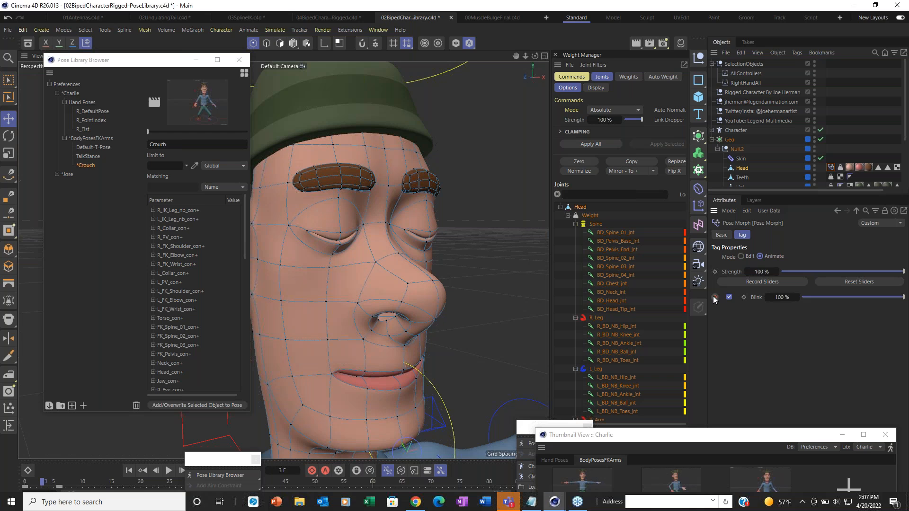
left_click(24, 487)
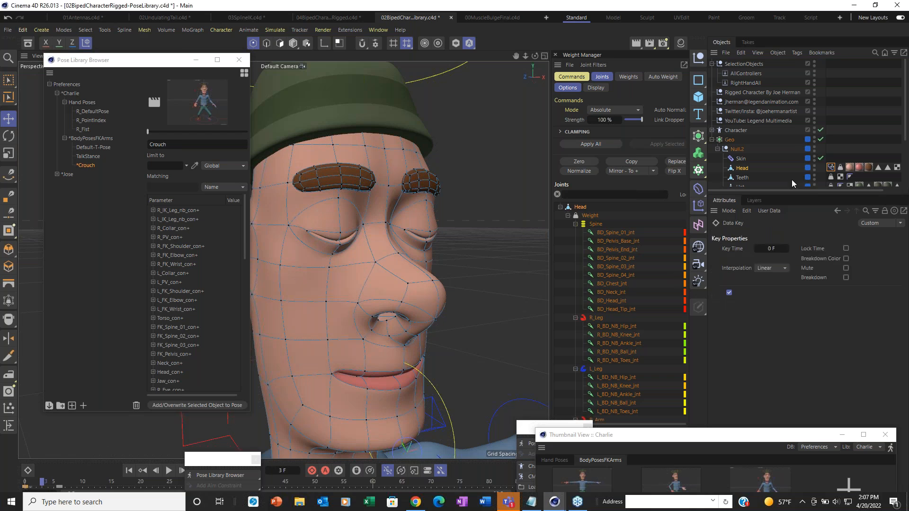
left_click(831, 168)
left_click(28, 483)
left_click(26, 483)
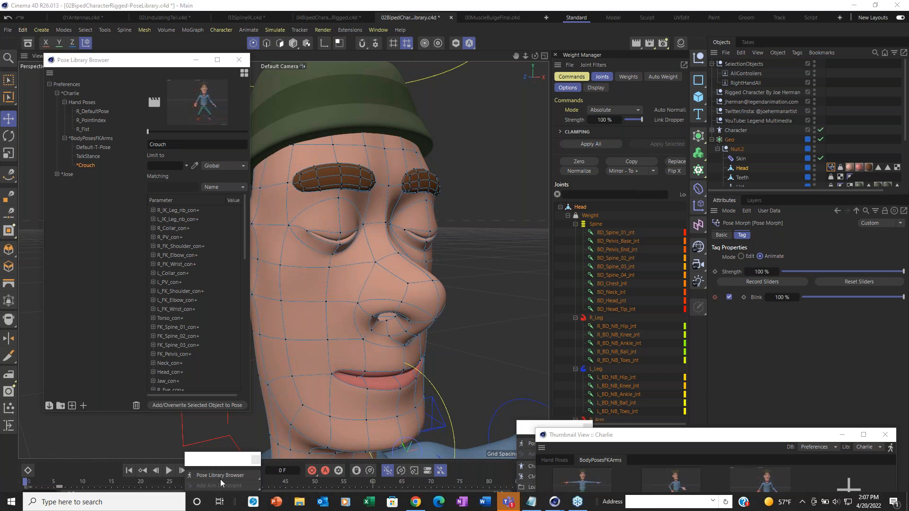
left_click(60, 484)
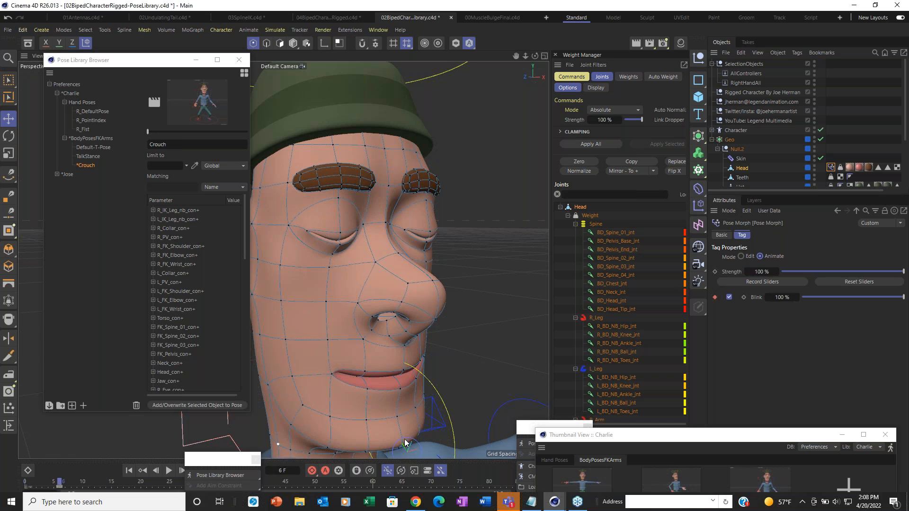
left_click(713, 299)
Step: Set Blink to 0% at frame 0 and keyframe the Blink strength itself
left_click_drag(59, 483, 4, 483)
left_click_drag(810, 296, 800, 297)
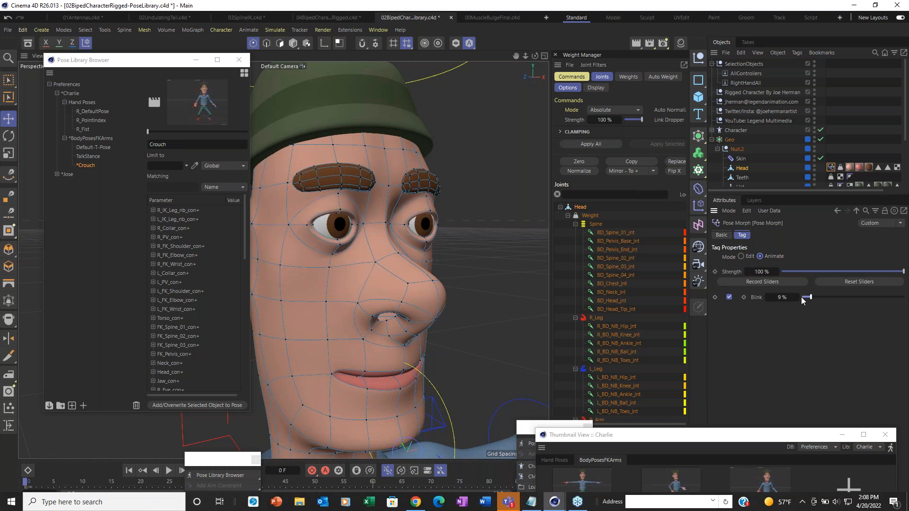
left_click(743, 297)
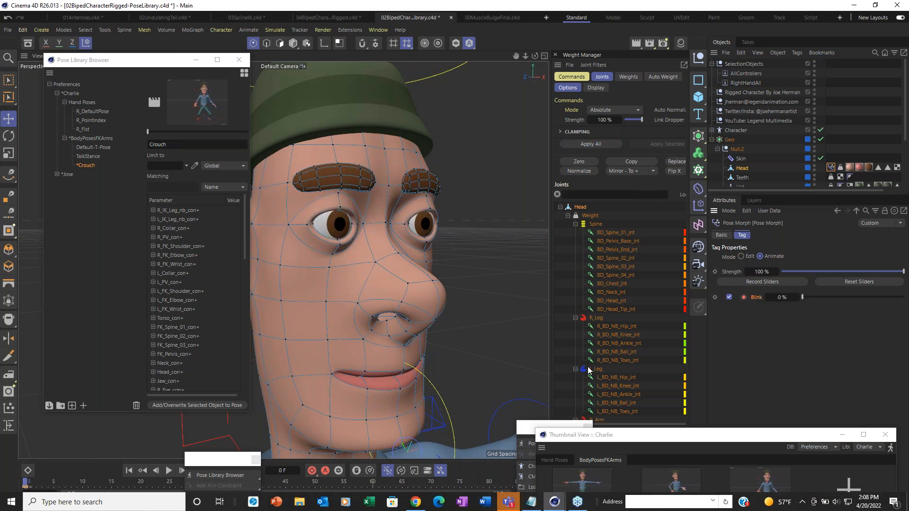
Step: Keyframe the Blink strength at 100% on frame 3 and back to 0% on frame 6
left_click(43, 485)
left_click_drag(803, 297, 827, 298)
left_click_drag(900, 304, 904, 307)
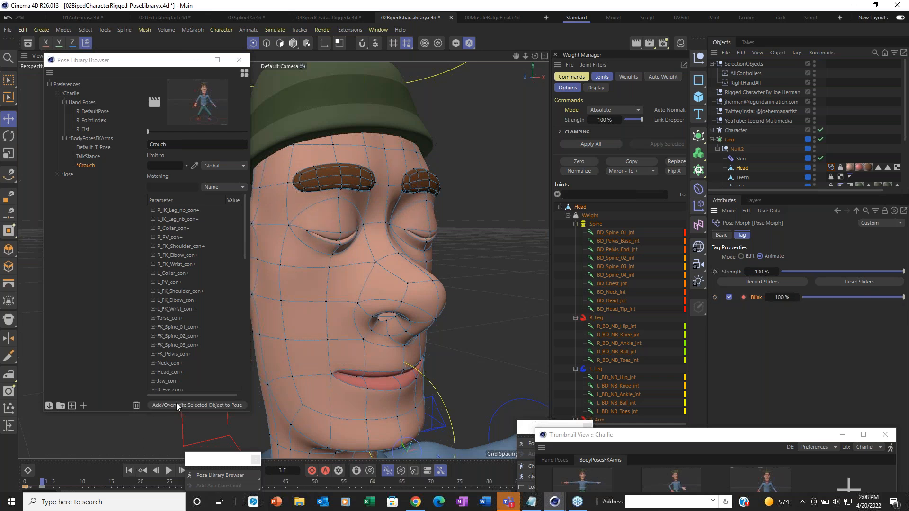
left_click_drag(55, 486, 59, 486)
left_click_drag(886, 298, 695, 299)
left_click(743, 297)
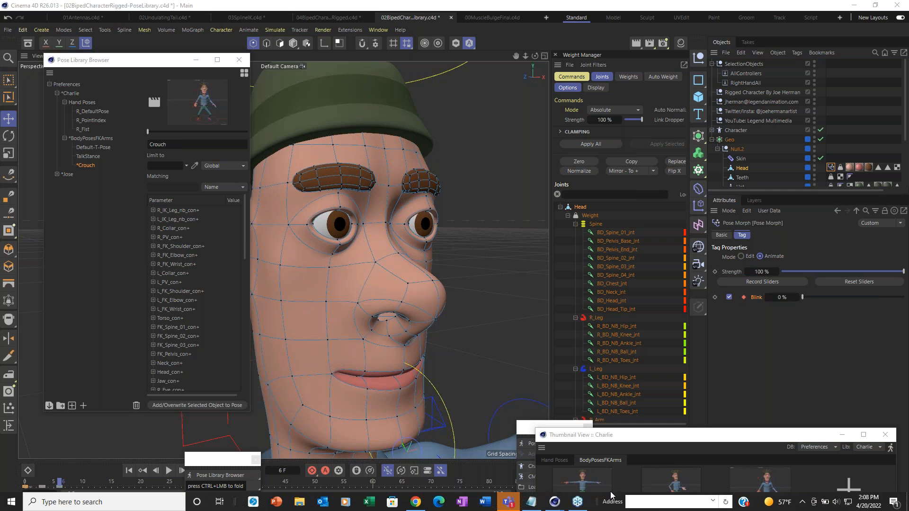
Step: Close the detached character commands palette and scrub the timeline back to frame 0 to review the blink
left_click_drag(208, 459, 342, 97)
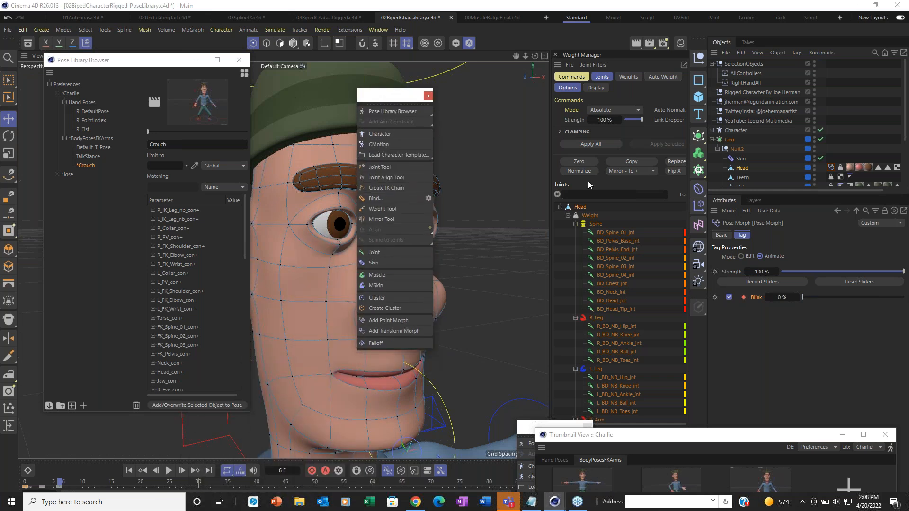
left_click(428, 96)
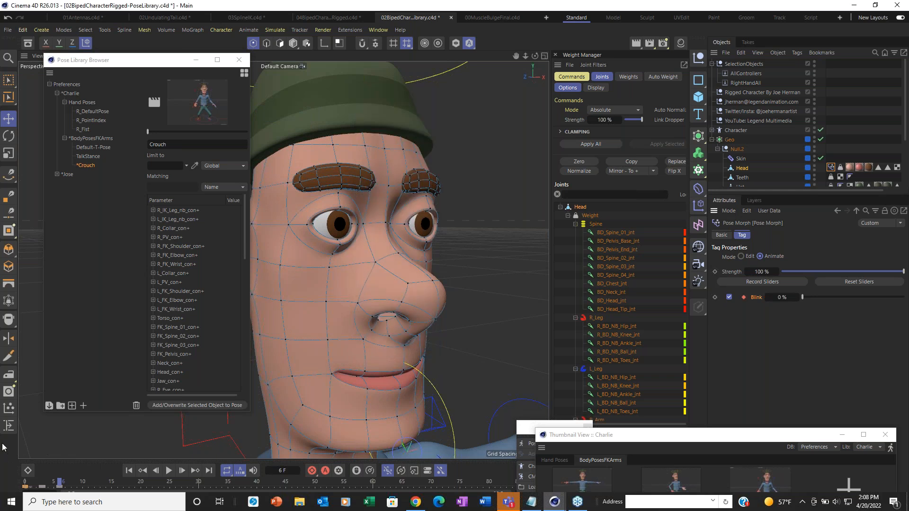
left_click(52, 482)
left_click_drag(53, 482, 26, 483)
Step: Open 02BipedCharacterRiggedWithFacePoseMorphR26.c4d from the Class6 folder and move the Pose Library Browser off the character's face
left_click(7, 29)
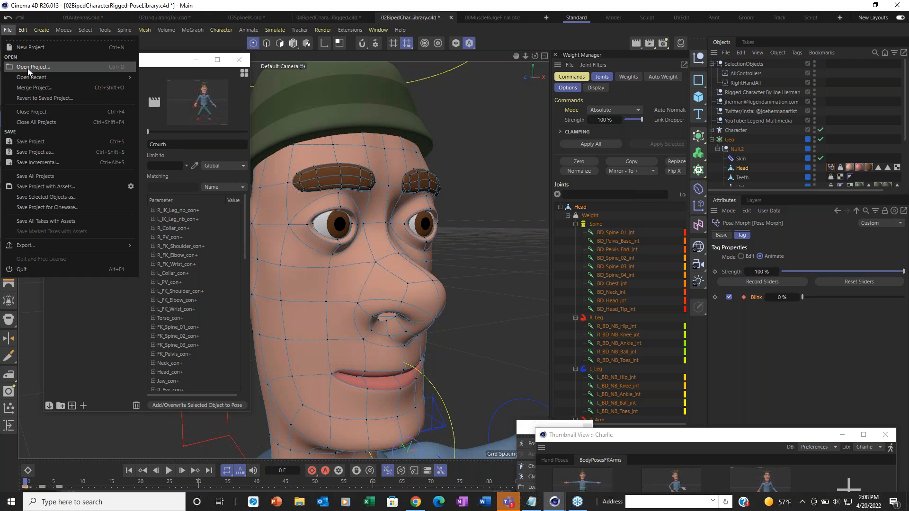
left_click(27, 69)
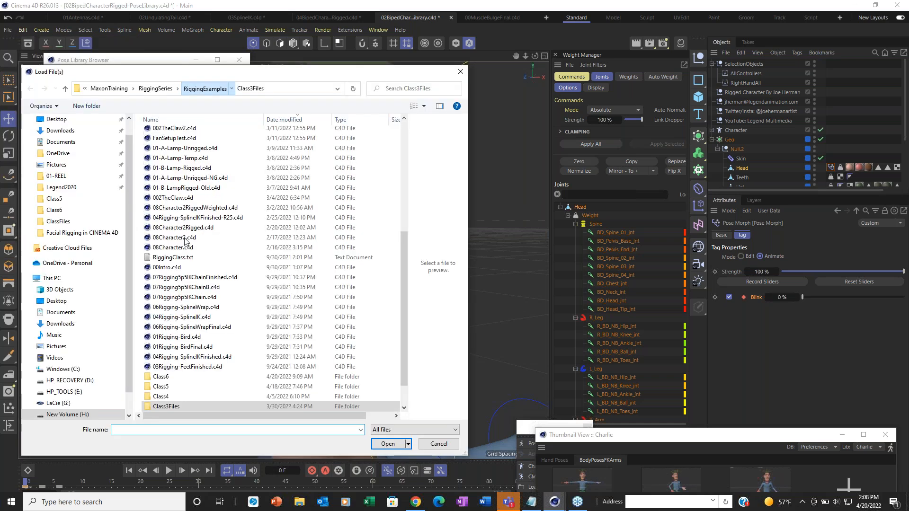
double_click(190, 377)
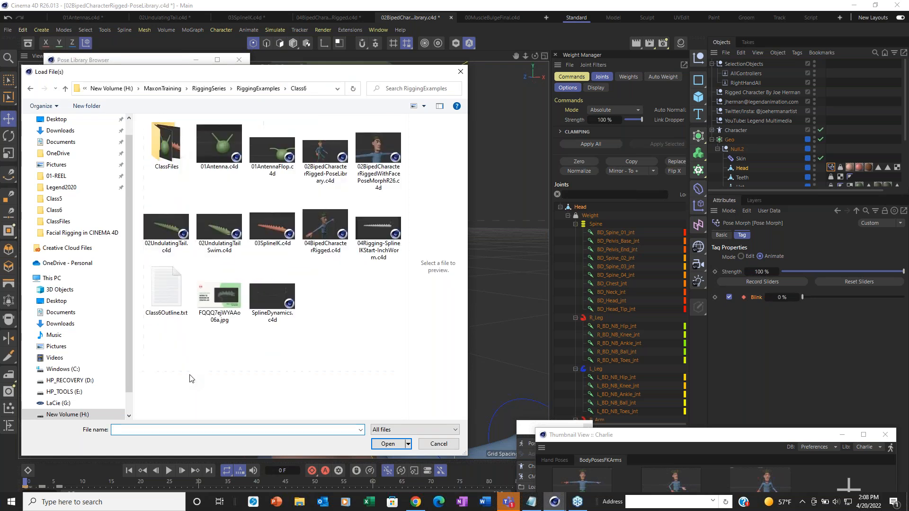
double_click(379, 146)
left_click(516, 292)
left_click_drag(167, 61, 94, 98)
Step: Frame the character's face from the front and select the Pose Morph tag on the Head mesh
left_click(232, 263)
scroll(232, 262, "up", 6)
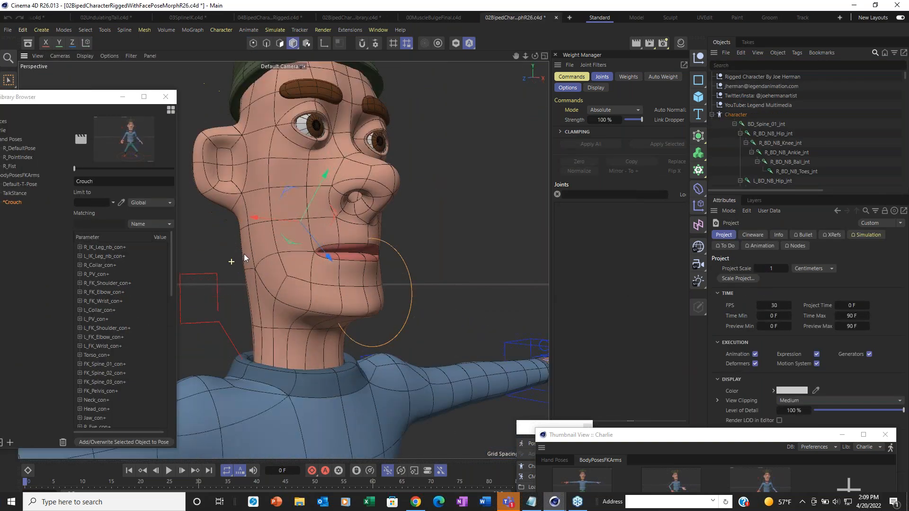
left_click_drag(363, 247, 274, 248, "alt")
scroll(273, 248, "up", 5)
middle_click_drag(385, 248, 296, 290, "alt")
scroll(296, 290, "down", 1)
scroll(296, 290, "down", 3)
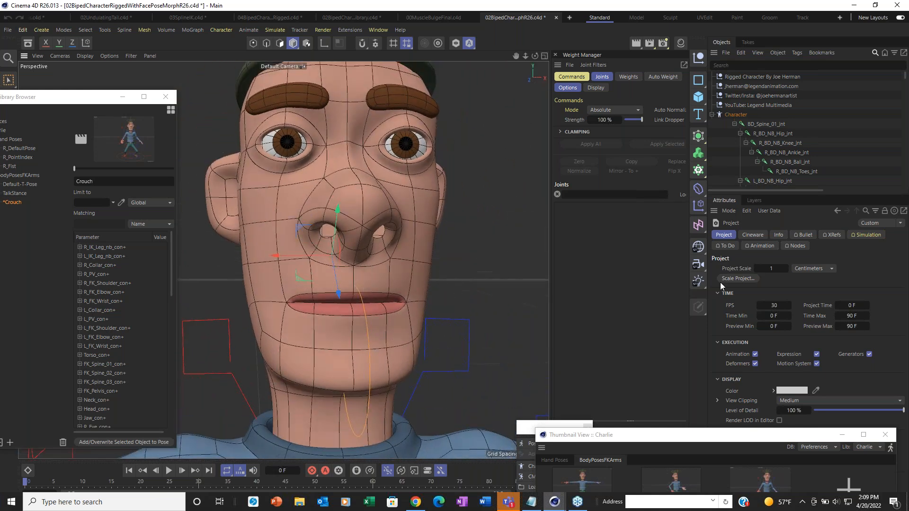
scroll(816, 148, "down", 15)
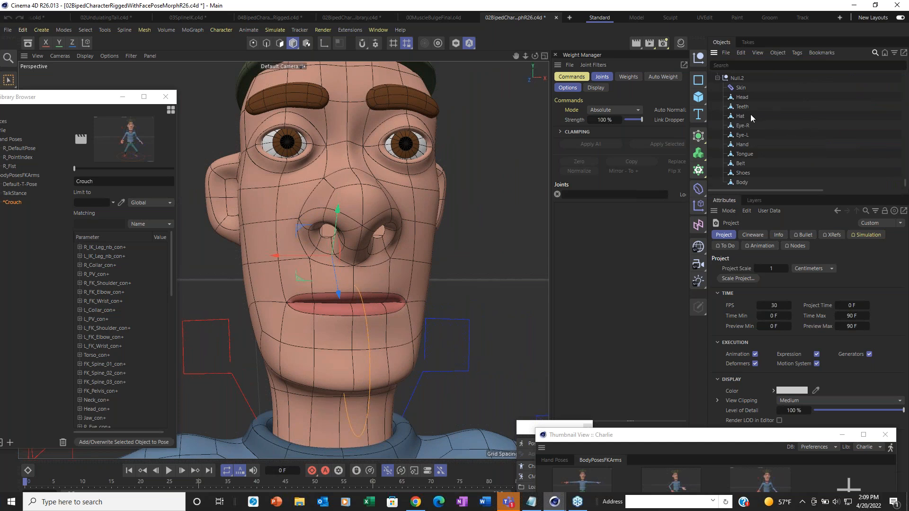
left_click(740, 116)
left_click_drag(765, 190, 811, 190)
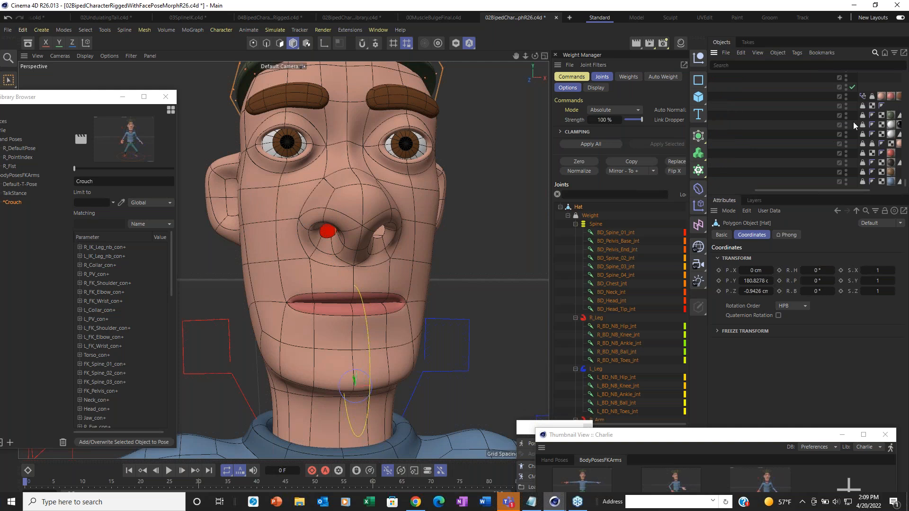
left_click_drag(858, 124, 744, 136)
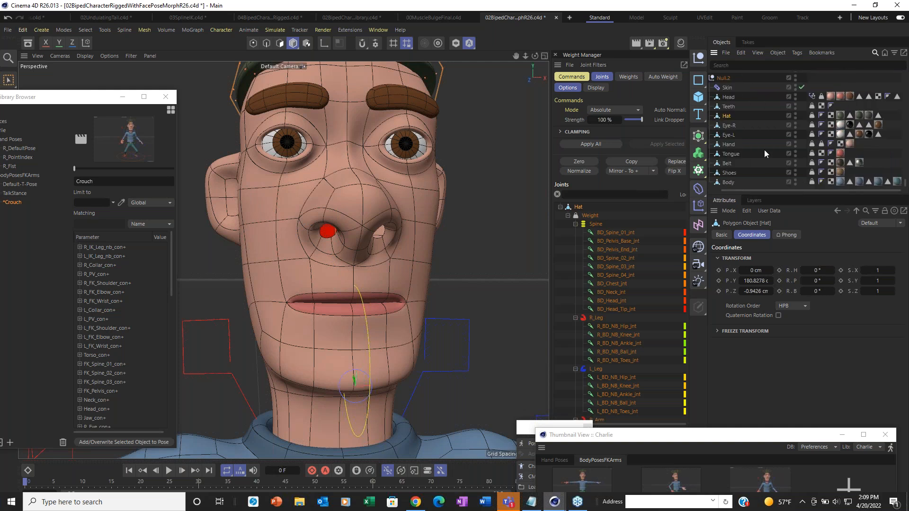
left_click_drag(775, 190, 764, 190)
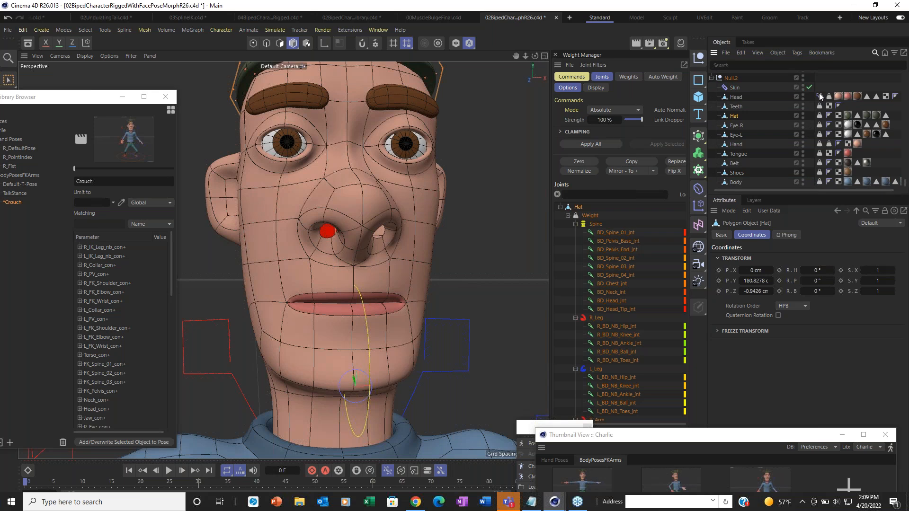
left_click(820, 97)
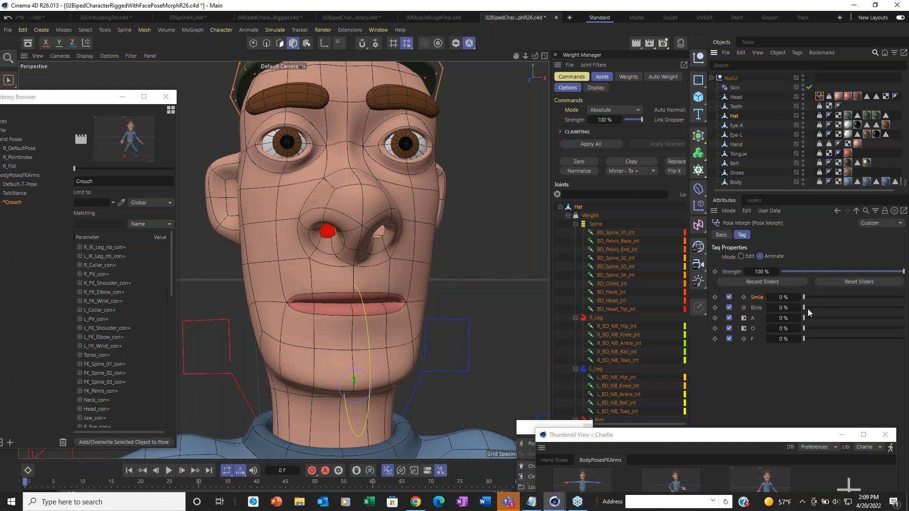
Step: Preview the Blink and Smile morphs, then check the A mouth shape at 100% from the side
left_click_drag(808, 308, 723, 317)
left_click_drag(808, 297, 858, 297)
left_click_drag(837, 327, 779, 350)
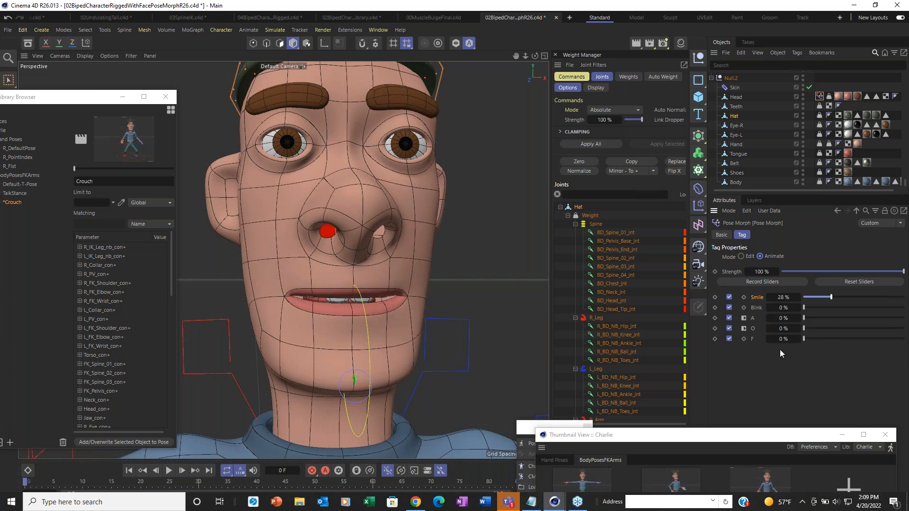
left_click_drag(804, 319, 904, 338)
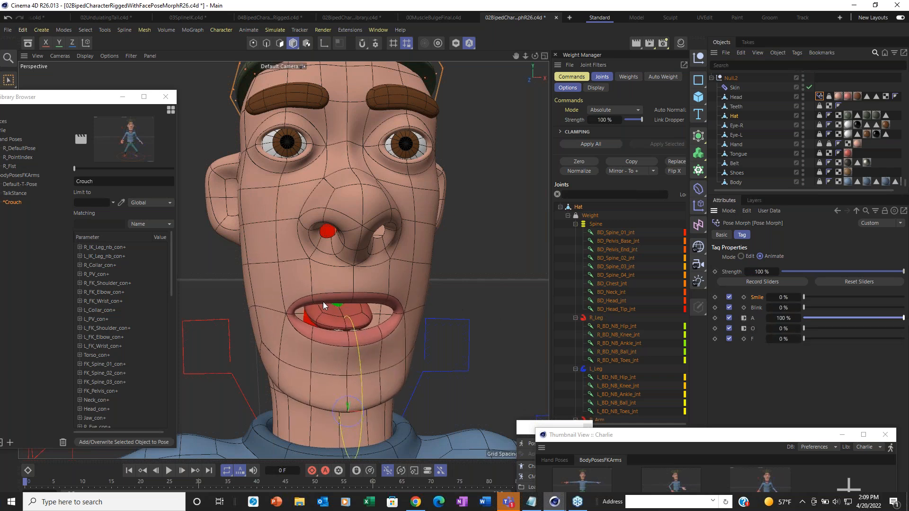
left_click_drag(313, 287, 364, 279, "alt")
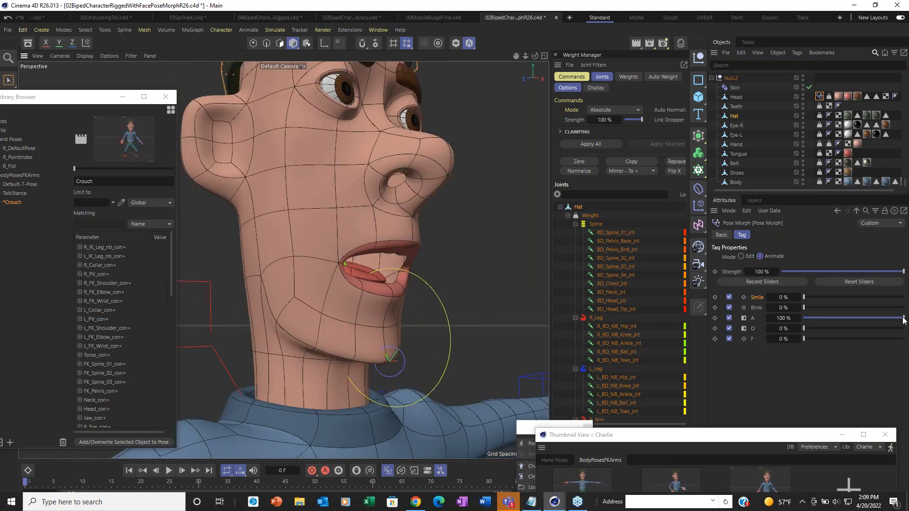
Step: Reset A to 0% and preview the O mouth shape at 100% from the side and front
mouse_move(903, 318)
left_mouse_down()
mouse_move(807, 318)
mouse_move(889, 324)
mouse_move(828, 332)
mouse_move(903, 331)
left_mouse_up()
left_click_drag(879, 328, 904, 328)
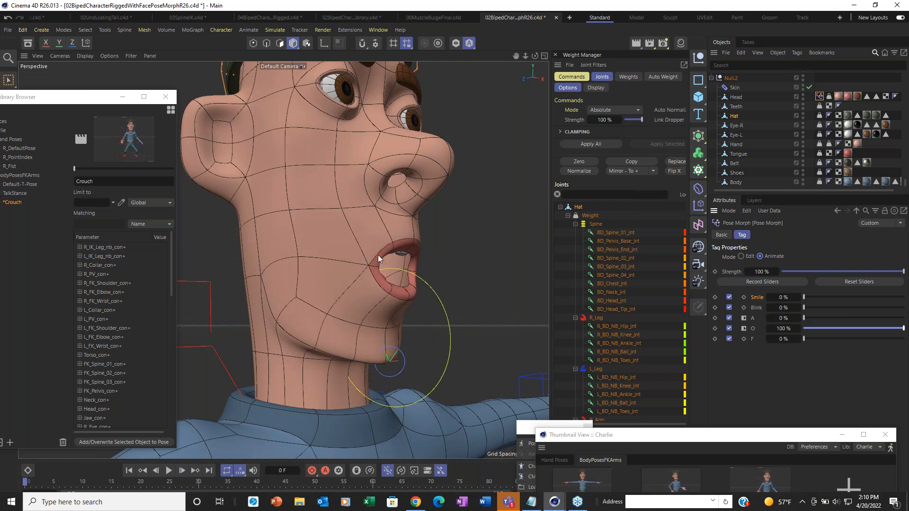
left_click_drag(368, 230, 281, 241, "alt")
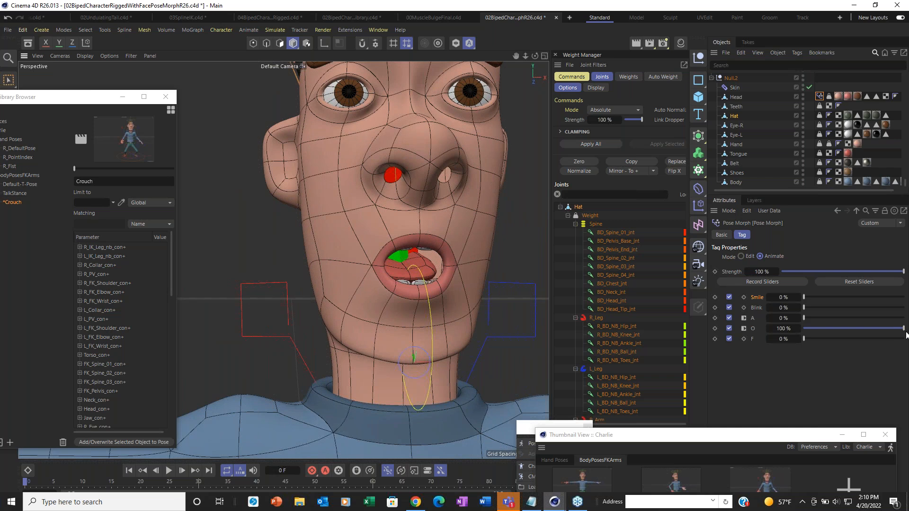
Step: Preview a blended expression with Smile at 39%, Blink at 27%, A at 41% and O at 42%
left_click_drag(902, 332, 875, 316)
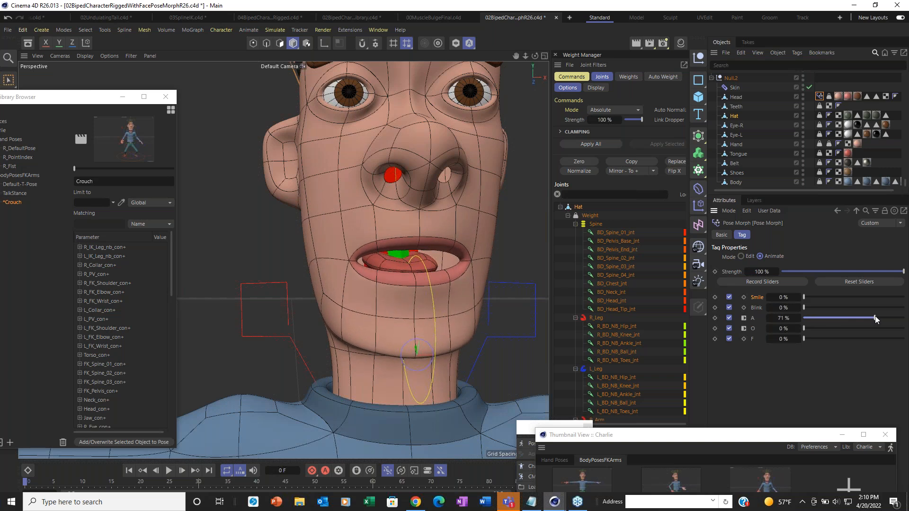
left_click_drag(804, 295, 842, 296)
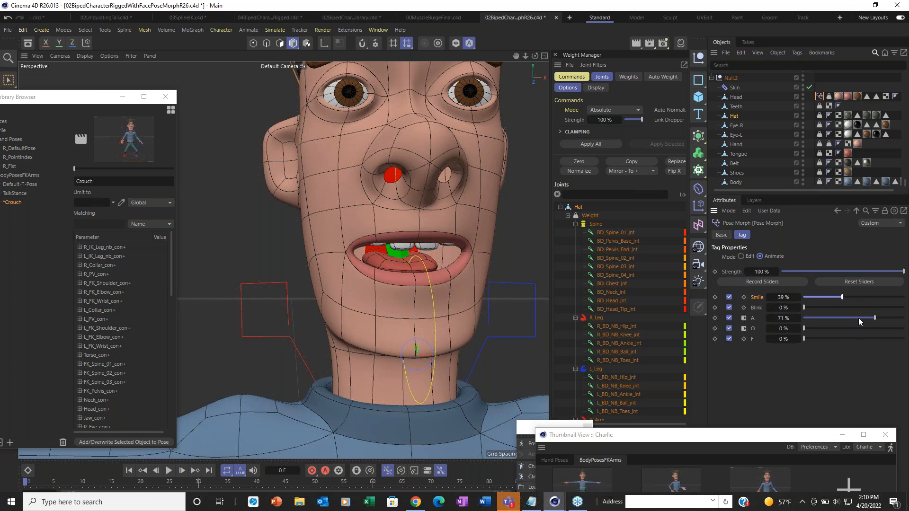
left_click_drag(862, 318, 844, 329)
left_click(808, 328)
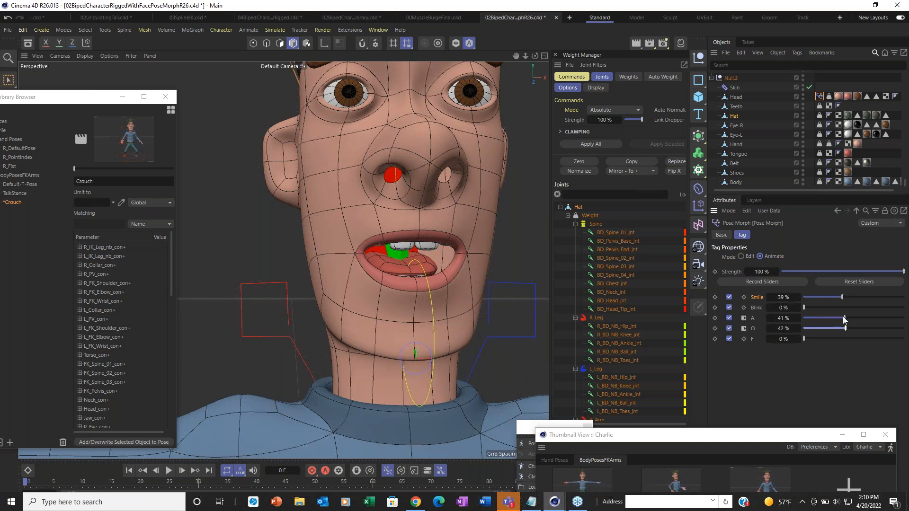
left_click_drag(806, 310, 830, 311)
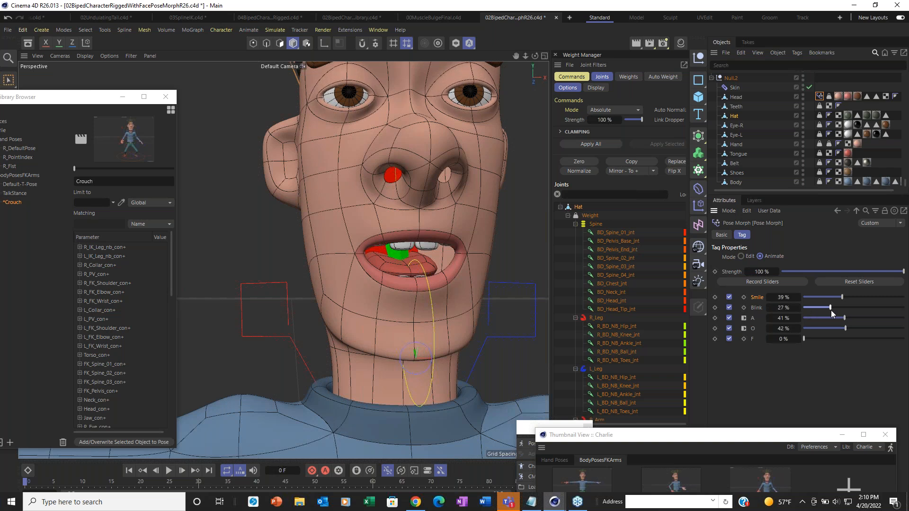
Step: Clear the blended expression, preview Smile at 99%, and return all morph sliders to 0%
left_click_drag(835, 320, 803, 324)
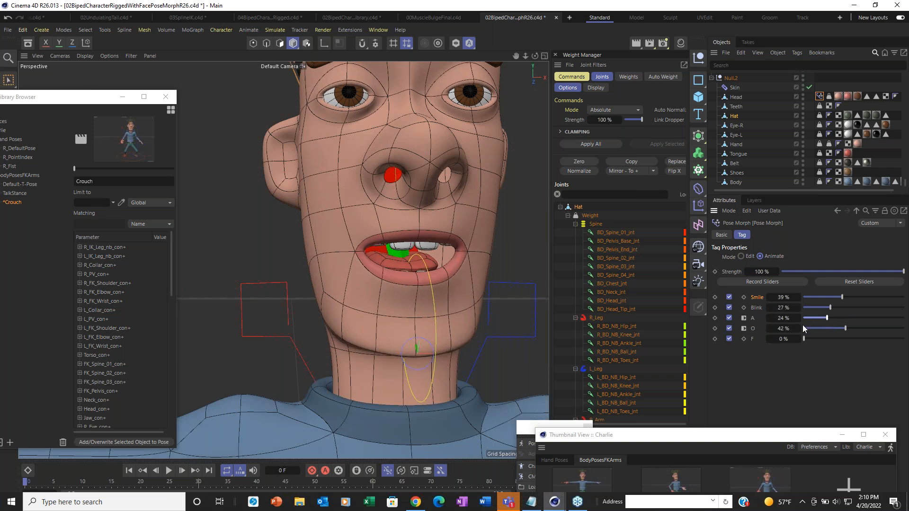
left_click_drag(835, 297, 780, 294)
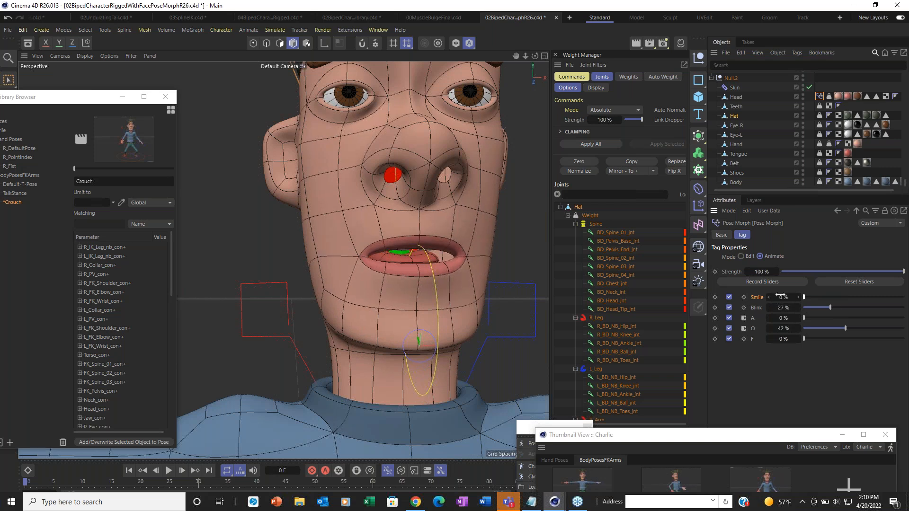
left_click_drag(836, 308, 743, 338)
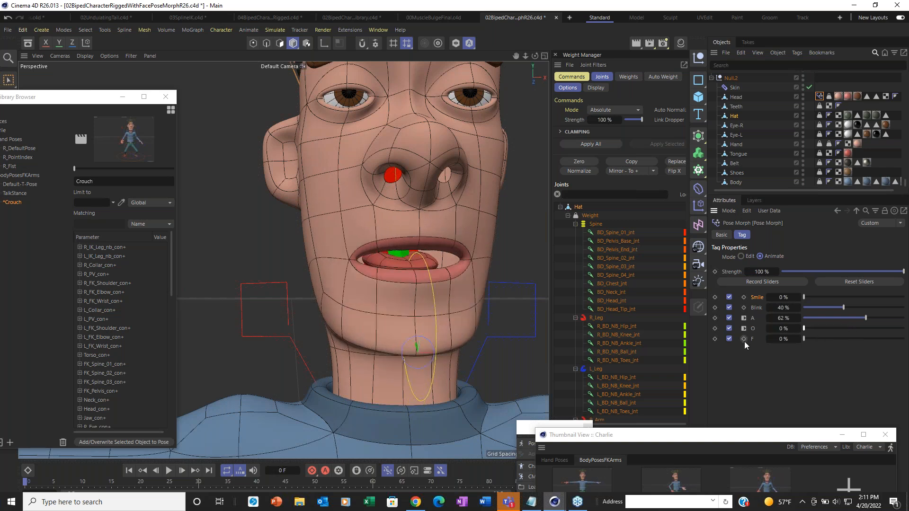
left_click_drag(864, 318, 903, 297)
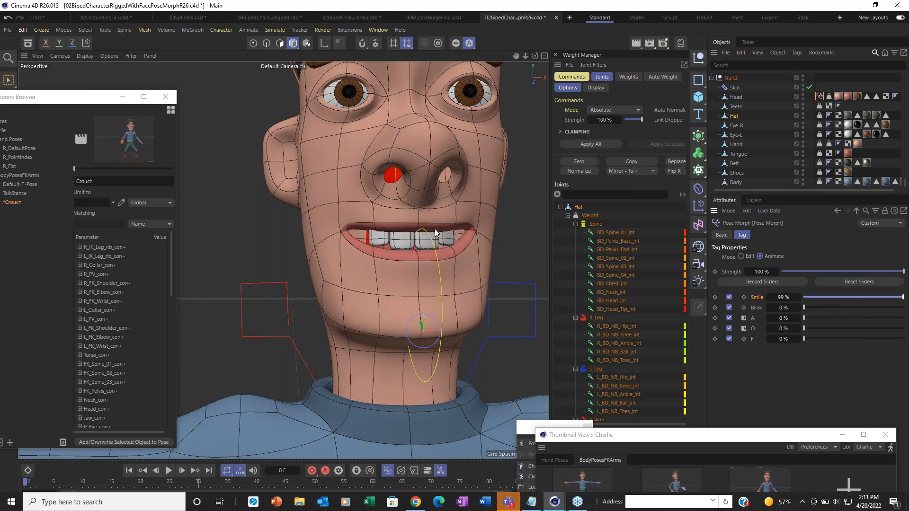
left_click_drag(893, 296, 774, 291)
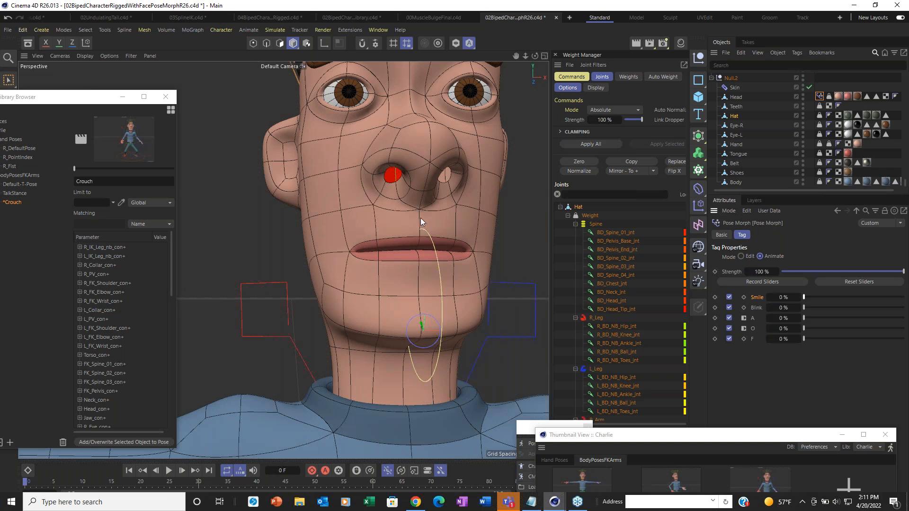
Step: Select the Head mesh and raise four points beside the character's right nostril by about 0.9 cm
left_click_drag(409, 203, 363, 271, "alt")
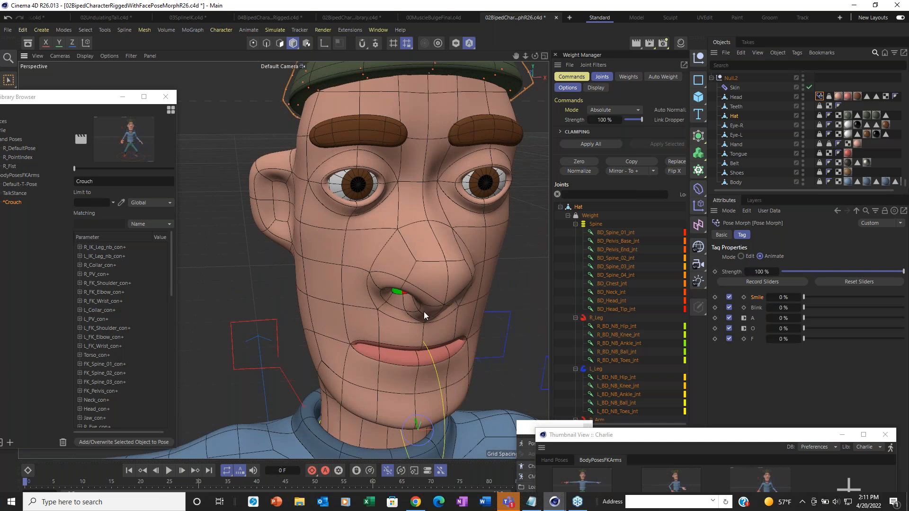
left_click_drag(416, 305, 495, 195, "alt")
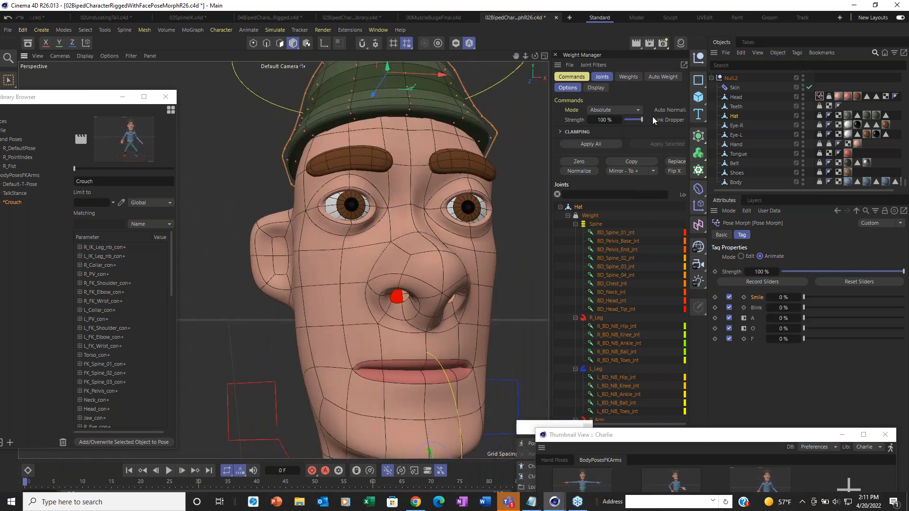
left_click(736, 97)
left_click(735, 98)
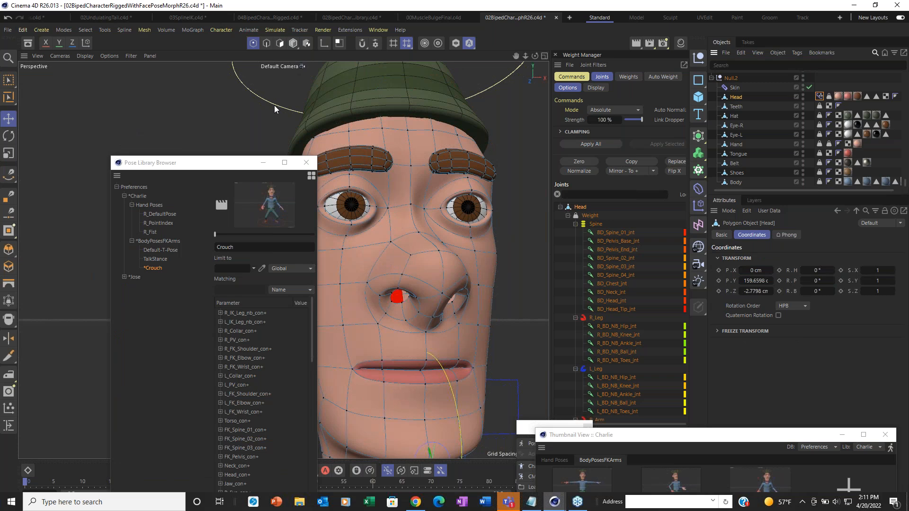
left_click(371, 306)
left_click(386, 315, "shift")
left_click(380, 296, "shift")
left_click_drag(376, 241, 376, 229)
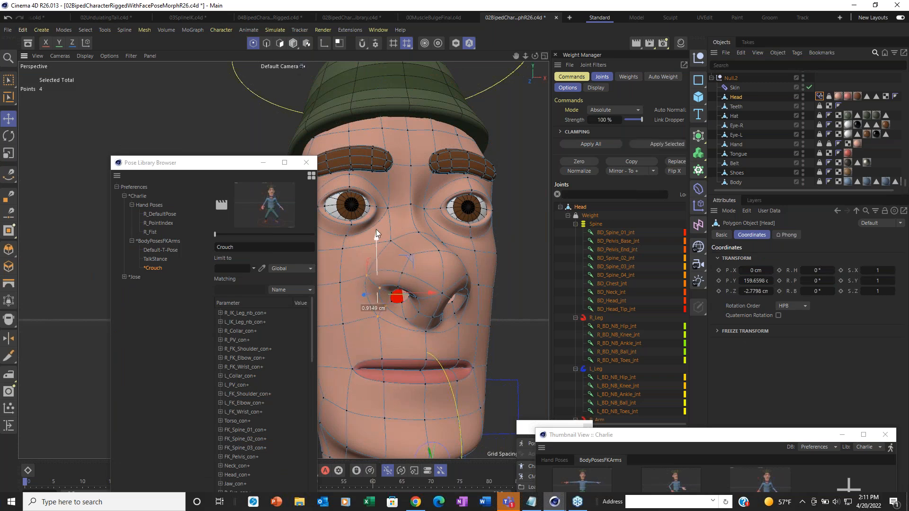
Step: Add two upper-lip points to the selection and raise all six to lift that side of the mouth
left_click(381, 360, "shift")
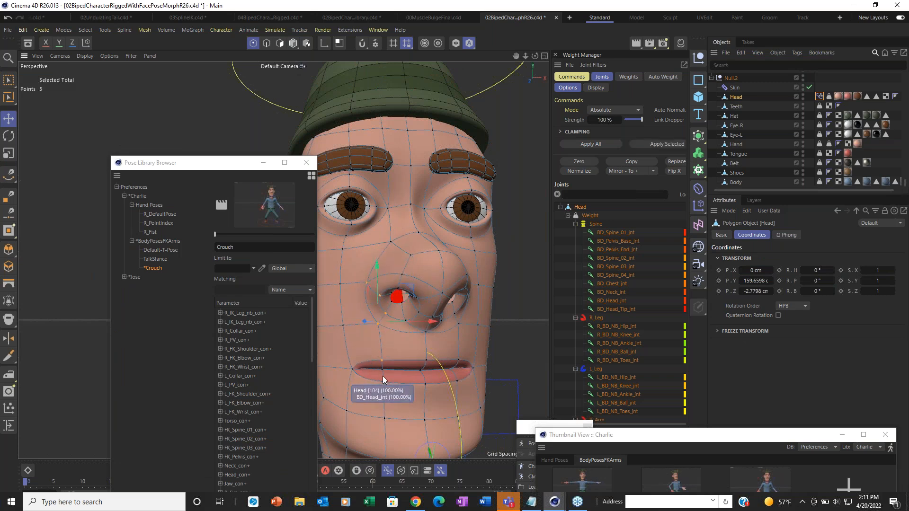
scroll(382, 376, "up", 5)
scroll(382, 376, "up", 5)
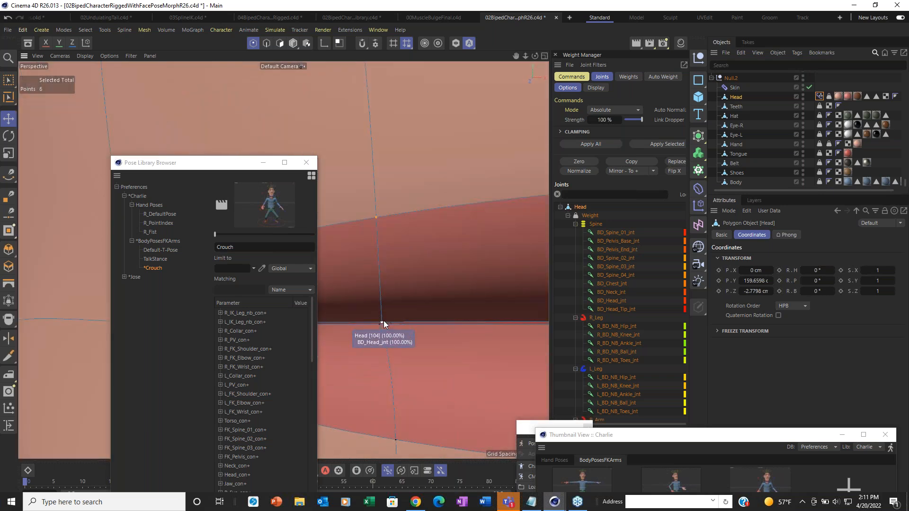
scroll(383, 320, "down", 8)
left_click_drag(377, 221, 379, 194)
scroll(434, 312, "down", 4)
mouse_move(435, 325)
left_mouse_down("alt")
mouse_move(307, 322)
mouse_move(448, 330)
mouse_move(440, 326)
left_mouse_up("alt")
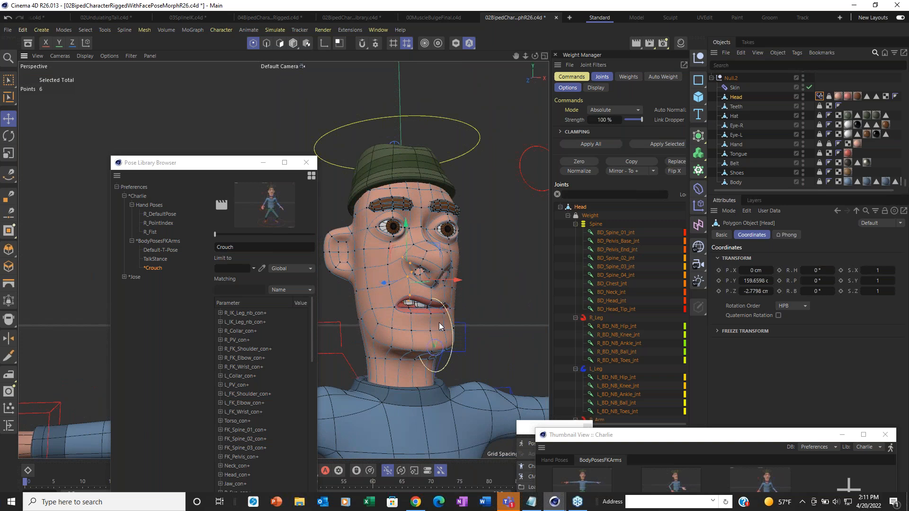
Step: Undo the last lift of the six selected nostril and lip points on the Head mesh
key("ctrl+z")
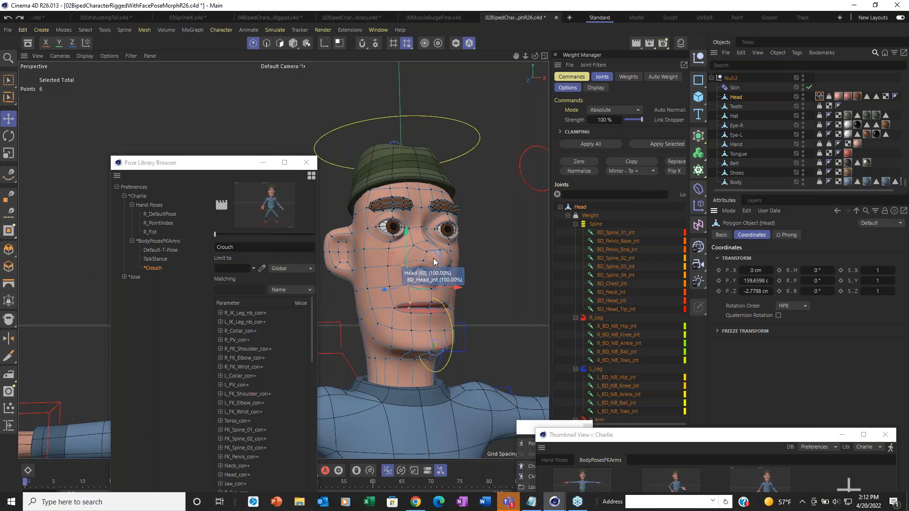
scroll(433, 258, "up", 3)
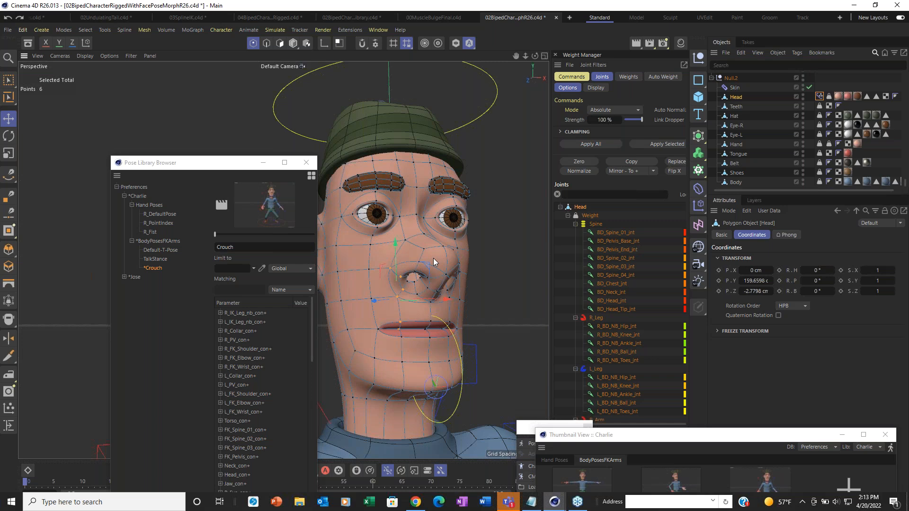
Step: Preview the A mouth shape at 81% with the Head's Pose Morph tag and examine the lips up close
left_click(819, 96)
left_click_drag(811, 319, 884, 318)
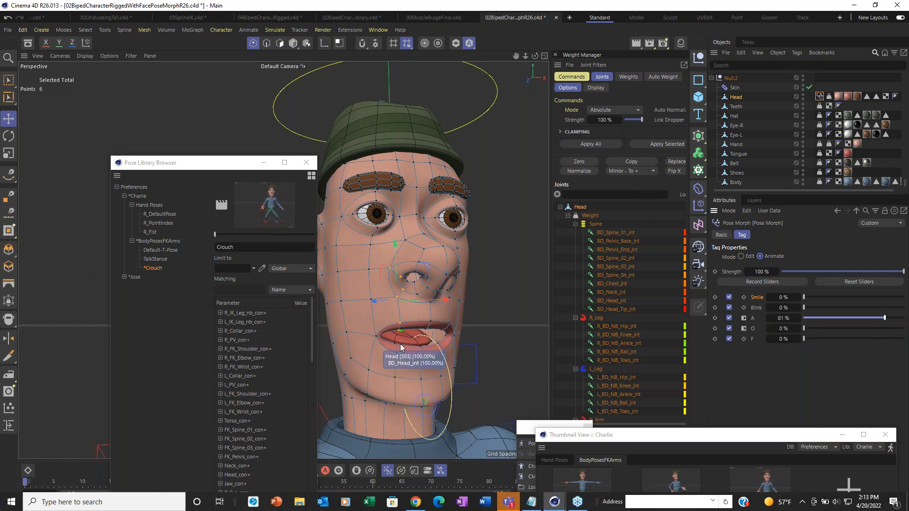
scroll(341, 343, "up", 4)
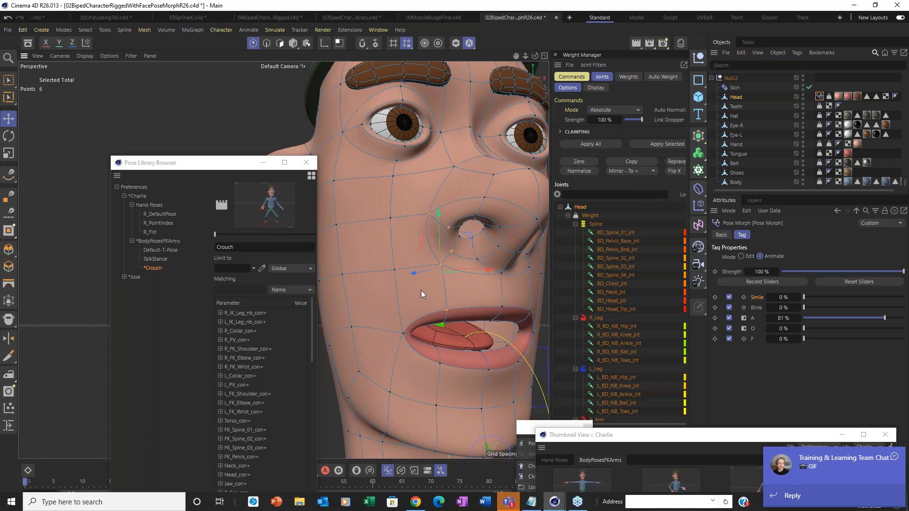
scroll(421, 269, "down", 5)
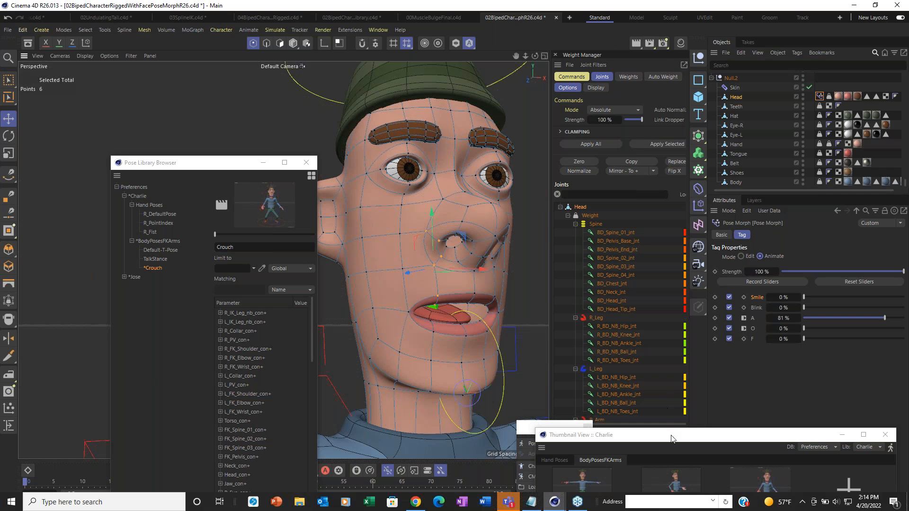
Step: Close the Charlie Thumbnail View and move the Pose Library Browser clear of the character's face, keeping it open without saving
left_click_drag(671, 439, 461, 106)
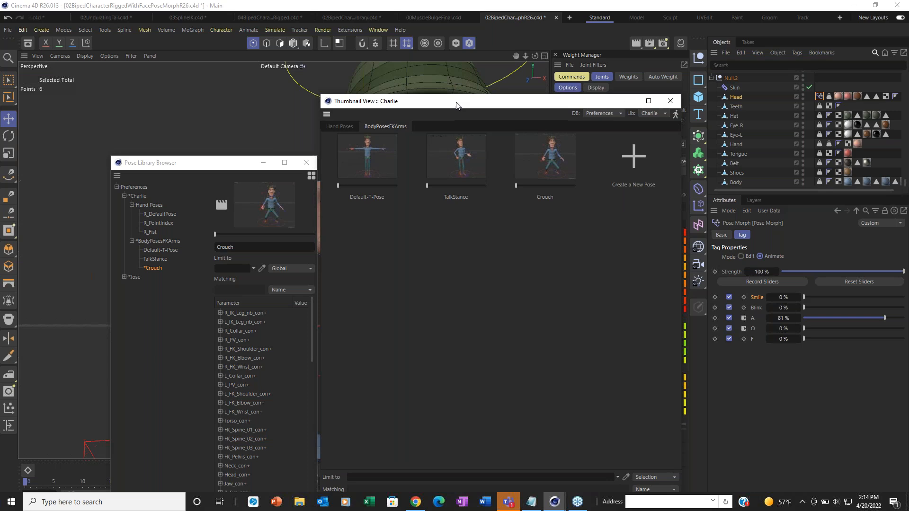
left_click(675, 103)
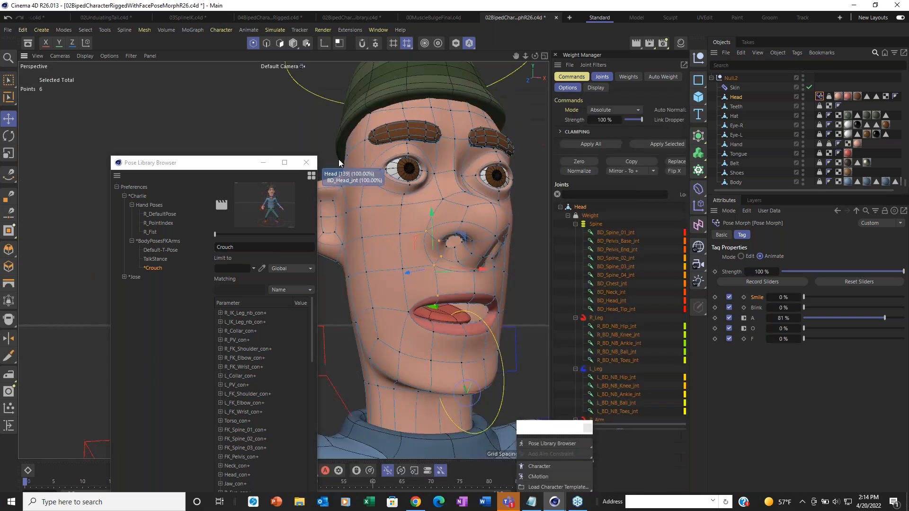
left_click(306, 162)
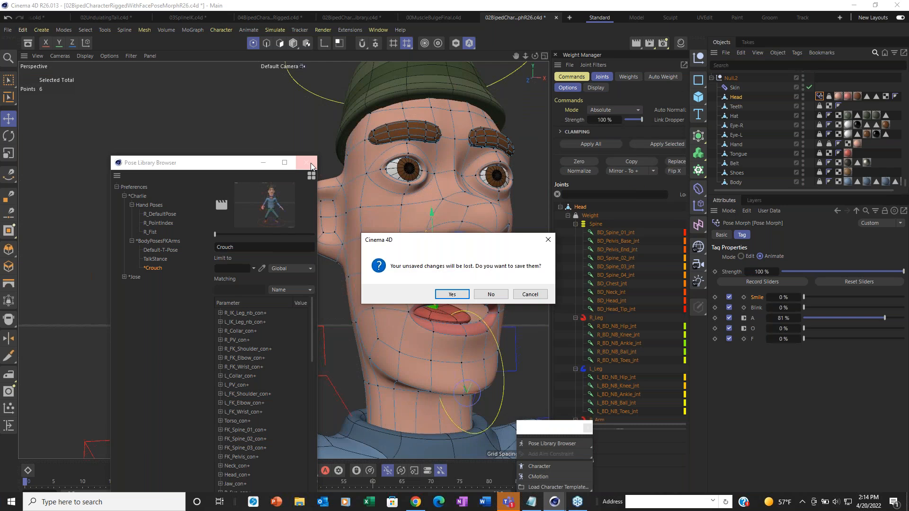
left_click(530, 294)
left_click_drag(229, 166, 153, 428)
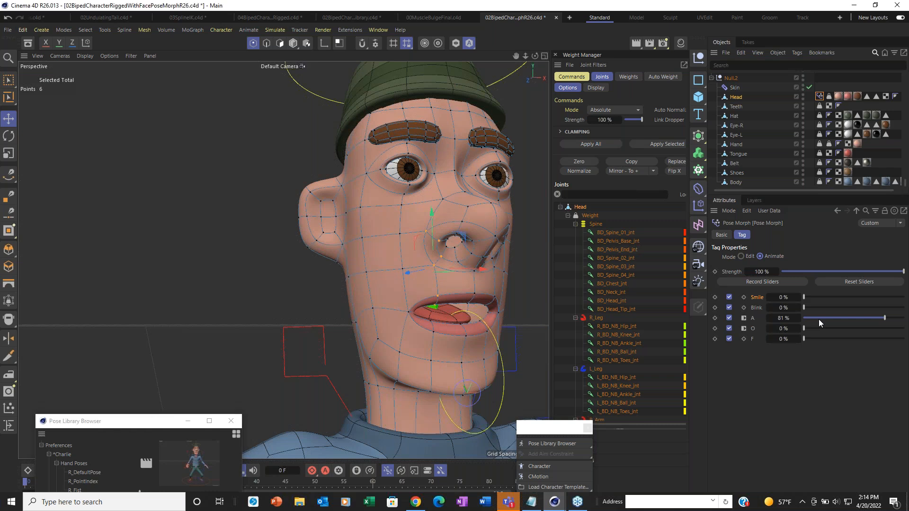
Step: Undo the last change to the A morph slider
key("ctrl+z")
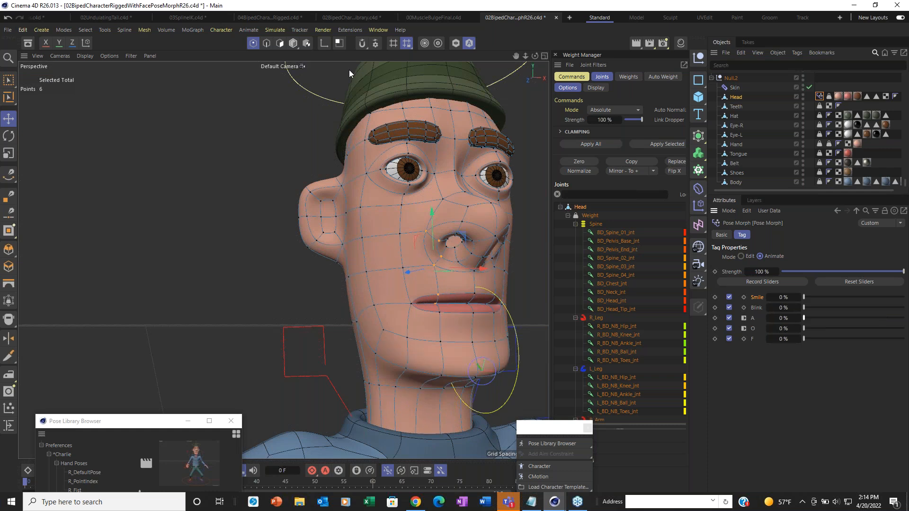